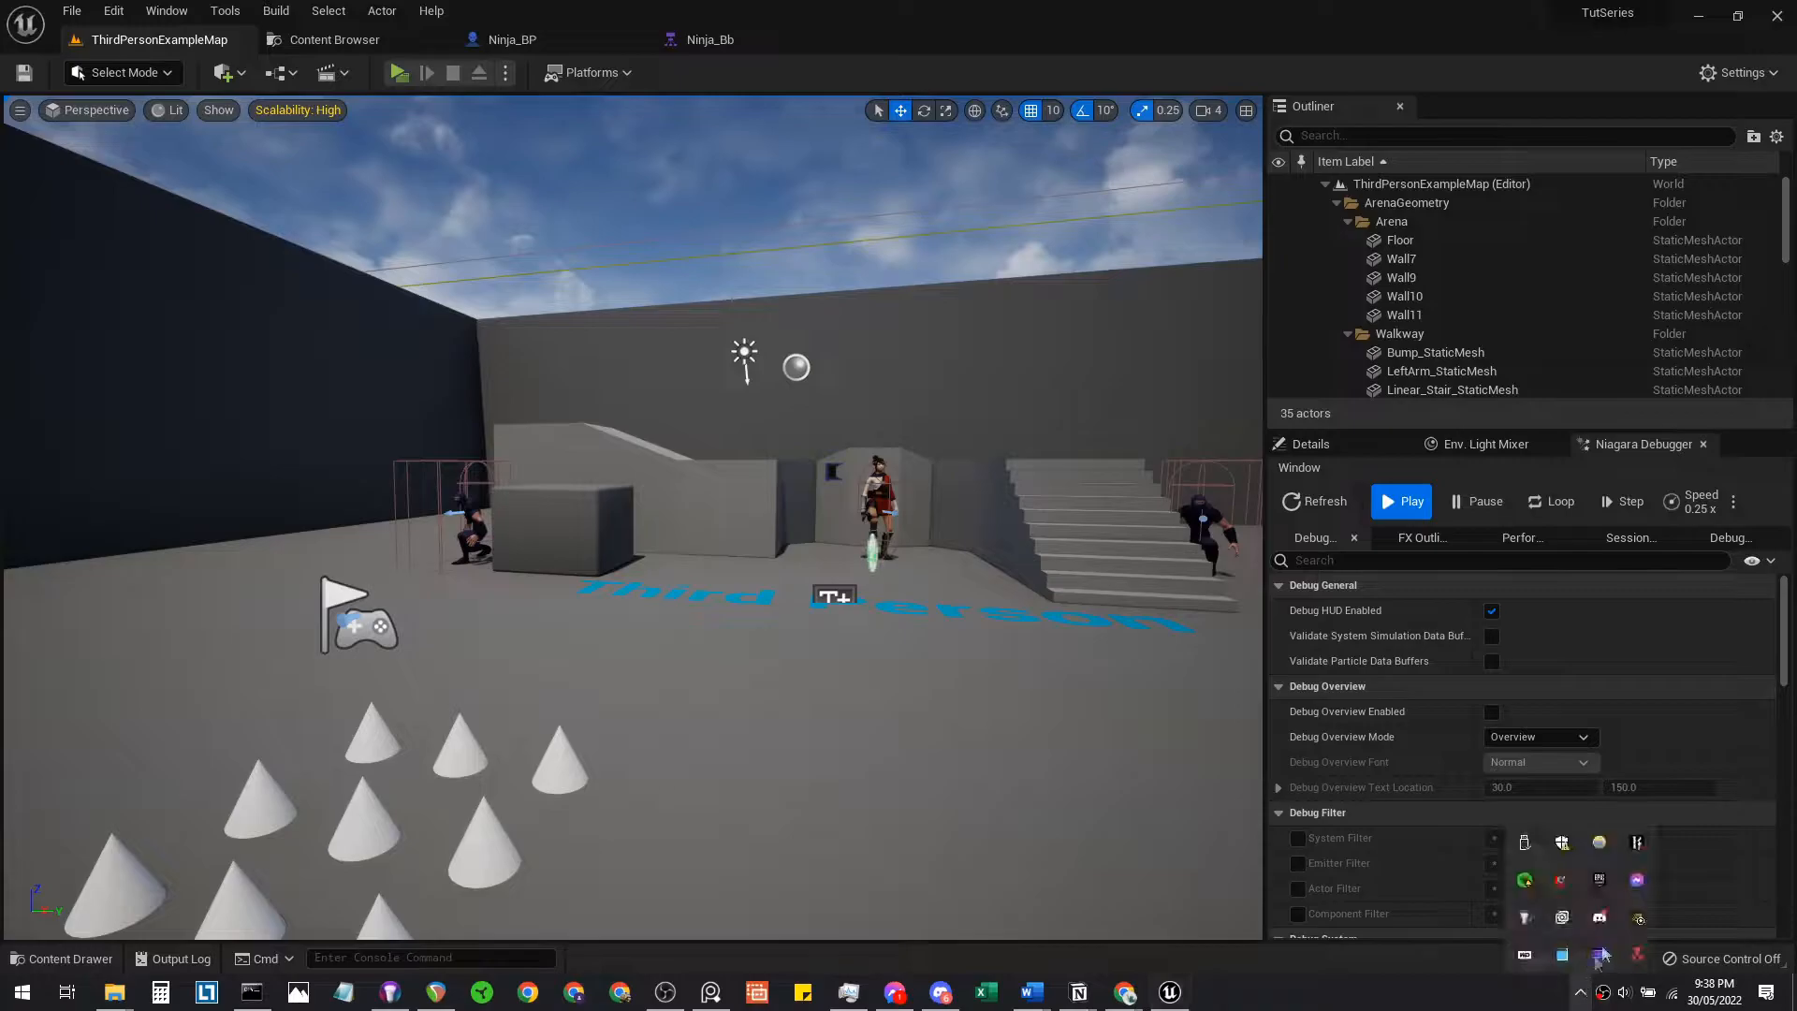
Switch to the Epic Games Launcher and open the Unreal Engine Marketplace
{"action": "right_click", "coordinate": [1598, 880]}
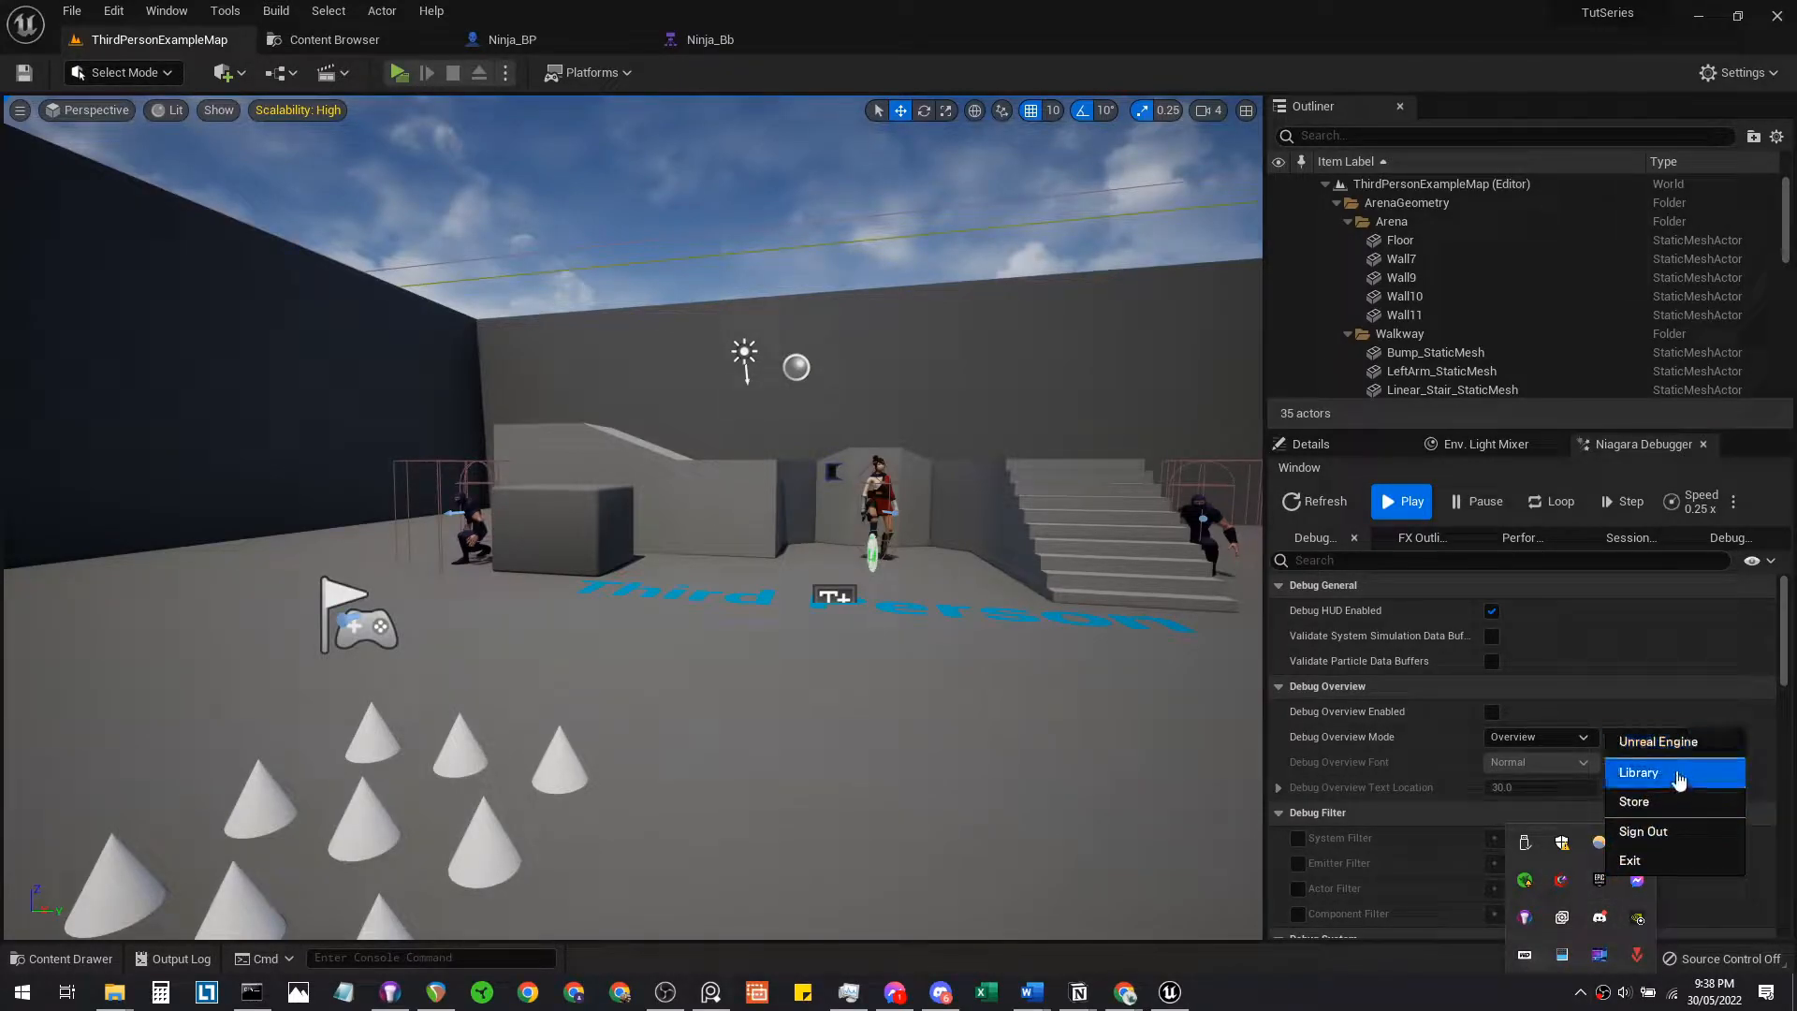
{"action": "key", "text": "super"}
{"action": "type", "text": "epic"}
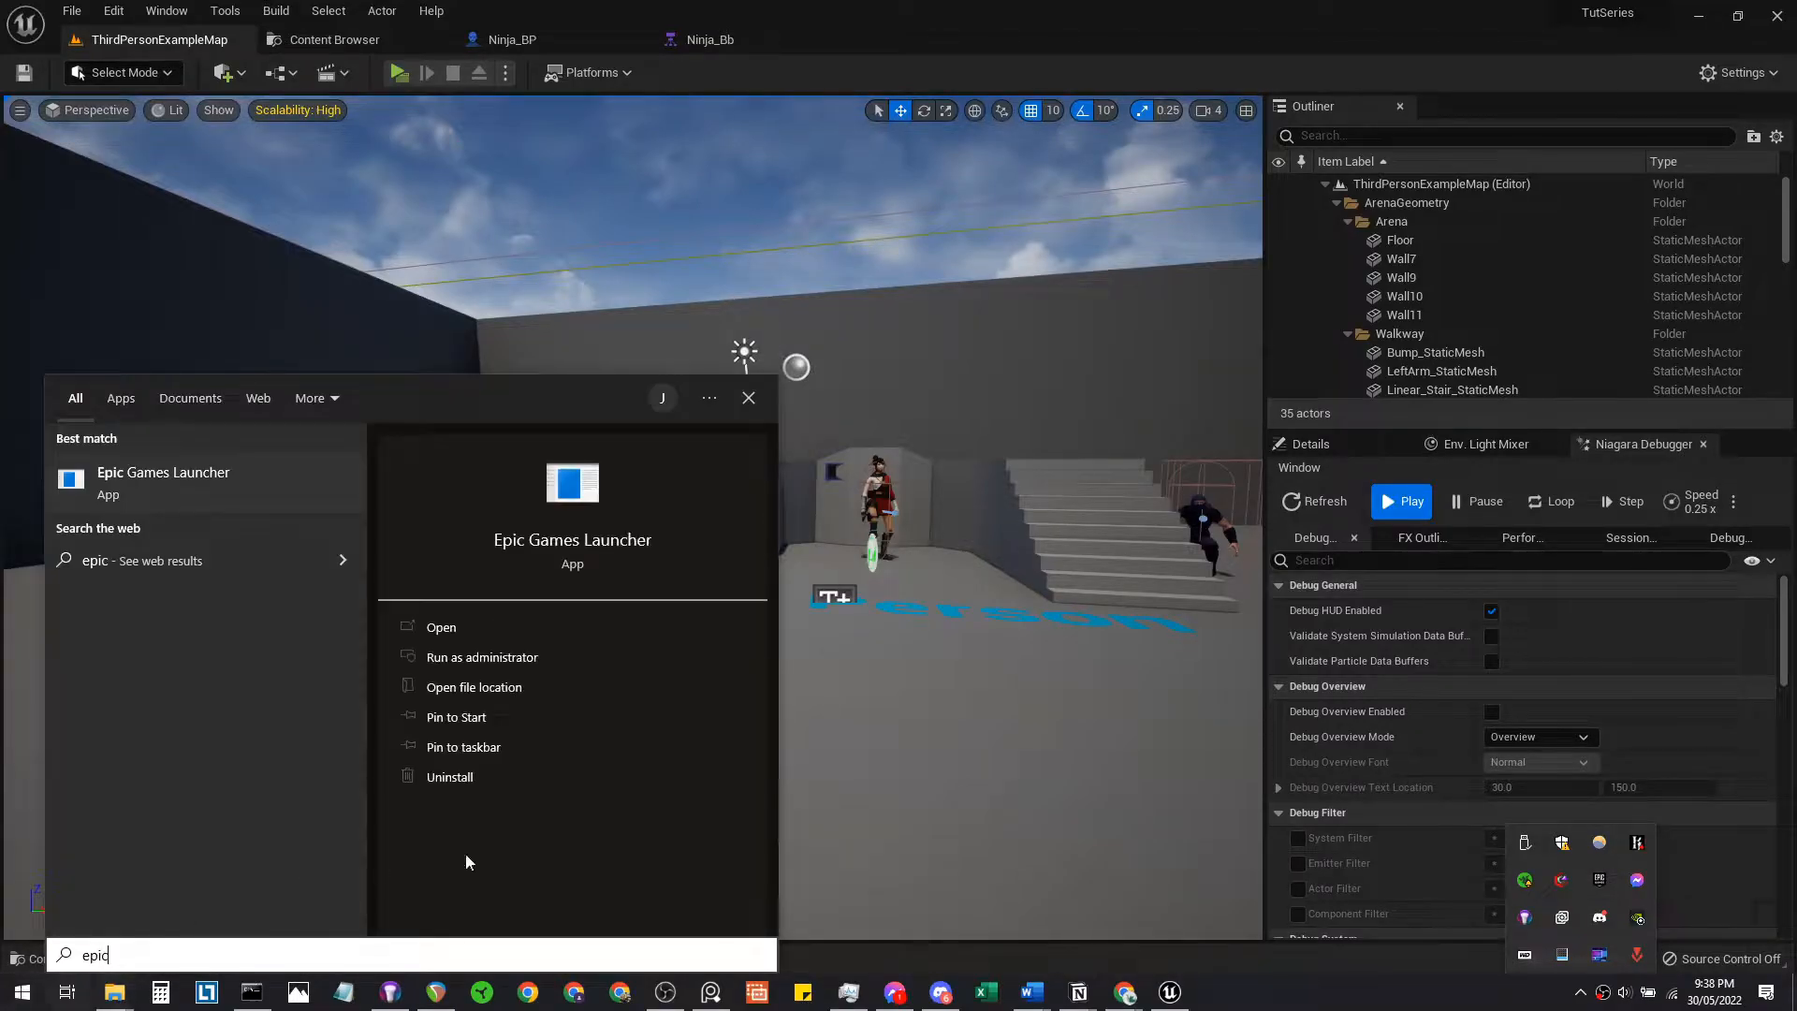
{"action": "right_click", "coordinate": [1600, 880]}
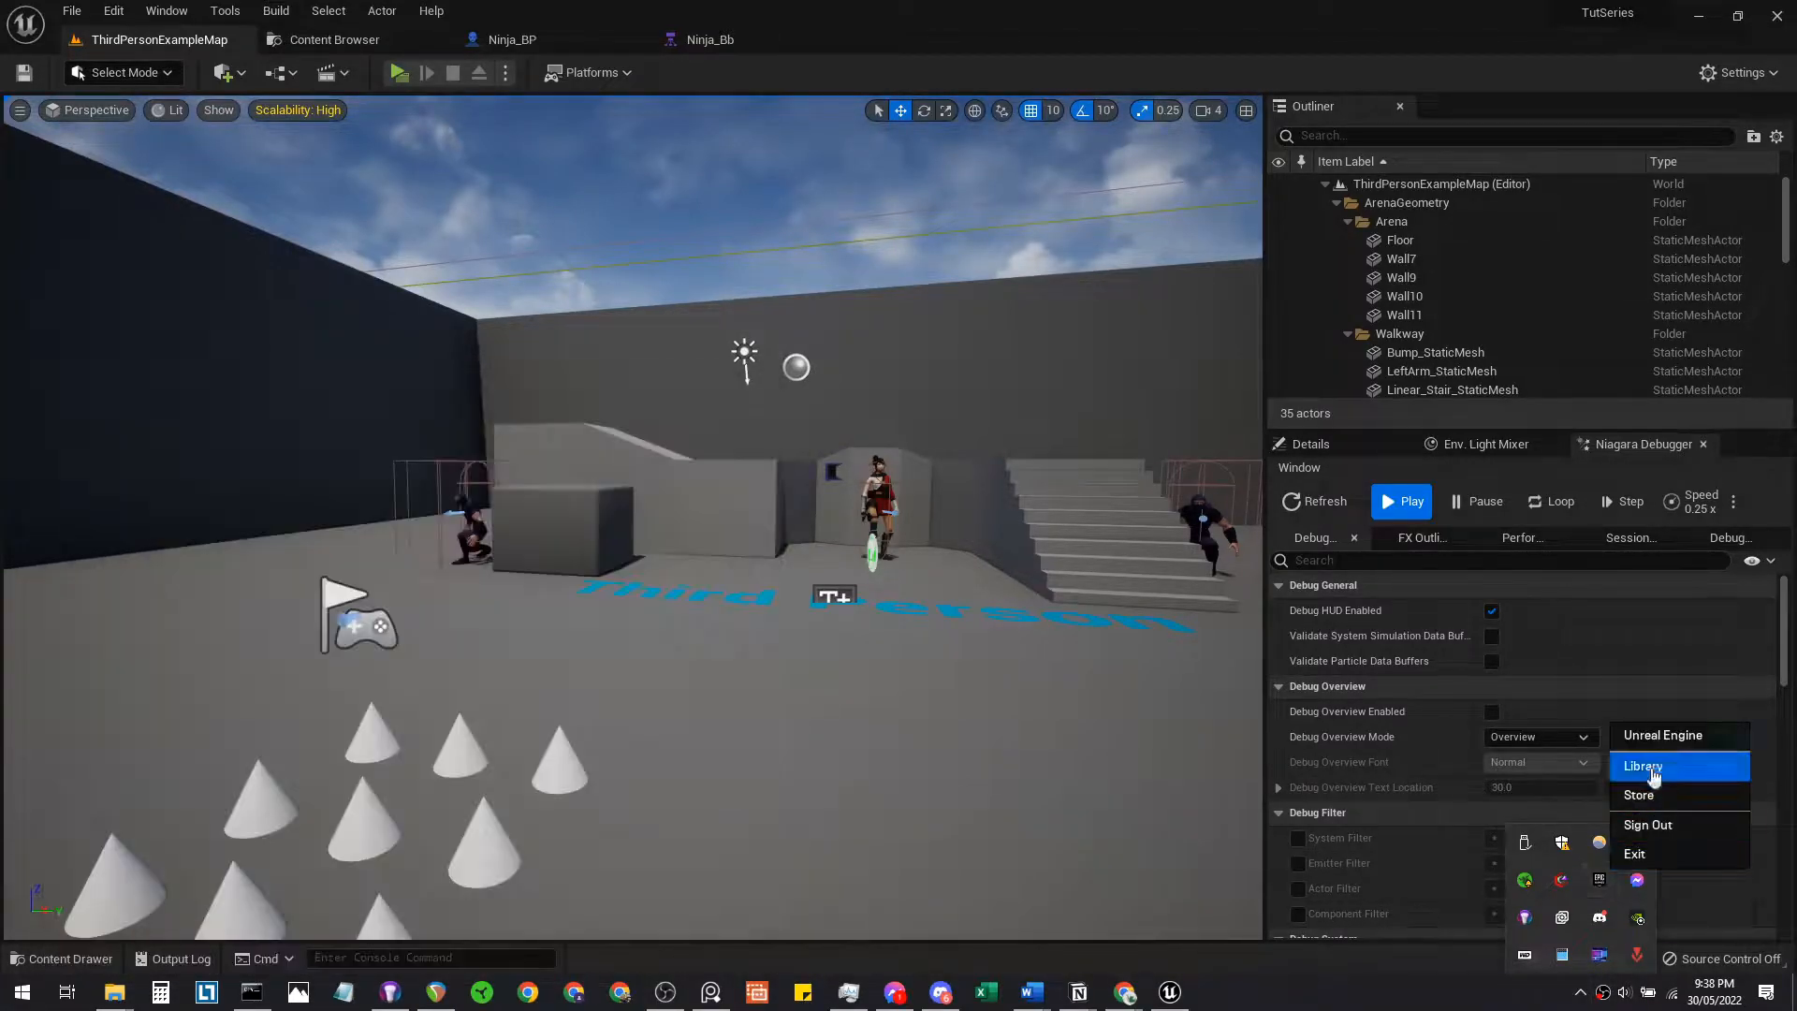
{"action": "left_click", "coordinate": [1653, 775]}
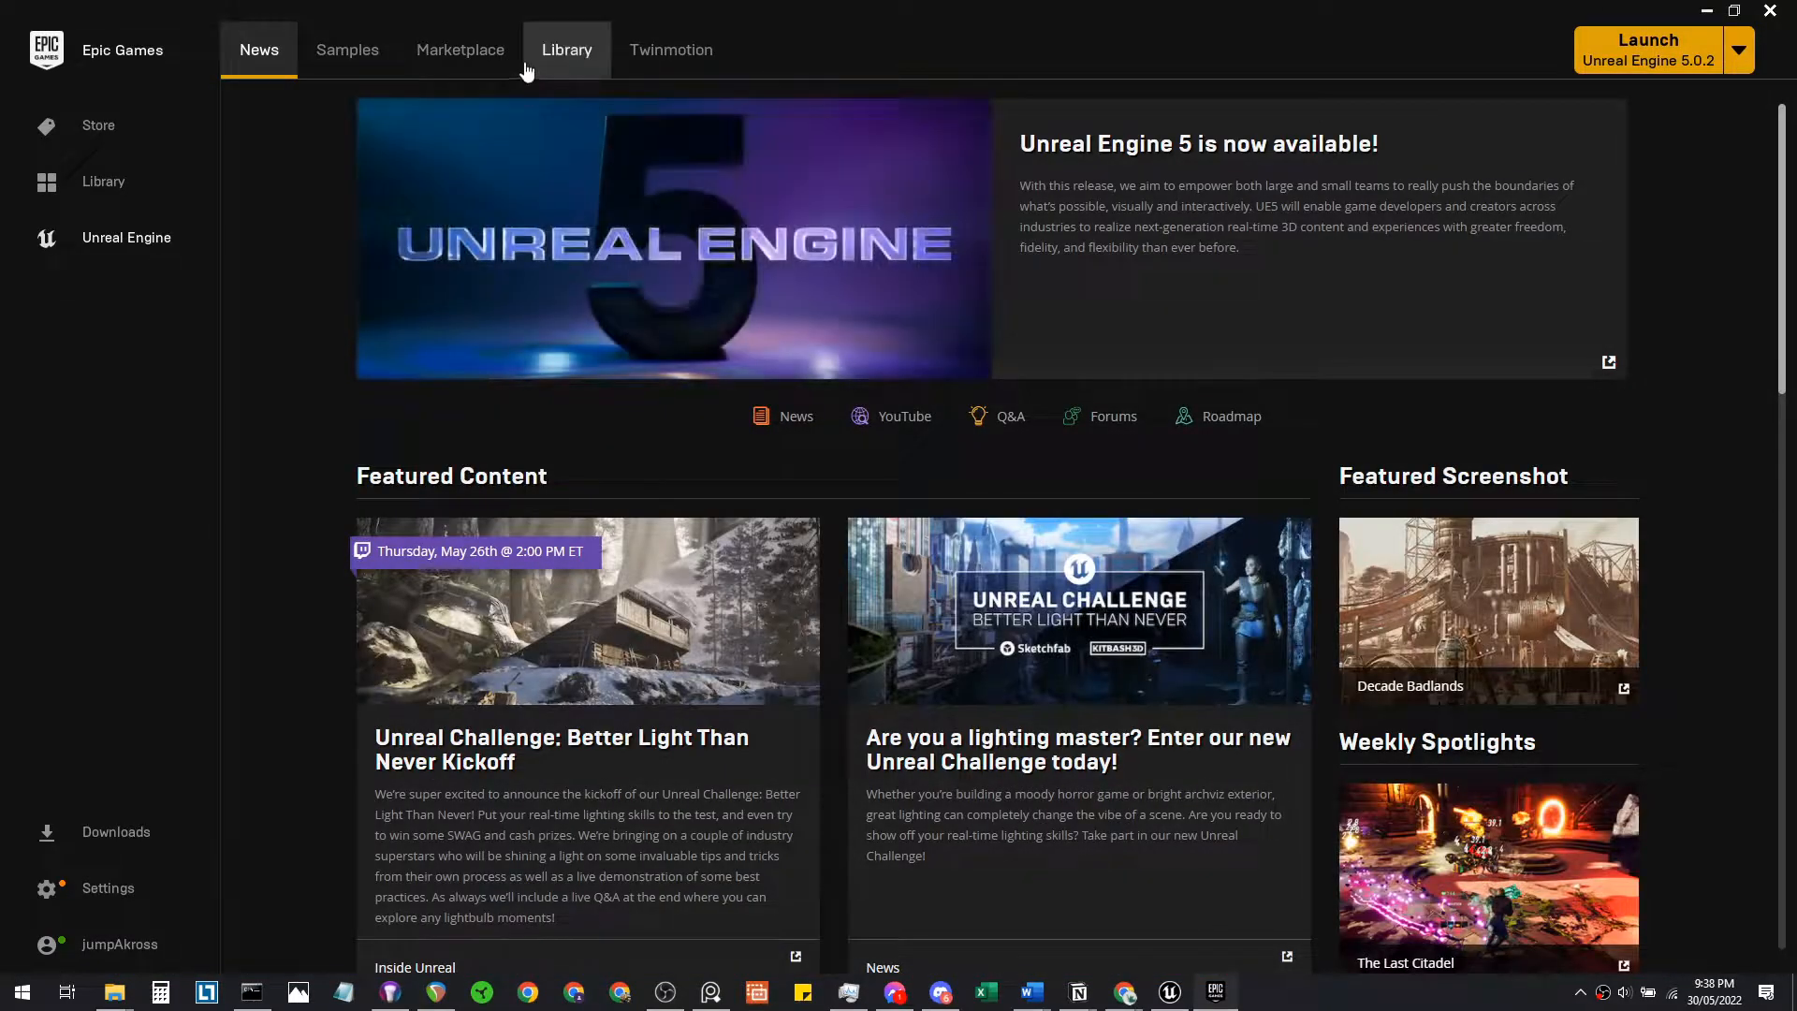
{"action": "left_click", "coordinate": [475, 54]}
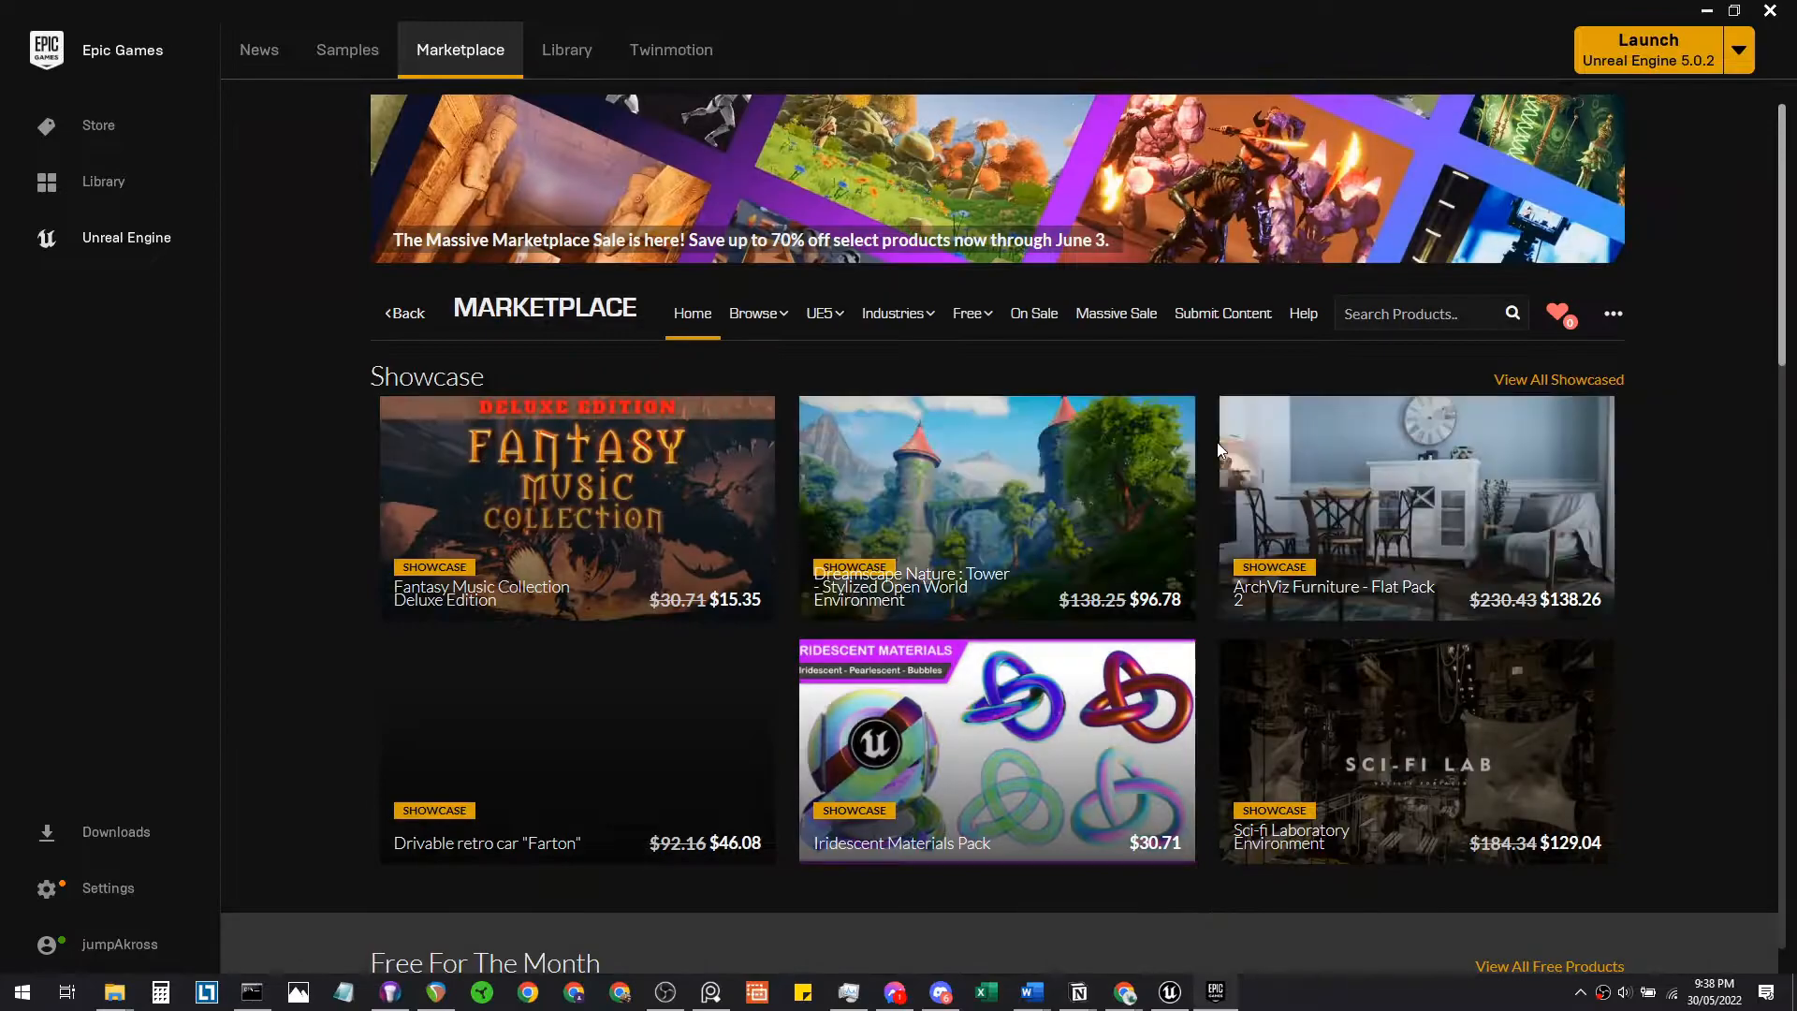
Look over the Marketplace home page and list the Free For The Month products
{"action": "scroll", "coordinate": [1296, 513], "scroll_direction": "down", "scroll_amount": 10}
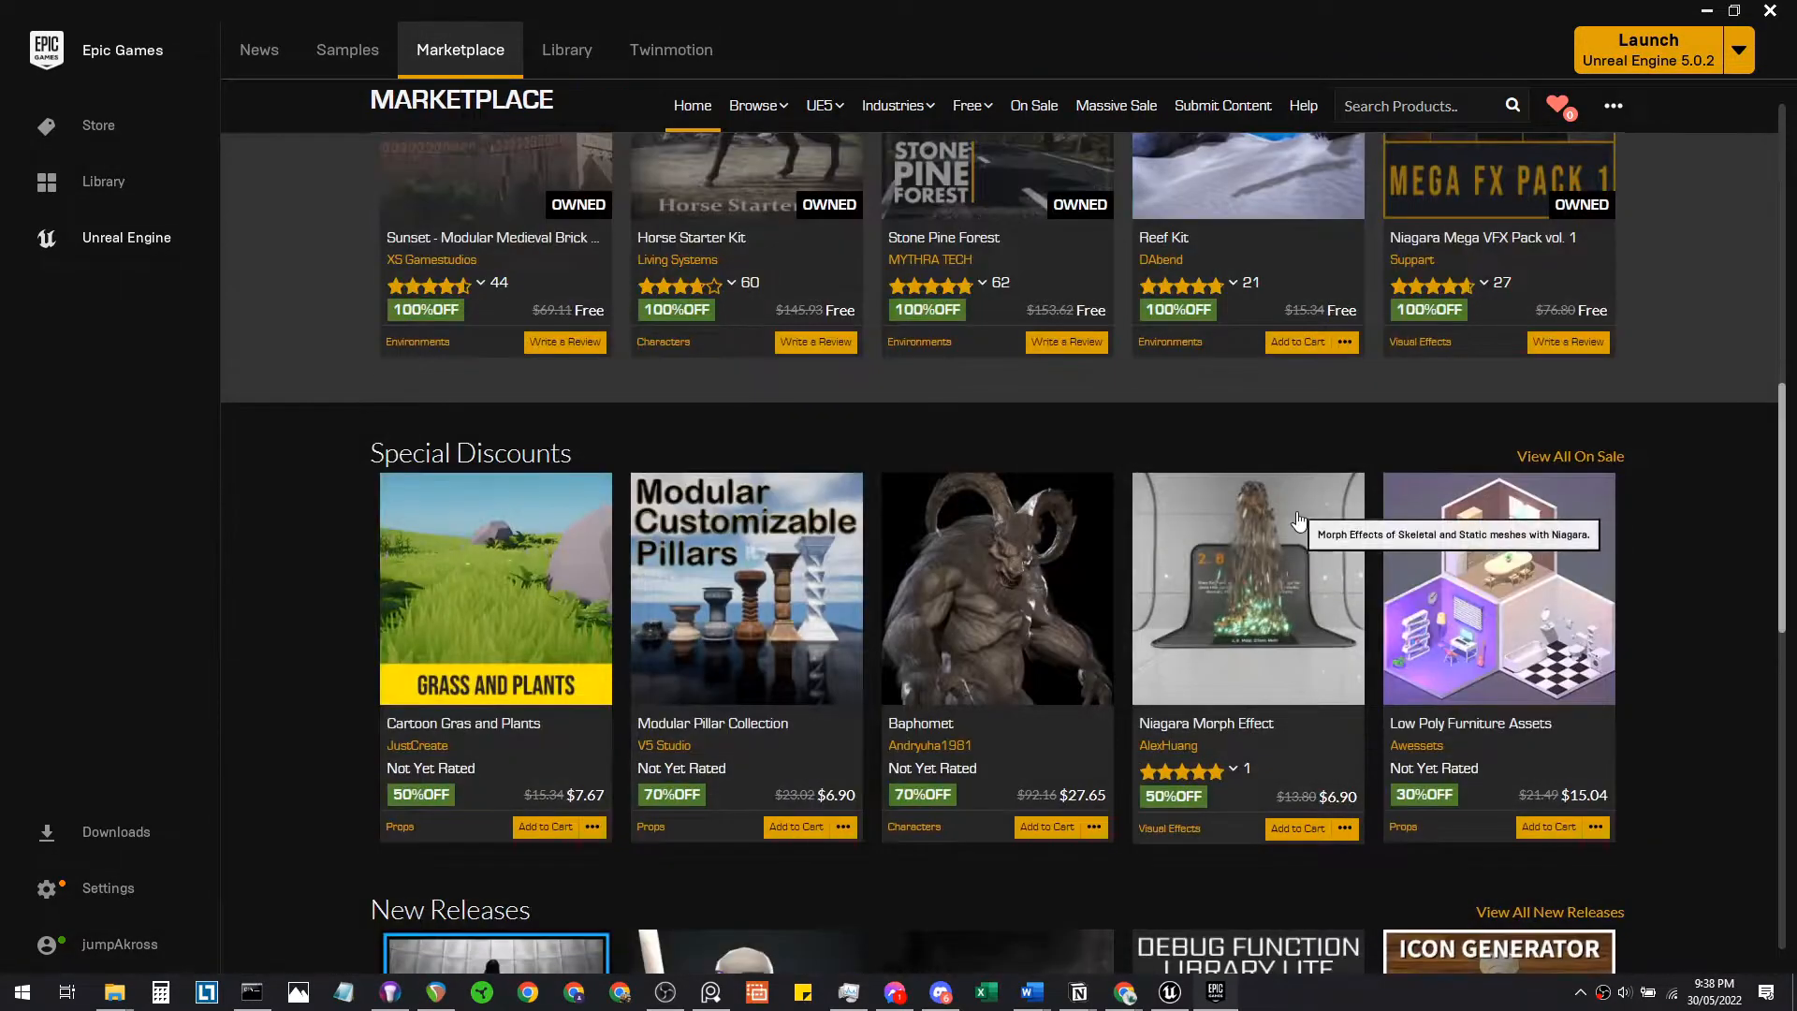
{"action": "scroll", "coordinate": [1295, 511], "scroll_direction": "down", "scroll_amount": 8}
{"action": "scroll", "coordinate": [1019, 516], "scroll_direction": "up", "scroll_amount": 15}
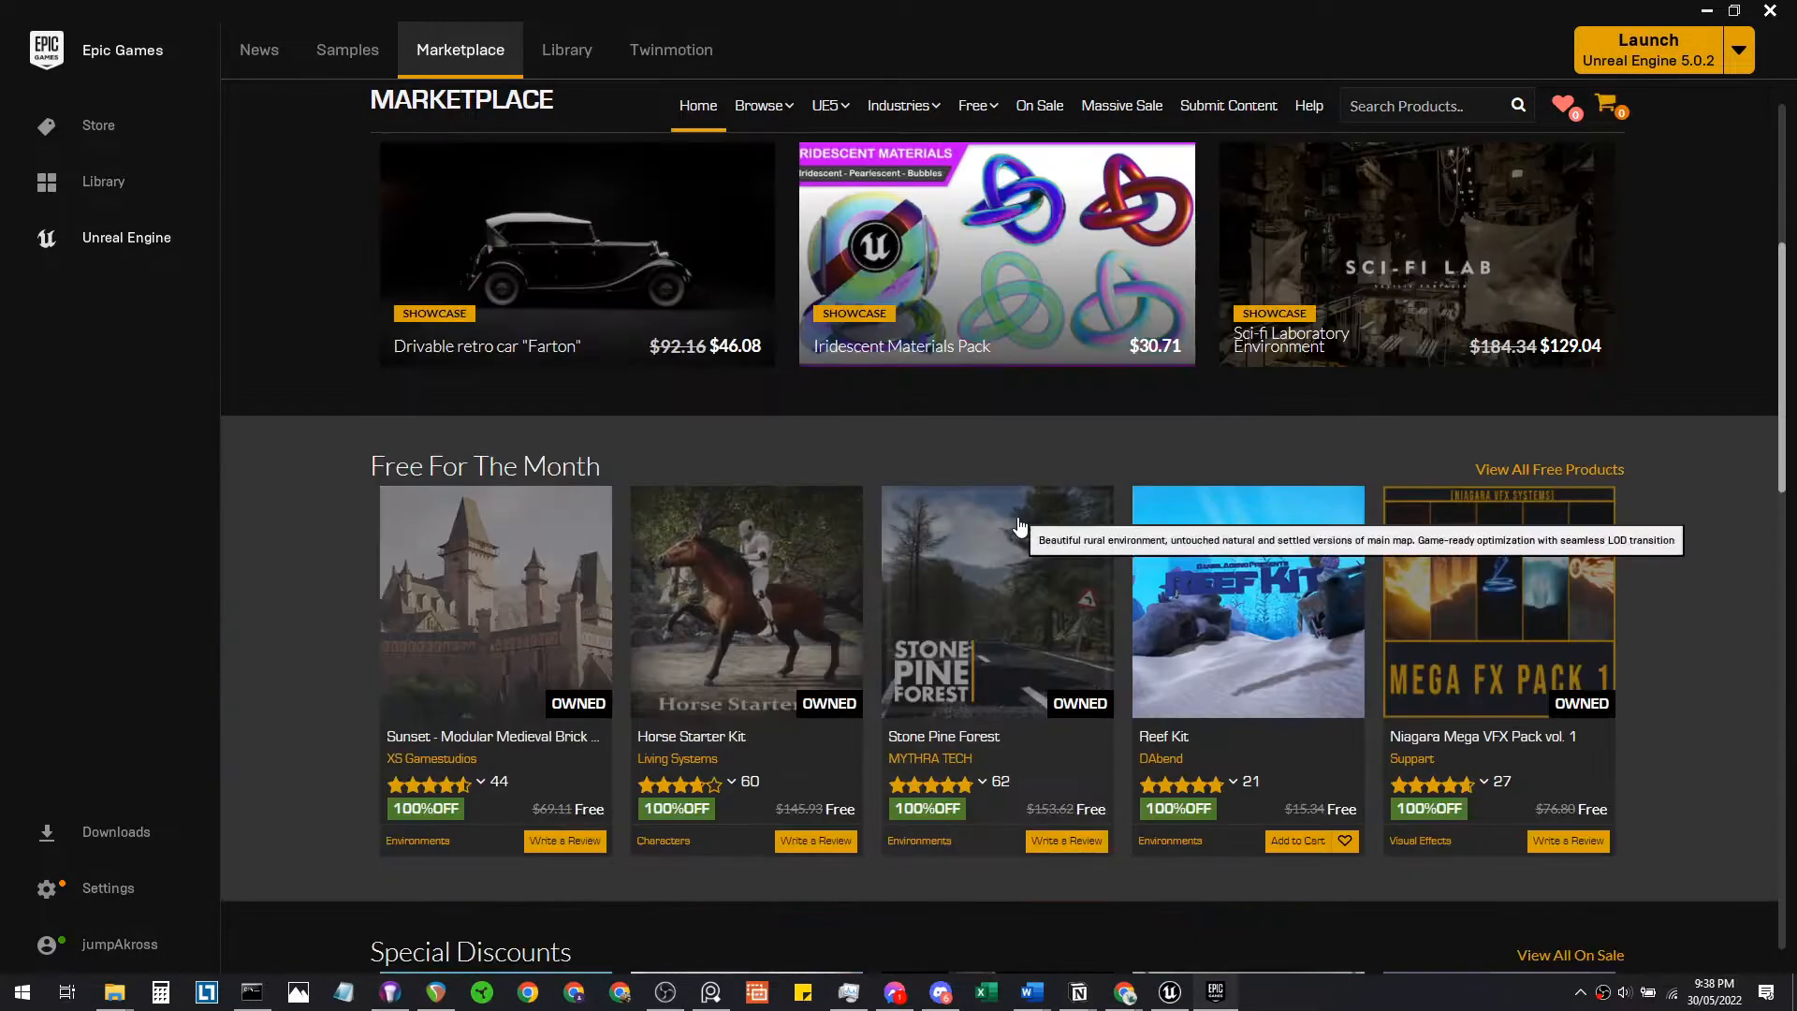
{"action": "mouse_move", "coordinate": [758, 316]}
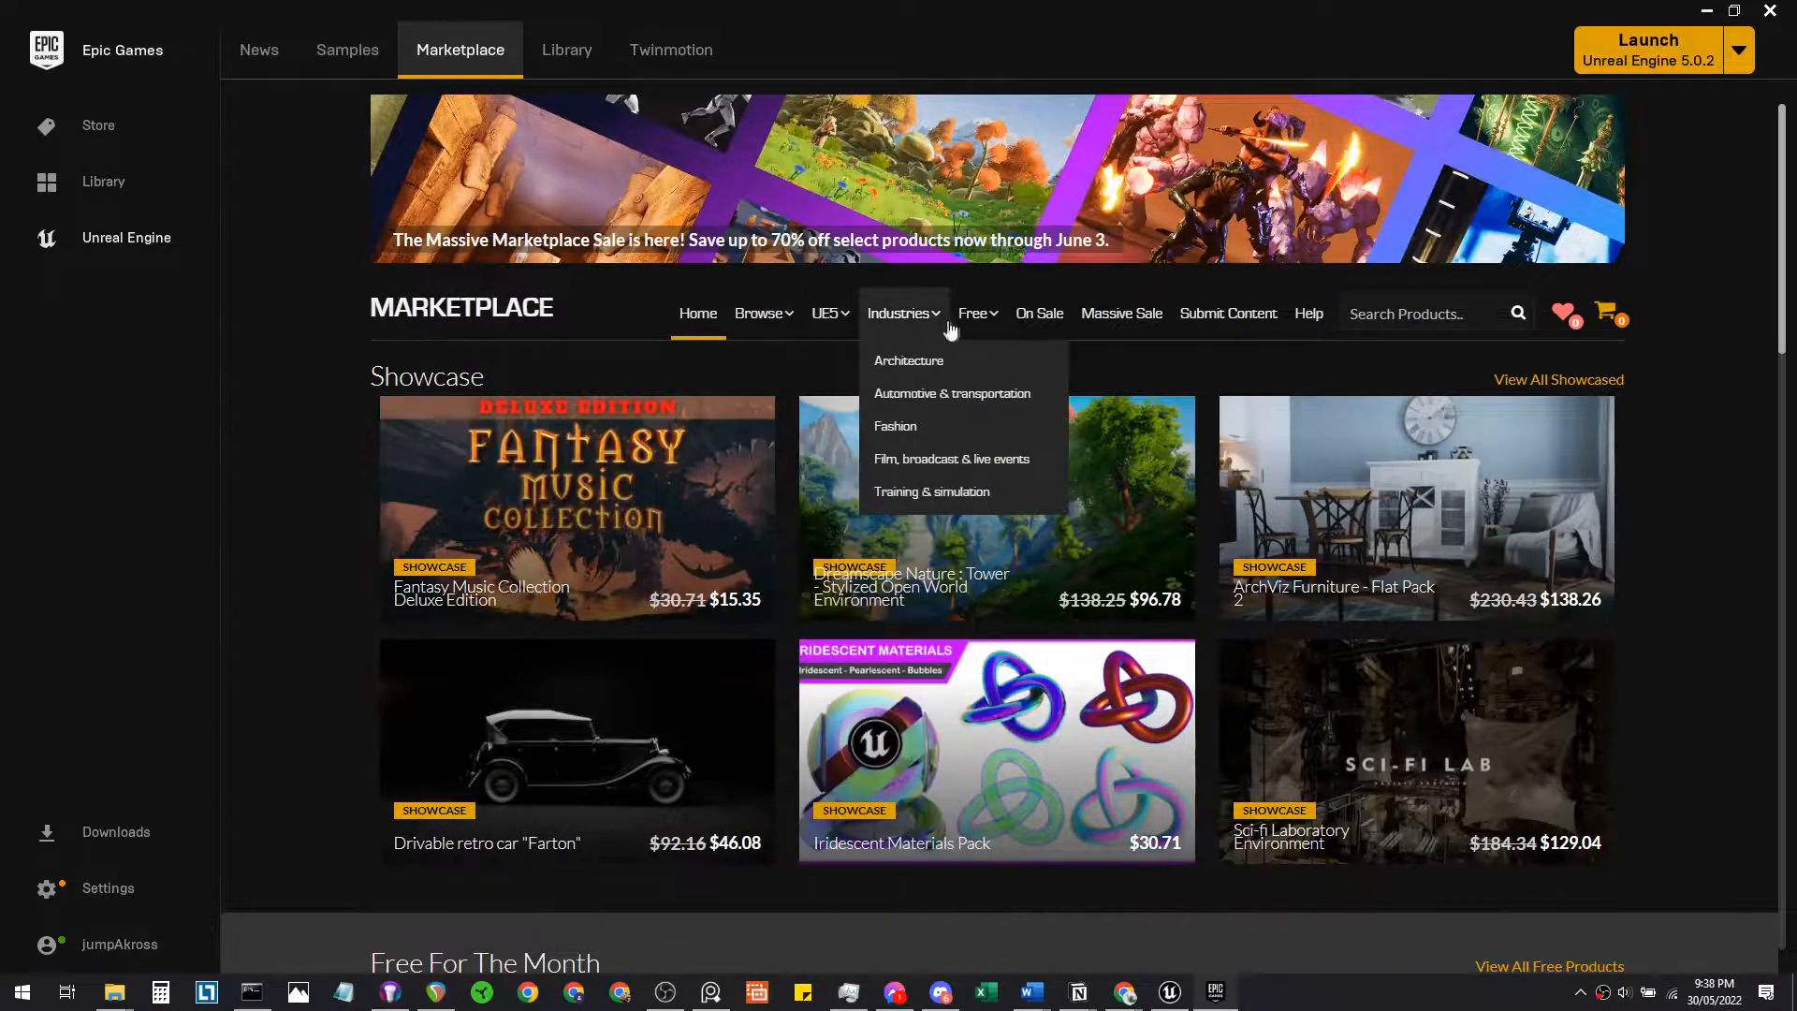
{"action": "mouse_move", "coordinate": [991, 329]}
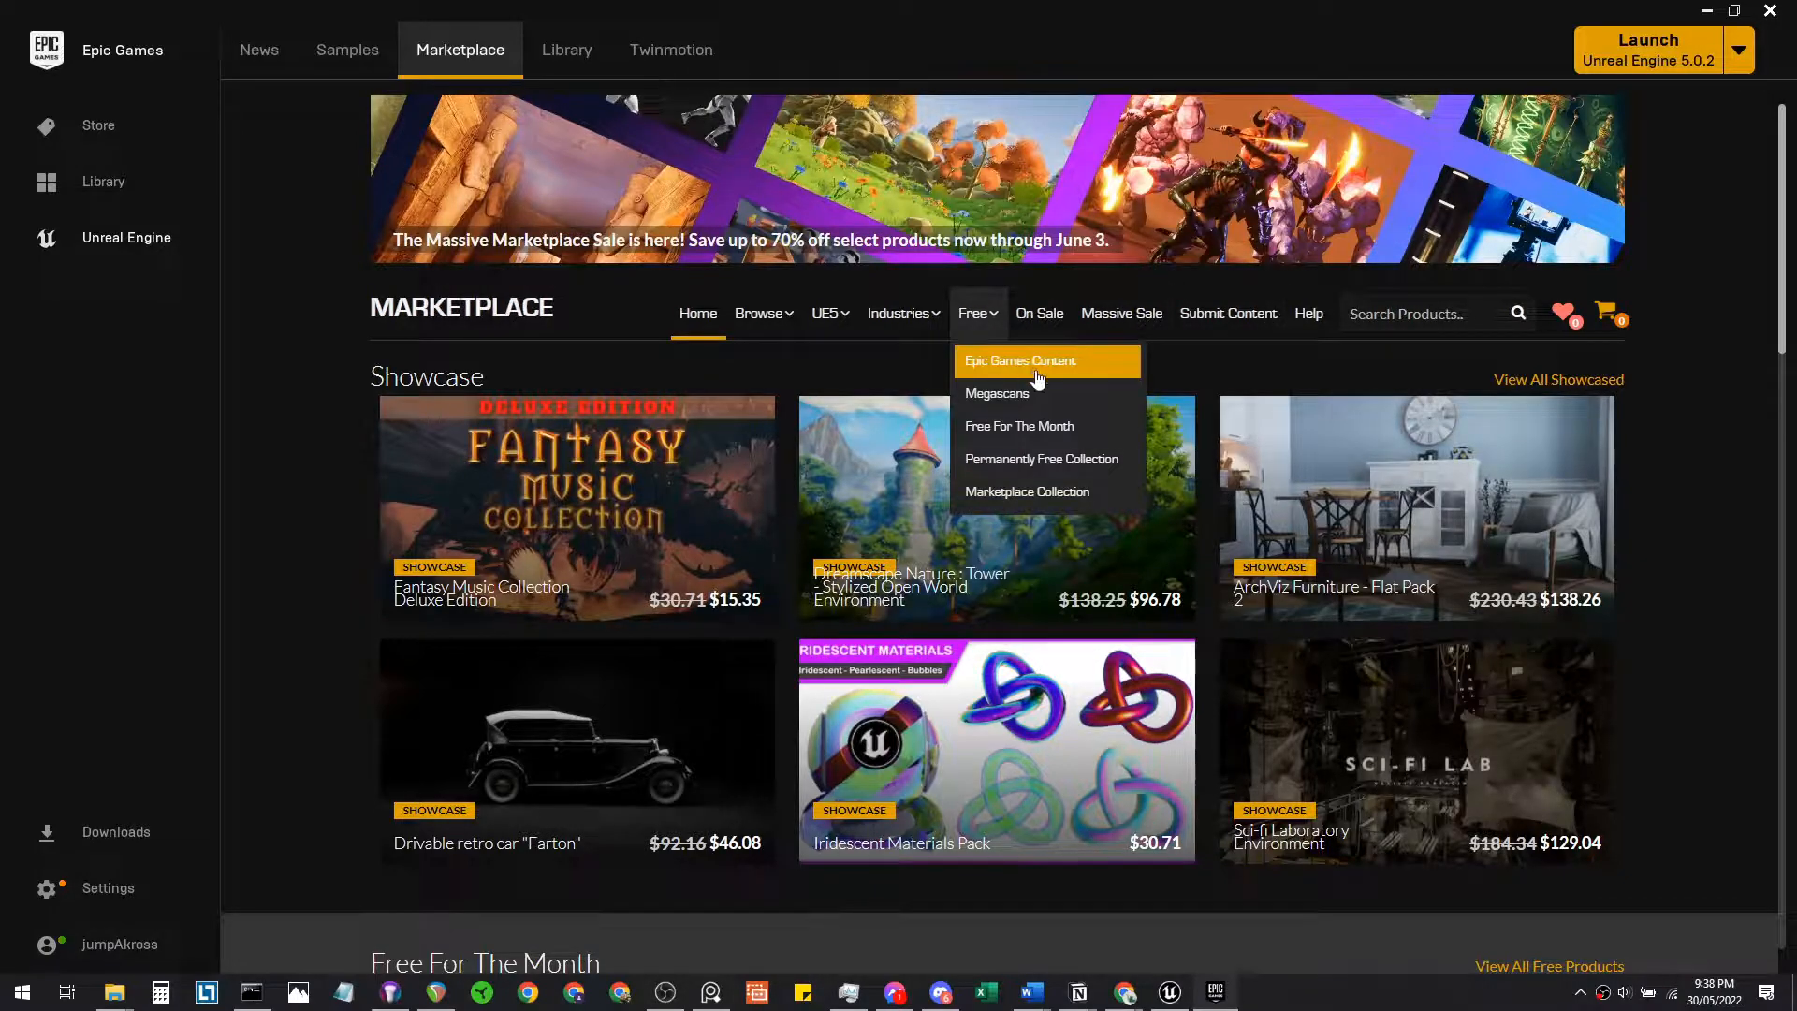
{"action": "left_click", "coordinate": [1071, 427]}
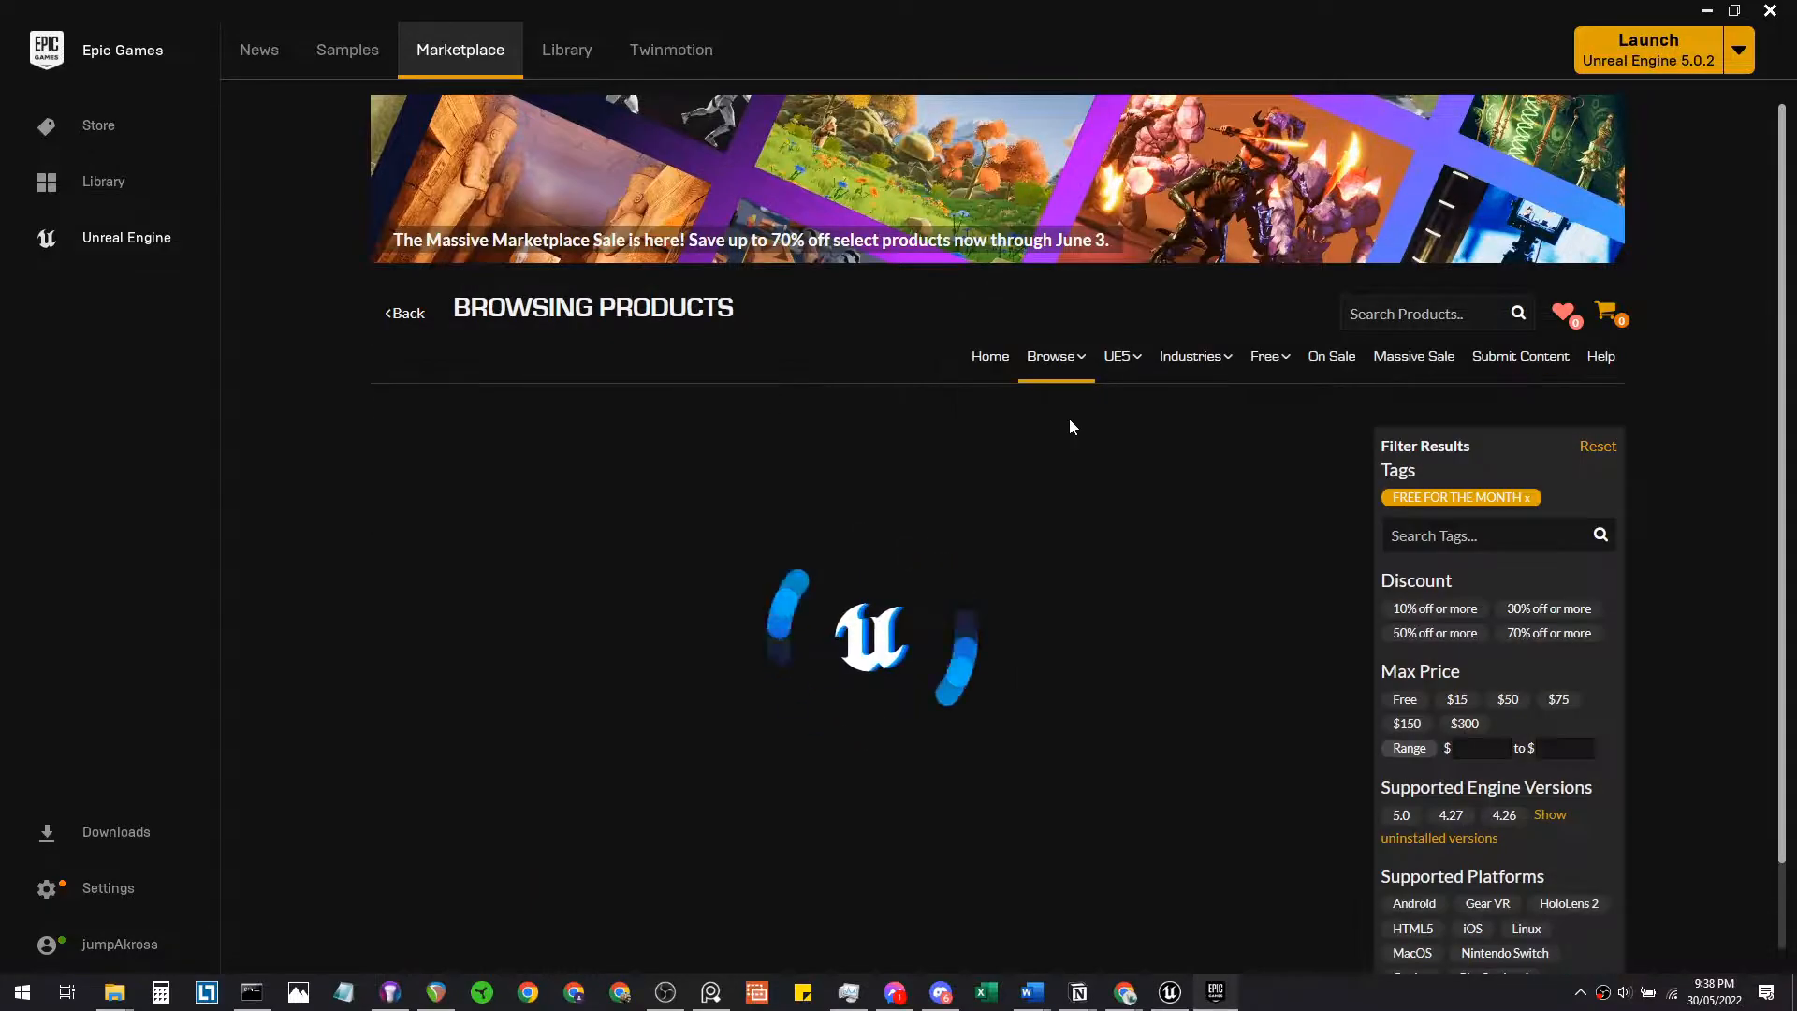
Review the Free For The Month products and open the Permanently Free Collection
{"action": "mouse_move", "coordinate": [1127, 994]}
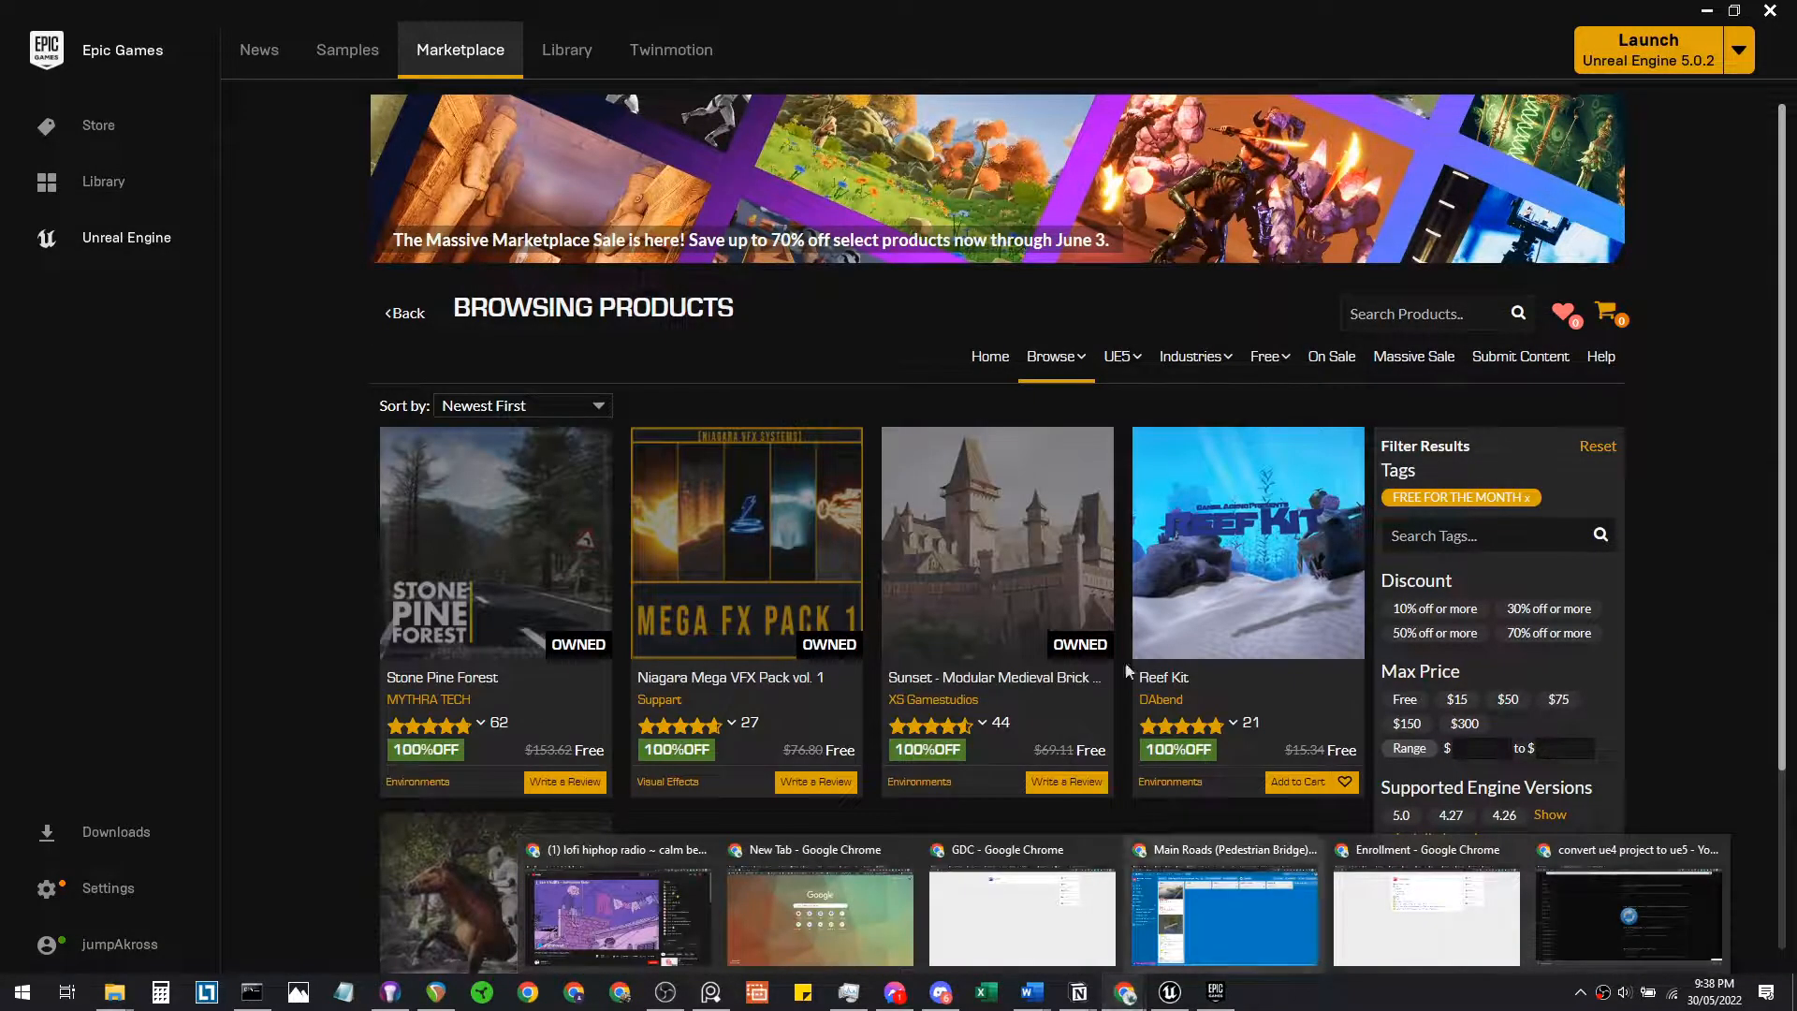
{"action": "scroll", "coordinate": [334, 530], "scroll_direction": "down", "scroll_amount": 3}
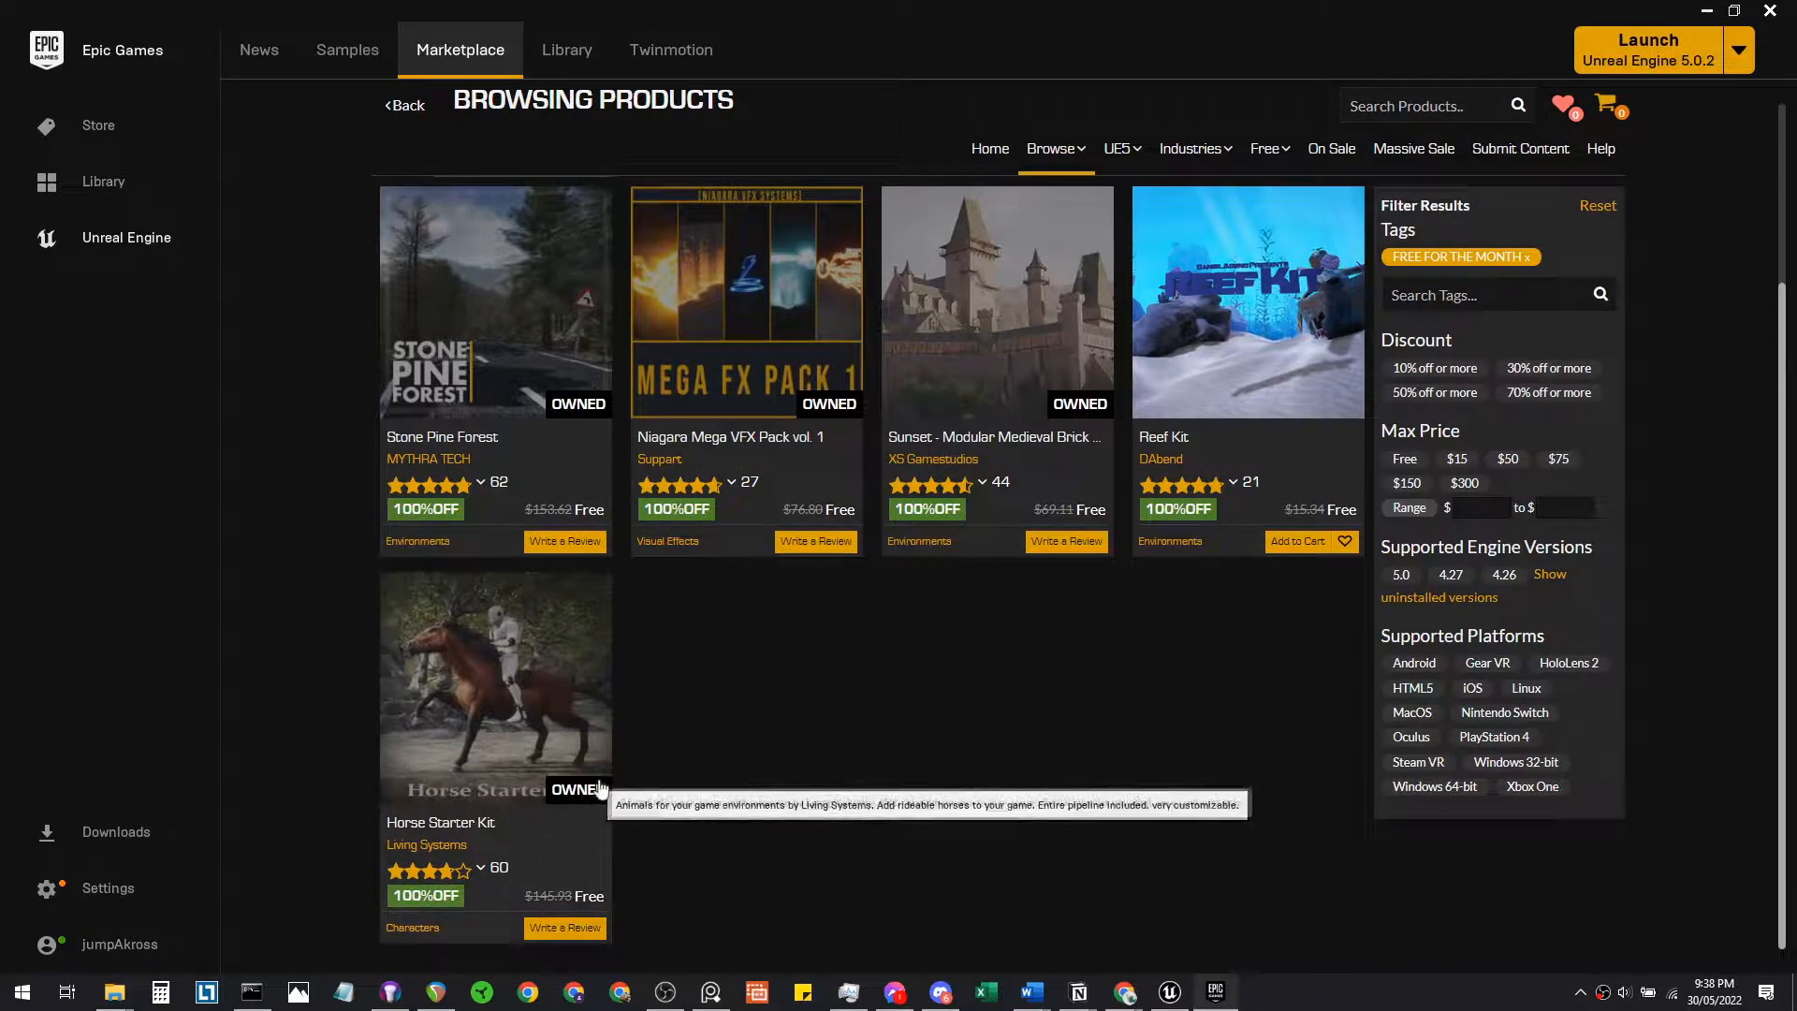
{"action": "scroll", "coordinate": [633, 782], "scroll_direction": "up", "scroll_amount": 3}
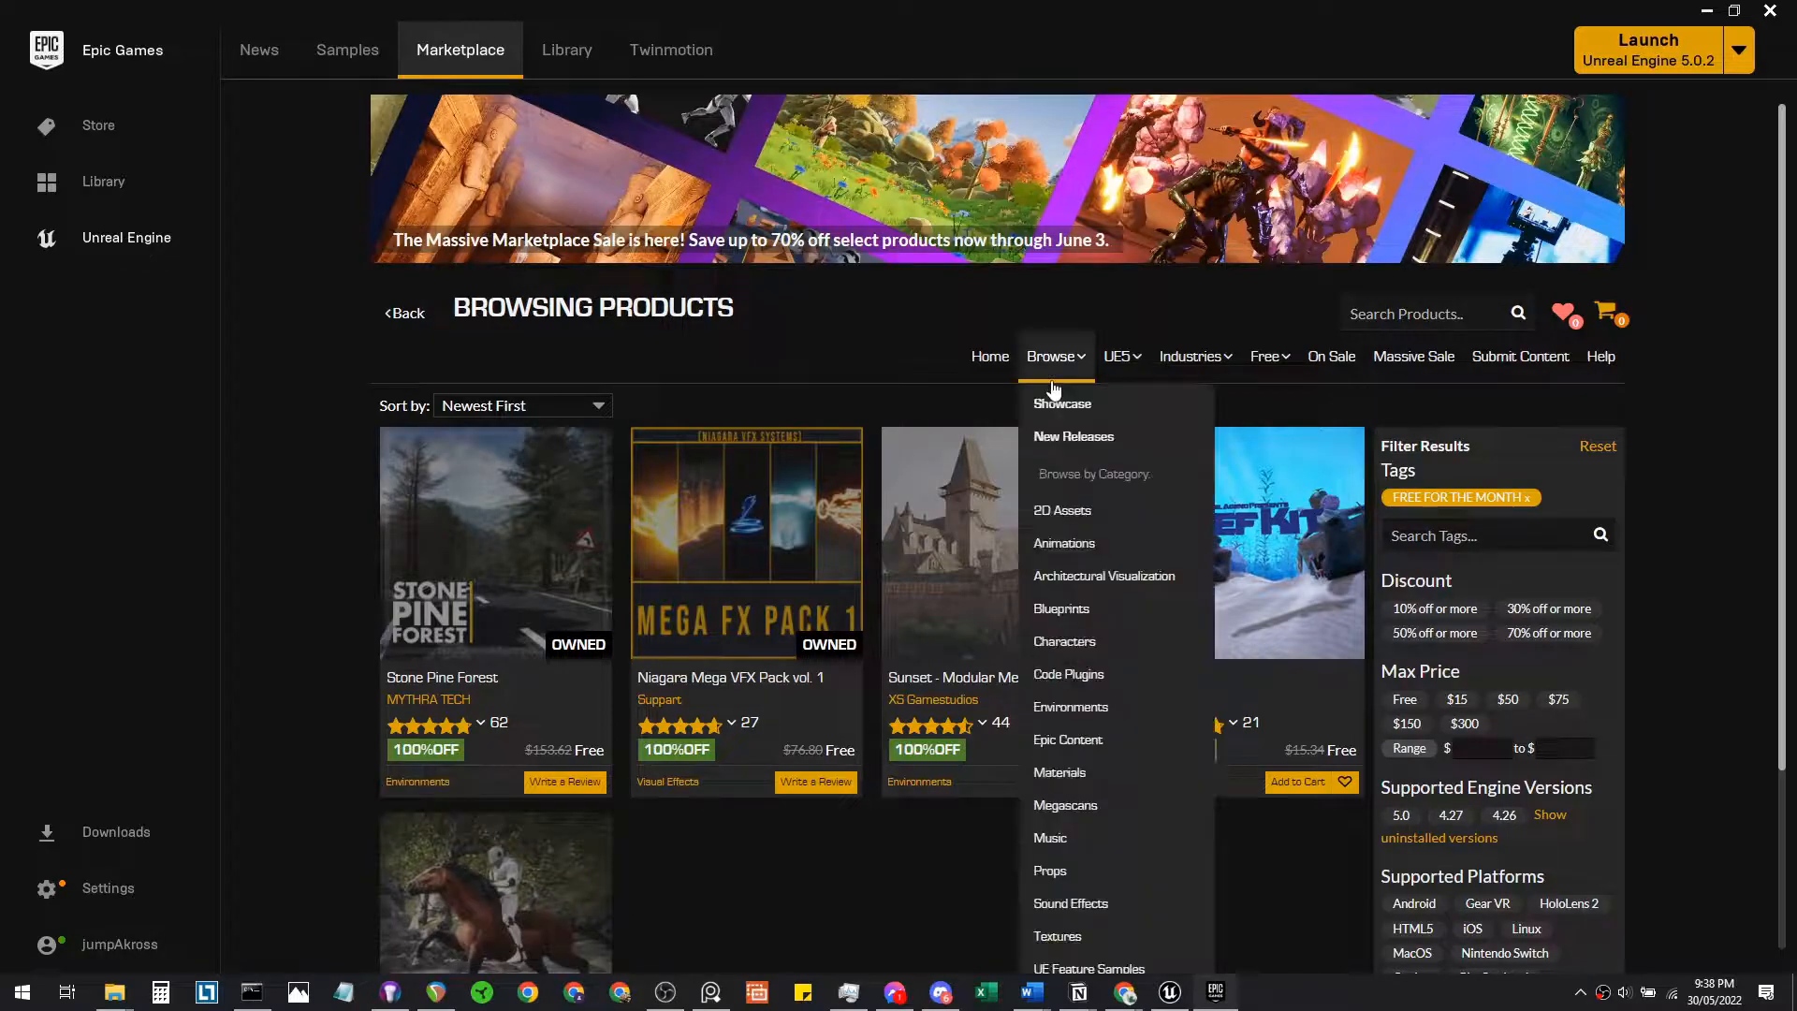
{"action": "mouse_move", "coordinate": [1046, 361]}
{"action": "mouse_move", "coordinate": [1269, 358]}
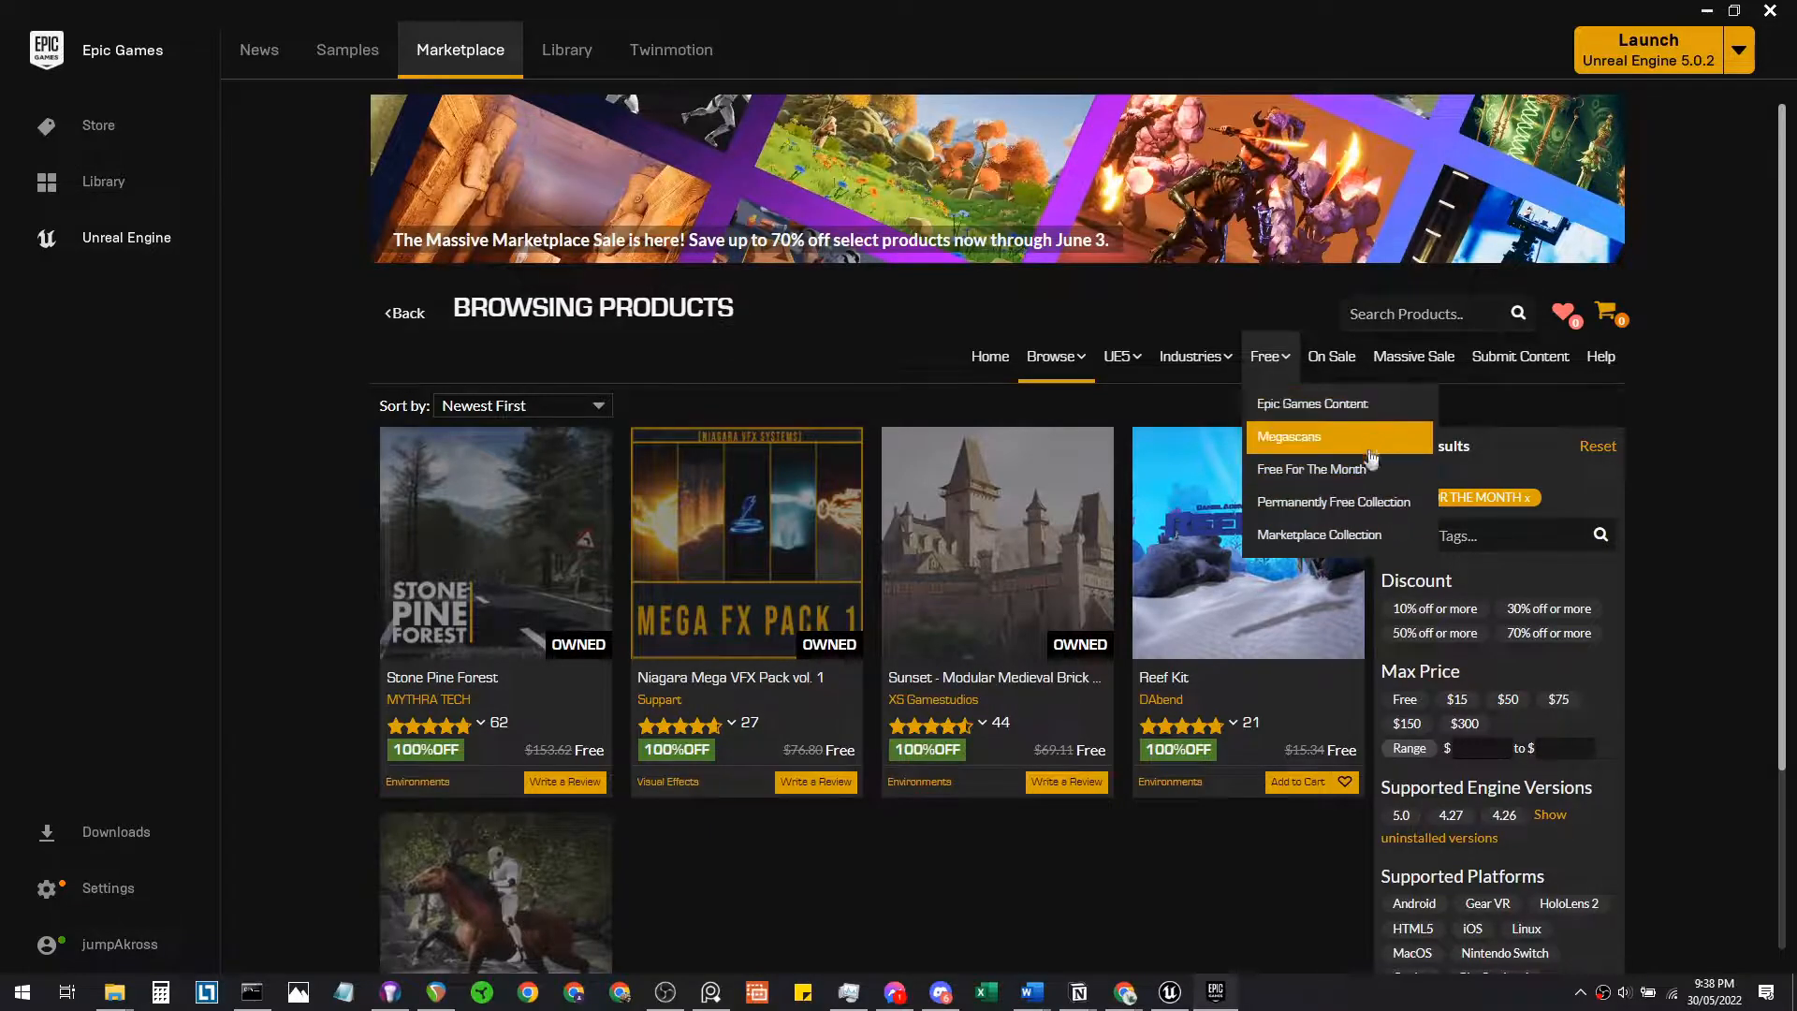
{"action": "left_click", "coordinate": [1352, 505]}
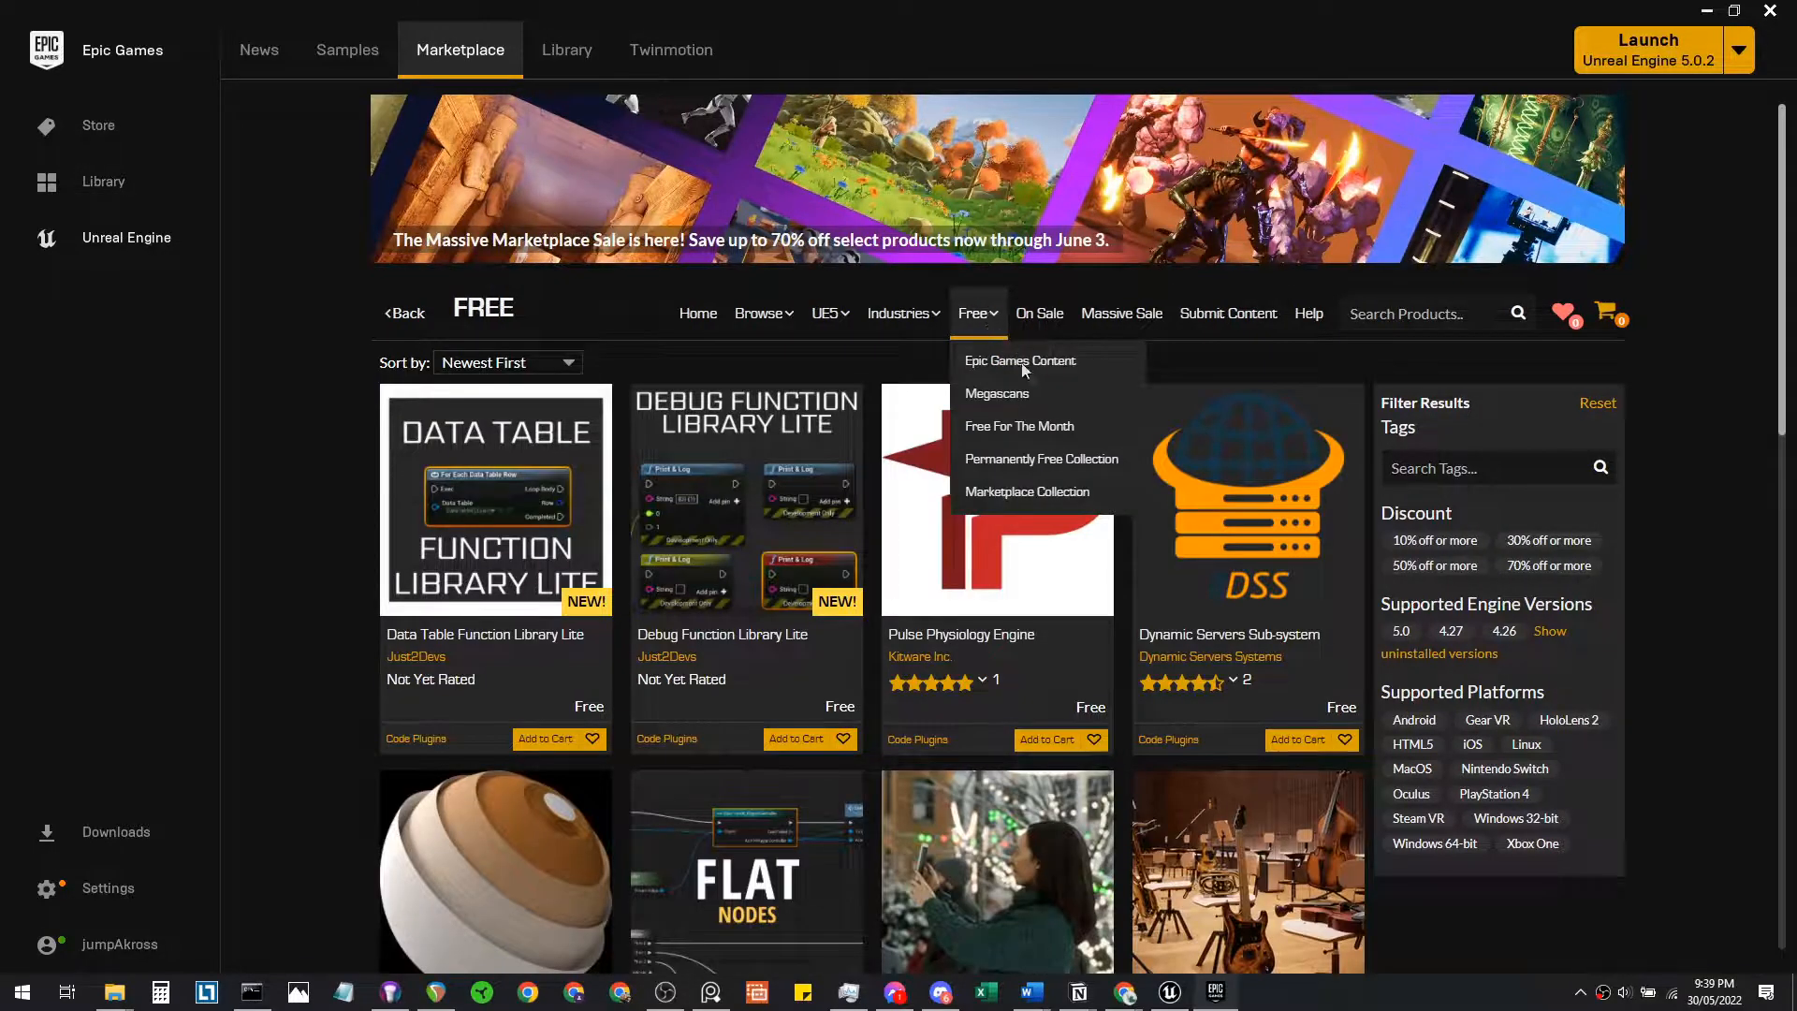
Open the free Marketplace Collection and look through its asset packs
{"action": "left_click", "coordinate": [1080, 497]}
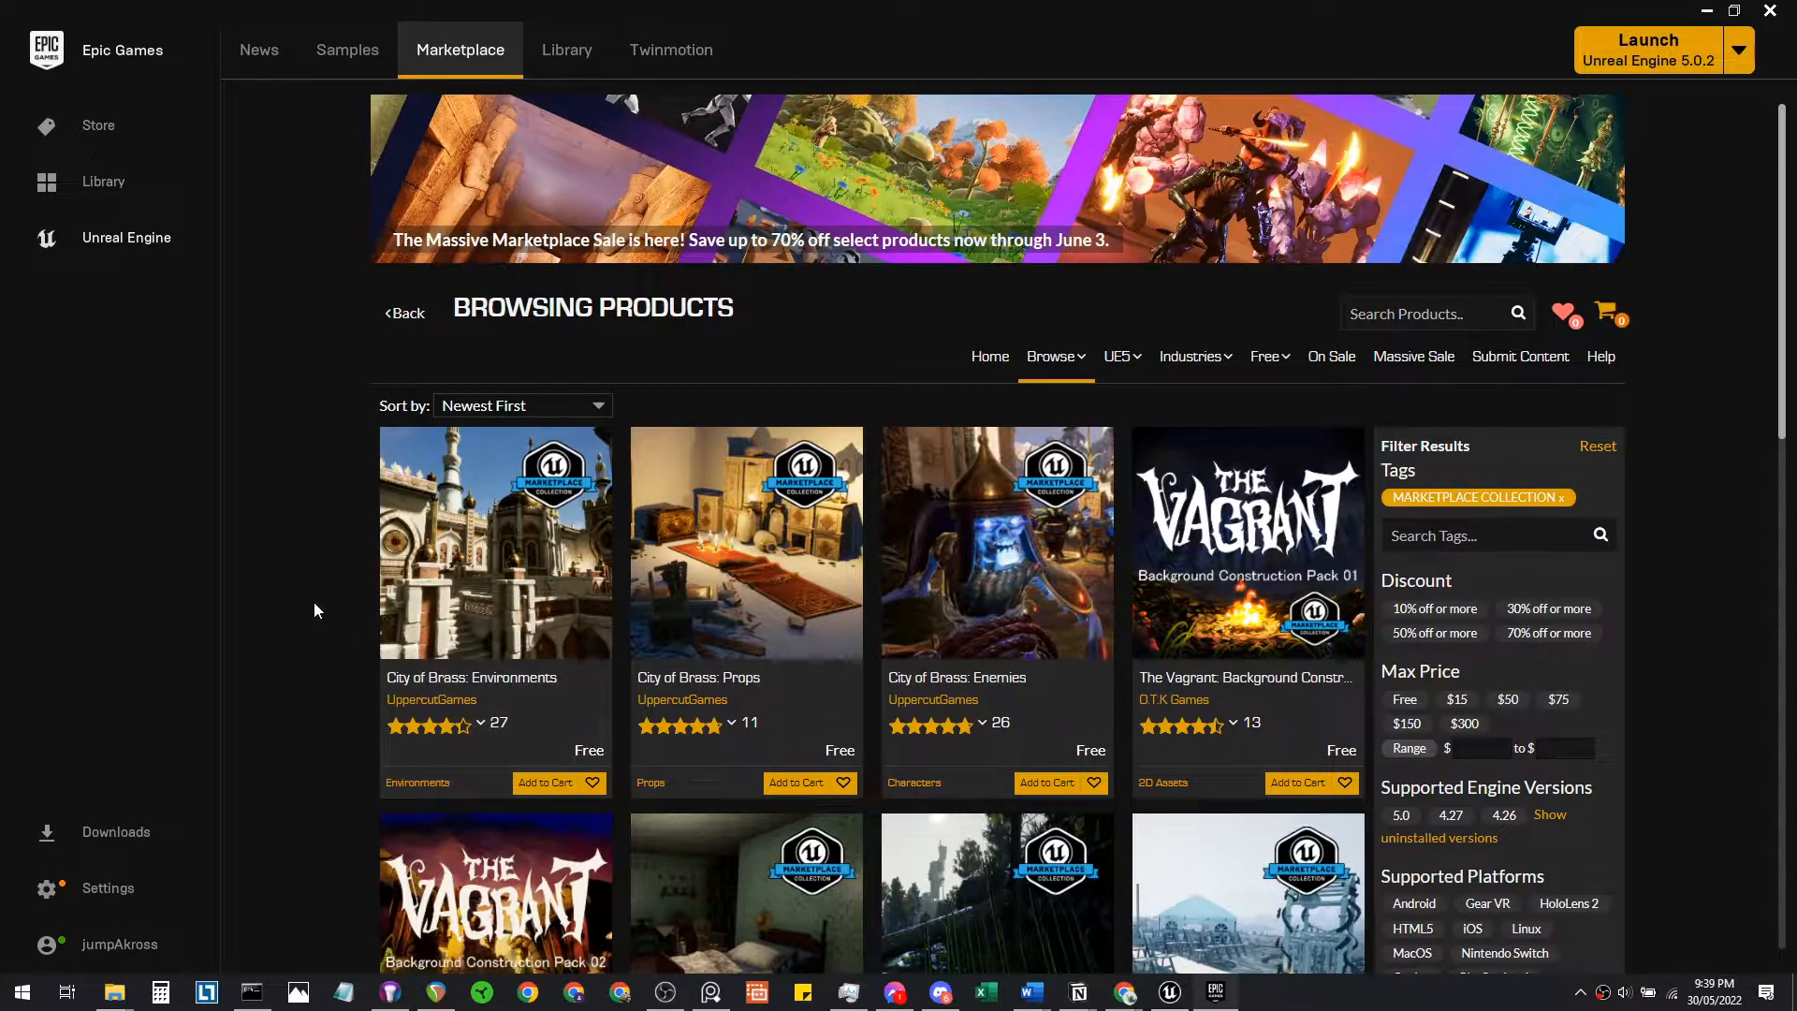
{"action": "scroll", "coordinate": [315, 611], "scroll_direction": "down", "scroll_amount": 2}
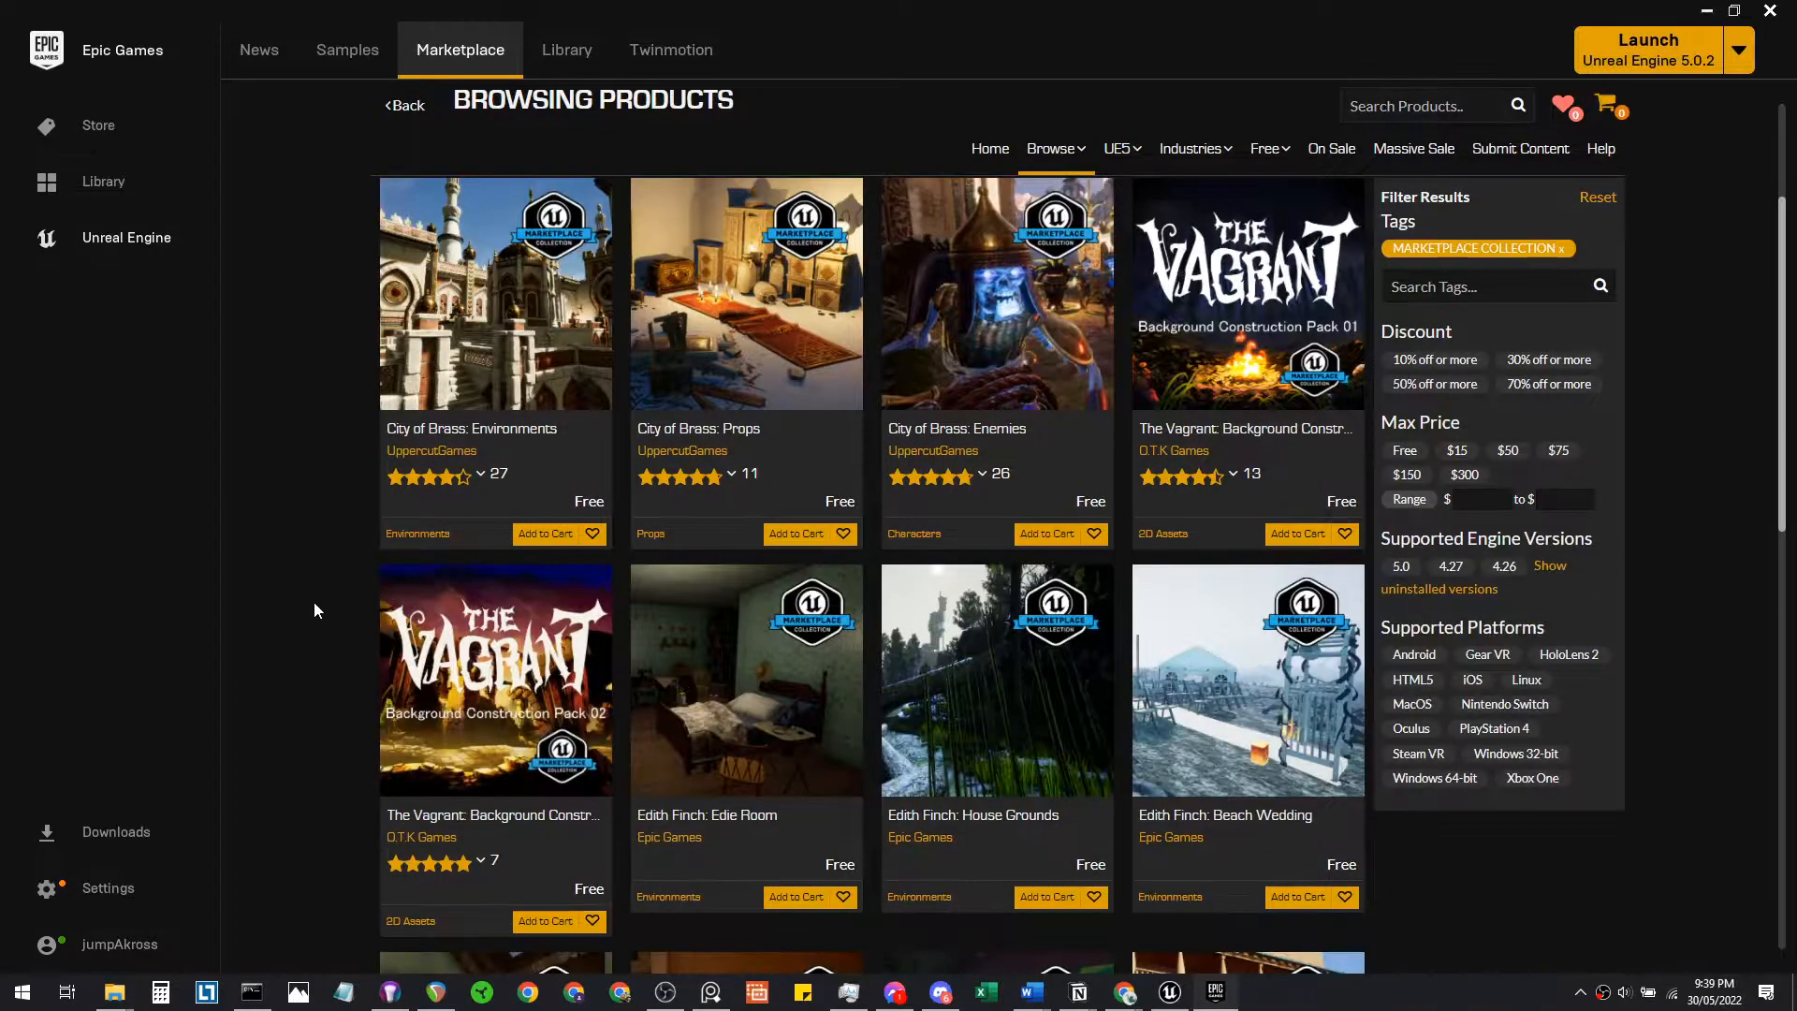
{"action": "scroll", "coordinate": [315, 611], "scroll_direction": "down", "scroll_amount": 2}
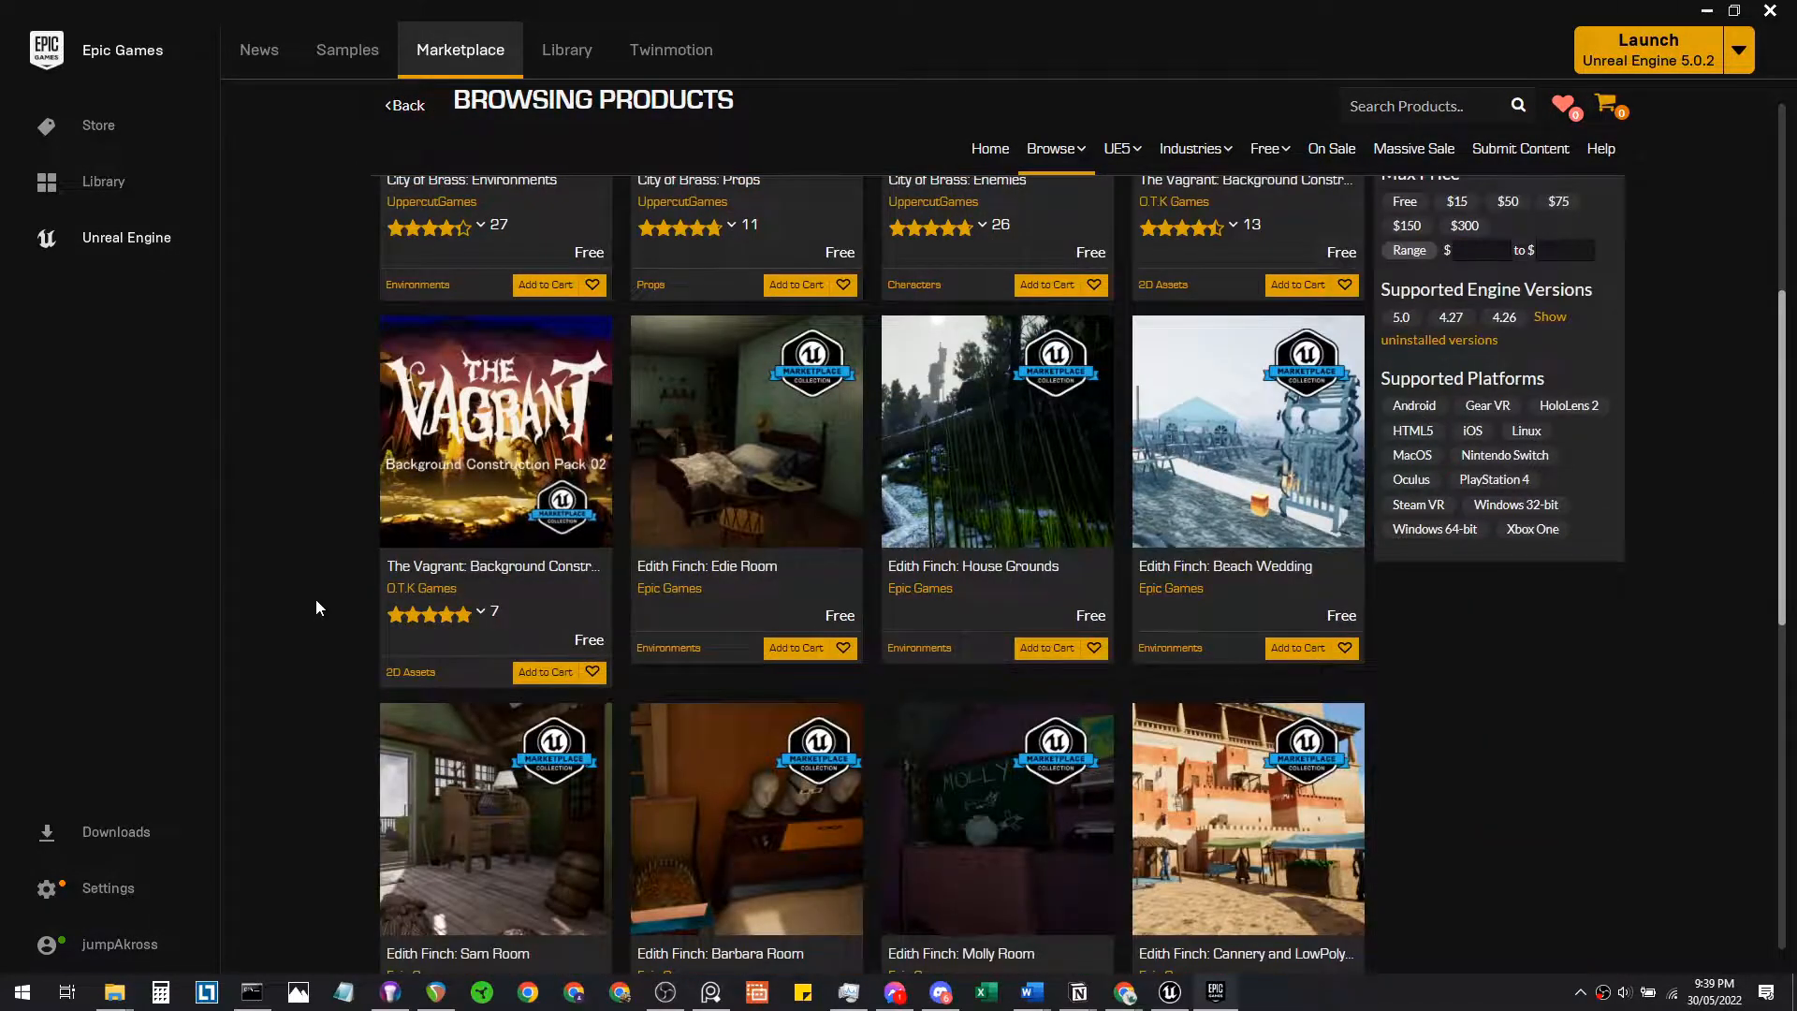
{"action": "scroll", "coordinate": [316, 599], "scroll_direction": "down", "scroll_amount": 4}
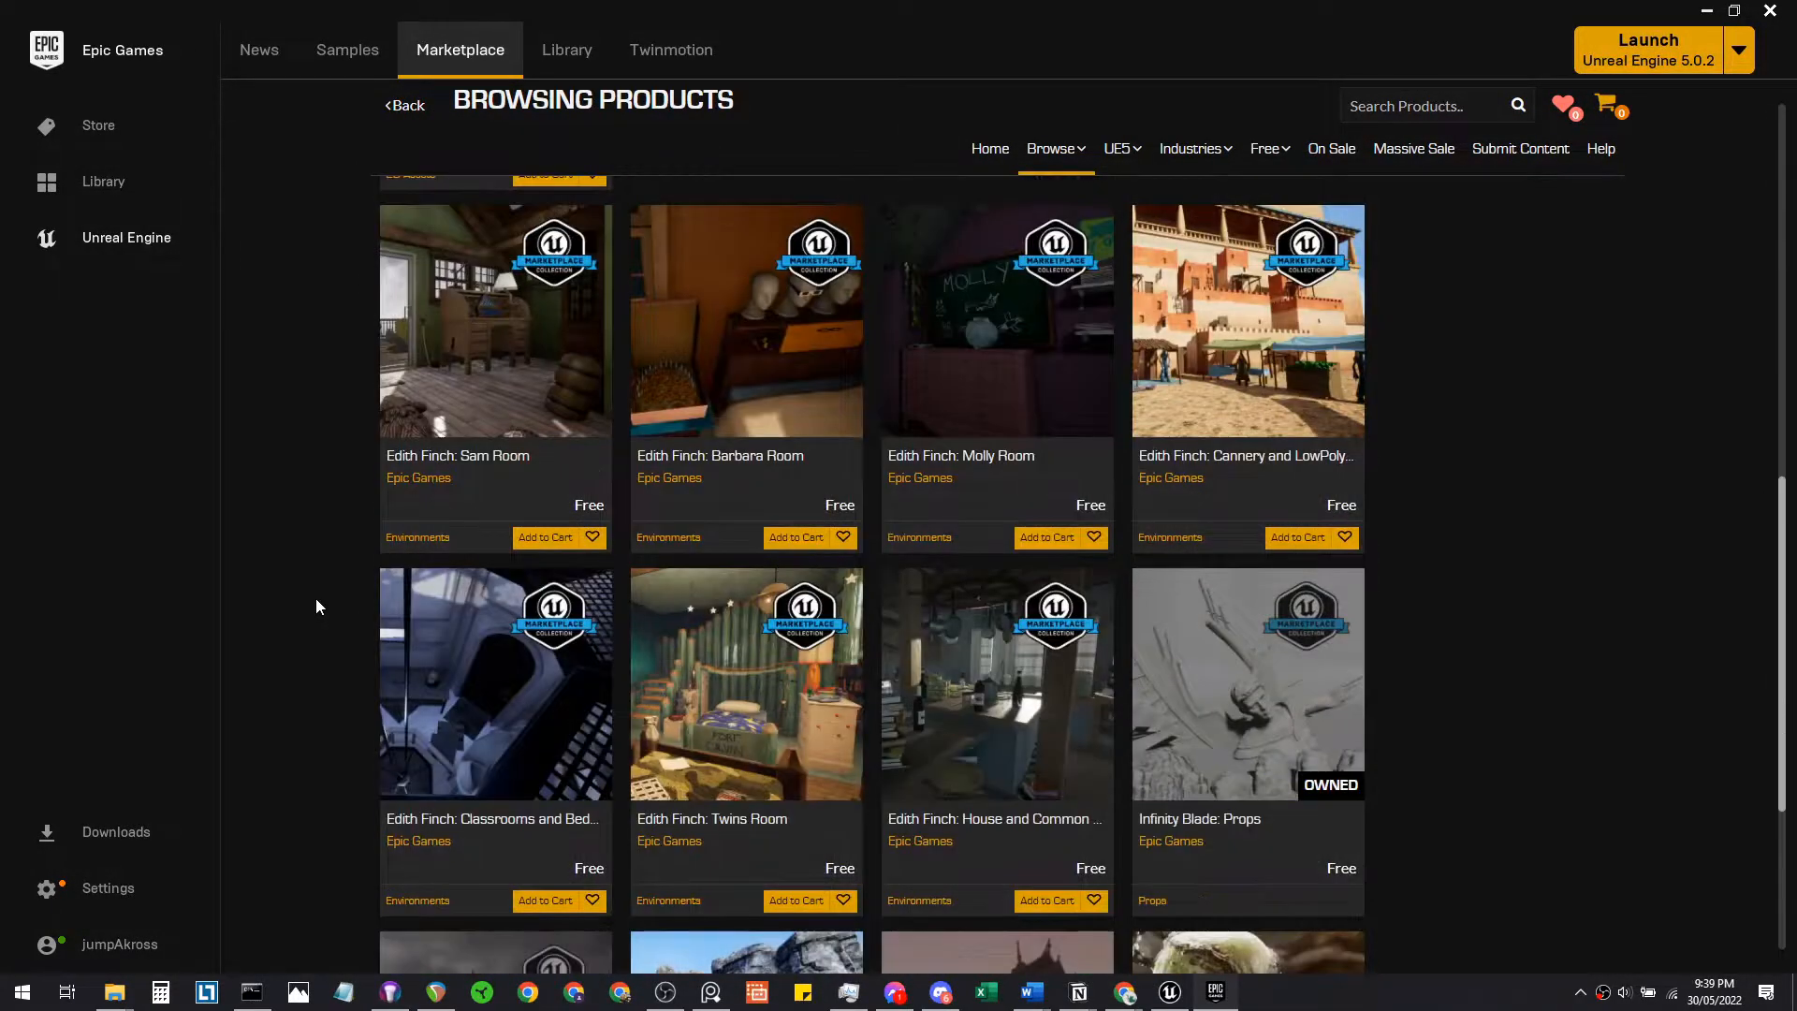
{"action": "scroll", "coordinate": [316, 600], "scroll_direction": "down", "scroll_amount": 3}
{"action": "scroll", "coordinate": [317, 604], "scroll_direction": "up", "scroll_amount": 10}
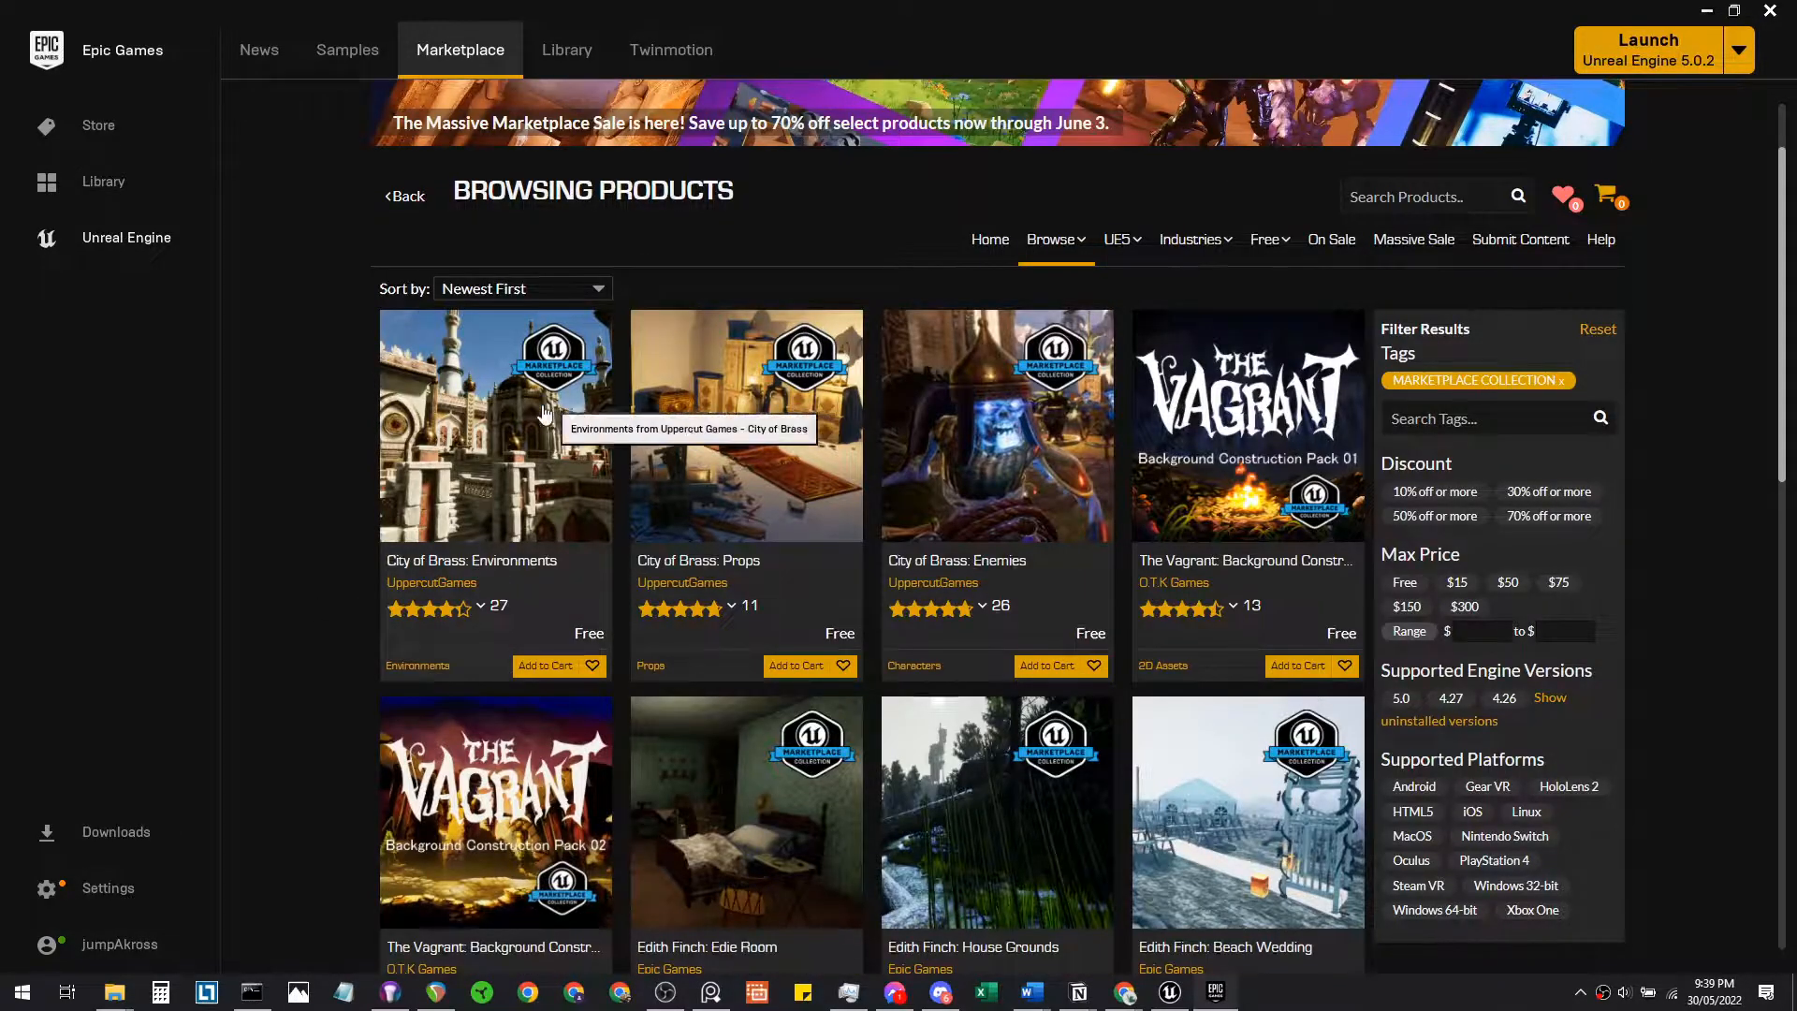
Add City of Brass: Environments and City of Brass: Props to the cart, then check out and place the order
{"action": "left_click", "coordinate": [545, 666]}
{"action": "left_click", "coordinate": [807, 665]}
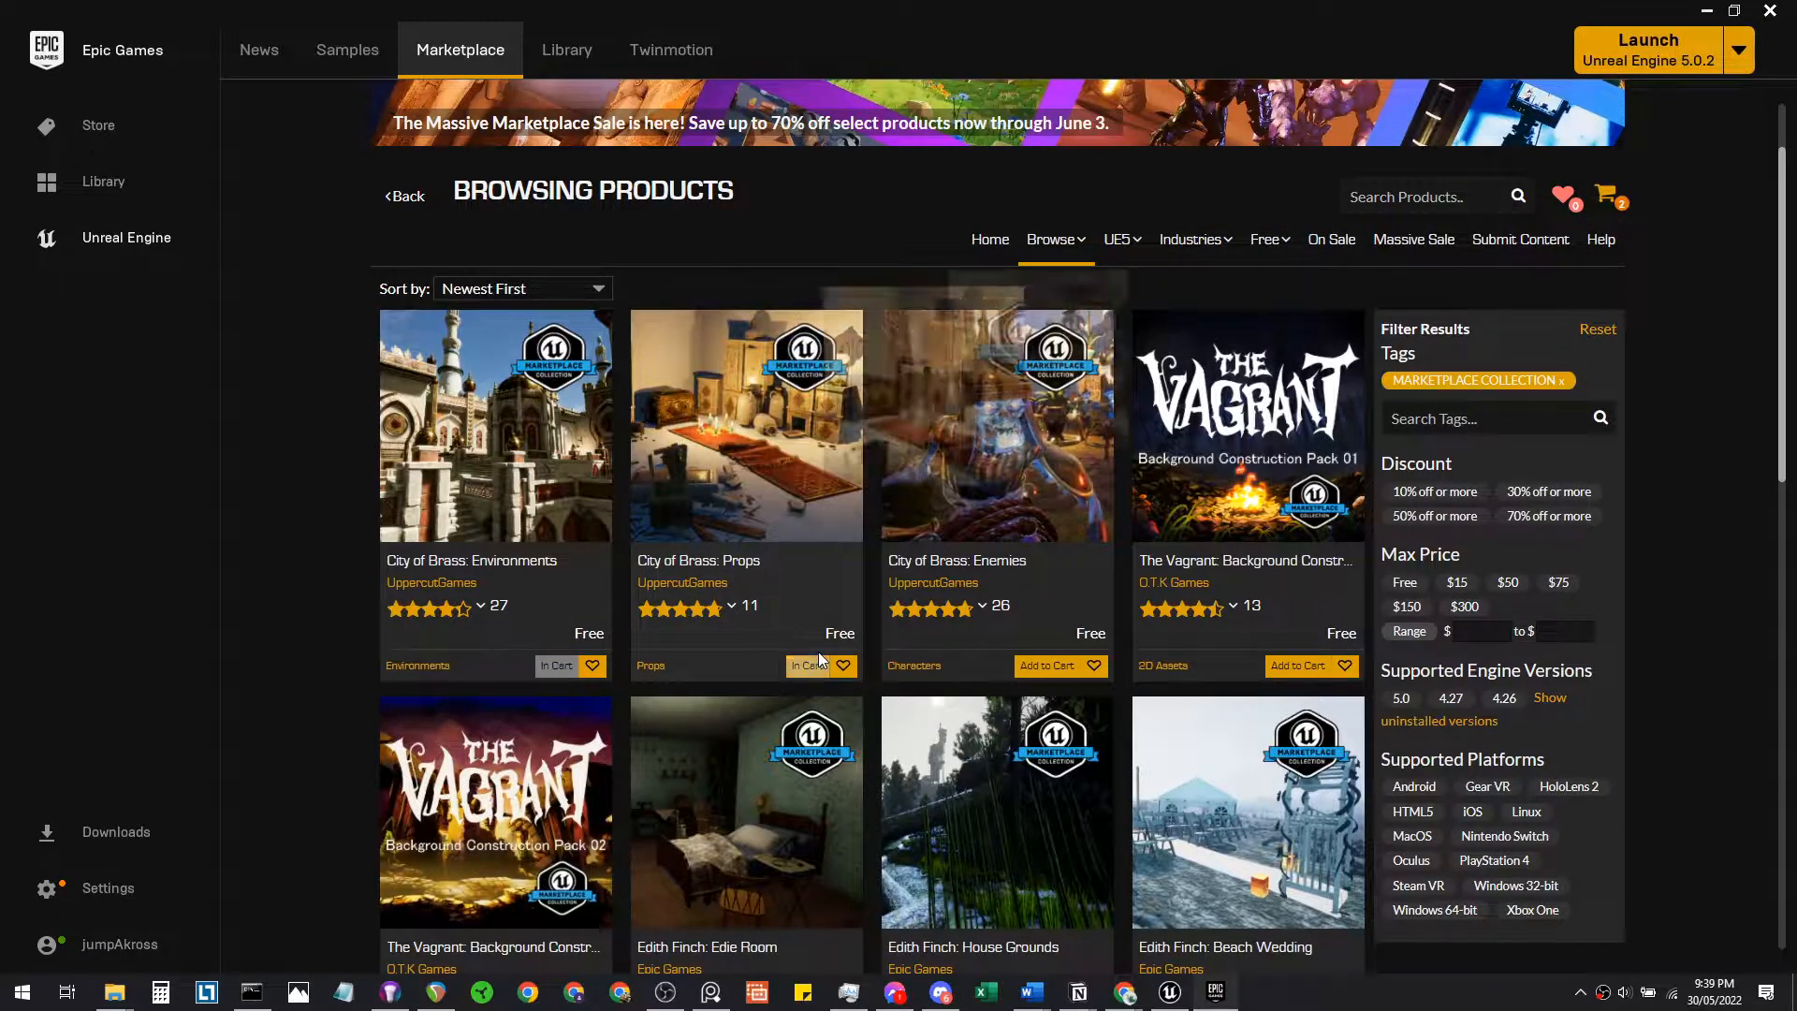
{"action": "left_click", "coordinate": [1618, 202]}
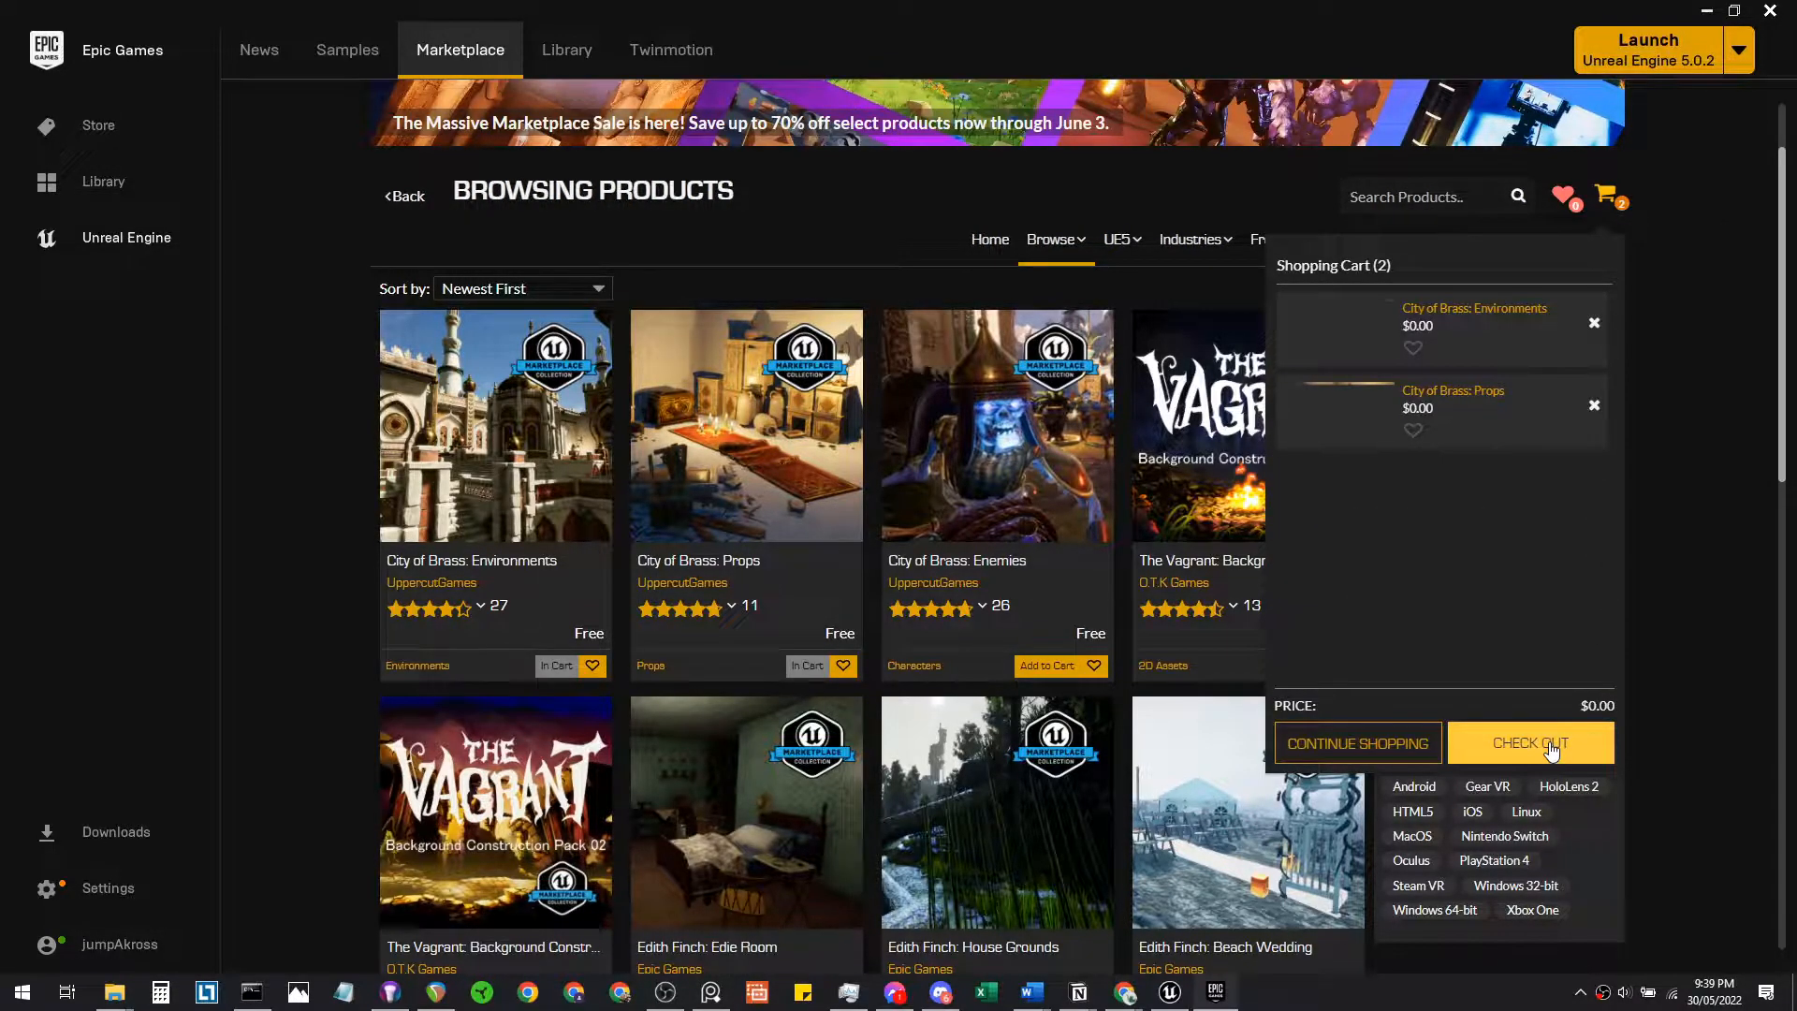
{"action": "left_click", "coordinate": [1551, 747]}
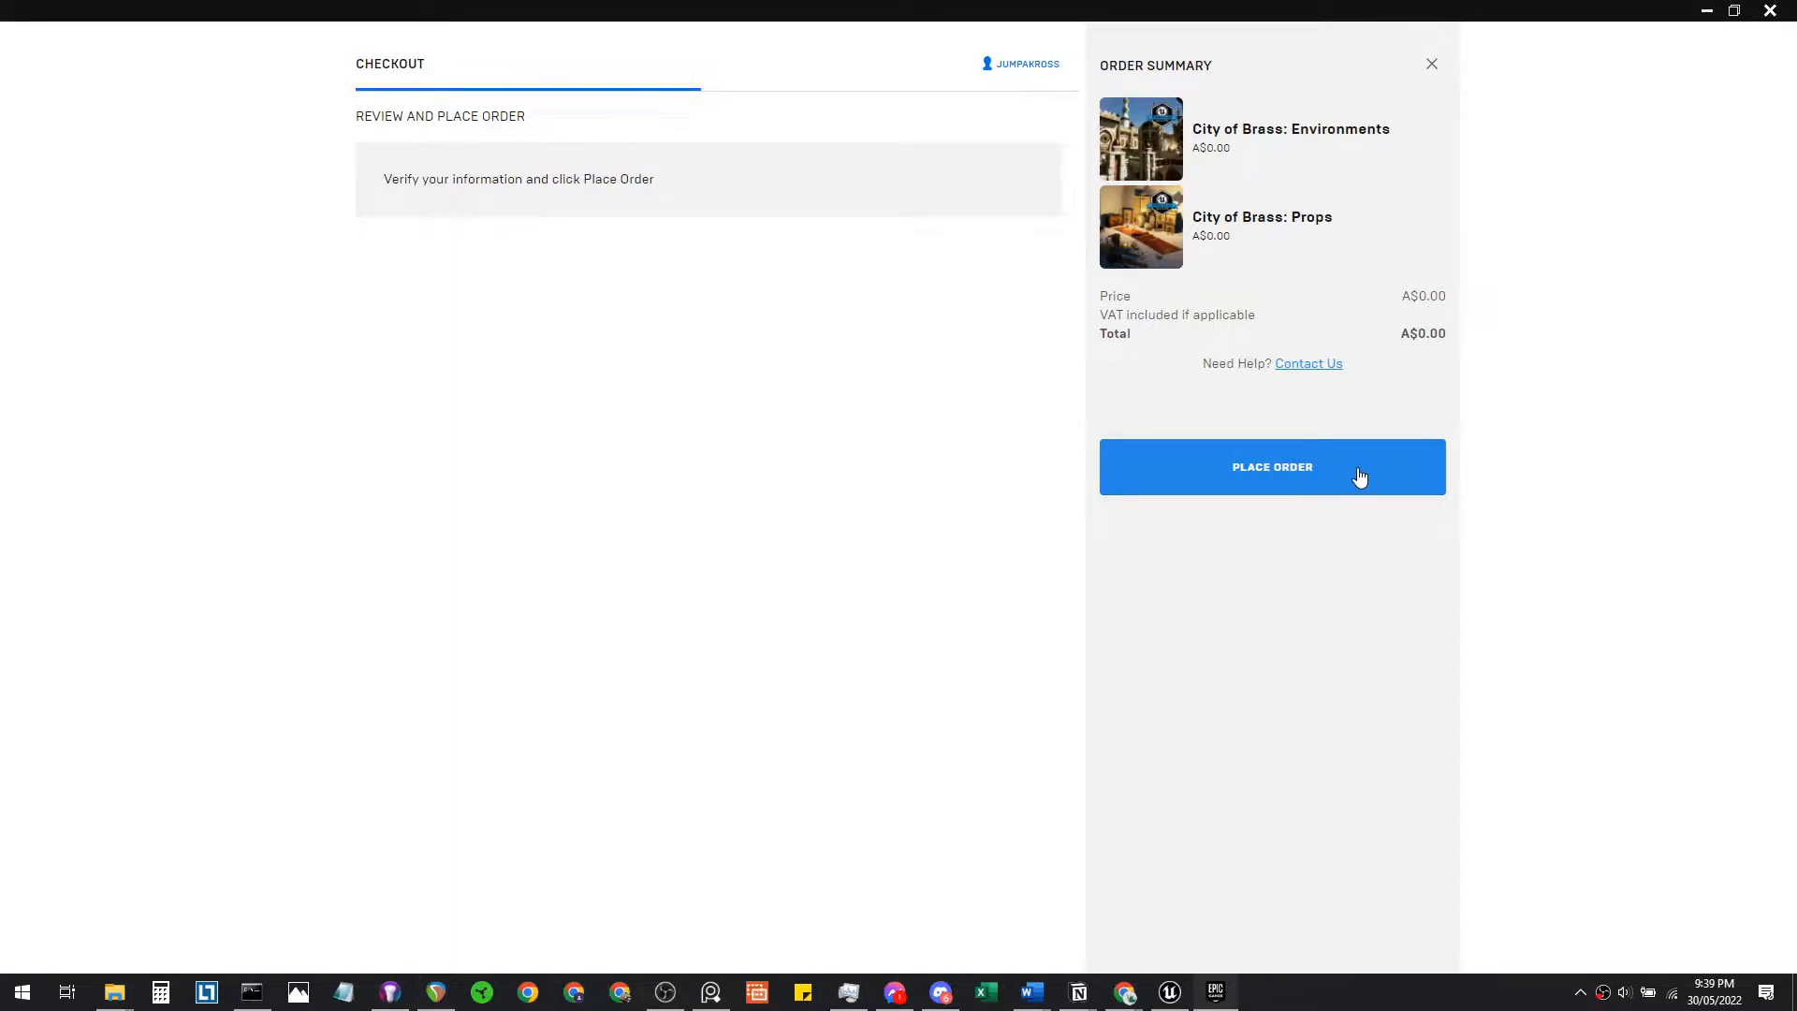
{"action": "left_click", "coordinate": [1388, 485]}
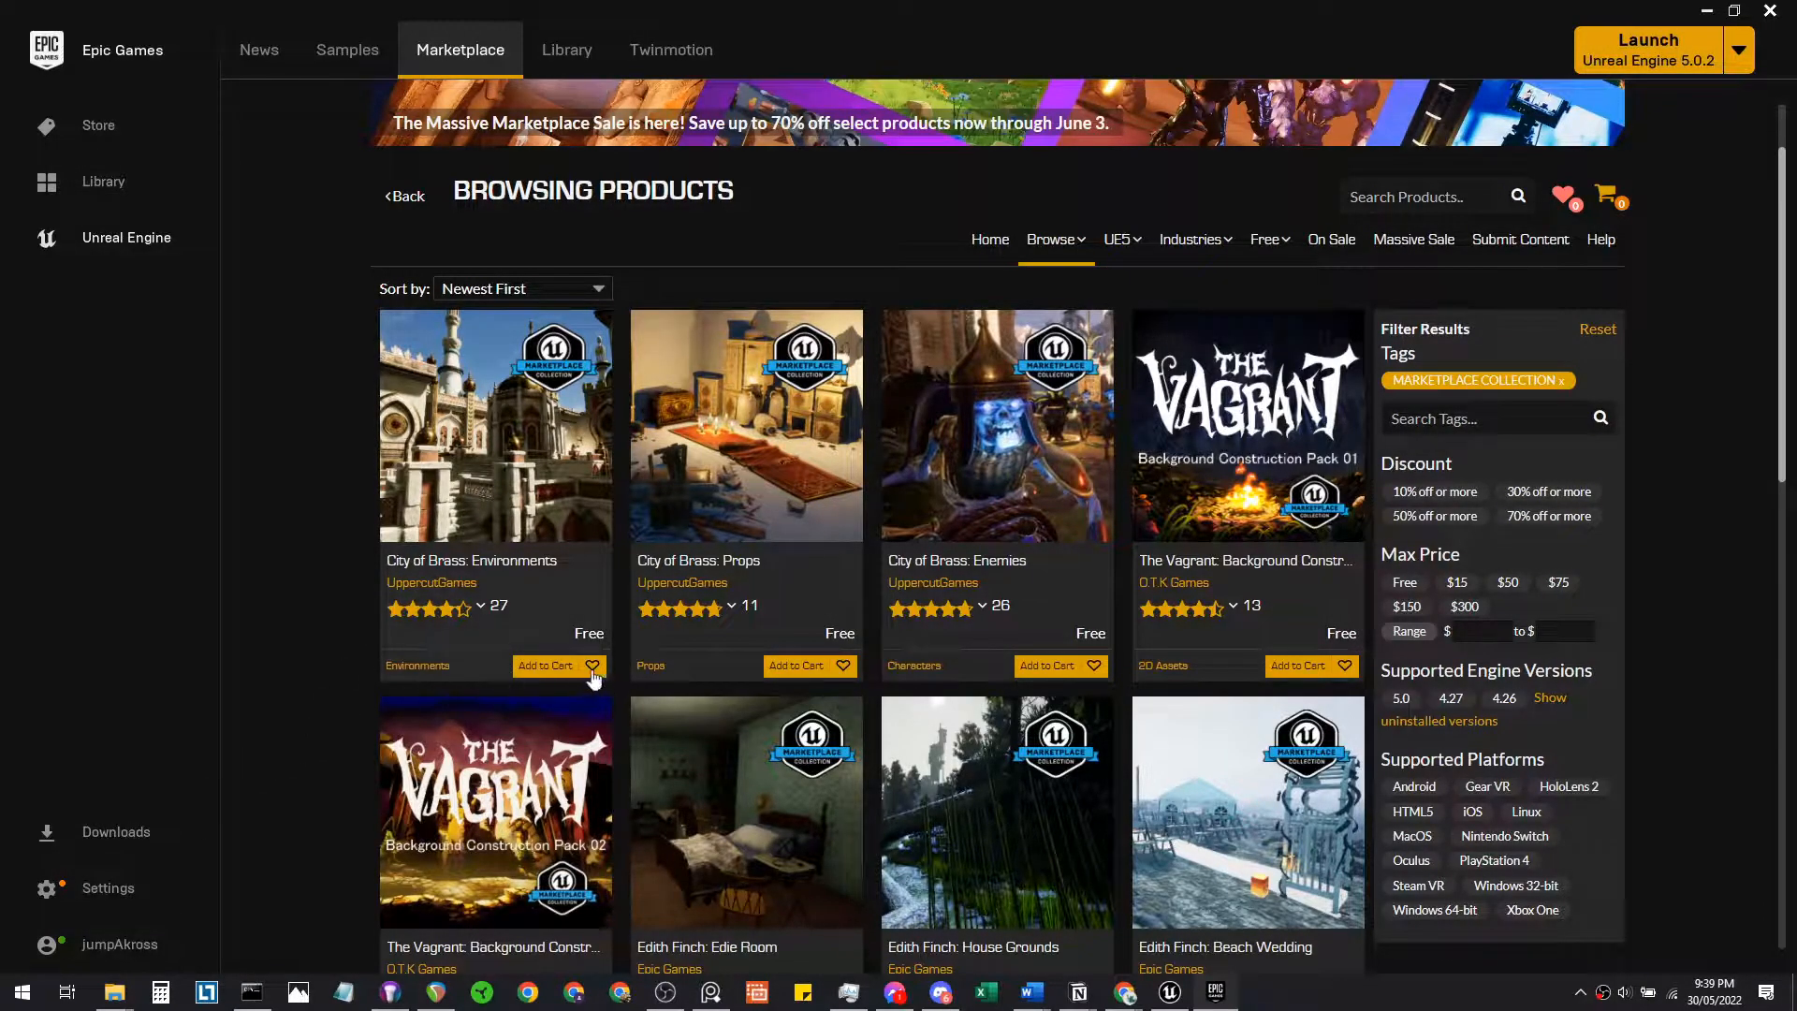
Check the downloads list and open the Unreal Engine library
{"action": "left_click", "coordinate": [92, 834]}
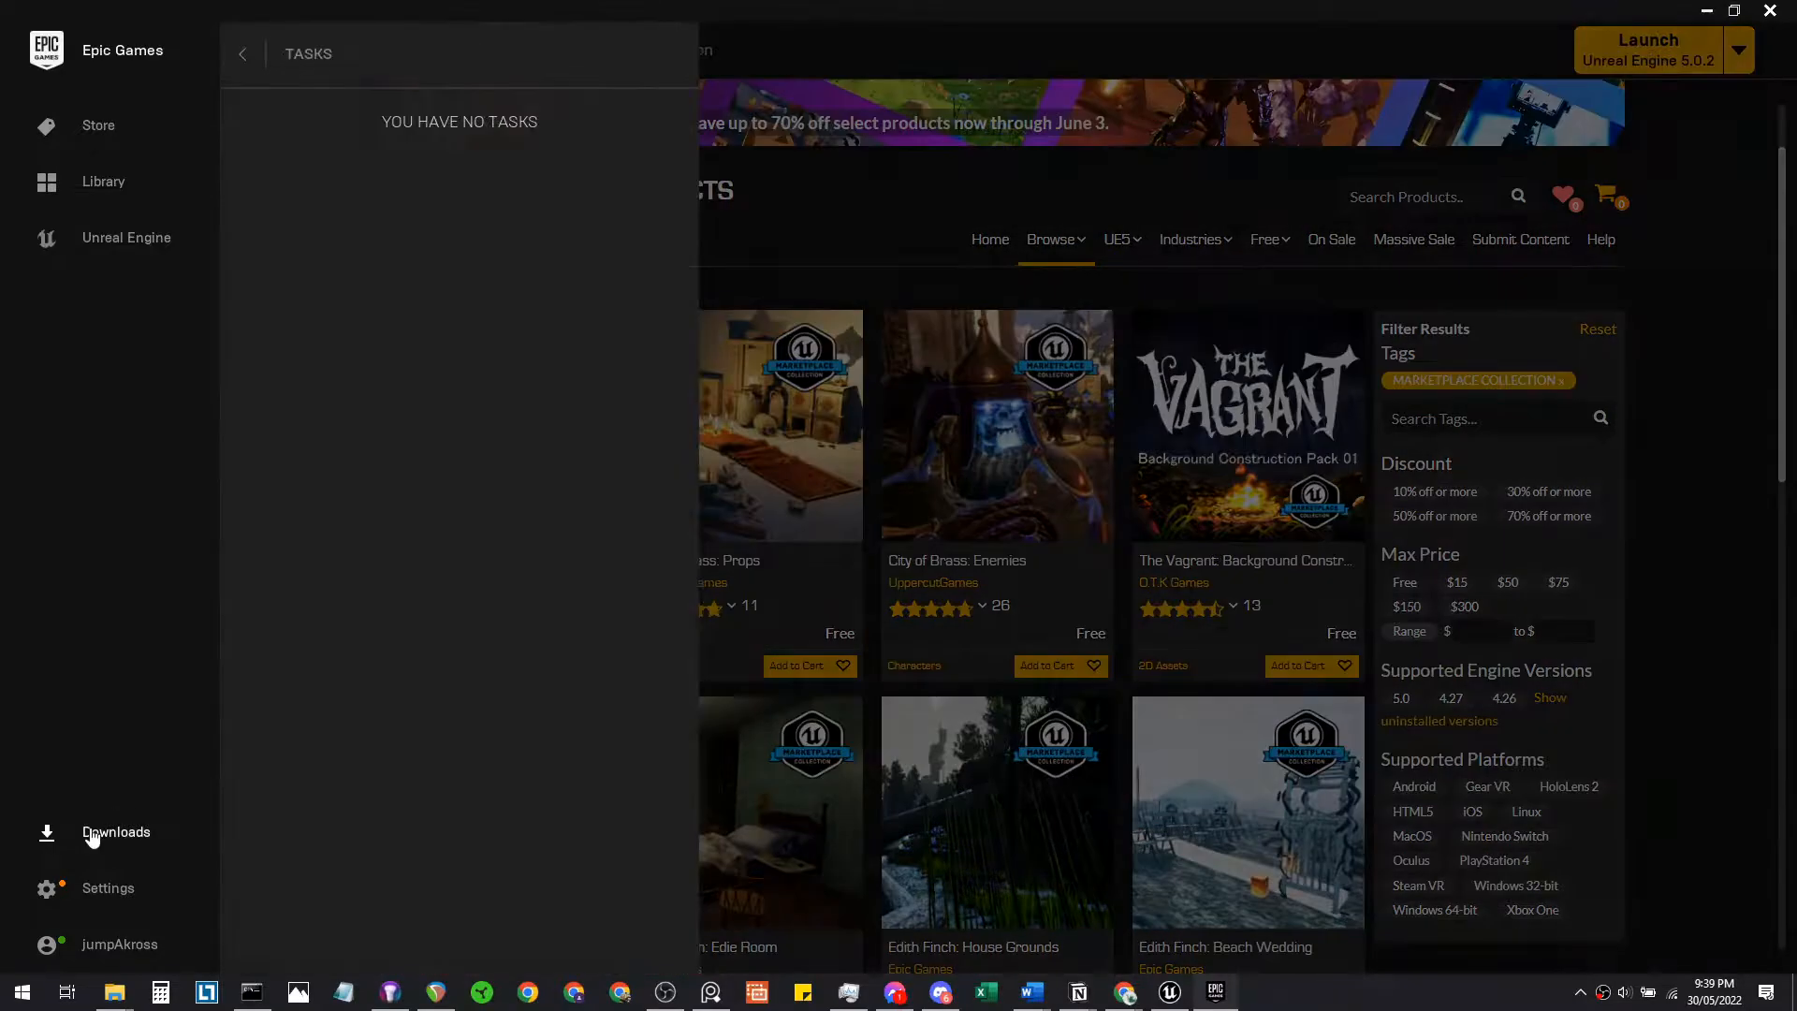
{"action": "left_click", "coordinate": [157, 241]}
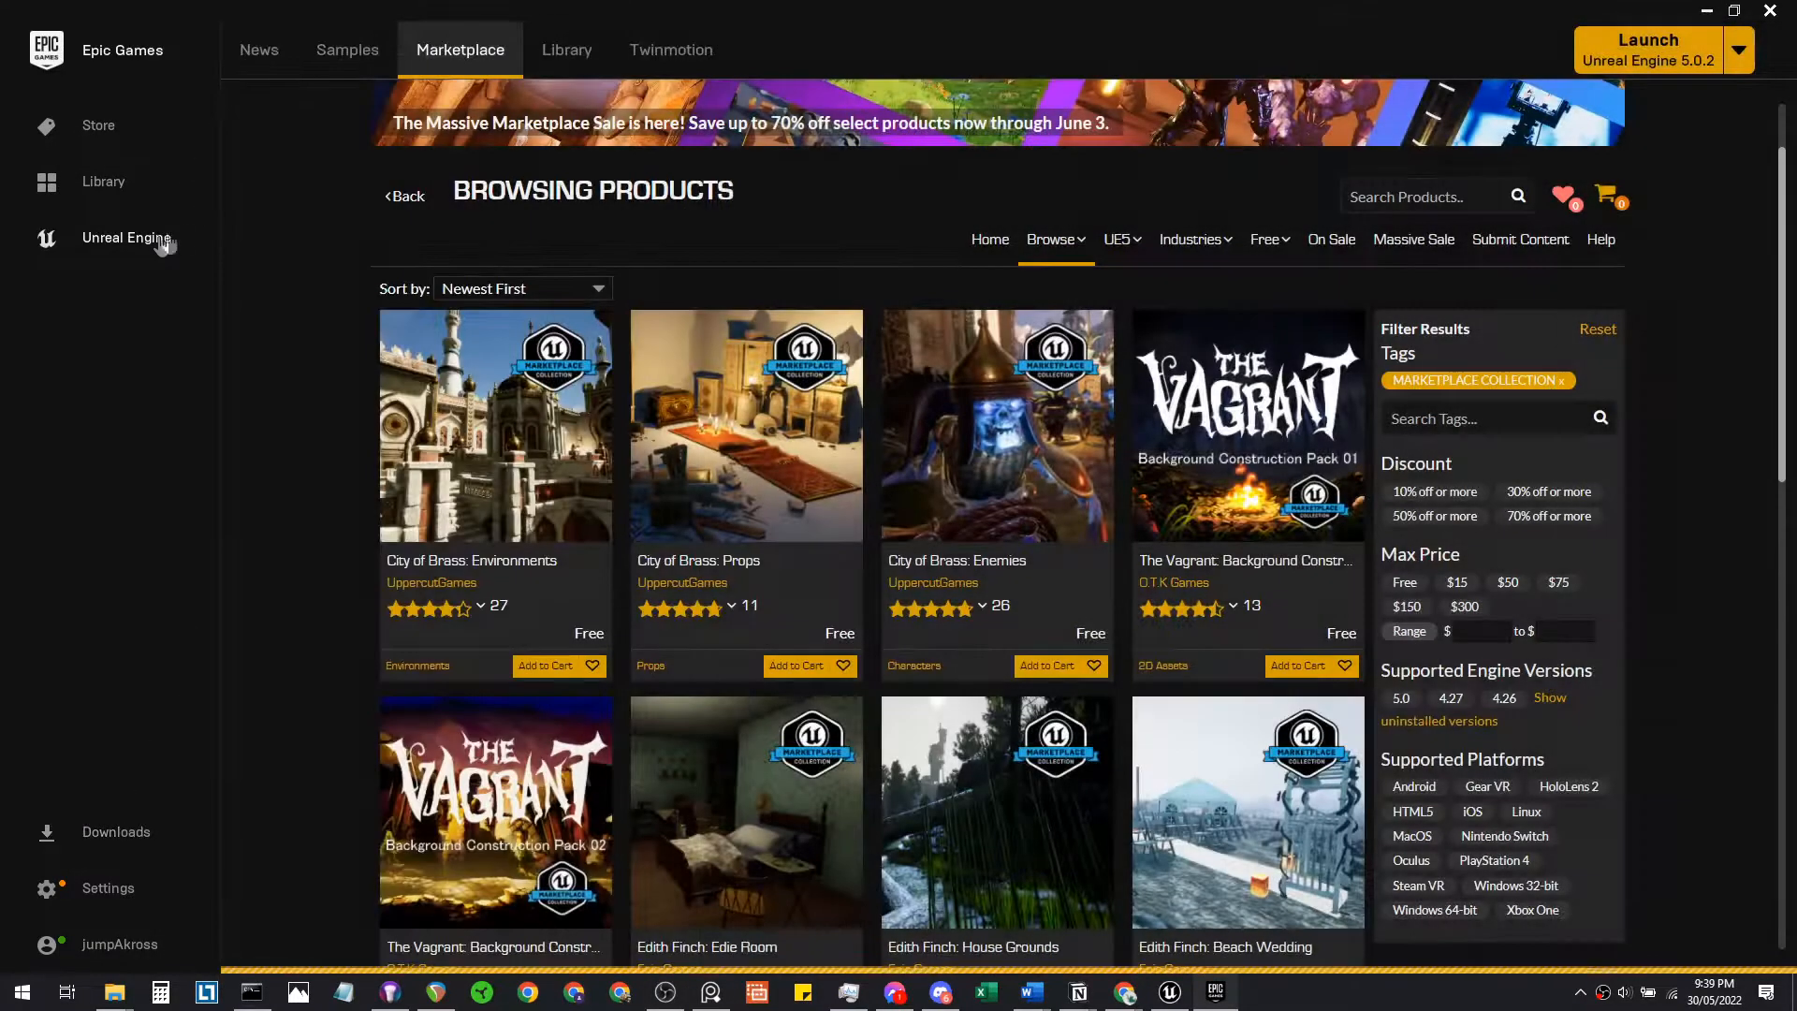
{"action": "left_click", "coordinate": [571, 51]}
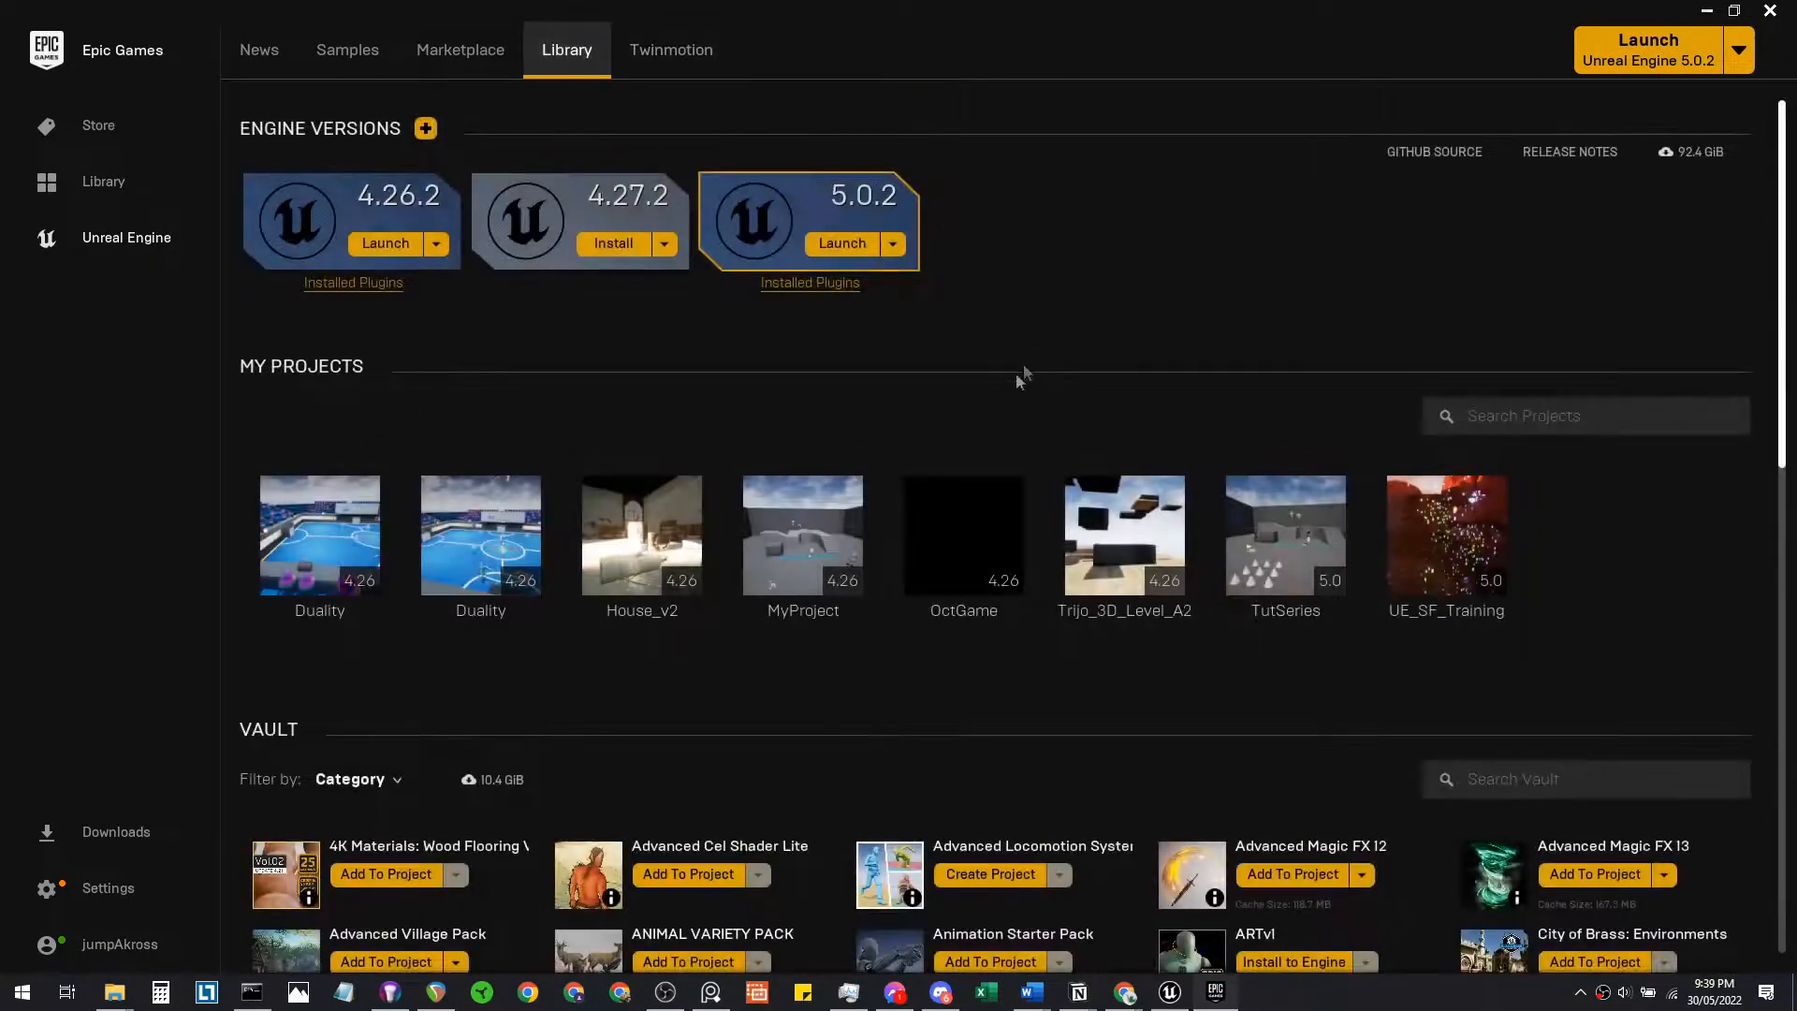
Look through the owned assets in the vault and search it for "brass"
{"action": "scroll", "coordinate": [760, 563], "scroll_direction": "down", "scroll_amount": 3}
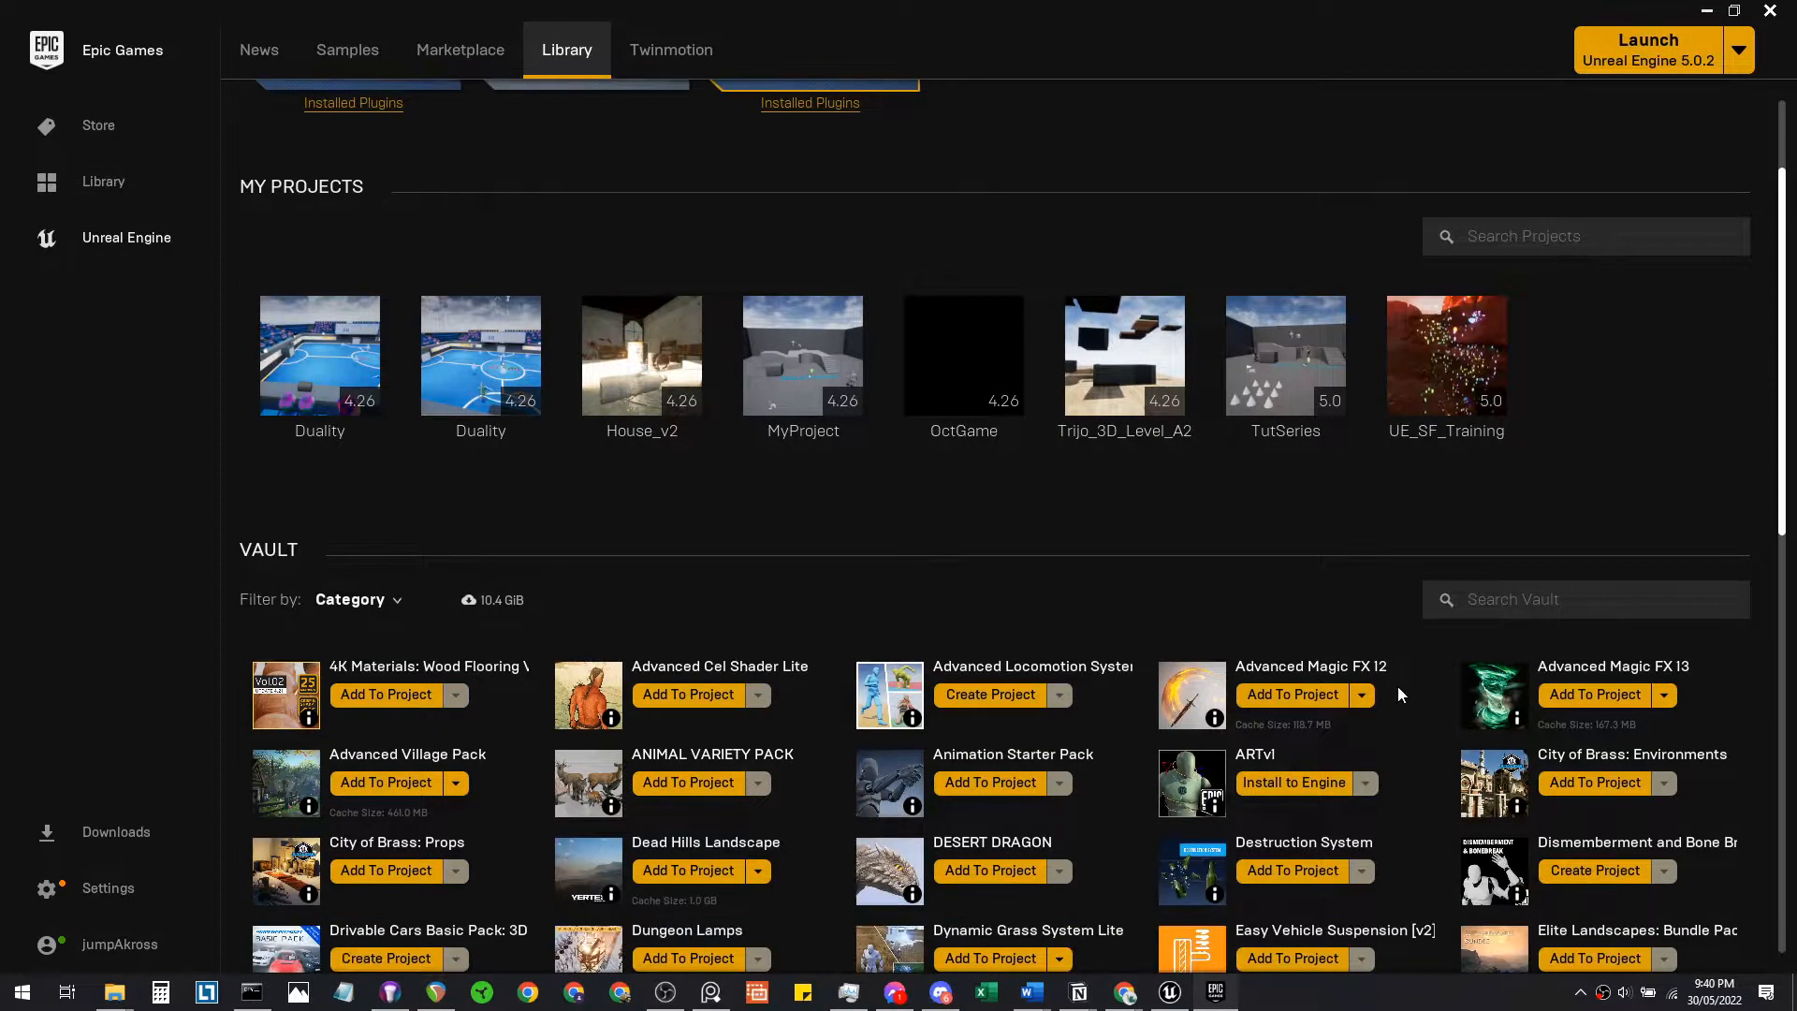
{"action": "scroll", "coordinate": [1573, 609], "scroll_direction": "down", "scroll_amount": 6}
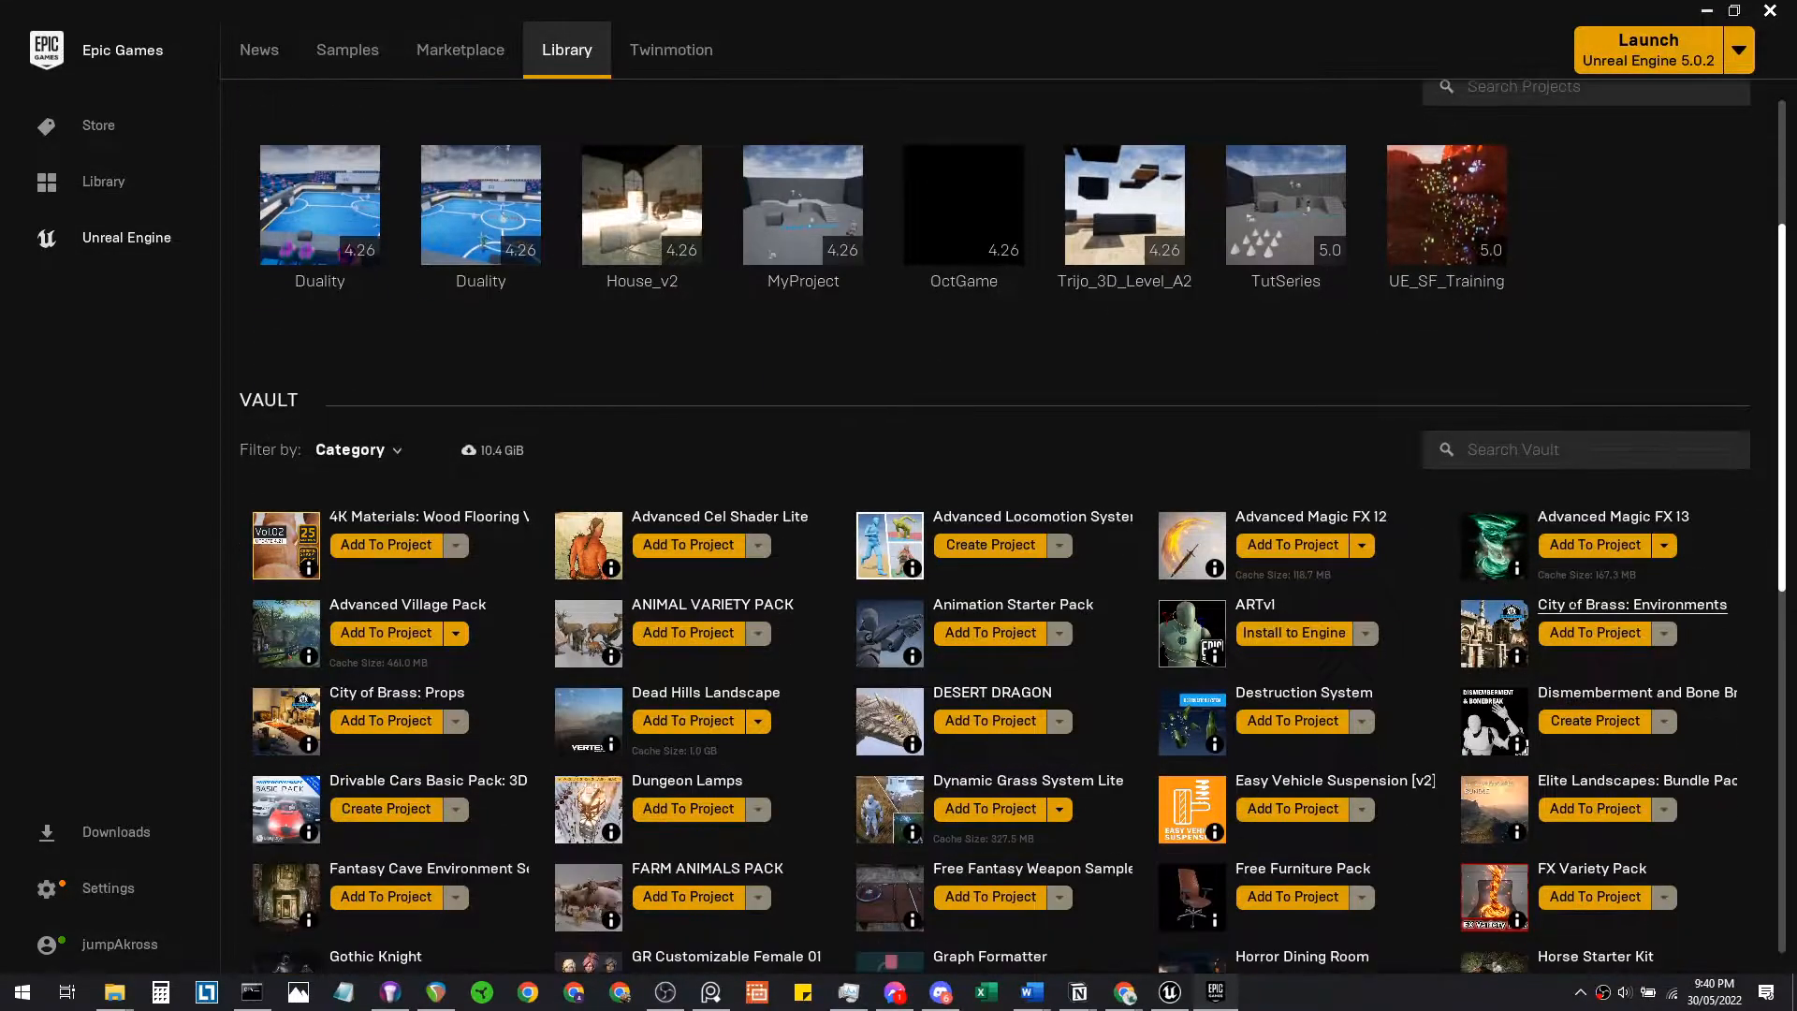
{"action": "scroll", "coordinate": [1572, 599], "scroll_direction": "down", "scroll_amount": 10}
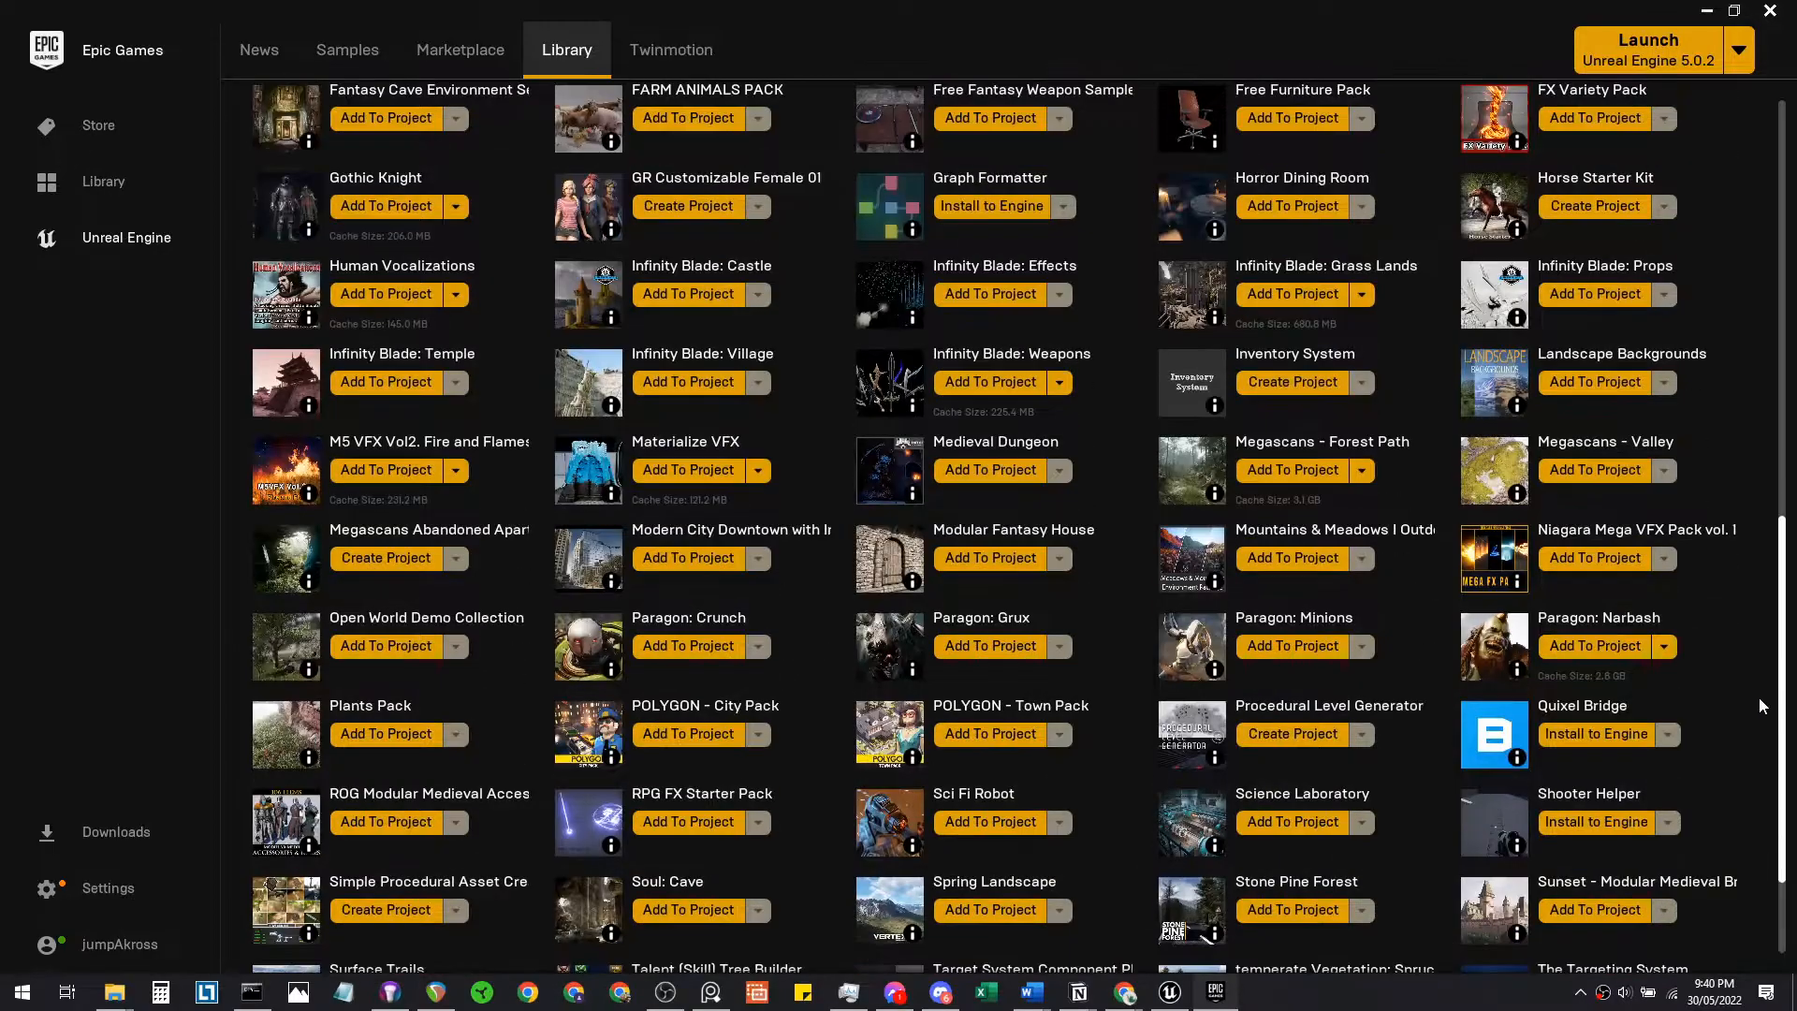
{"action": "left_click_drag", "start_coordinate": [1785, 723], "coordinate": [1751, 671]}
{"action": "scroll", "coordinate": [988, 561], "scroll_direction": "up", "scroll_amount": 6}
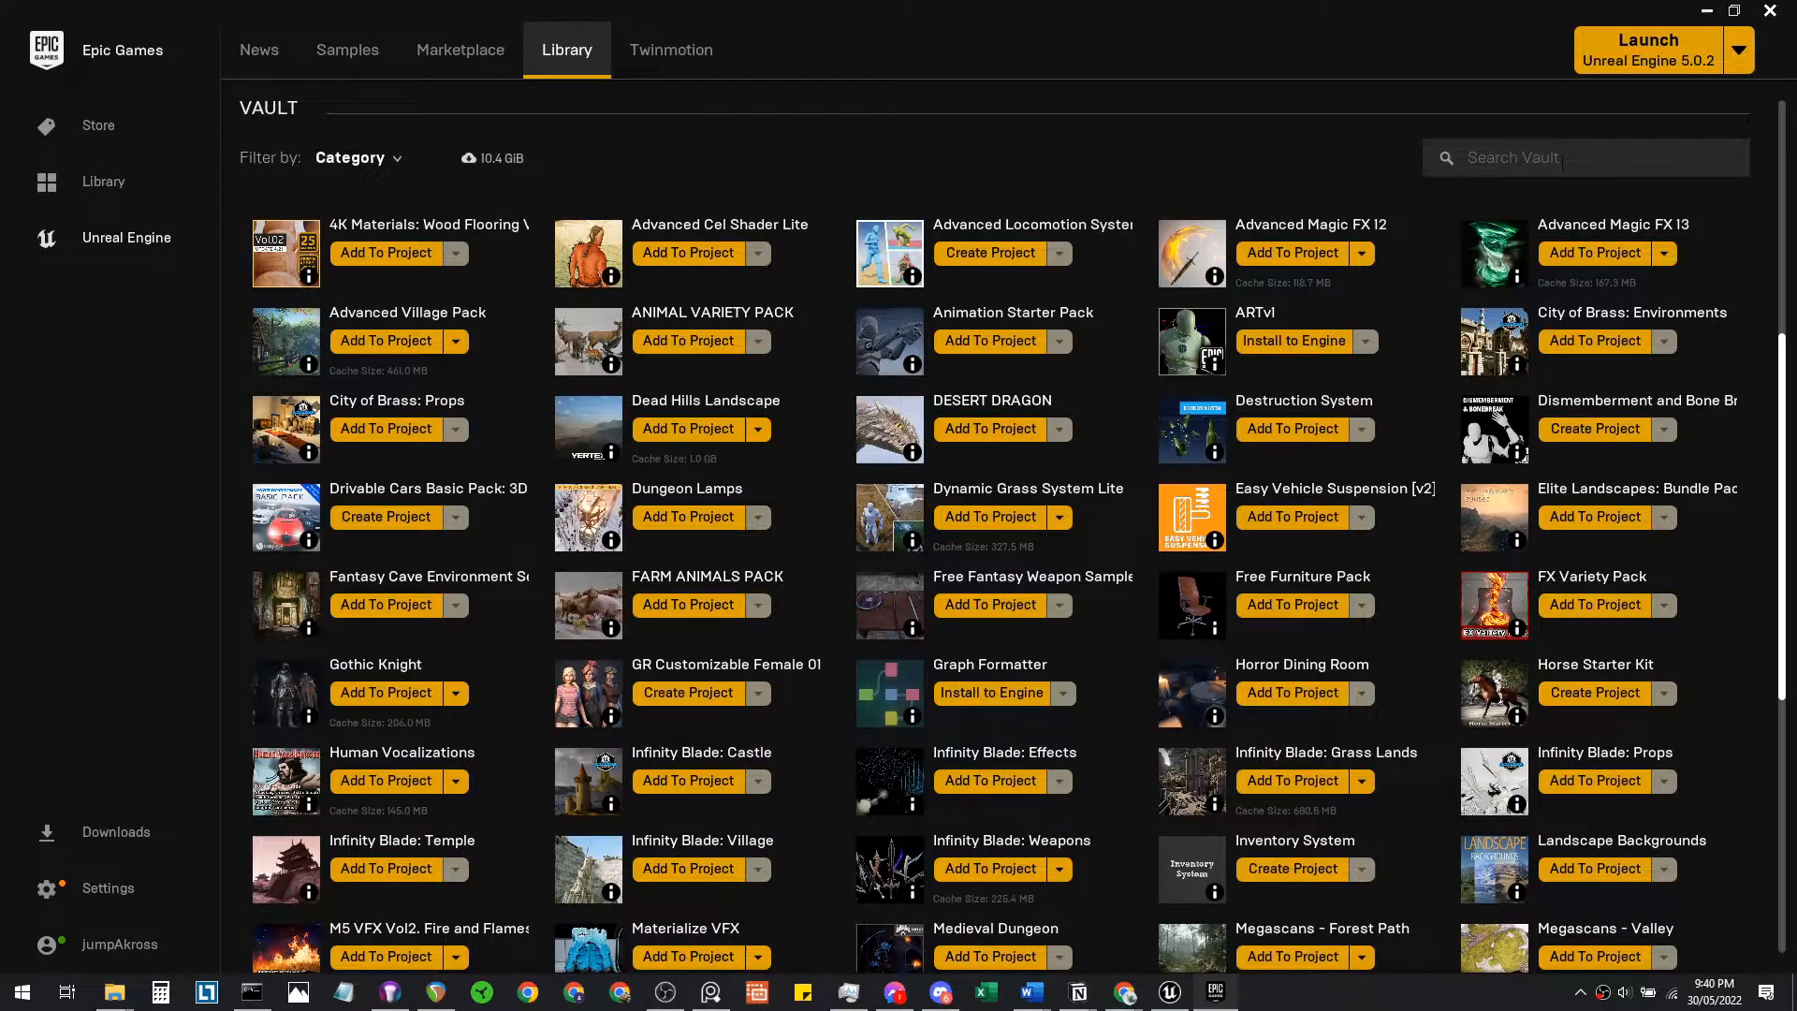
{"action": "type", "text": "brass"}
{"action": "scroll", "coordinate": [643, 365], "scroll_direction": "up", "scroll_amount": 3}
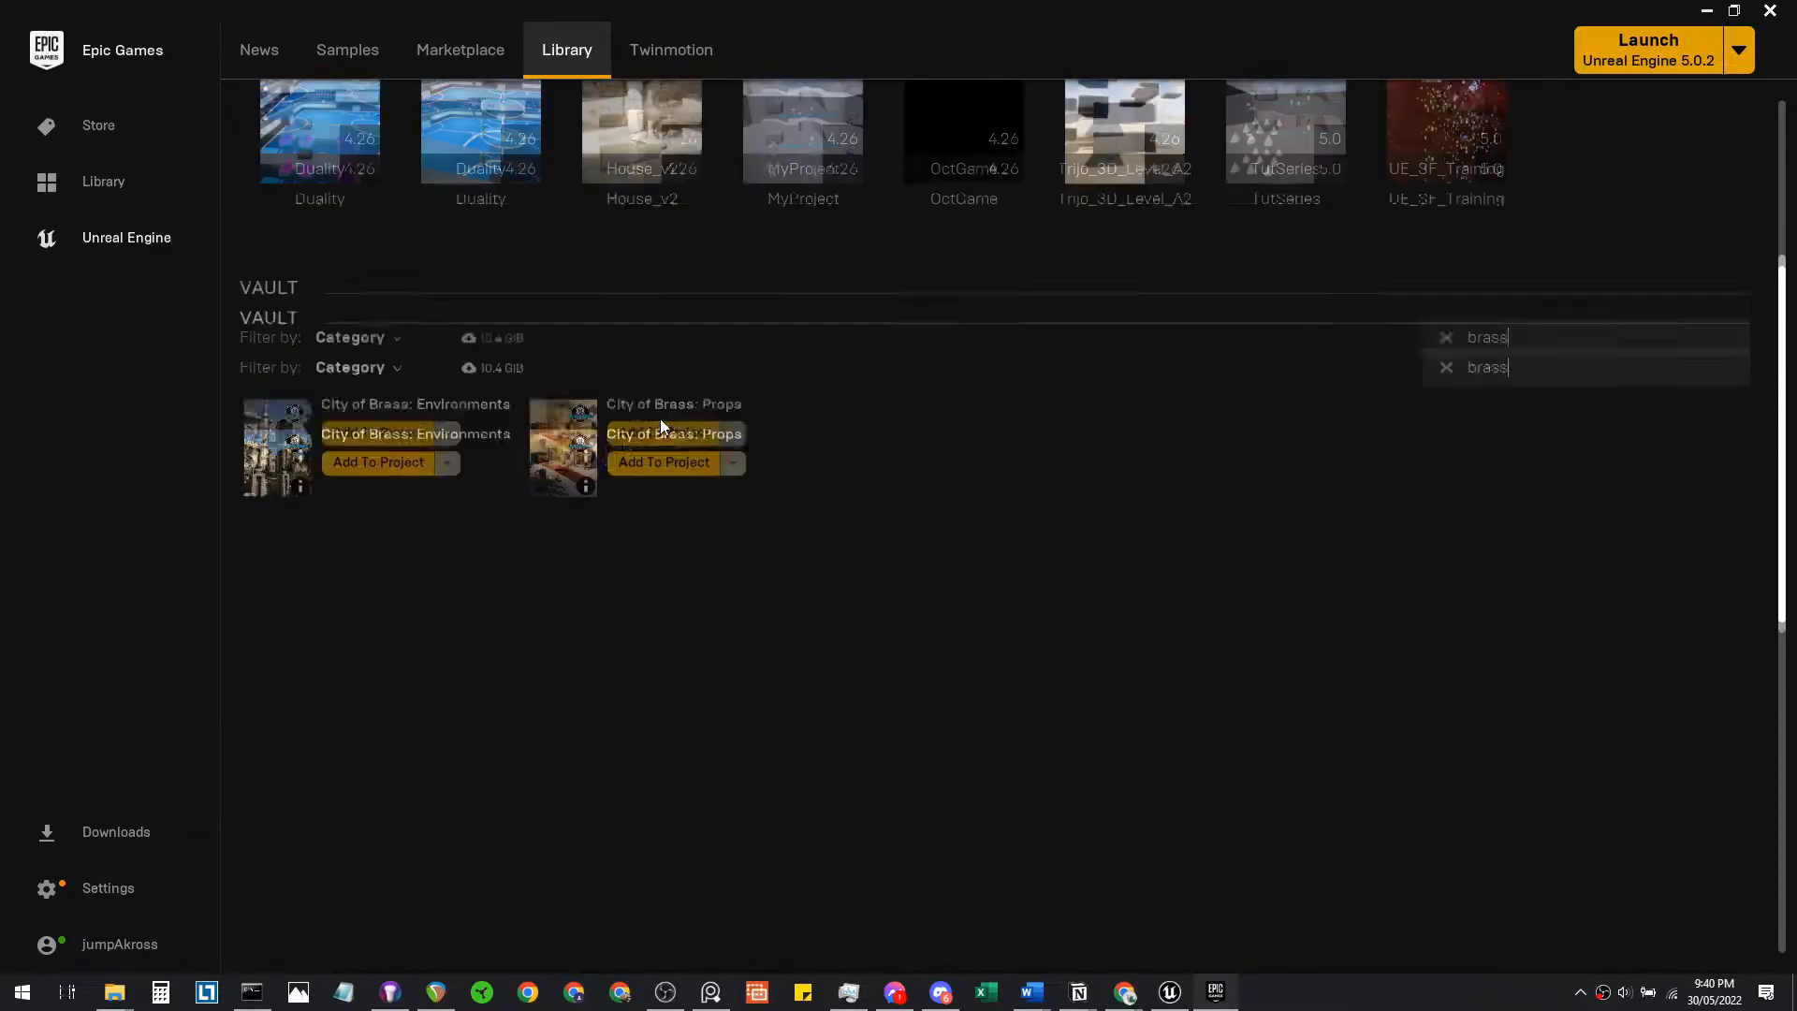
Add City of Brass: Environments to the Unreal Engine 5.0 TutSeries project
{"action": "left_click", "coordinate": [398, 468]}
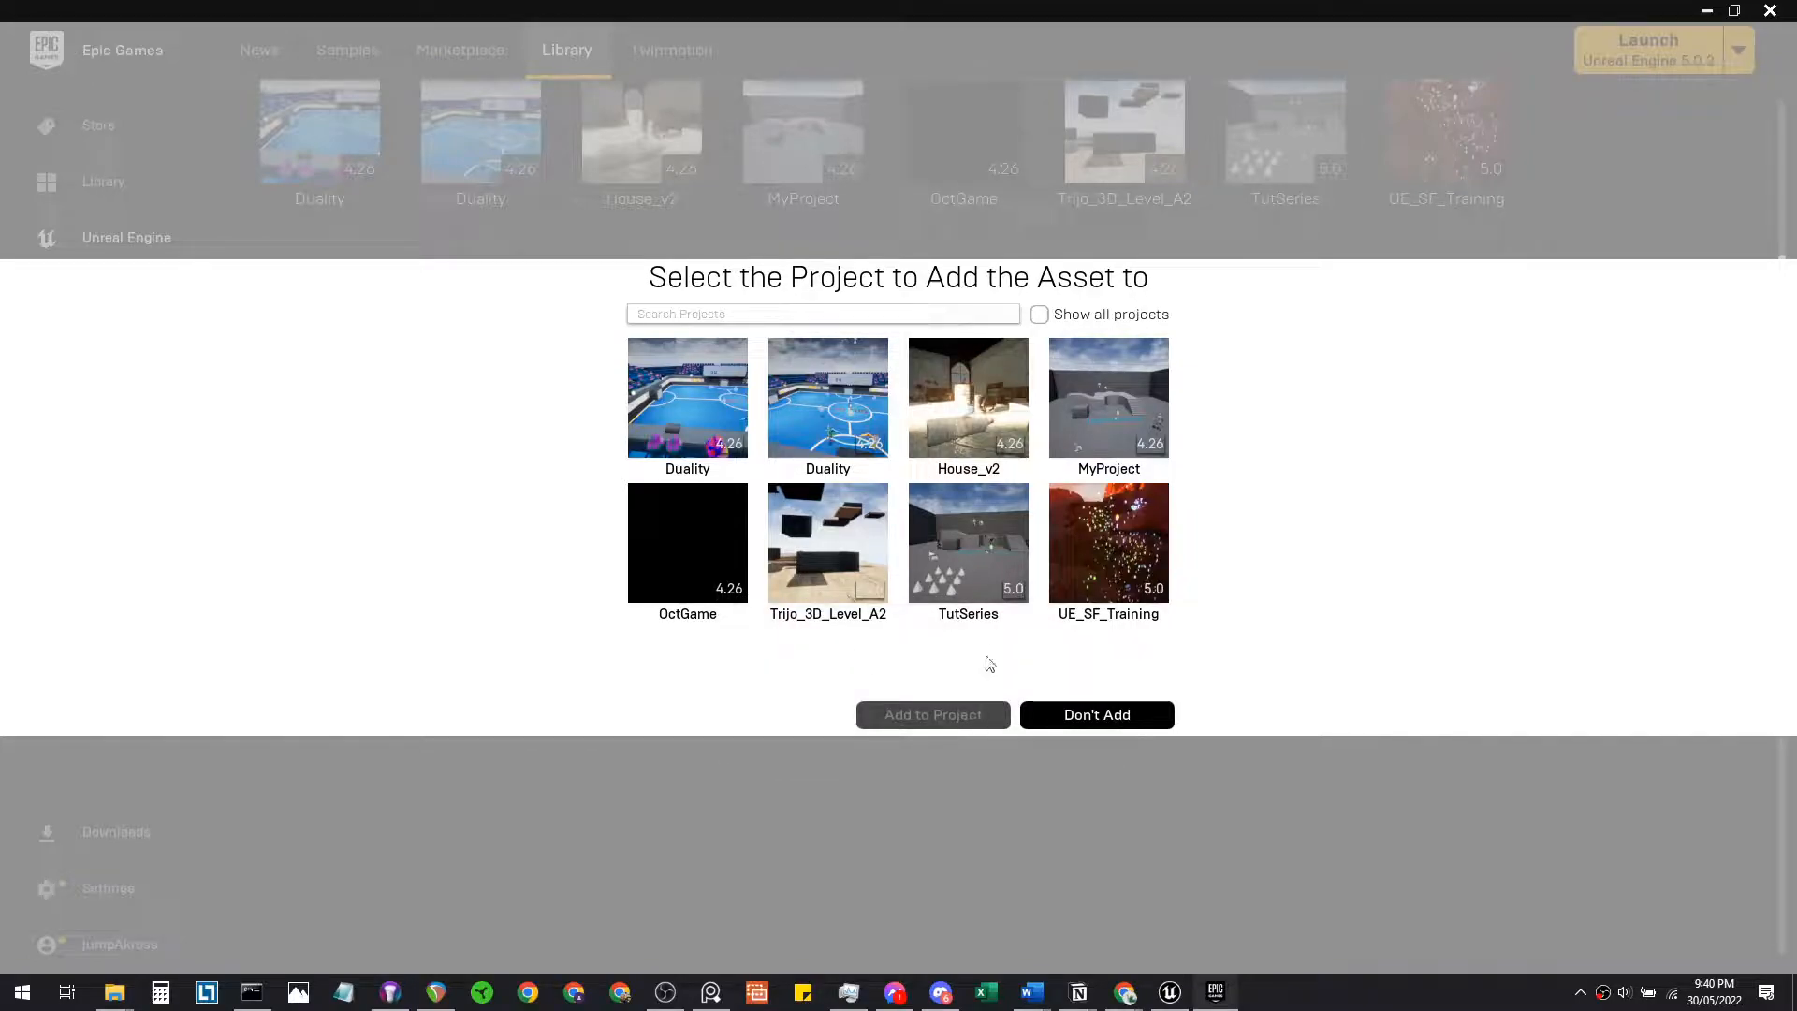
{"action": "left_click", "coordinate": [996, 567]}
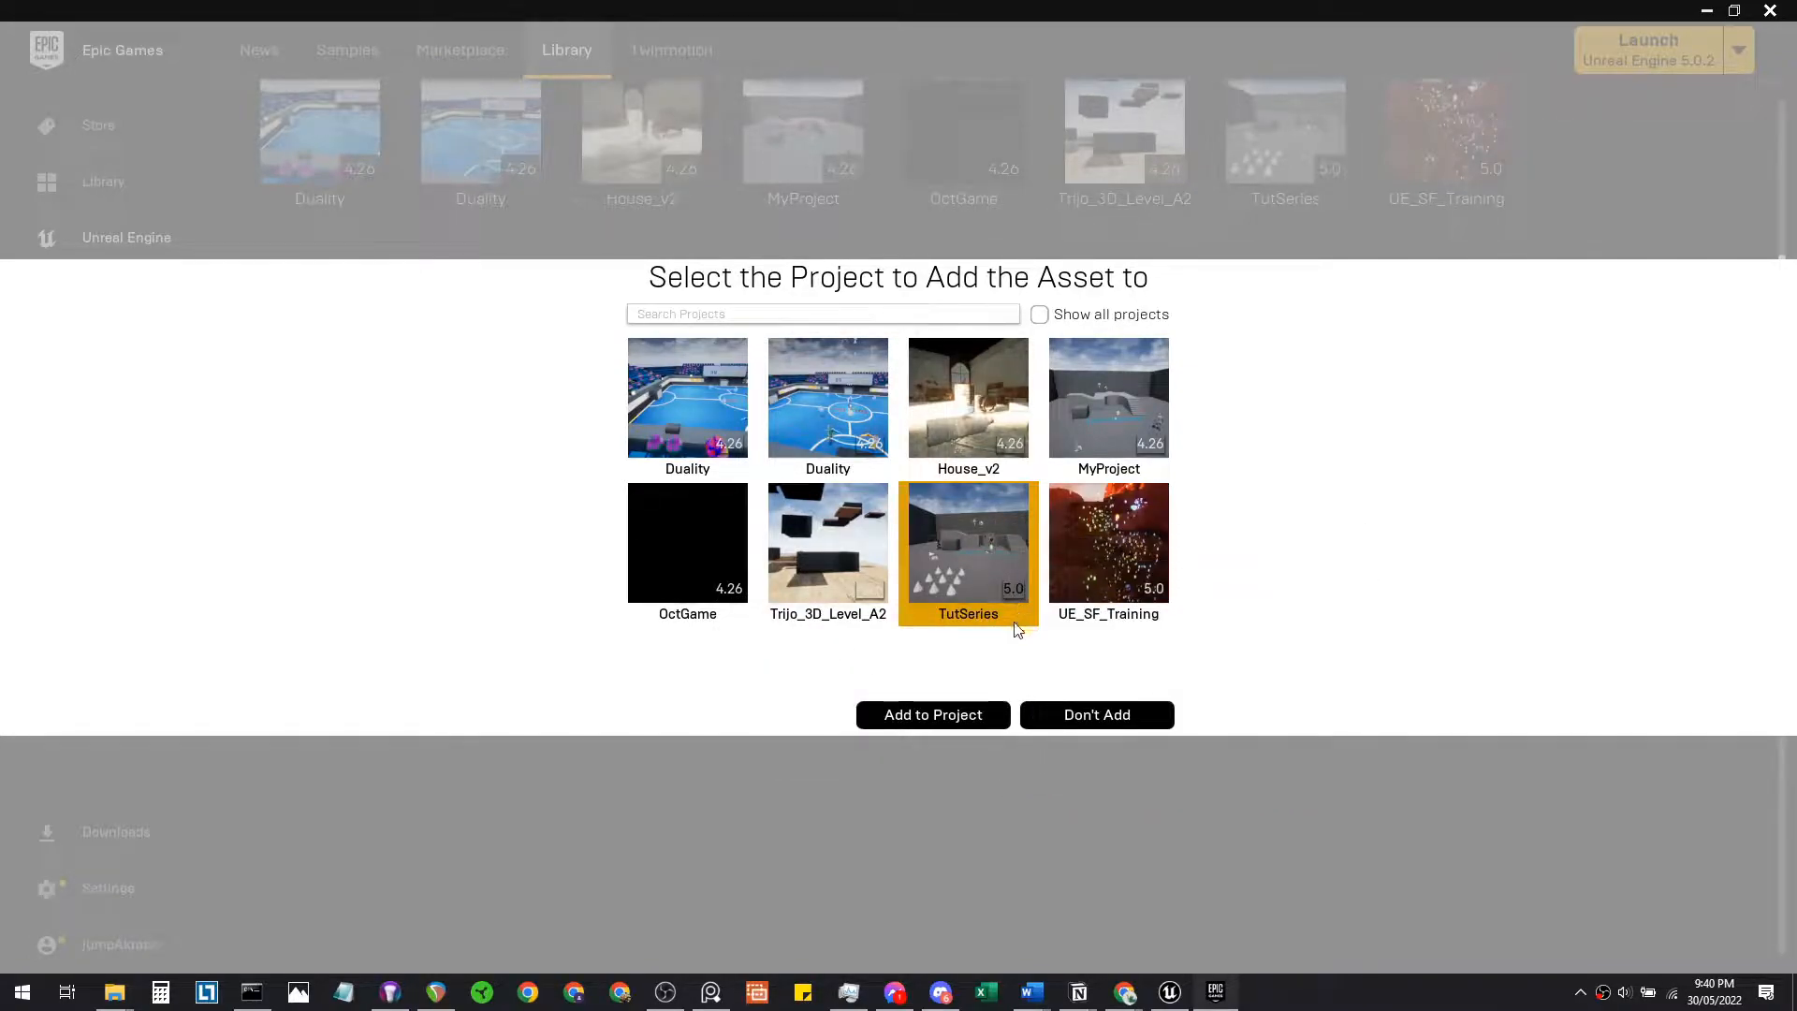
{"action": "left_click", "coordinate": [998, 573]}
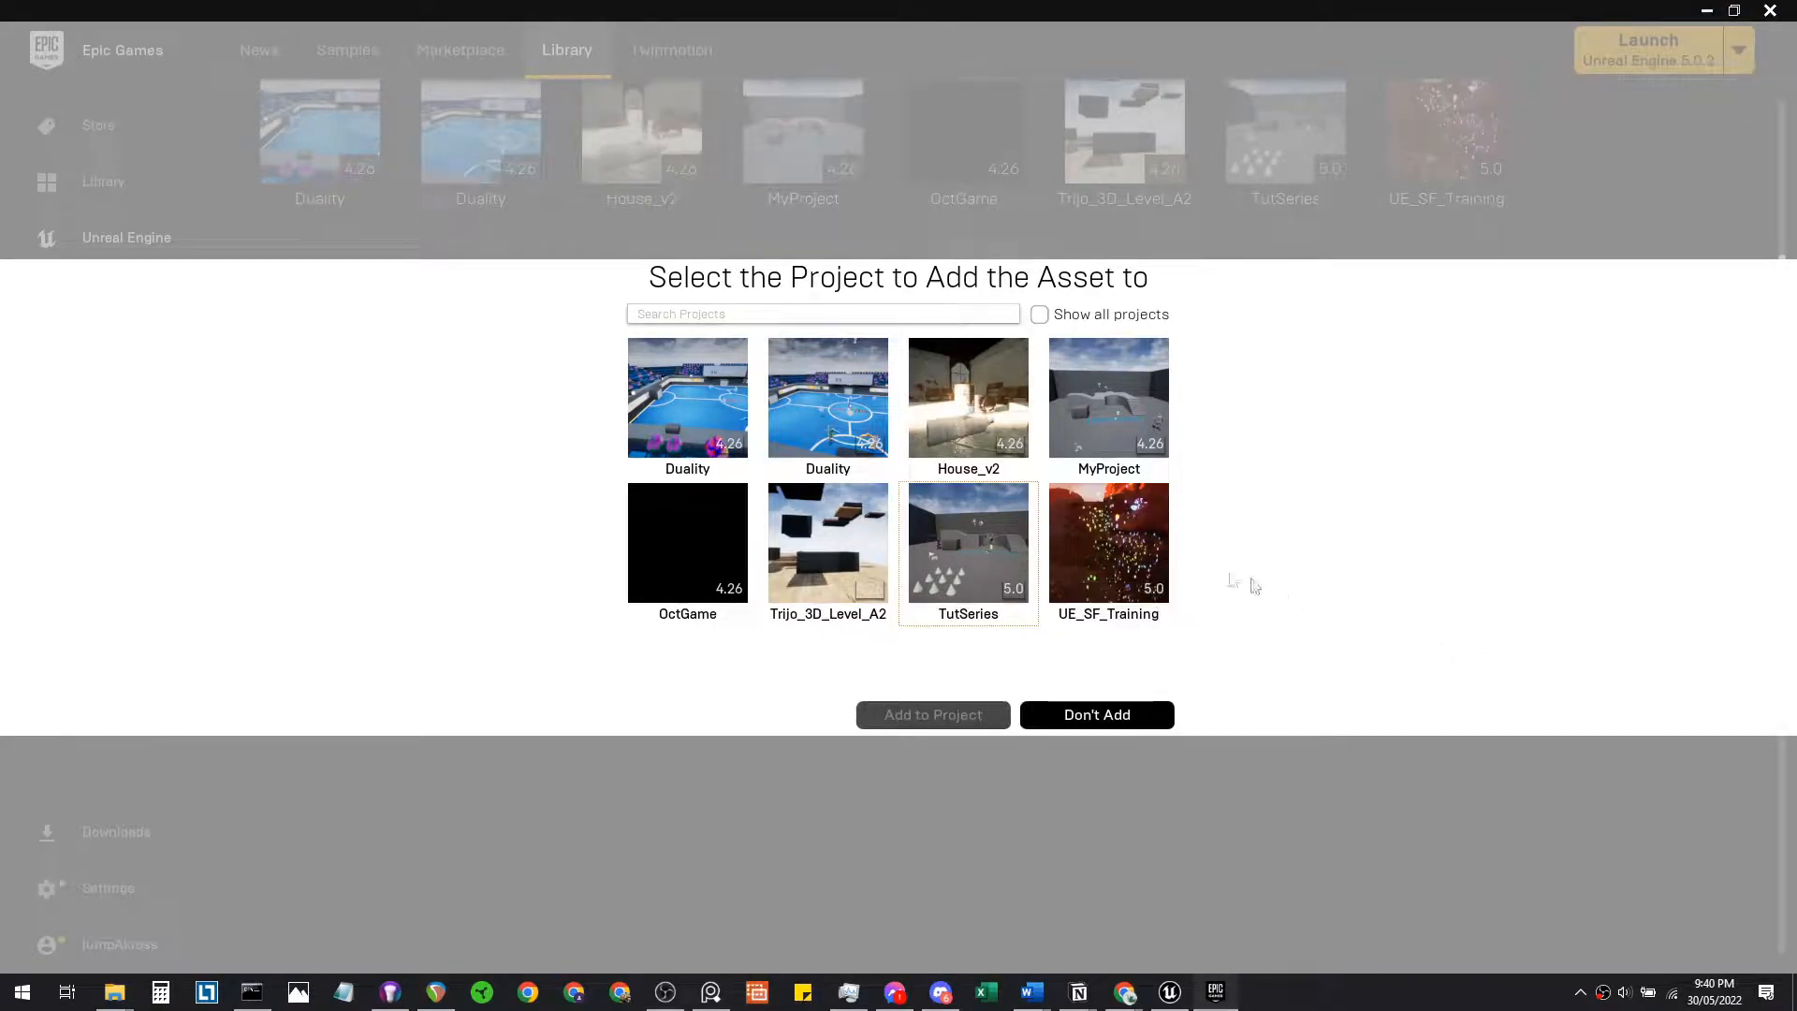
{"action": "left_click", "coordinate": [997, 548]}
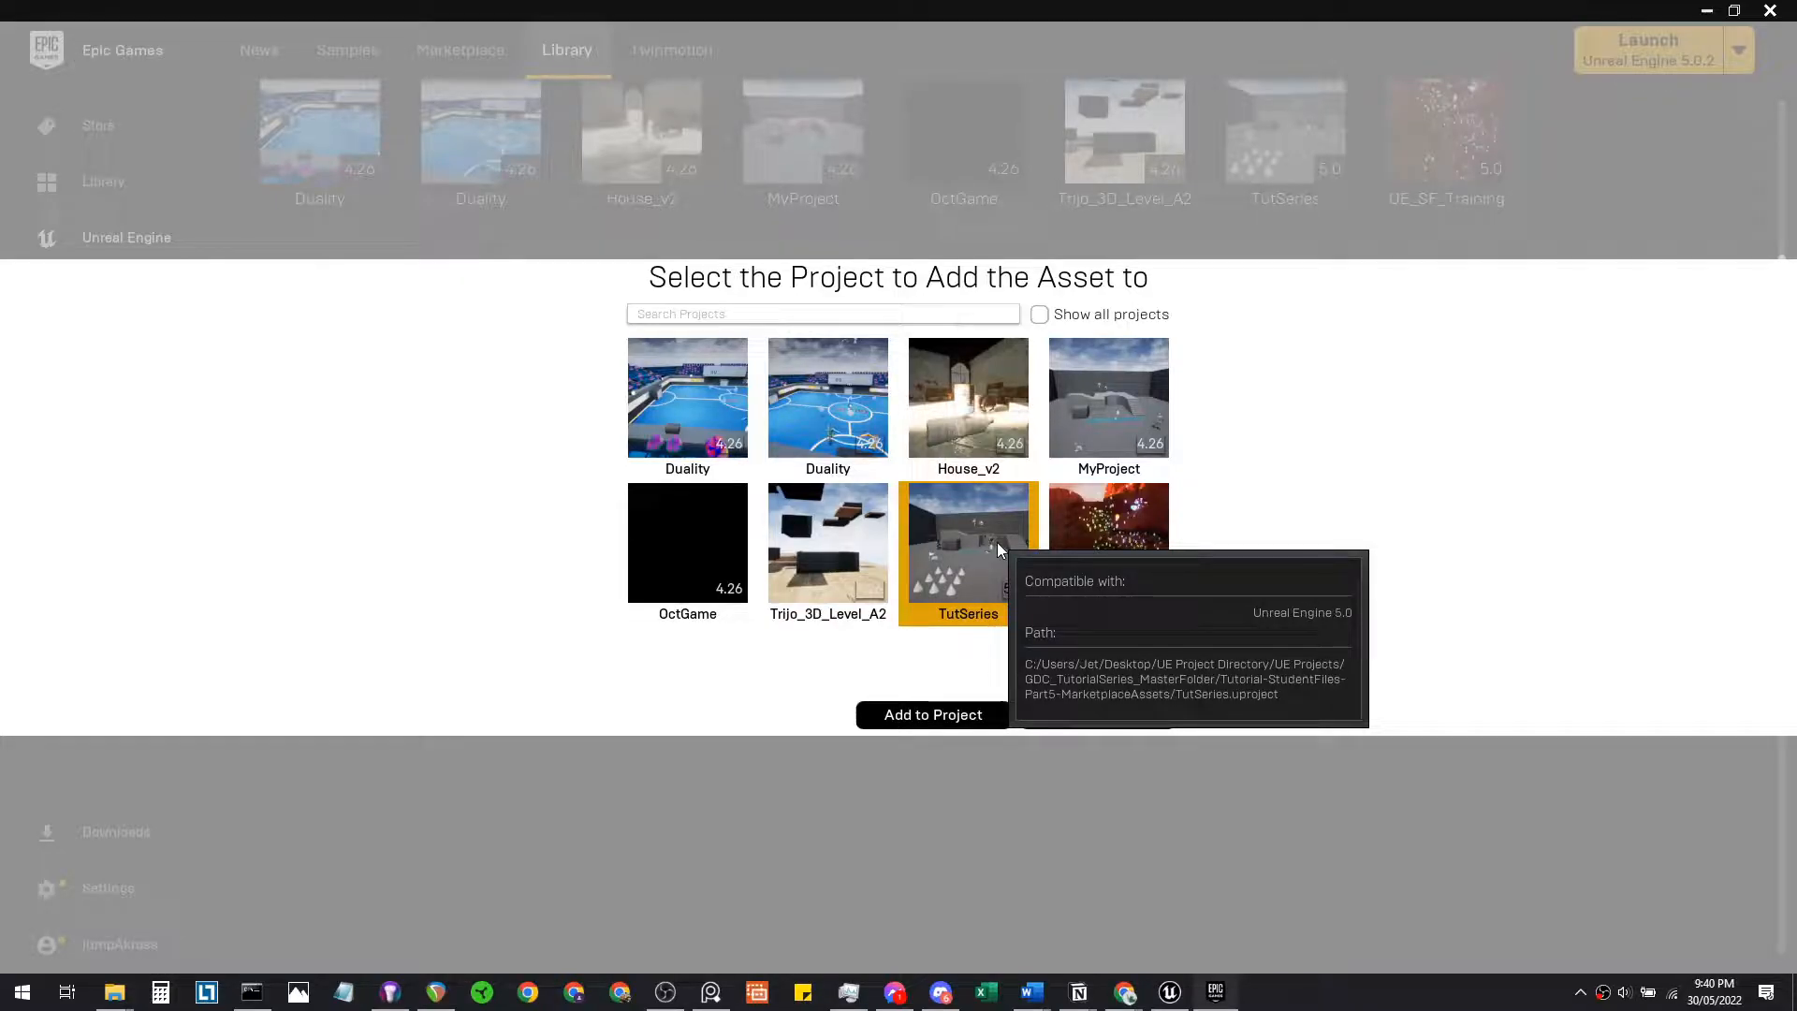
{"action": "left_click", "coordinate": [940, 717]}
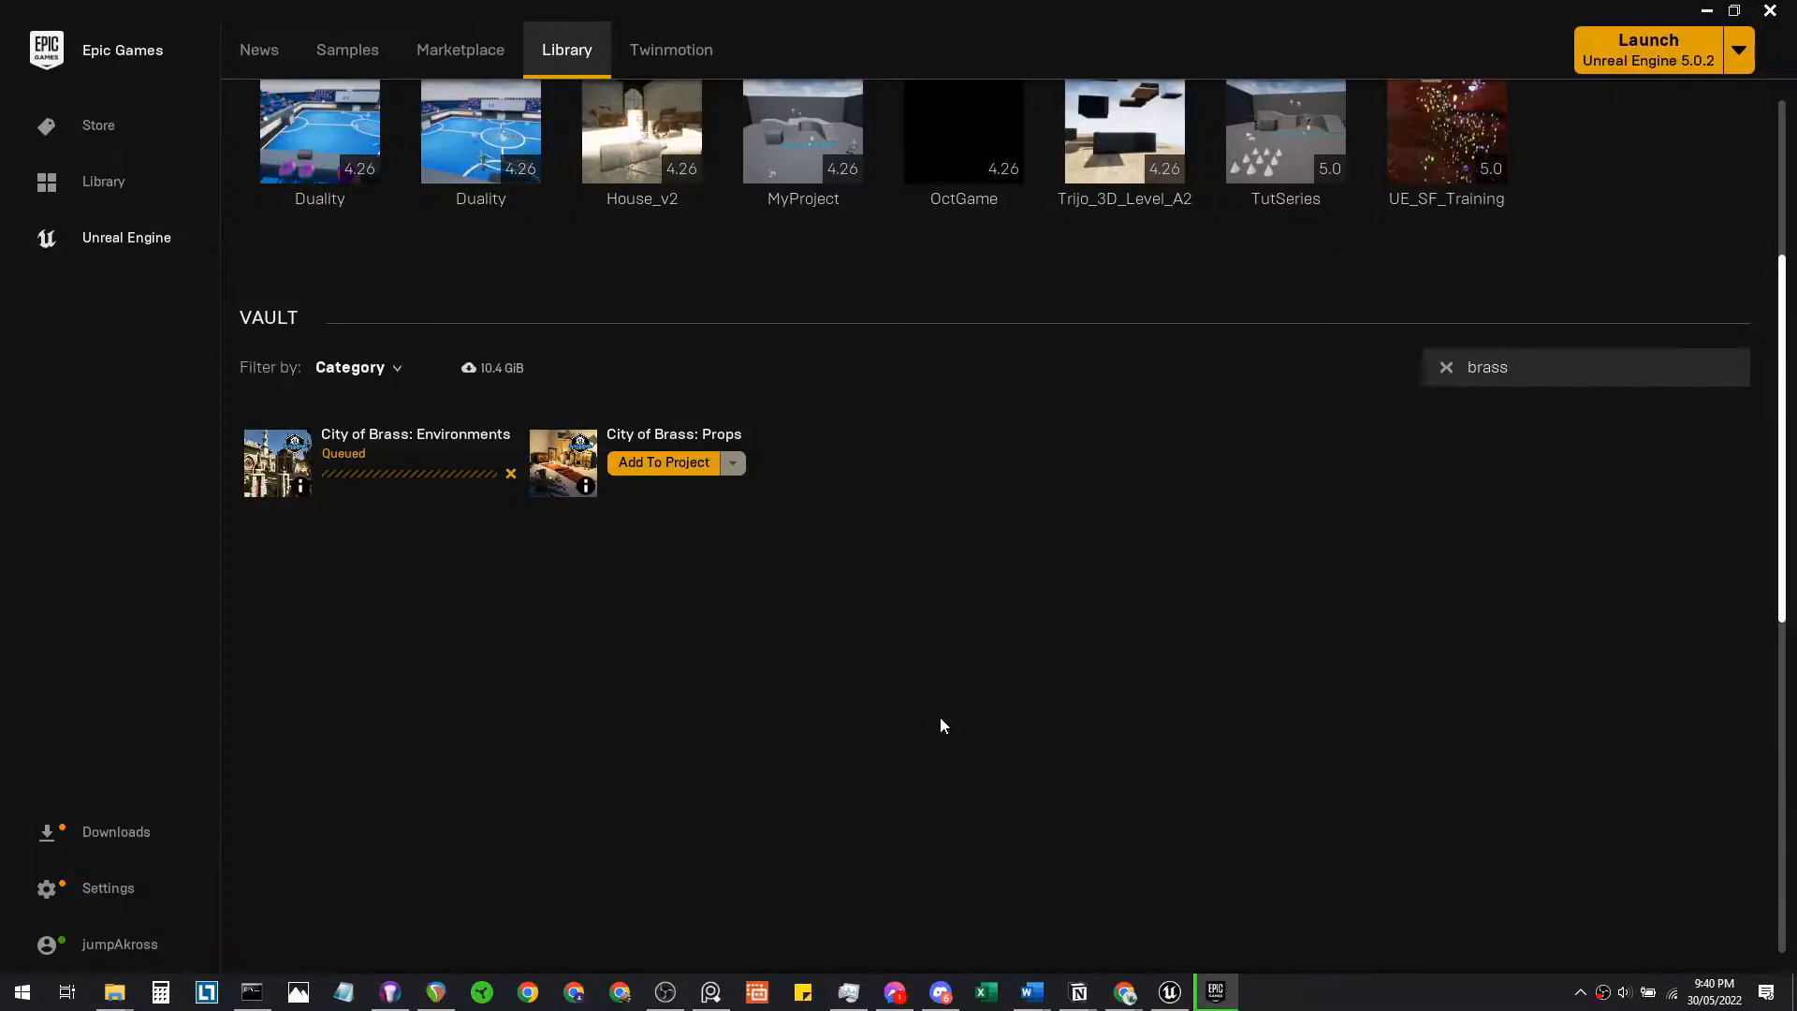
Add City of Brass: Props to the Unreal Engine 5.0 TutSeries project
{"action": "left_click", "coordinate": [684, 463]}
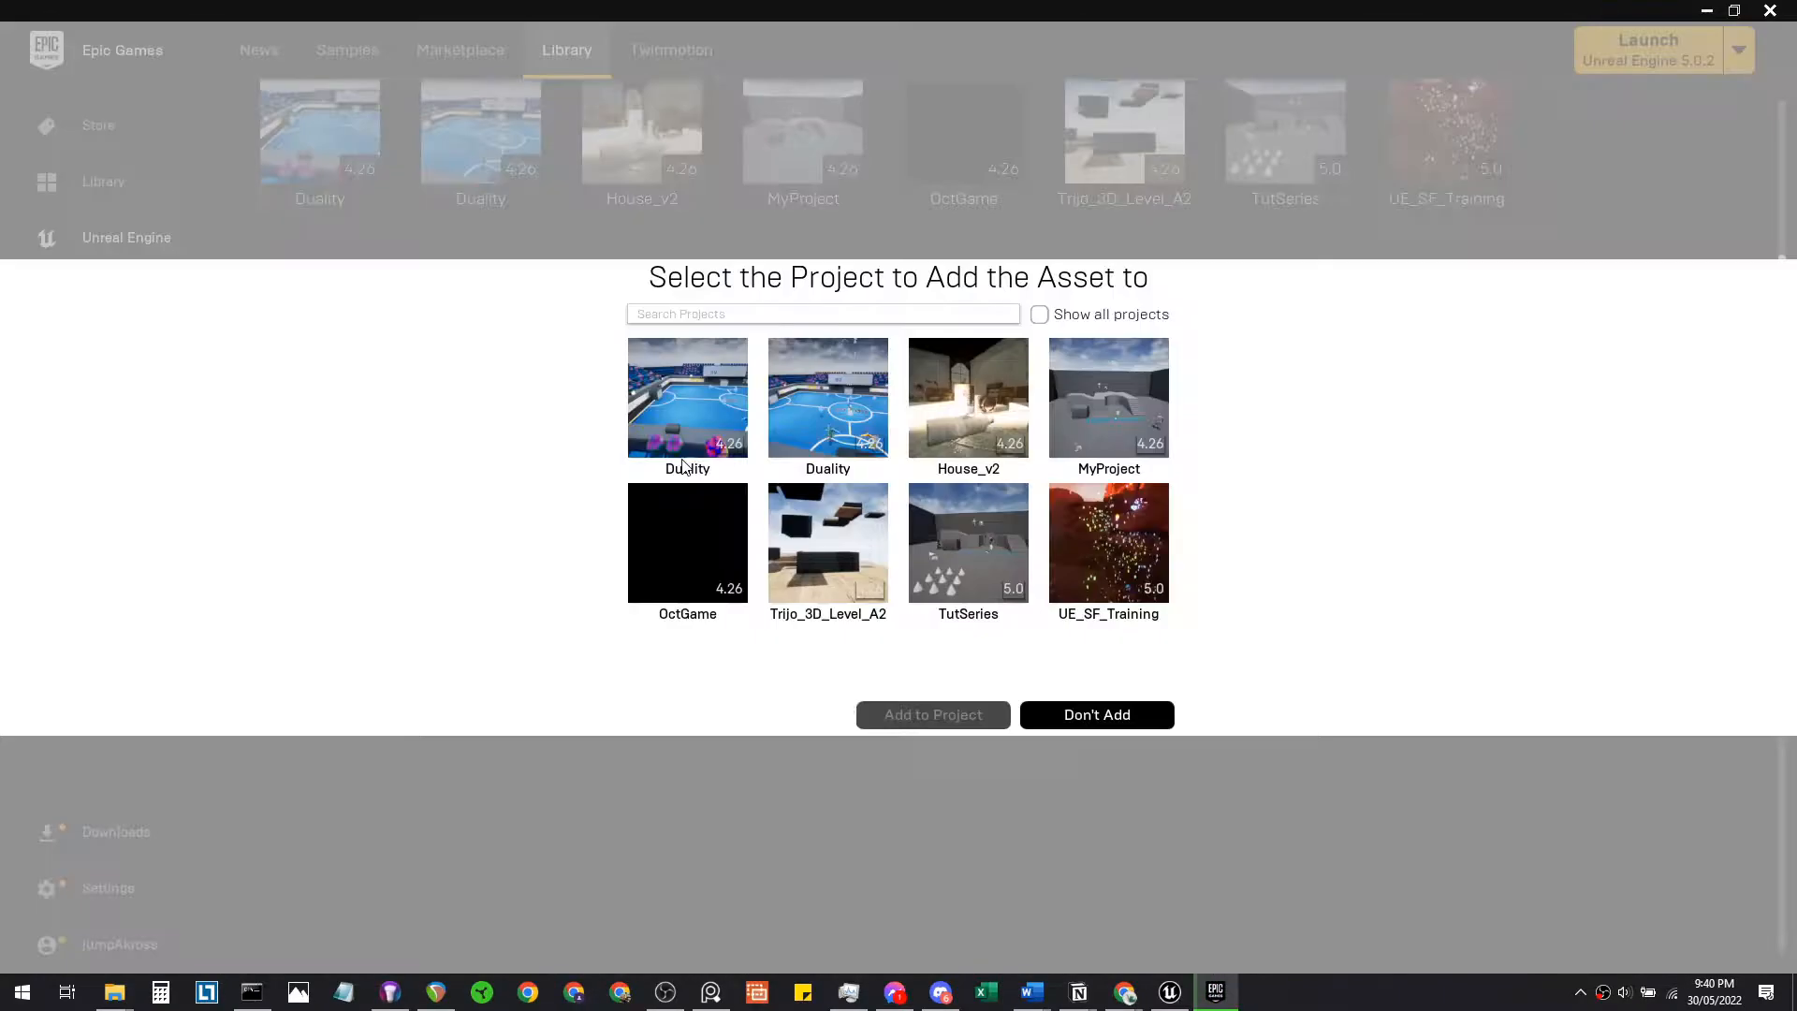
{"action": "left_click", "coordinate": [995, 544]}
{"action": "left_click", "coordinate": [943, 719]}
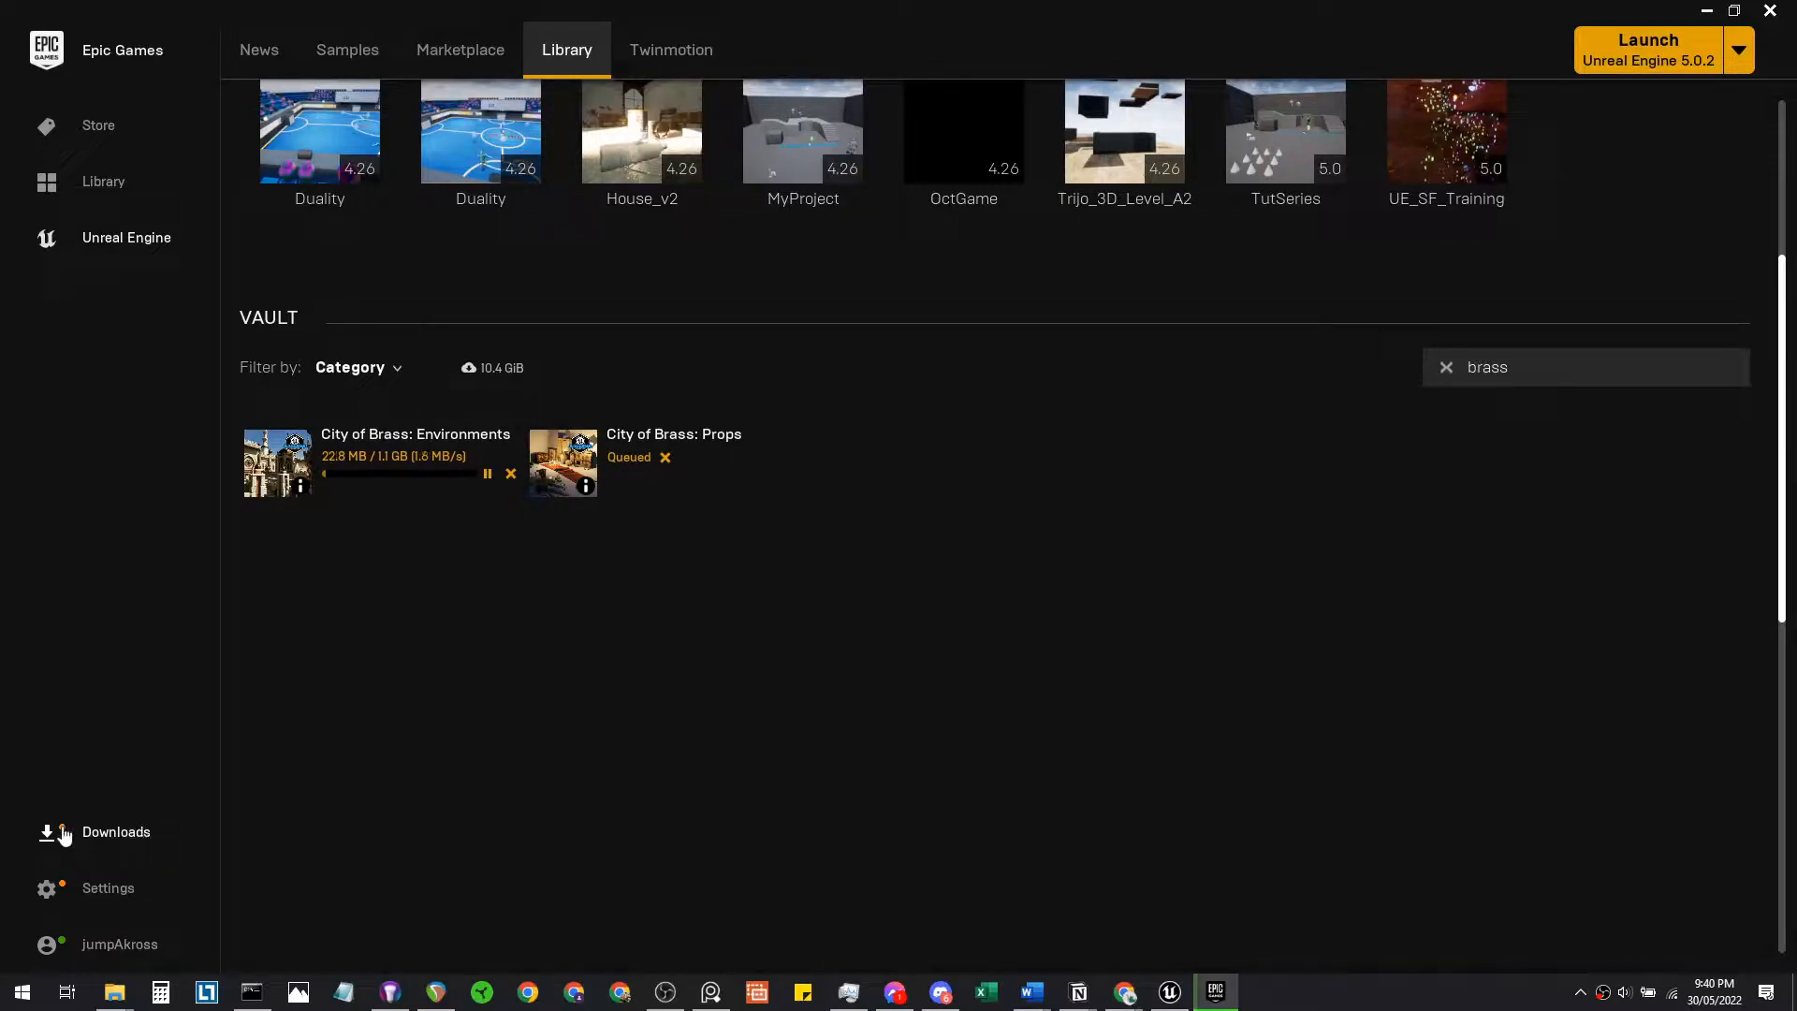
Check the download progress of the two City of Brass packs, then close the downloads list
{"action": "left_click", "coordinate": [118, 838]}
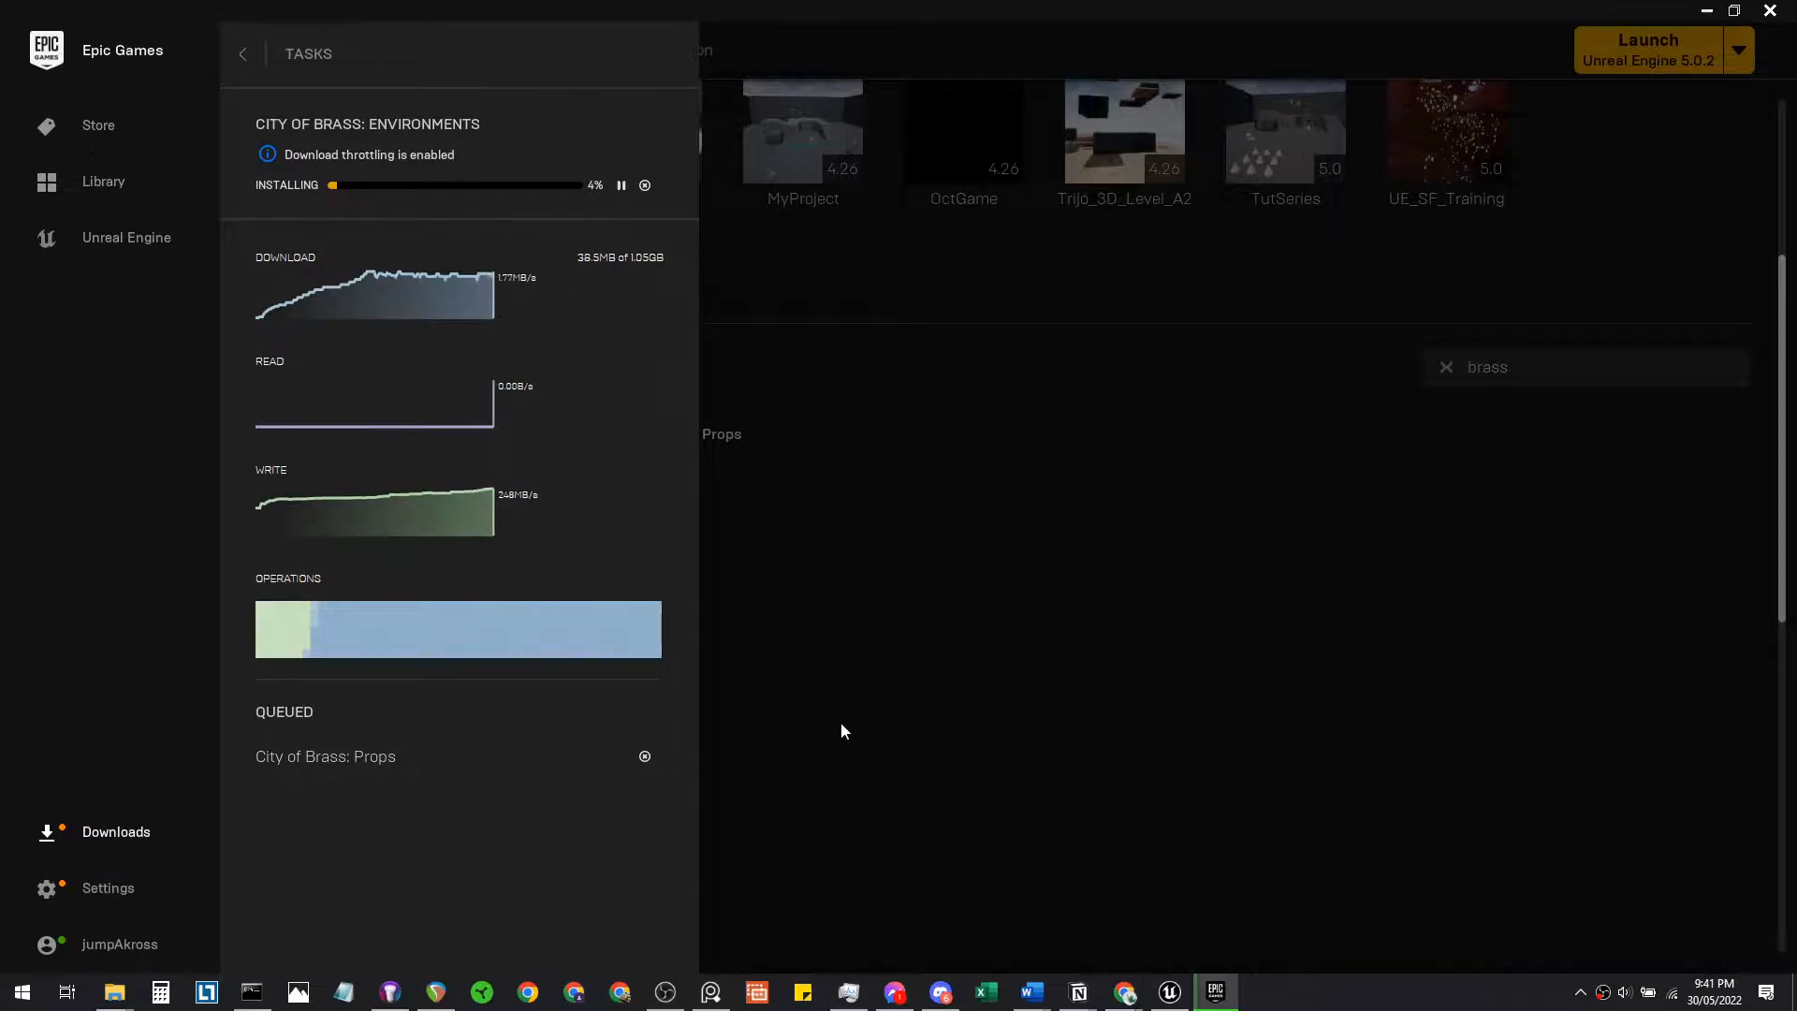
{"action": "left_click", "coordinate": [795, 700]}
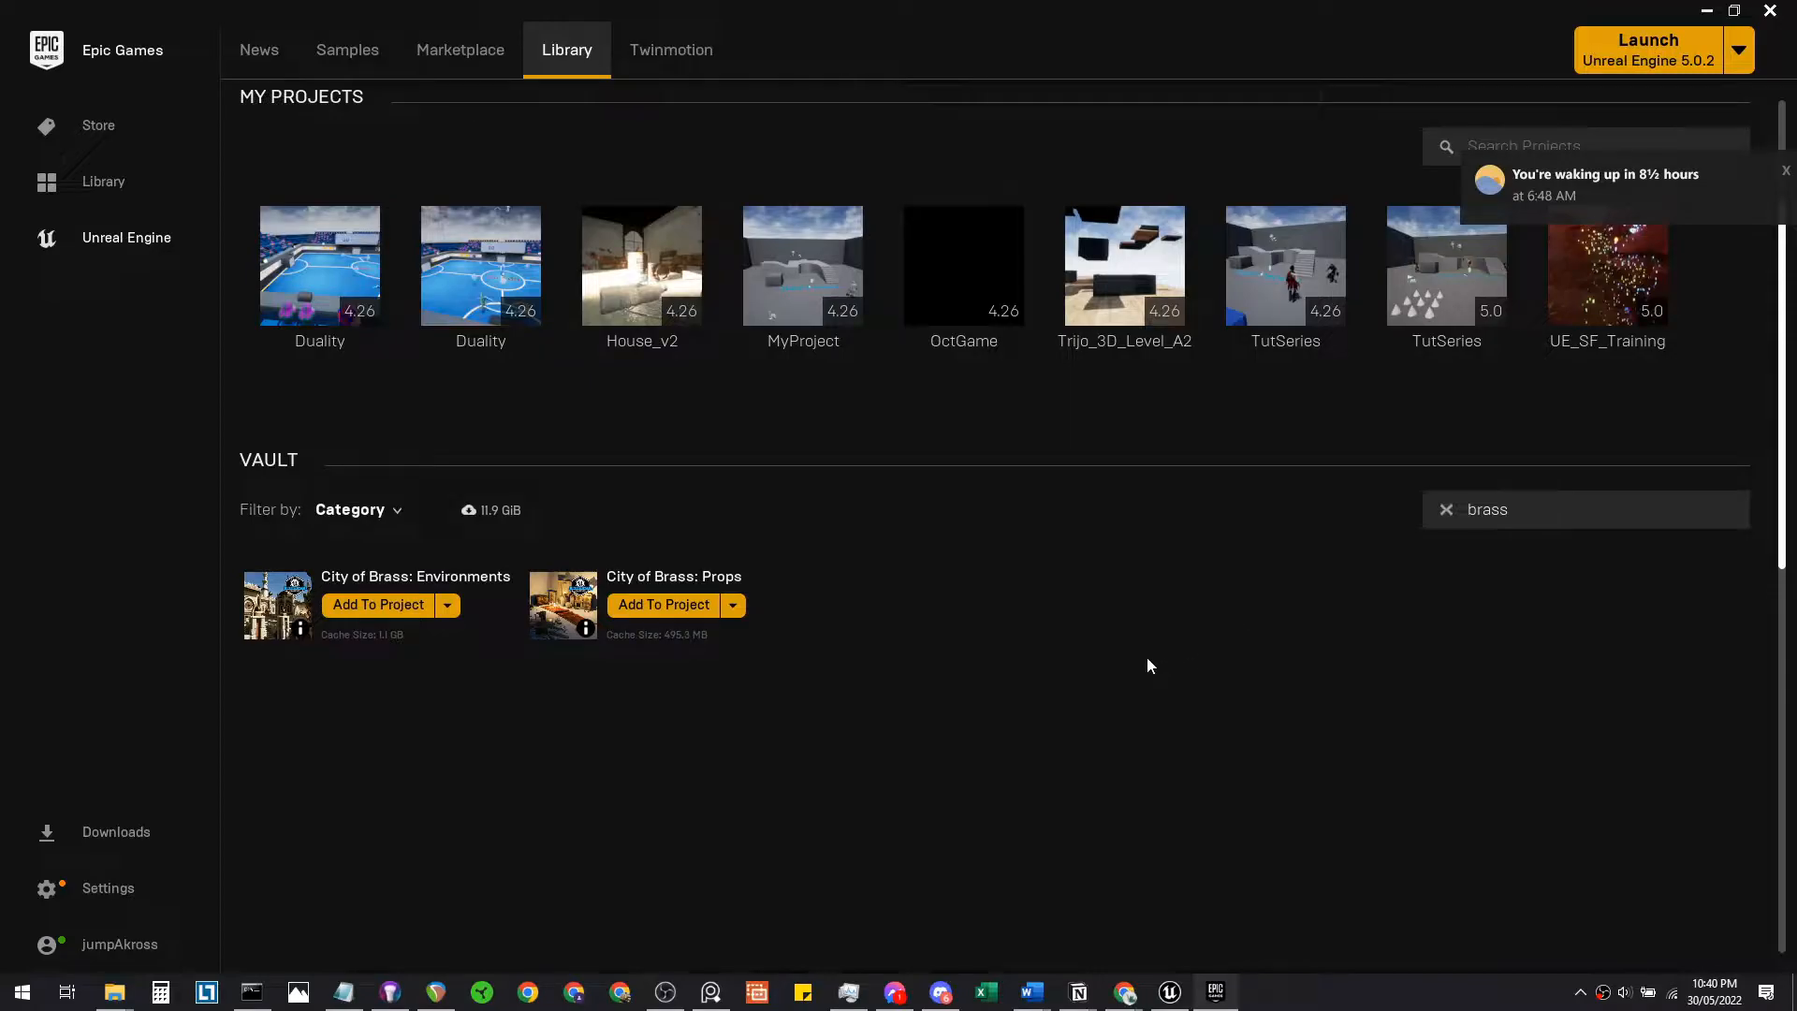
{"action": "left_click", "coordinate": [665, 993]}
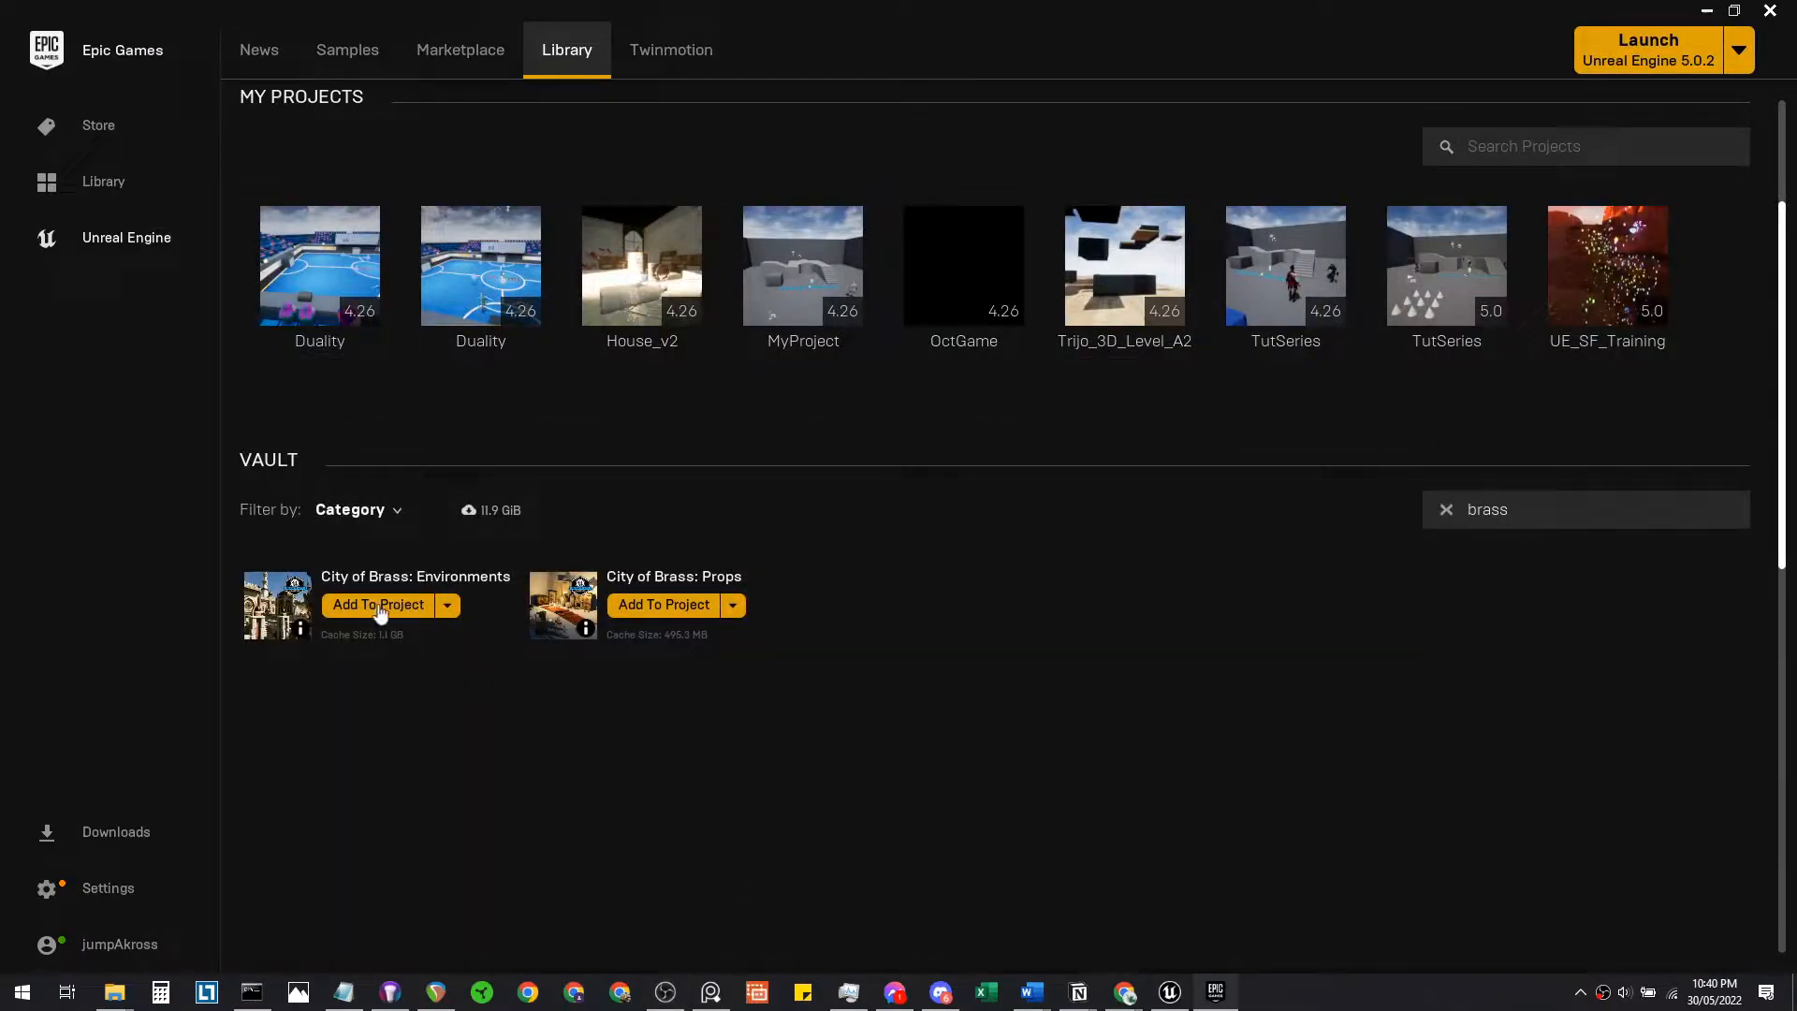
{"action": "left_click", "coordinate": [402, 610]}
{"action": "scroll", "coordinate": [952, 575], "scroll_direction": "down", "scroll_amount": 2}
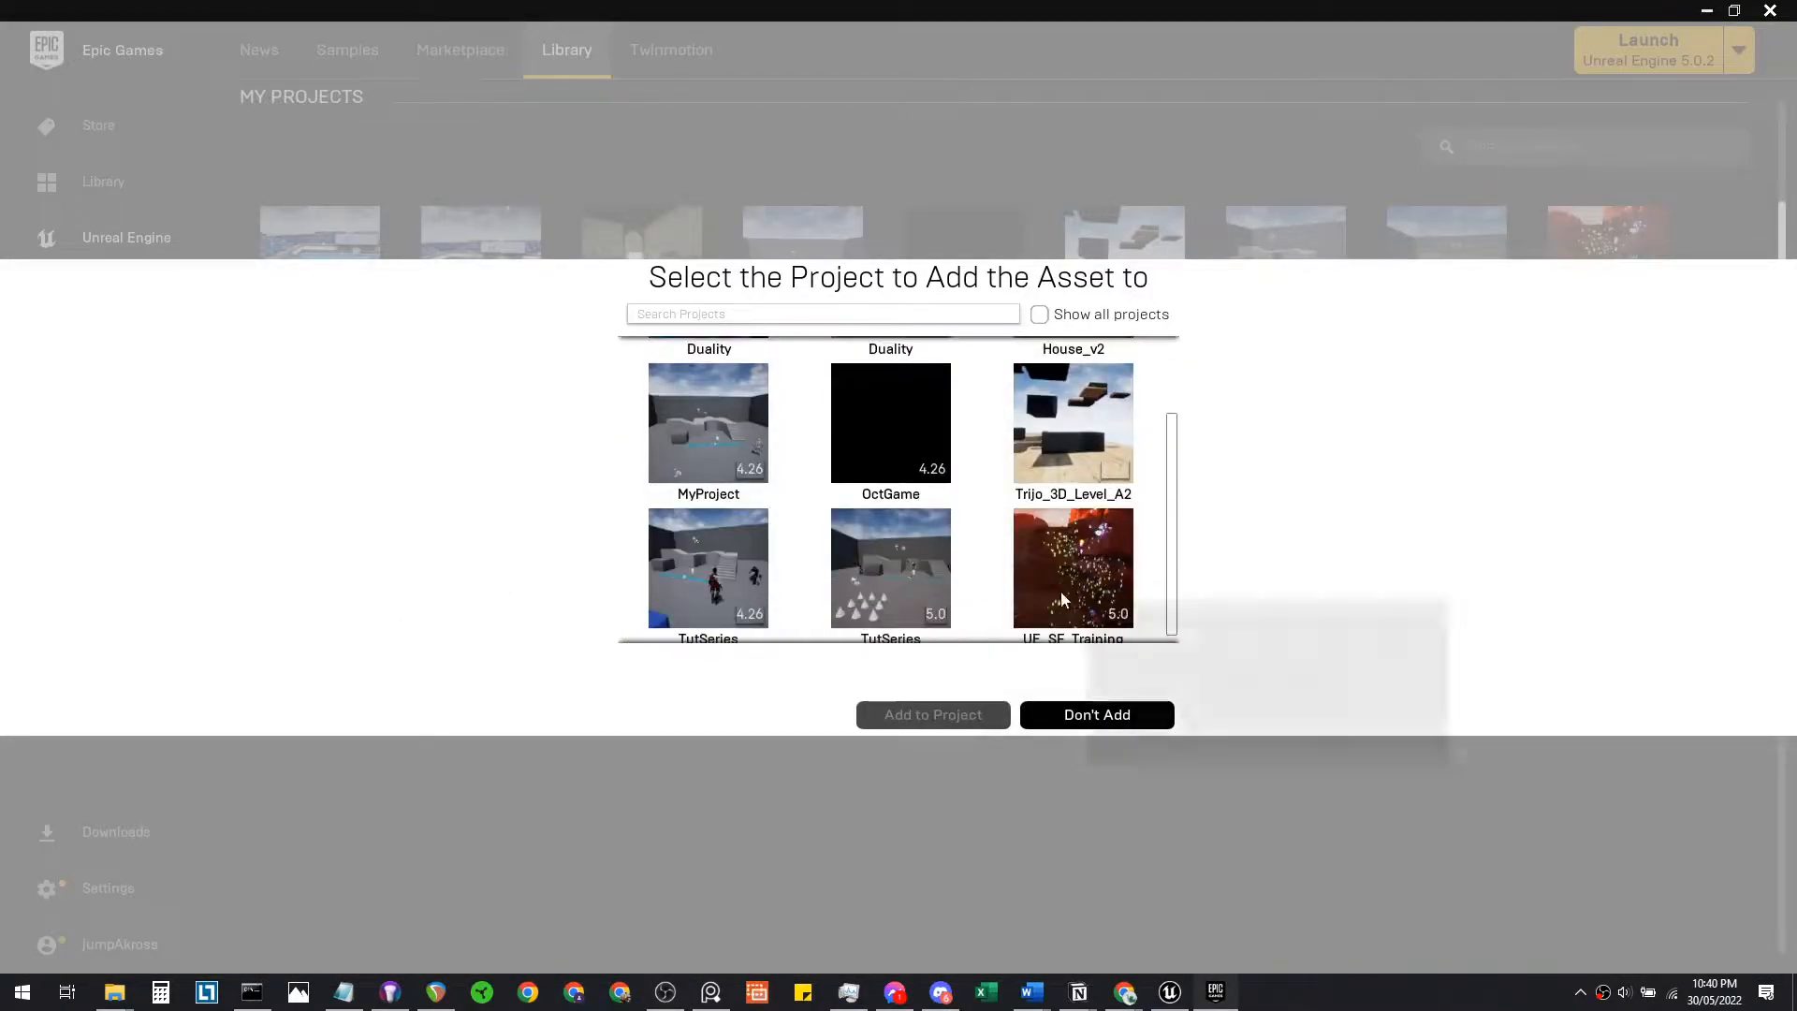
{"action": "left_click", "coordinate": [904, 564]}
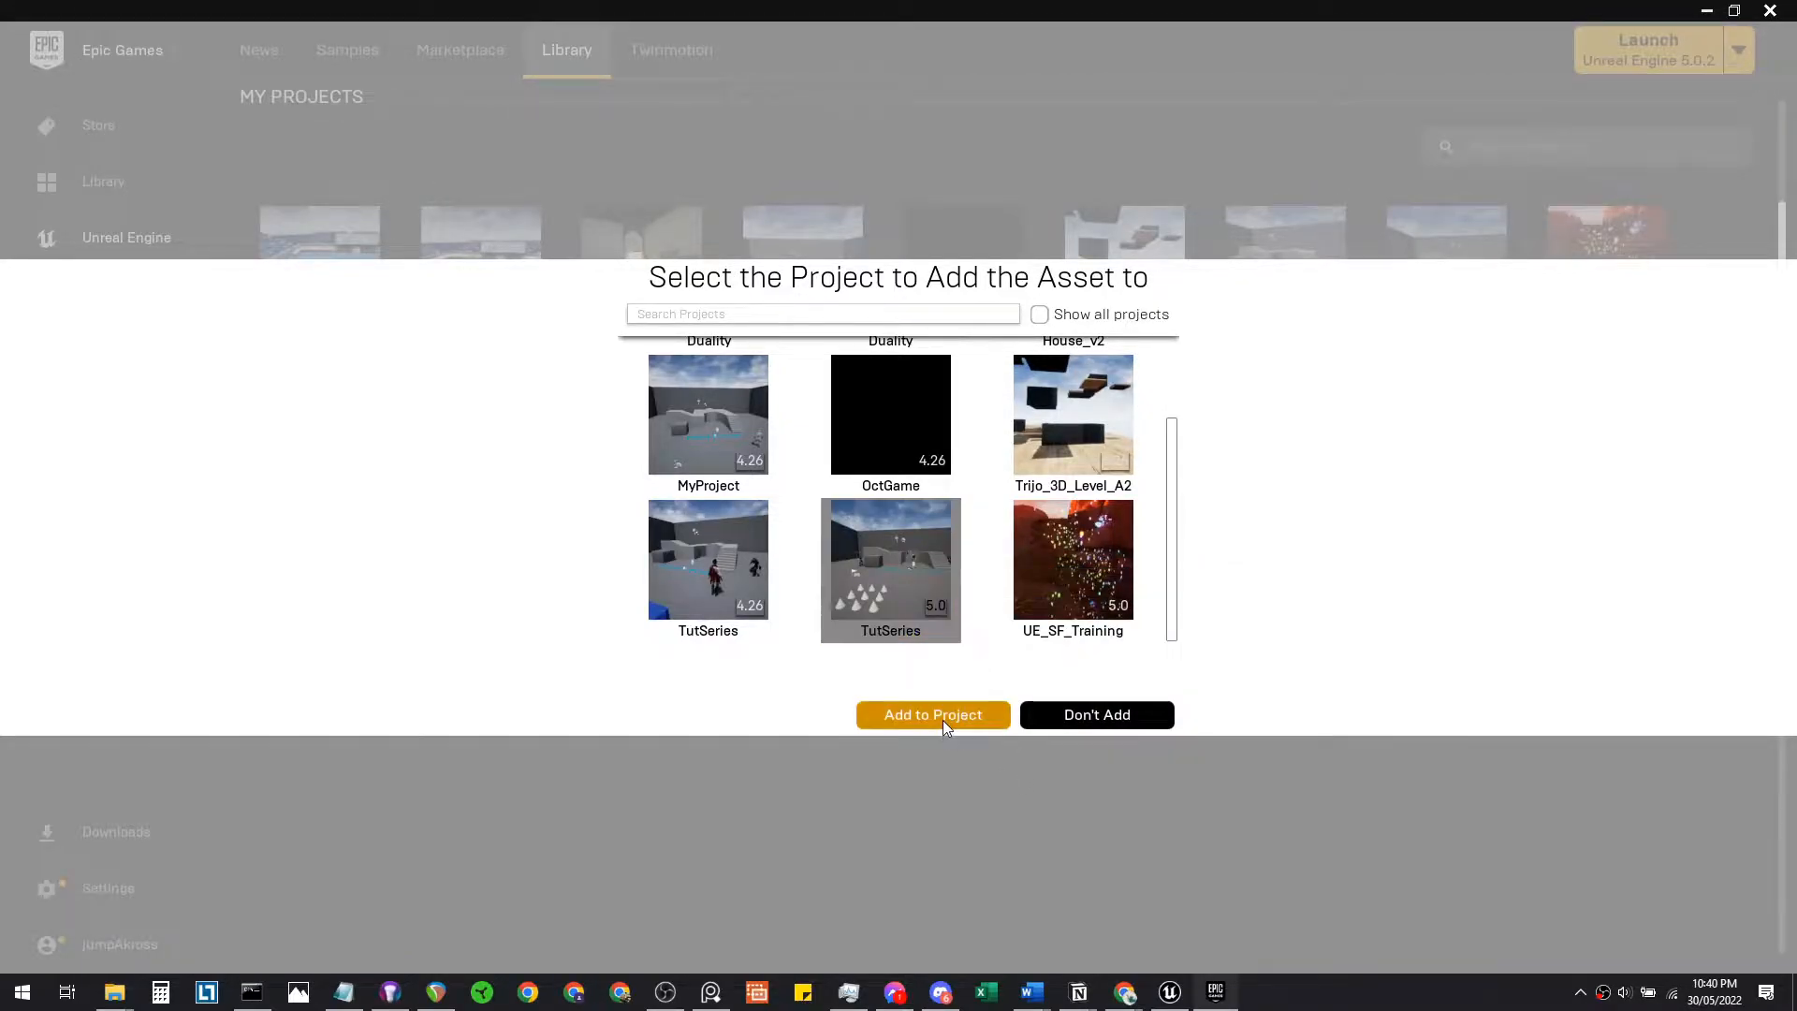
{"action": "left_click", "coordinate": [942, 719]}
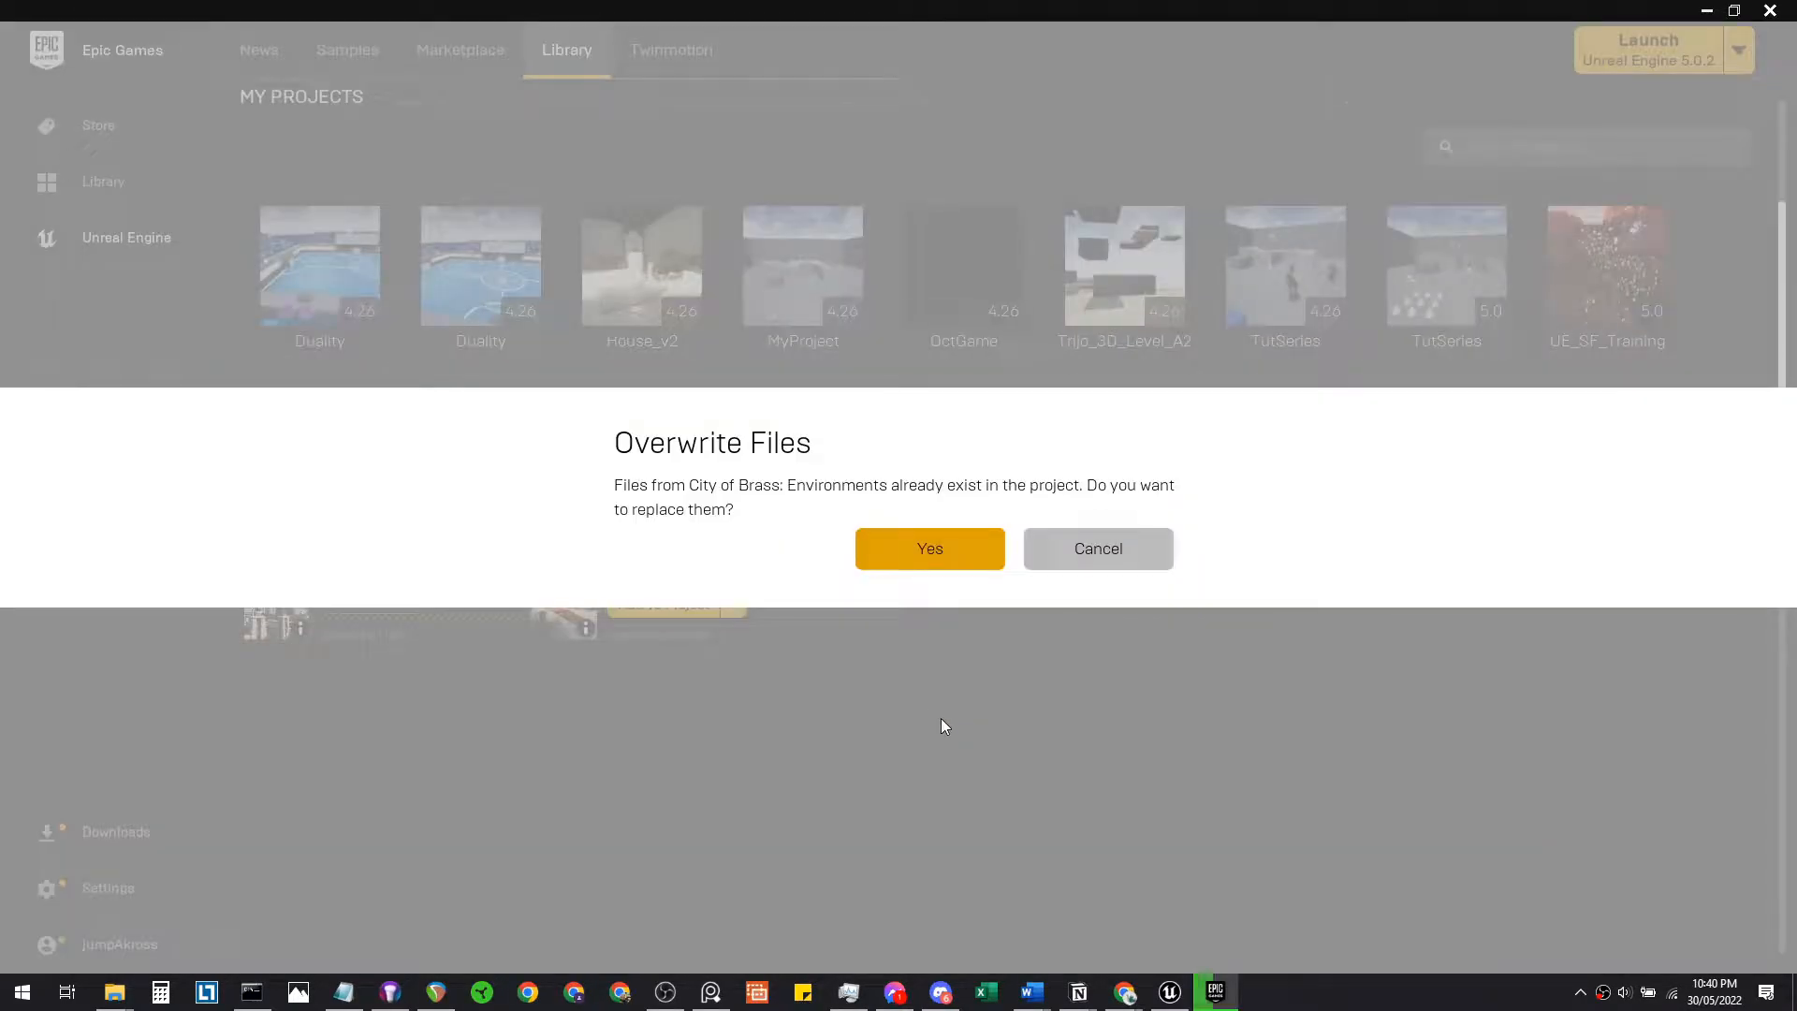
{"action": "left_click", "coordinate": [1091, 560]}
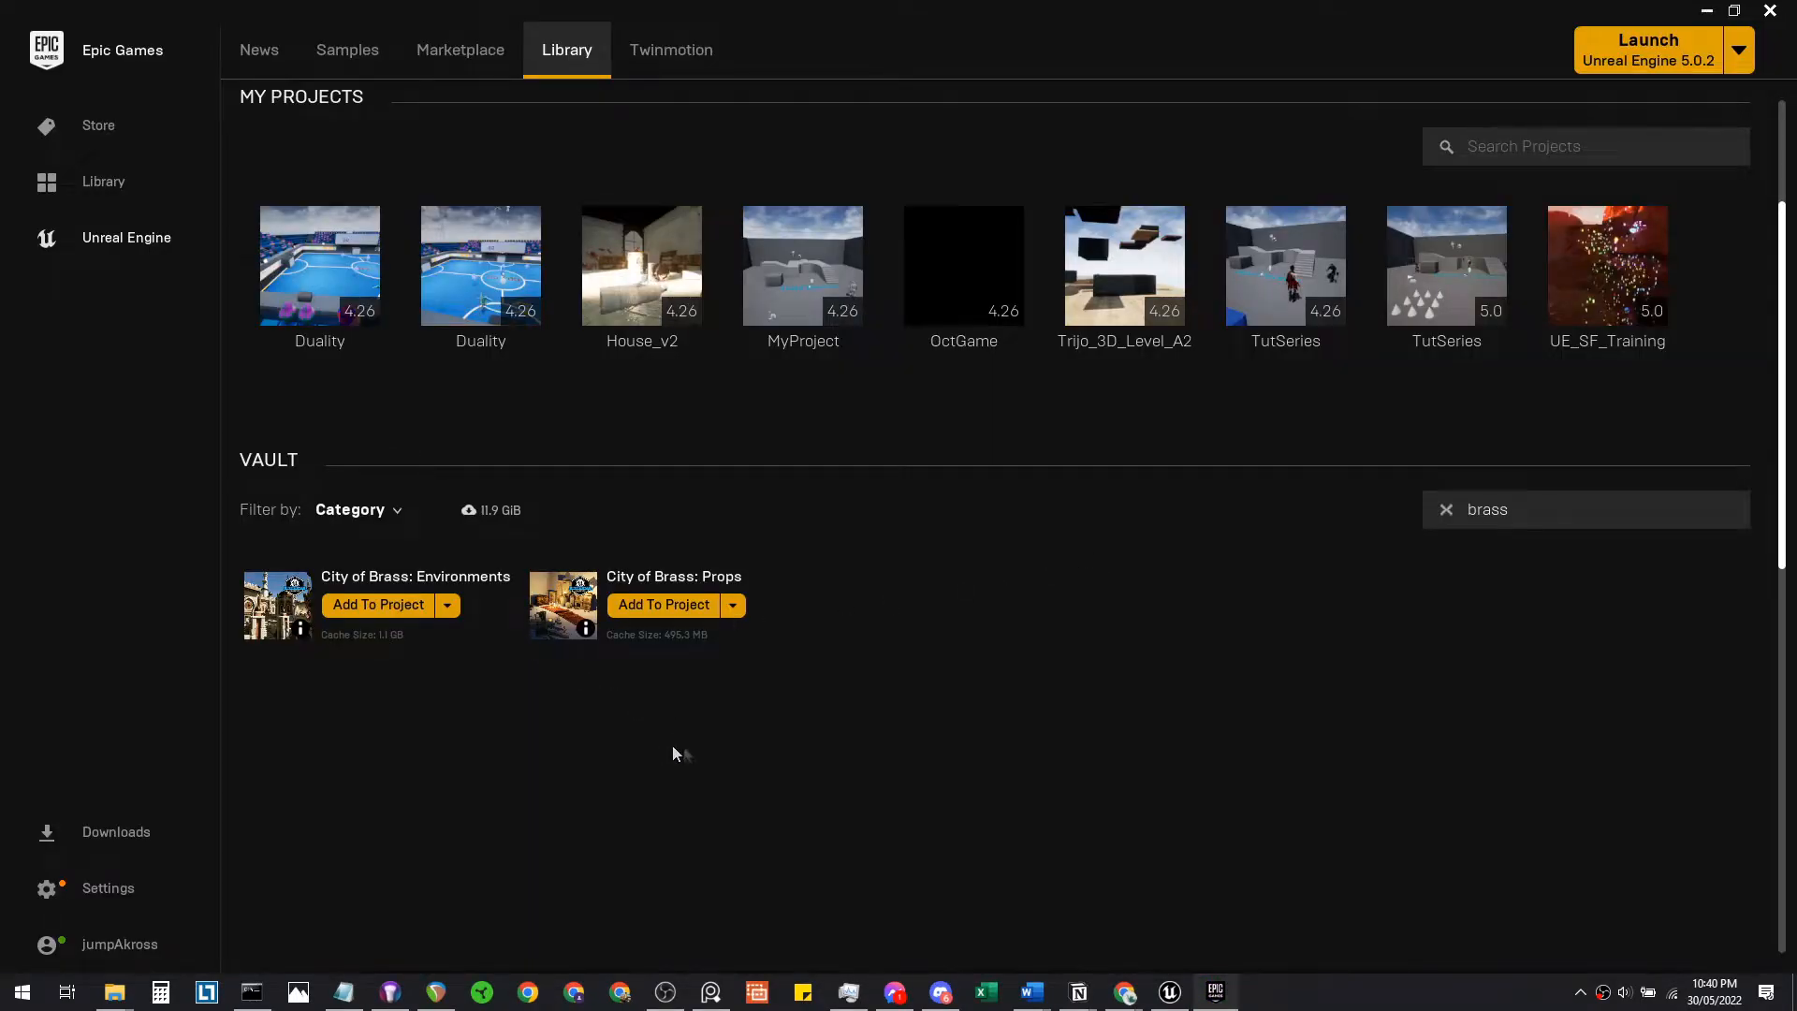
Switch to the TutSeries project in Unreal Editor and open the City_of_Brass_Enviroment Maps folder in the Content Browser
{"action": "left_click", "coordinate": [170, 833]}
{"action": "left_click", "coordinate": [169, 831]}
{"action": "left_click", "coordinate": [1182, 1004]}
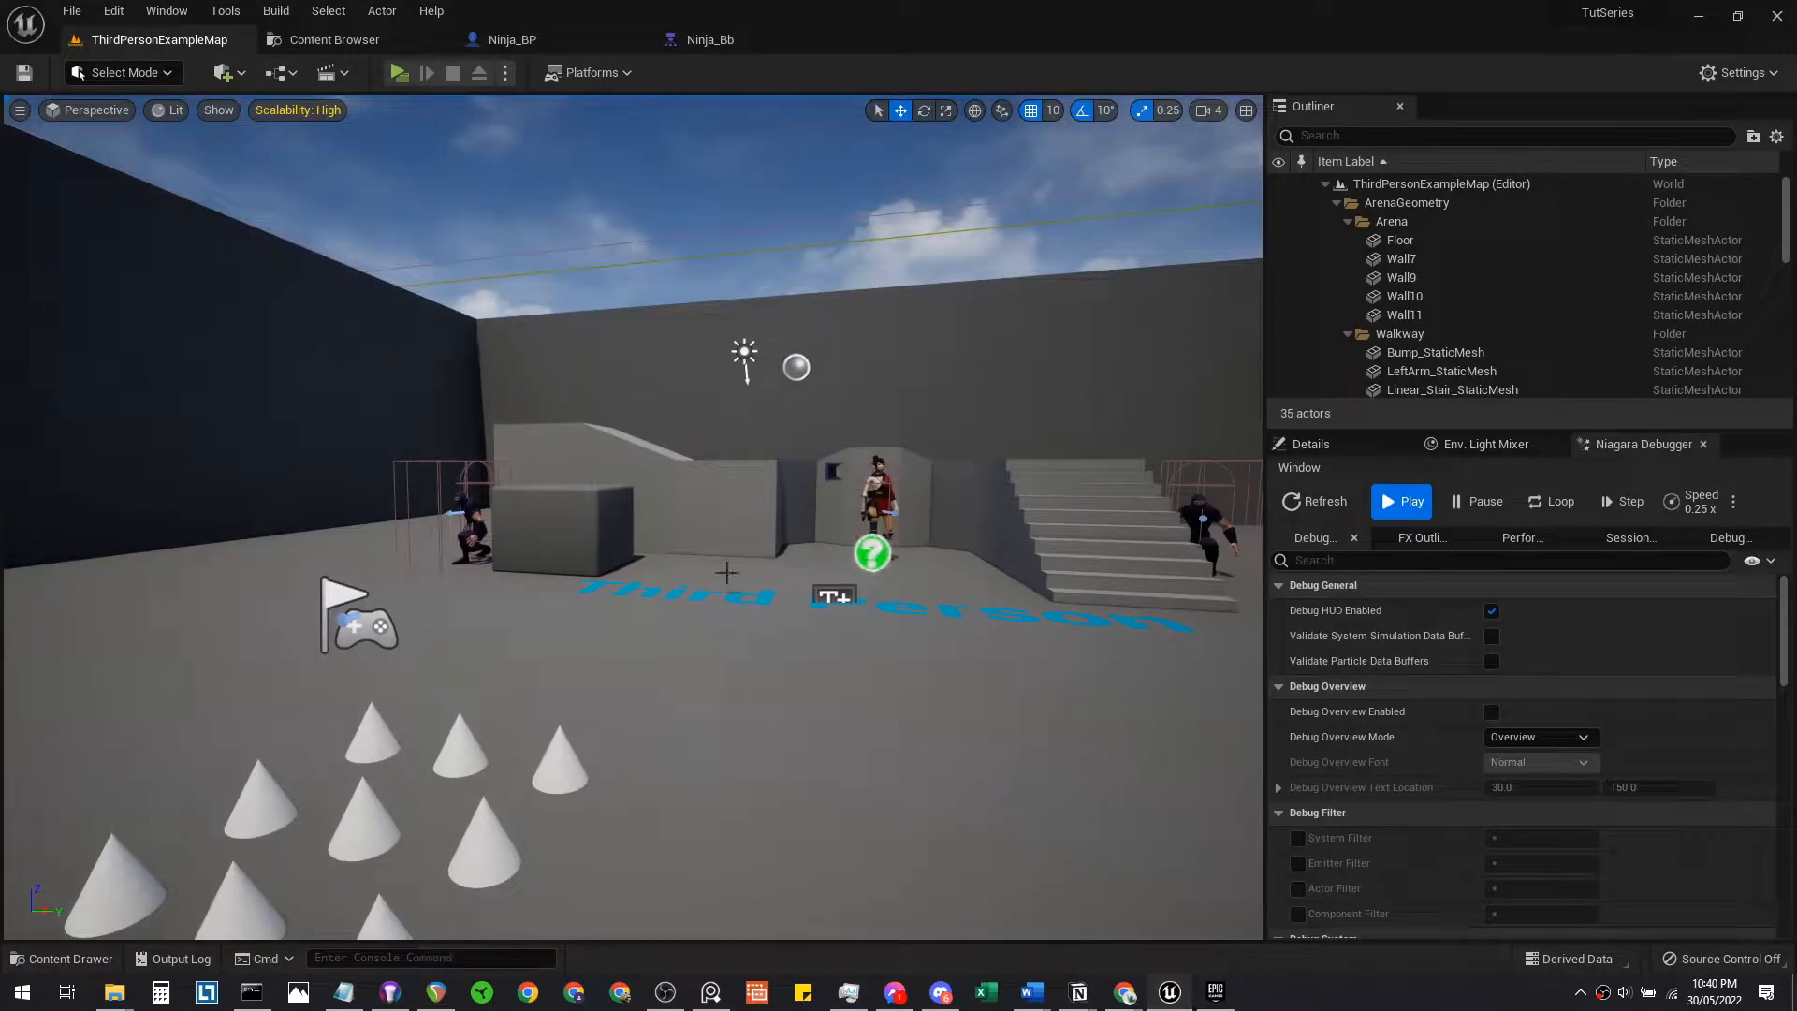
{"action": "left_click", "coordinate": [362, 41]}
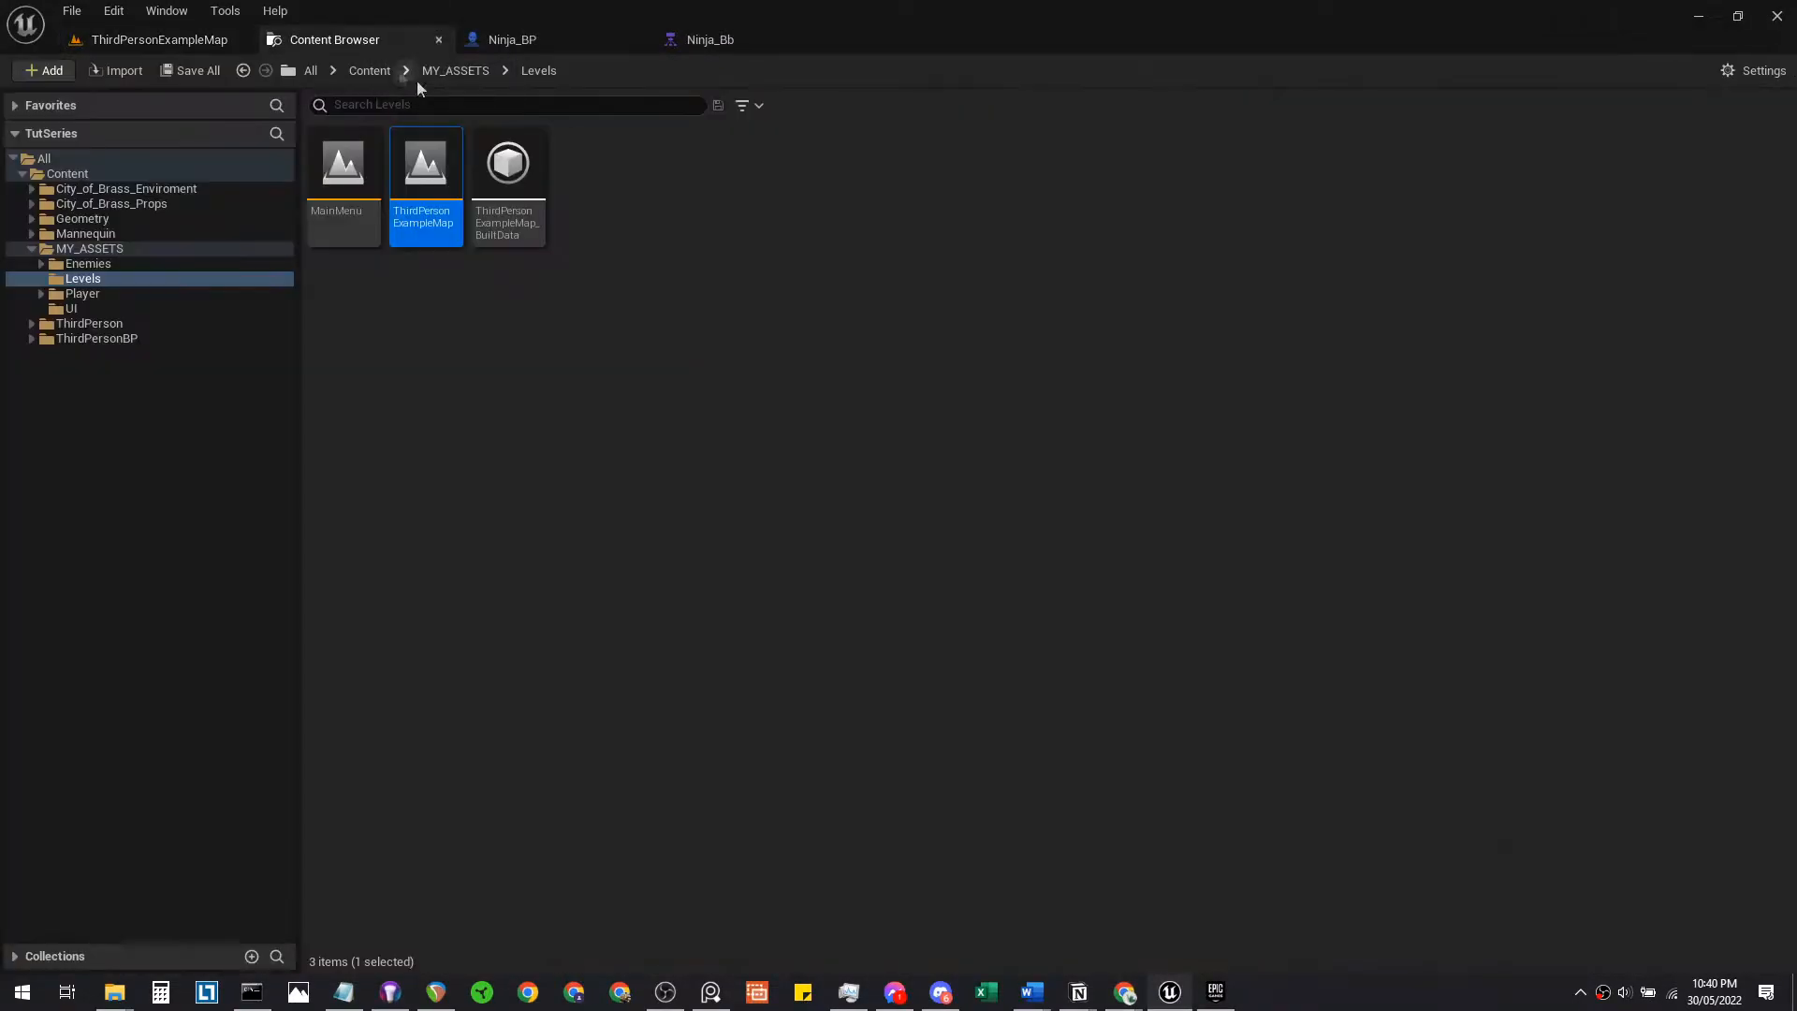
{"action": "left_click", "coordinate": [636, 235]}
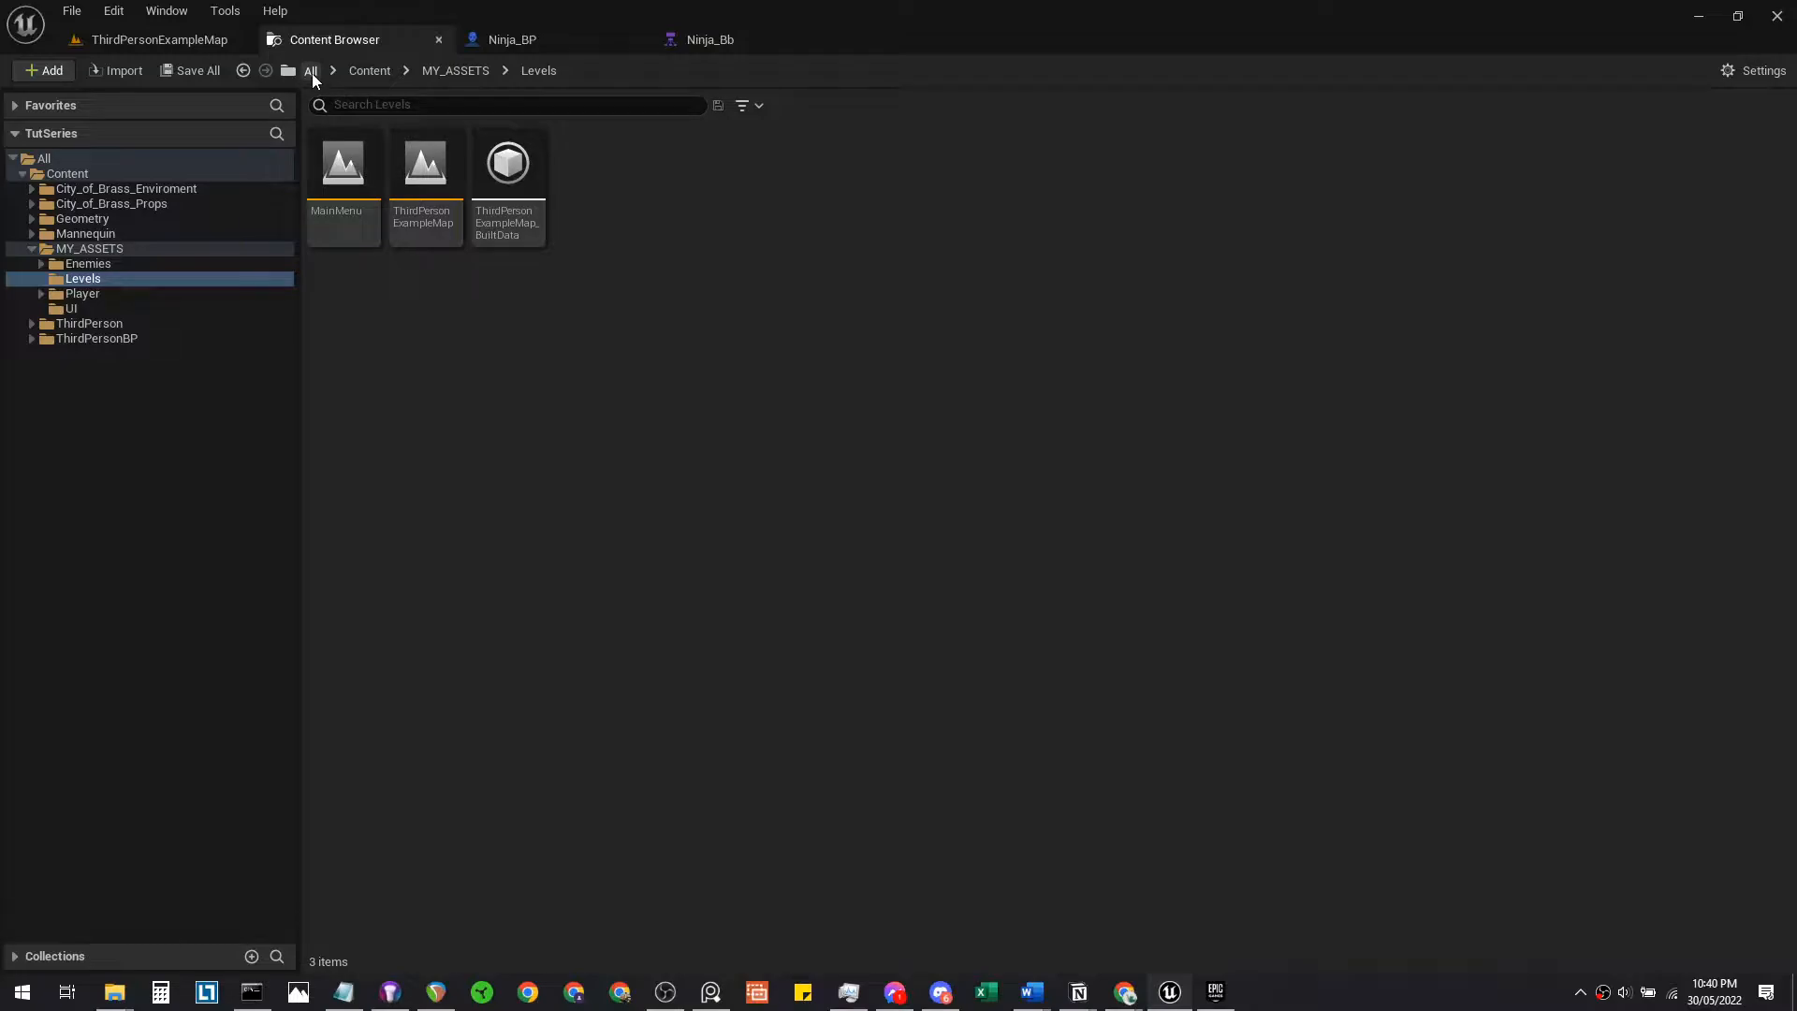
{"action": "left_click", "coordinate": [312, 73]}
{"action": "double_click", "coordinate": [356, 168]}
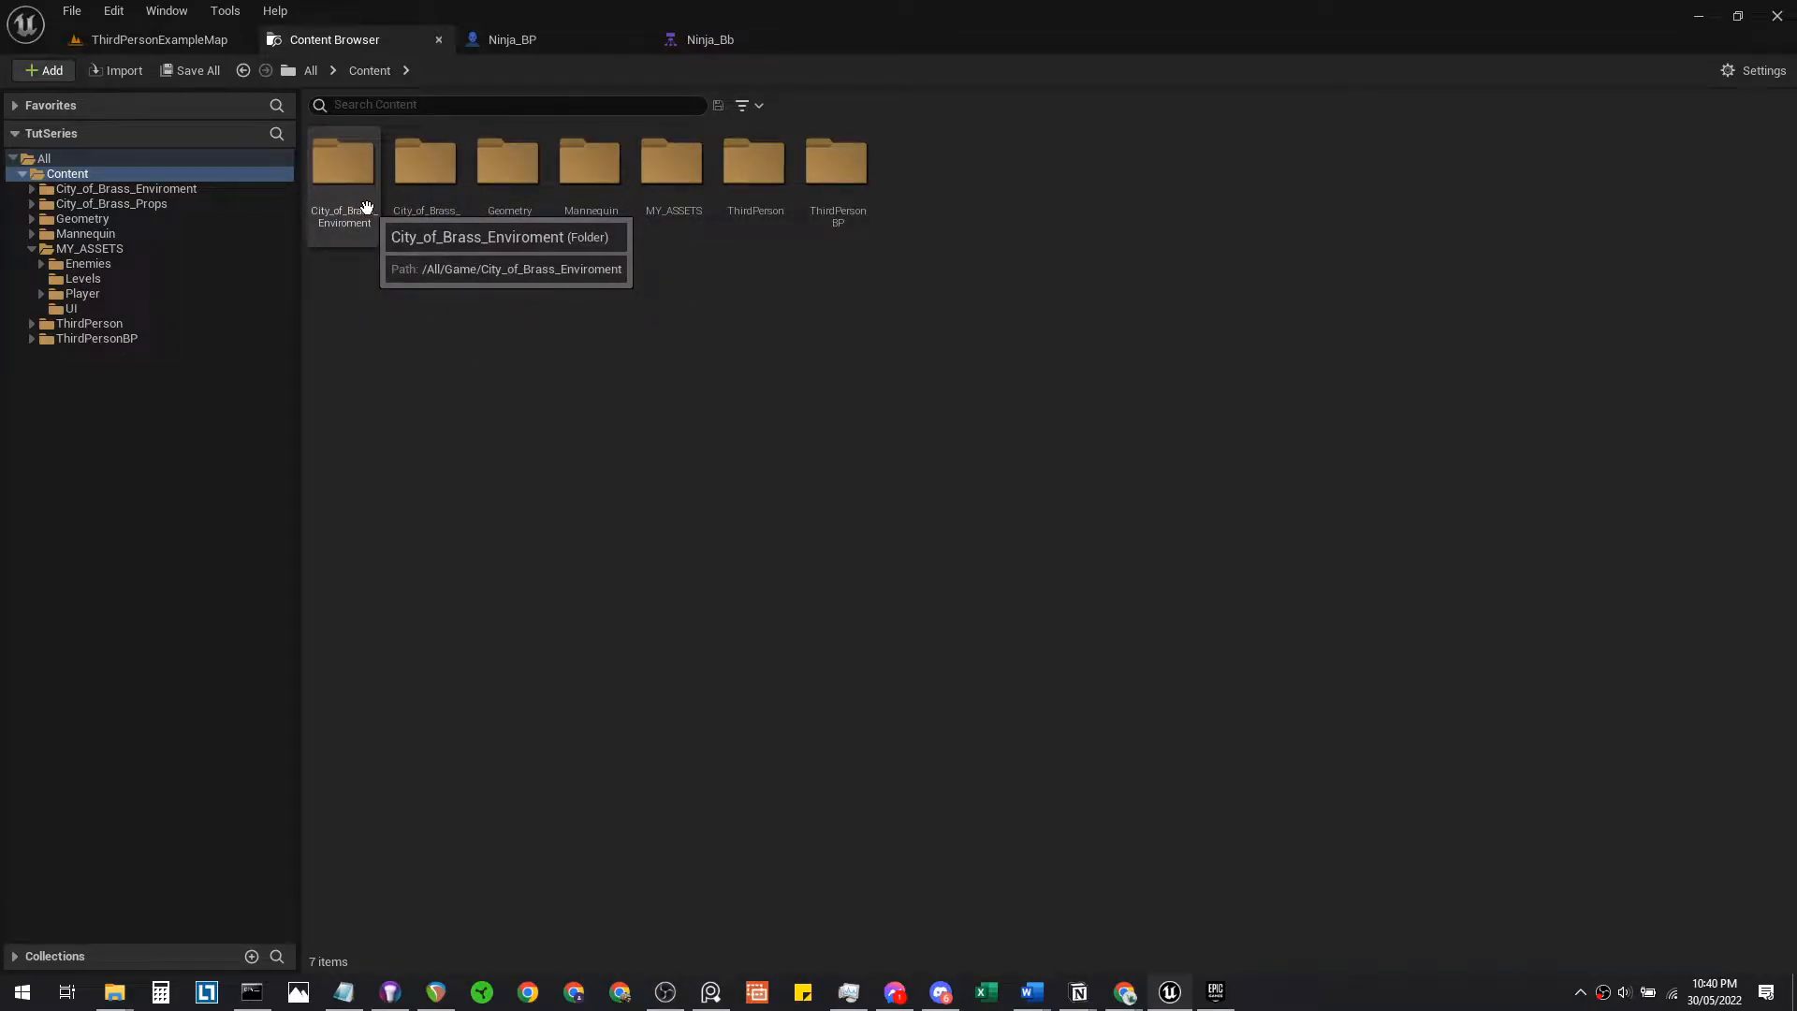
{"action": "double_click", "coordinate": [366, 207]}
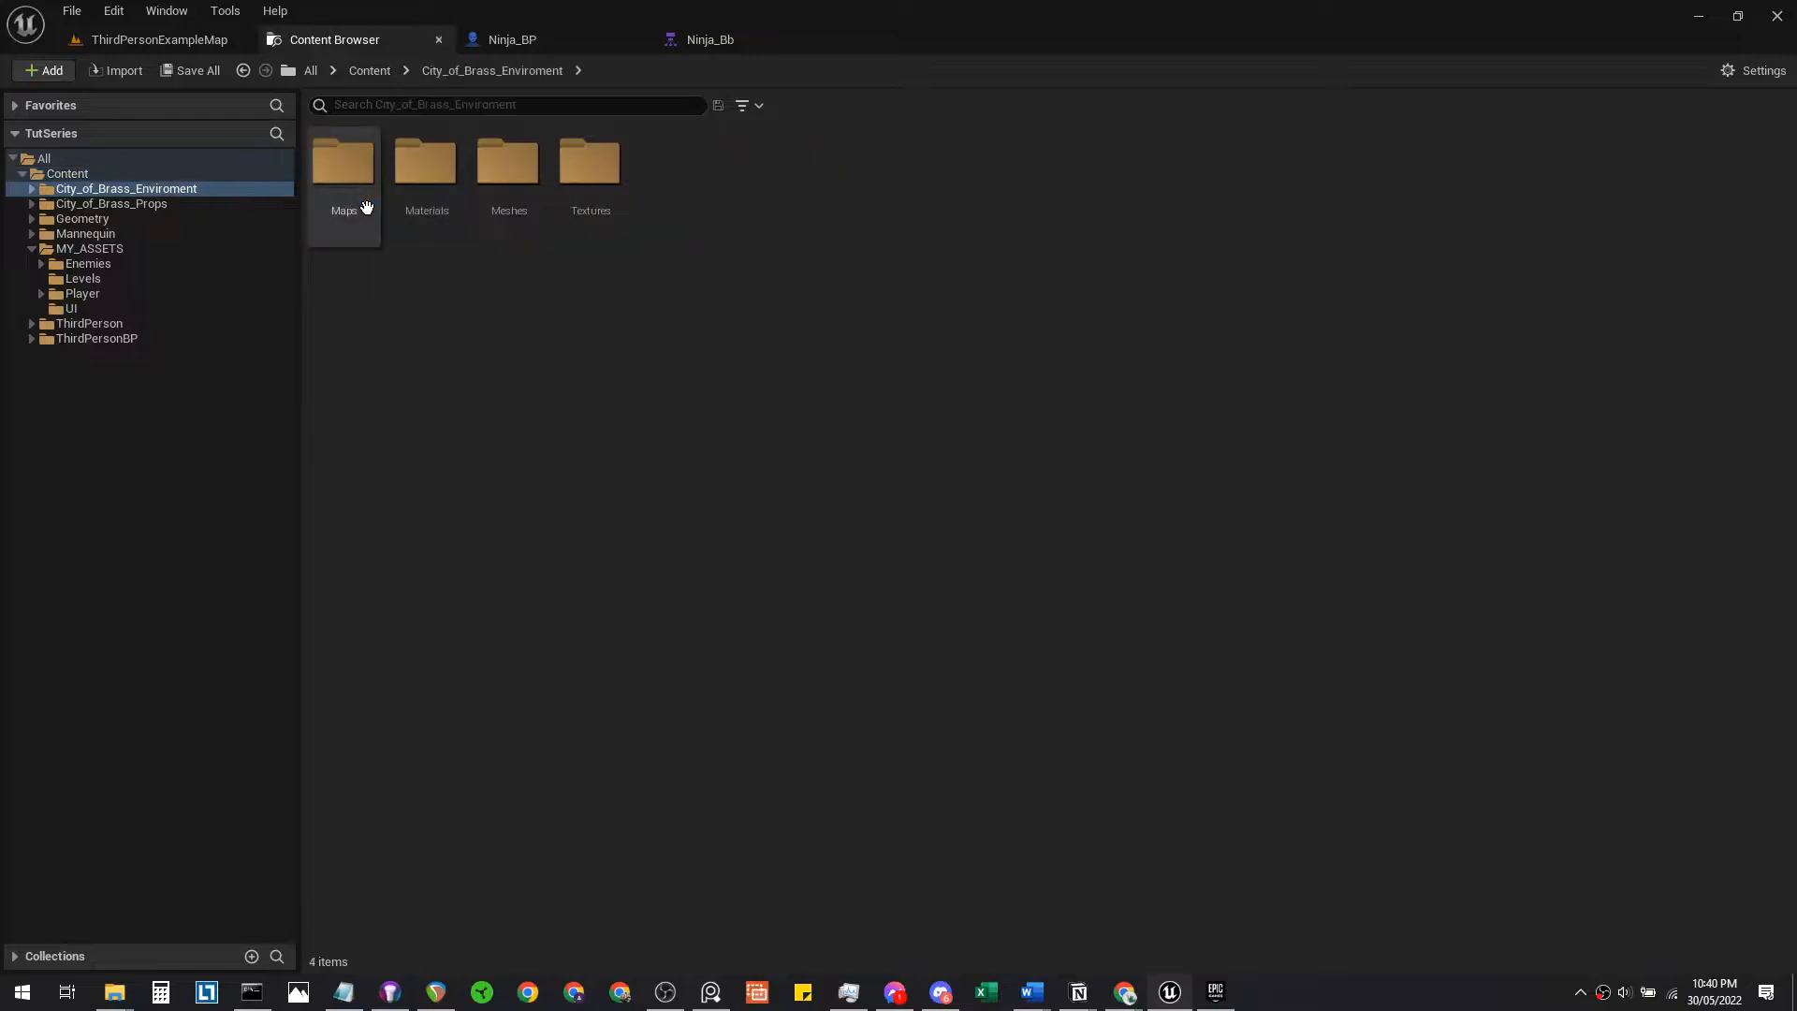
{"action": "double_click", "coordinate": [364, 205]}
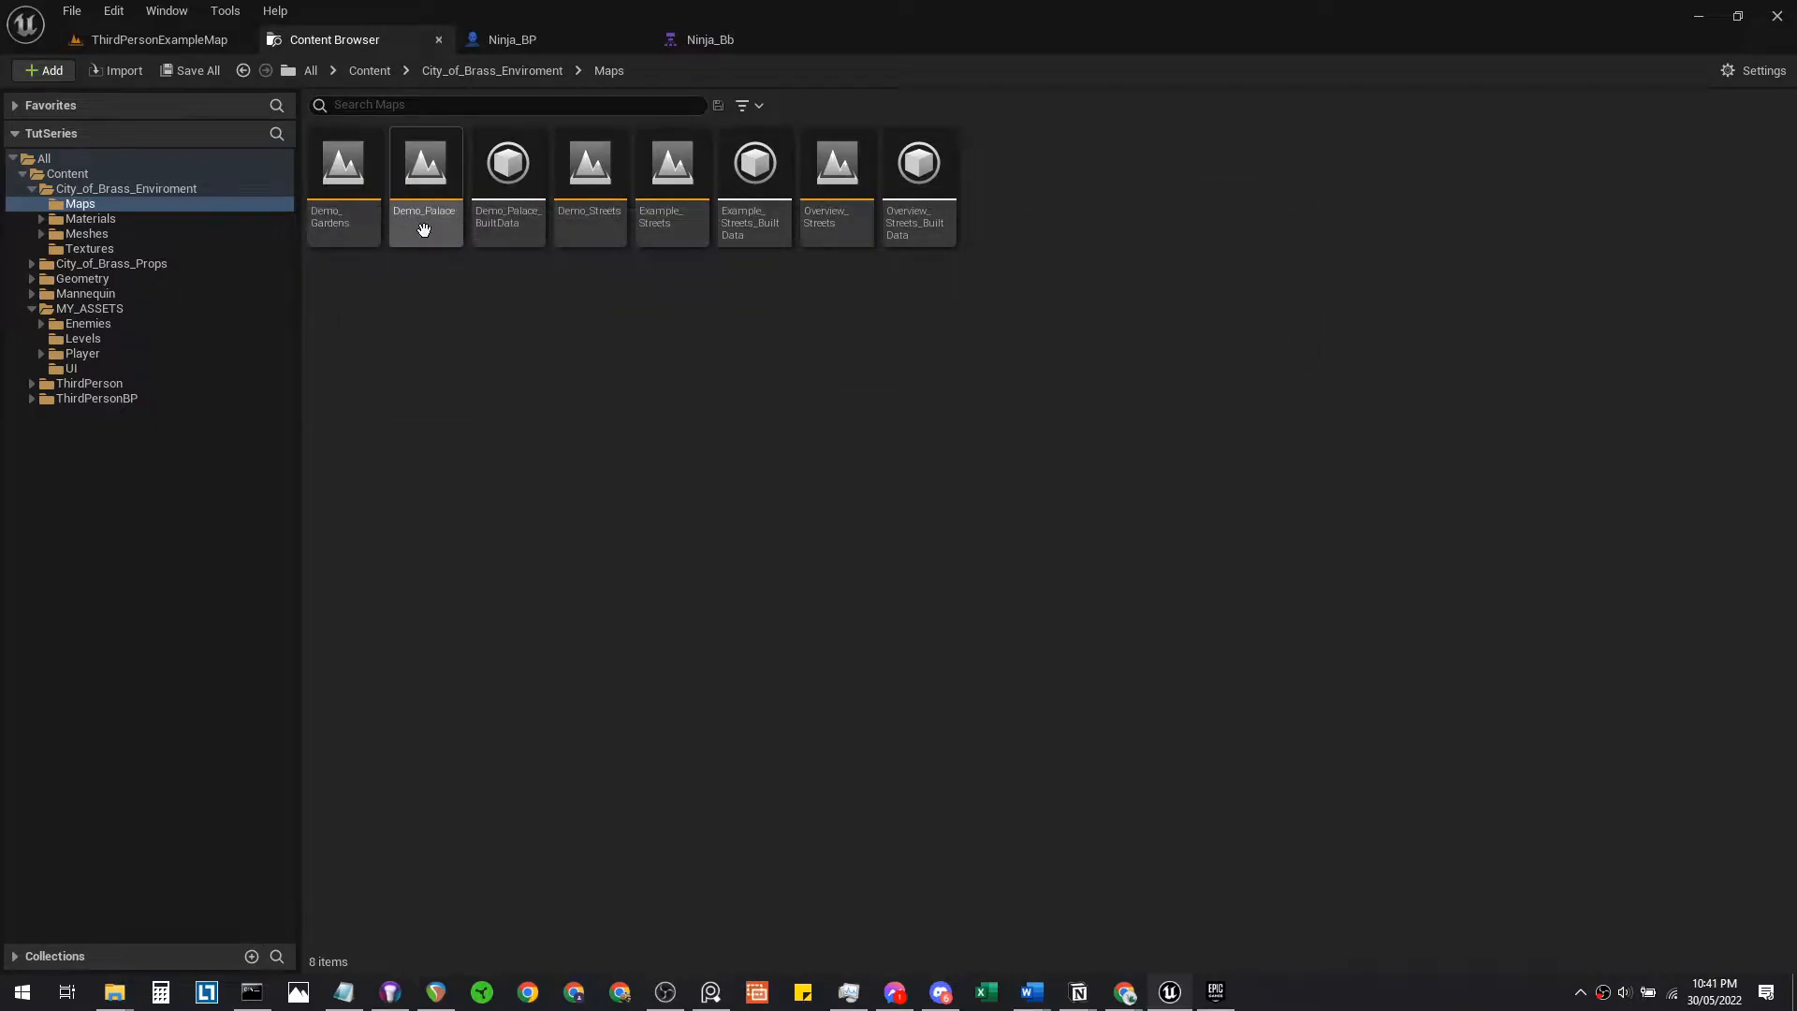
Open the Demo_Gardens level and look around its courtyard in the viewport
{"action": "double_click", "coordinate": [357, 218]}
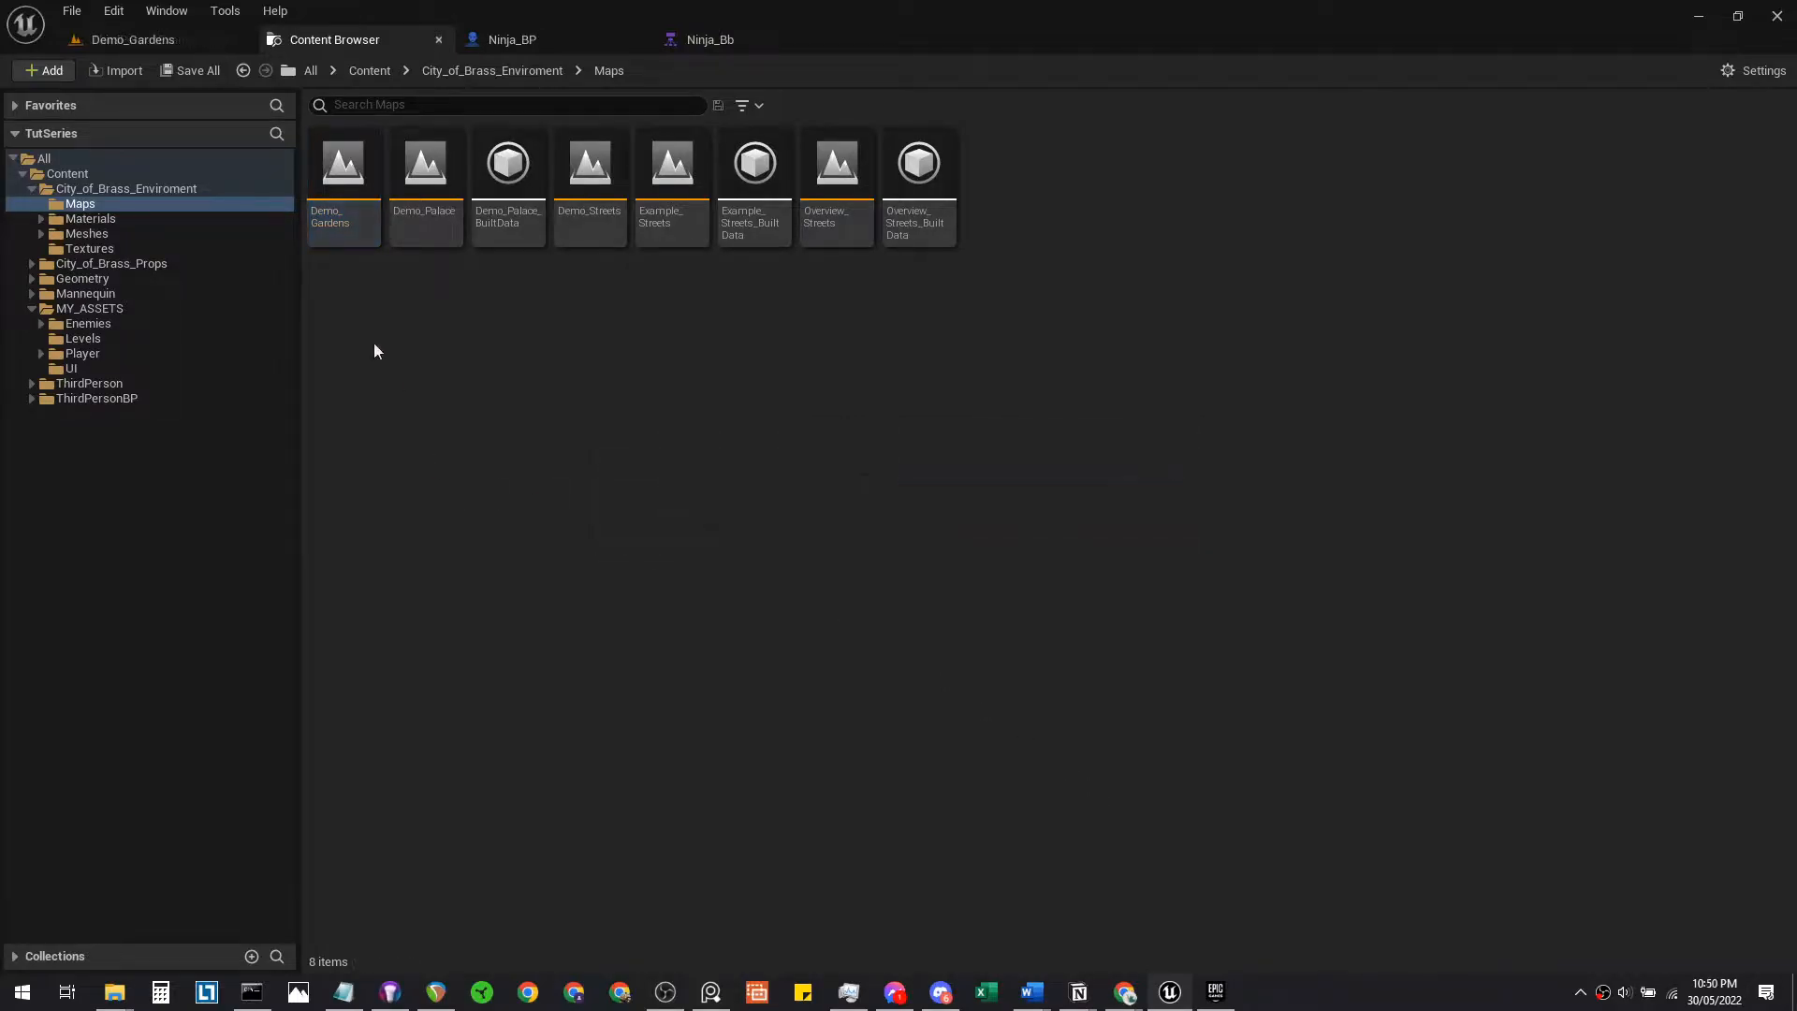
{"action": "left_click", "coordinate": [212, 47]}
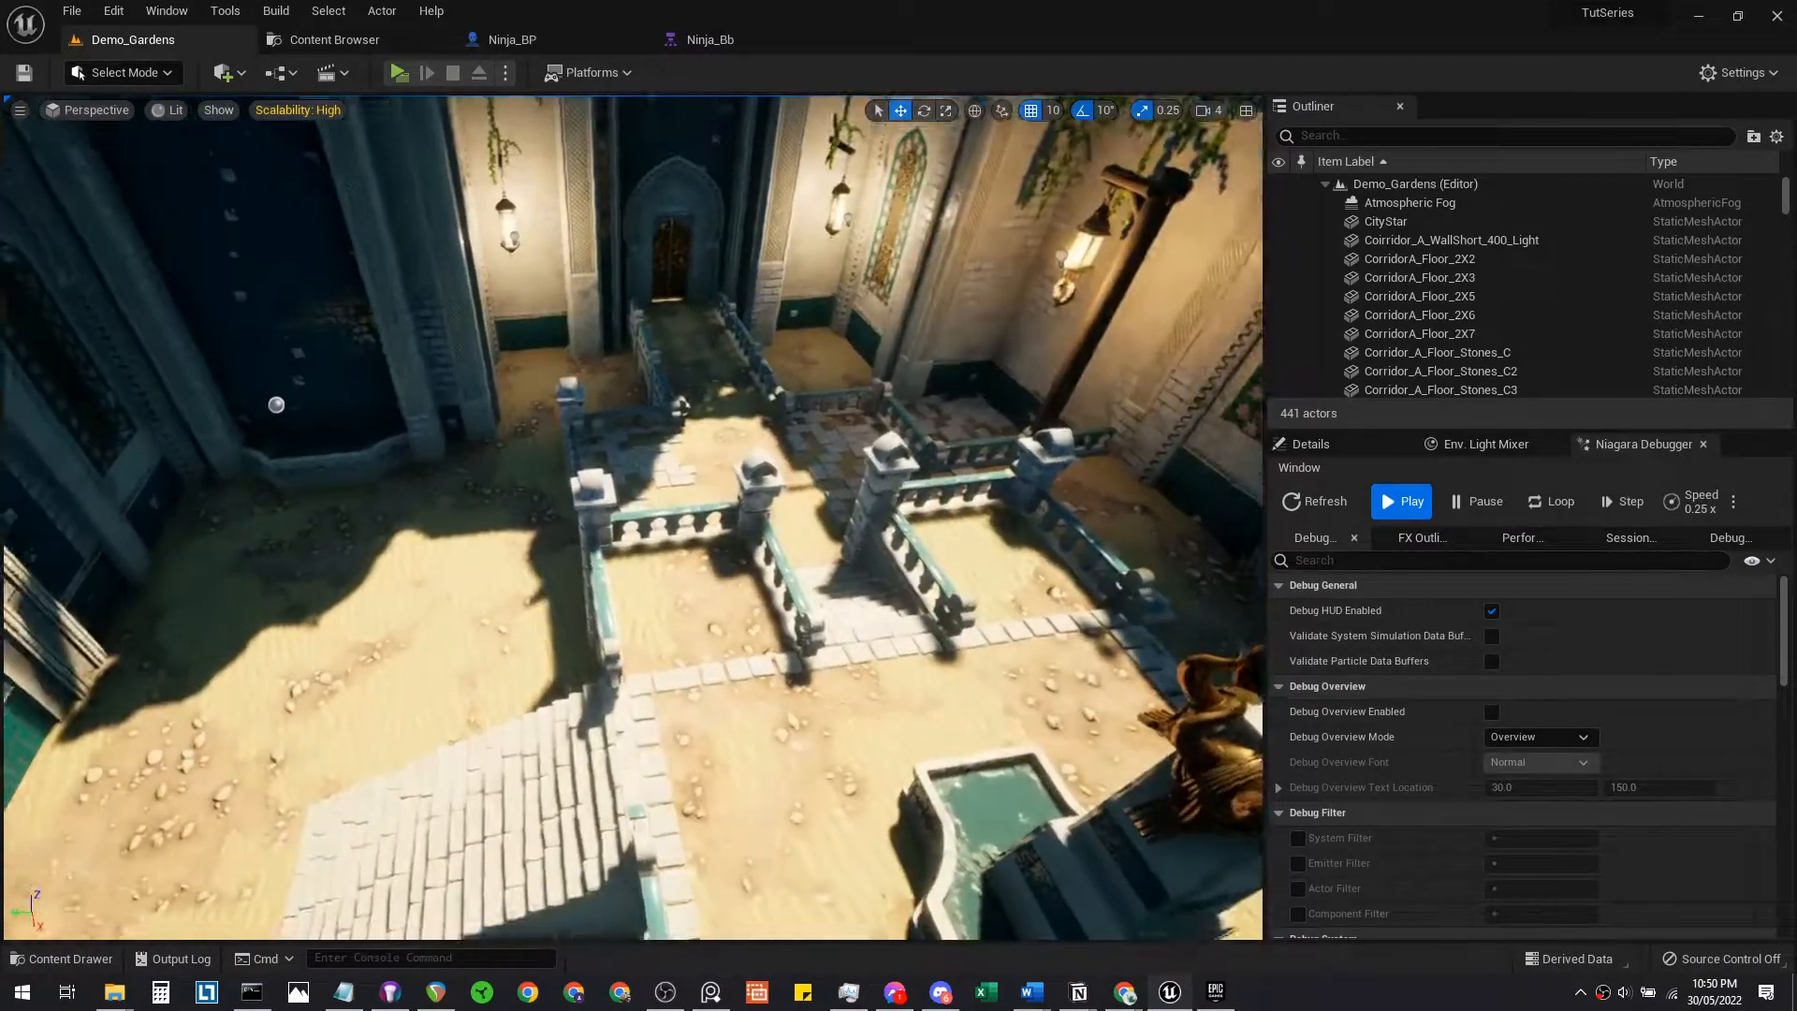
{"action": "right_click_drag", "start_coordinate": [633, 518], "coordinate": [852, 421]}
{"action": "left_click", "coordinate": [324, 114]}
{"action": "right_click_drag", "start_coordinate": [562, 421], "coordinate": [319, 412]}
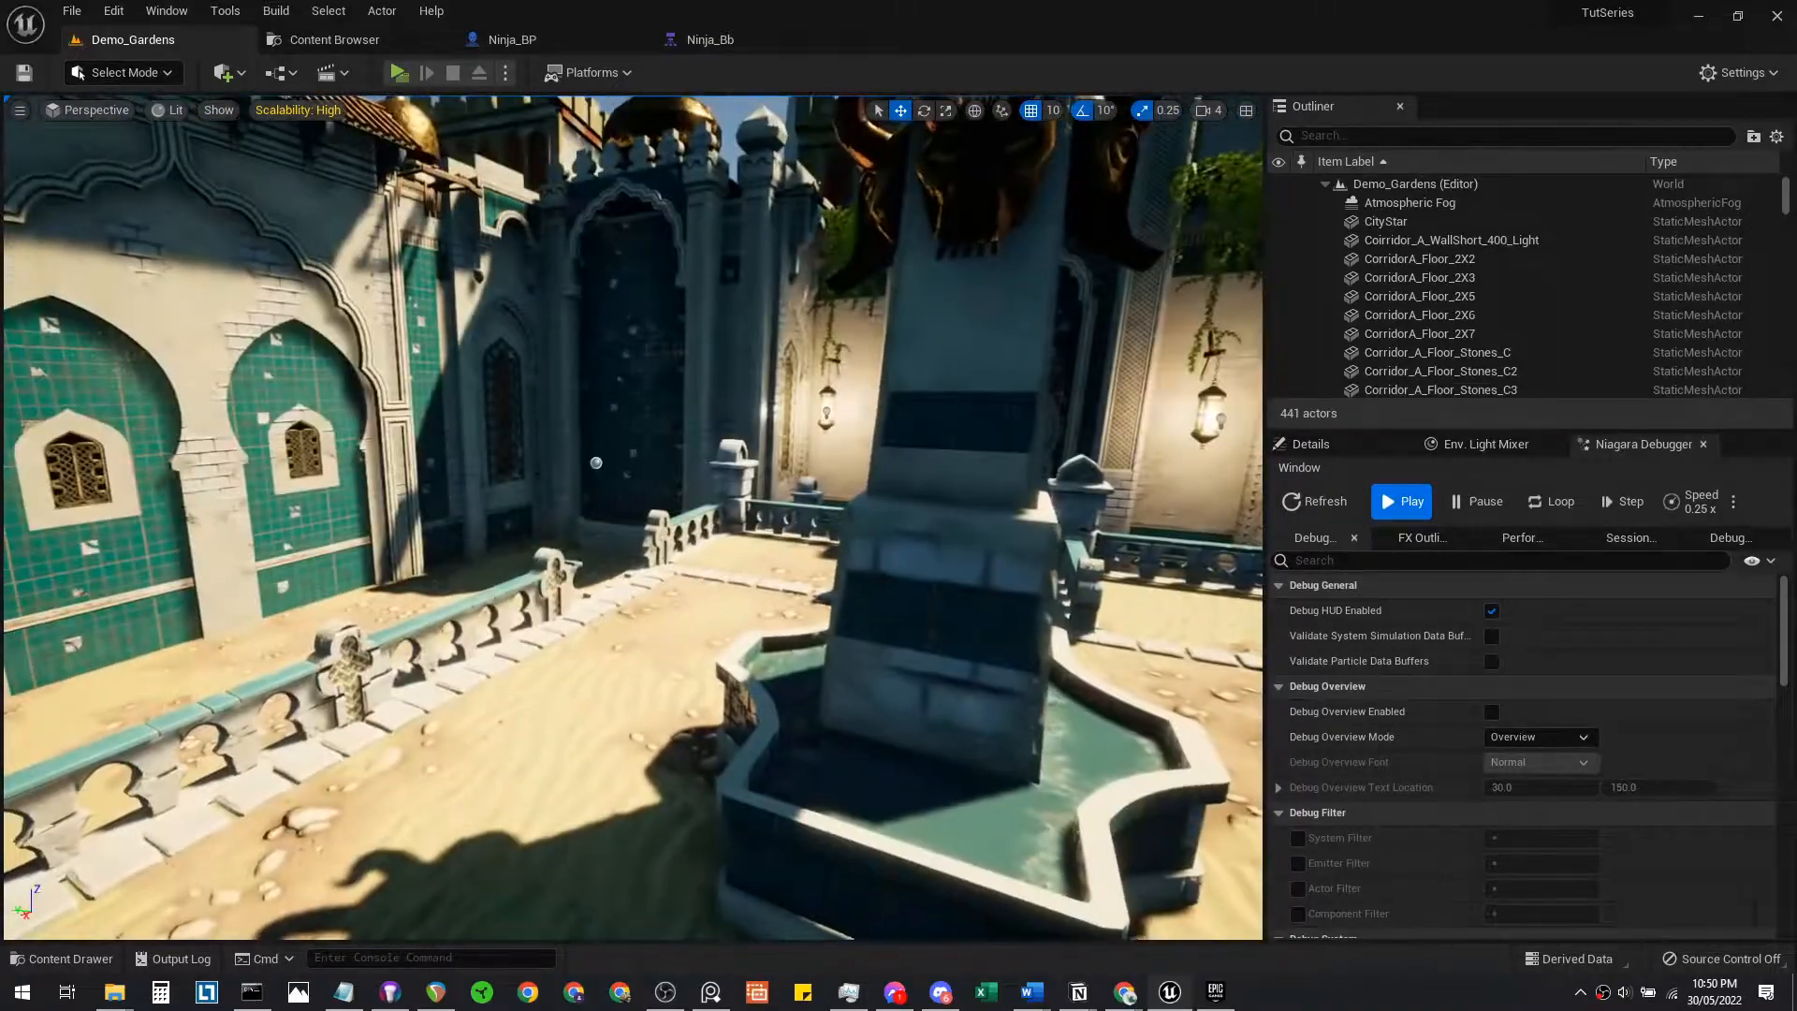
Inspect individual meshes of the gardens level, selecting the horned fountain, the star floor emblem and the stone railings
{"action": "left_click", "coordinate": [936, 561]}
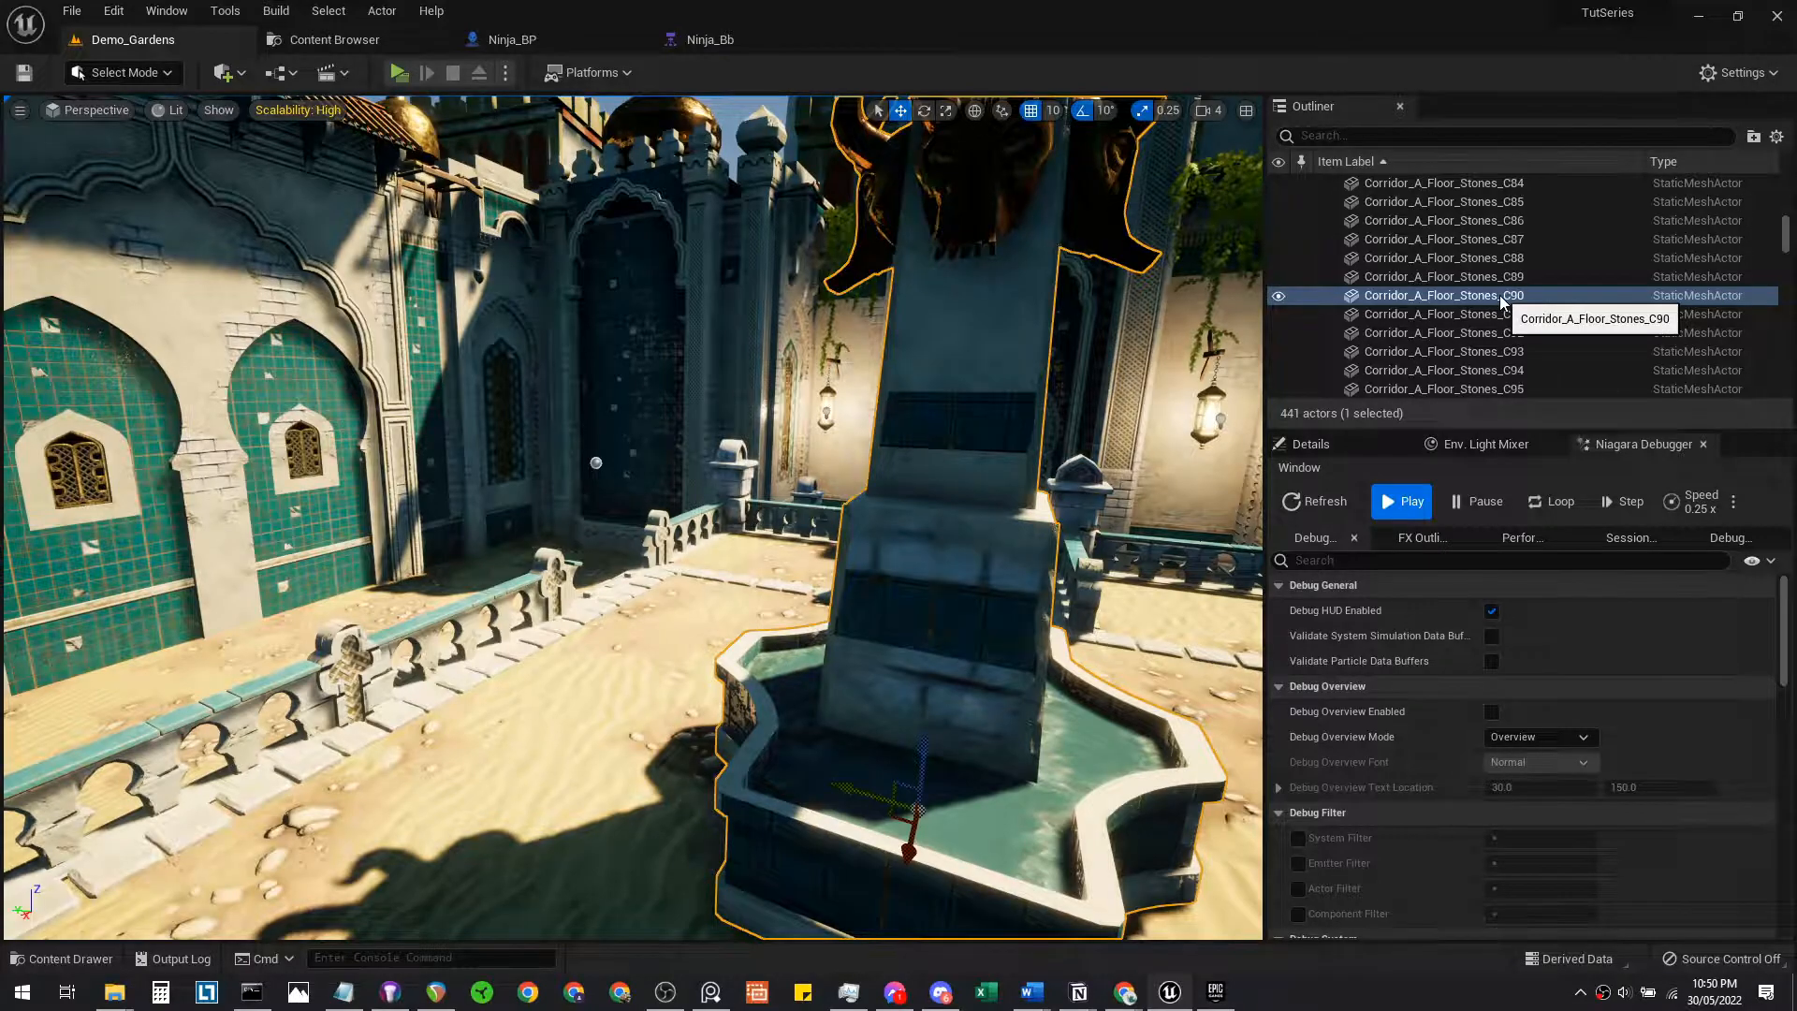
{"action": "right_click_drag", "start_coordinate": [791, 414], "coordinate": [898, 440]}
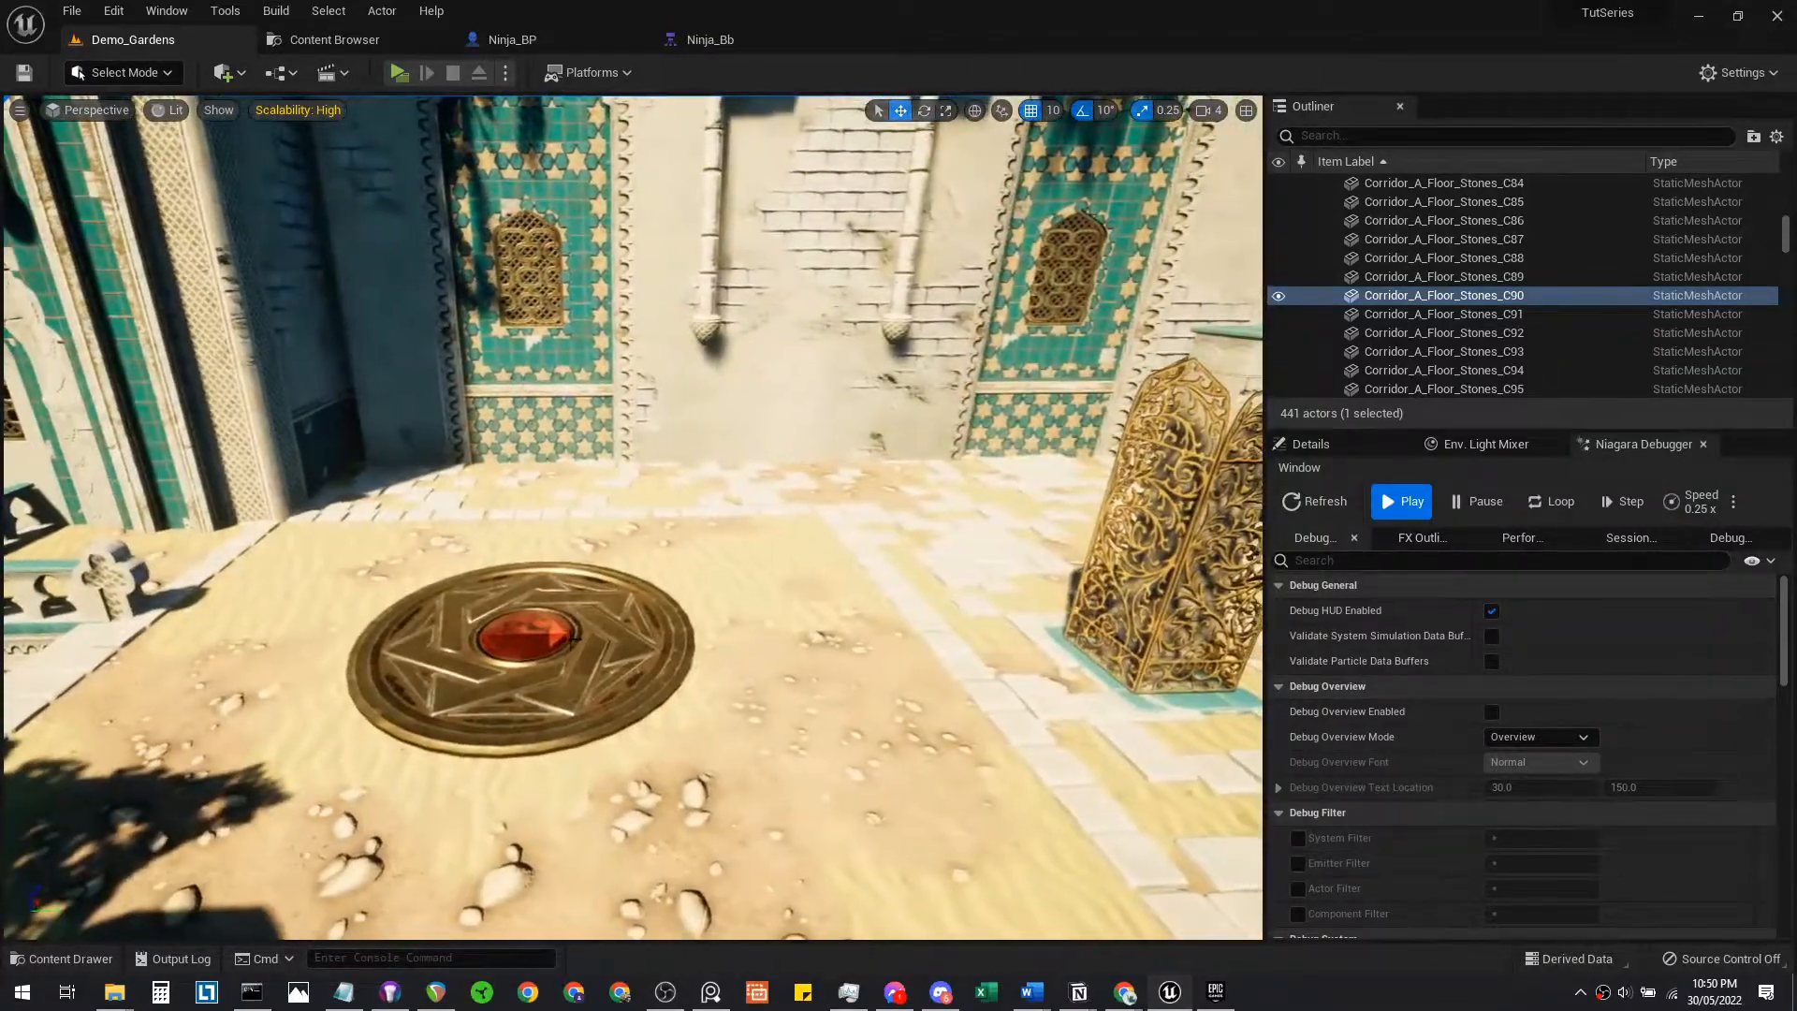
{"action": "left_click", "coordinate": [569, 640]}
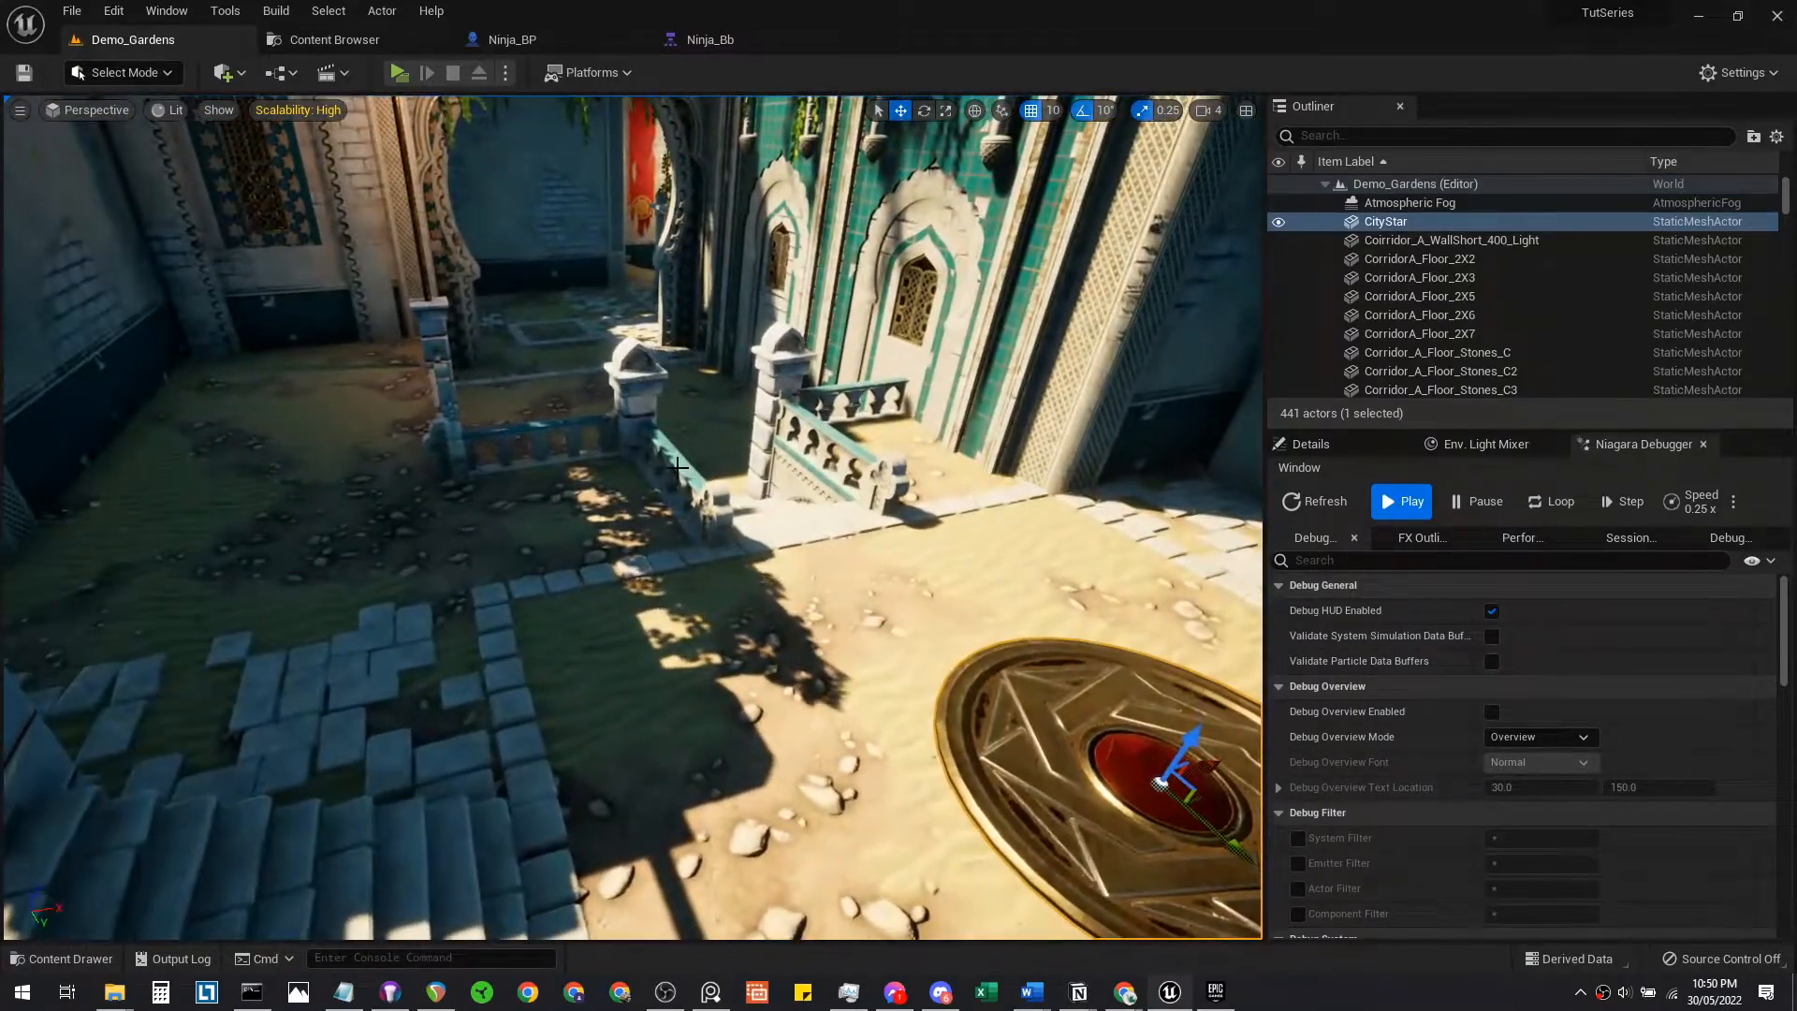
{"action": "left_click", "coordinate": [678, 468]}
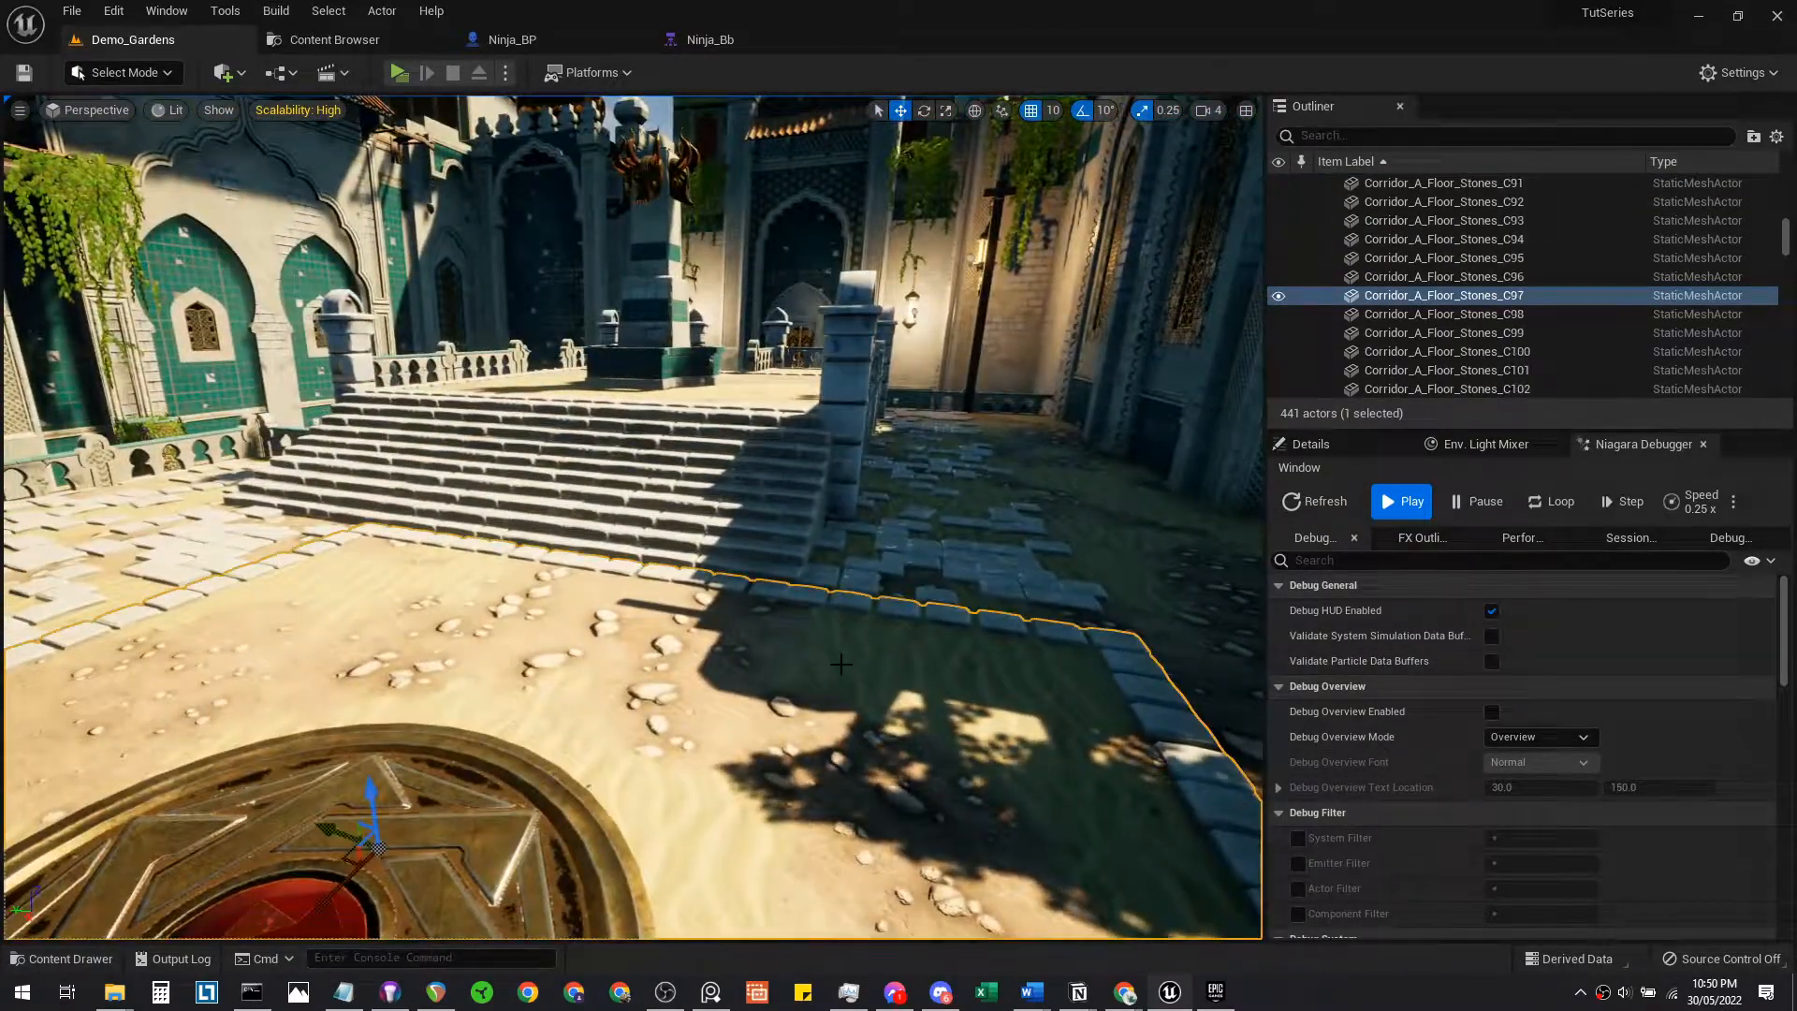
{"action": "right_click_drag", "start_coordinate": [902, 690], "coordinate": [1114, 690]}
{"action": "left_click", "coordinate": [902, 690]}
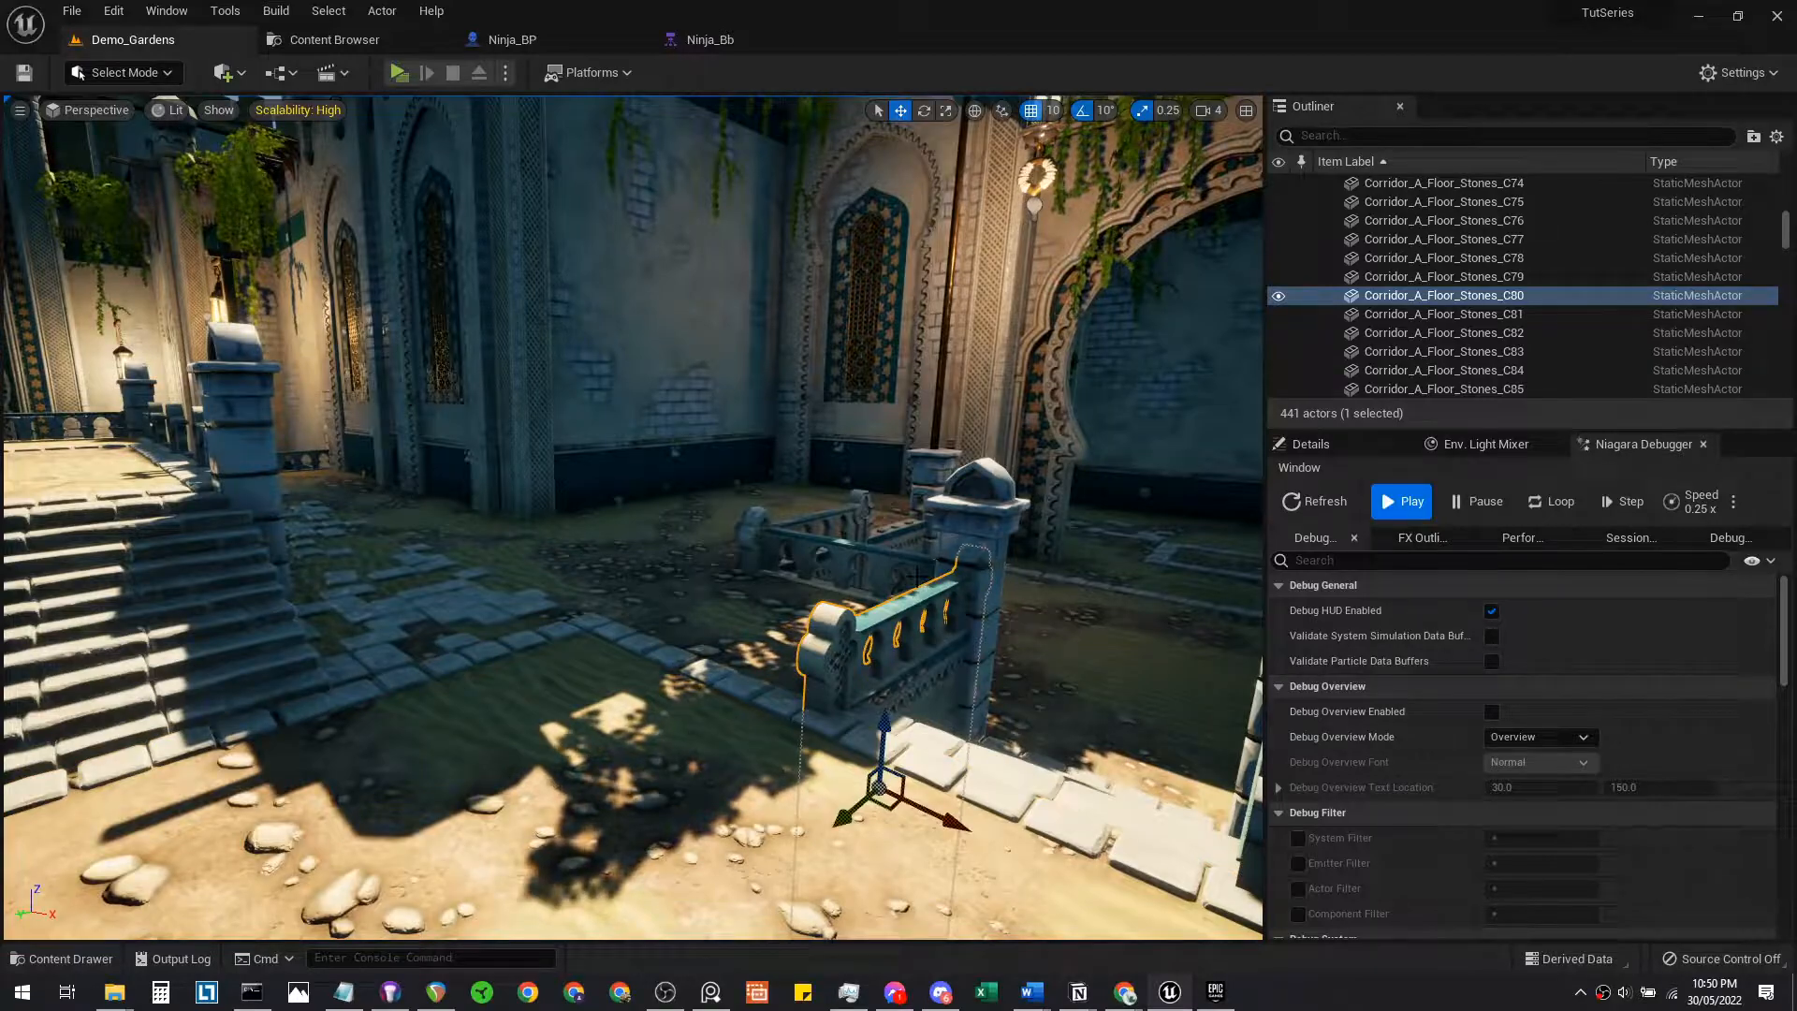
{"action": "left_click", "coordinate": [867, 545]}
{"action": "left_click", "coordinate": [843, 524]}
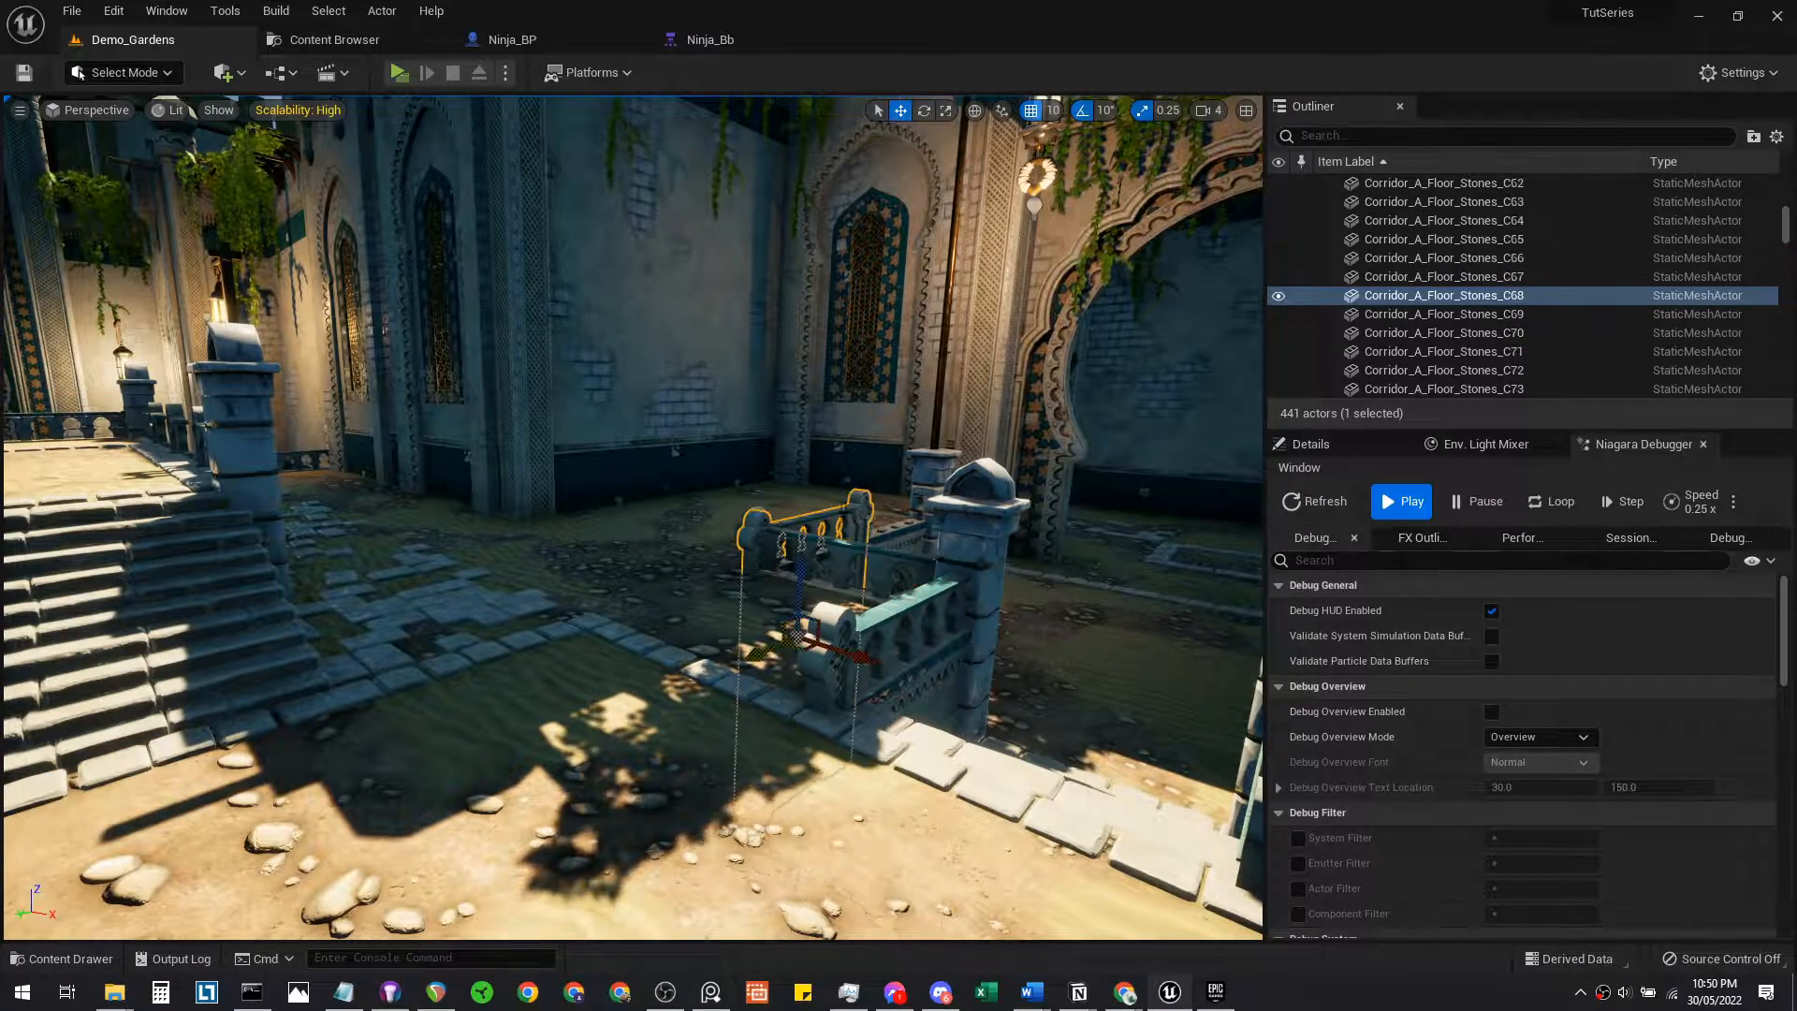
Select the horned fountain statue, focus the view on it and examine it within the courtyard
{"action": "right_click_drag", "start_coordinate": [843, 525], "coordinate": [781, 591]}
{"action": "key", "text": "w"}
{"action": "left_click", "coordinate": [656, 599]}
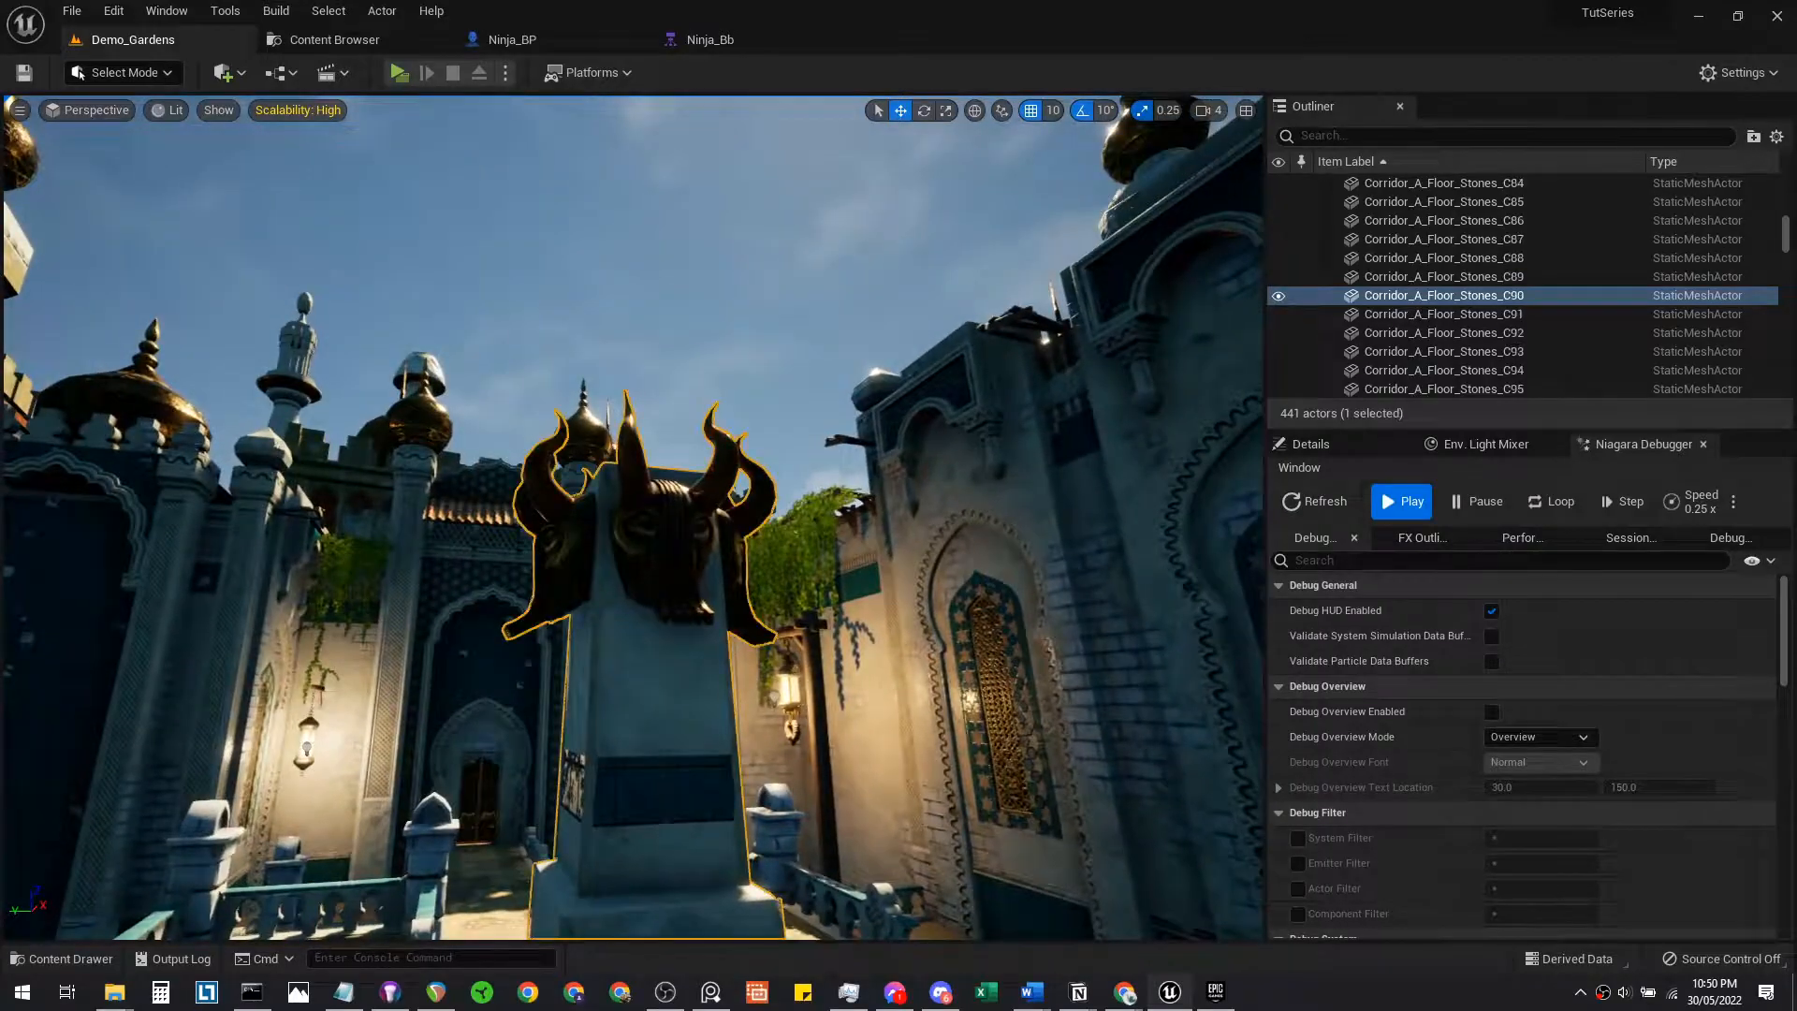
{"action": "key", "text": "f"}
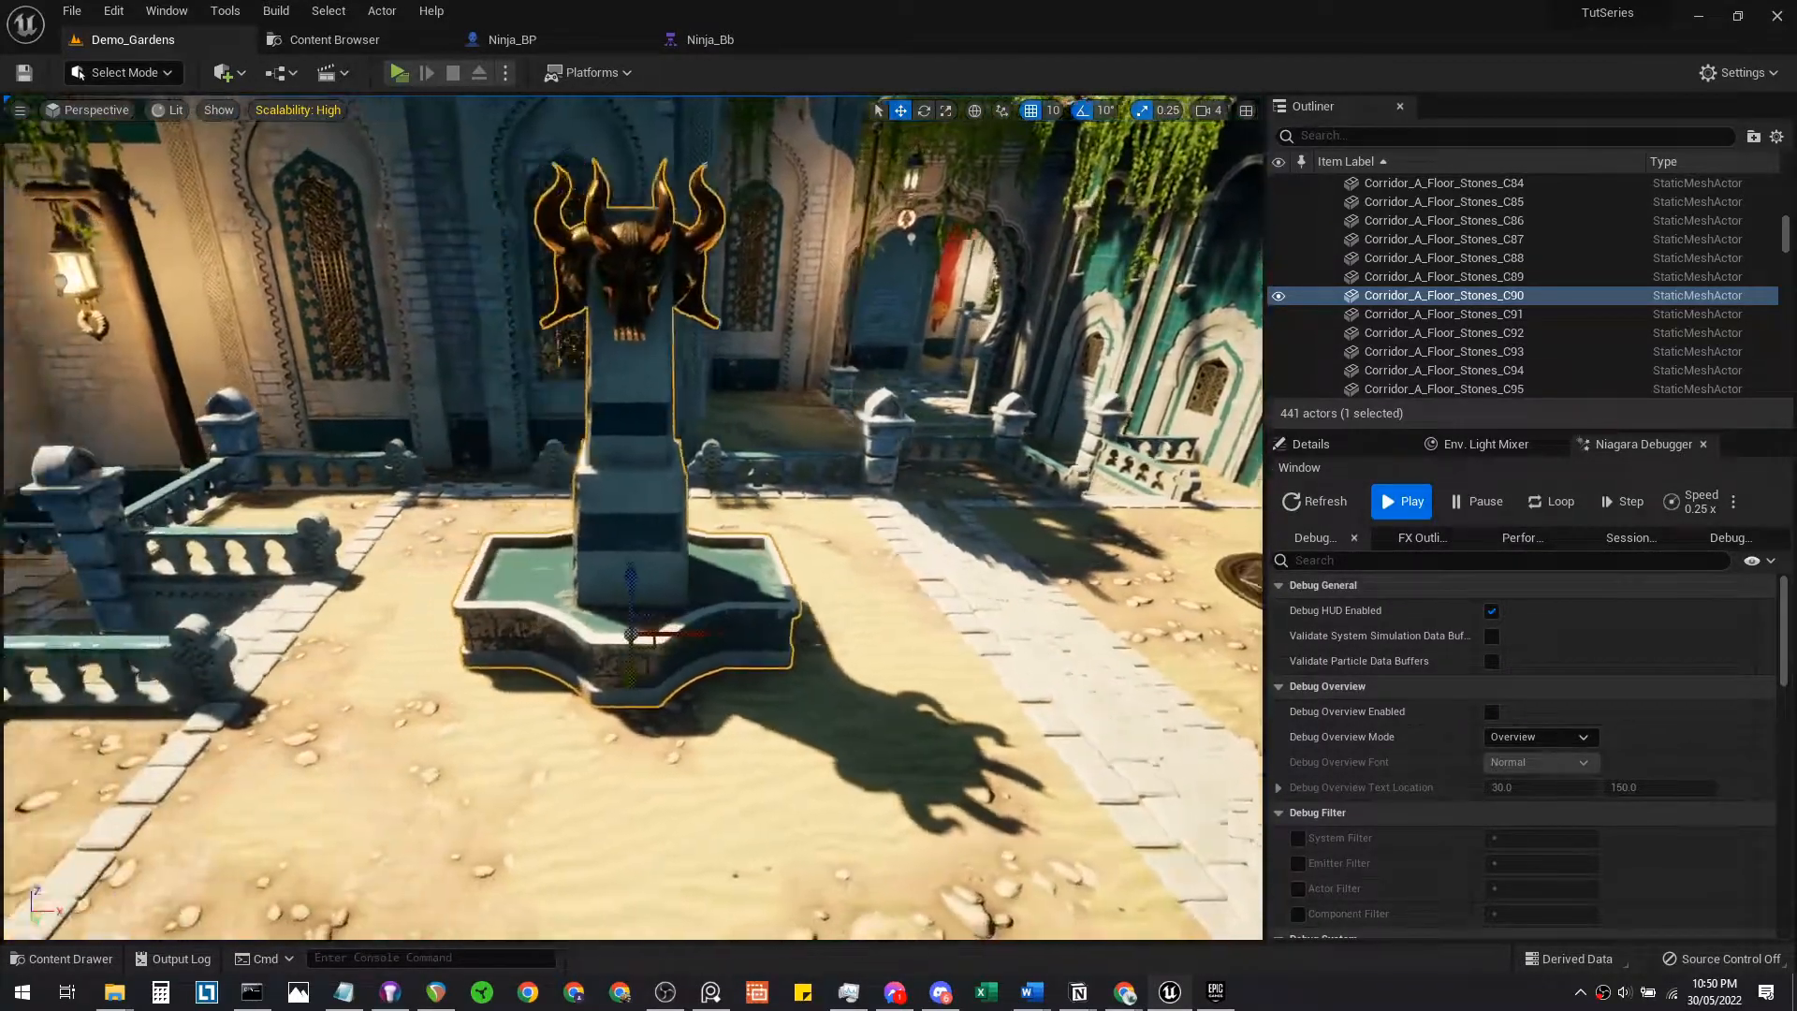
{"action": "right_click_drag", "start_coordinate": [655, 599], "coordinate": [824, 589]}
{"action": "right_click_drag", "start_coordinate": [713, 567], "coordinate": [713, 567]}
Open Content Browser 2 and dock it among the main editor tabs beside the first Content Browser
{"action": "left_click", "coordinate": [365, 39]}
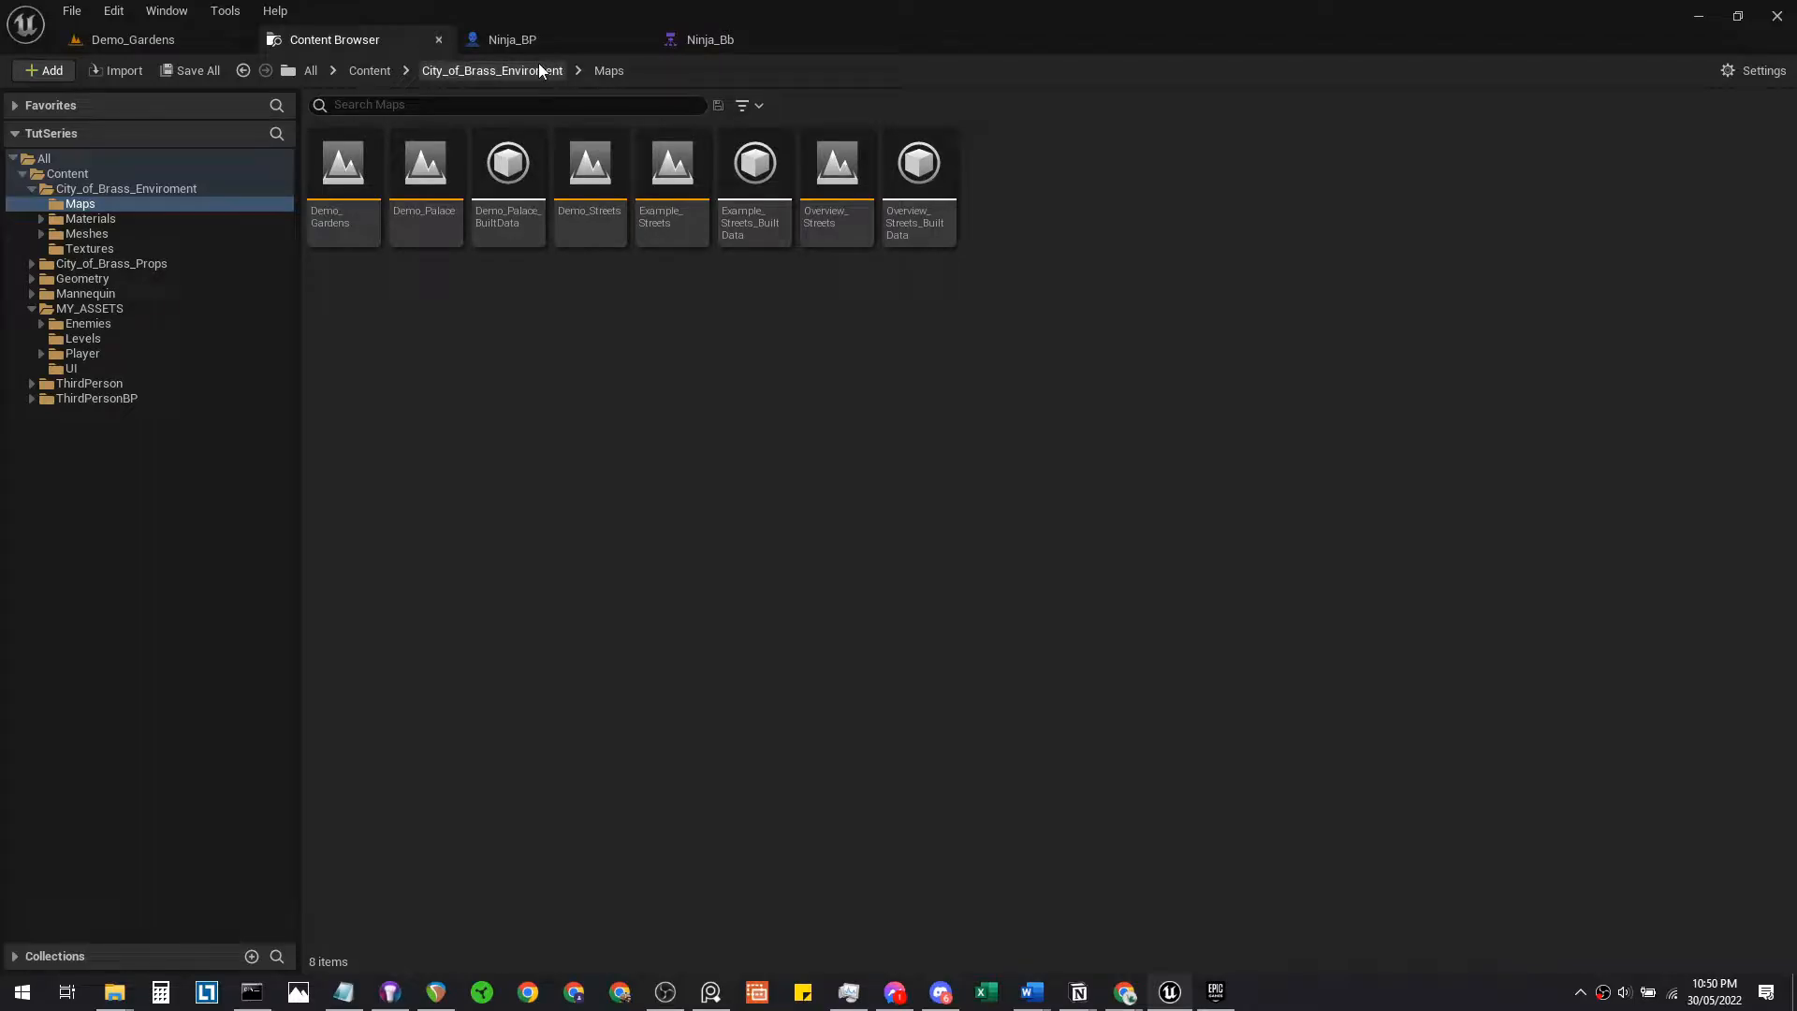
{"action": "left_click", "coordinate": [157, 38]}
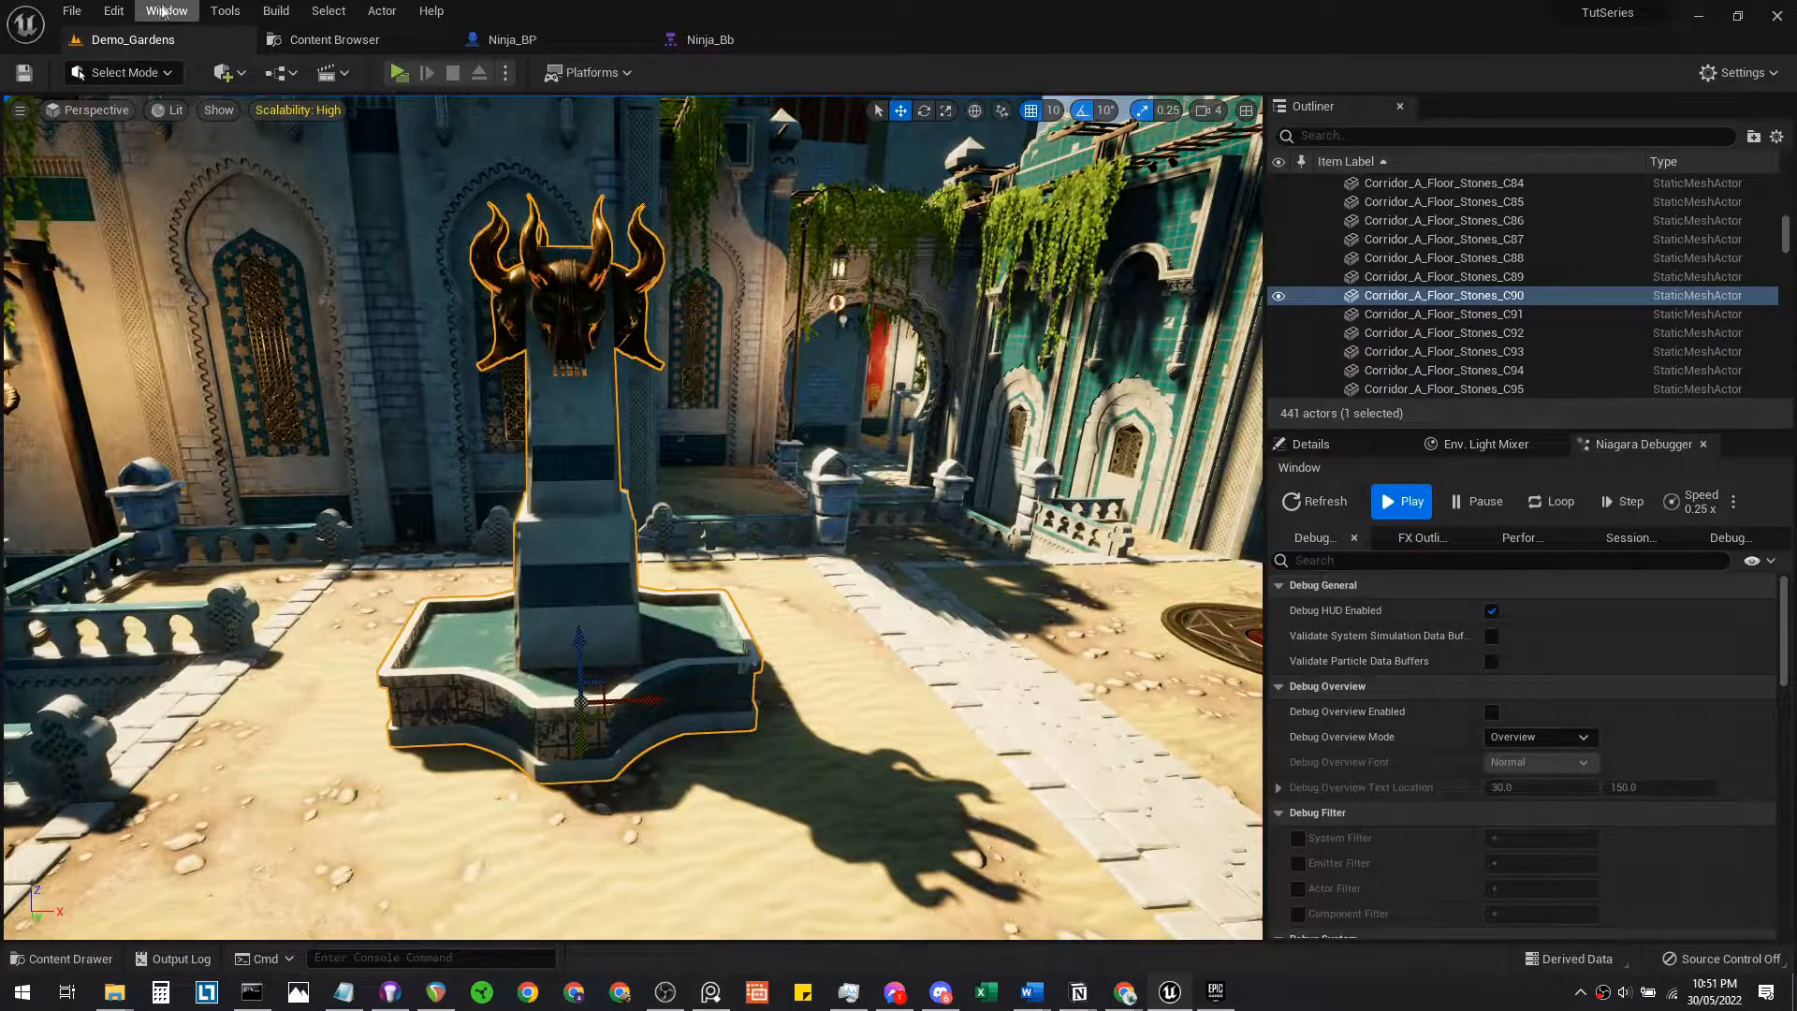
{"action": "mouse_move", "coordinate": [221, 81]}
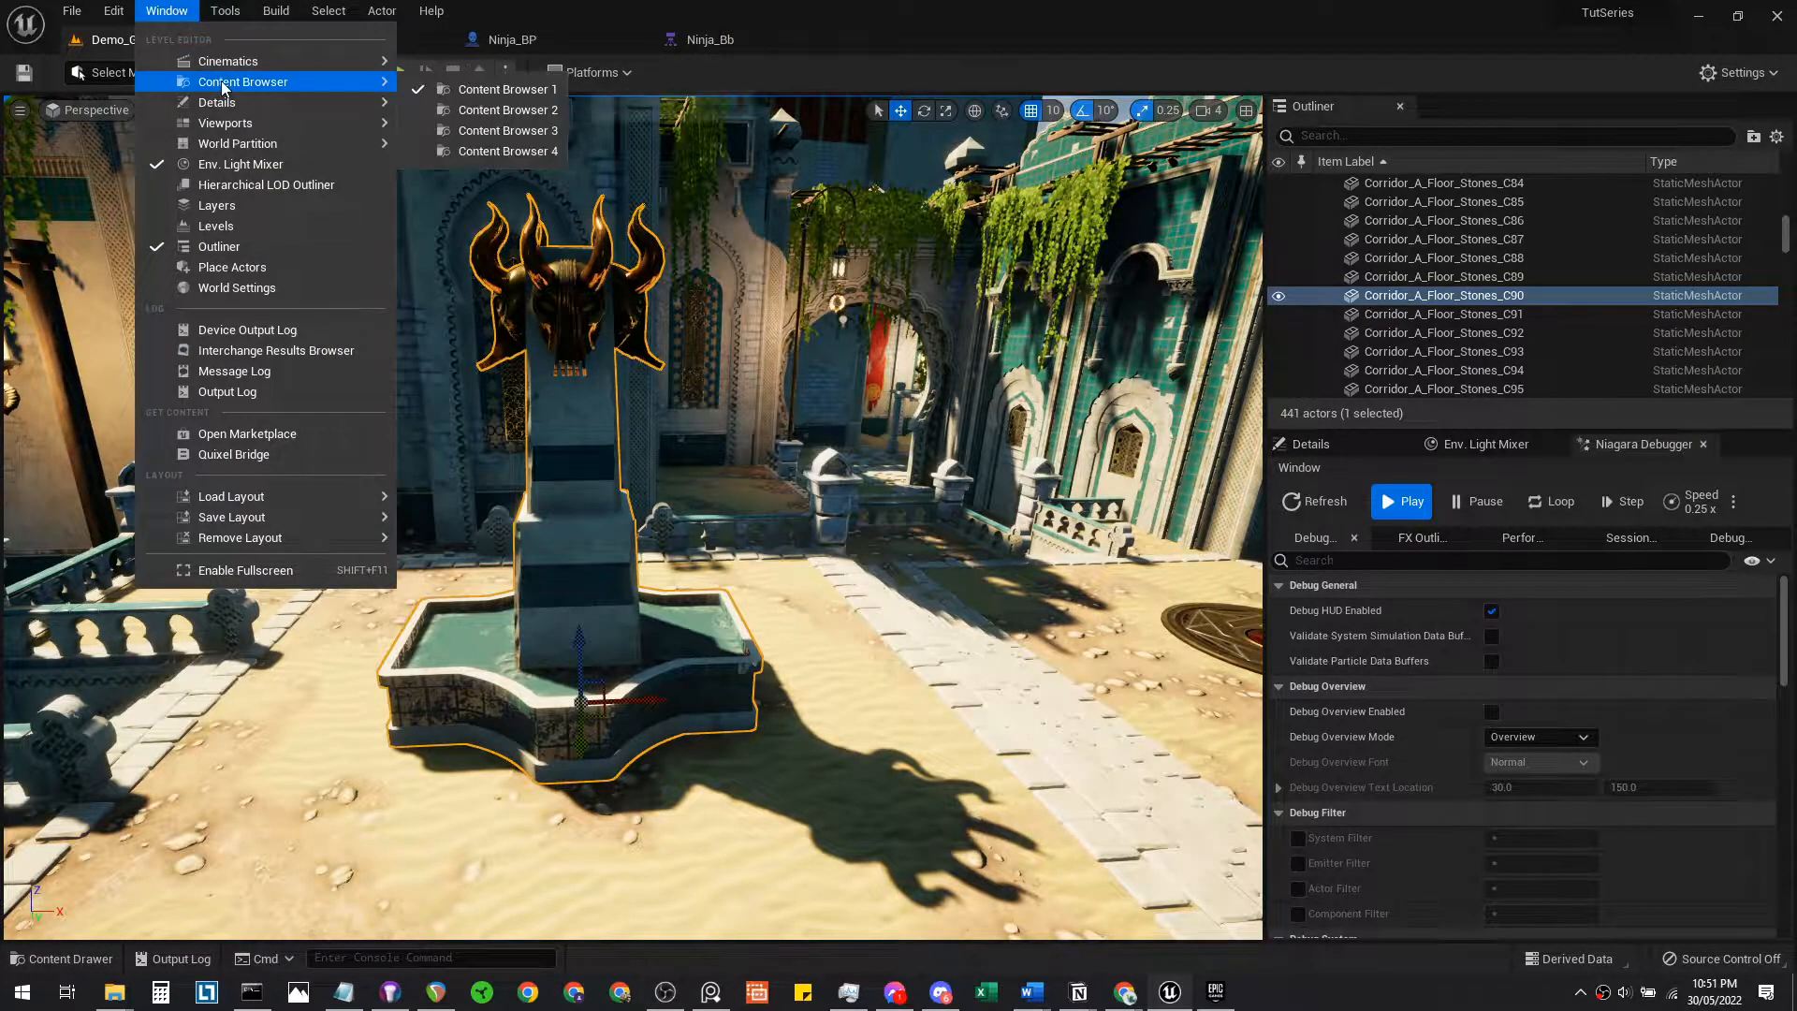
{"action": "left_click", "coordinate": [487, 109]}
{"action": "left_click_drag", "start_coordinate": [585, 225], "coordinate": [513, 39]}
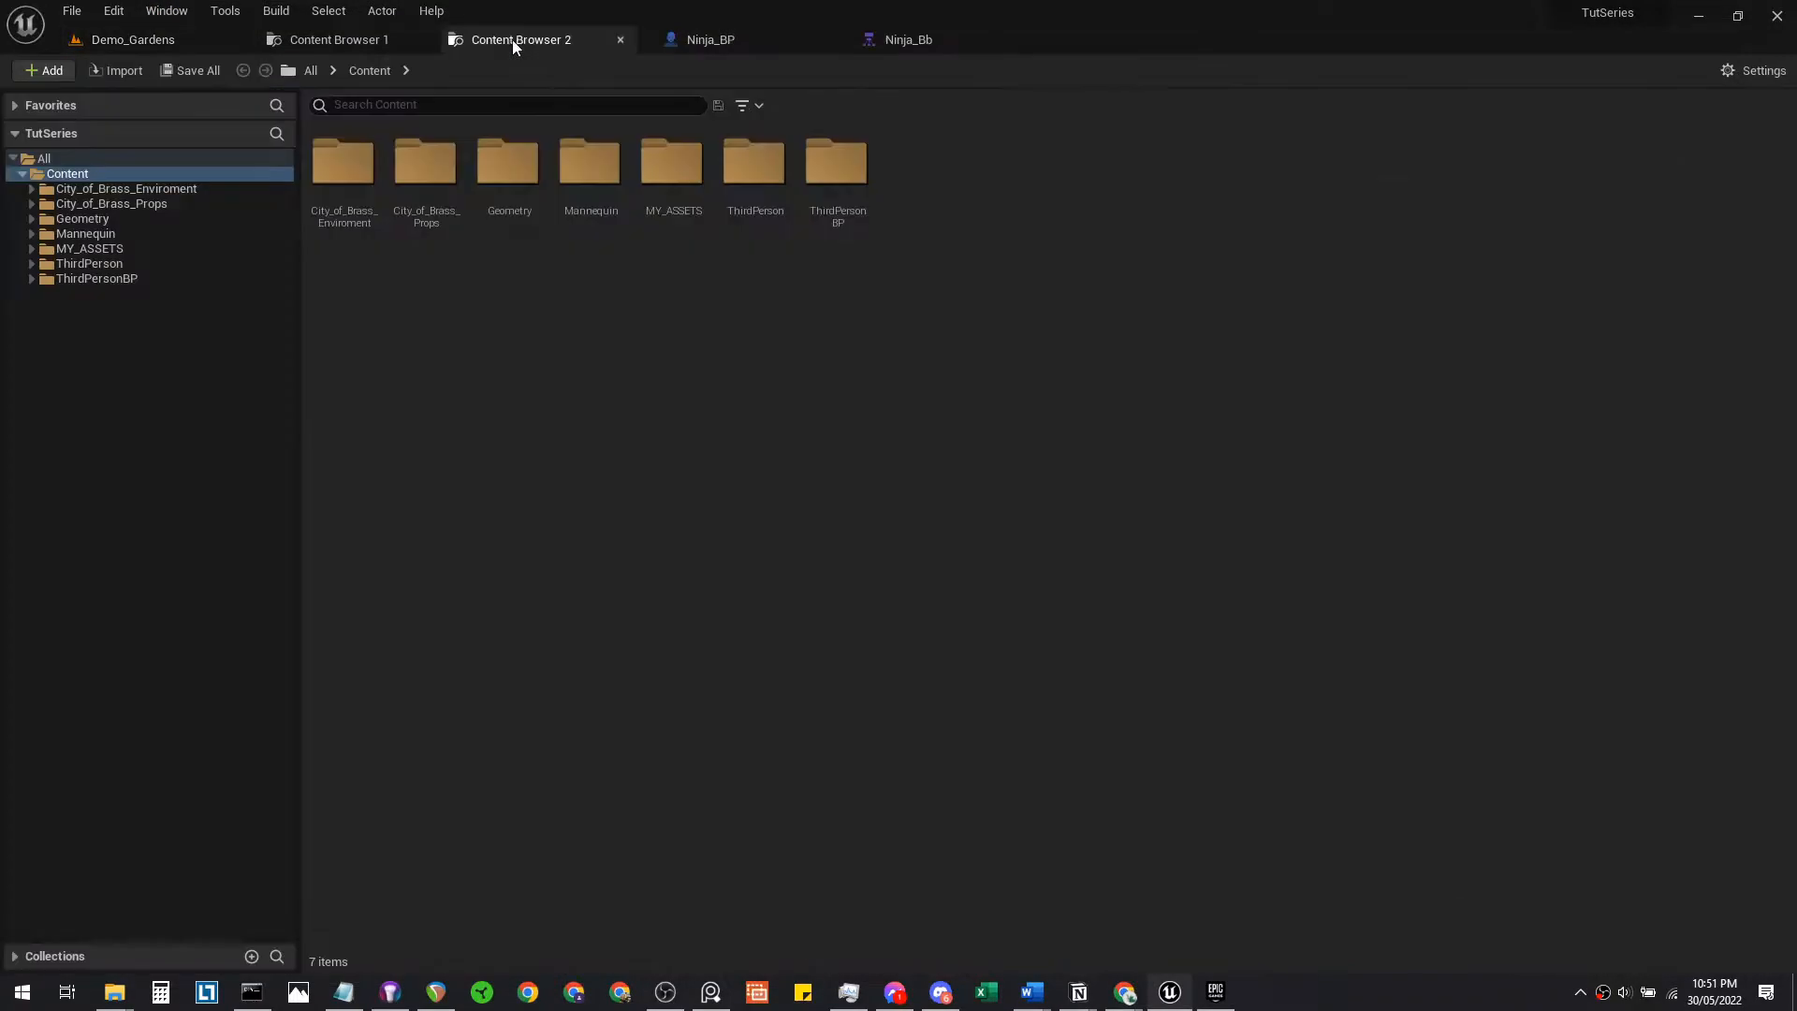
Open the ThirdPersonExampleMap level from the Levels folder inside MY_ASSETS
{"action": "left_click", "coordinate": [664, 234]}
{"action": "left_click", "coordinate": [587, 281]}
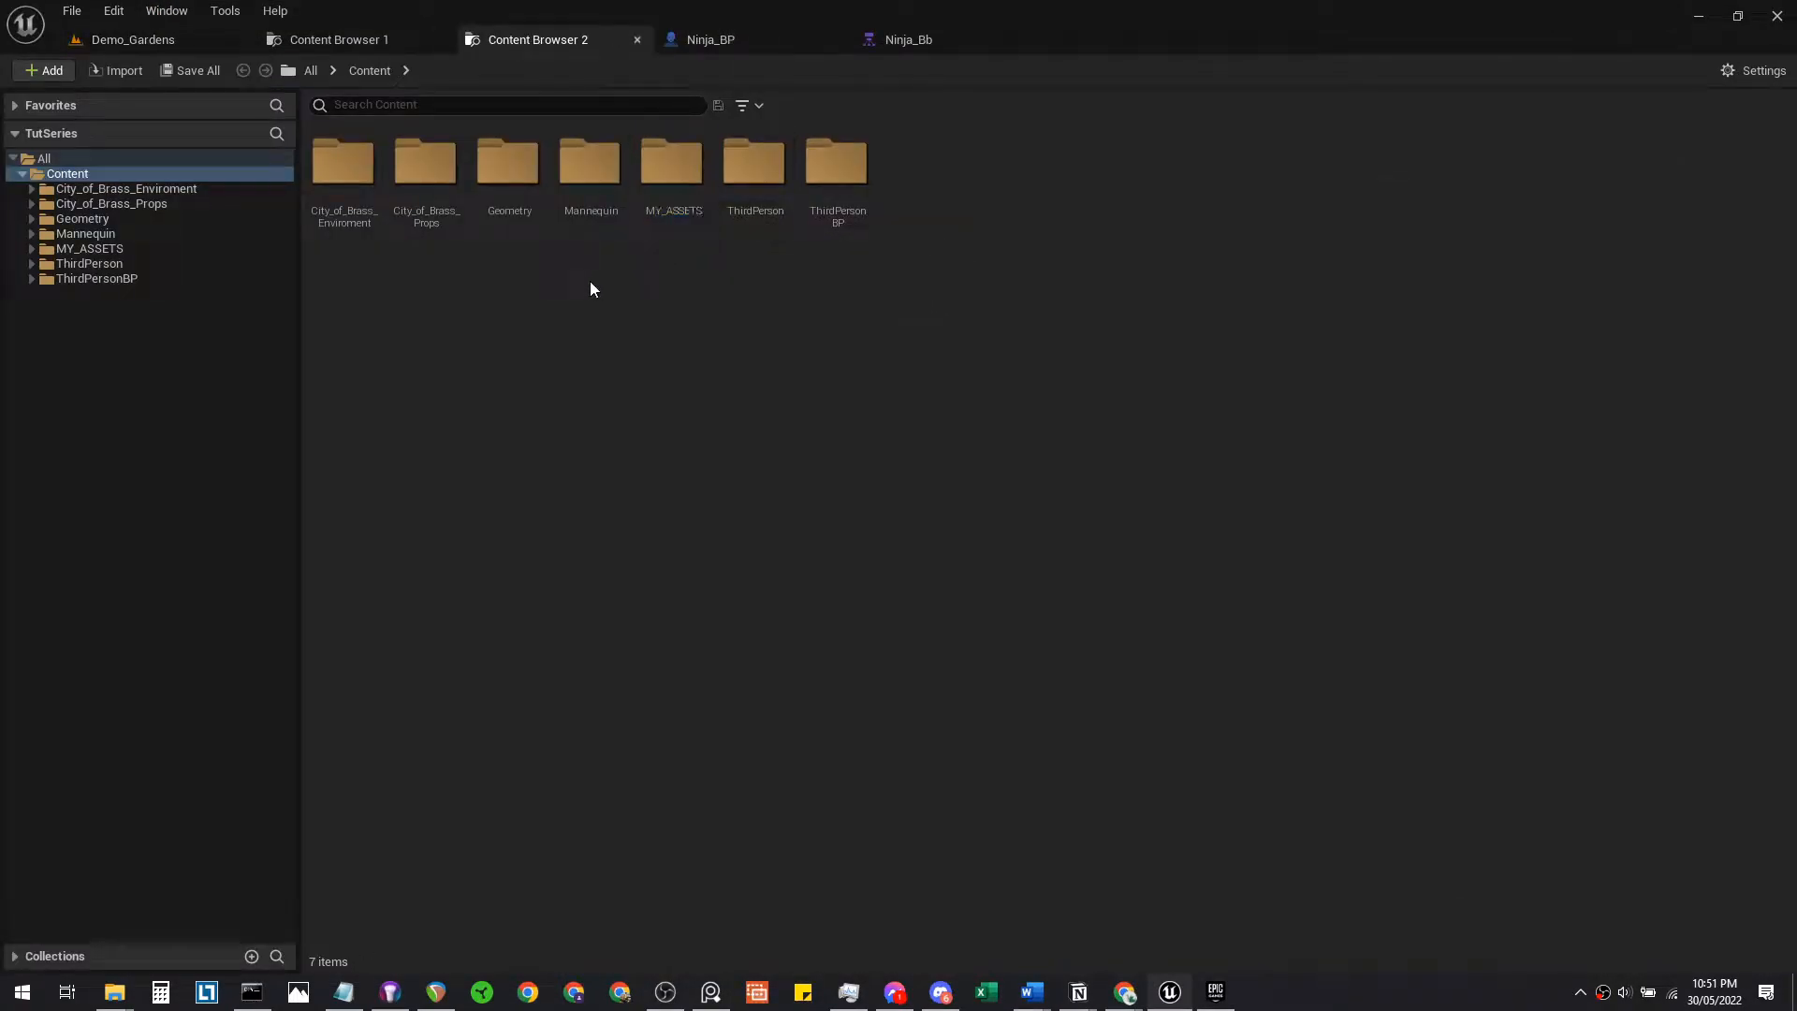
{"action": "double_click", "coordinate": [652, 208]}
{"action": "double_click", "coordinate": [417, 201]}
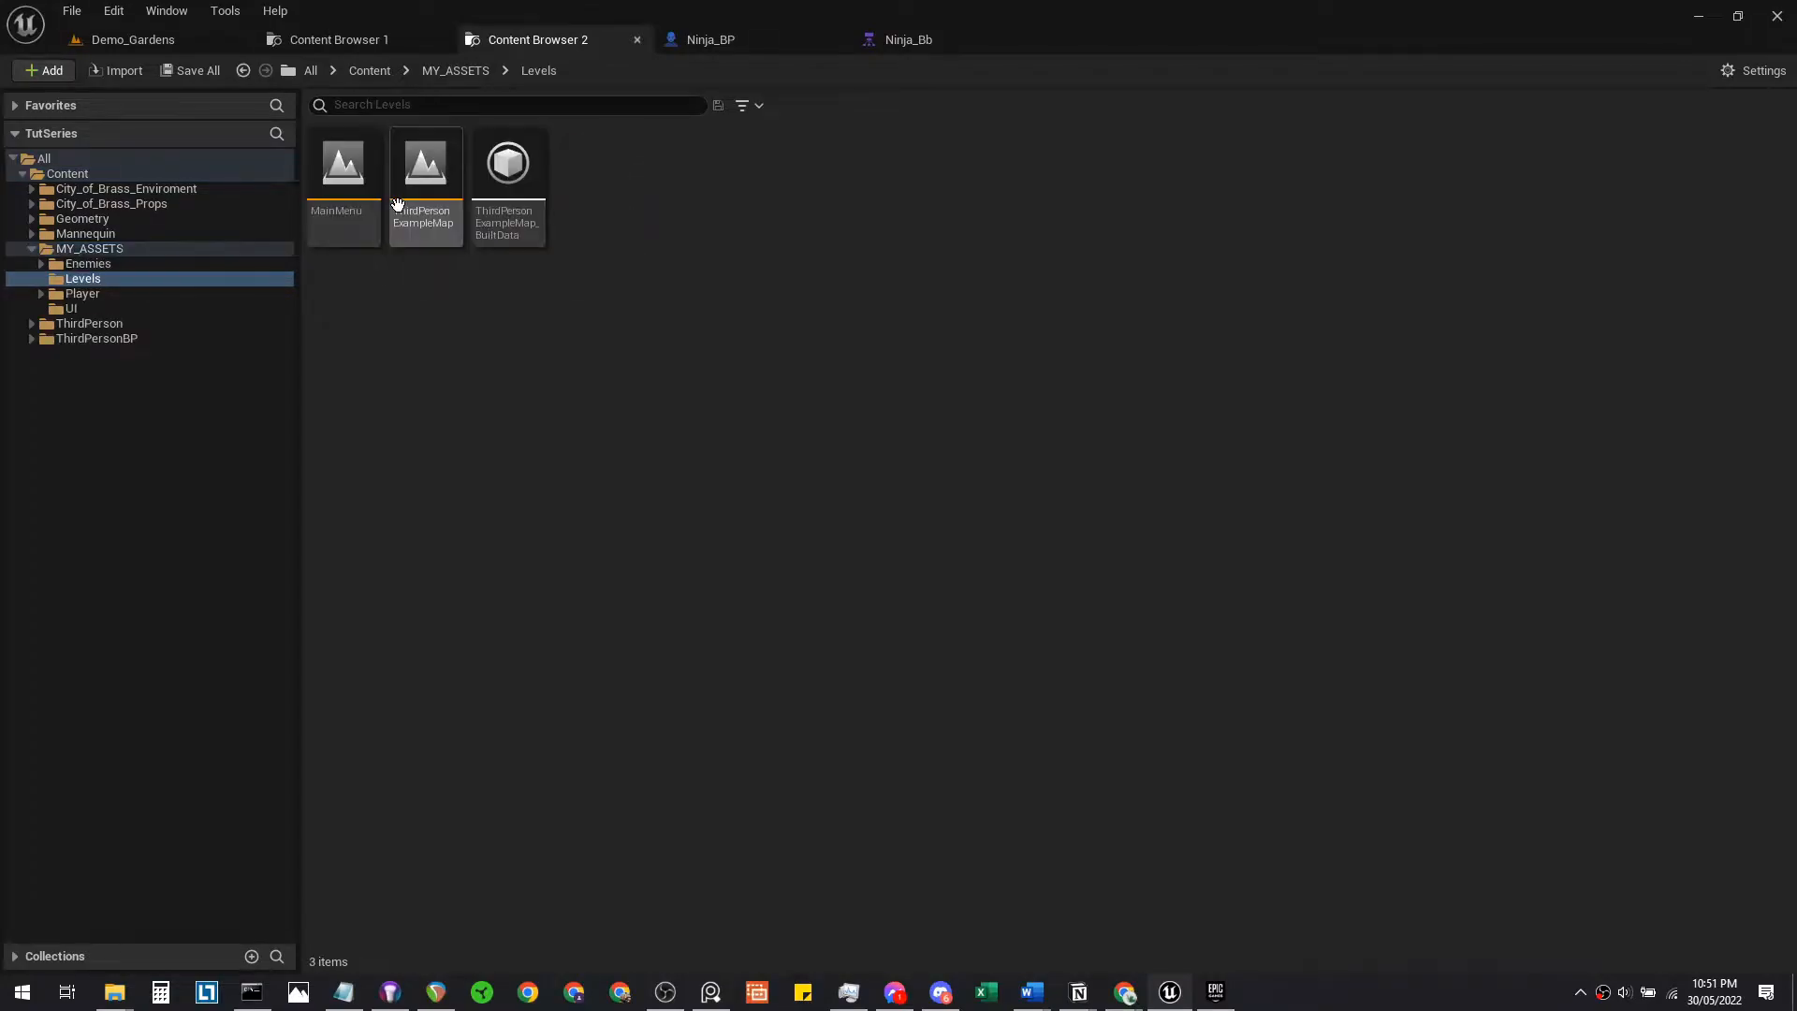
{"action": "double_click", "coordinate": [423, 227]}
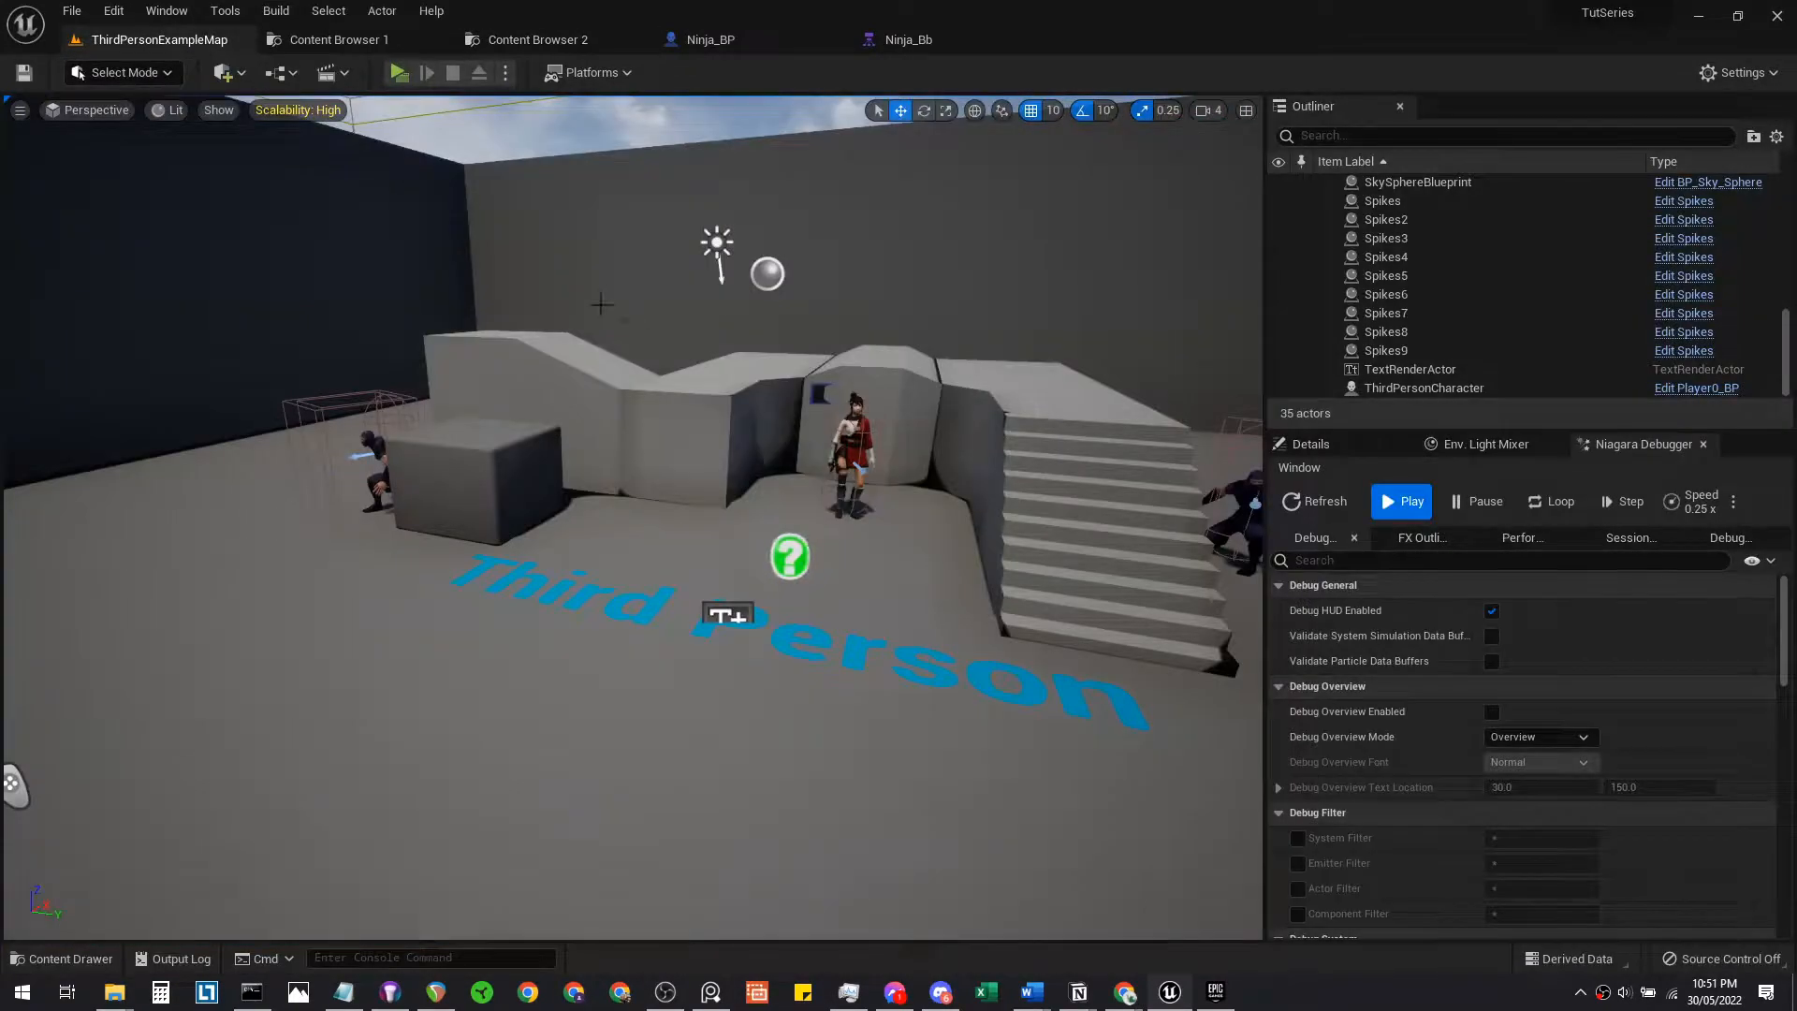
Browse the Meshes folder of City_of_Brass_Enviroment in Content Browser 1, checking its Backgound and City_Walls subfolders
{"action": "left_click", "coordinate": [515, 39]}
{"action": "left_click", "coordinate": [361, 39]}
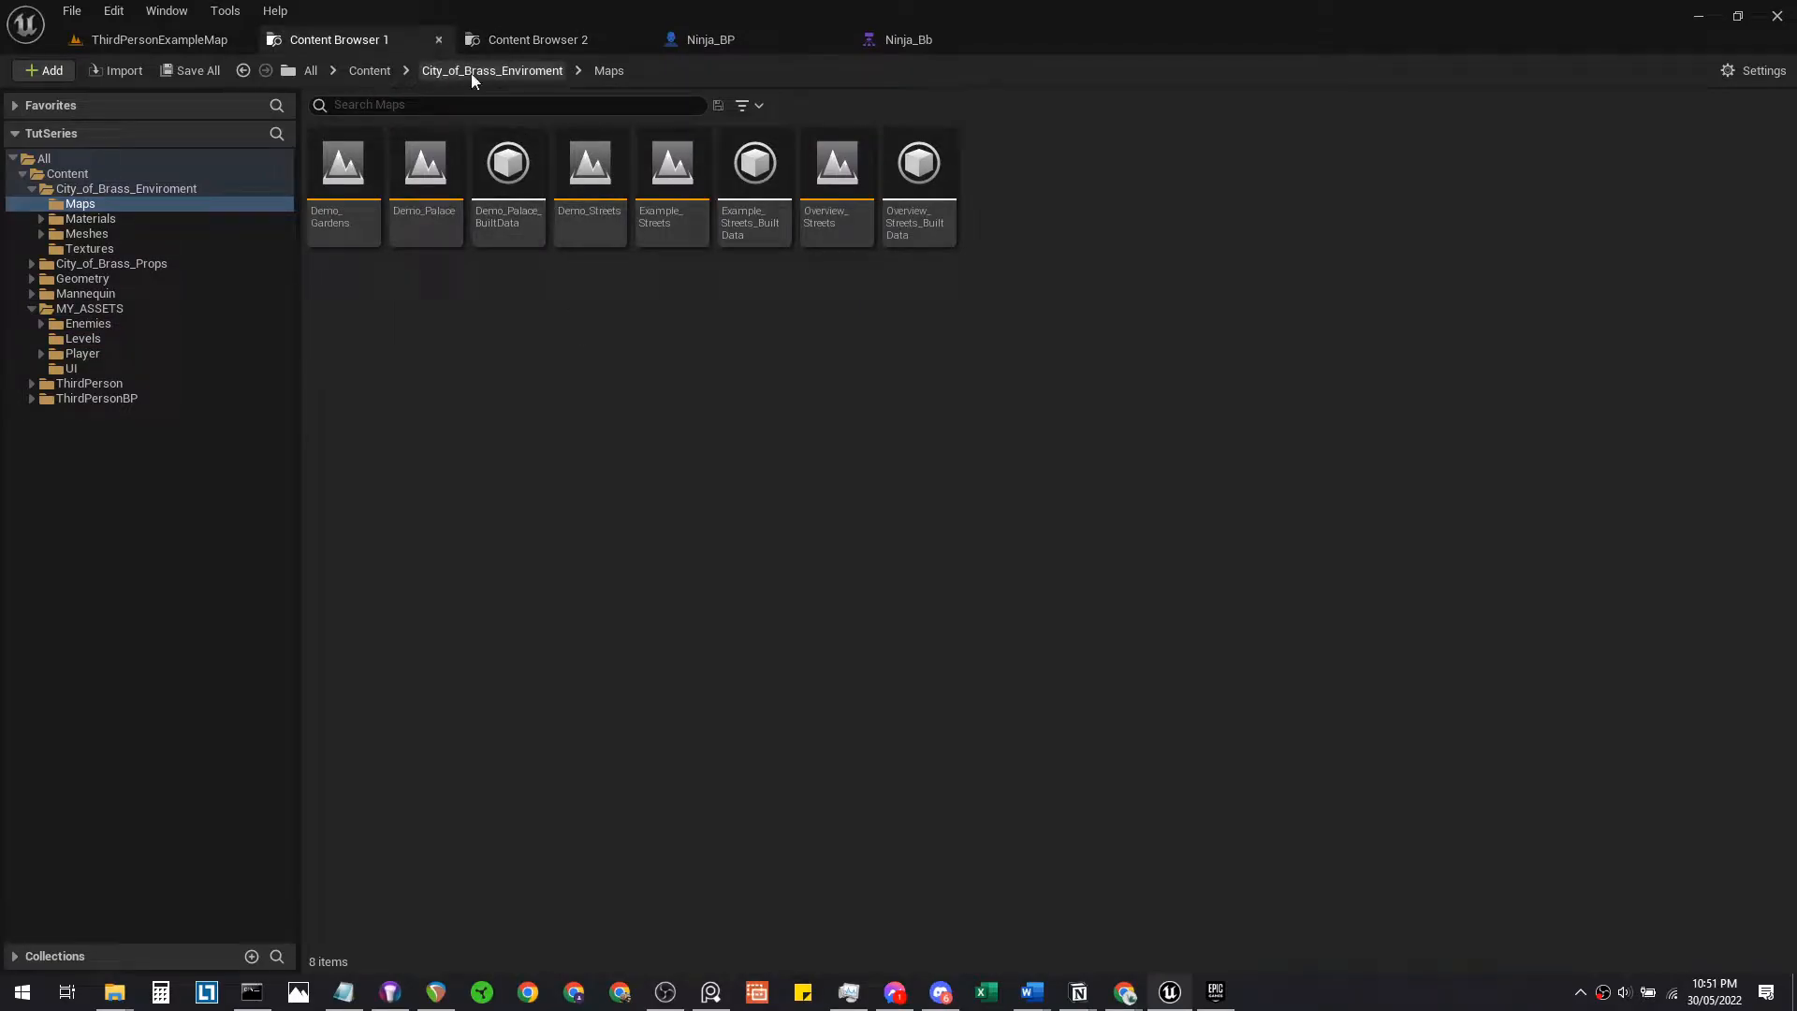
{"action": "left_click", "coordinate": [472, 73]}
{"action": "double_click", "coordinate": [524, 231]}
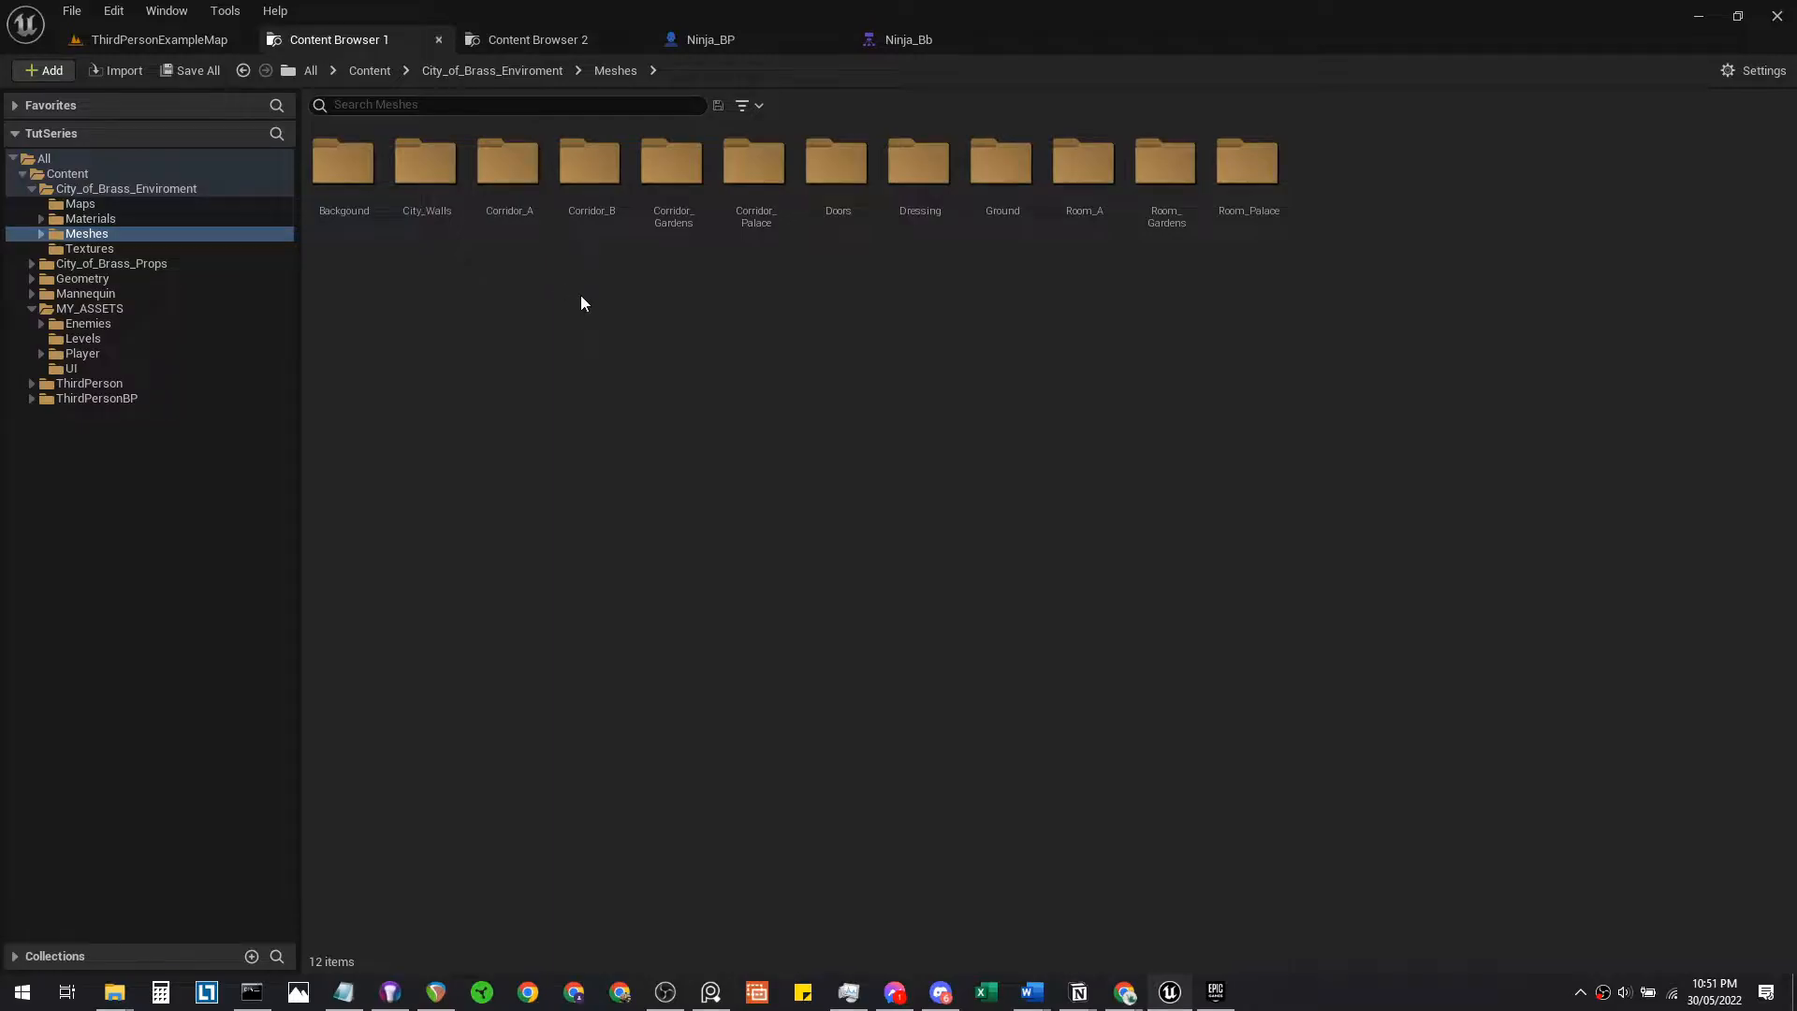
{"action": "double_click", "coordinate": [360, 187]}
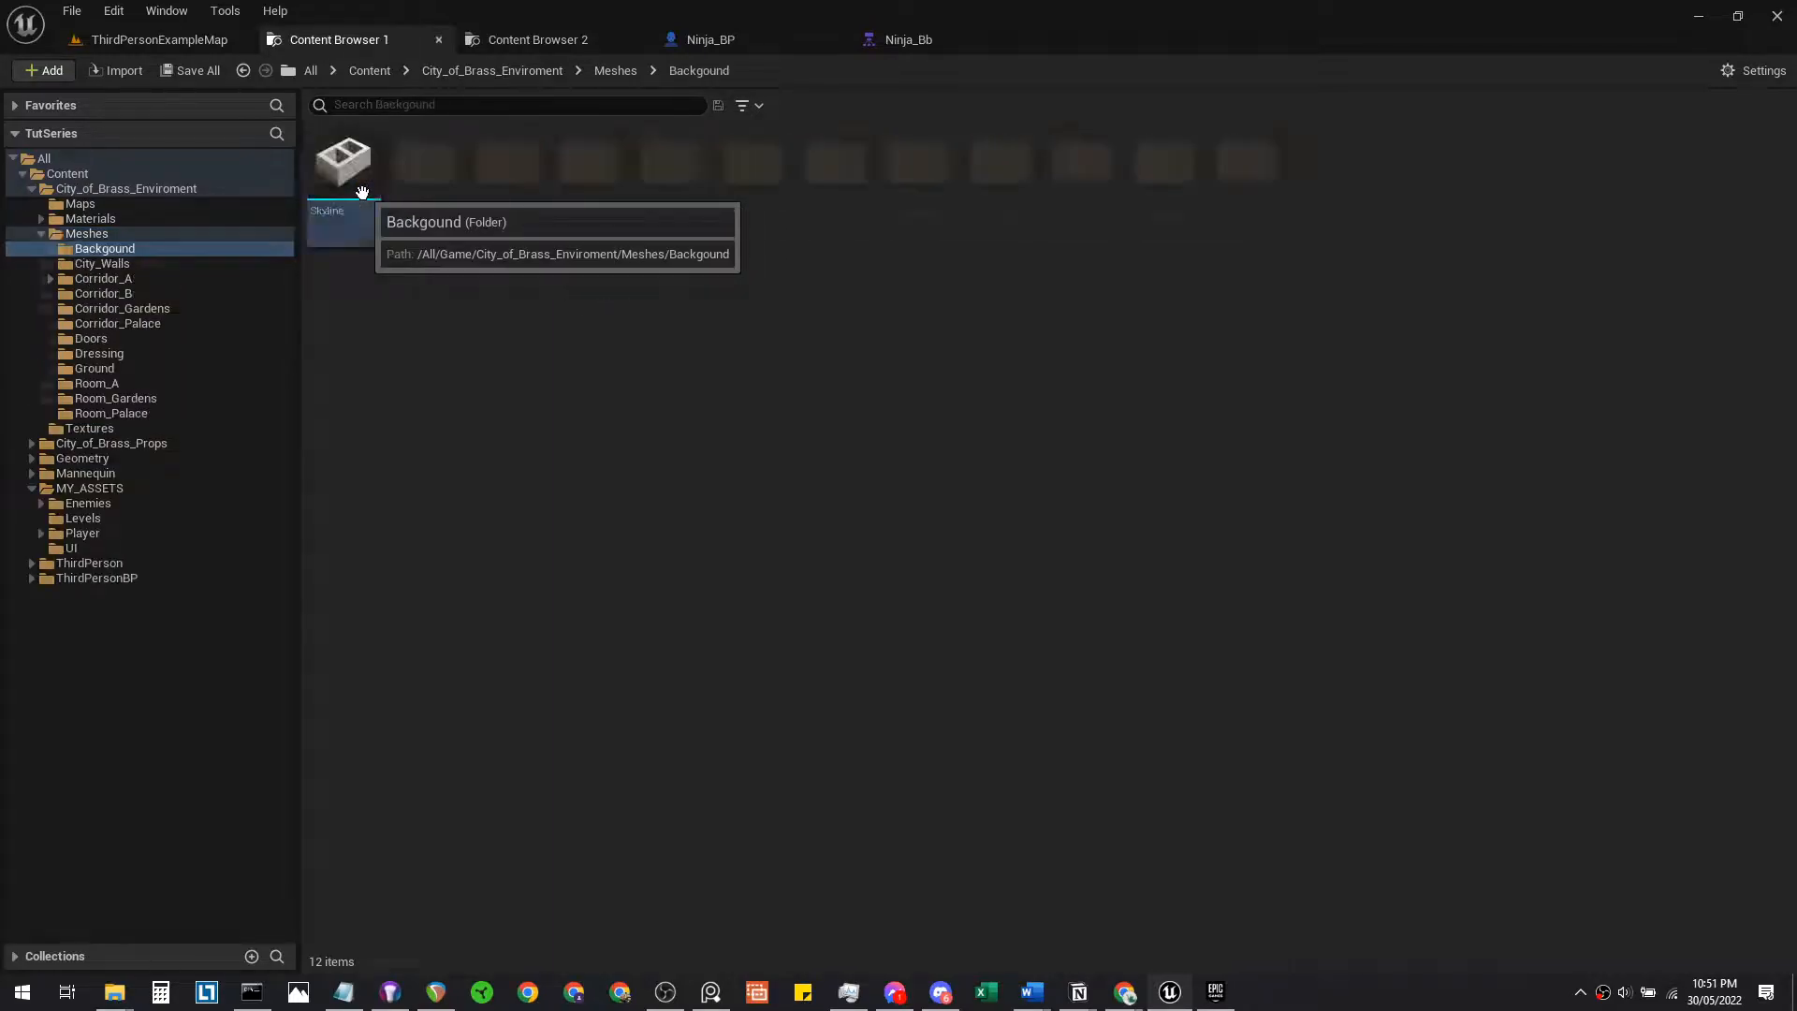
{"action": "left_click", "coordinate": [602, 75]}
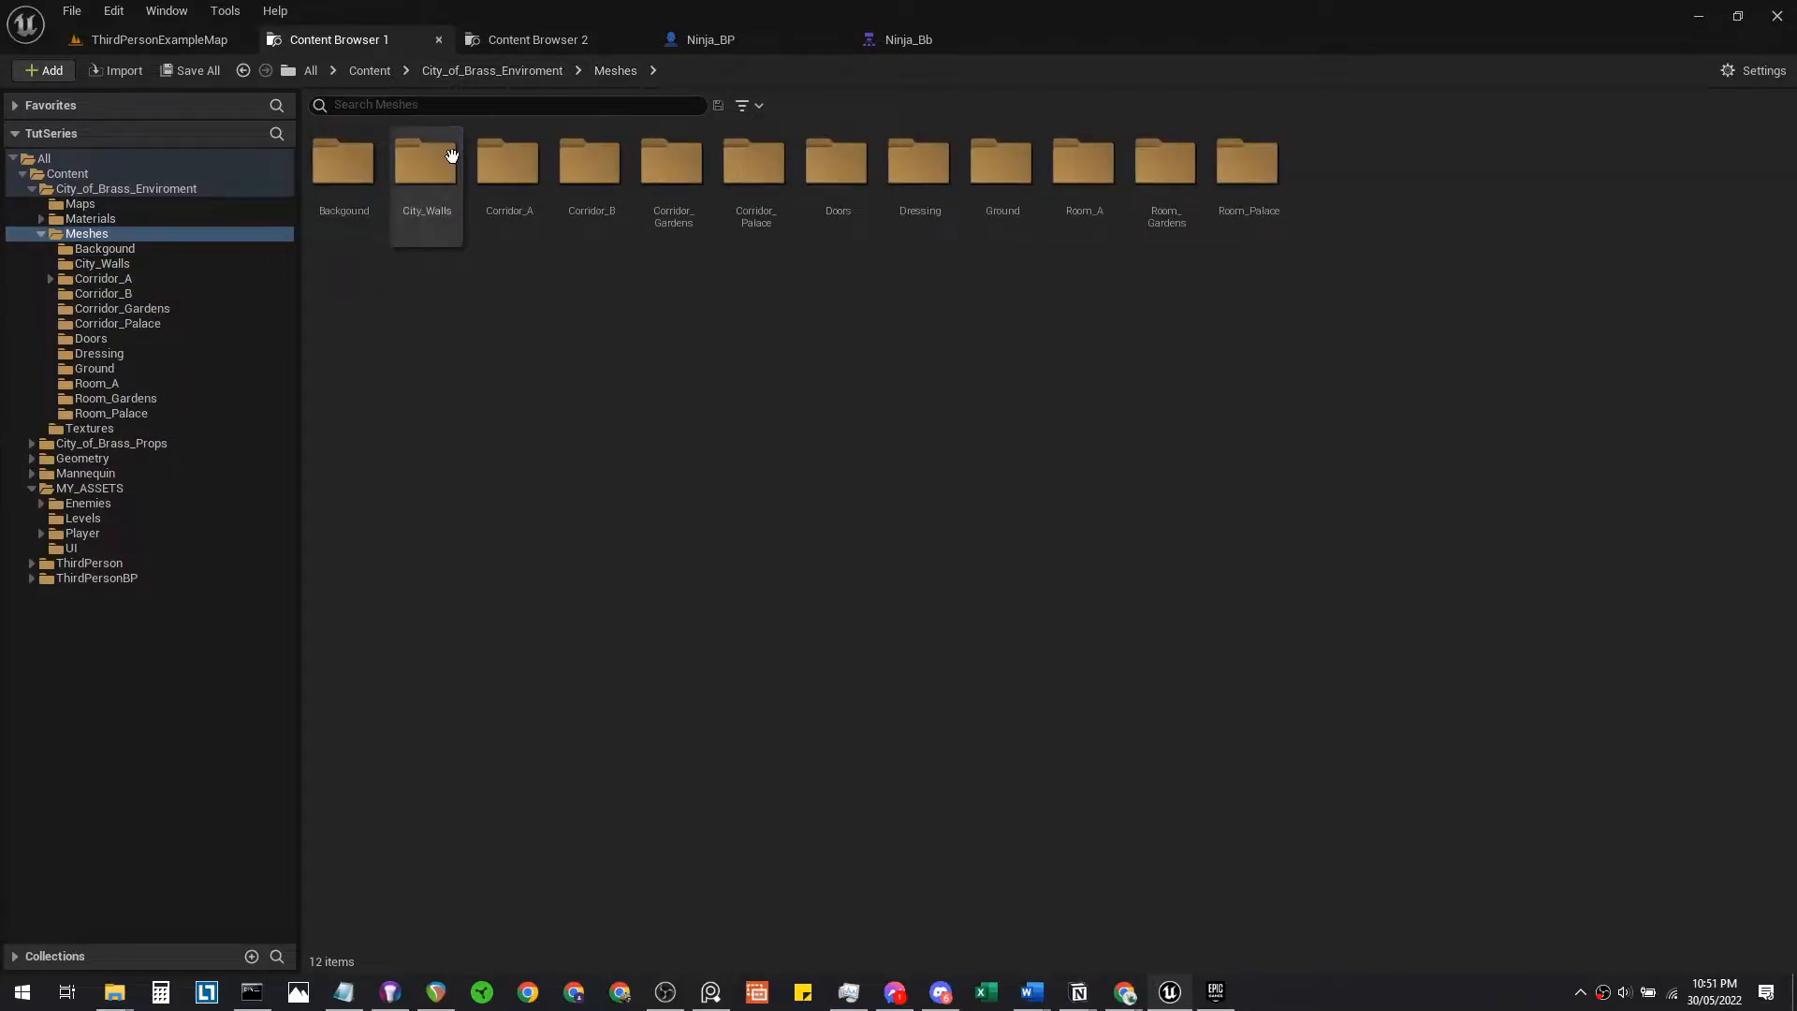
{"action": "double_click", "coordinate": [427, 159]}
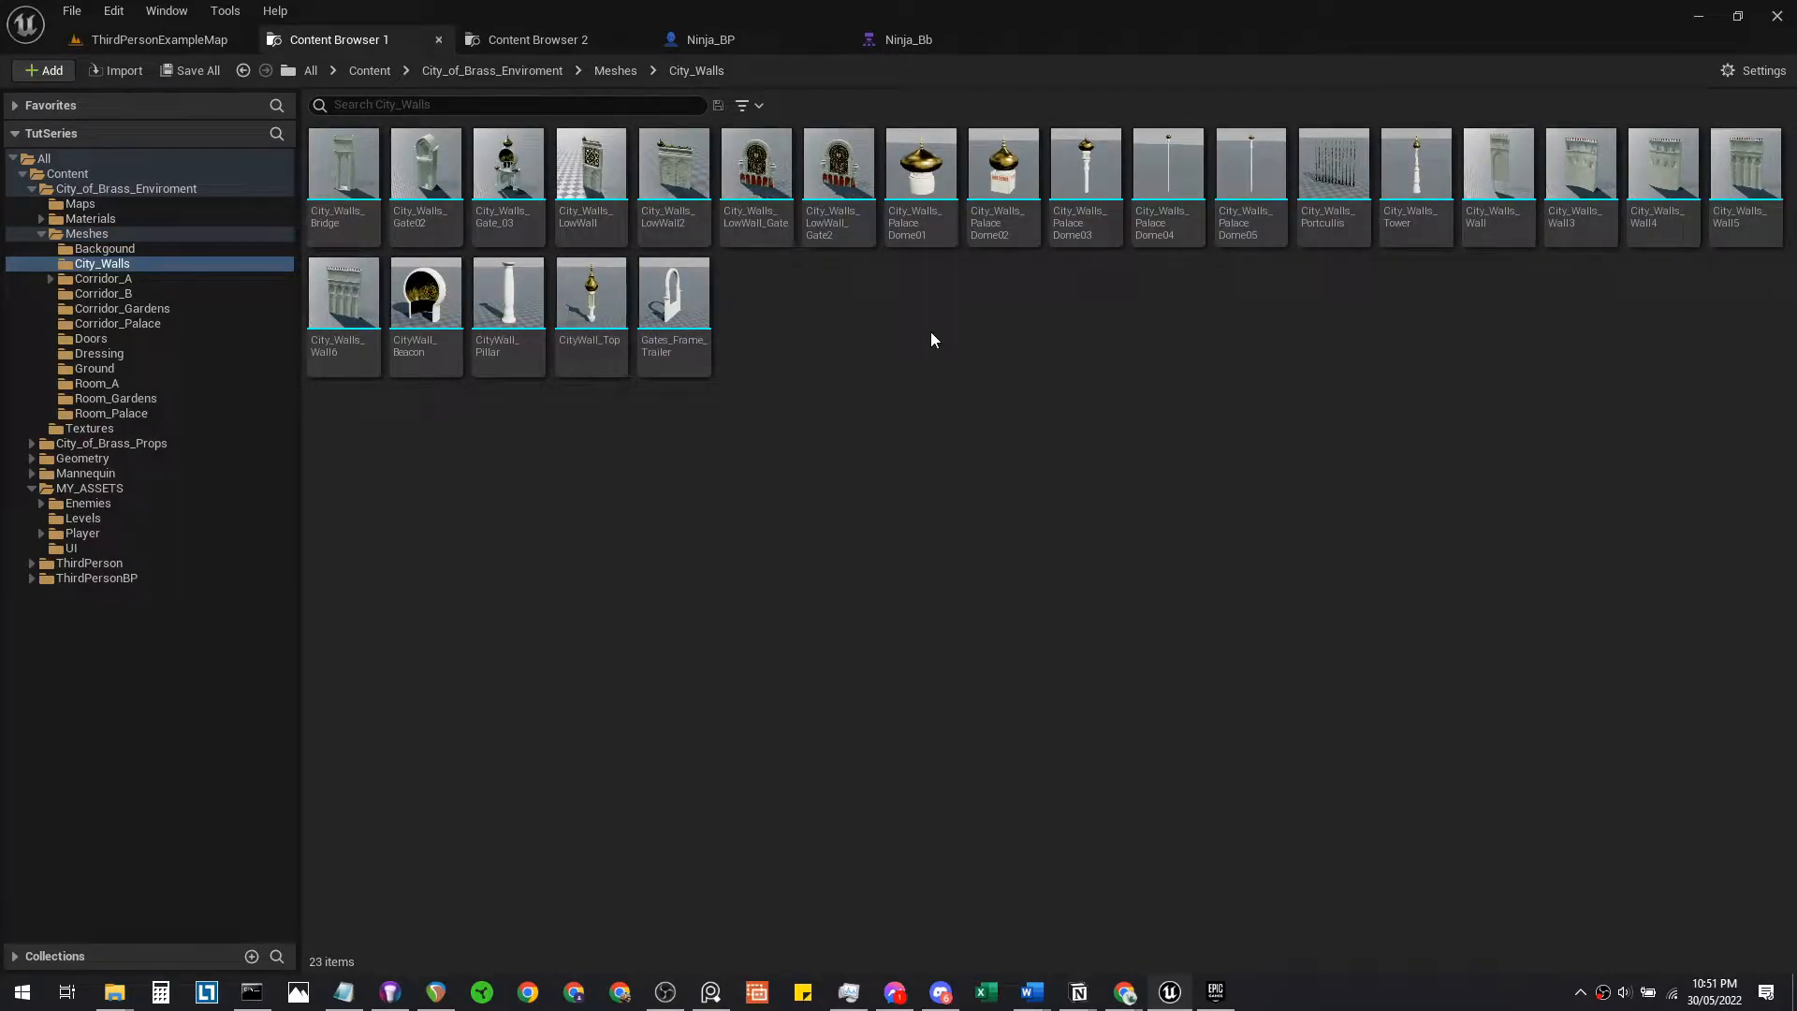
Return to the ThirdPersonExampleMap level and open the City_Walls mesh folder in the Content Drawer
{"action": "left_click", "coordinate": [159, 39]}
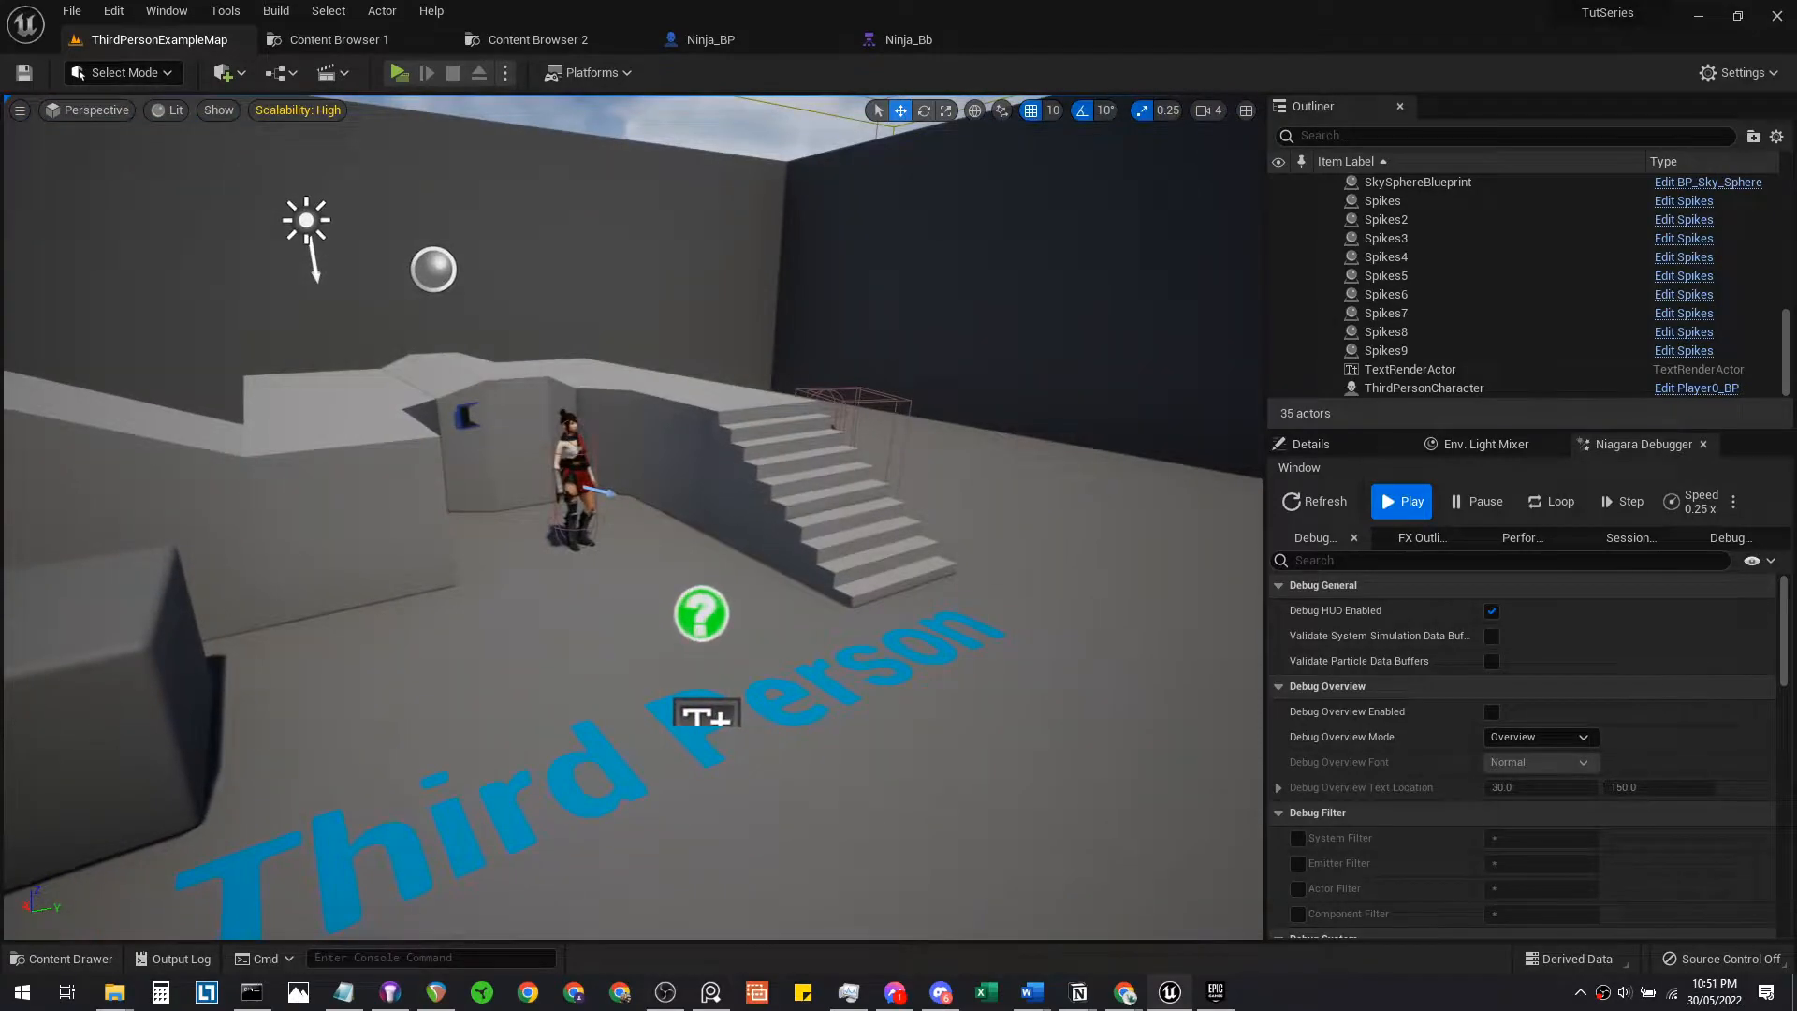
{"action": "right_click_drag", "start_coordinate": [781, 380], "coordinate": [978, 381]}
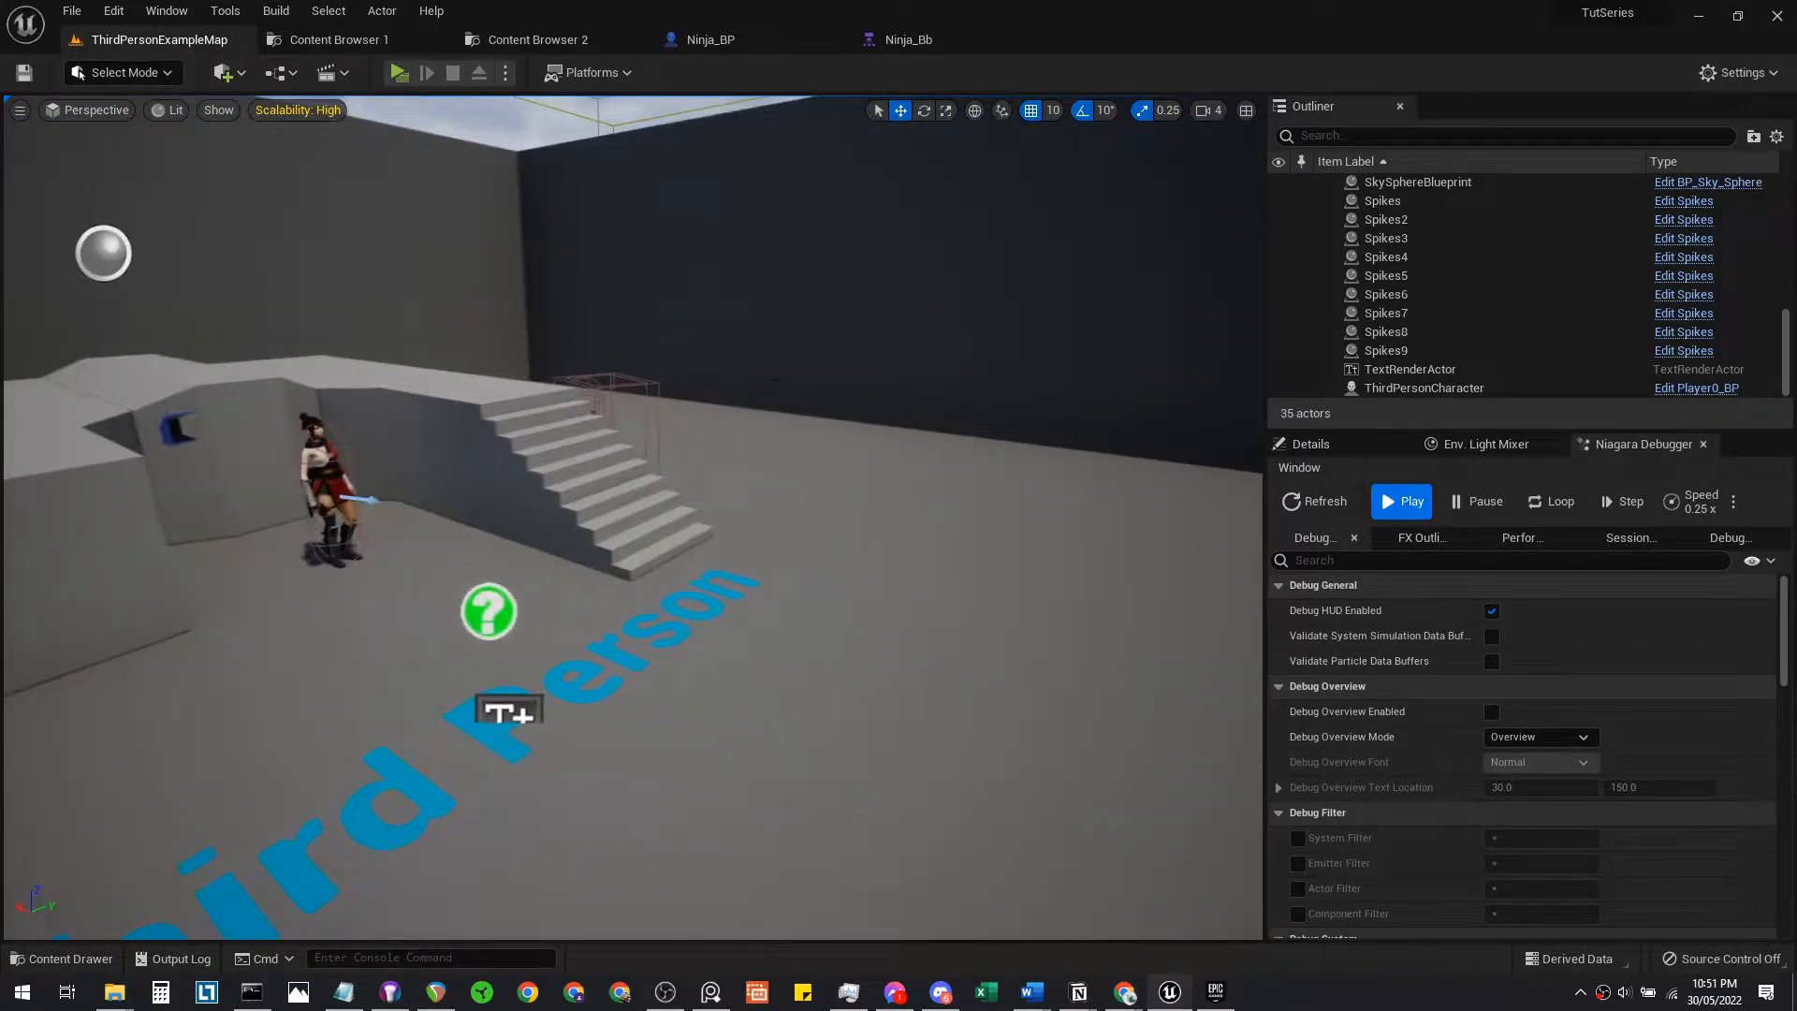
{"action": "key", "text": "ctrl+space"}
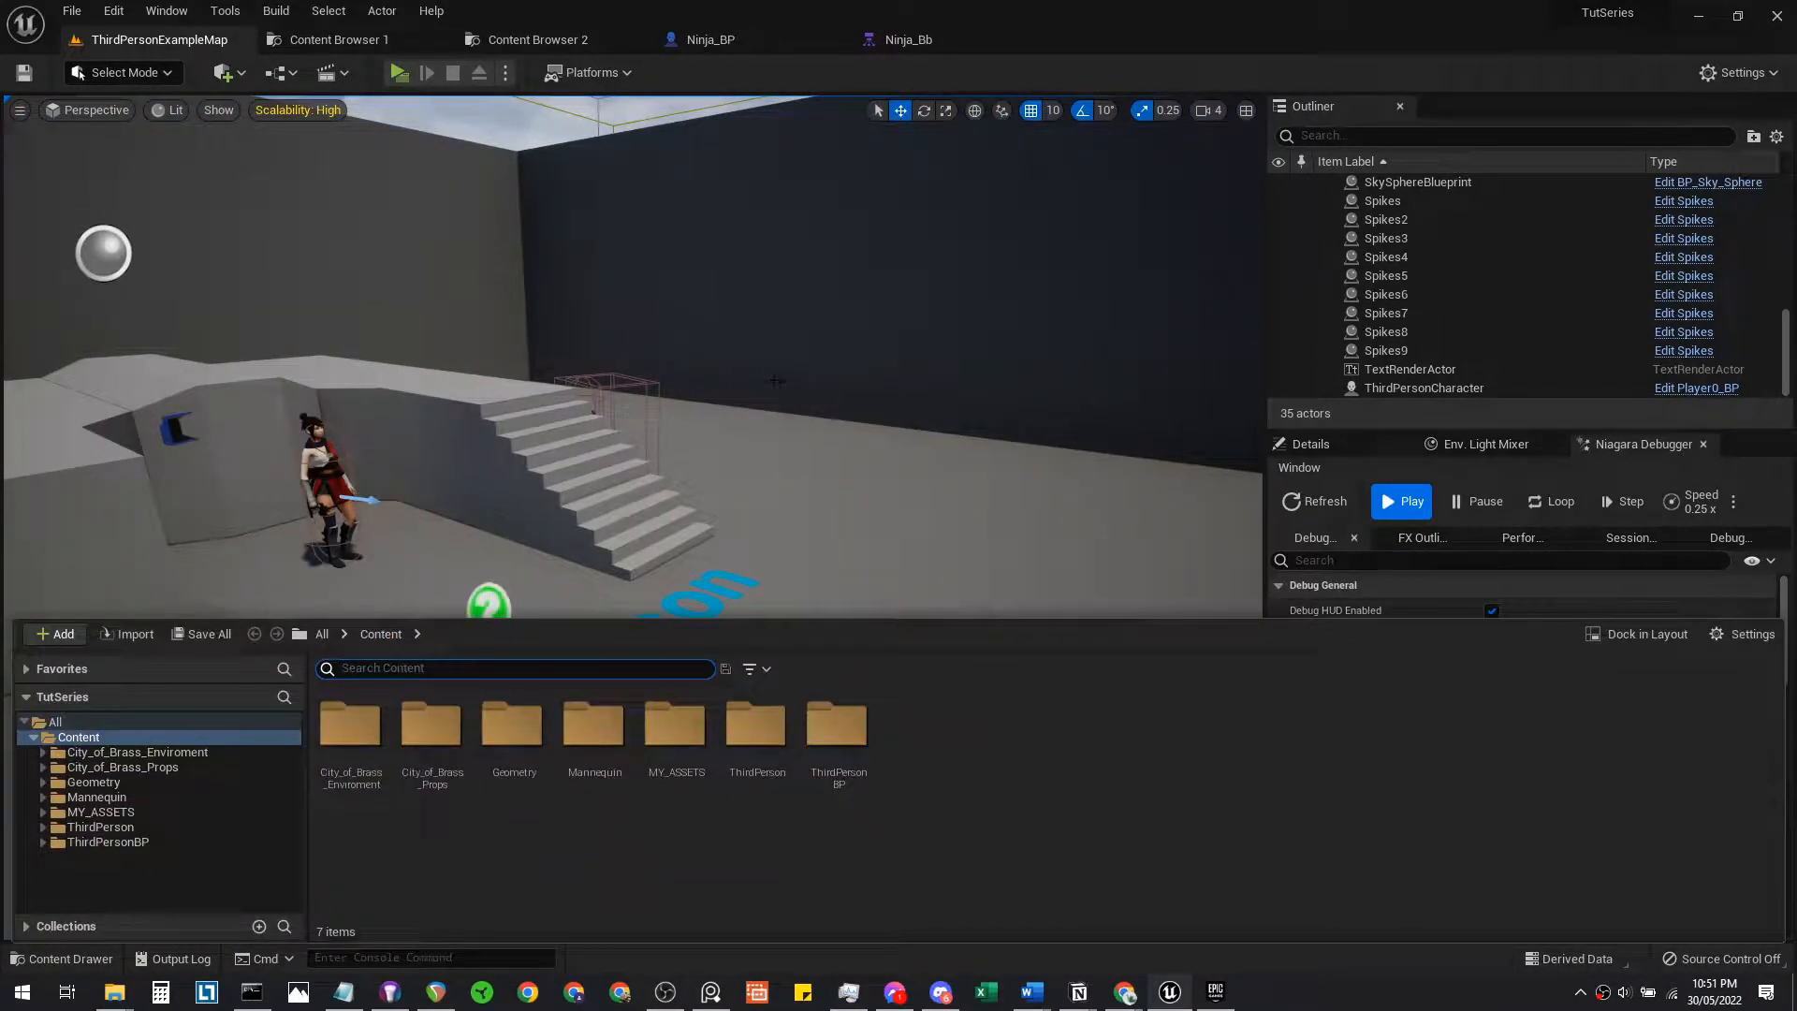
{"action": "double_click", "coordinate": [378, 779]}
{"action": "double_click", "coordinate": [513, 770]}
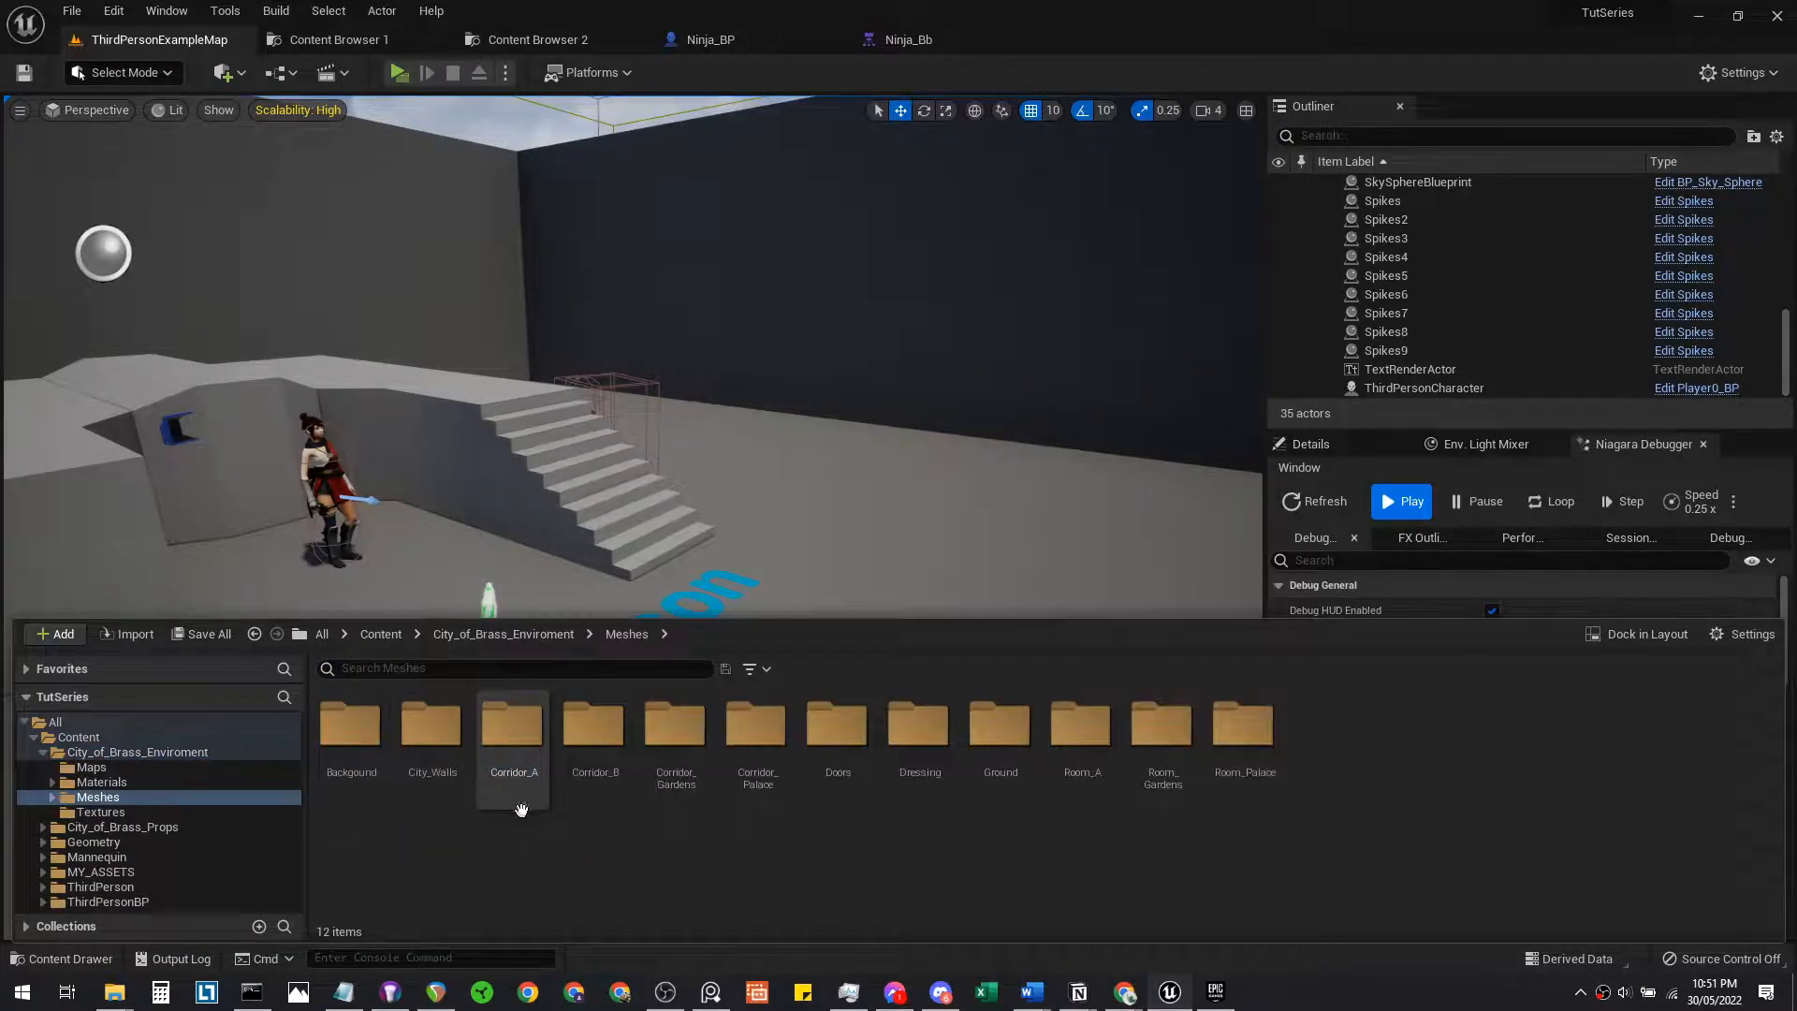
{"action": "double_click", "coordinate": [432, 739]}
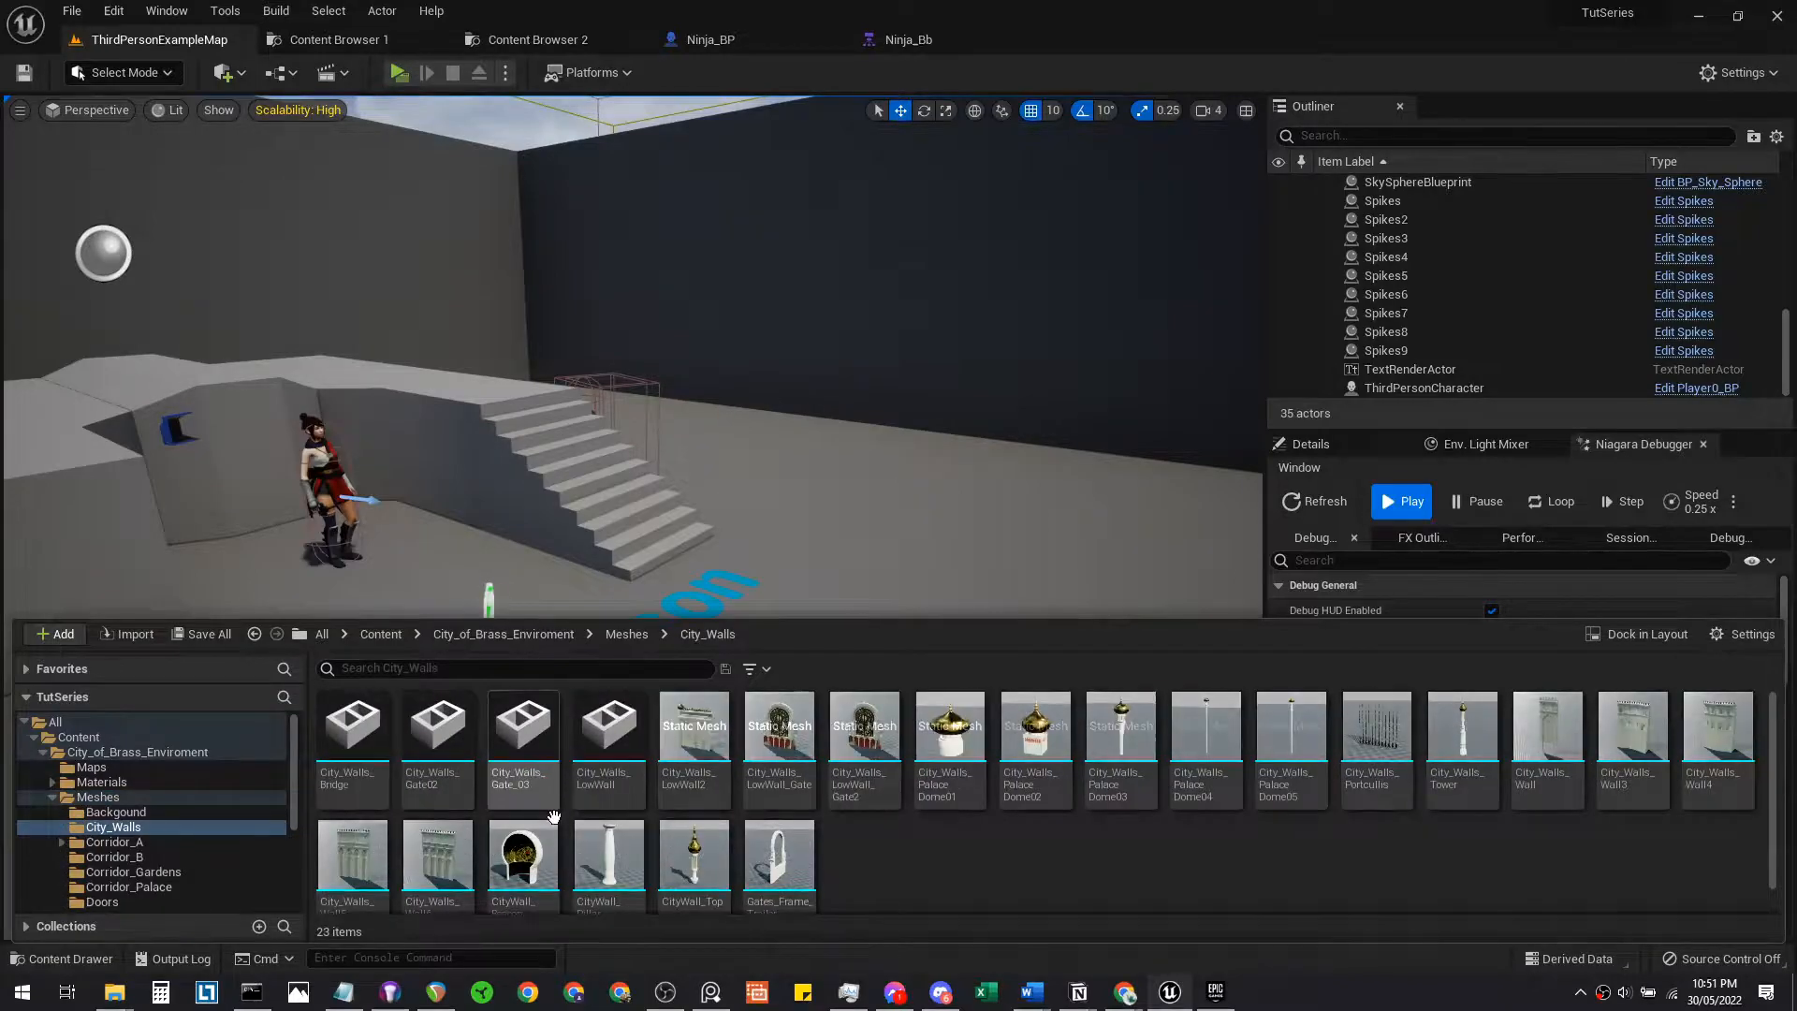
{"action": "scroll", "coordinate": [895, 905], "scroll_direction": "down", "scroll_amount": 1}
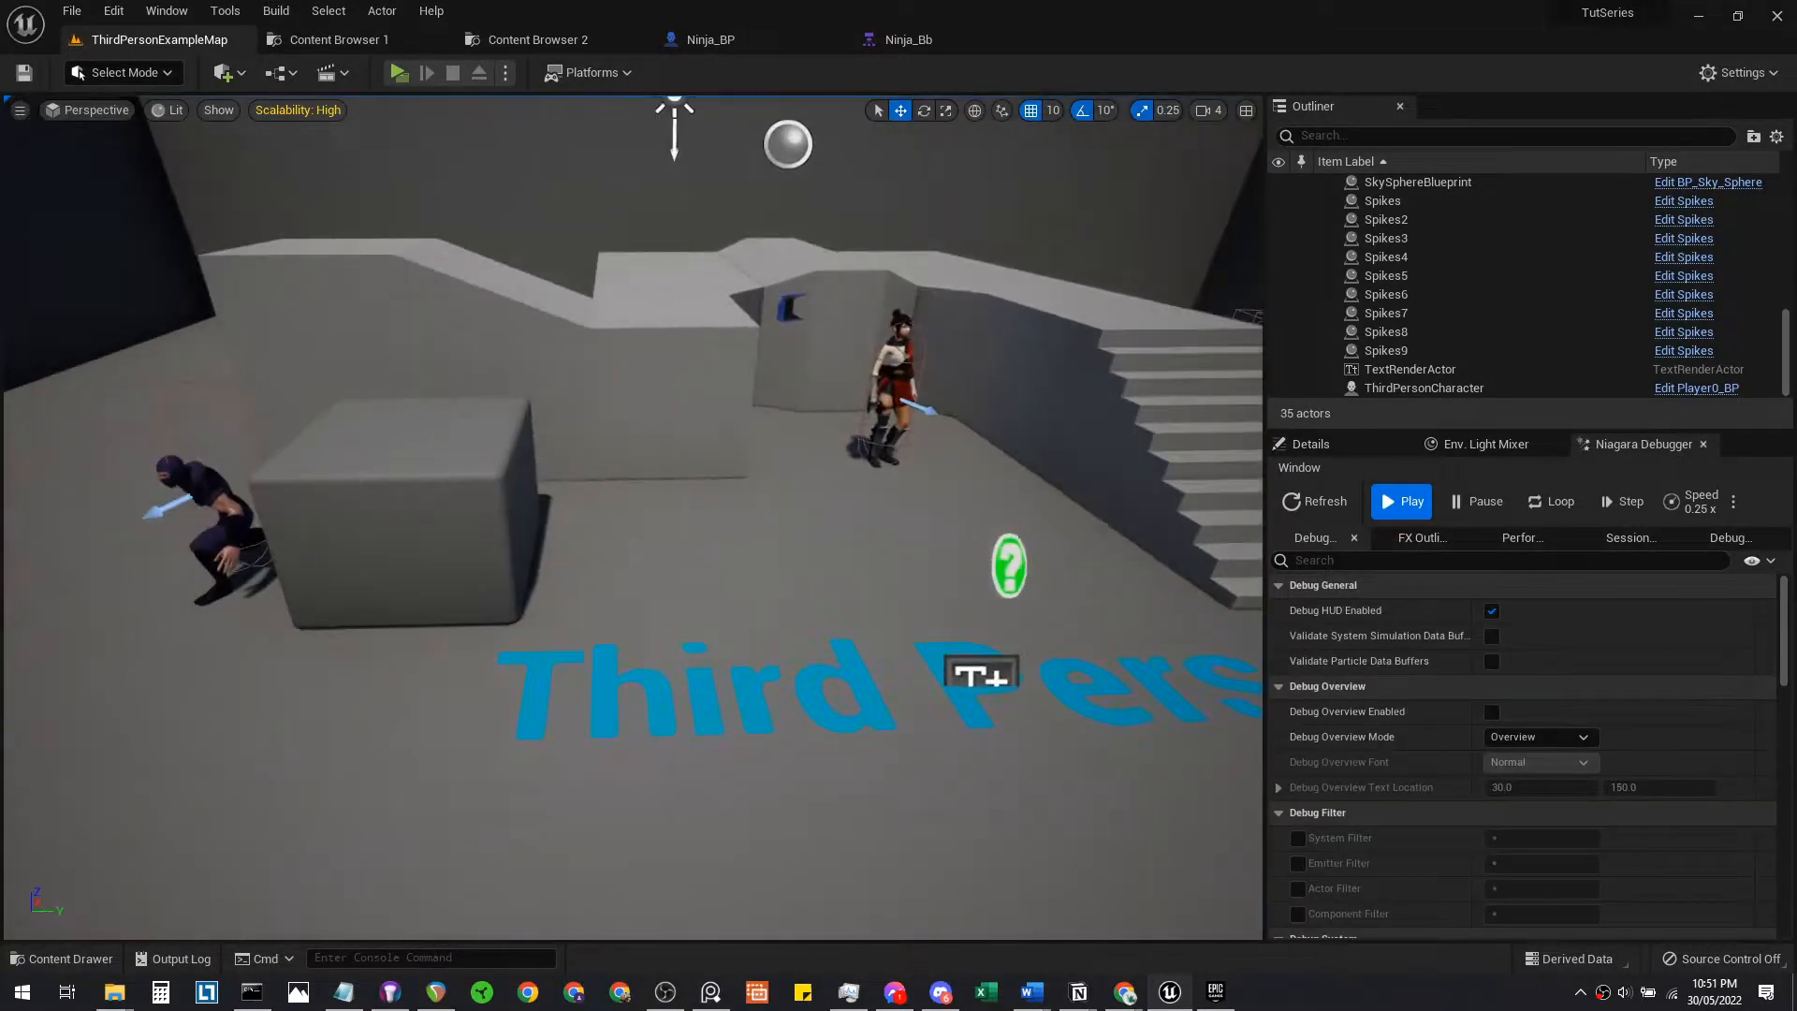
Place the City_Walls_Wall6 mesh on the floor of the level near the Third Person text
{"action": "key", "text": "ctrl+space"}
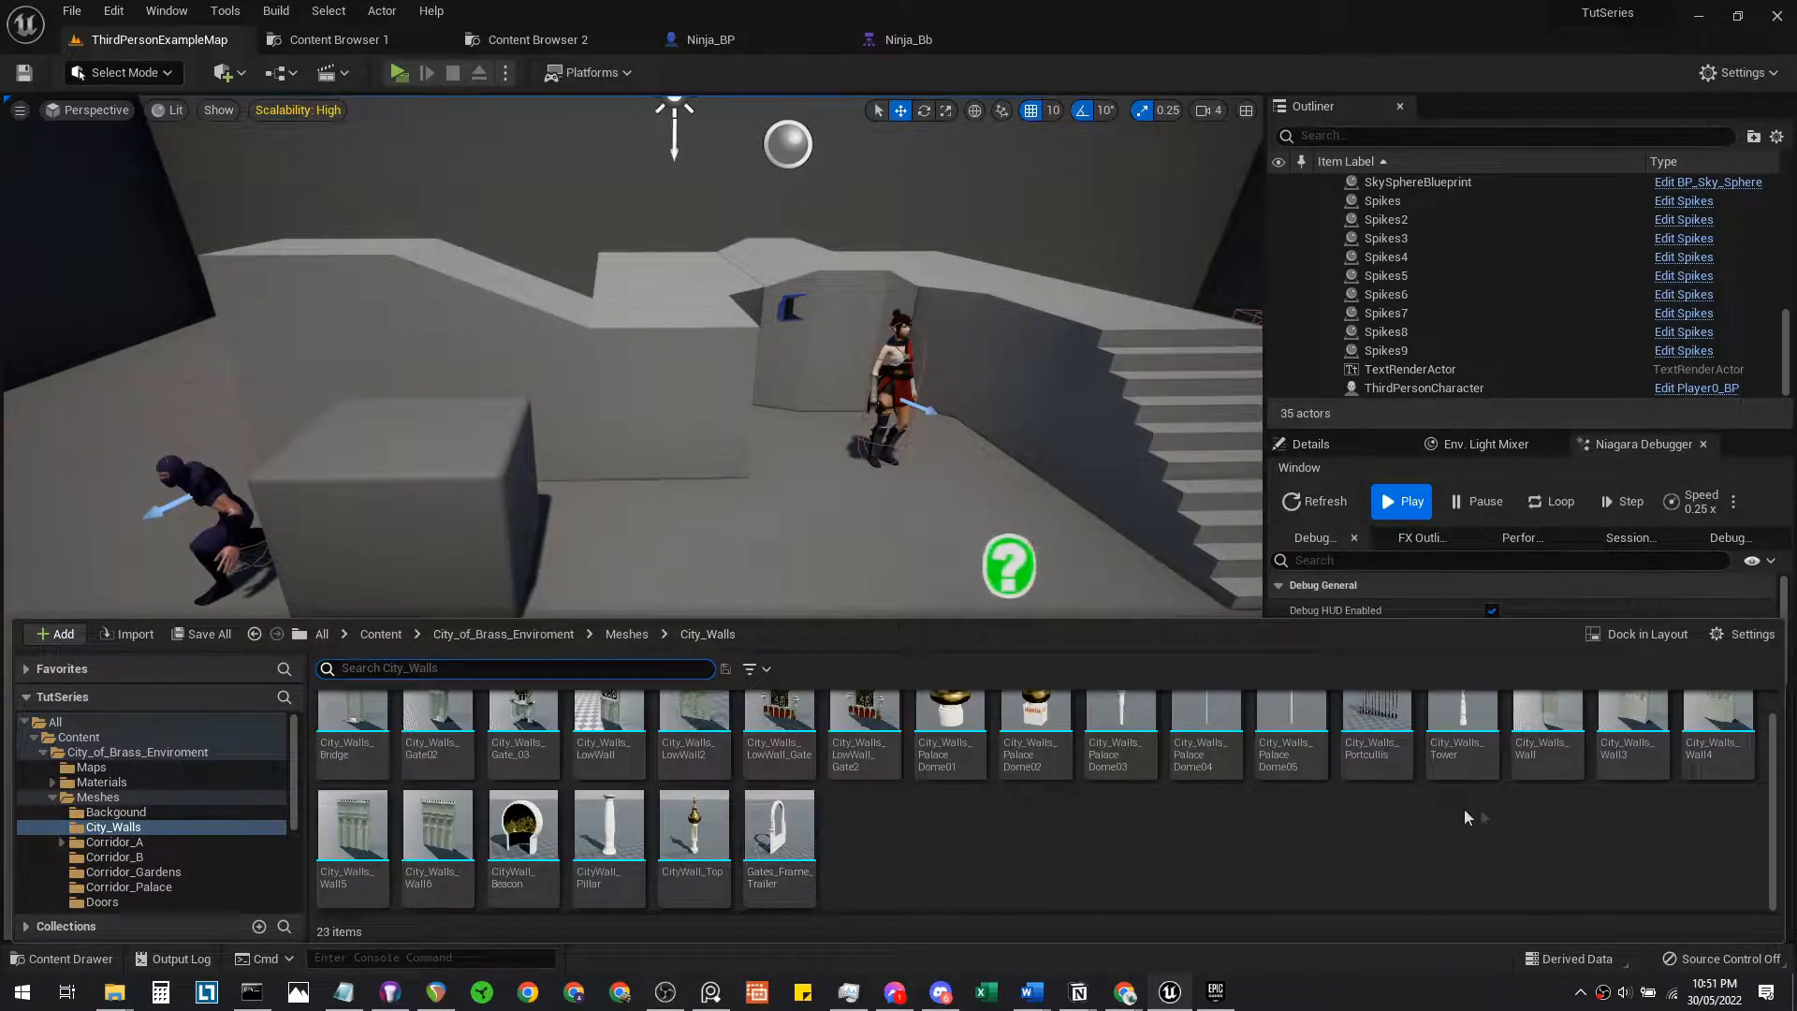
{"action": "left_click_drag", "start_coordinate": [438, 828], "coordinate": [845, 531]}
{"action": "right_click_drag", "start_coordinate": [845, 532], "coordinate": [624, 572]}
Try scaling the placed wall uniformly, undo the change and focus the view on the wall
{"action": "key", "text": "r"}
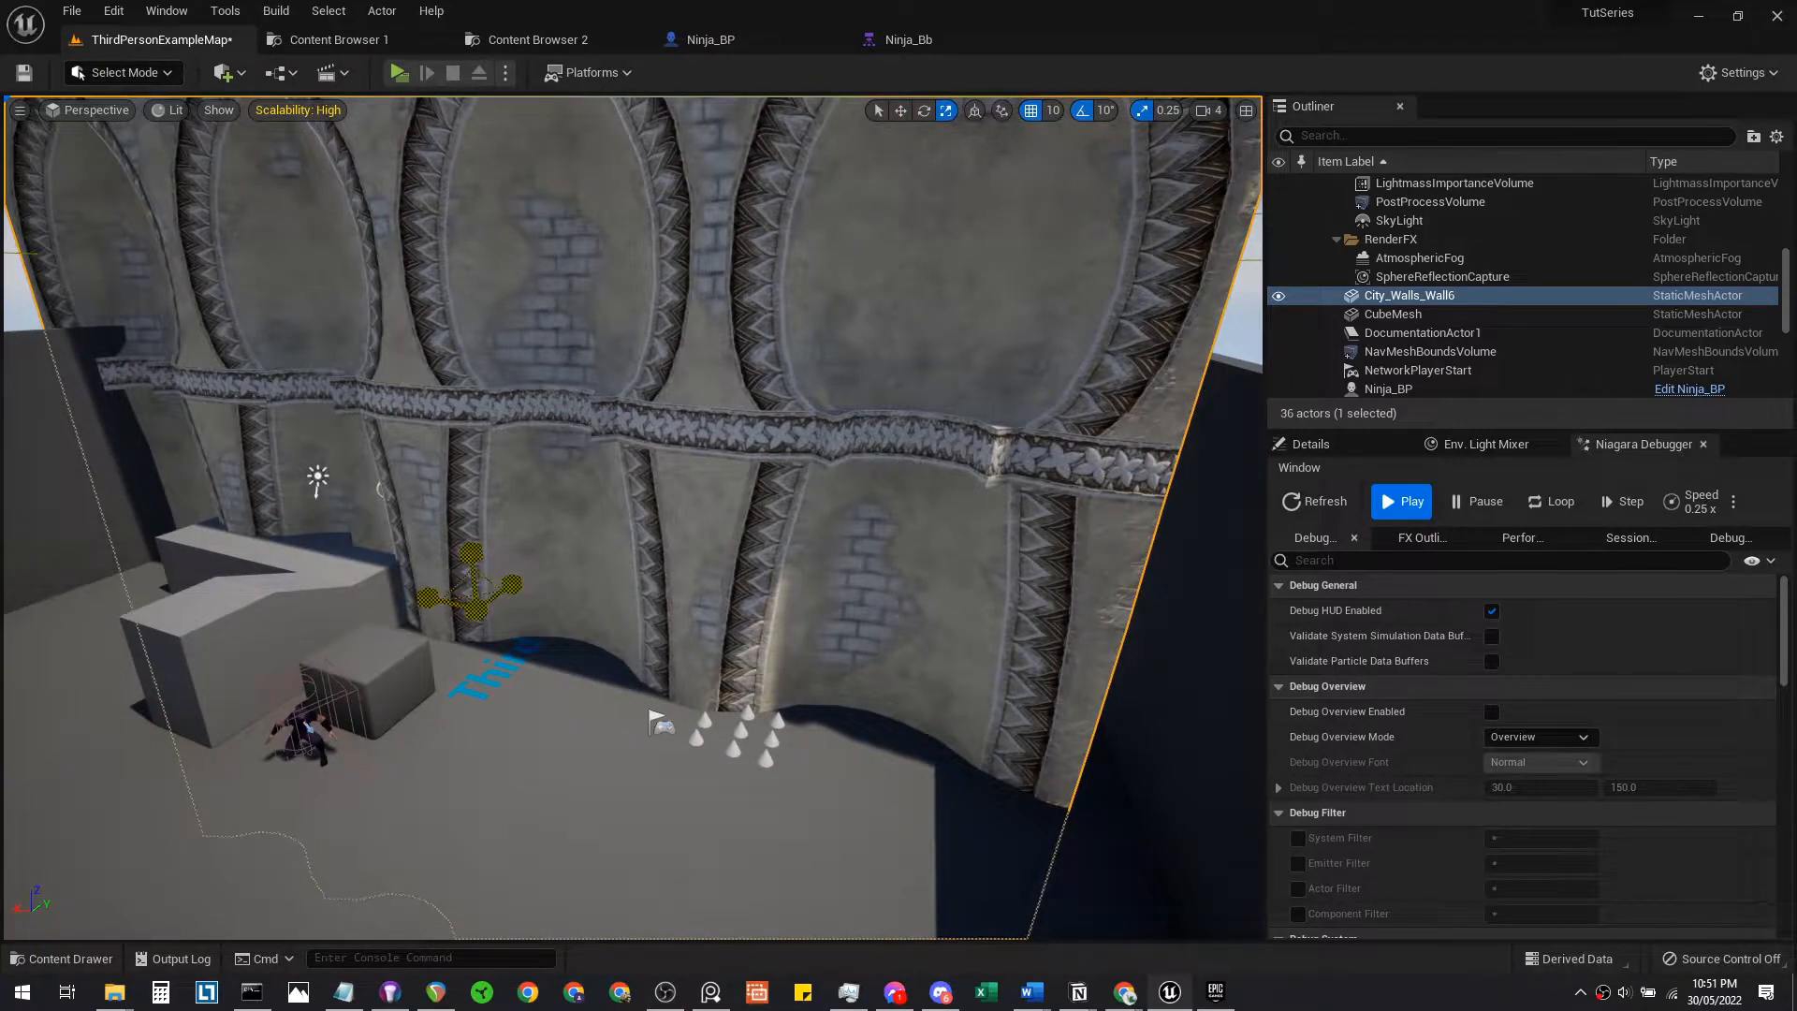
{"action": "left_click_drag", "start_coordinate": [473, 588], "coordinate": [412, 628]}
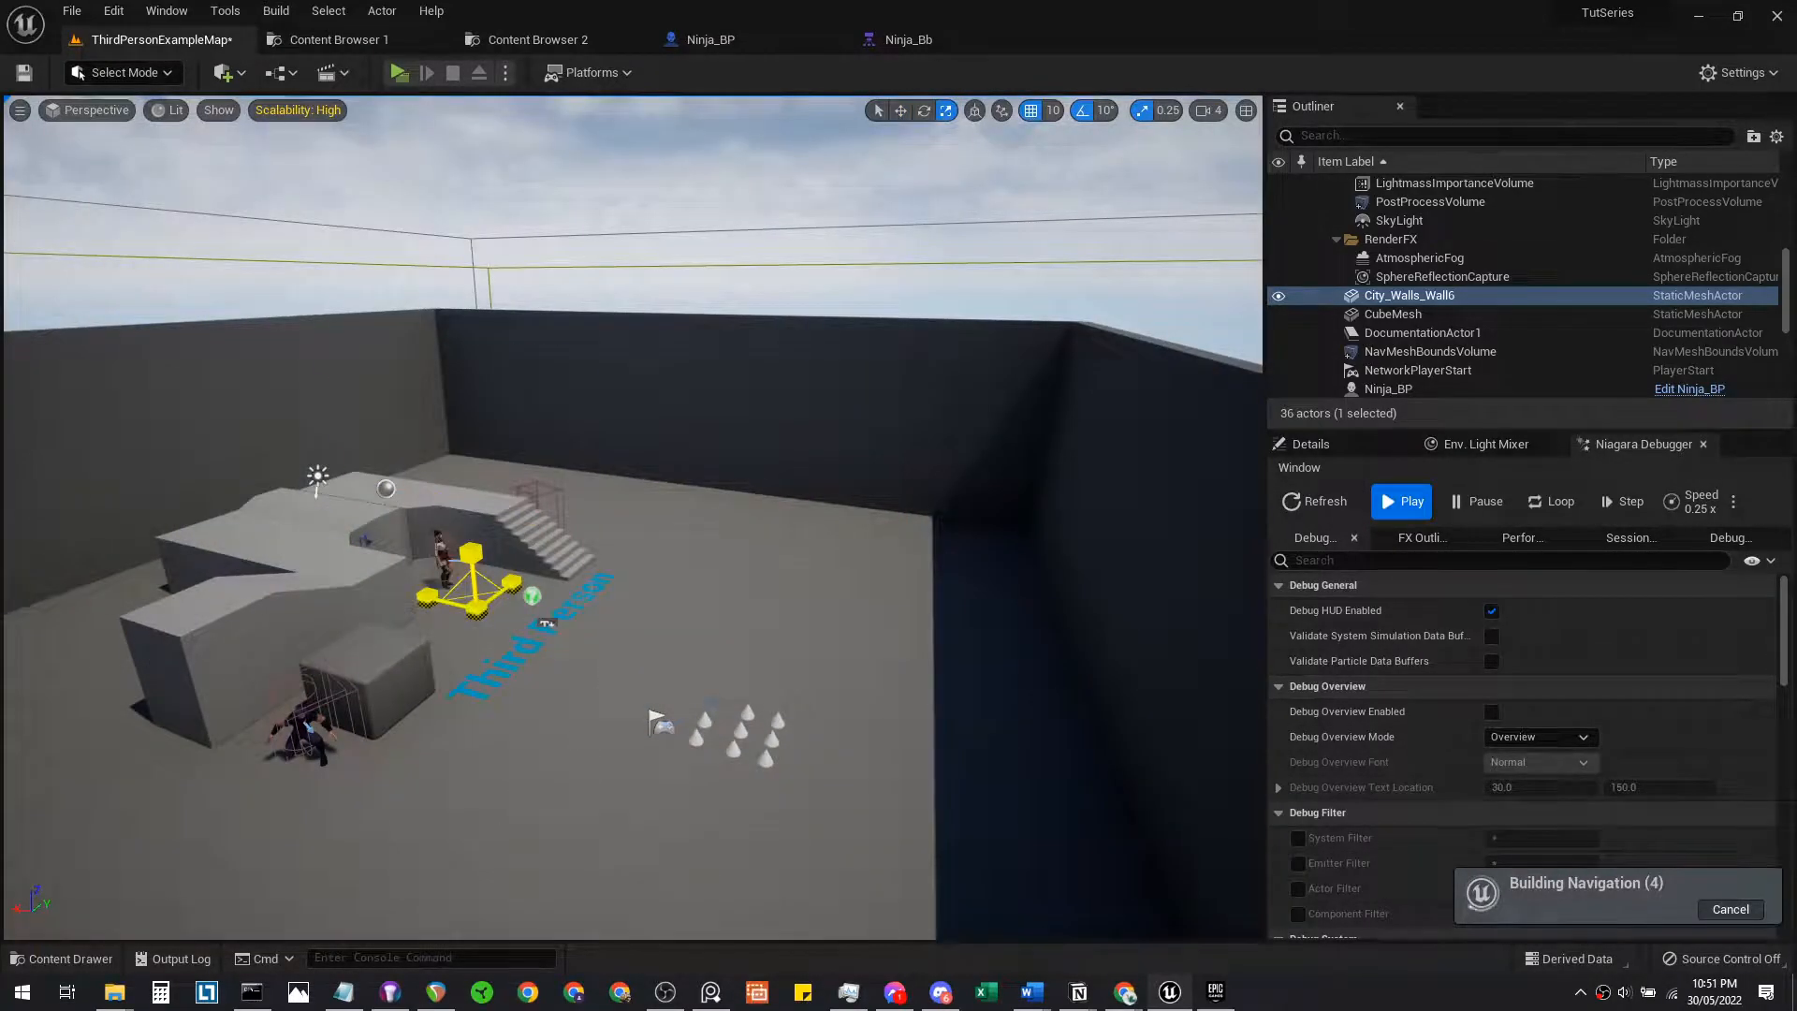
{"action": "key", "text": "ctrl+z"}
{"action": "key", "text": "f"}
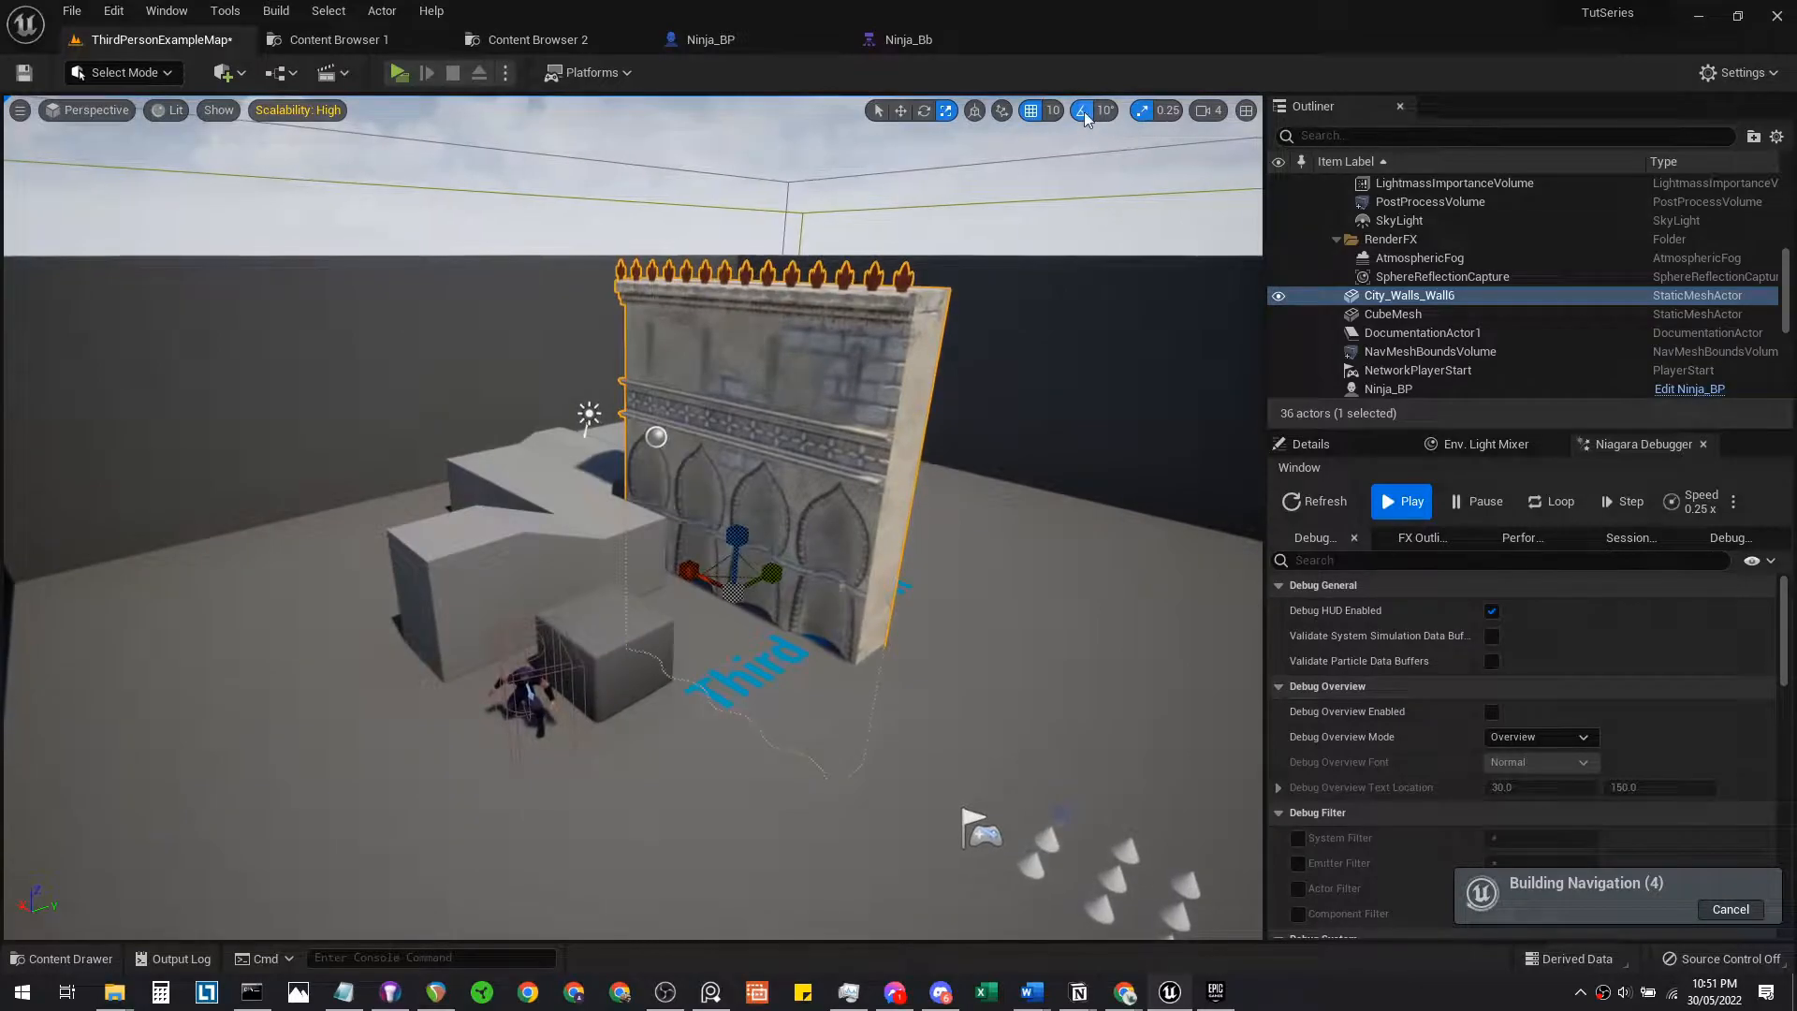
Set the viewport's grid snap size to 1 and its scale snap increment to 0.03125
{"action": "left_click", "coordinate": [1054, 110]}
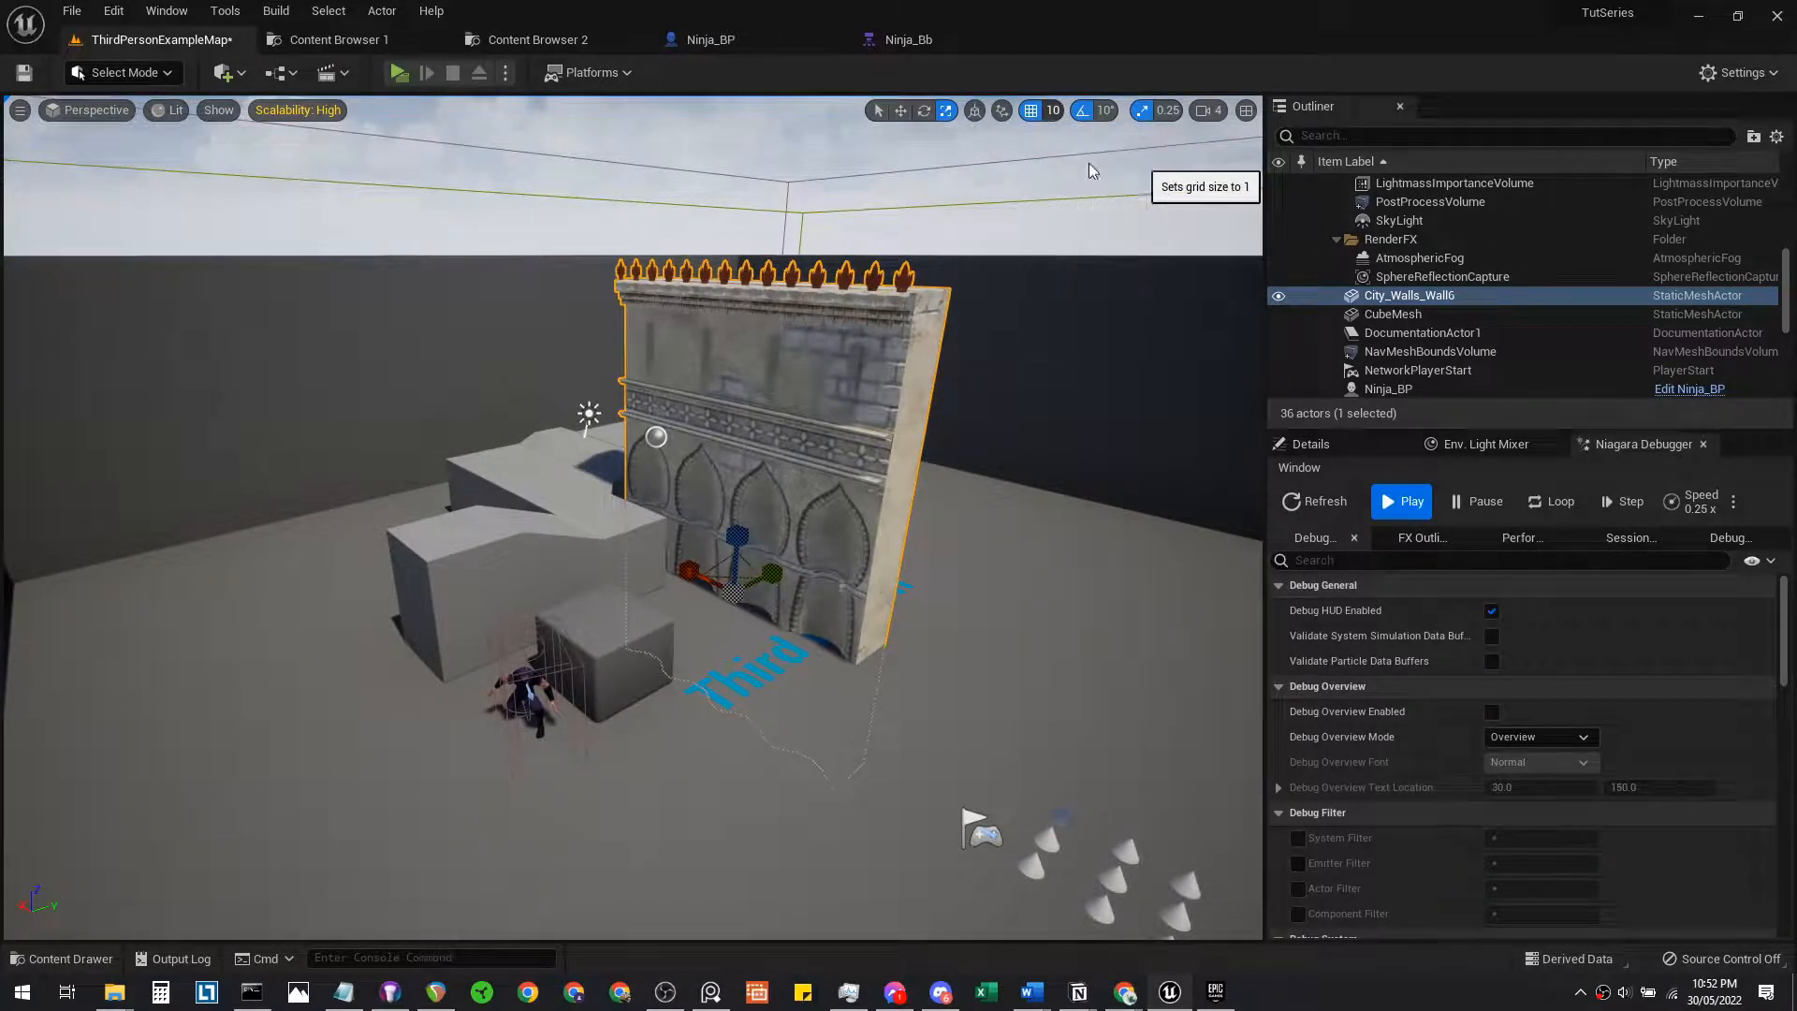
{"action": "left_click", "coordinate": [1077, 159]}
{"action": "left_click", "coordinate": [1095, 110]}
{"action": "right_click_drag", "start_coordinate": [1073, 219], "coordinate": [1166, 172]}
{"action": "mouse_move", "coordinate": [548, 690]}
{"action": "left_mouse_down"}
{"action": "mouse_move", "coordinate": [655, 600]}
{"action": "mouse_move", "coordinate": [545, 686]}
{"action": "left_mouse_up"}
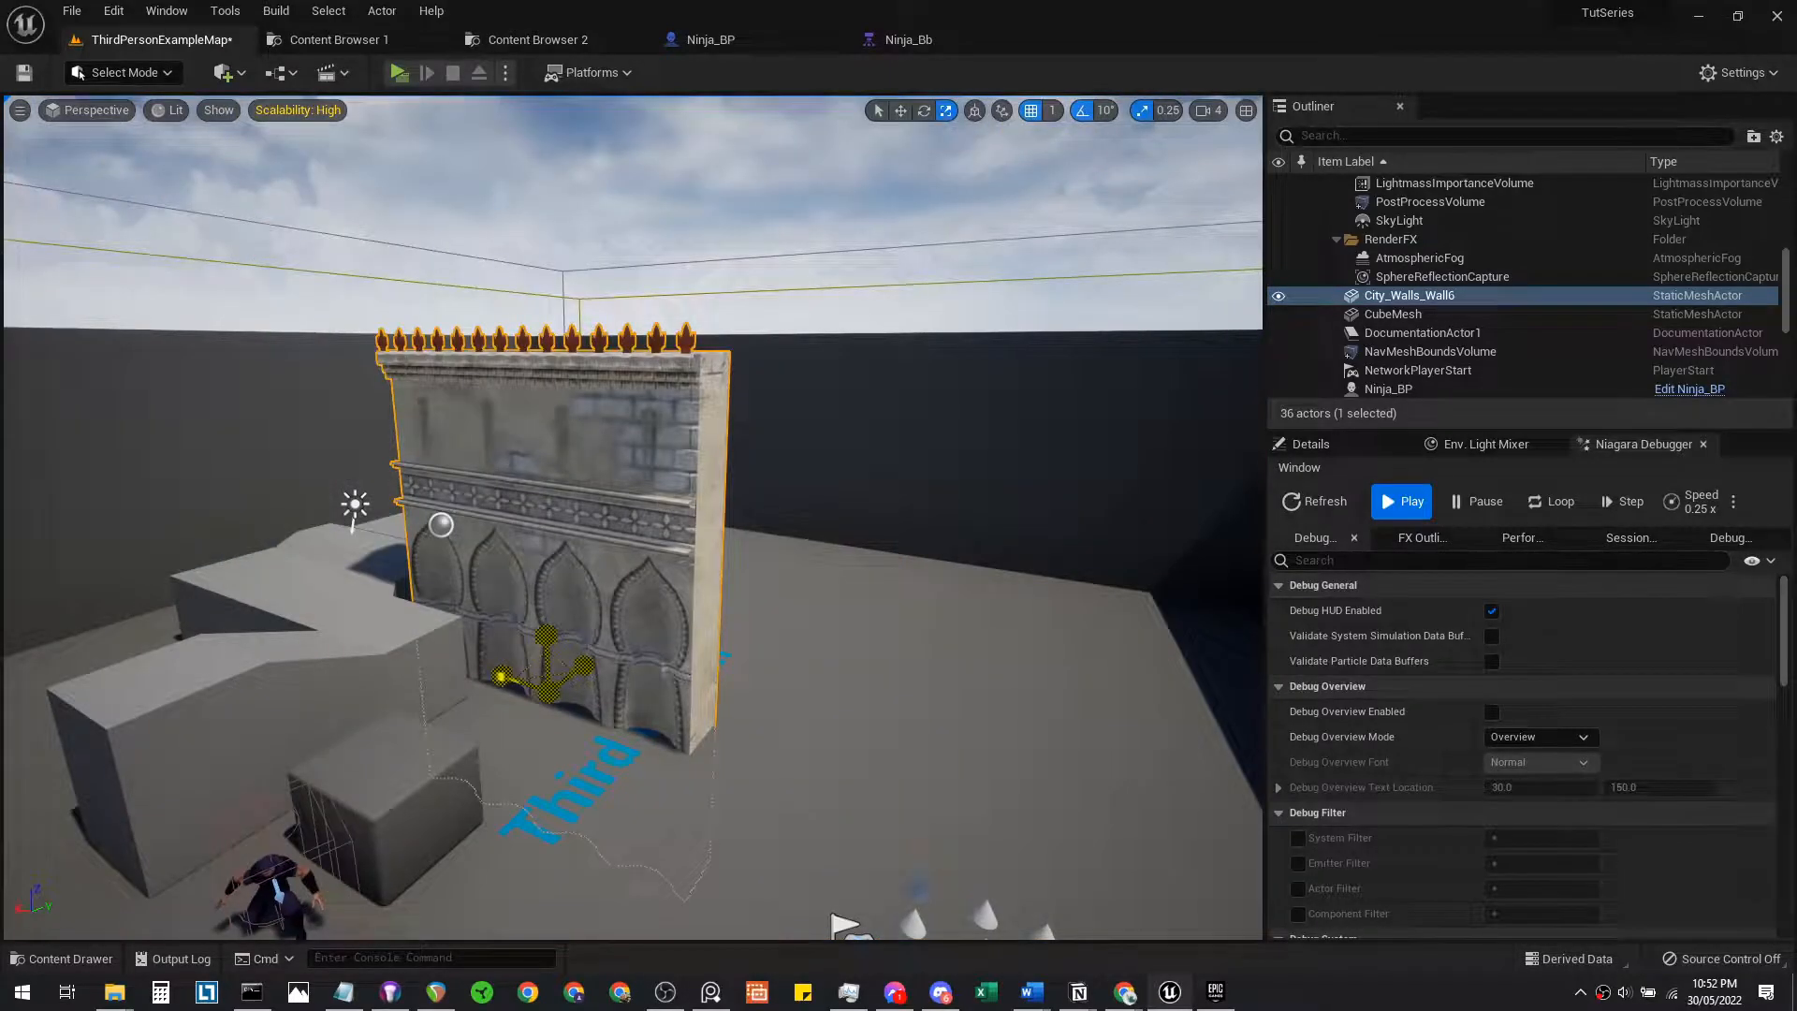
{"action": "left_click", "coordinate": [1050, 112]}
{"action": "left_click", "coordinate": [1149, 112]}
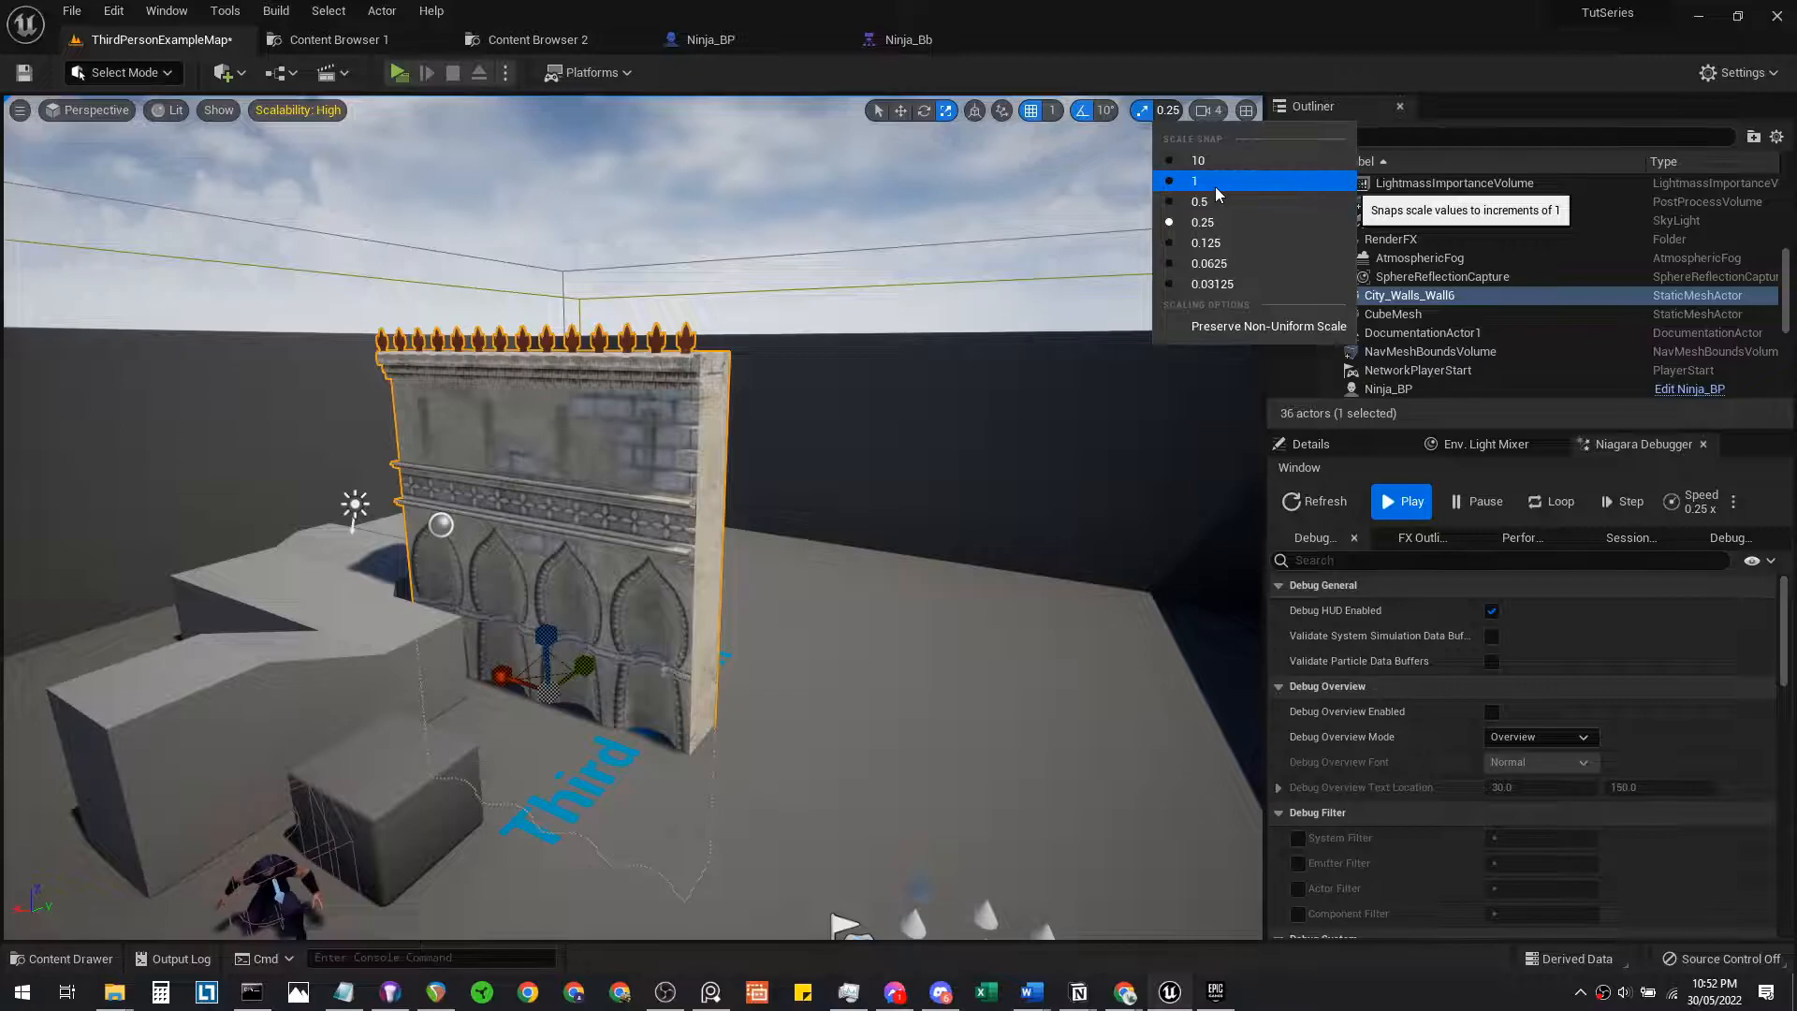
{"action": "left_click", "coordinate": [1212, 284]}
Try rescaling the City_Walls_Wall6 mesh with the finer scale snap and delete it from the level
{"action": "mouse_move", "coordinate": [546, 686]}
{"action": "left_mouse_down"}
{"action": "mouse_move", "coordinate": [599, 656]}
{"action": "mouse_move", "coordinate": [547, 687]}
{"action": "mouse_move", "coordinate": [565, 674]}
{"action": "left_mouse_up"}
{"action": "key", "text": "w"}
{"action": "mouse_move", "coordinate": [550, 674]}
{"action": "right_mouse_down"}
{"action": "mouse_move", "coordinate": [536, 646]}
{"action": "mouse_move", "coordinate": [432, 675]}
{"action": "mouse_move", "coordinate": [486, 711]}
{"action": "mouse_move", "coordinate": [429, 700]}
{"action": "mouse_move", "coordinate": [535, 666]}
{"action": "right_mouse_up"}
{"action": "key", "text": "s"}
{"action": "key", "text": "w"}
{"action": "key", "text": "s"}
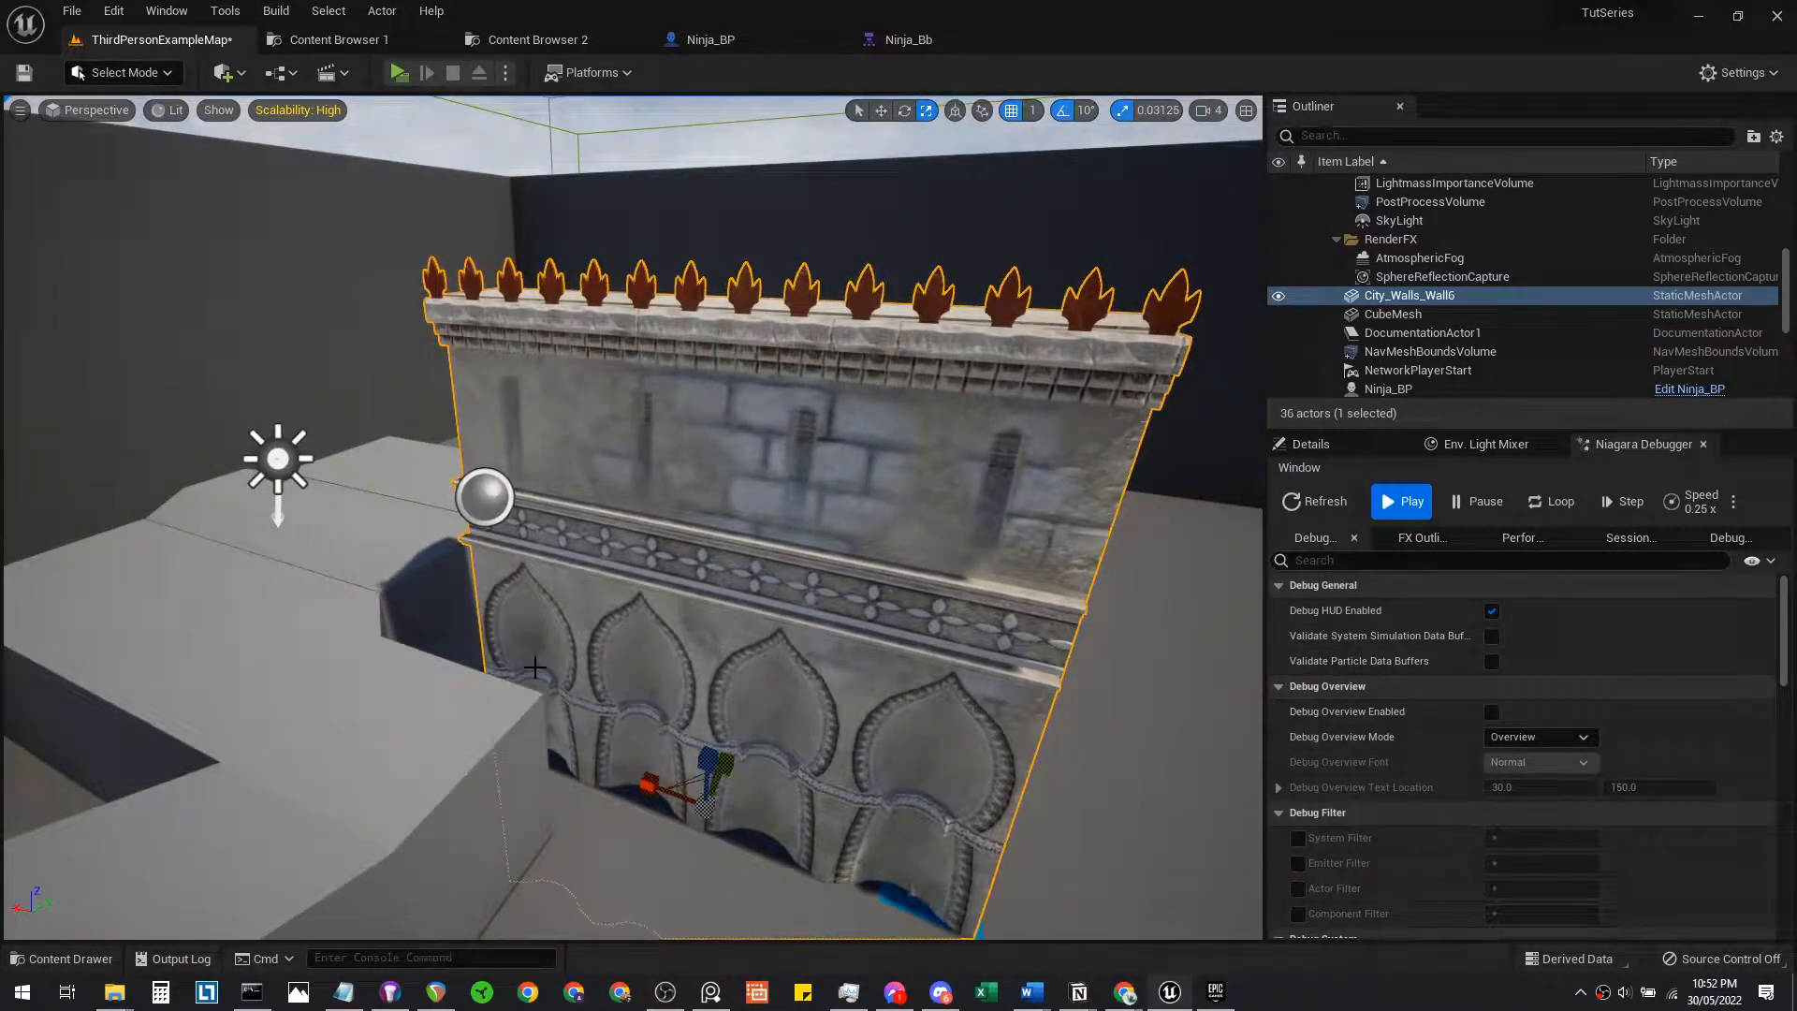
{"action": "key", "text": "Delete"}
{"action": "right_click_drag", "start_coordinate": [534, 666], "coordinate": [258, 602]}
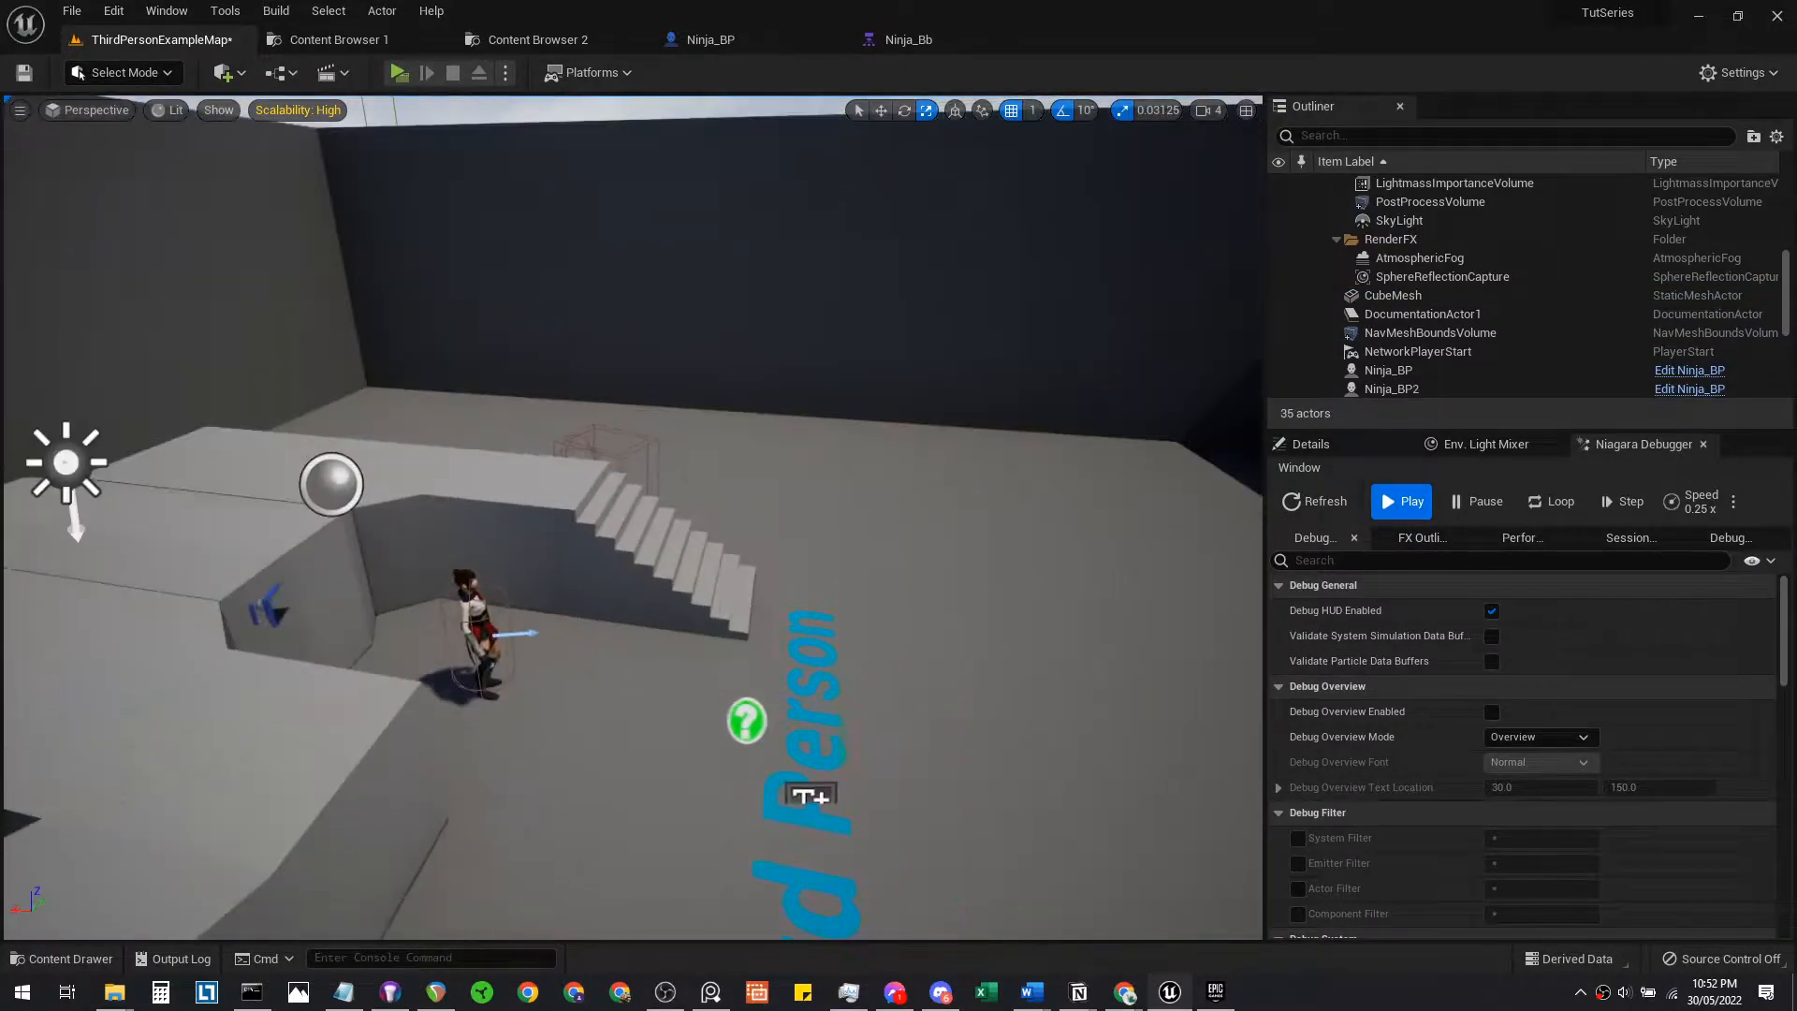
Open the Corridor_A mesh folder in the Content Drawer and look through its assets
{"action": "key", "text": "ctrl+space"}
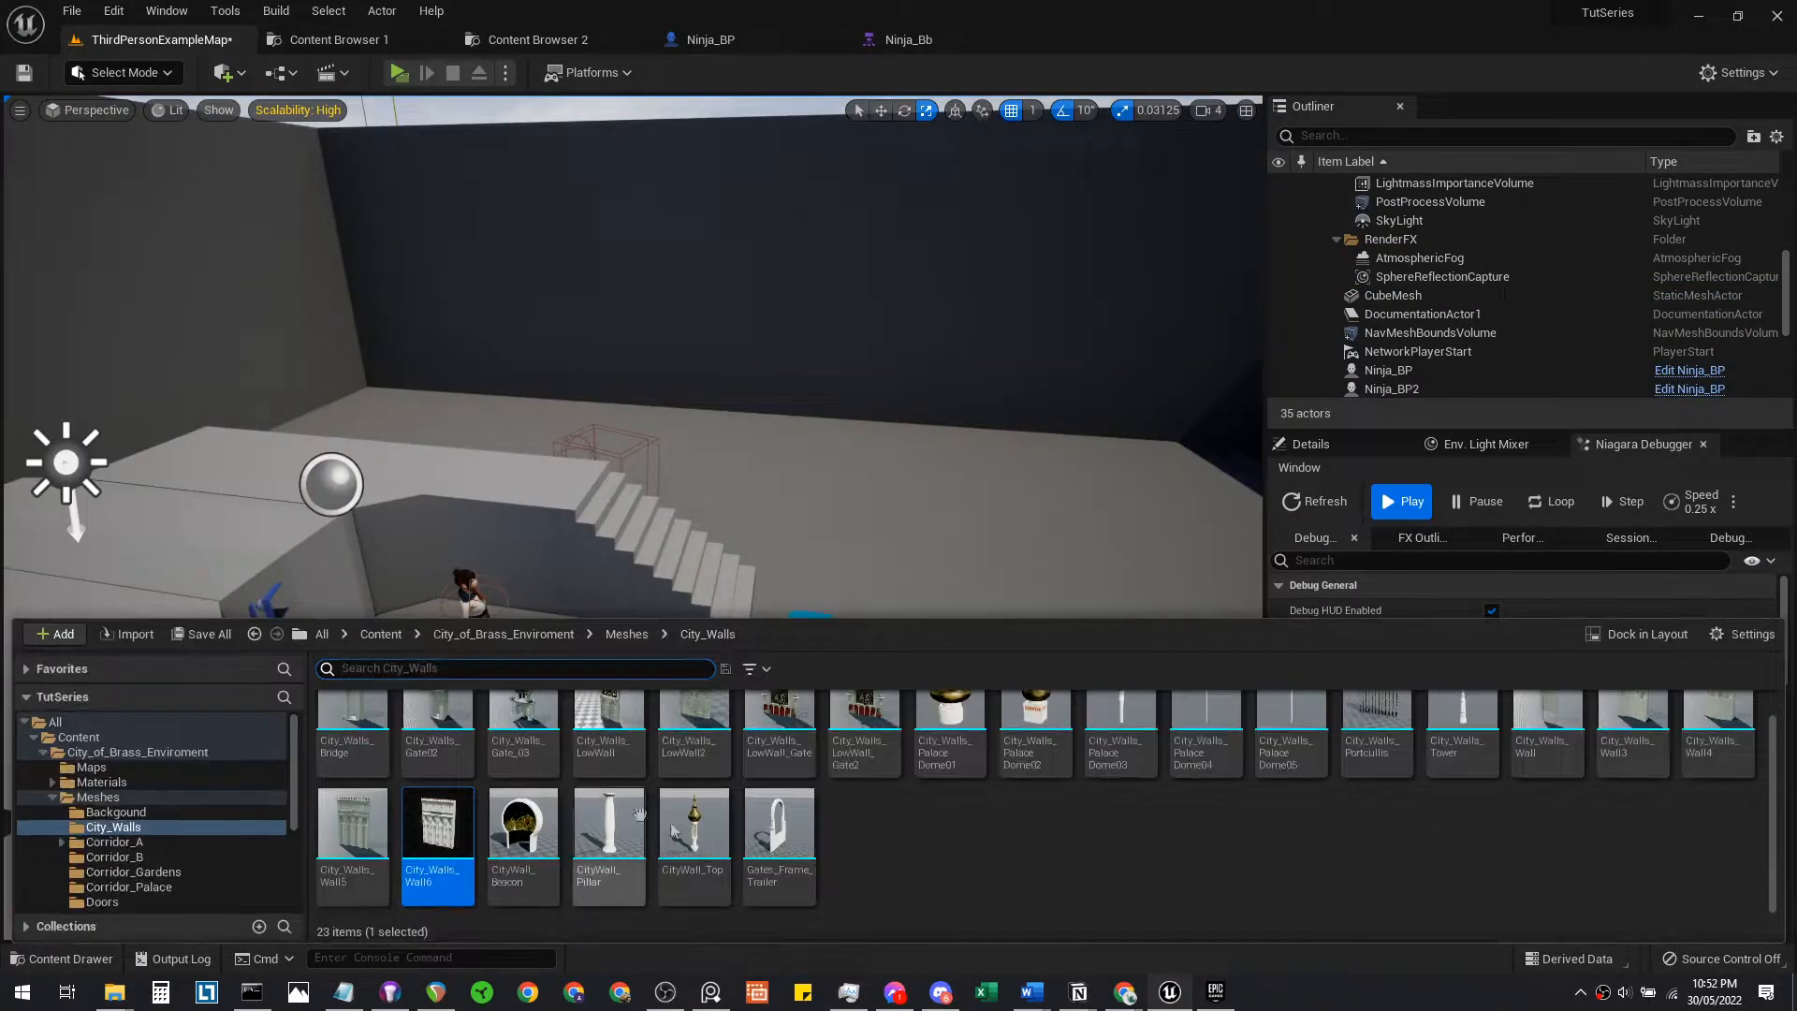
{"action": "left_click", "coordinate": [642, 633]}
{"action": "double_click", "coordinate": [505, 735]}
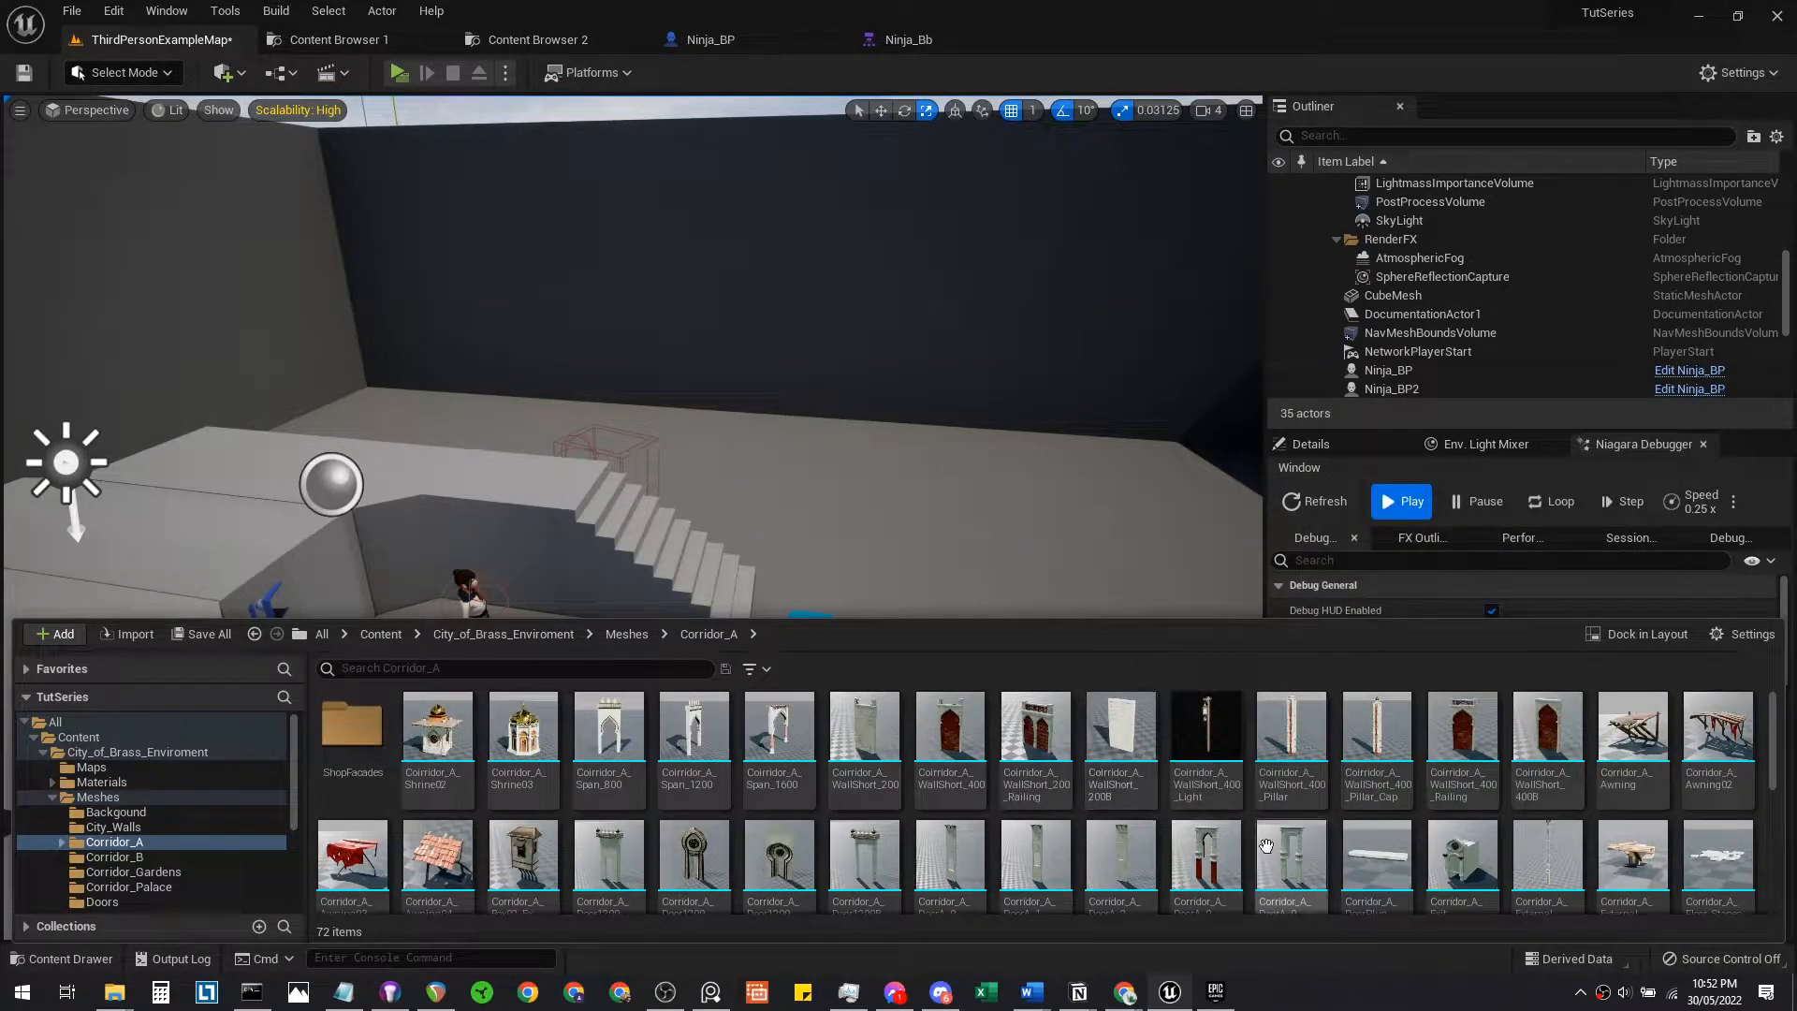
{"action": "scroll", "coordinate": [1386, 838], "scroll_direction": "down", "scroll_amount": 1}
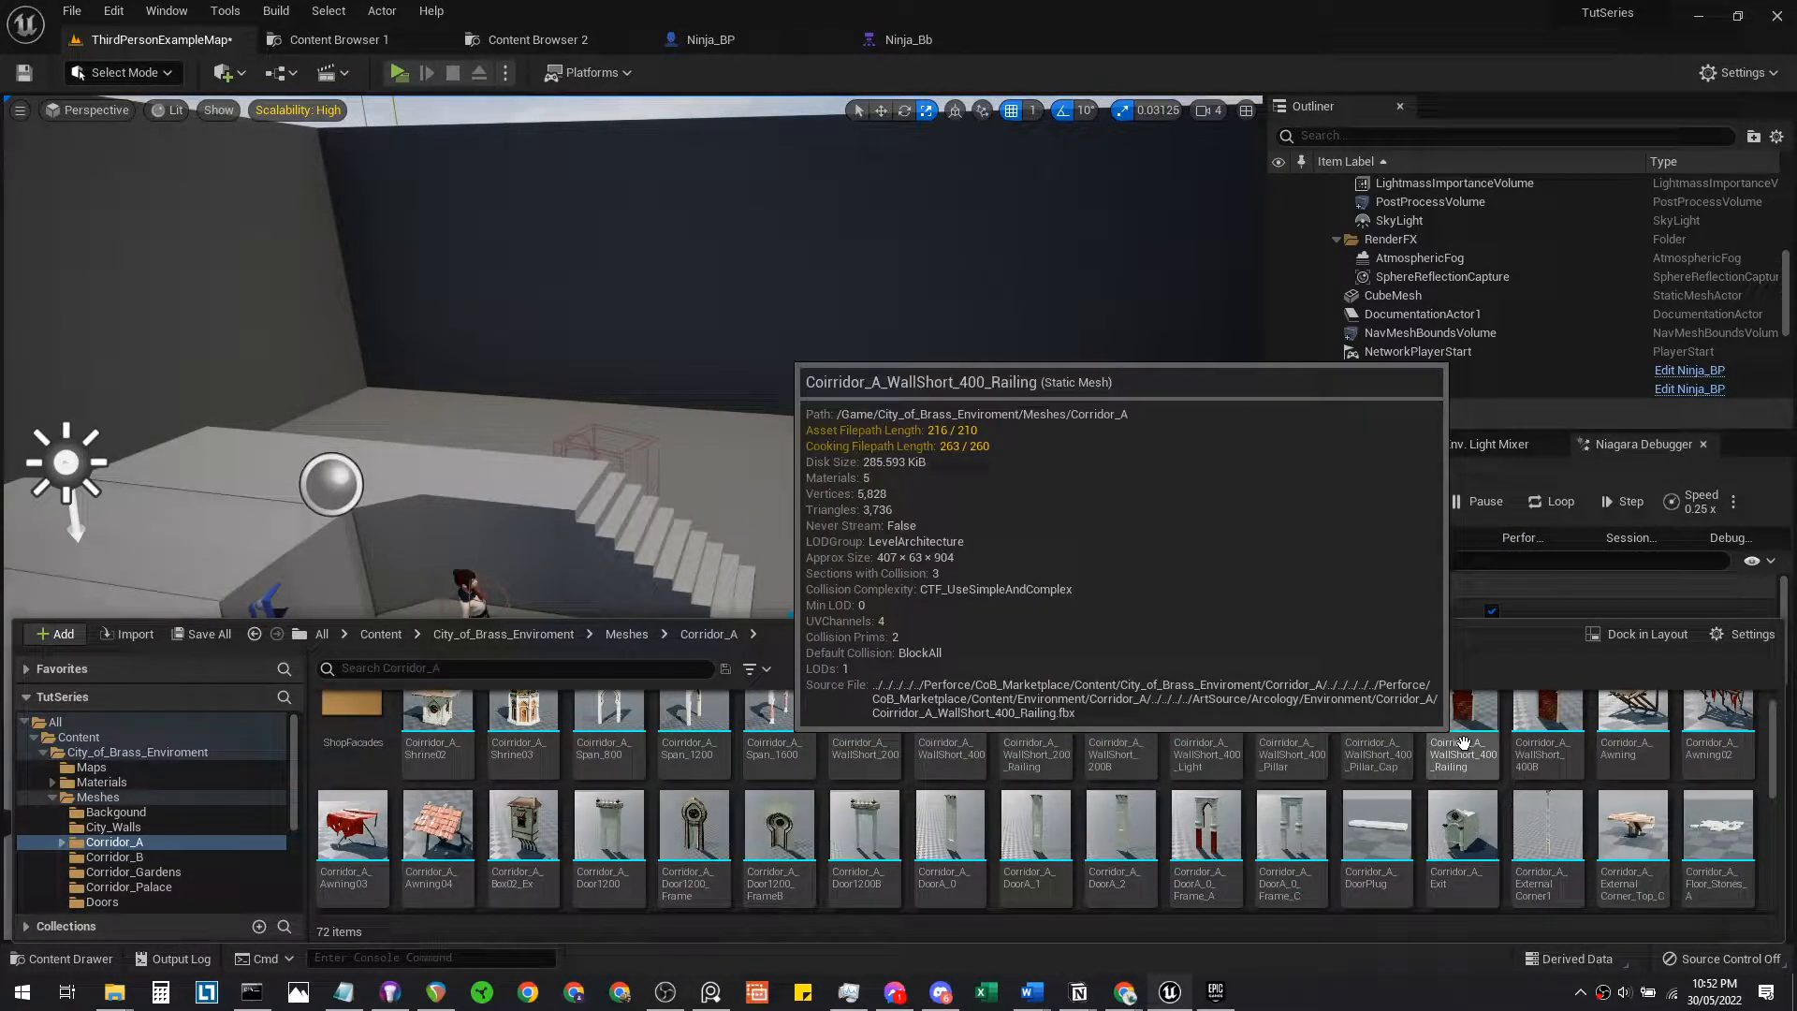
{"action": "scroll", "coordinate": [1498, 824], "scroll_direction": "up", "scroll_amount": 1}
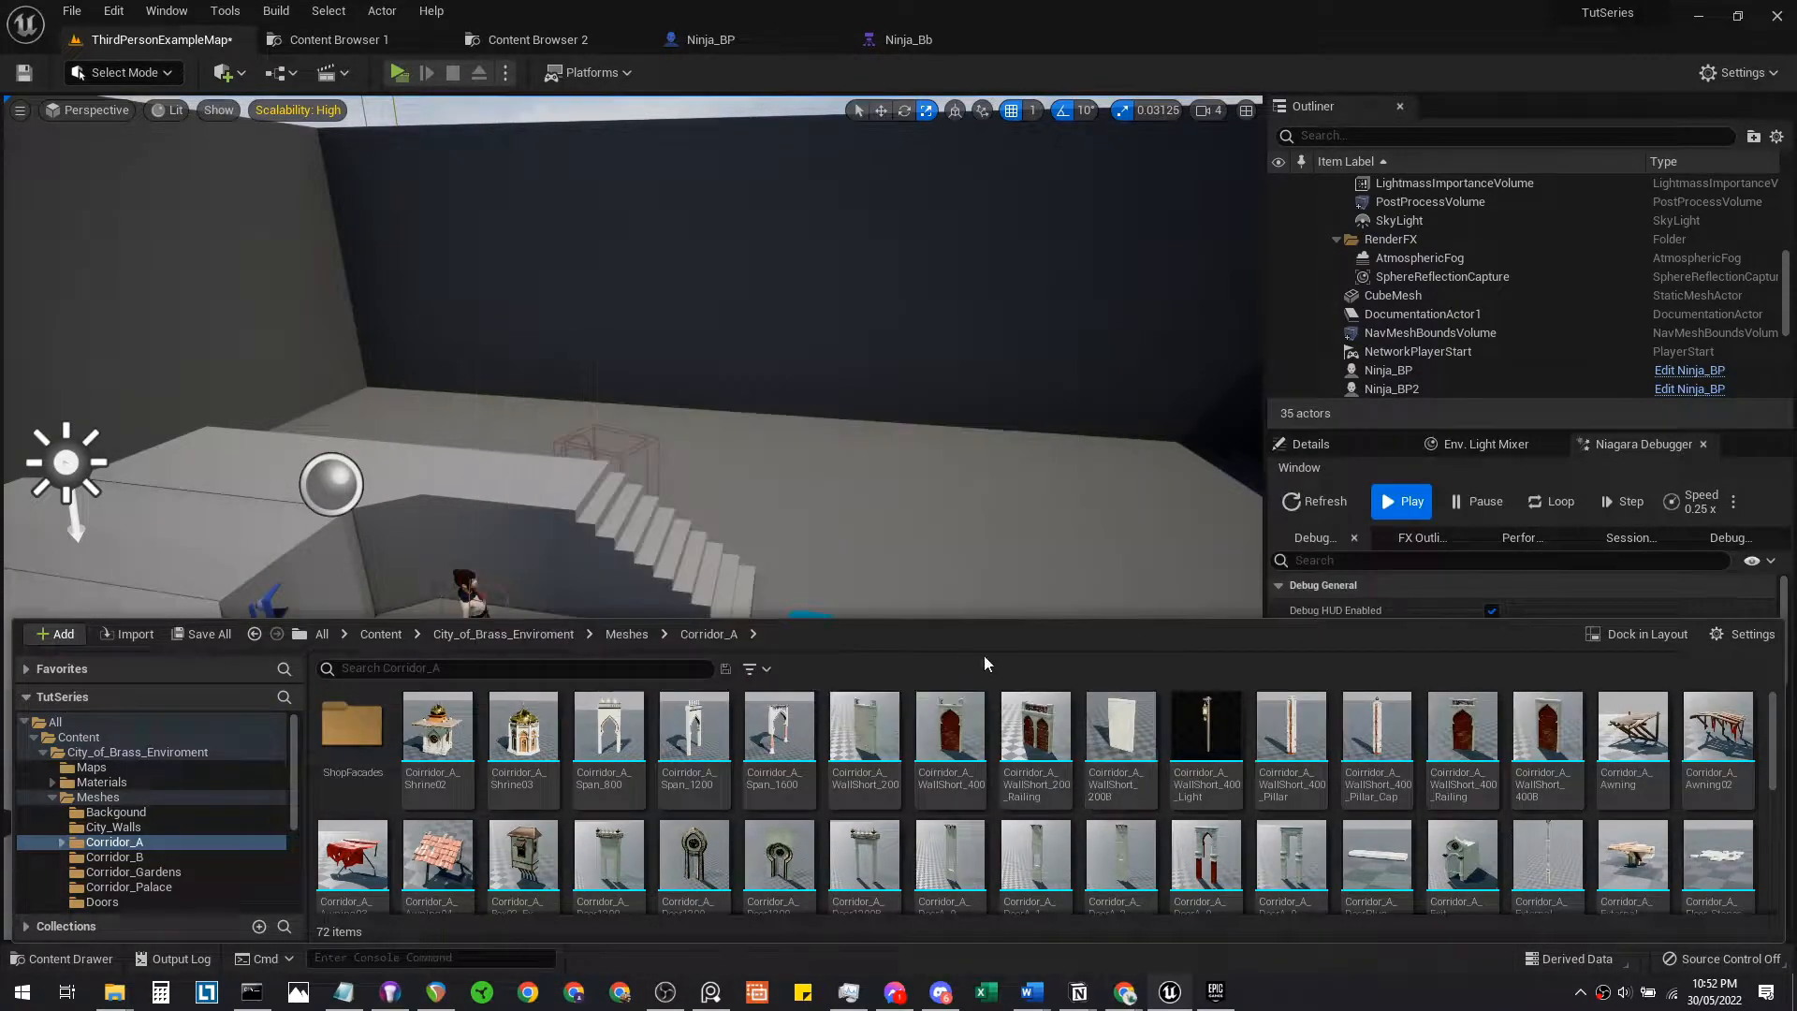
Place the Coirridor_A_Shrine03 mesh on the level floor beyond the staircase
{"action": "mouse_move", "coordinate": [524, 763]}
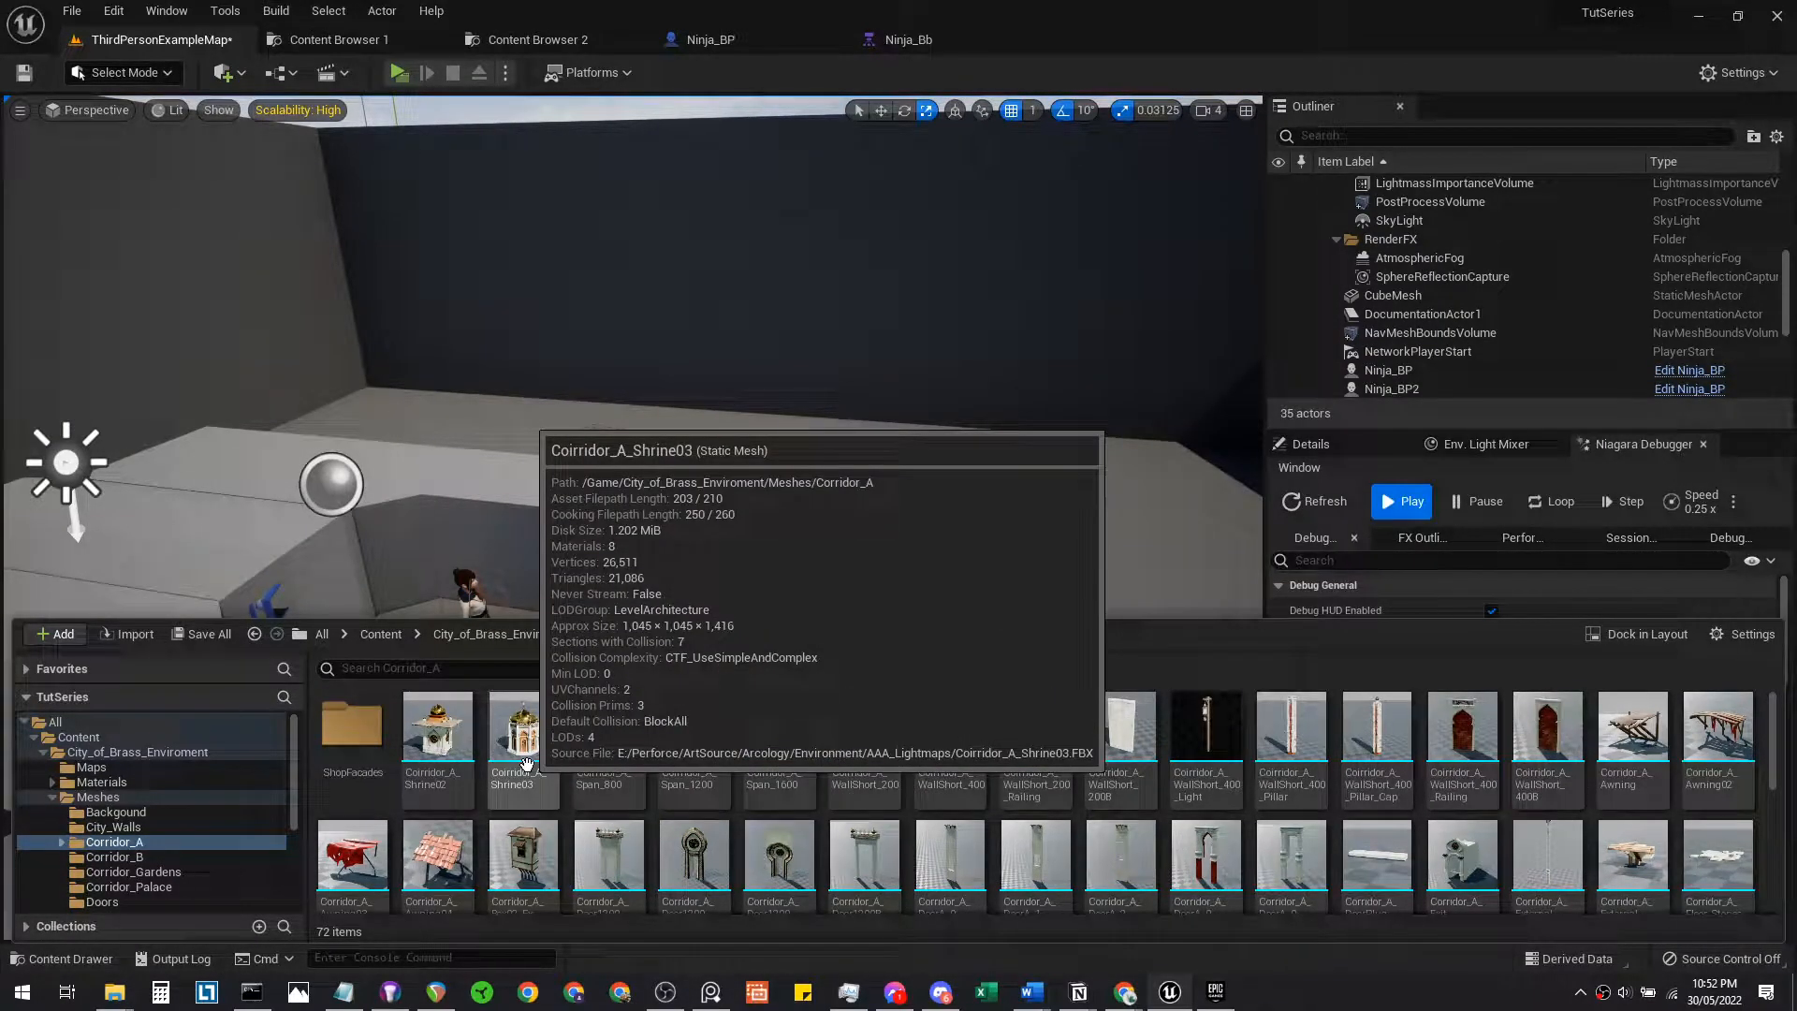
{"action": "left_click_drag", "start_coordinate": [943, 546], "coordinate": [943, 546]}
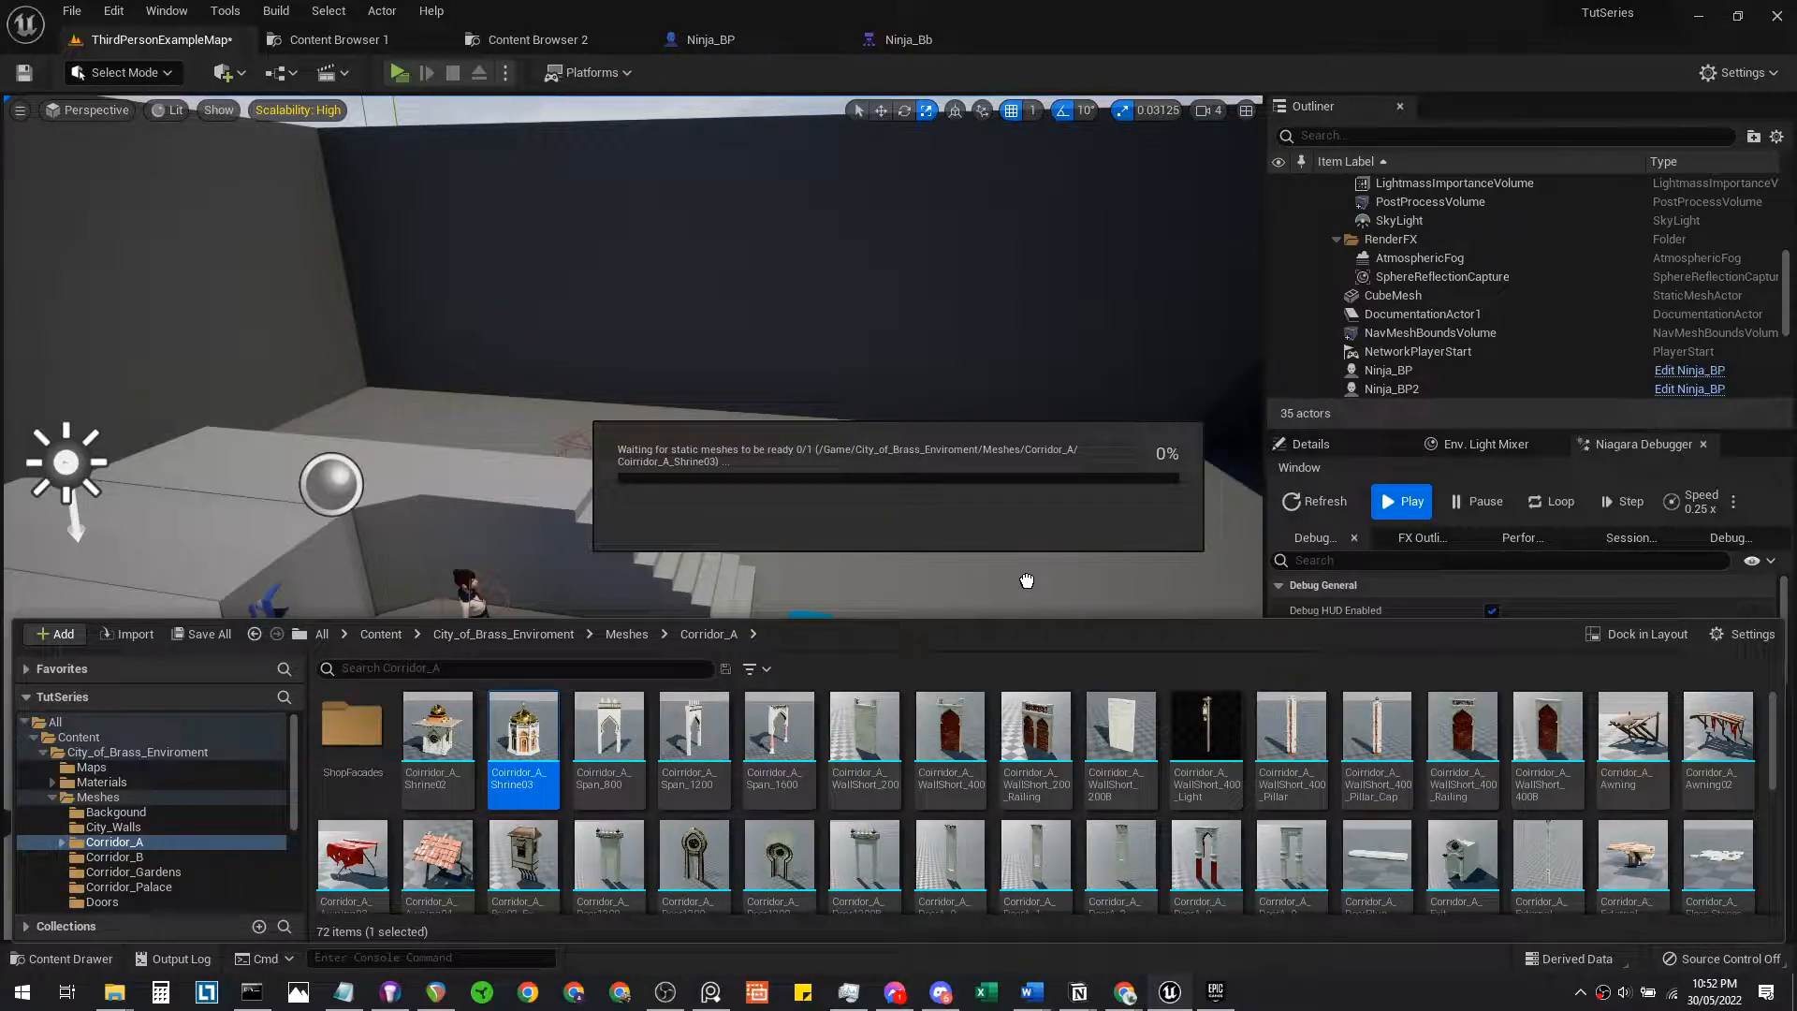
{"action": "left_click_drag", "start_coordinate": [1027, 580], "coordinate": [976, 473]}
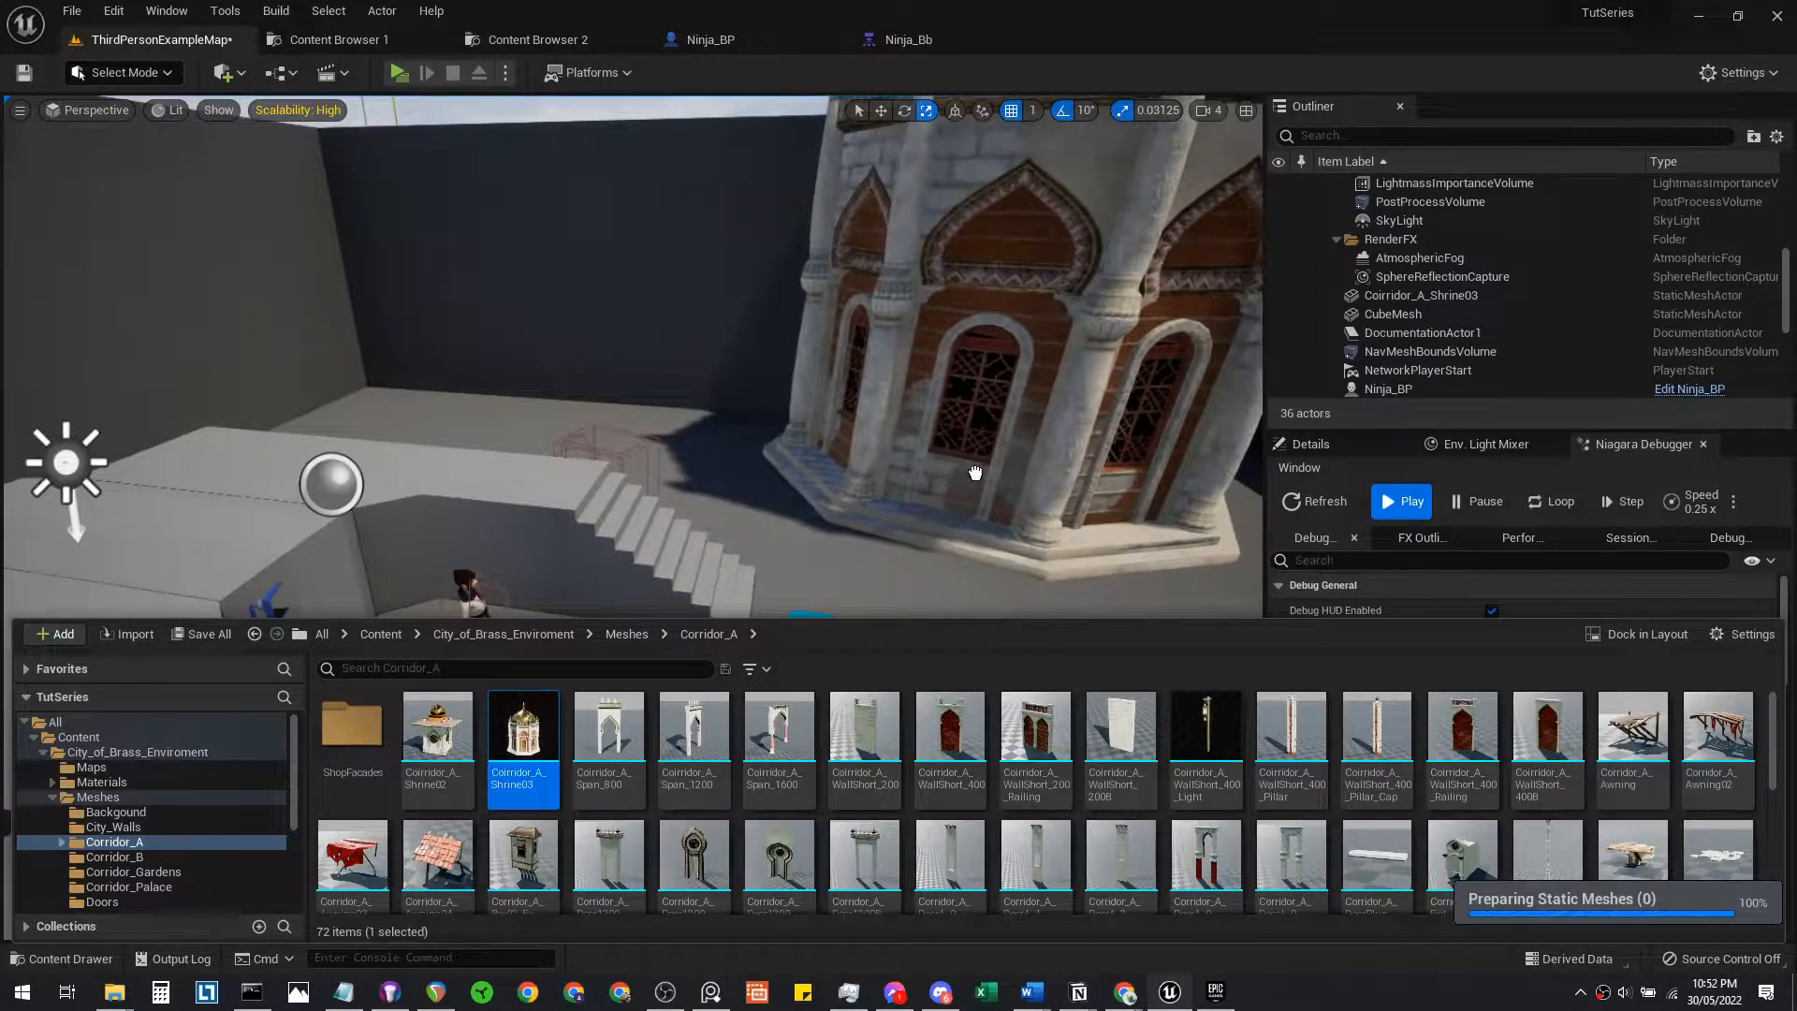
Move the domed shrine sideways across the level to open space beyond the boundary walls
{"action": "right_click_drag", "start_coordinate": [993, 486], "coordinate": [859, 436]}
{"action": "key", "text": "s"}
{"action": "key", "text": "w"}
{"action": "key", "text": "d"}
{"action": "left_click_drag", "start_coordinate": [859, 436], "coordinate": [1181, 433]}
{"action": "right_click_drag", "start_coordinate": [1182, 433], "coordinate": [1058, 419]}
{"action": "key", "text": "d"}
{"action": "left_click_drag", "start_coordinate": [837, 386], "coordinate": [983, 384]}
{"action": "mouse_move", "coordinate": [982, 385]}
{"action": "right_mouse_down"}
{"action": "mouse_move", "coordinate": [1123, 337]}
{"action": "mouse_move", "coordinate": [922, 422]}
{"action": "mouse_move", "coordinate": [964, 406]}
{"action": "right_mouse_up"}
{"action": "key", "text": "s"}
Place the Corridor_A_Span_800 arch mesh in front of the domed shrine
{"action": "left_click", "coordinate": [947, 406]}
{"action": "left_click_drag", "start_coordinate": [608, 730], "coordinate": [838, 488]}
{"action": "right_click_drag", "start_coordinate": [837, 489], "coordinate": [872, 614]}
Look through the Corridor_A mesh assets and place the Corridor_A_Floor_Stones_A mesh in the level
{"action": "key", "text": "ctrl+space"}
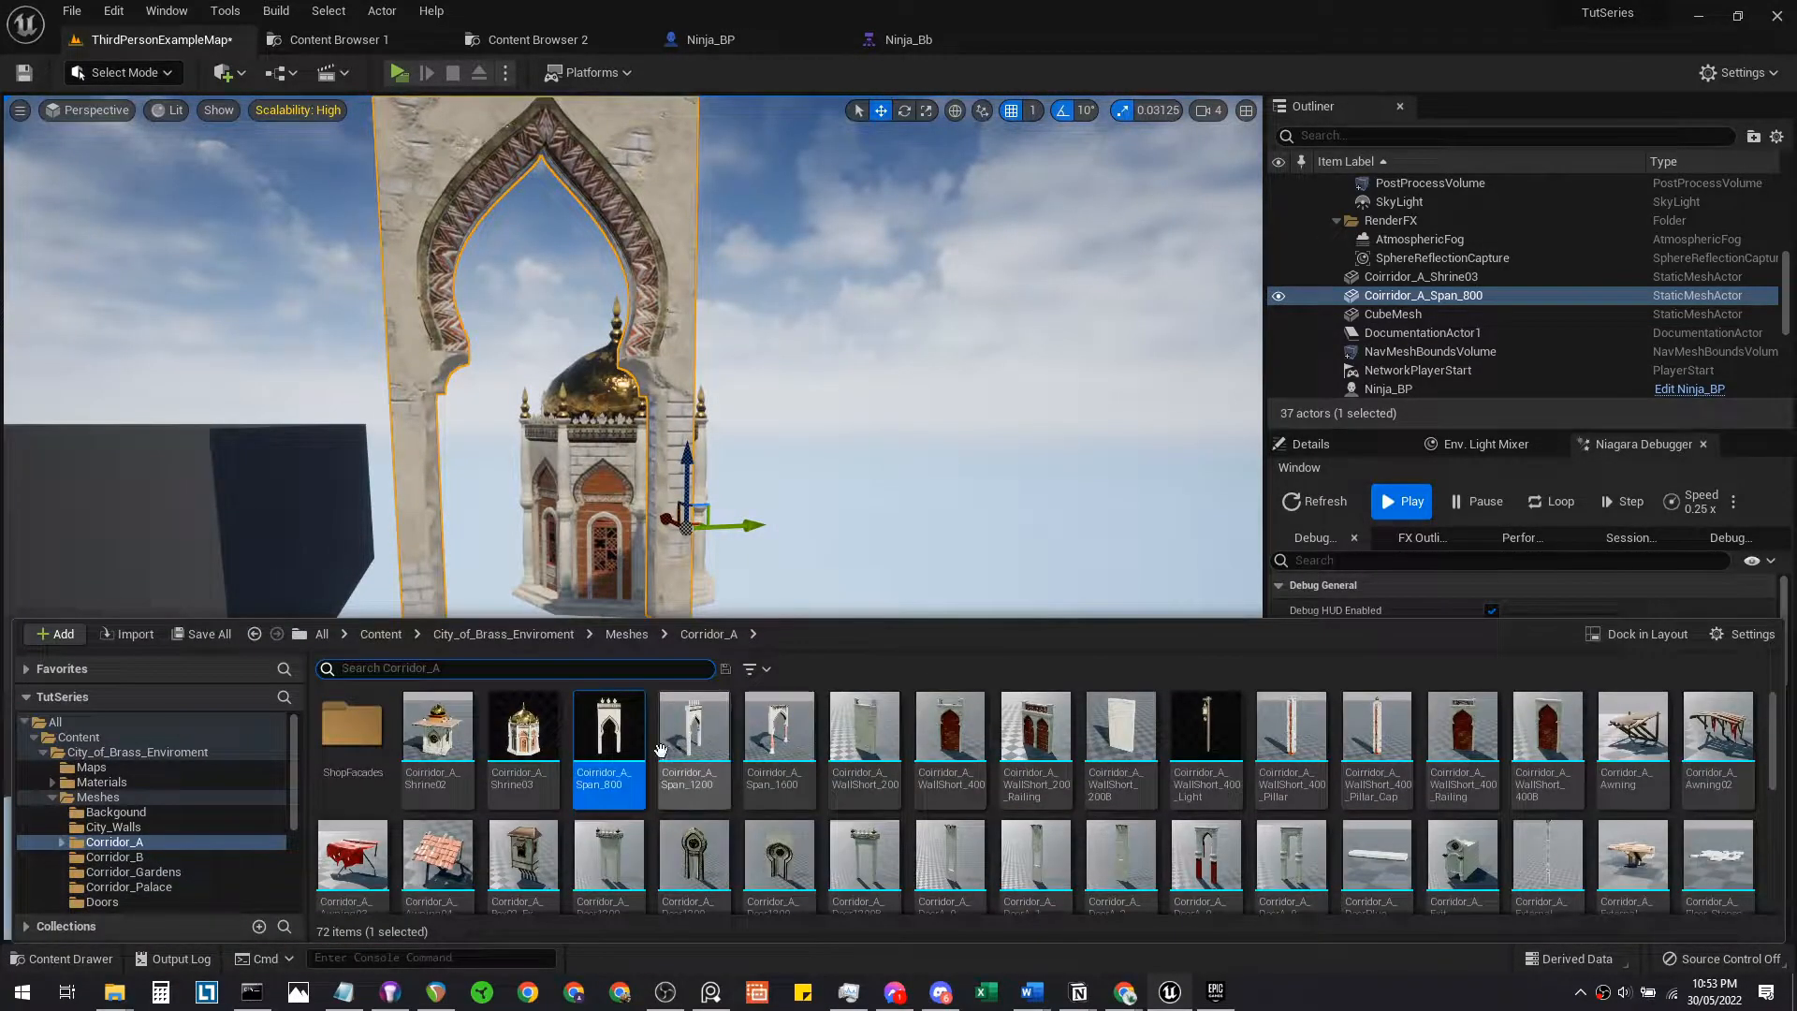
{"action": "scroll", "coordinate": [936, 843], "scroll_direction": "down", "scroll_amount": 5}
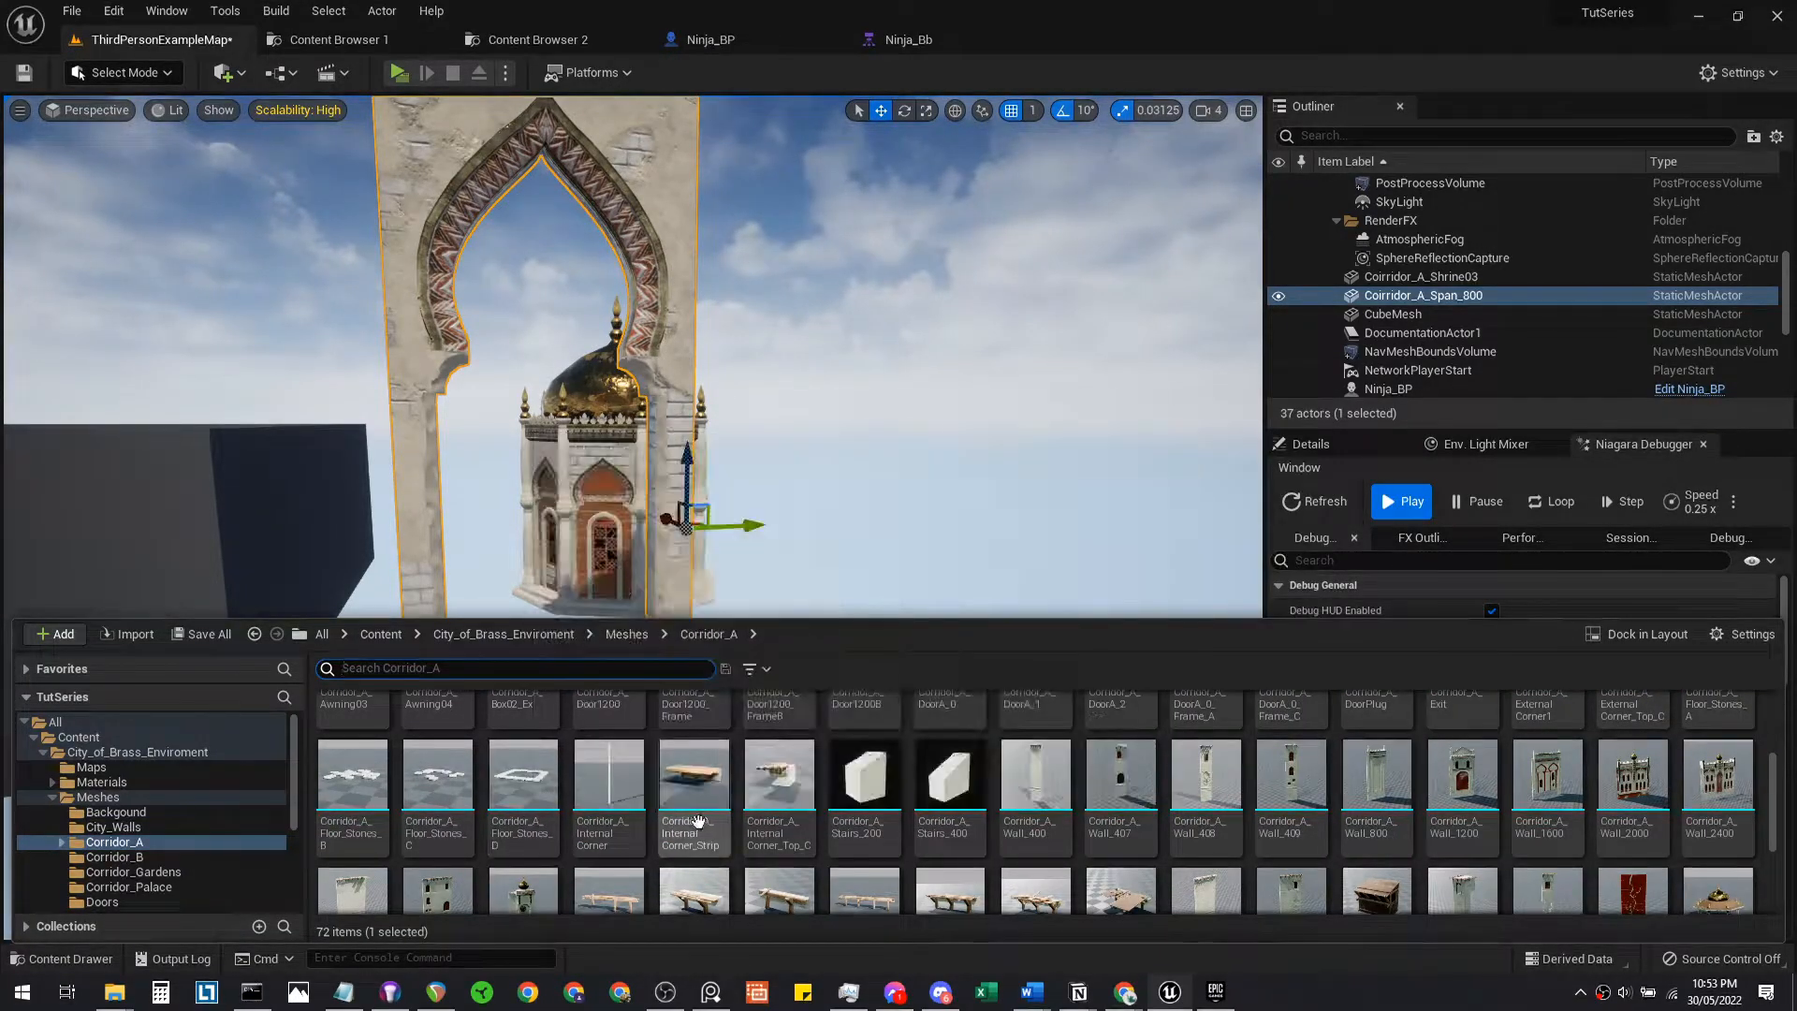
{"action": "scroll", "coordinate": [695, 822], "scroll_direction": "down", "scroll_amount": 3}
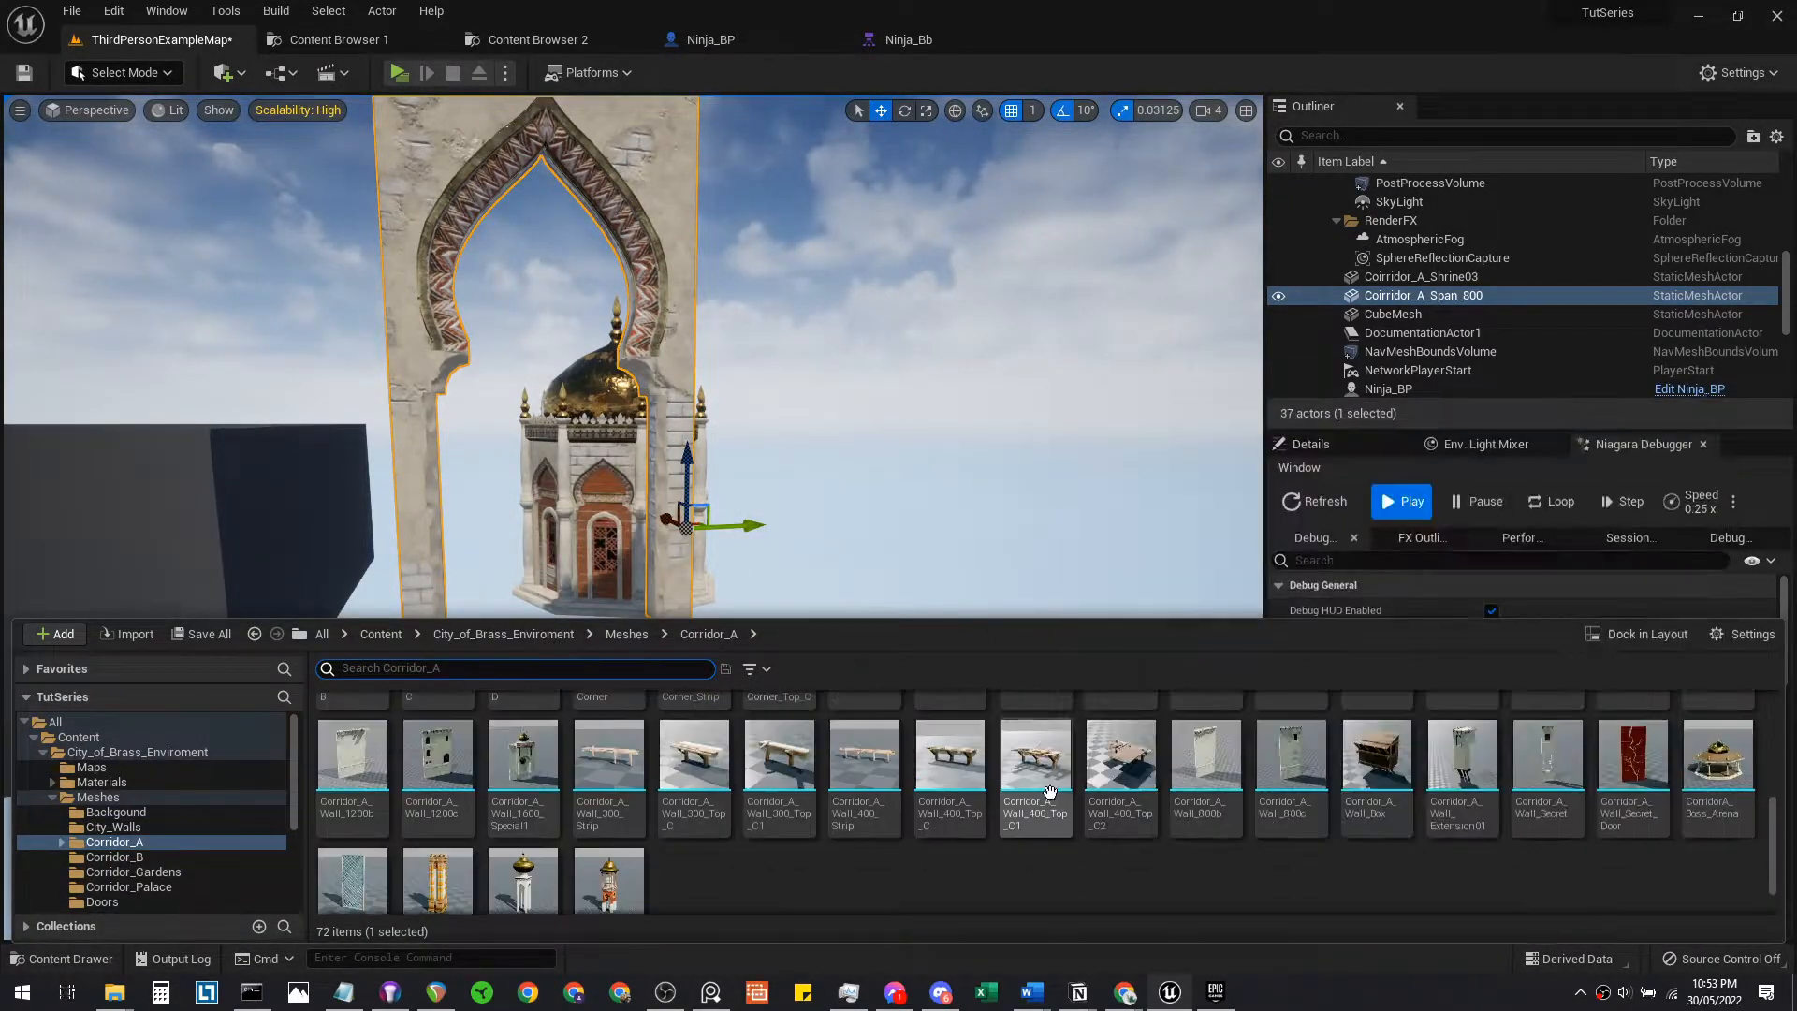
{"action": "mouse_move", "coordinate": [1057, 810]}
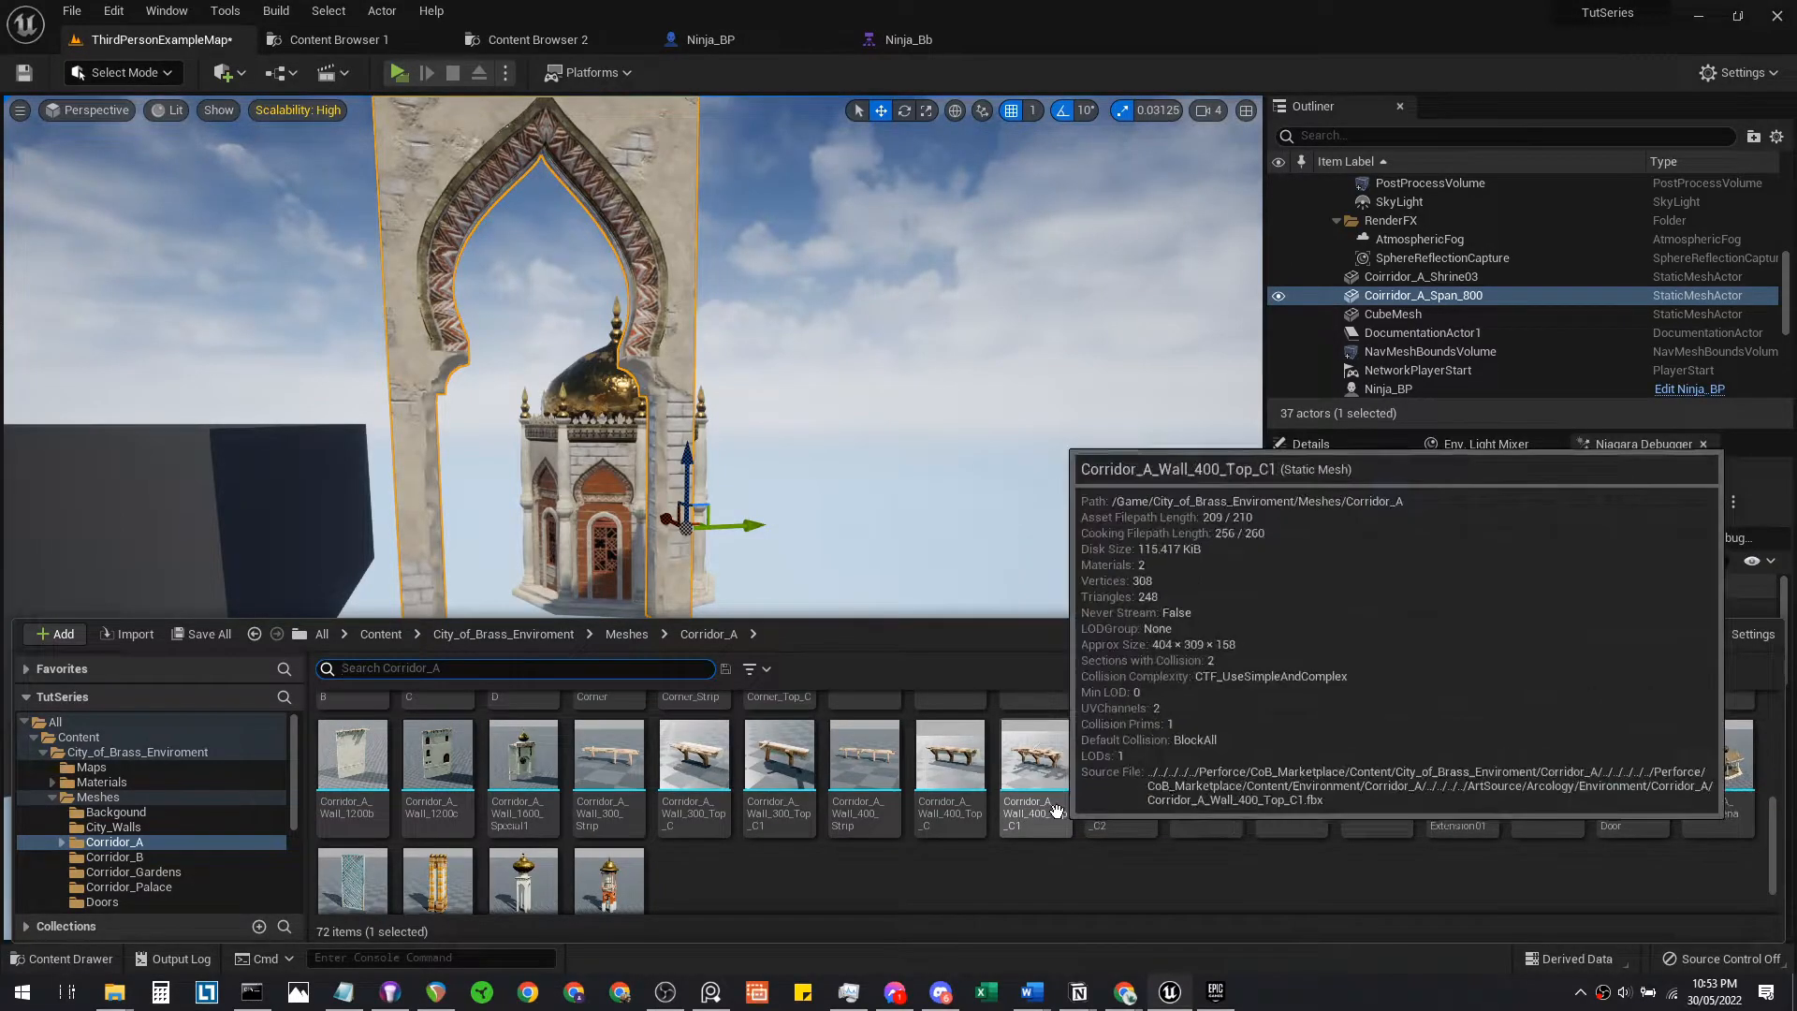
{"action": "scroll", "coordinate": [932, 816], "scroll_direction": "up", "scroll_amount": 2}
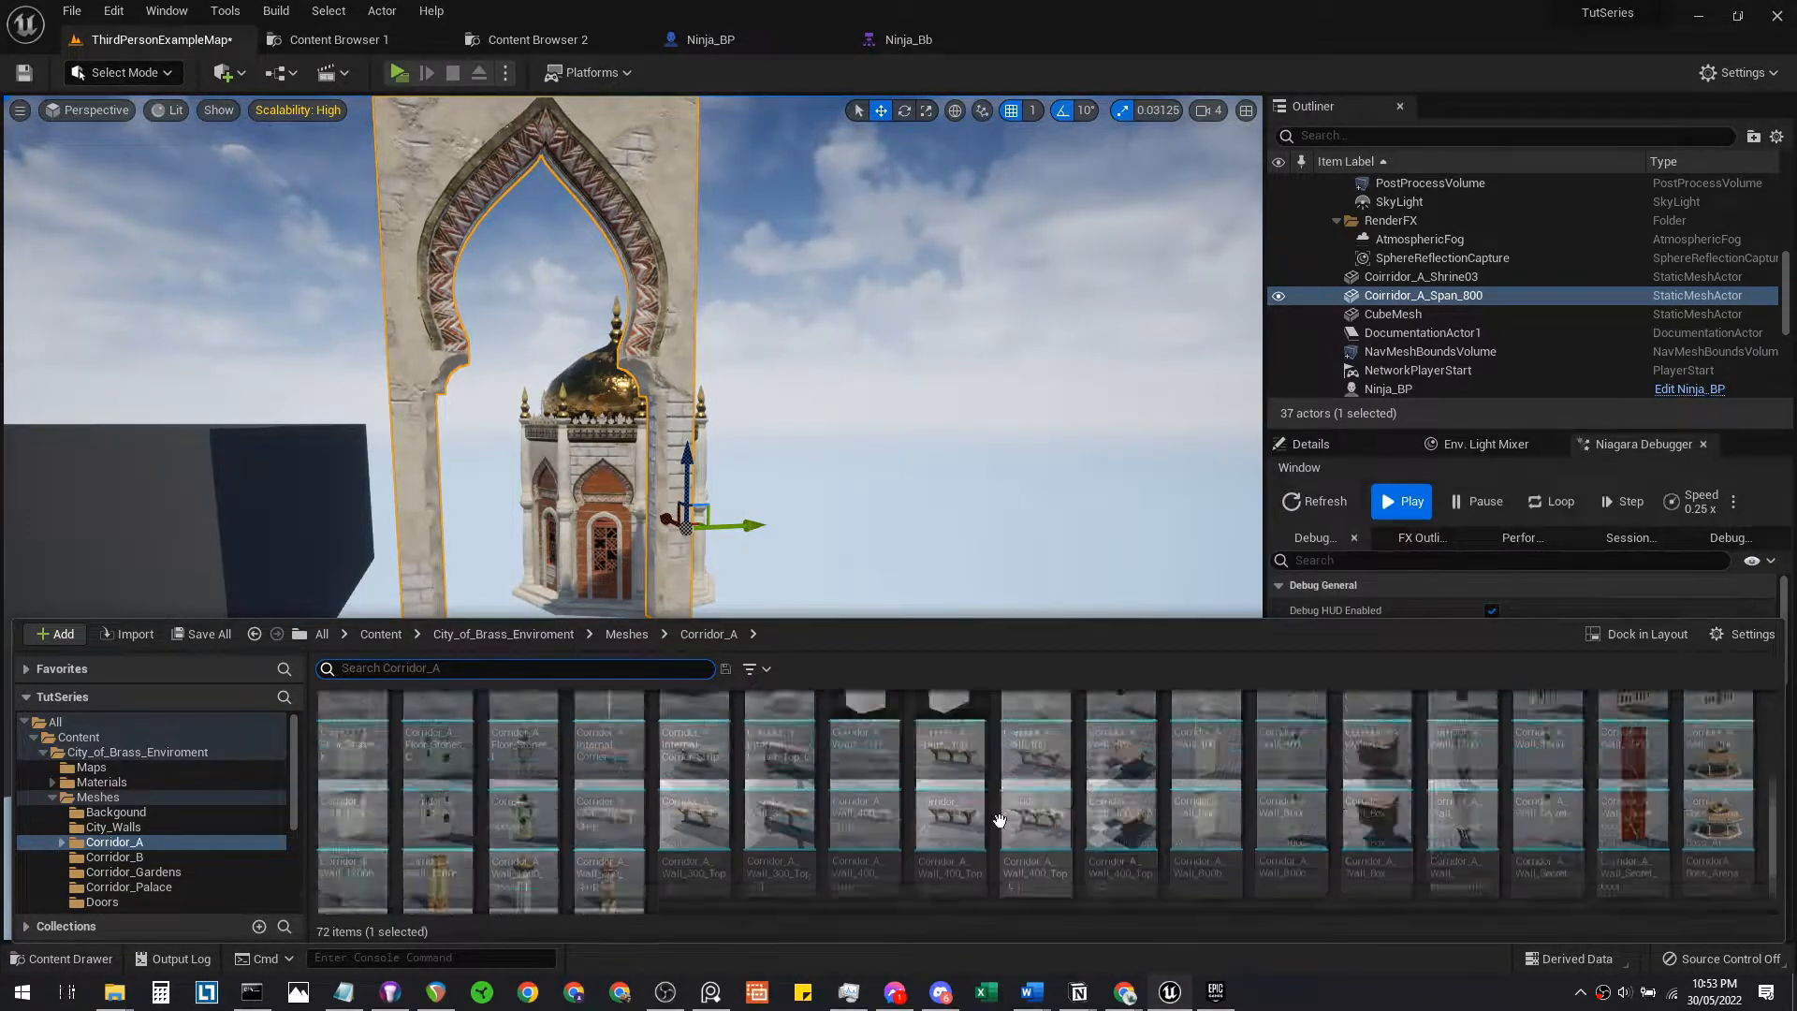
{"action": "scroll", "coordinate": [932, 816], "scroll_direction": "up", "scroll_amount": 2}
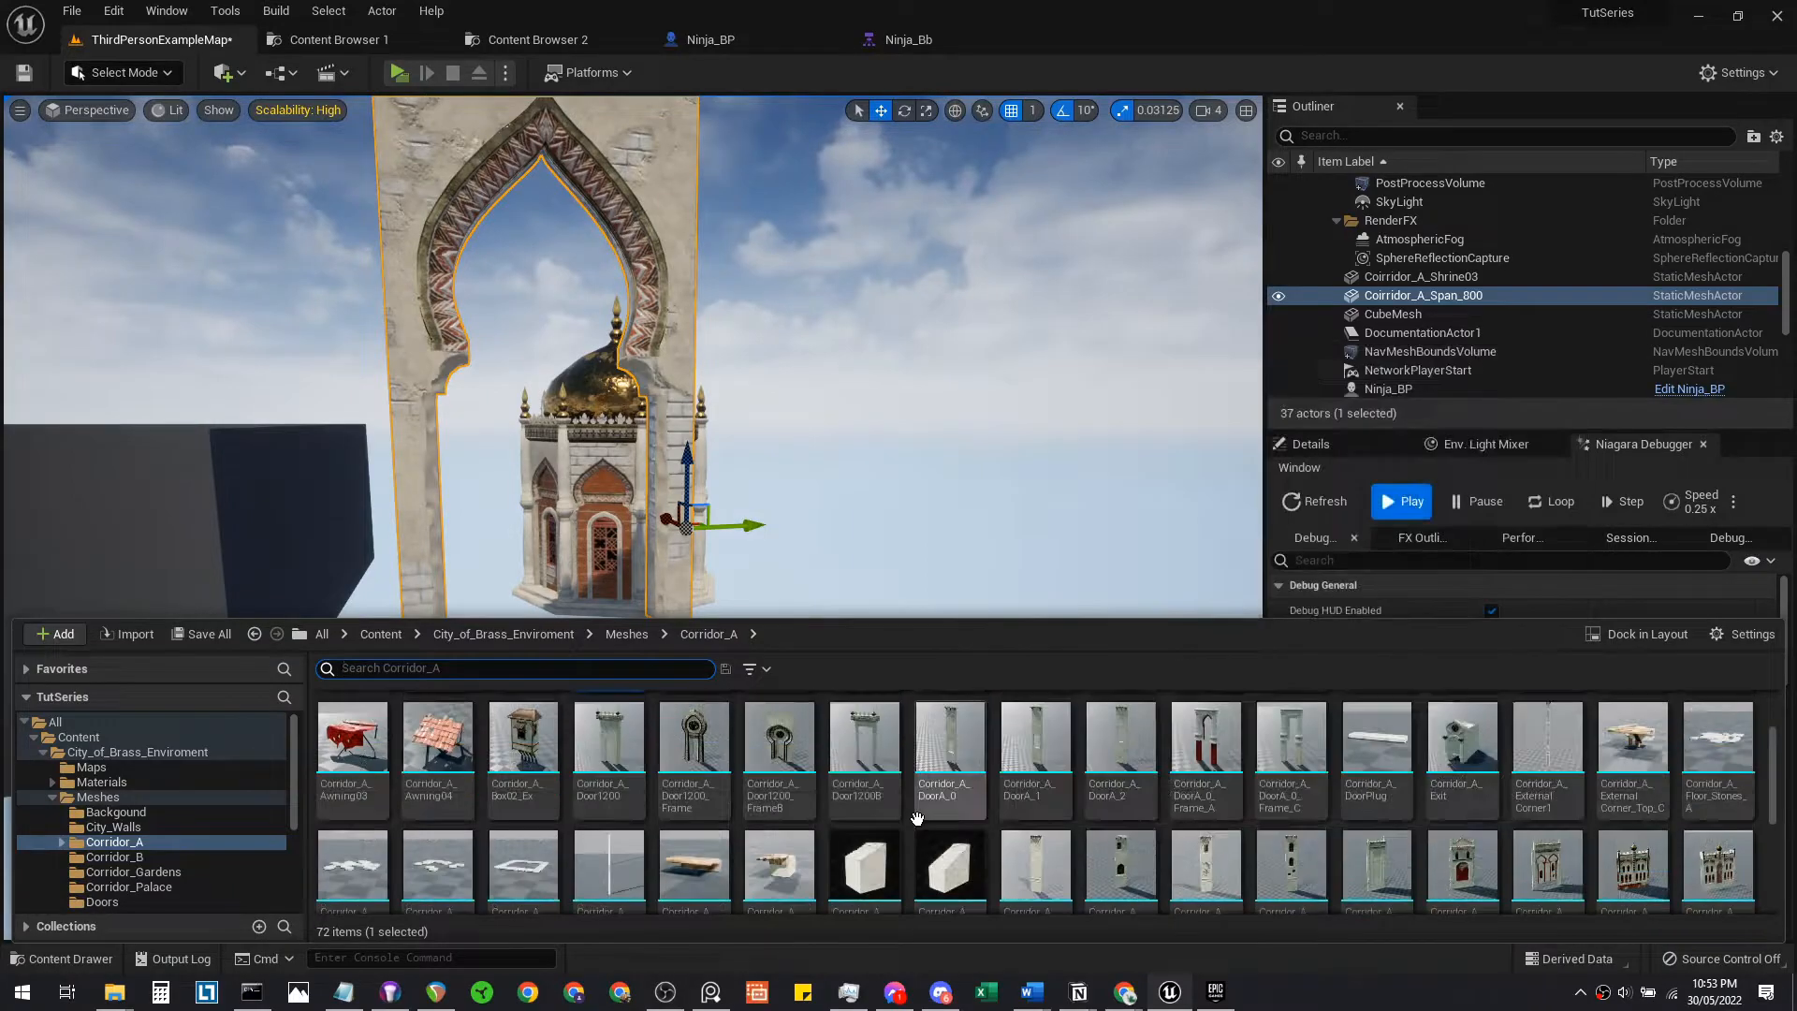
{"action": "scroll", "coordinate": [763, 797], "scroll_direction": "up", "scroll_amount": 1}
{"action": "left_click_drag", "start_coordinate": [1719, 772], "coordinate": [765, 565]}
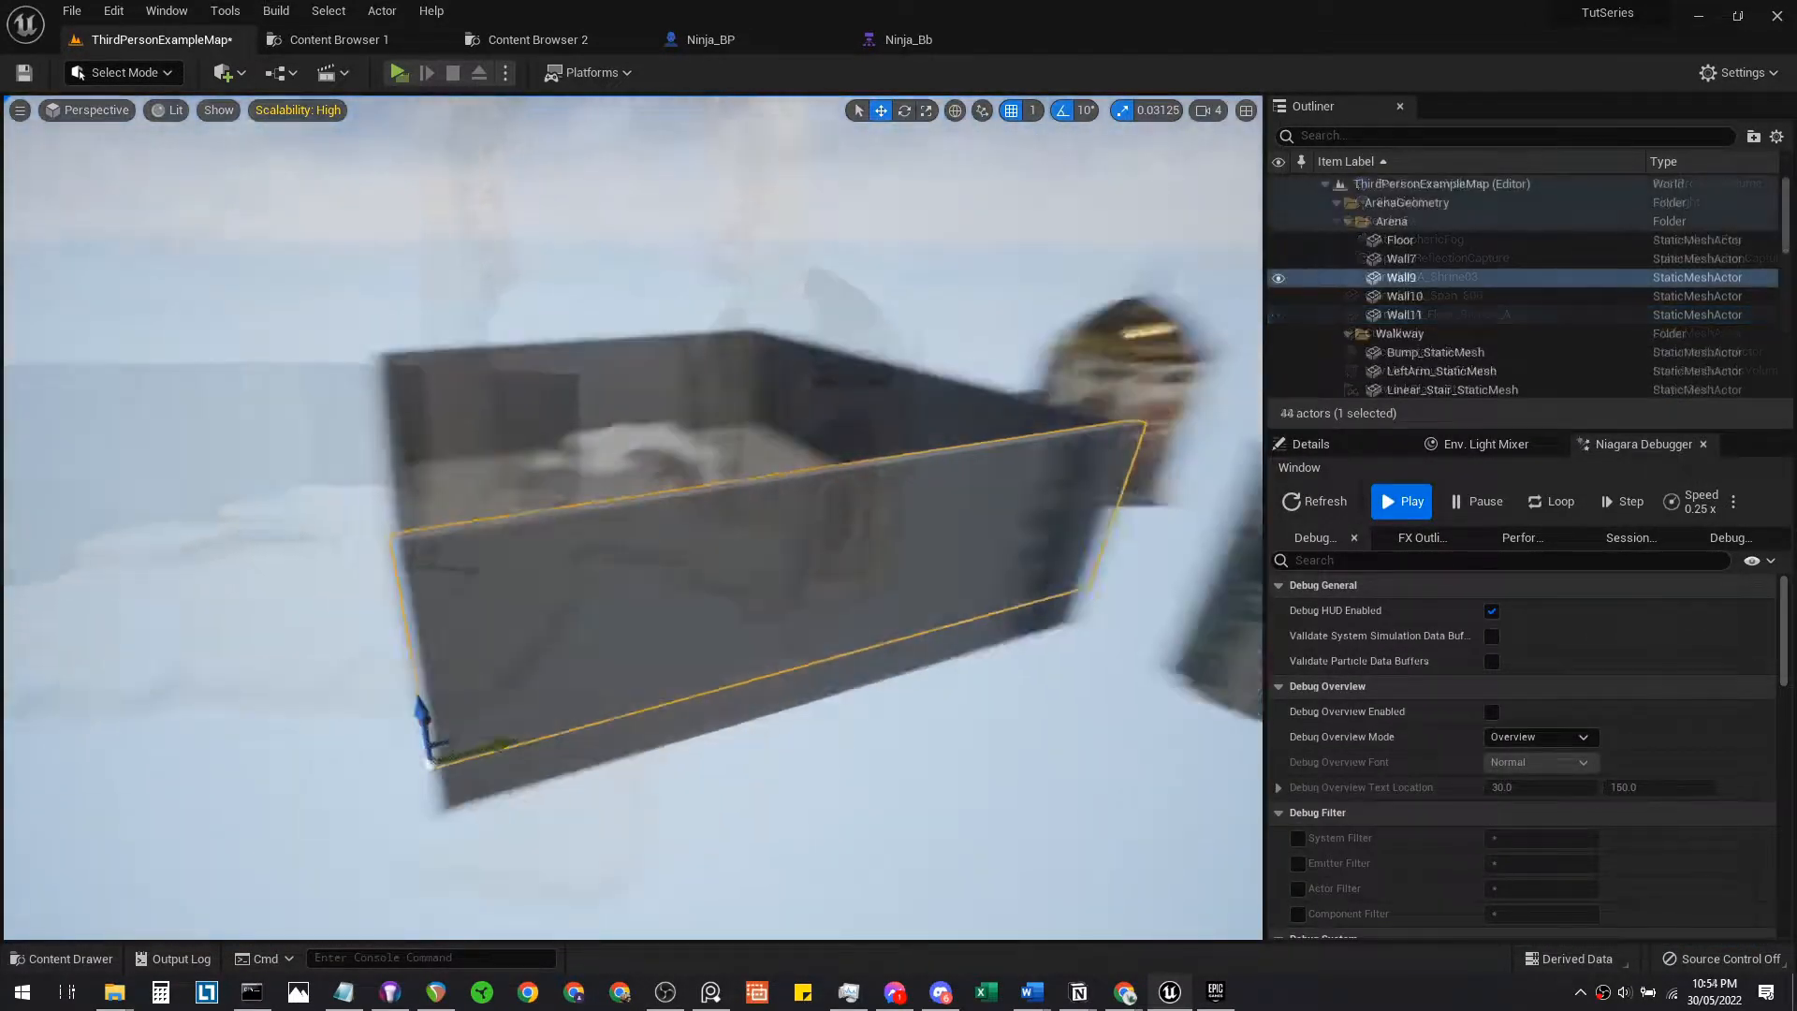
Delete the four arena boundary walls Wall7, Wall9, Wall10 and Wall11
{"action": "mouse_move", "coordinate": [727, 510]}
{"action": "right_mouse_down"}
{"action": "mouse_move", "coordinate": [711, 513]}
{"action": "mouse_move", "coordinate": [727, 509]}
{"action": "right_mouse_up"}
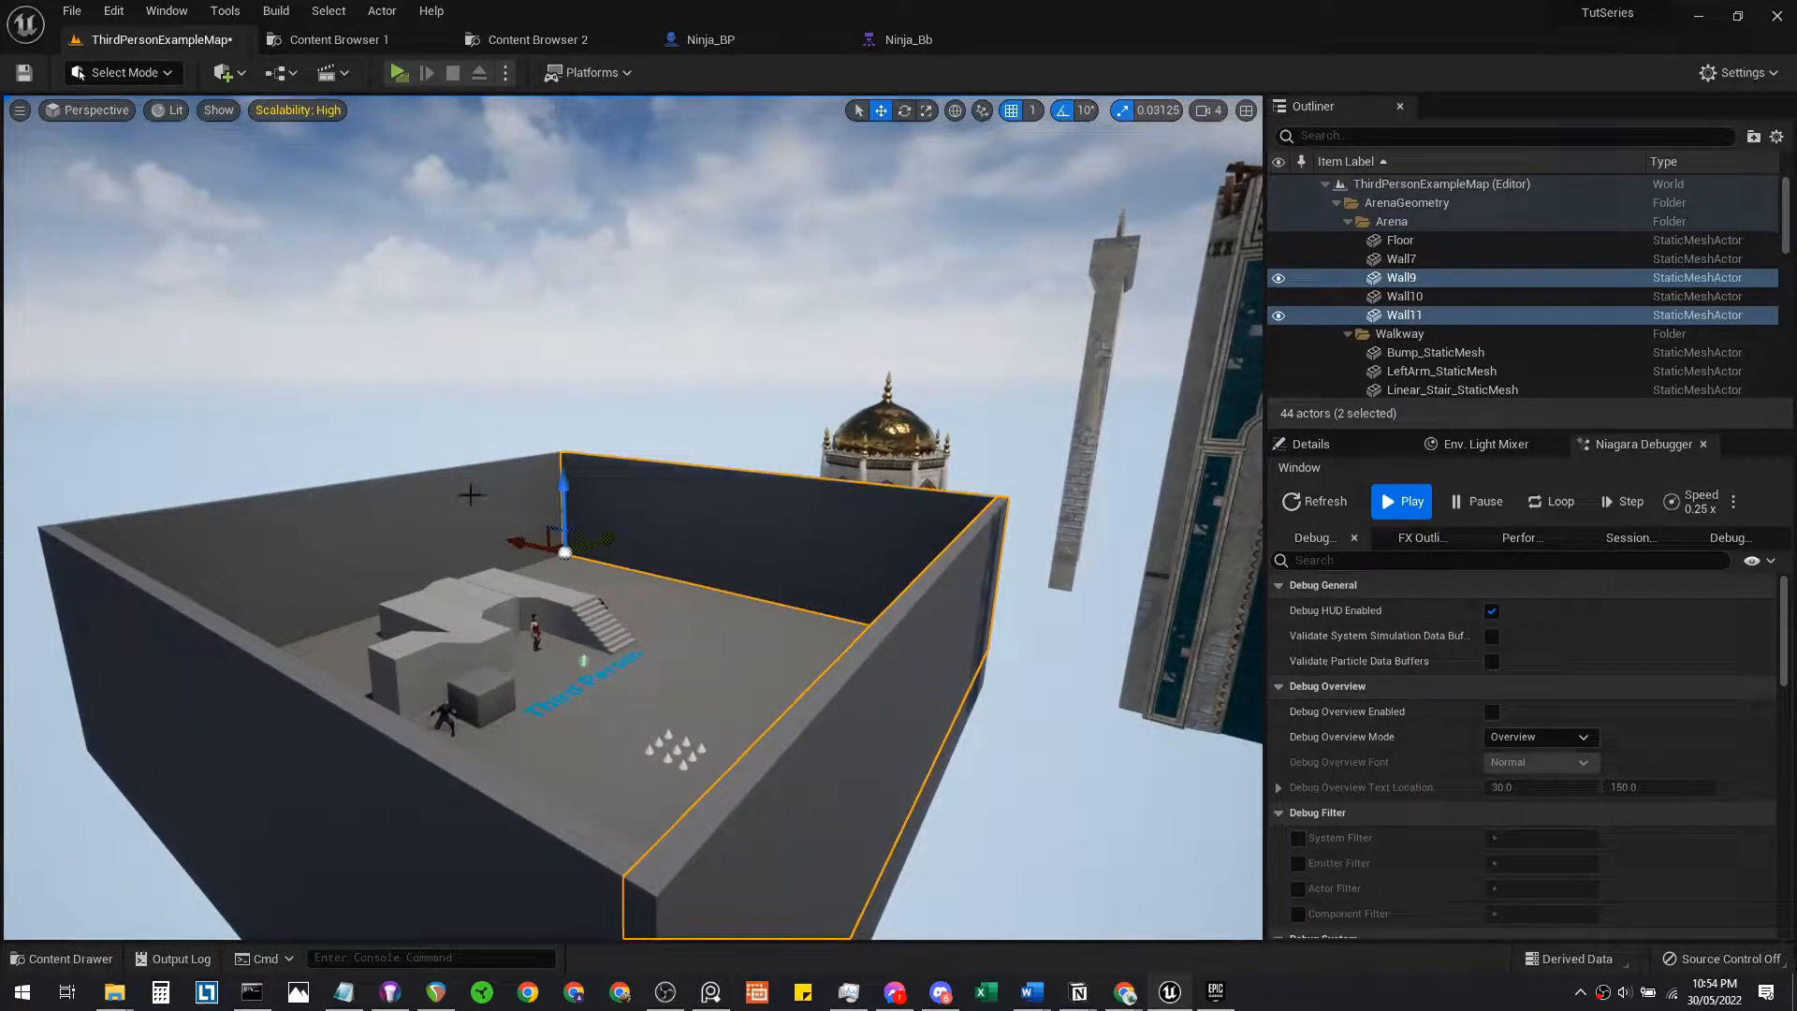
{"action": "right_click_drag", "start_coordinate": [664, 692], "coordinate": [672, 688]}
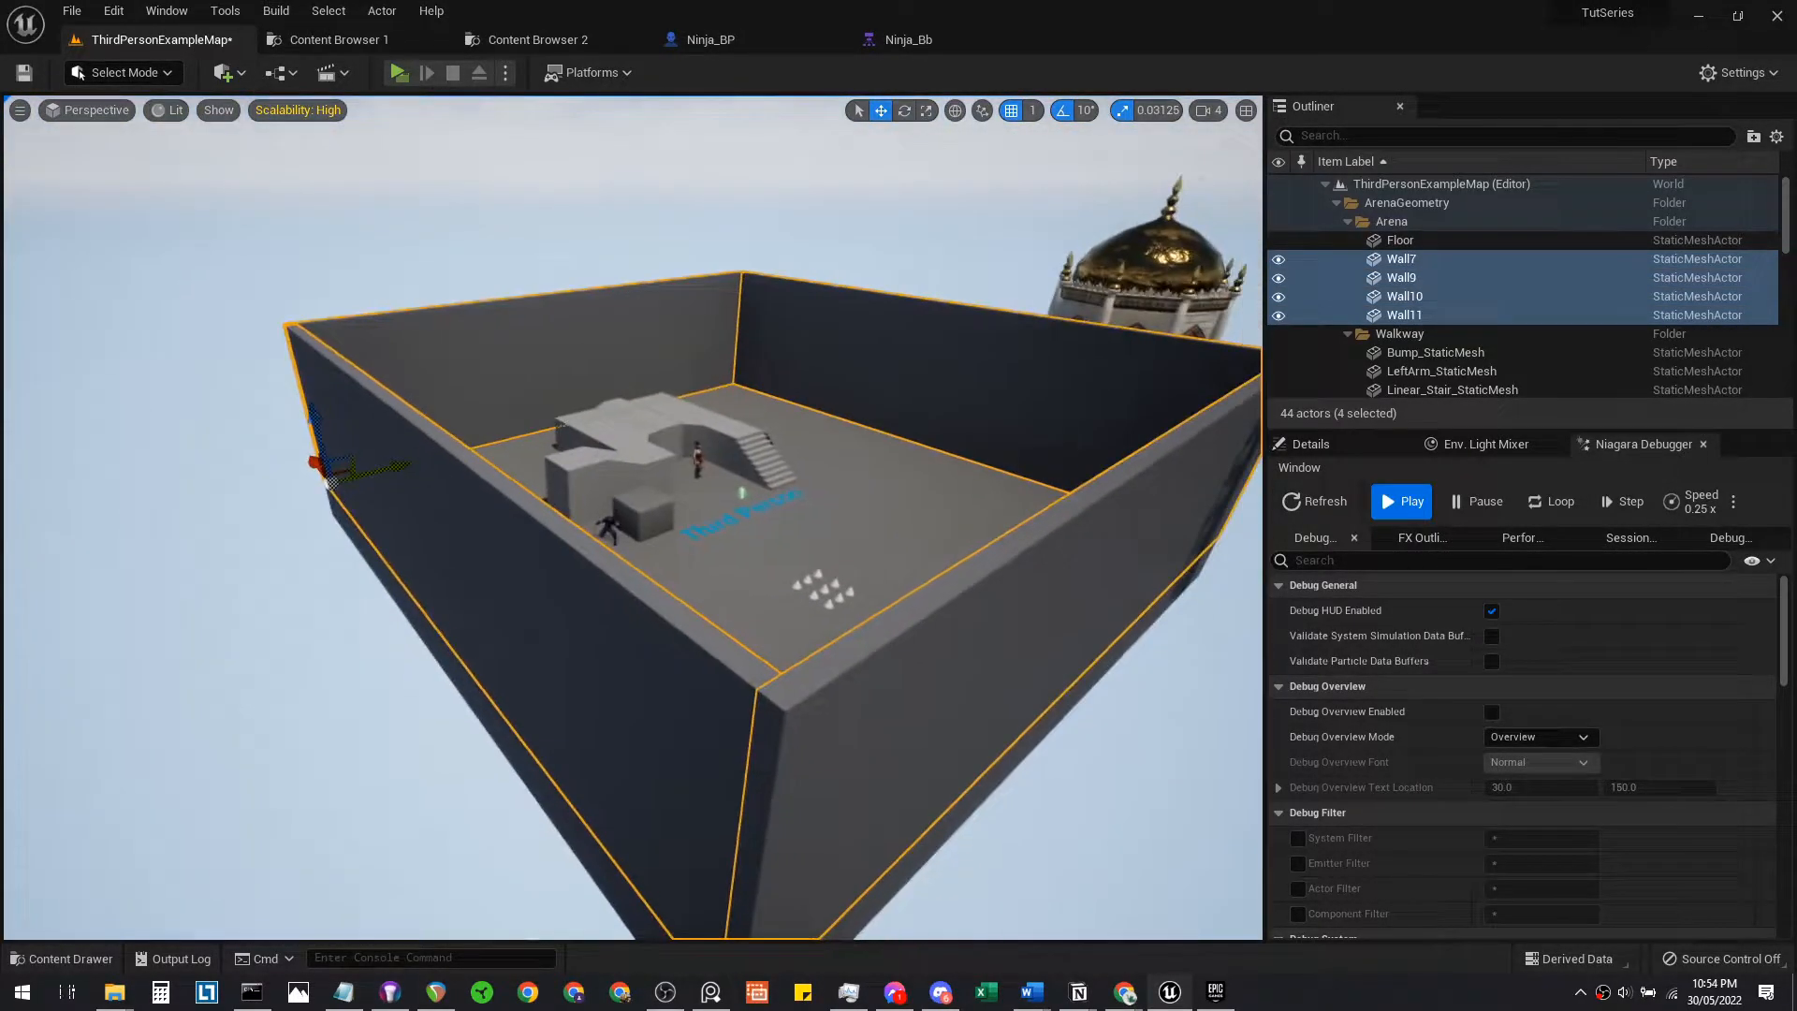
{"action": "key", "text": "Delete"}
Move the tall teal Corridor_Gardens_1200 wall against the edge of the arena floor
{"action": "mouse_move", "coordinate": [767, 529]}
{"action": "right_mouse_down"}
{"action": "mouse_move", "coordinate": [833, 532]}
{"action": "mouse_move", "coordinate": [796, 526]}
{"action": "right_mouse_up"}
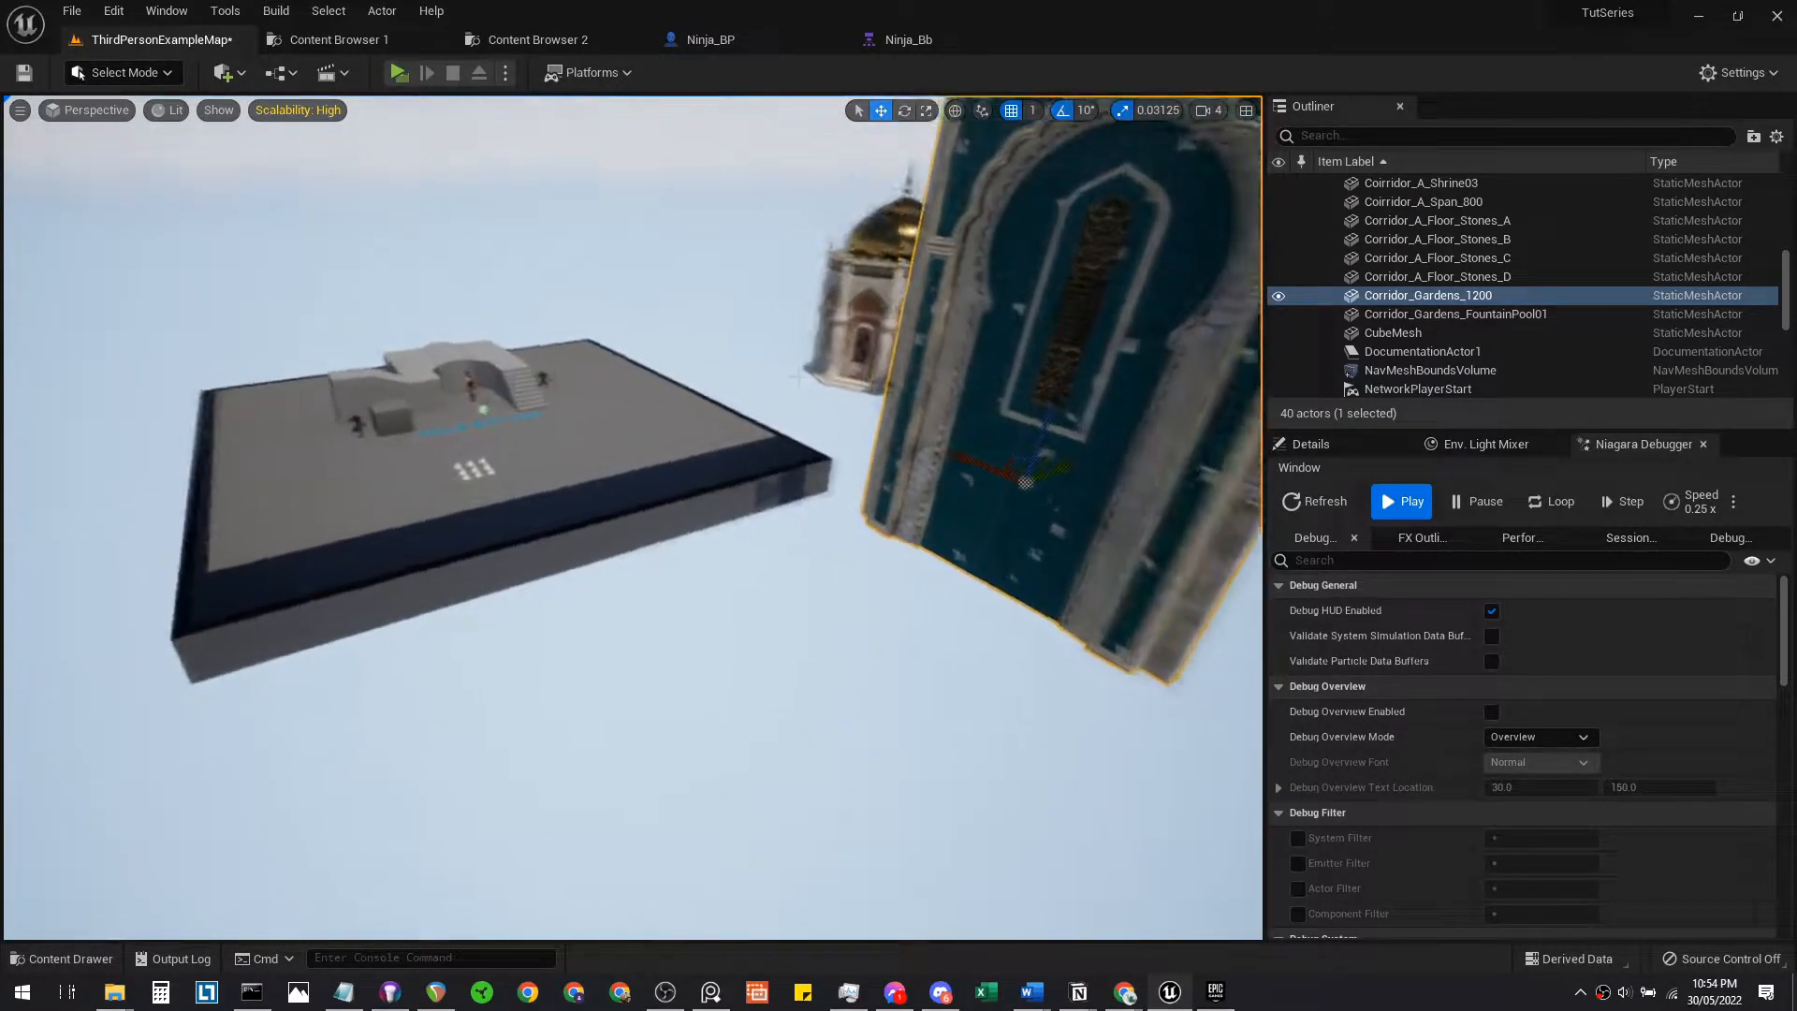
{"action": "right_click_drag", "start_coordinate": [1044, 490], "coordinate": [905, 385]}
{"action": "left_click_drag", "start_coordinate": [964, 434], "coordinate": [1077, 440]}
{"action": "right_click_drag", "start_coordinate": [1076, 440], "coordinate": [905, 433]}
{"action": "left_click_drag", "start_coordinate": [646, 373], "coordinate": [642, 372]}
{"action": "right_click_drag", "start_coordinate": [642, 371], "coordinate": [796, 372]}
{"action": "right_click_drag", "start_coordinate": [864, 420], "coordinate": [862, 481]}
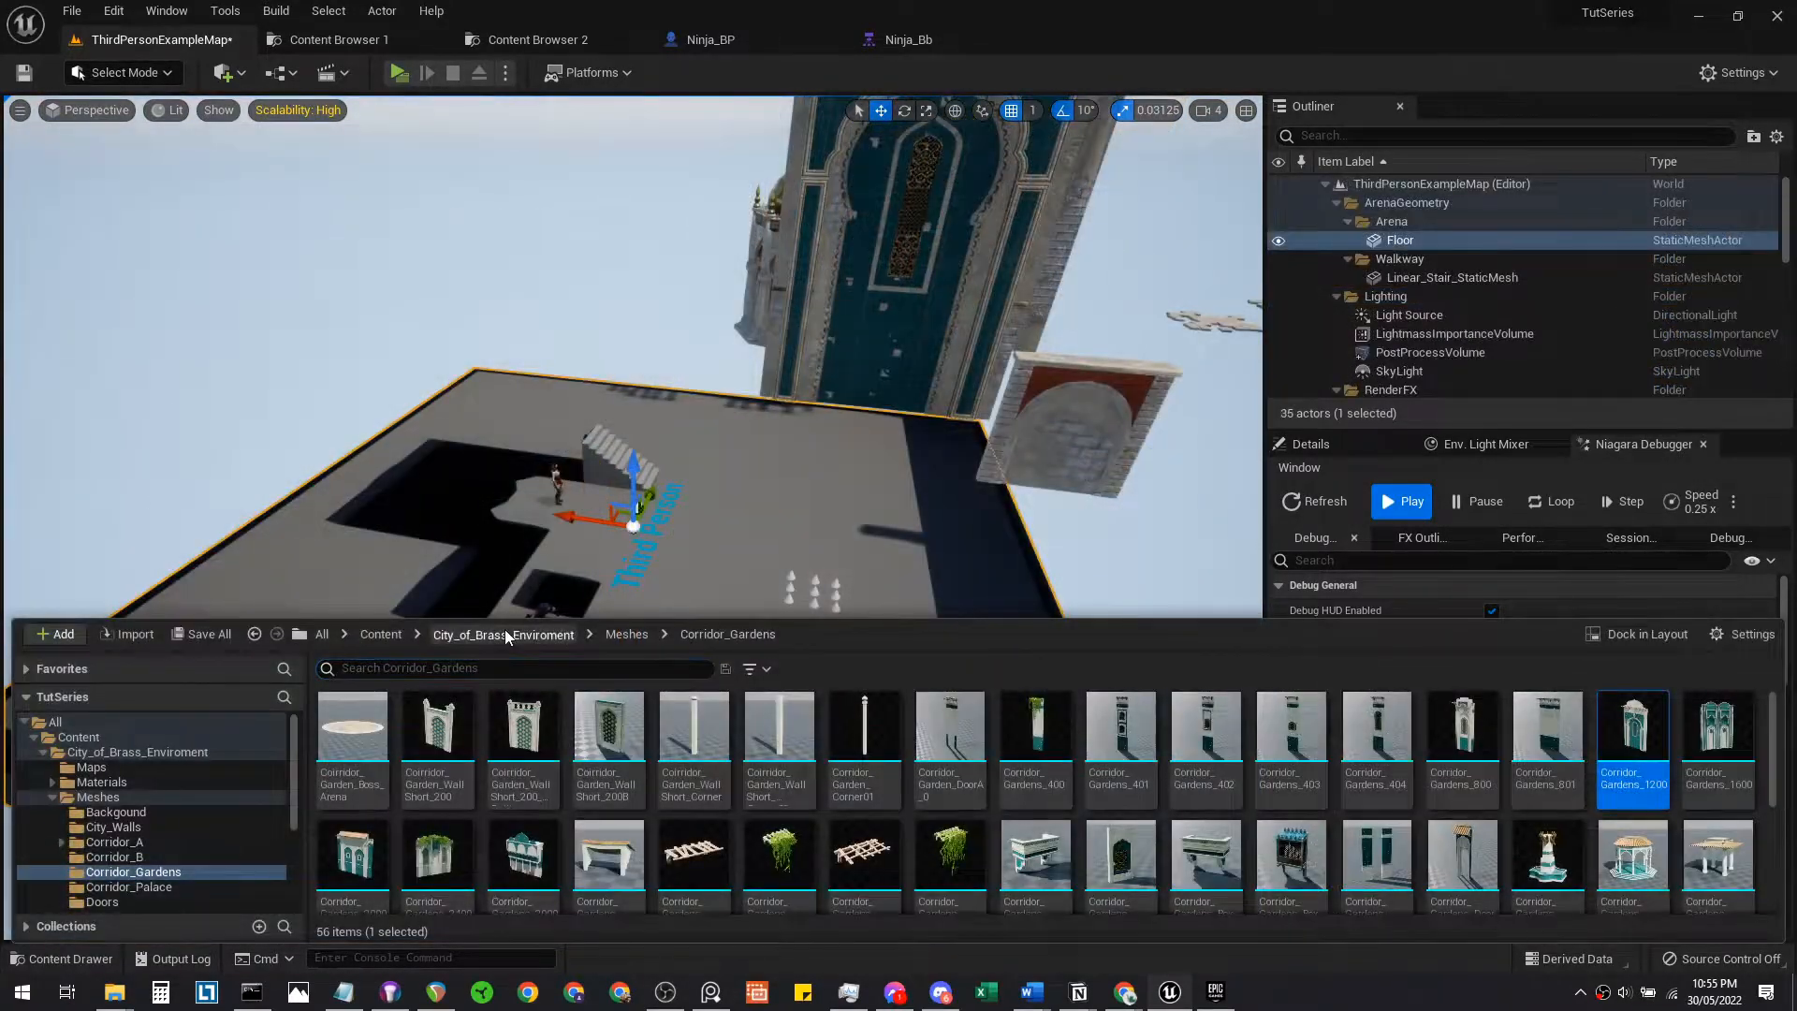
Search the City_of_Brass_Enviroment folder for "floor" assets and look through them
{"action": "left_click", "coordinate": [506, 635]}
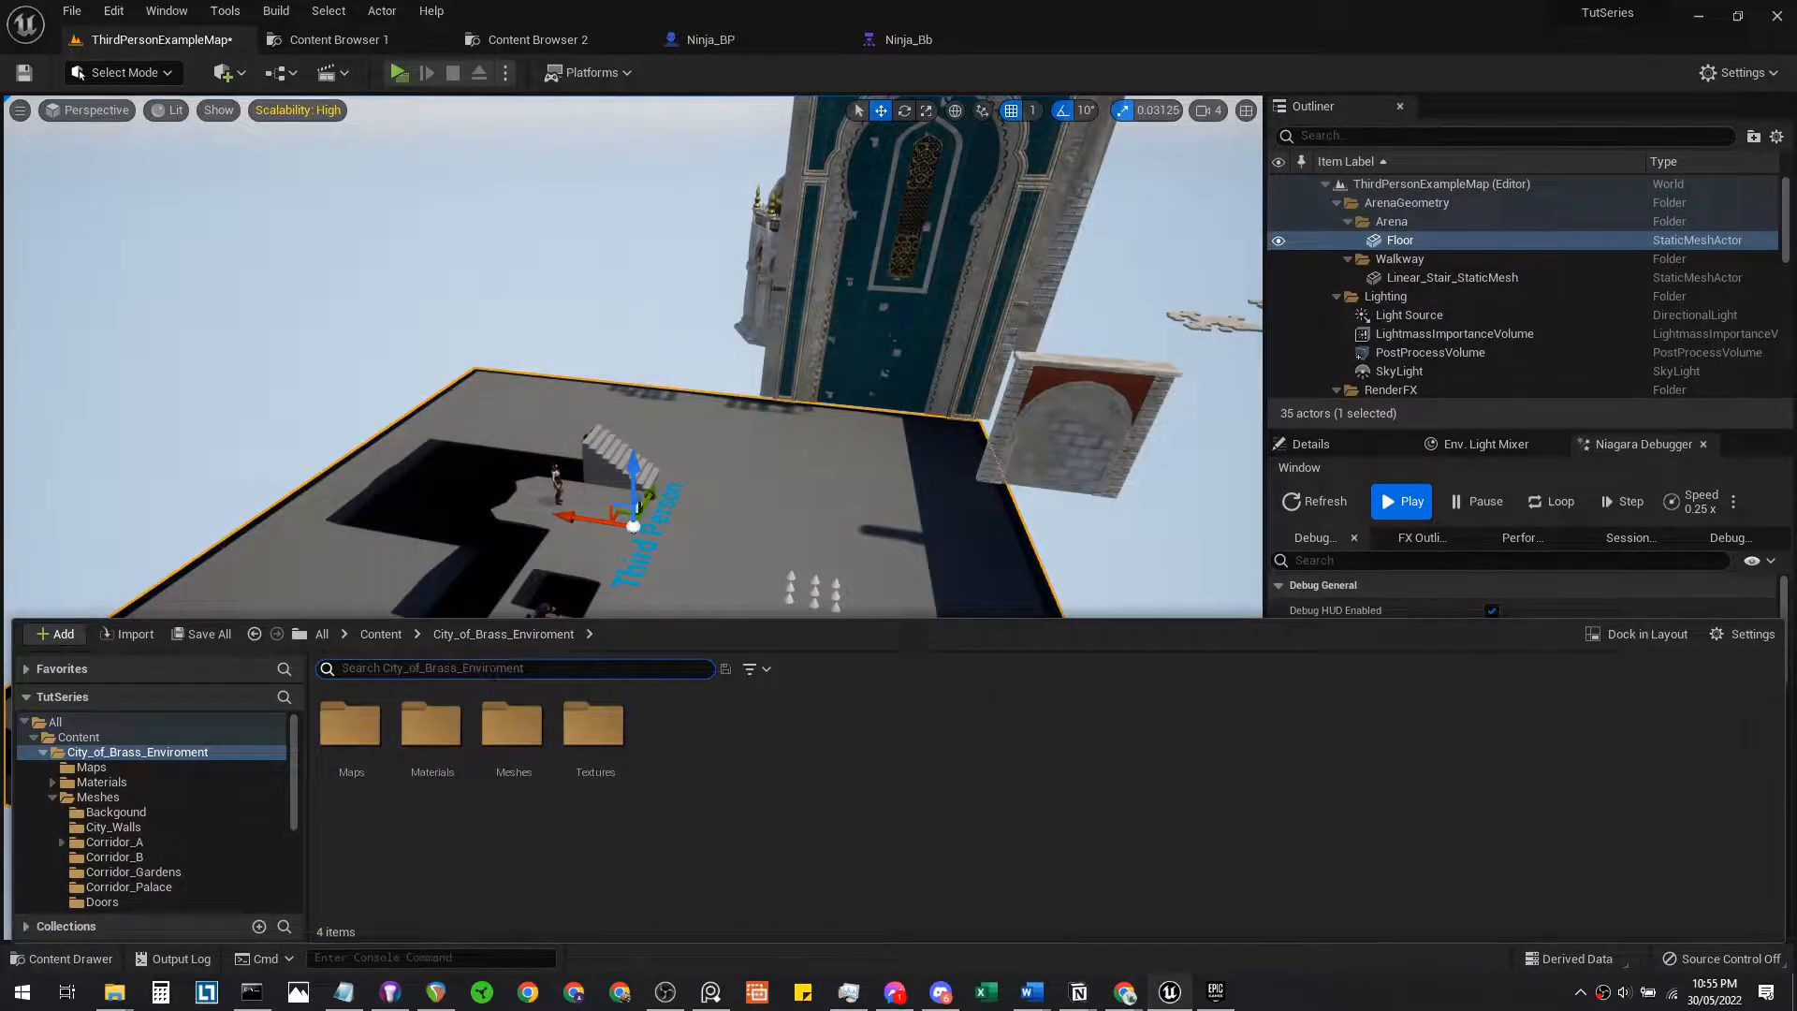
{"action": "left_click", "coordinate": [493, 676]}
{"action": "type", "text": "floor"}
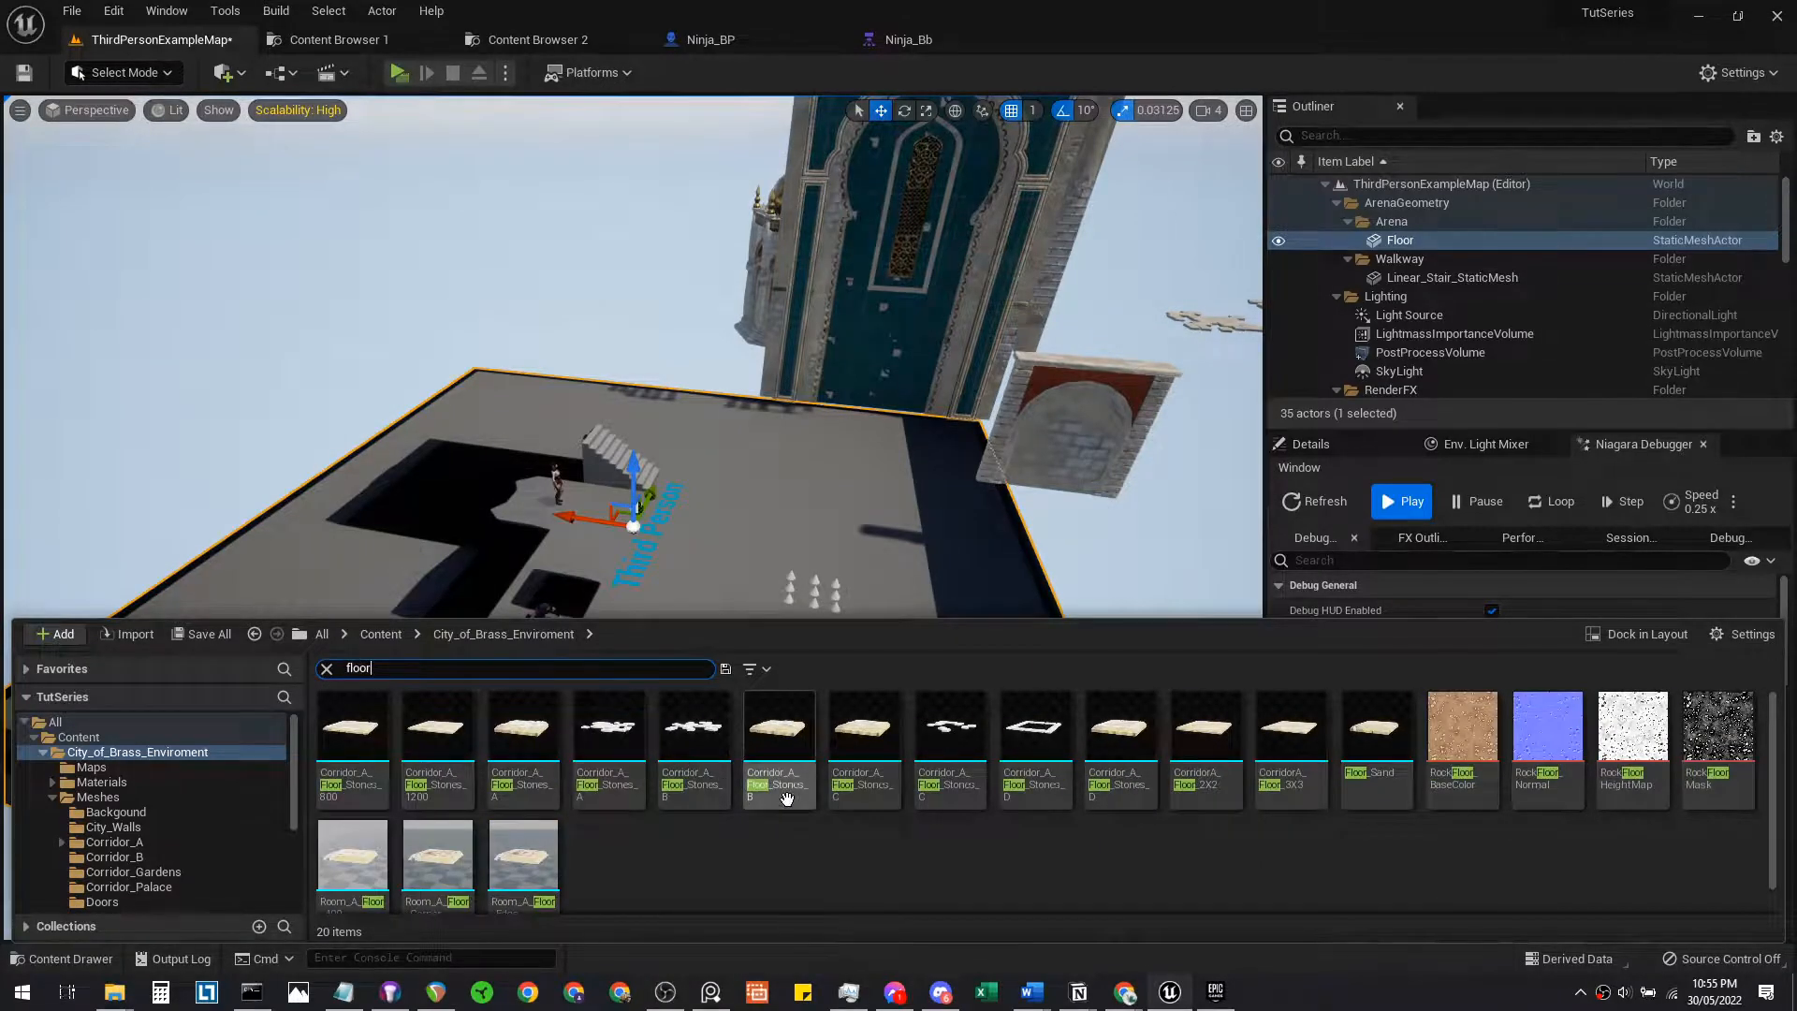
{"action": "scroll", "coordinate": [1105, 894], "scroll_direction": "down", "scroll_amount": 1}
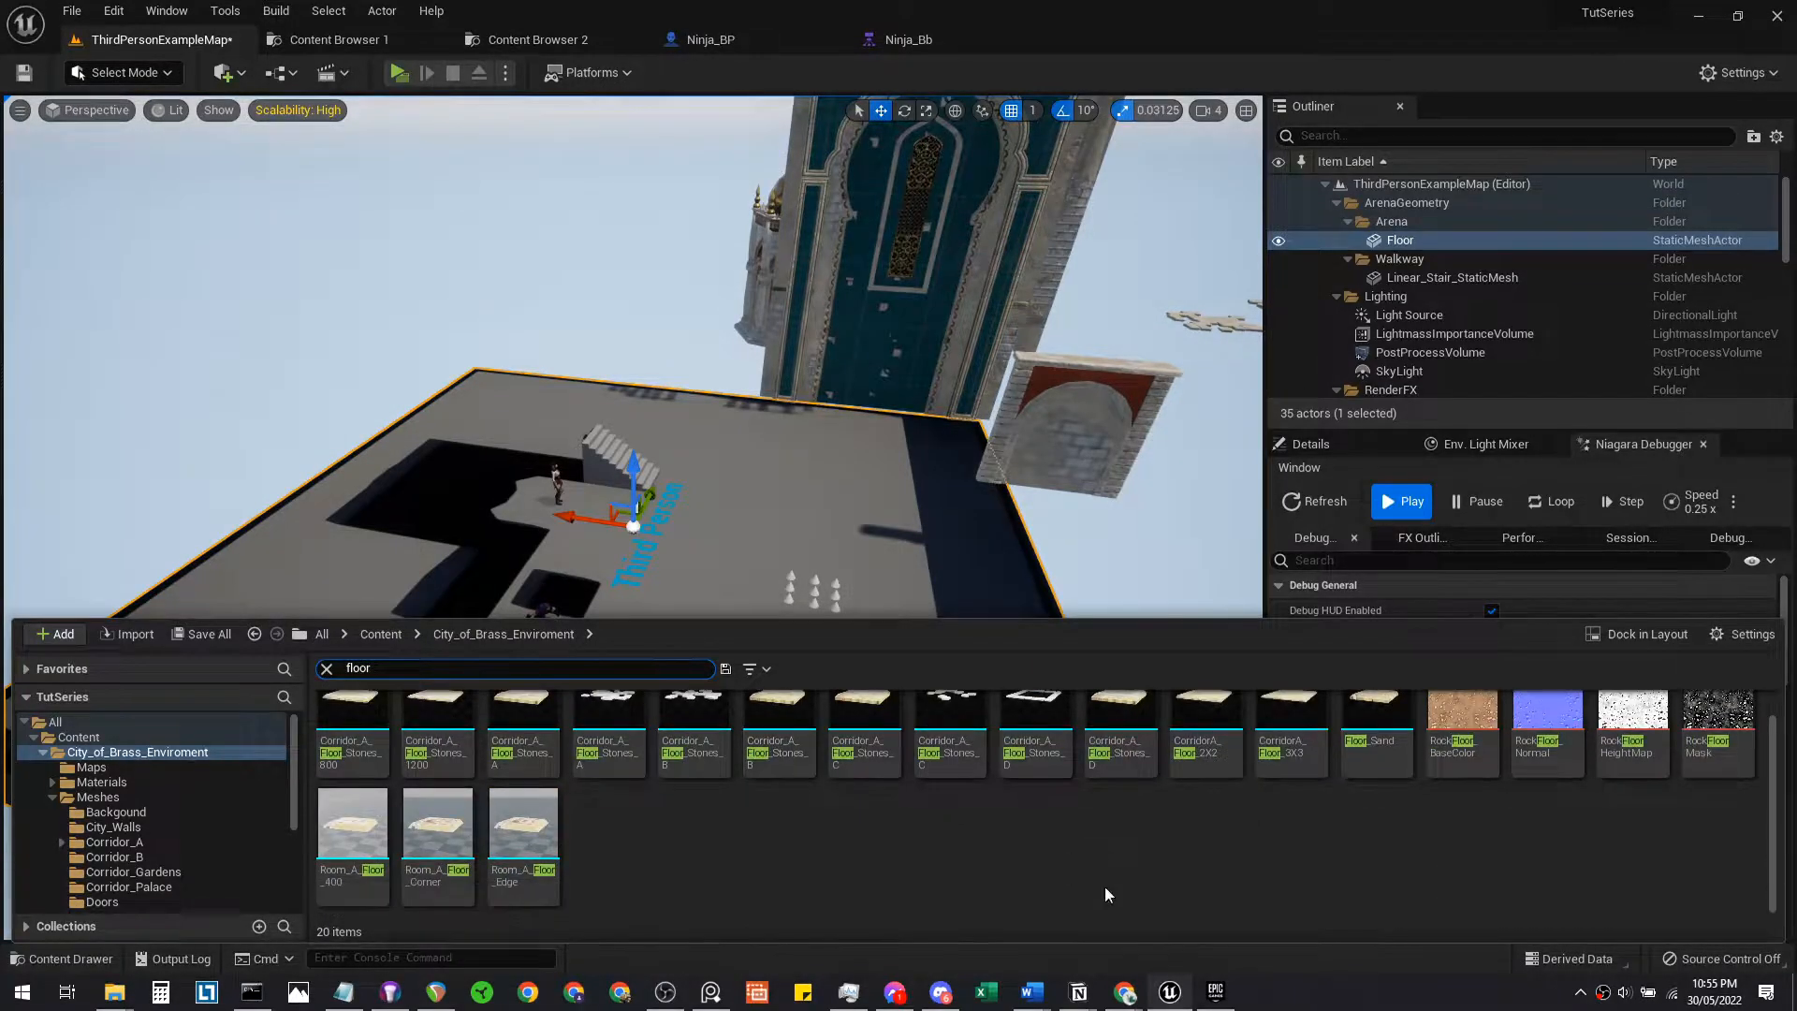
{"action": "scroll", "coordinate": [1029, 875], "scroll_direction": "up", "scroll_amount": 1}
Place the Room_A_Floor_Edge mesh on the arena floor beside the spikes and lower it towards floor level
{"action": "left_click_drag", "start_coordinate": [521, 872], "coordinate": [854, 491]}
{"action": "right_click_drag", "start_coordinate": [854, 491], "coordinate": [740, 449]}
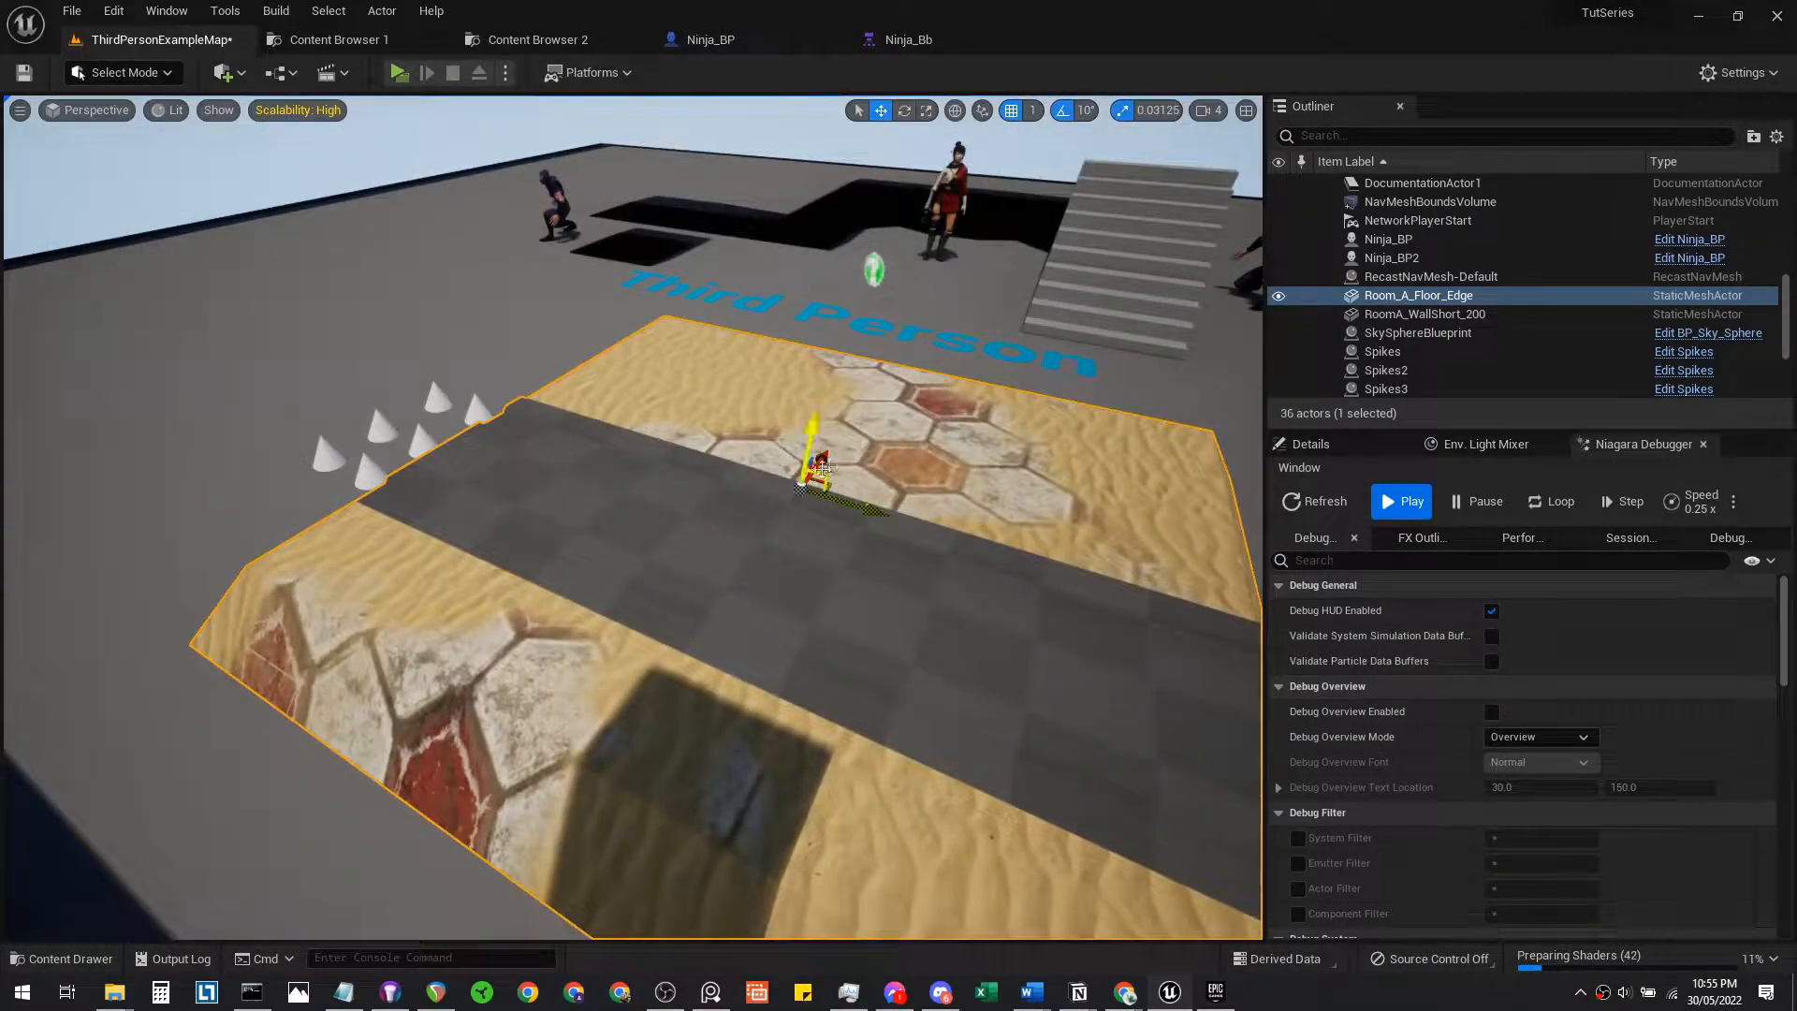
{"action": "left_click_drag", "start_coordinate": [817, 432], "coordinate": [813, 484]}
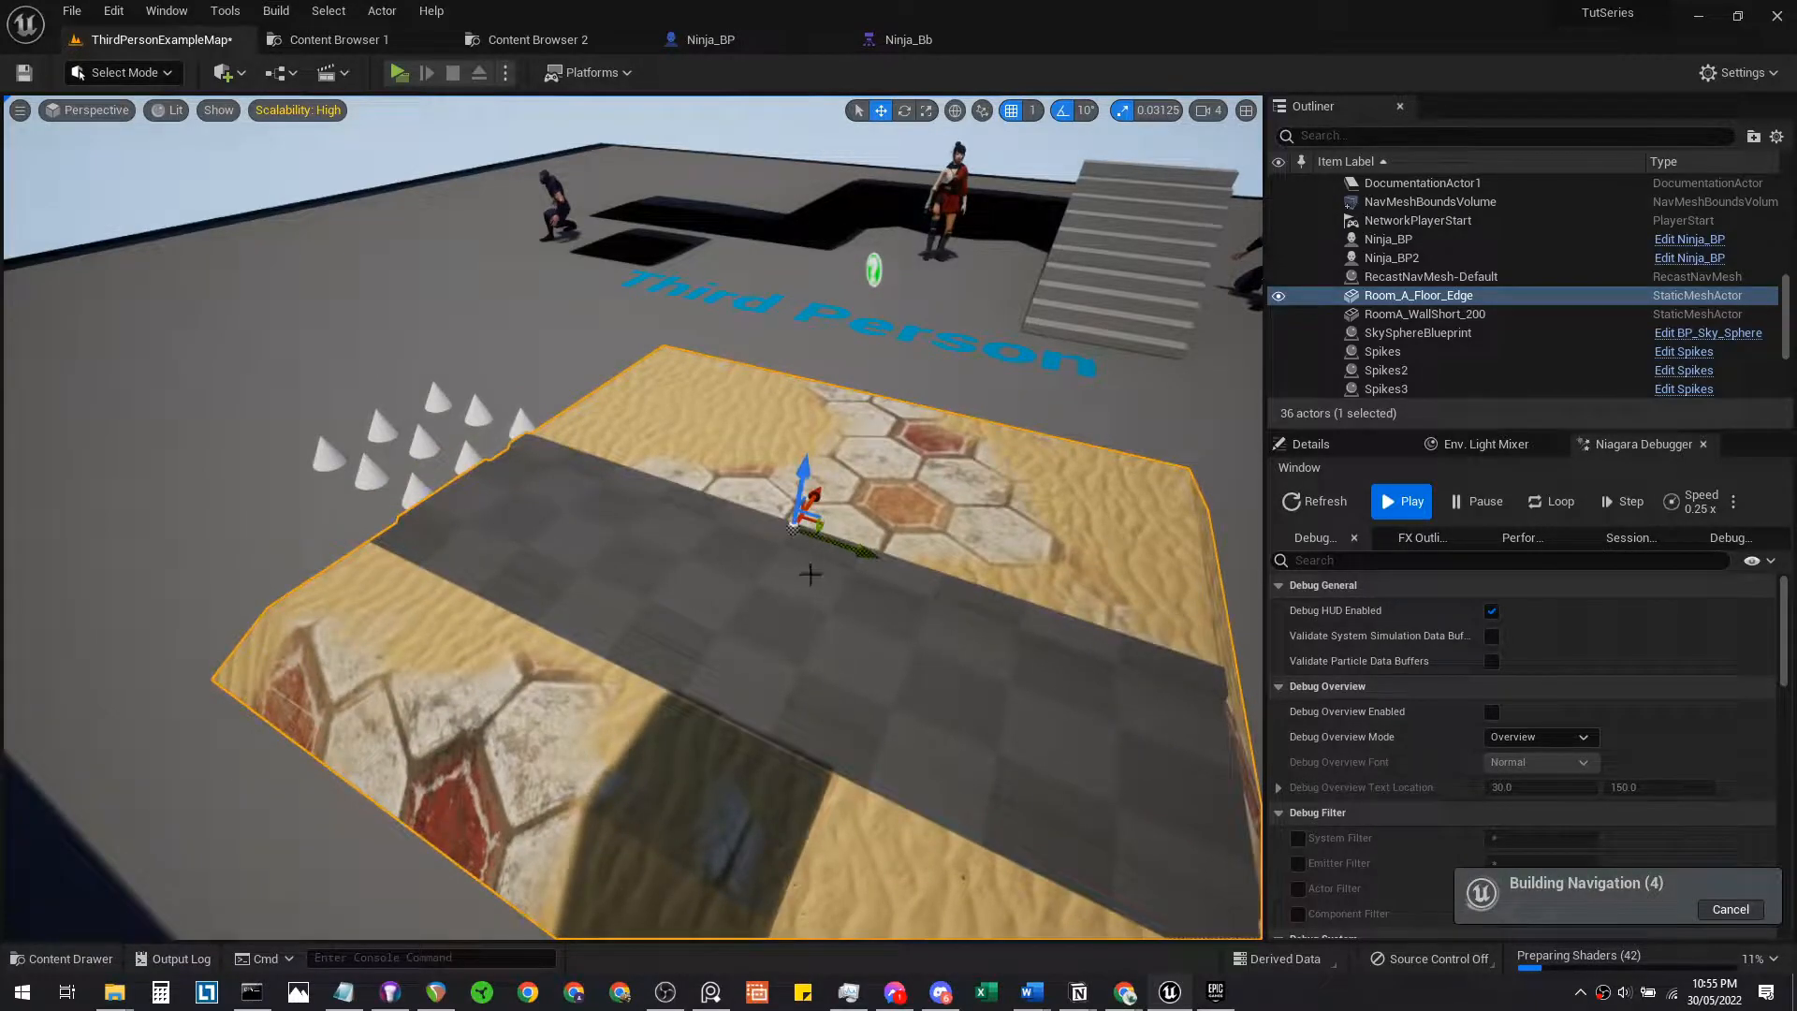
{"action": "right_click_drag", "start_coordinate": [846, 484], "coordinate": [848, 484]}
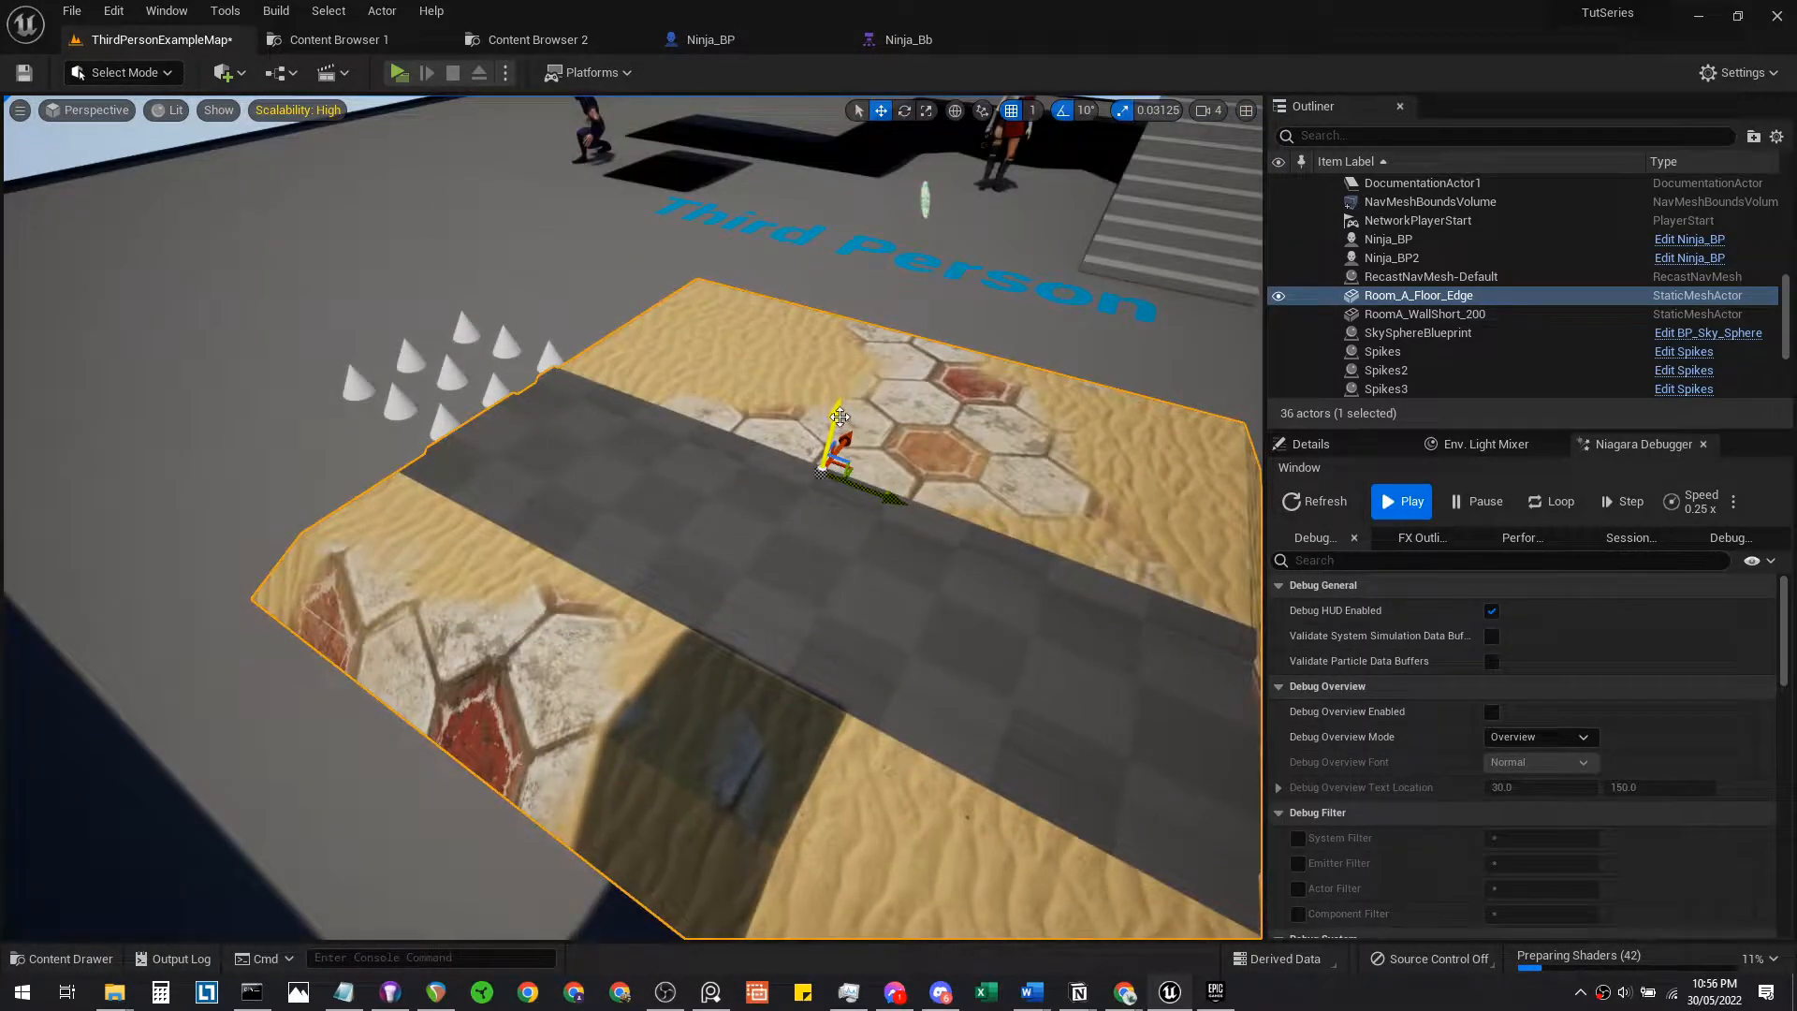
{"action": "left_click_drag", "start_coordinate": [839, 417], "coordinate": [828, 462]}
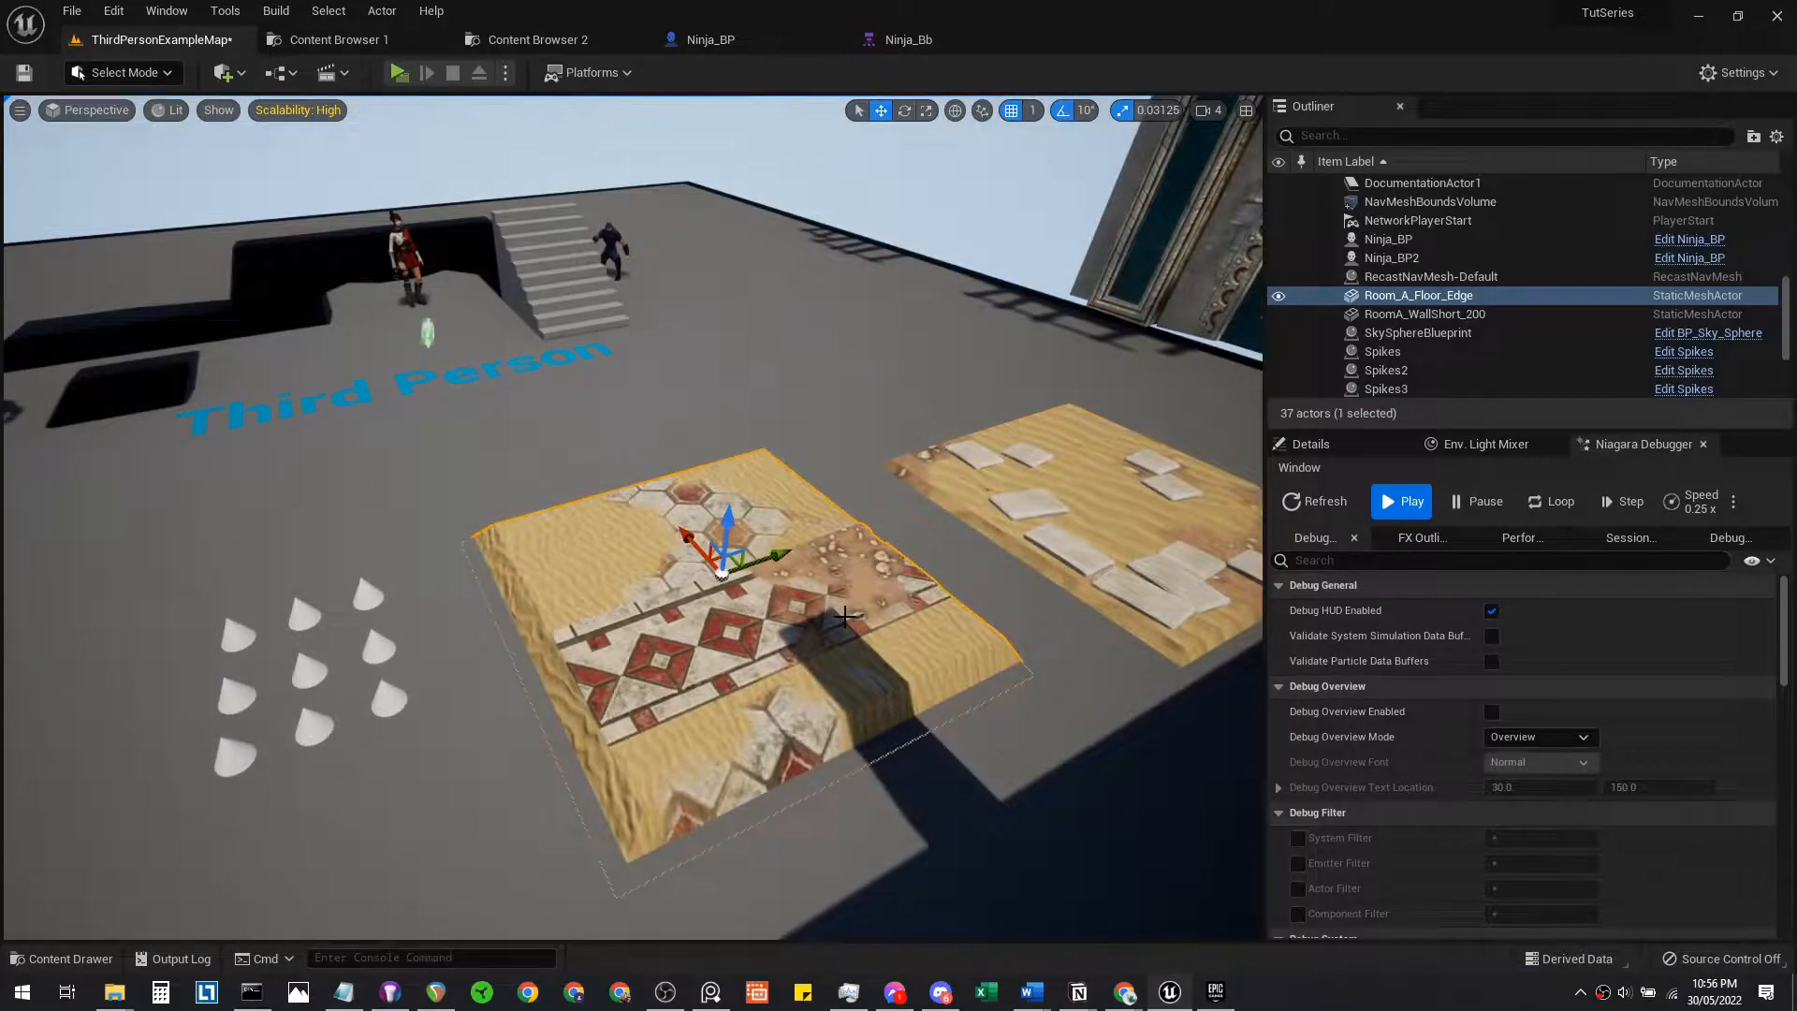
Place the Corridor_A_Floor_Stones_B mesh from the floor assets on the arena floor
{"action": "key", "text": "ctrl+space"}
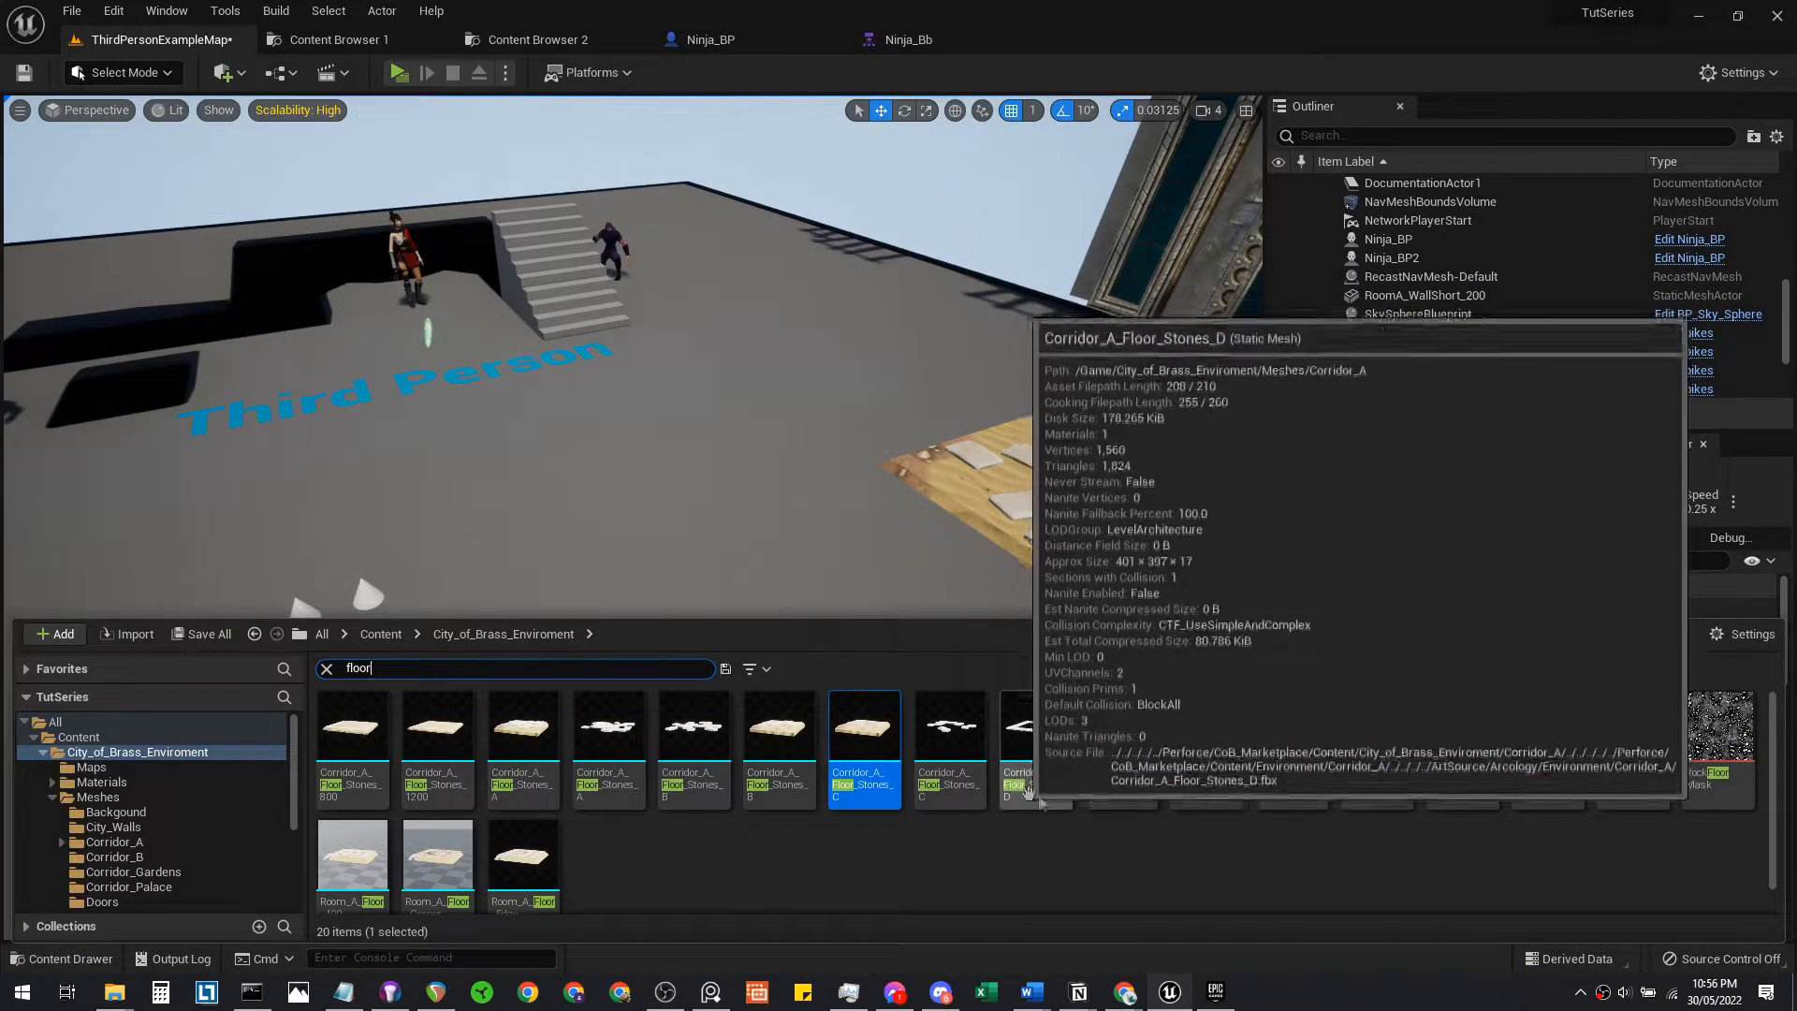
{"action": "left_click_drag", "start_coordinate": [758, 778], "coordinate": [662, 488]}
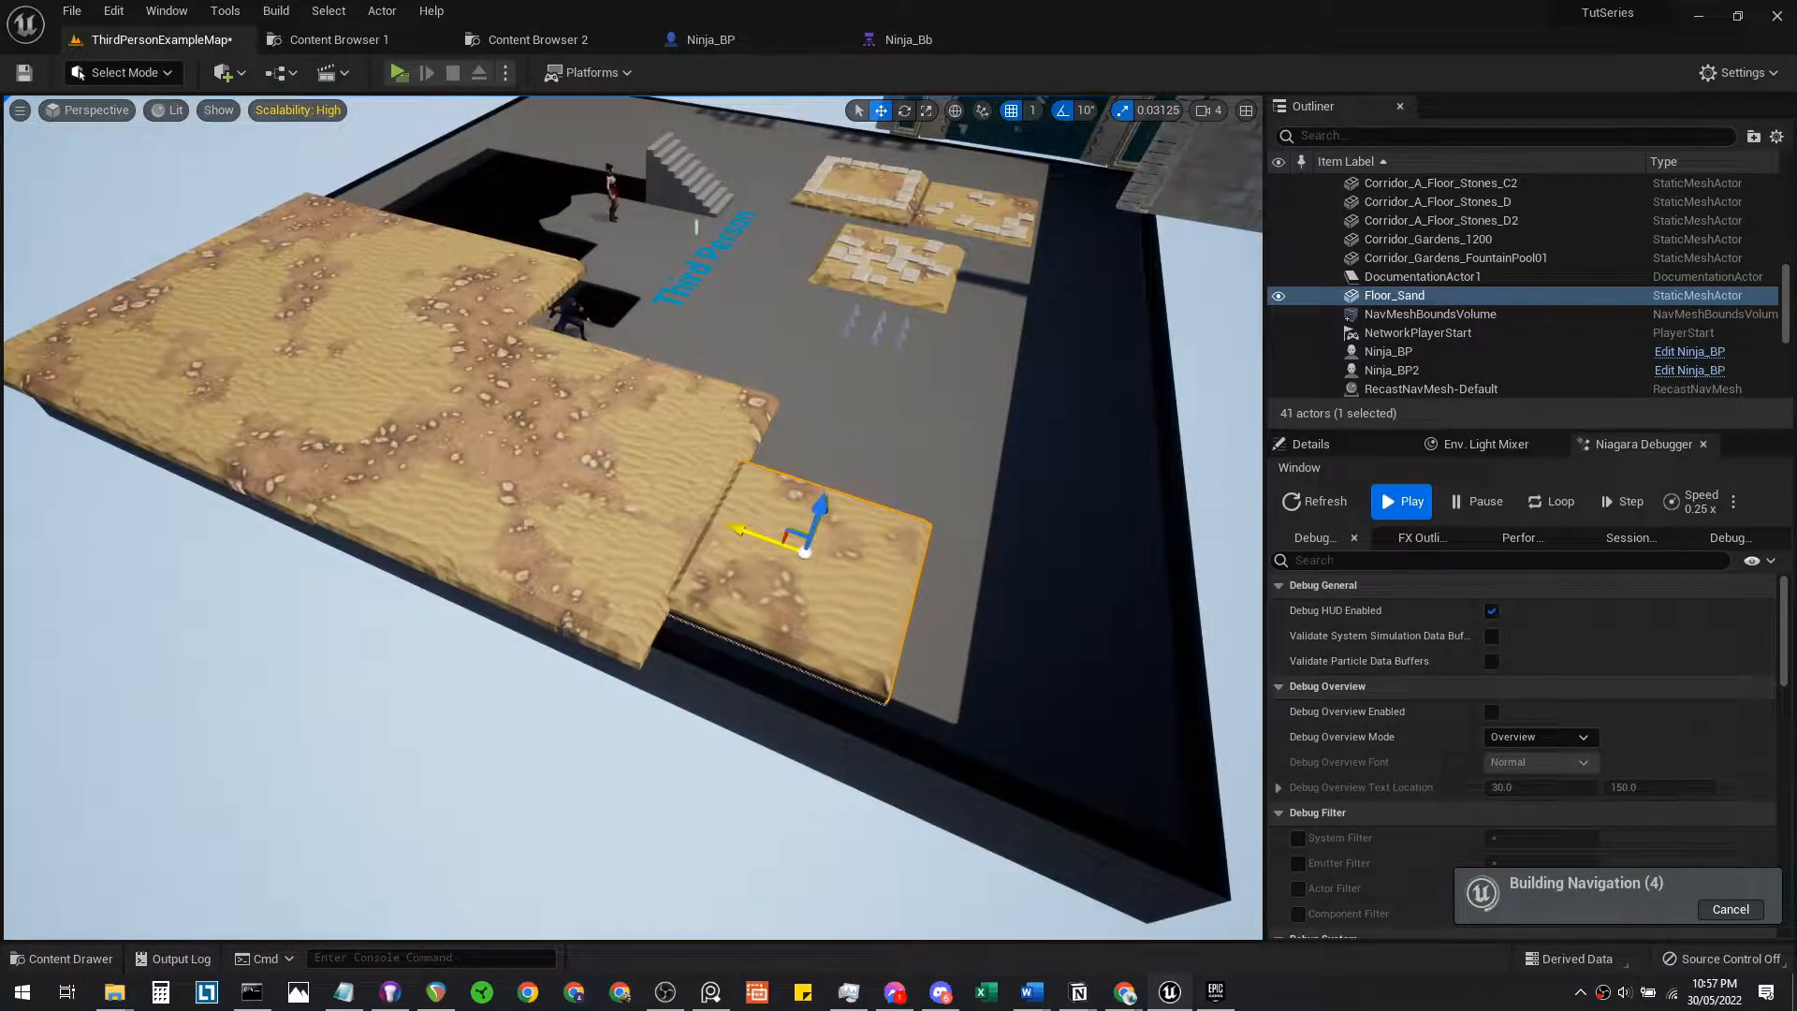
Lower the large CorridorA_Floor_3X4 sand floor so the stone tiles and spikes rise above it
{"action": "right_click_drag", "start_coordinate": [932, 464], "coordinate": [996, 513]}
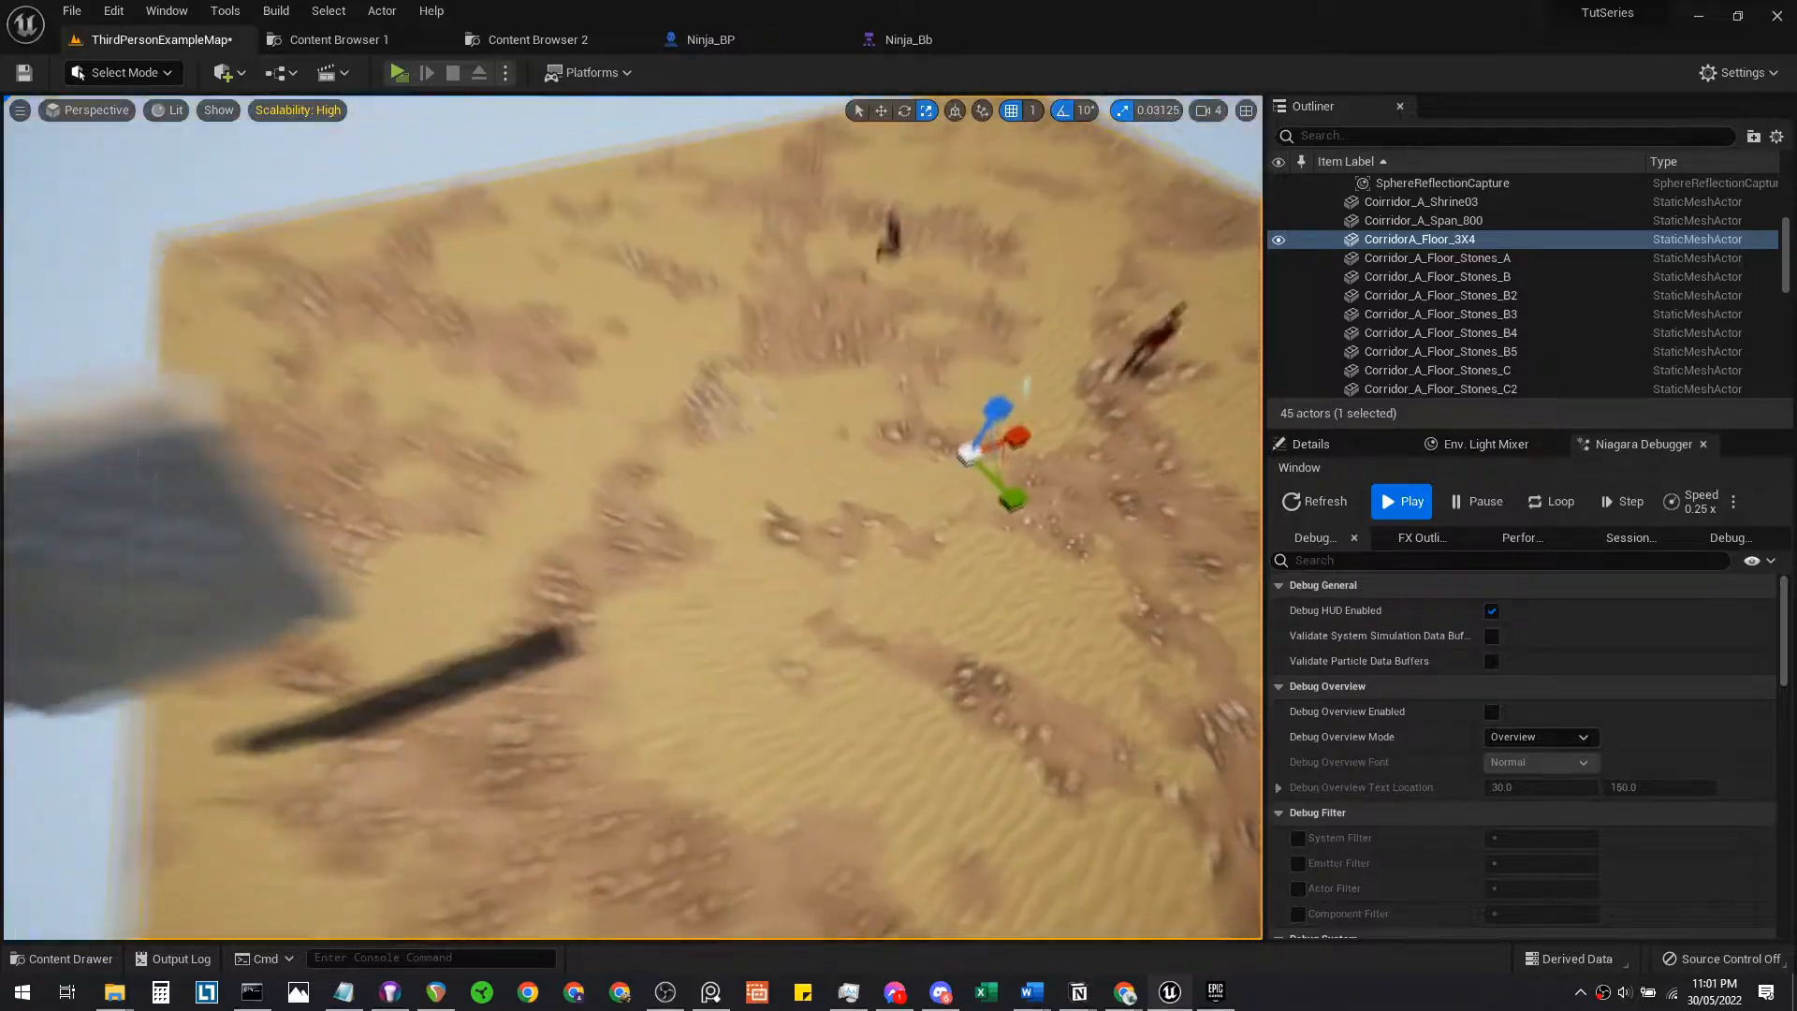
{"action": "right_click_drag", "start_coordinate": [632, 517], "coordinate": [792, 433]}
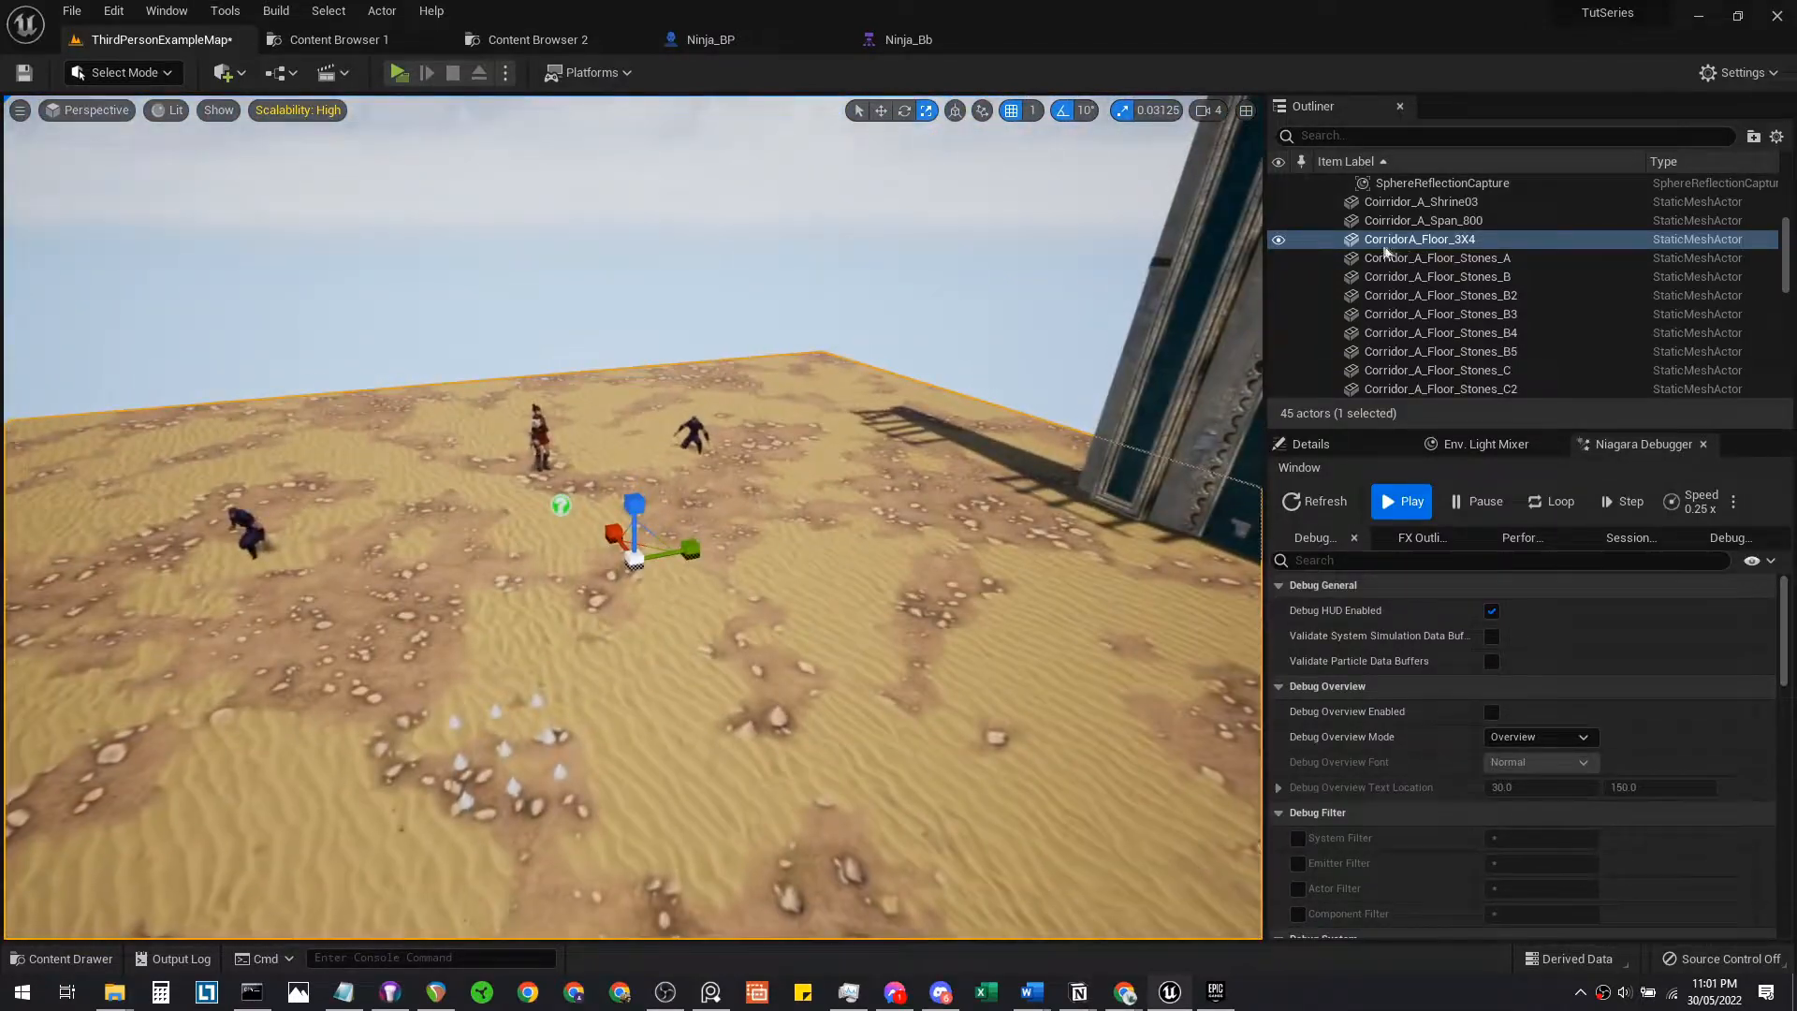
{"action": "right_click_drag", "start_coordinate": [936, 411], "coordinate": [809, 503]}
{"action": "key", "text": "w"}
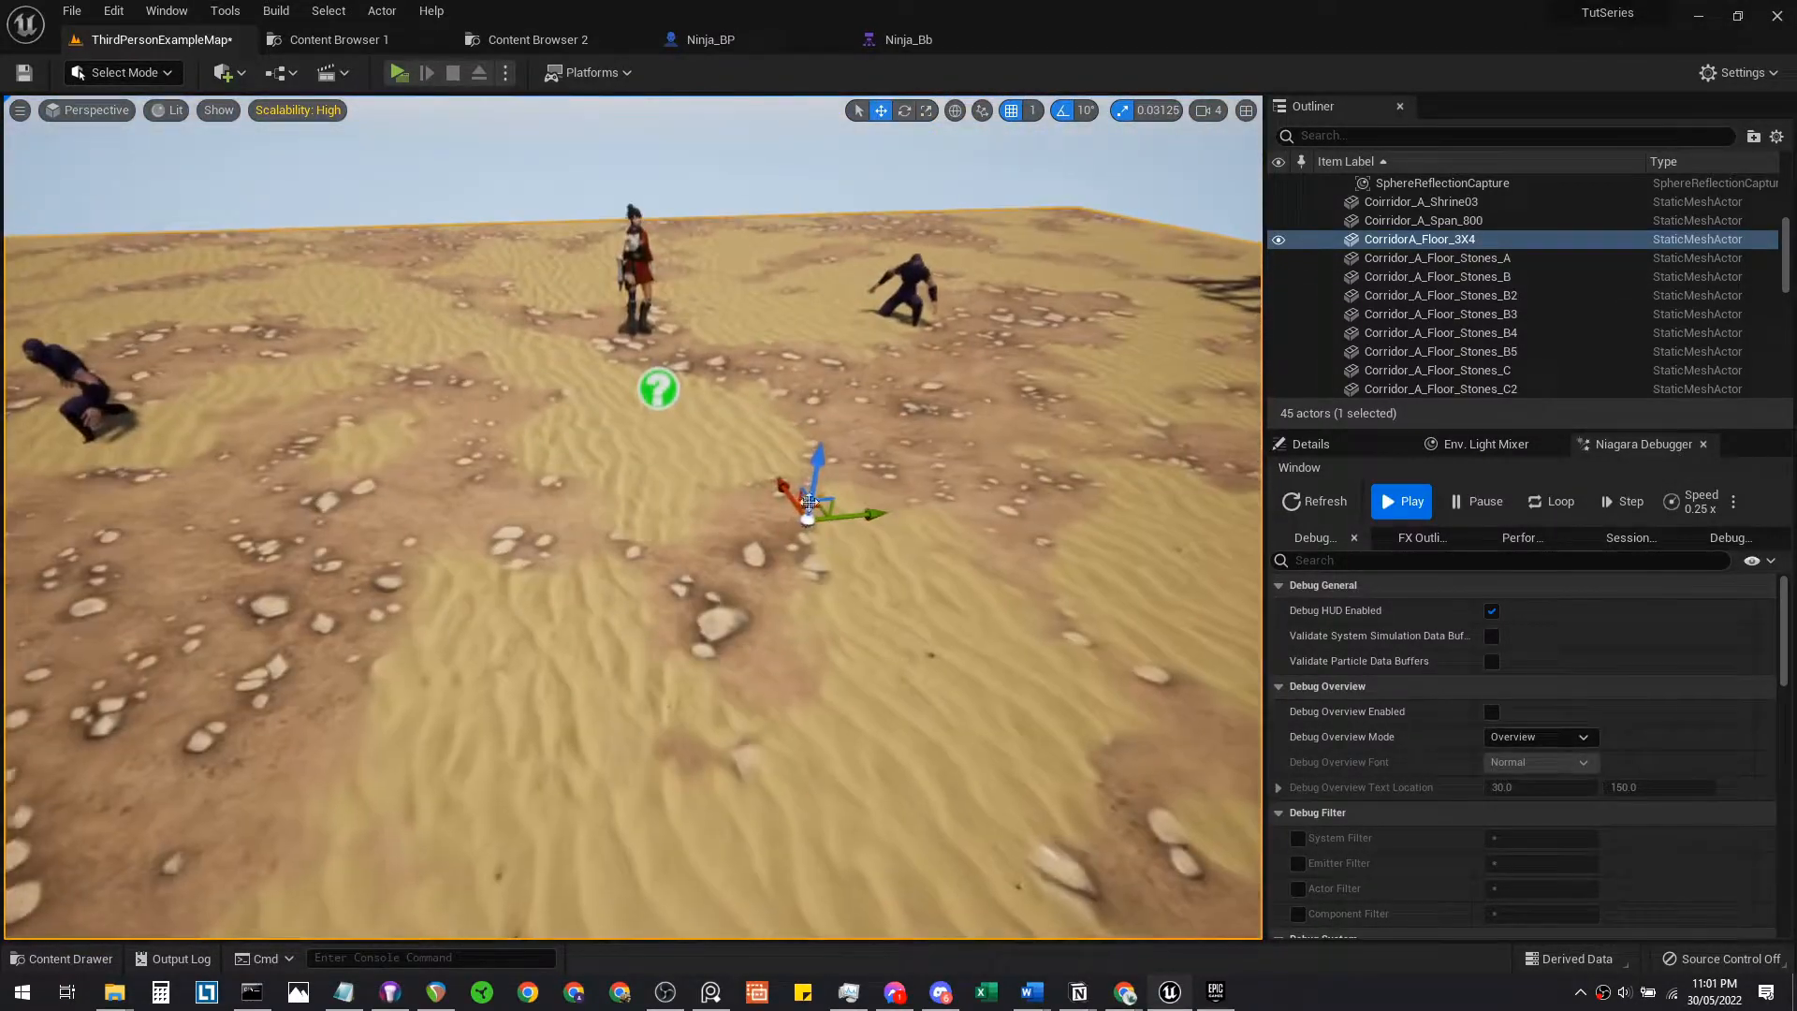
{"action": "left_click_drag", "start_coordinate": [821, 468], "coordinate": [822, 513]}
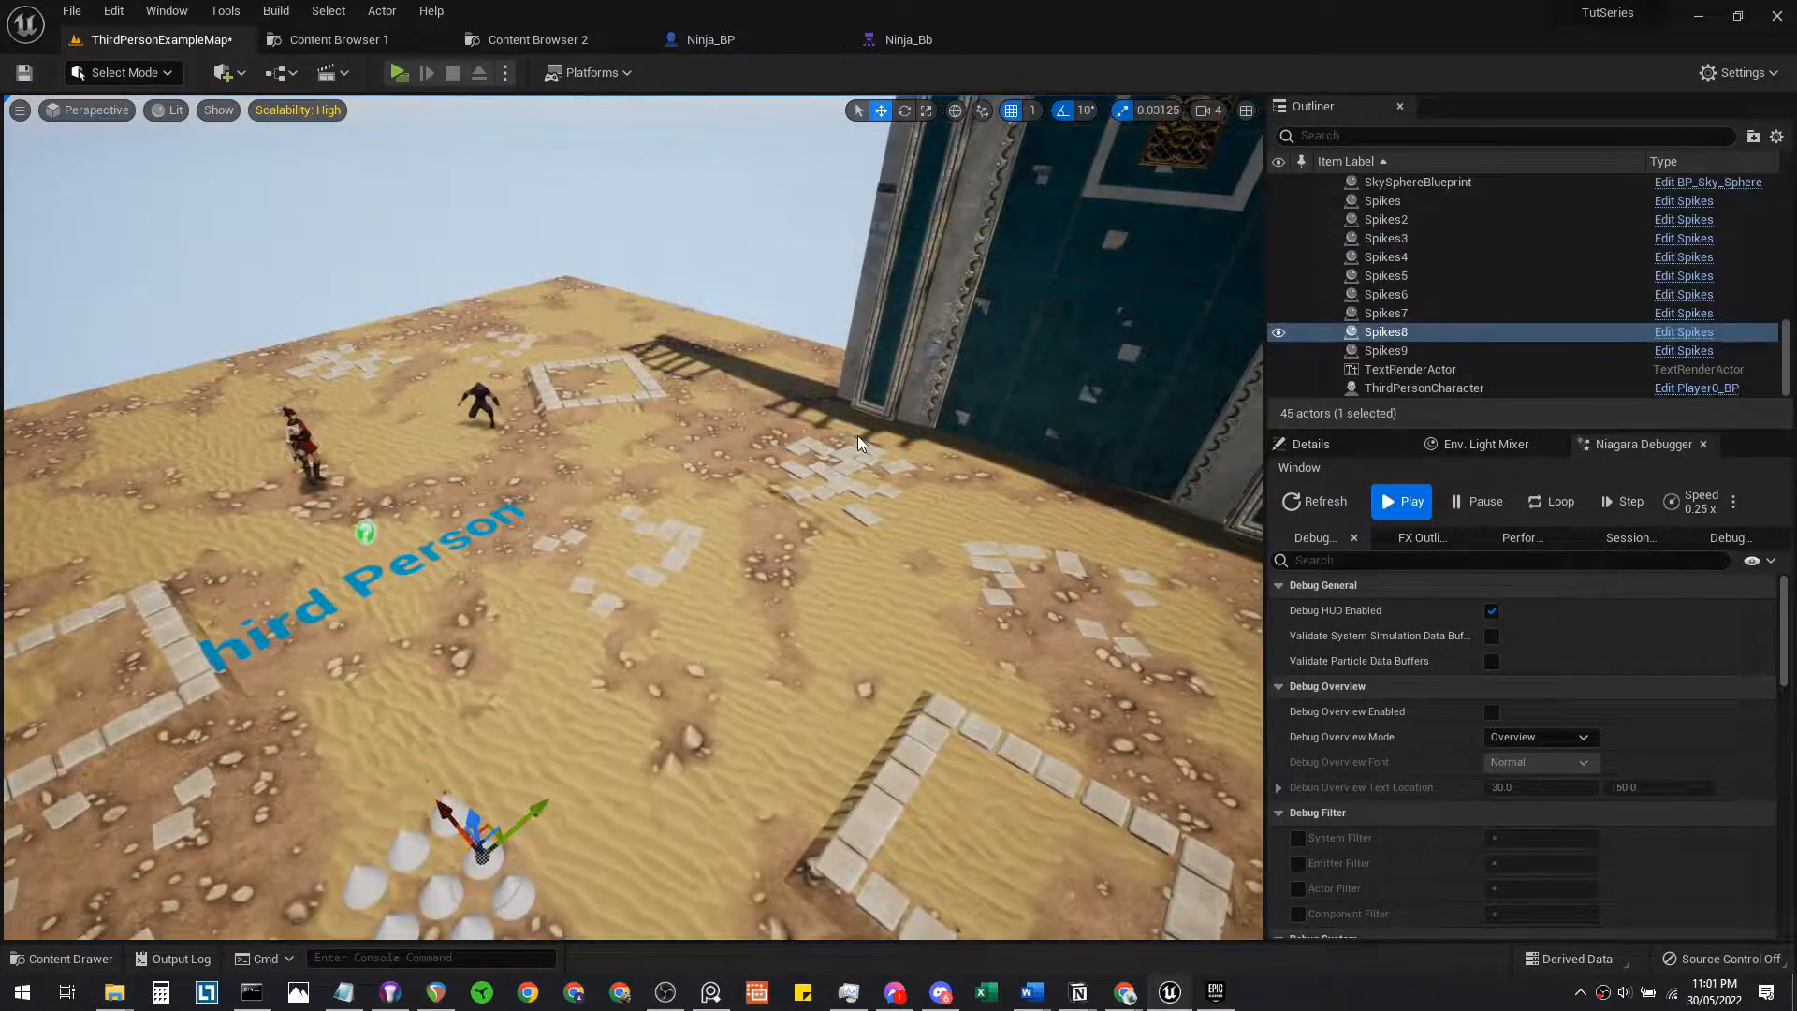
Play-test the level, running the character across the sand floor and stone tiles
{"action": "key", "text": "alt+p"}
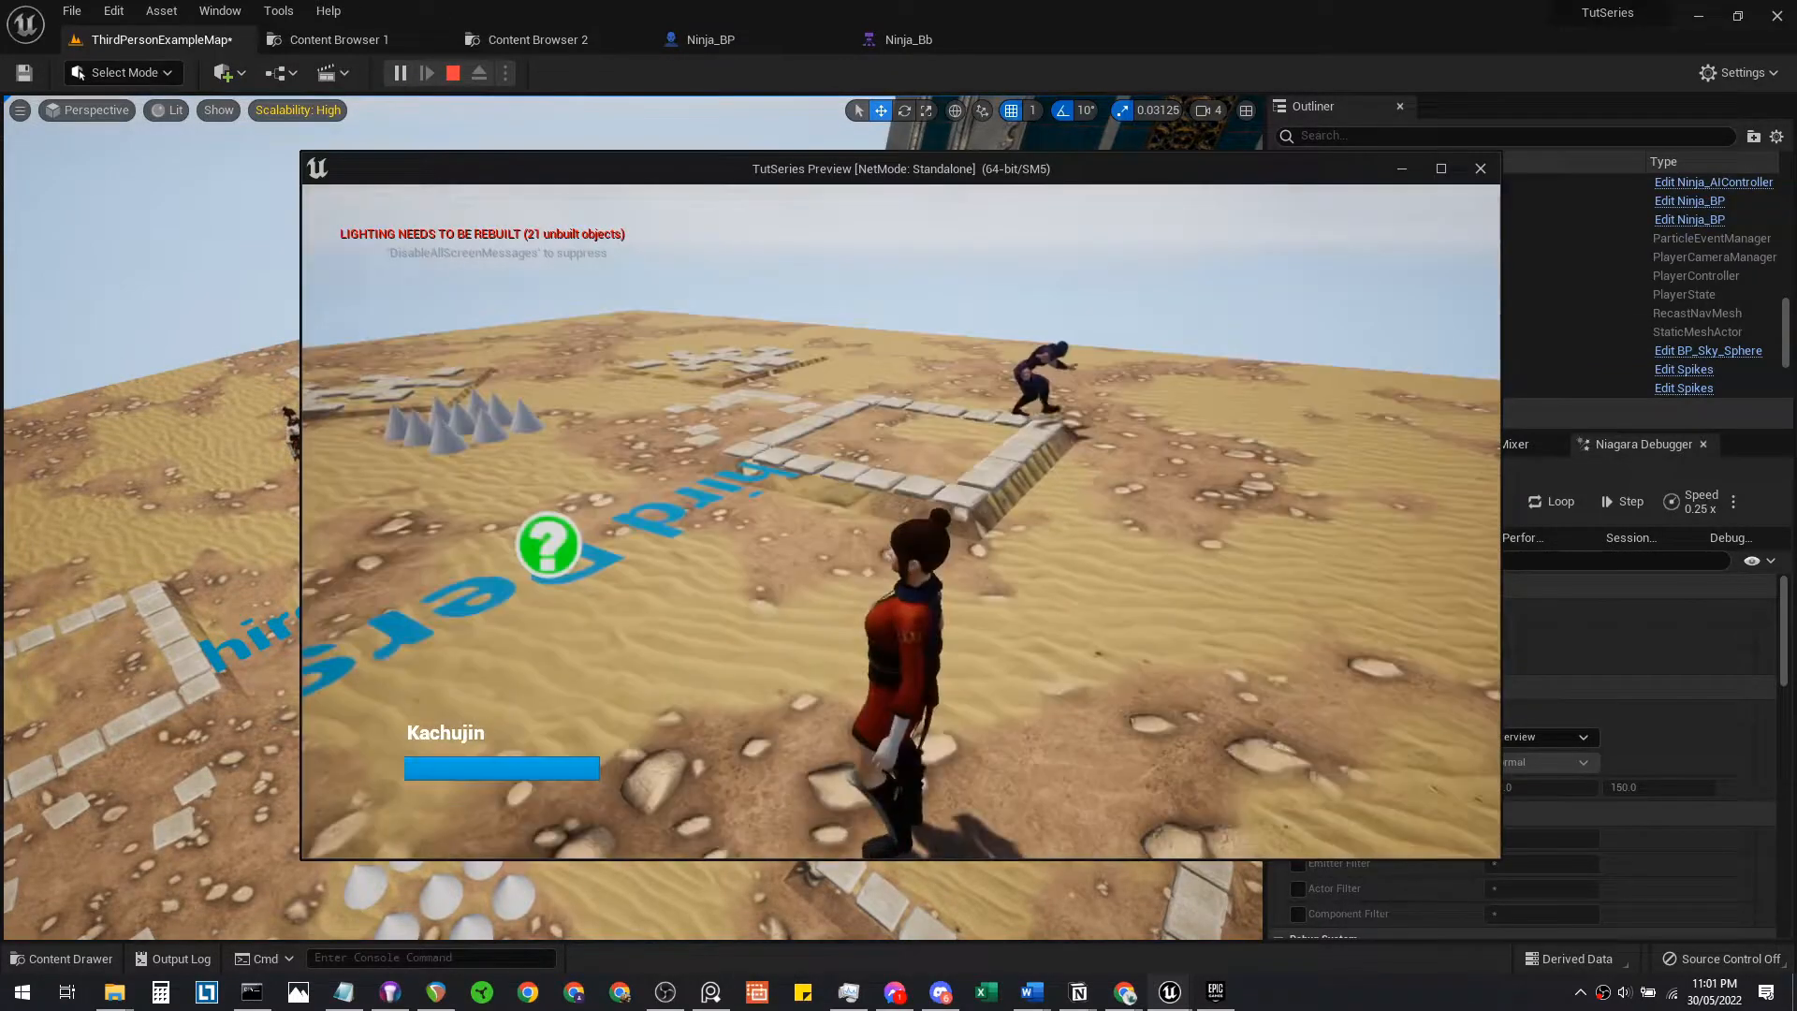
{"action": "key", "text": "w"}
{"action": "key", "text": "w"}
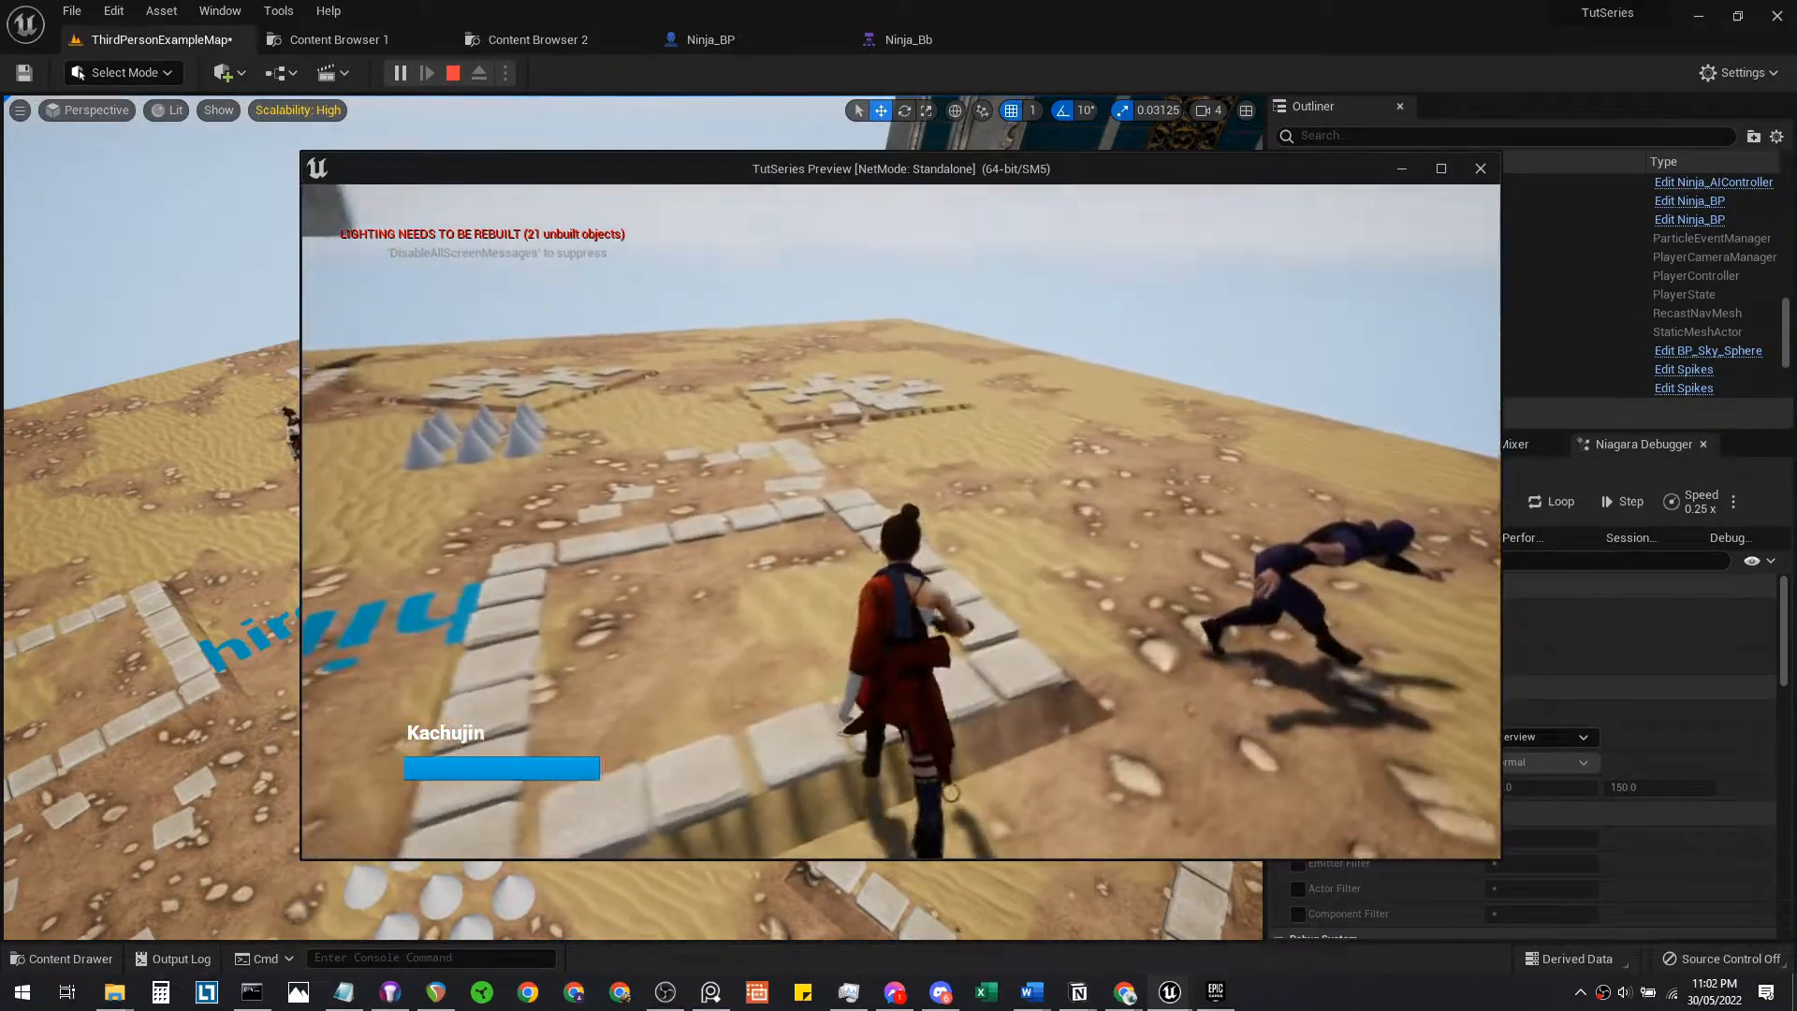
{"action": "key", "text": "w"}
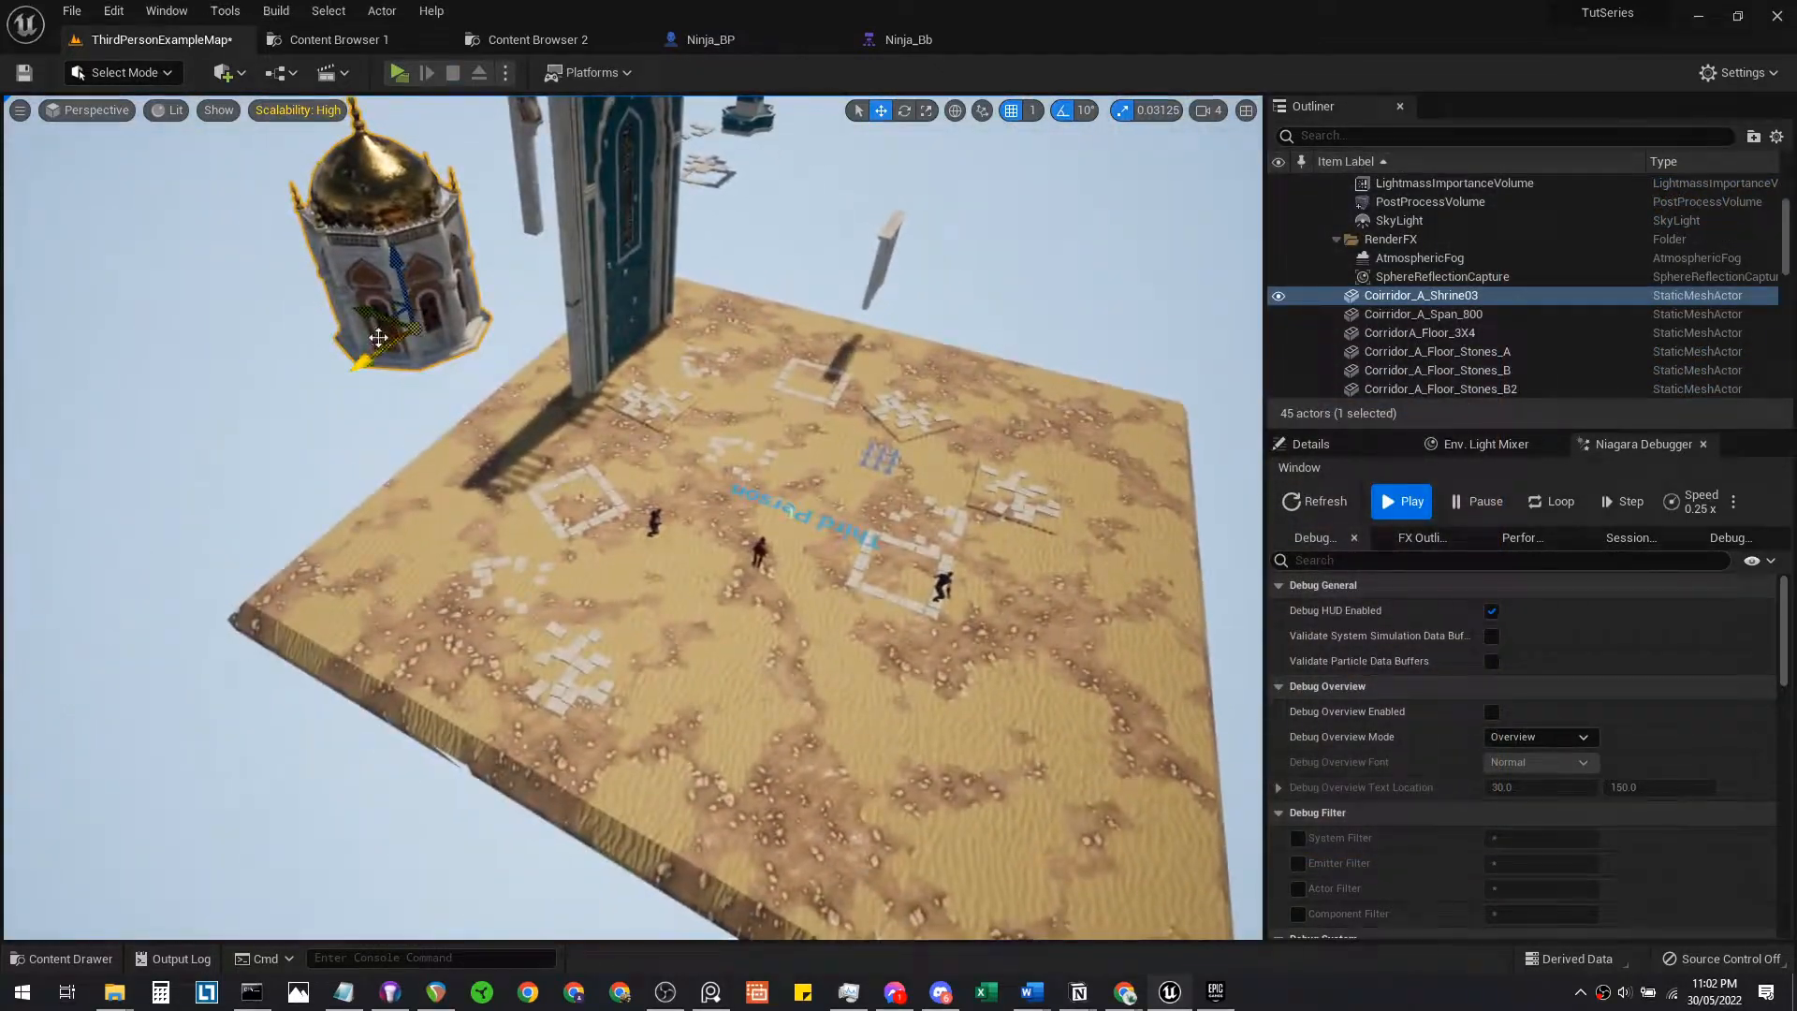
Reposition the Corridor_Gardens_1200 wall along the edge of the sand floor
{"action": "key", "text": "w"}
{"action": "mouse_move", "coordinate": [746, 605]}
{"action": "right_mouse_down"}
{"action": "mouse_move", "coordinate": [746, 506]}
{"action": "mouse_move", "coordinate": [758, 515]}
{"action": "mouse_move", "coordinate": [674, 580]}
{"action": "mouse_move", "coordinate": [746, 624]}
{"action": "mouse_move", "coordinate": [852, 605]}
{"action": "mouse_move", "coordinate": [746, 605]}
{"action": "right_mouse_up"}
{"action": "left_click", "coordinate": [746, 605]}
{"action": "key", "text": "d"}
{"action": "left_click_drag", "start_coordinate": [648, 513], "coordinate": [822, 513]}
{"action": "right_click_drag", "start_coordinate": [822, 513], "coordinate": [869, 503]}
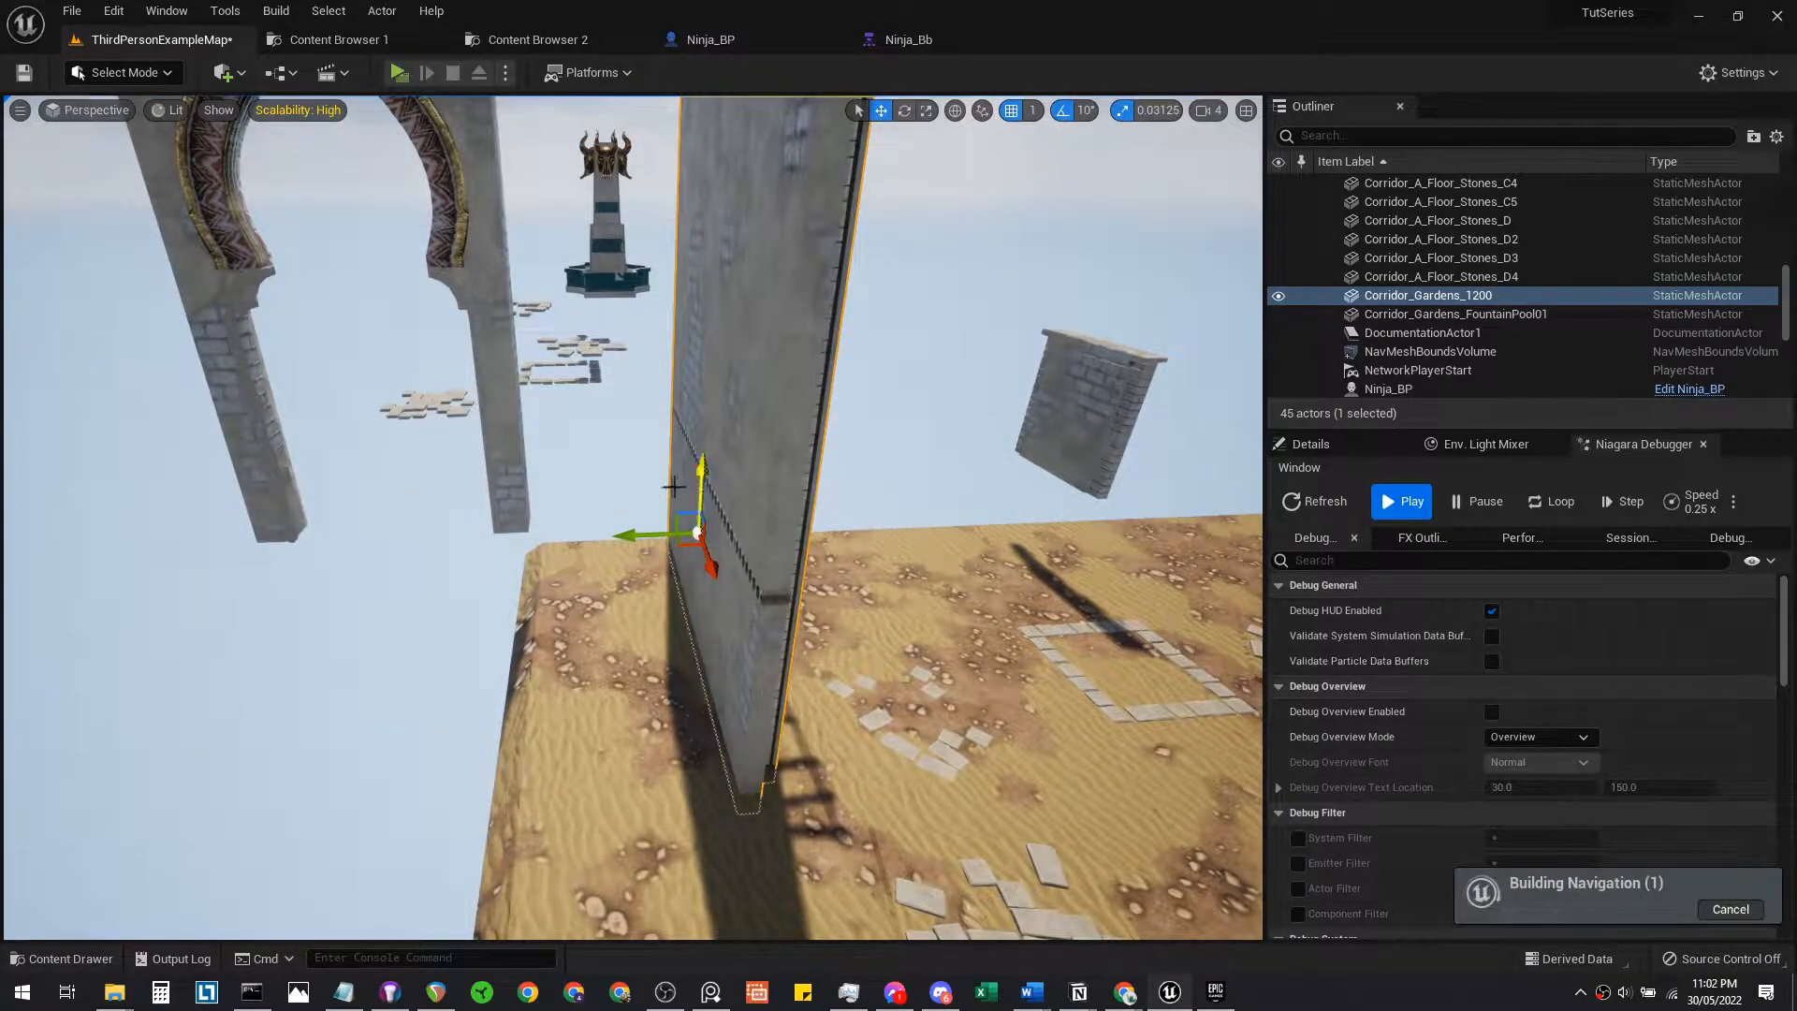
Duplicate the Corridor_Gardens_1200 wall twice in a row to extend the wall along the sand floor's edge
{"action": "mouse_move", "coordinate": [545, 586]}
{"action": "right_mouse_down"}
{"action": "mouse_move", "coordinate": [562, 636]}
{"action": "mouse_move", "coordinate": [545, 586]}
{"action": "right_mouse_up"}
{"action": "left_click_drag", "start_coordinate": [703, 549], "coordinate": [355, 575], "text": "alt"}
{"action": "right_click_drag", "start_coordinate": [354, 575], "coordinate": [234, 573]}
{"action": "left_click_drag", "start_coordinate": [560, 569], "coordinate": [180, 569], "text": "alt"}
{"action": "key", "text": "s"}
{"action": "right_click_drag", "start_coordinate": [179, 568], "coordinate": [117, 590]}
{"action": "key", "text": "a"}
{"action": "key", "text": "d"}
{"action": "key", "text": "w"}
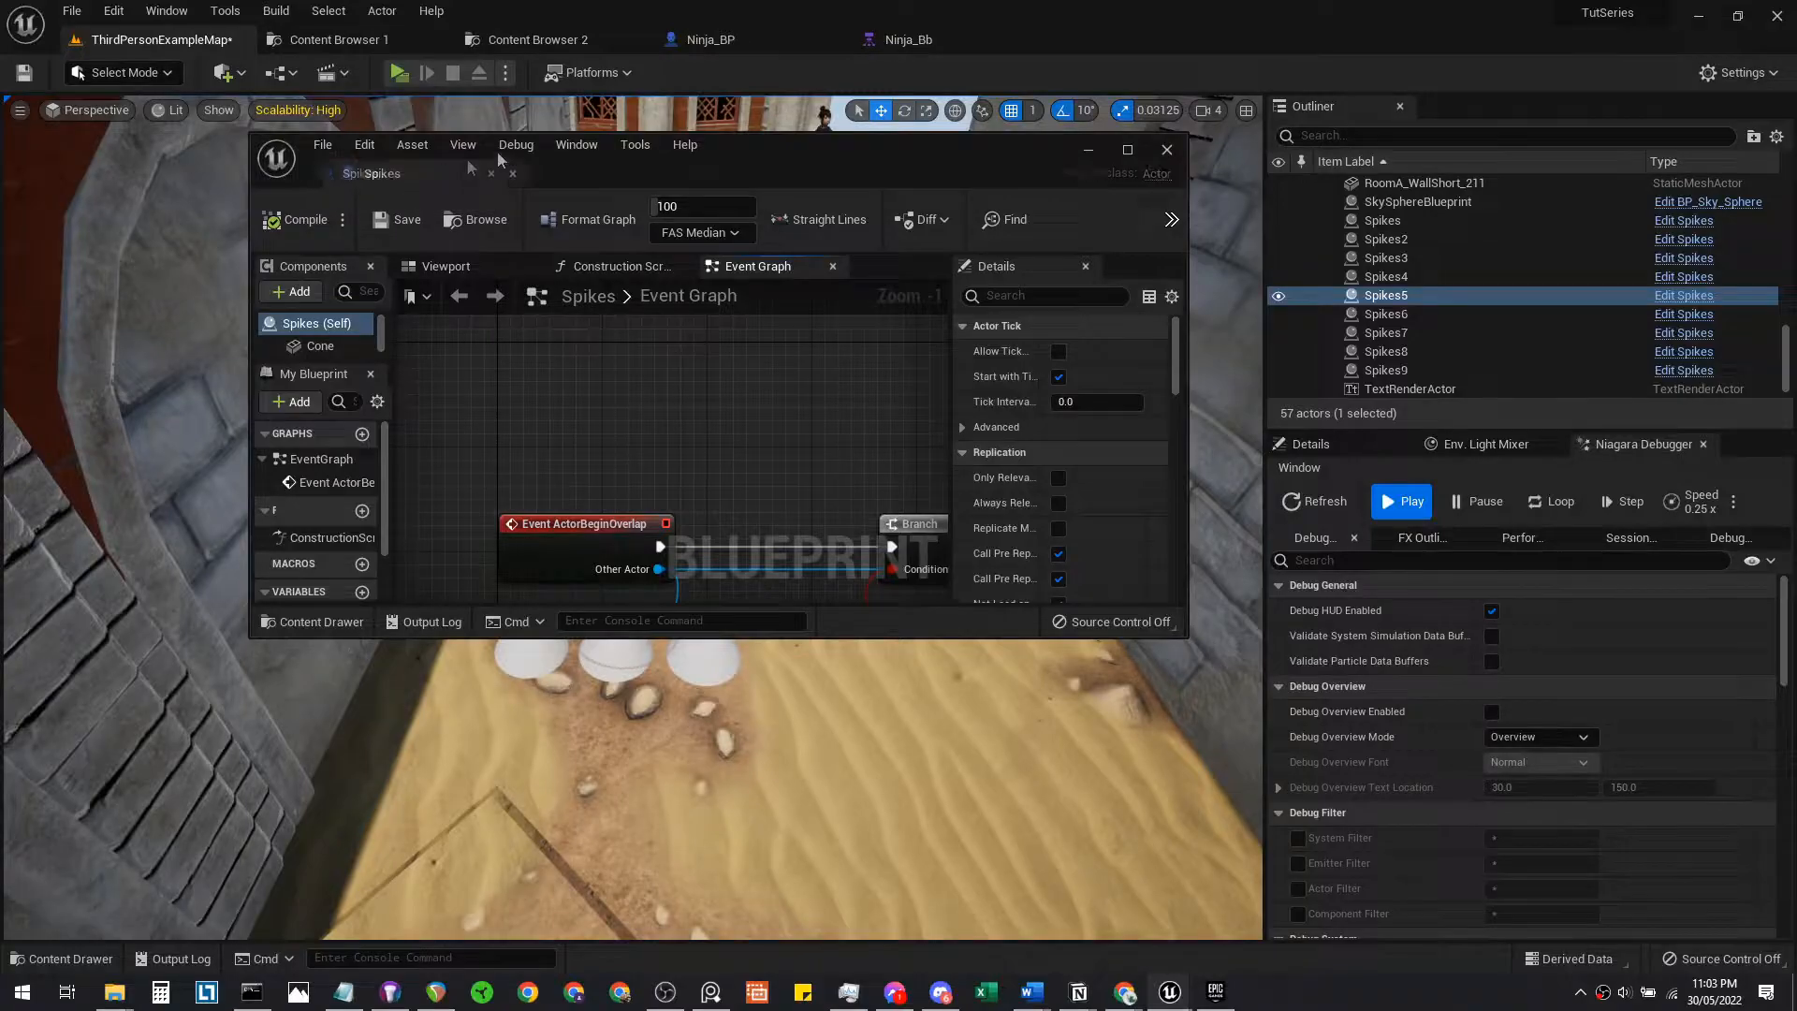
Dock the Spikes blueprint editor with the main editor tabs and select the Cone component in its 3D preview
{"action": "left_click_drag", "start_coordinate": [499, 160], "coordinate": [980, 51]}
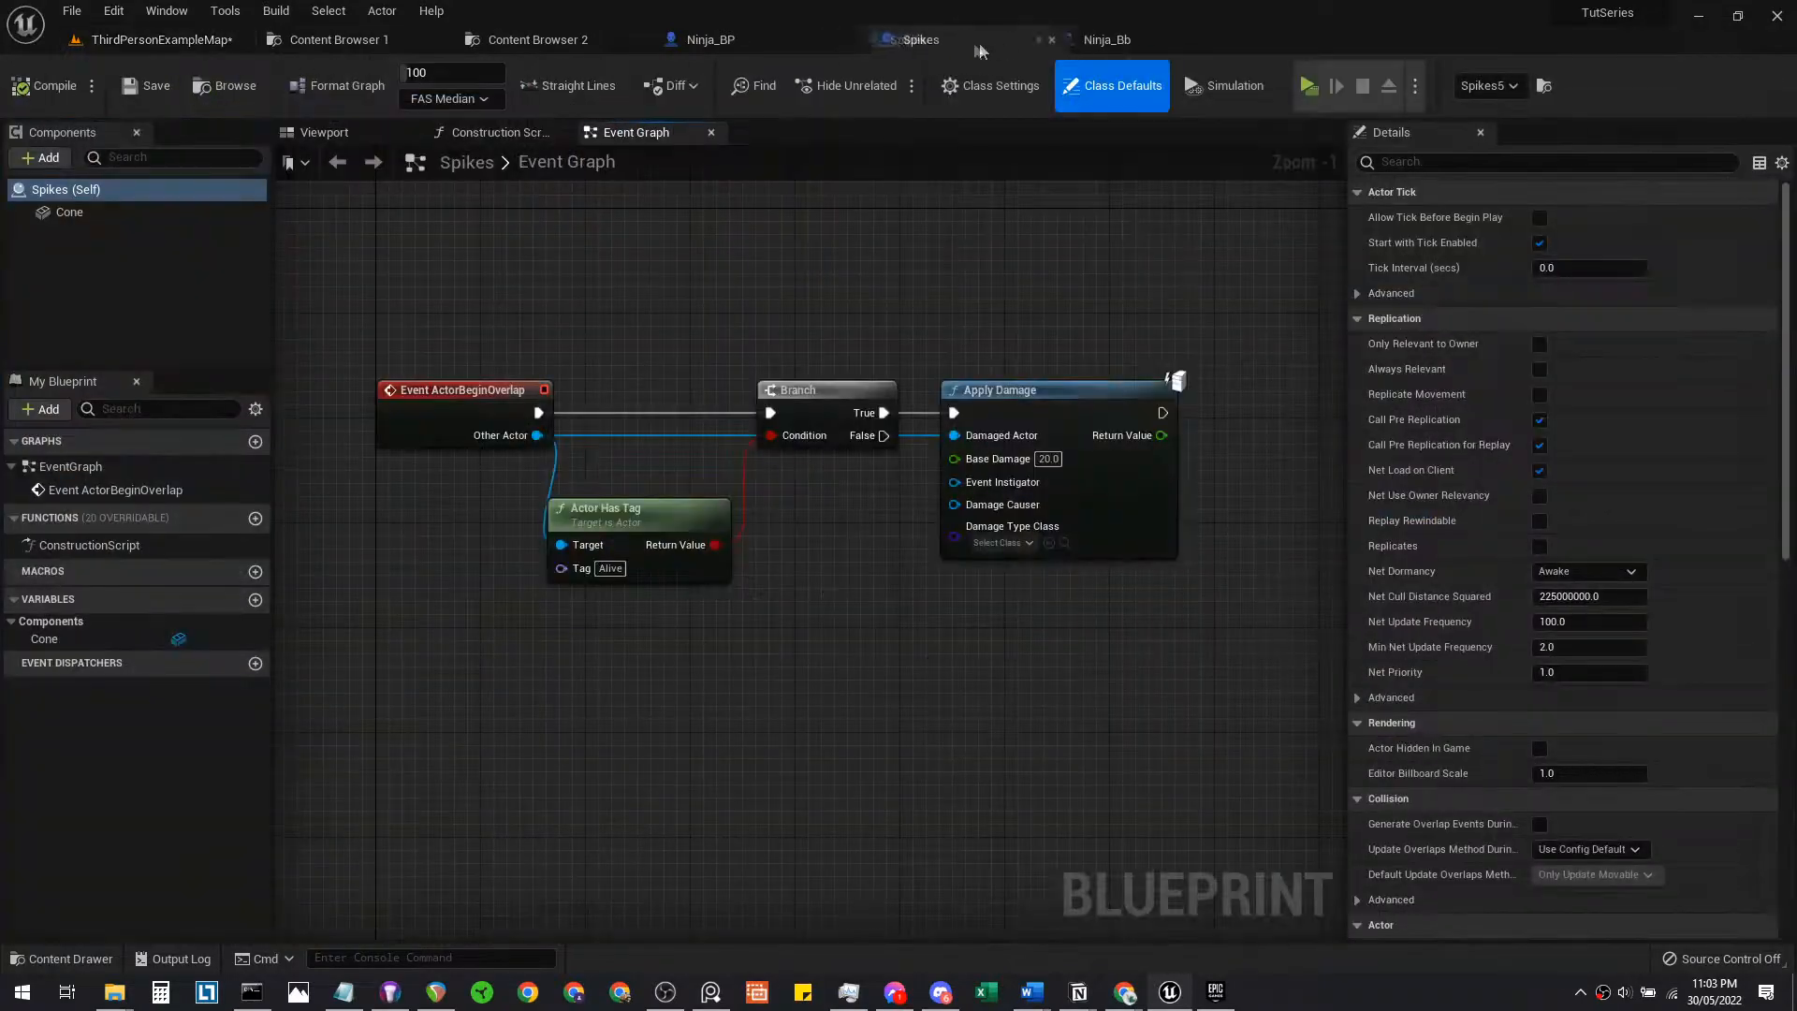
{"action": "left_click", "coordinate": [321, 134]}
{"action": "left_click", "coordinate": [799, 547]}
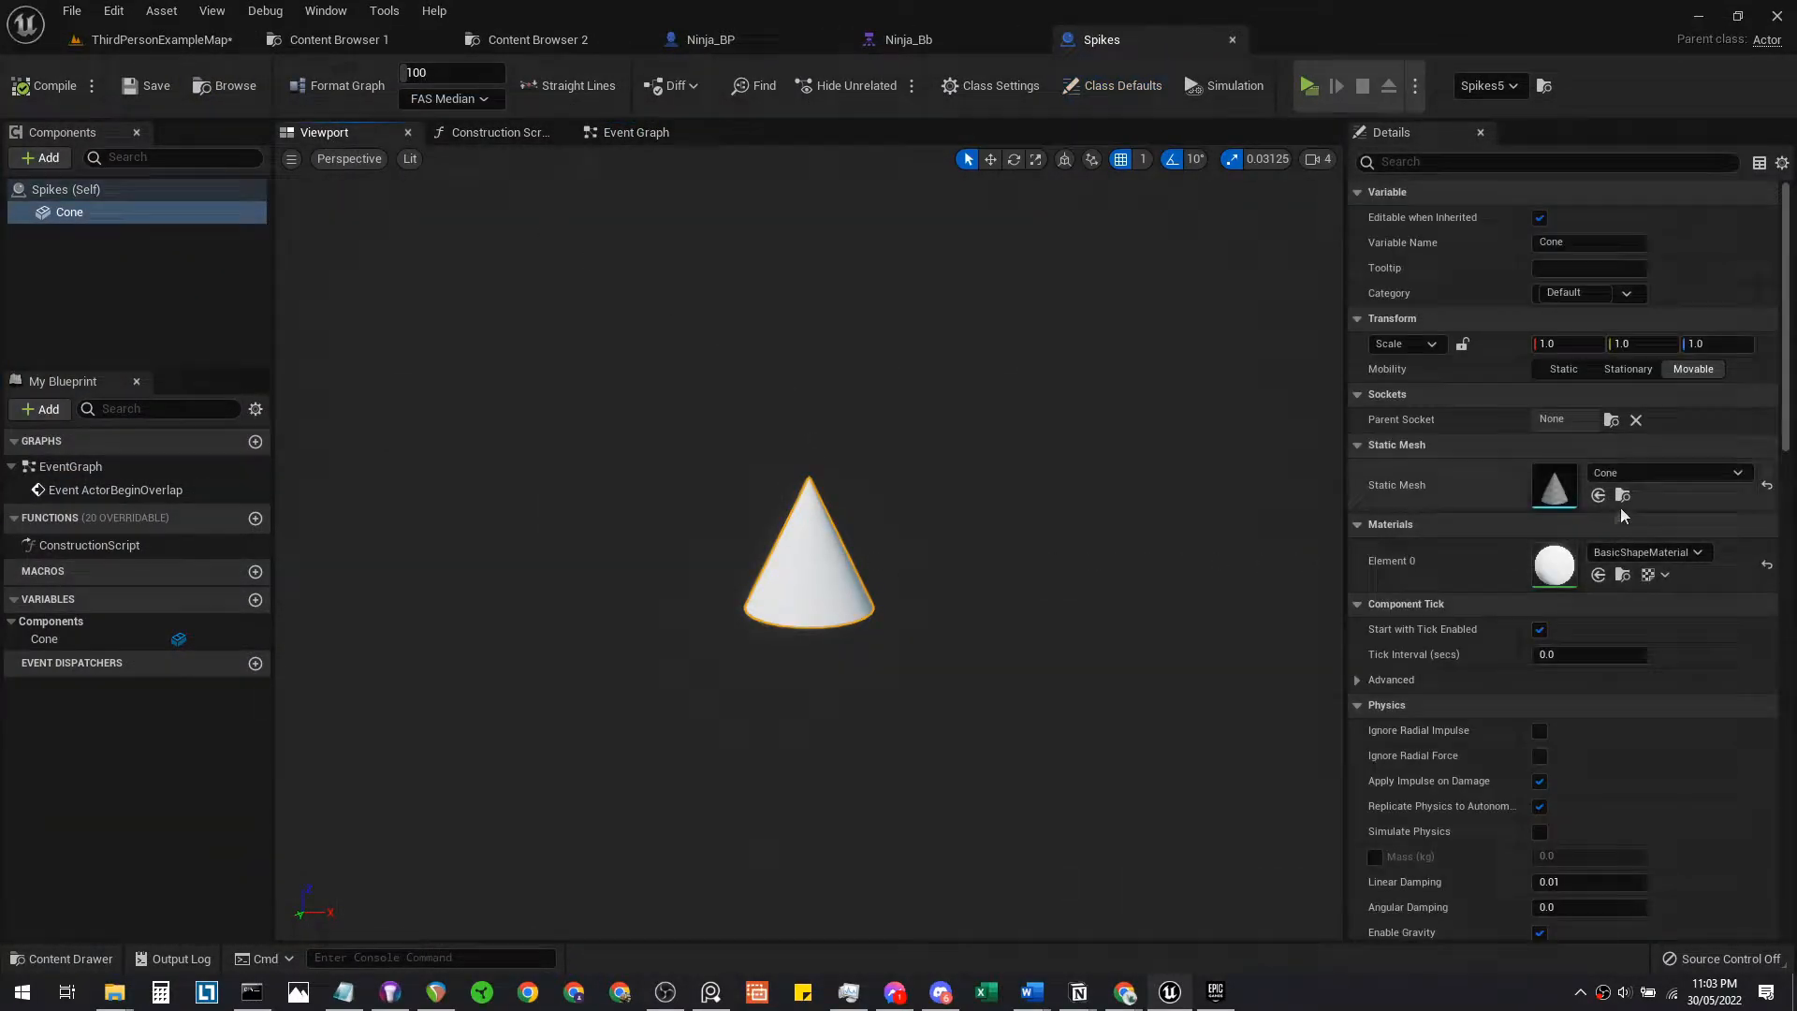
Look through the available materials for the cone's Element 0 slot, keeping BasicShapeMaterial
{"action": "left_click", "coordinate": [1657, 553]}
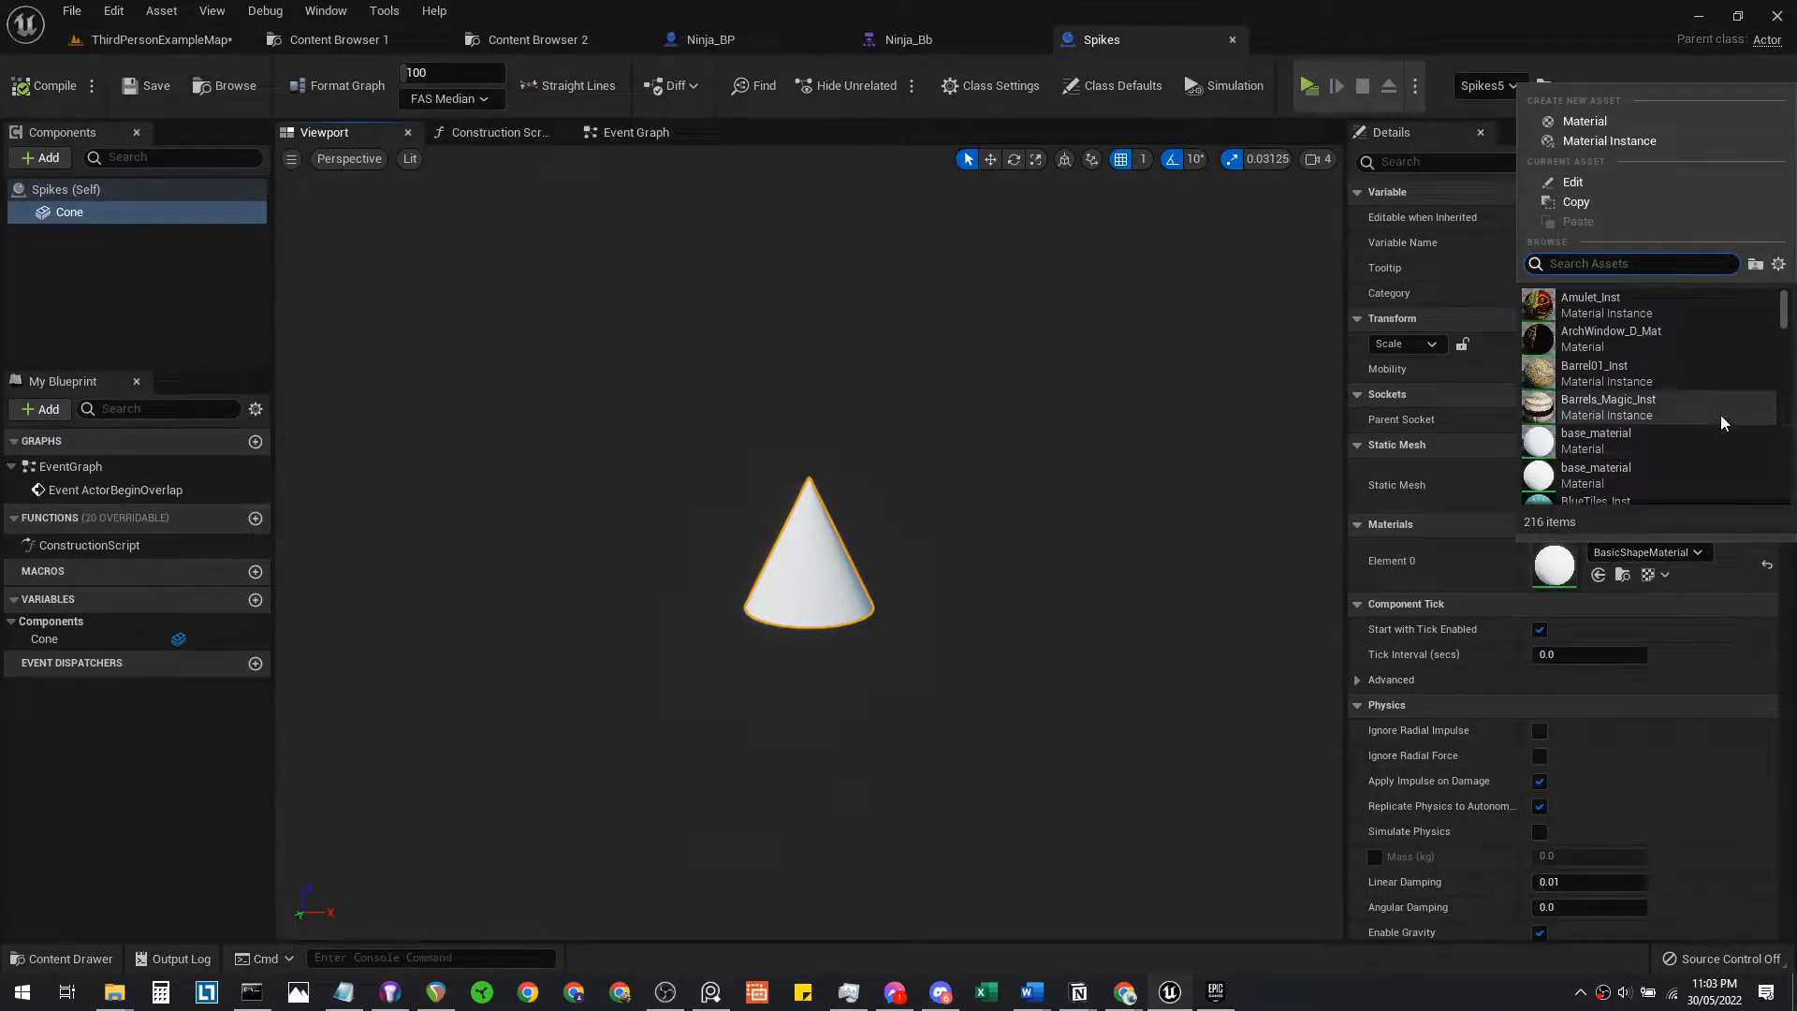
{"action": "scroll", "coordinate": [1721, 414], "scroll_direction": "down", "scroll_amount": 3}
{"action": "scroll", "coordinate": [1701, 346], "scroll_direction": "down", "scroll_amount": 5}
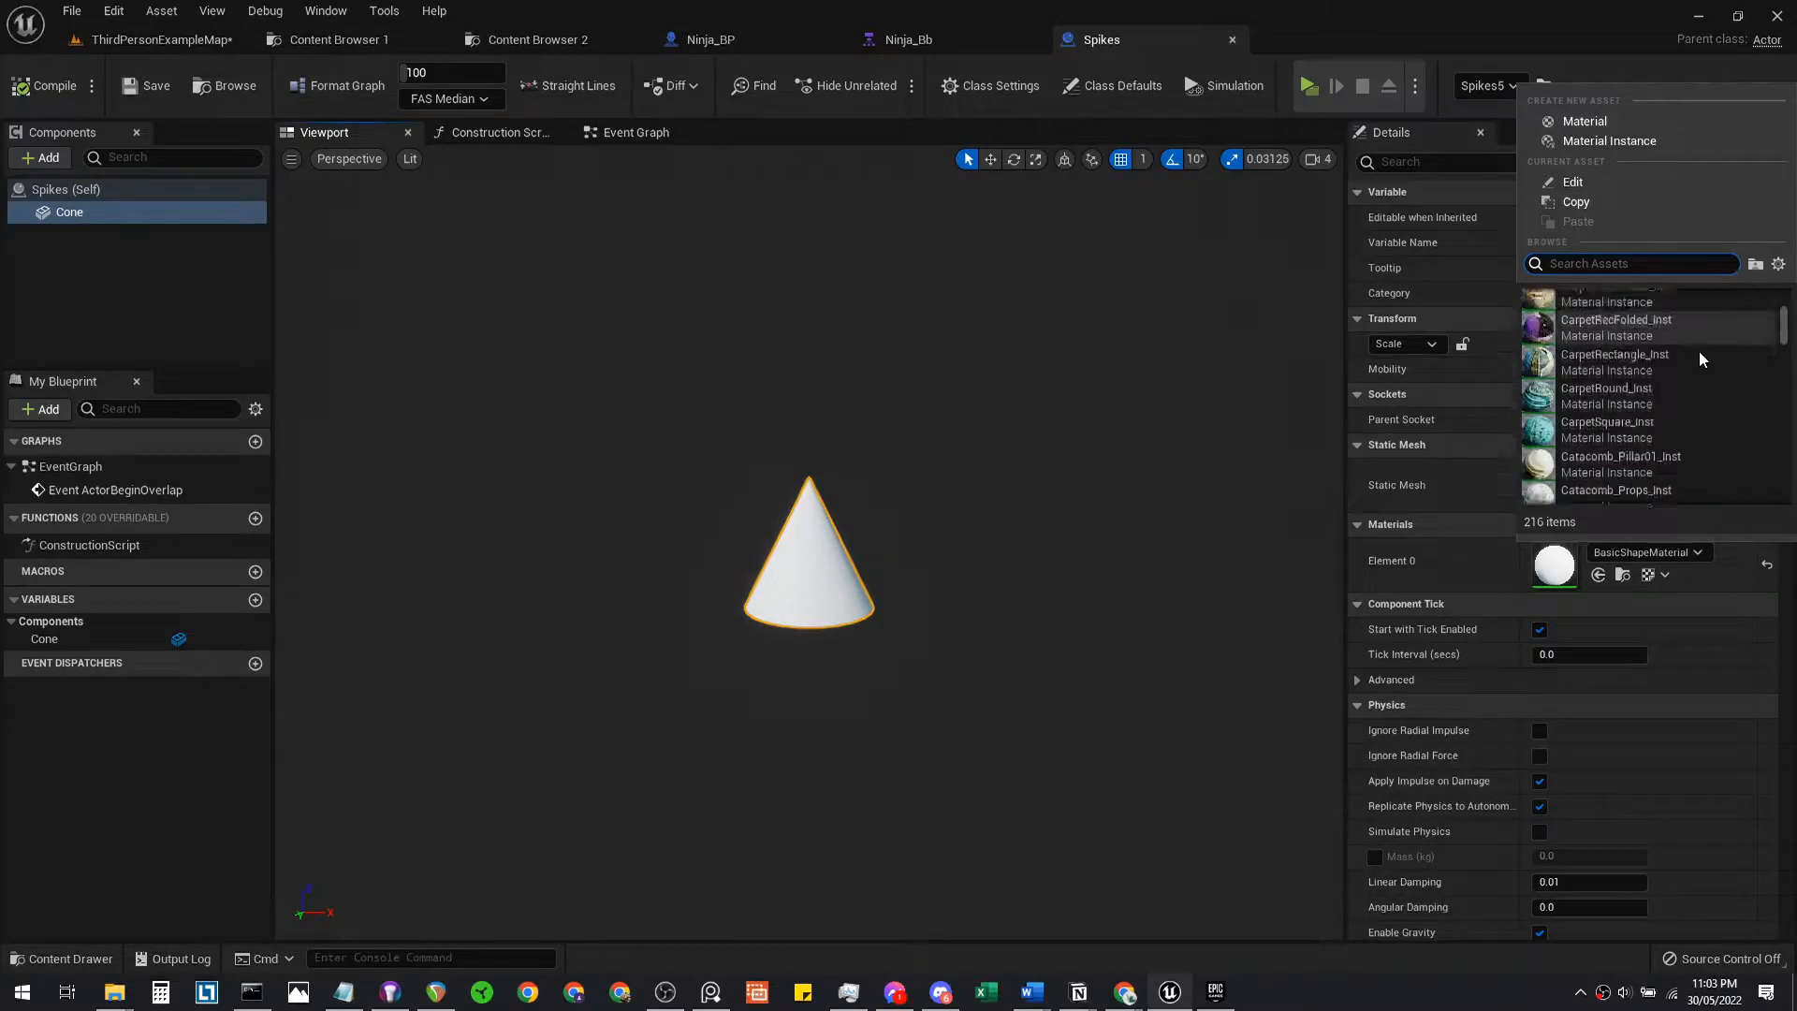
{"action": "scroll", "coordinate": [1736, 364], "scroll_direction": "down", "scroll_amount": 5}
{"action": "left_click_drag", "start_coordinate": [1785, 357], "coordinate": [1785, 380]}
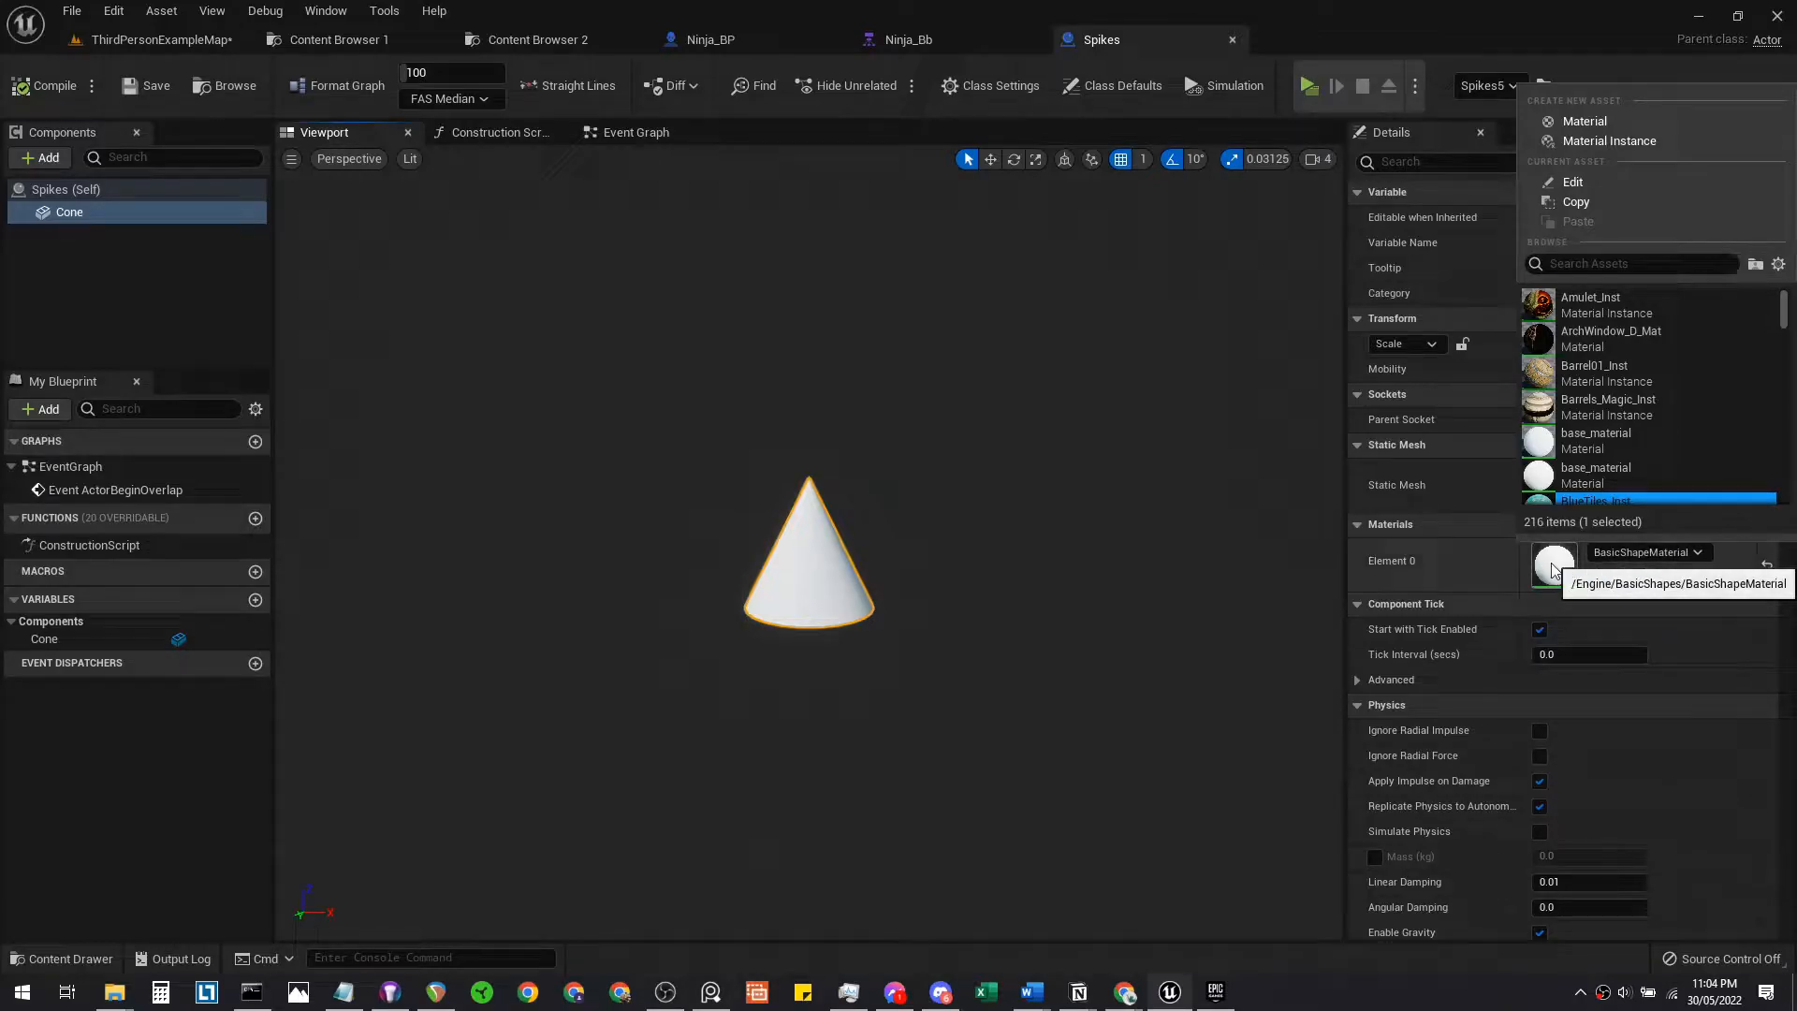
{"action": "left_click", "coordinate": [1517, 566]}
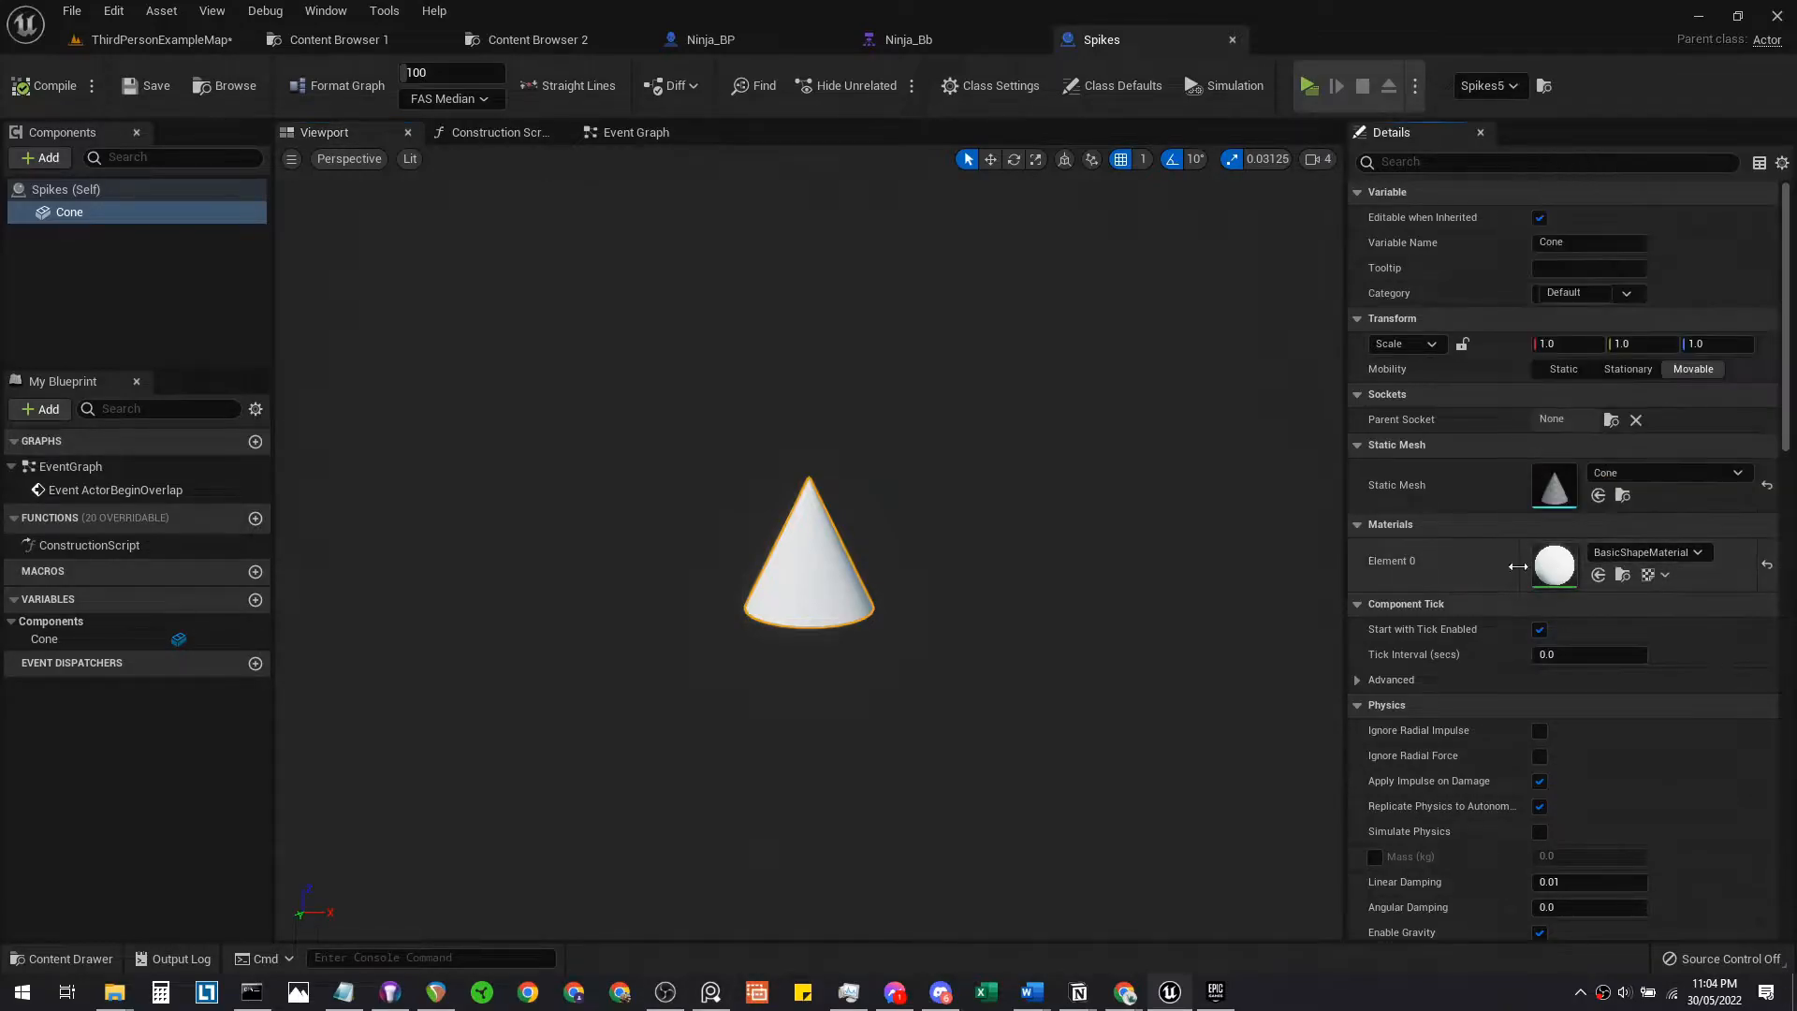
Locate BasicShapeMaterial in the BasicShapes folder and duplicate it as BasicShapeMaterial-Black
{"action": "left_click", "coordinate": [1623, 576]}
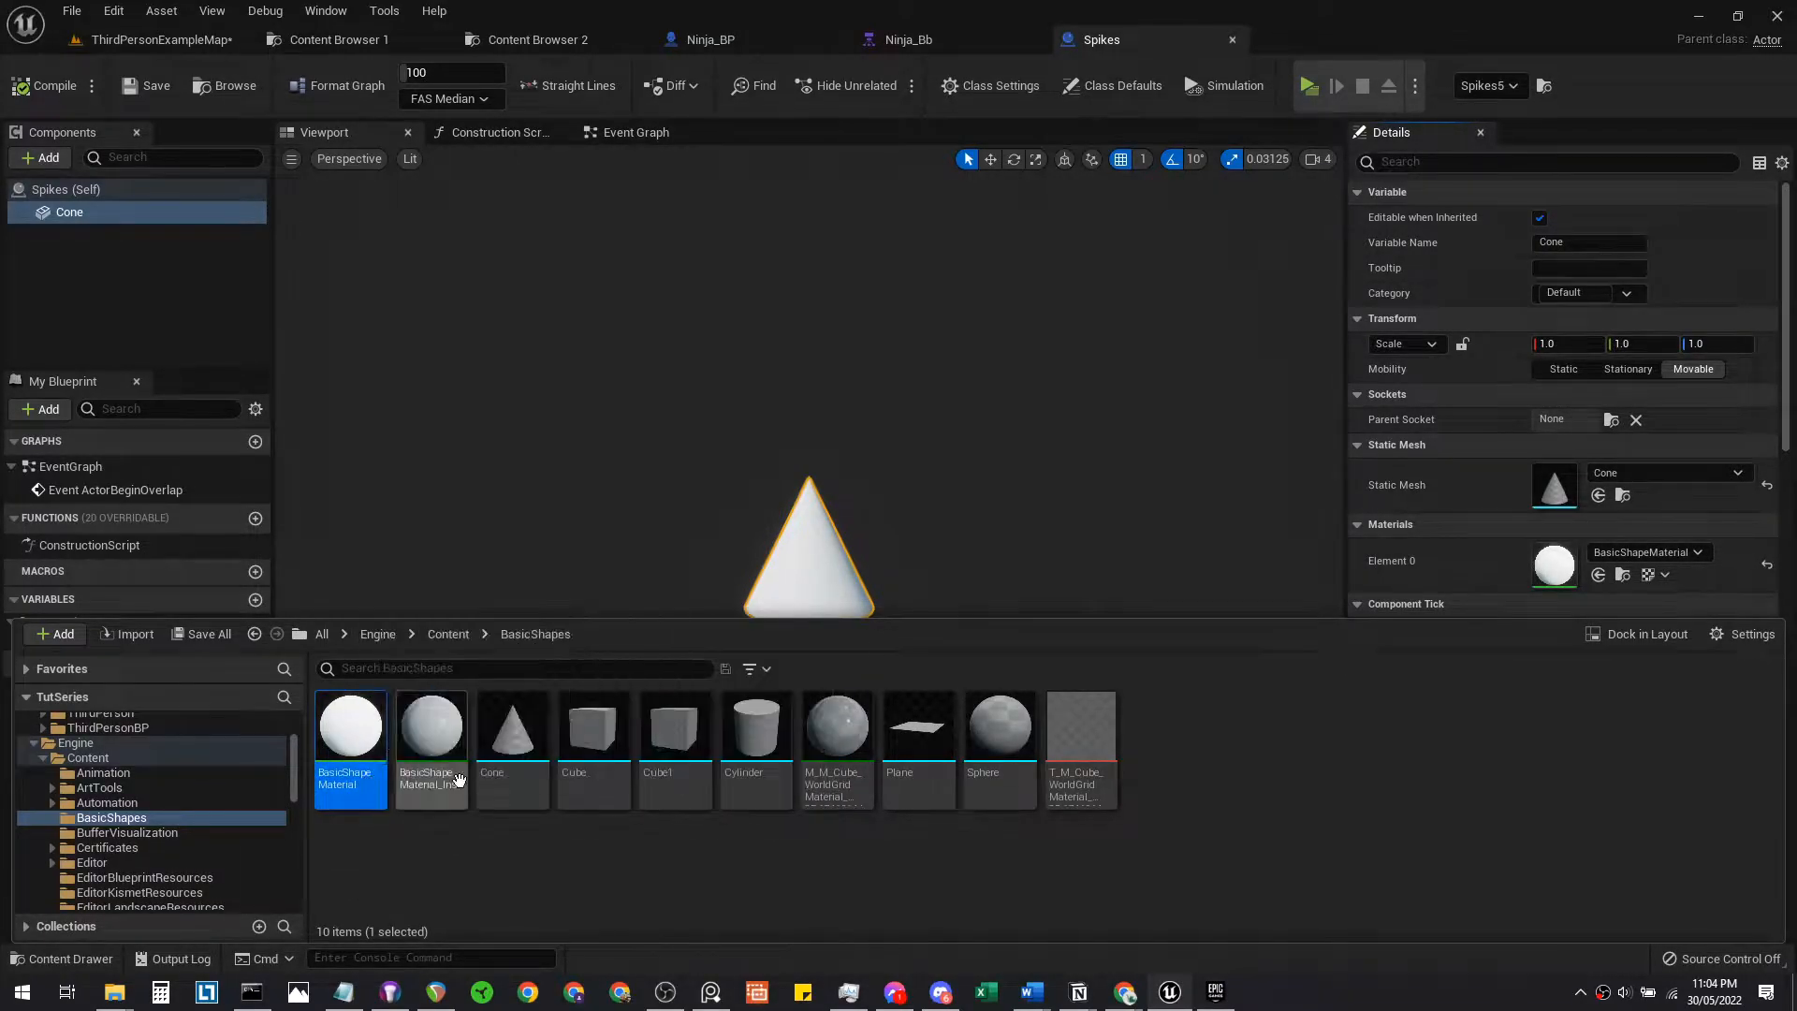
{"action": "right_click", "coordinate": [373, 777]}
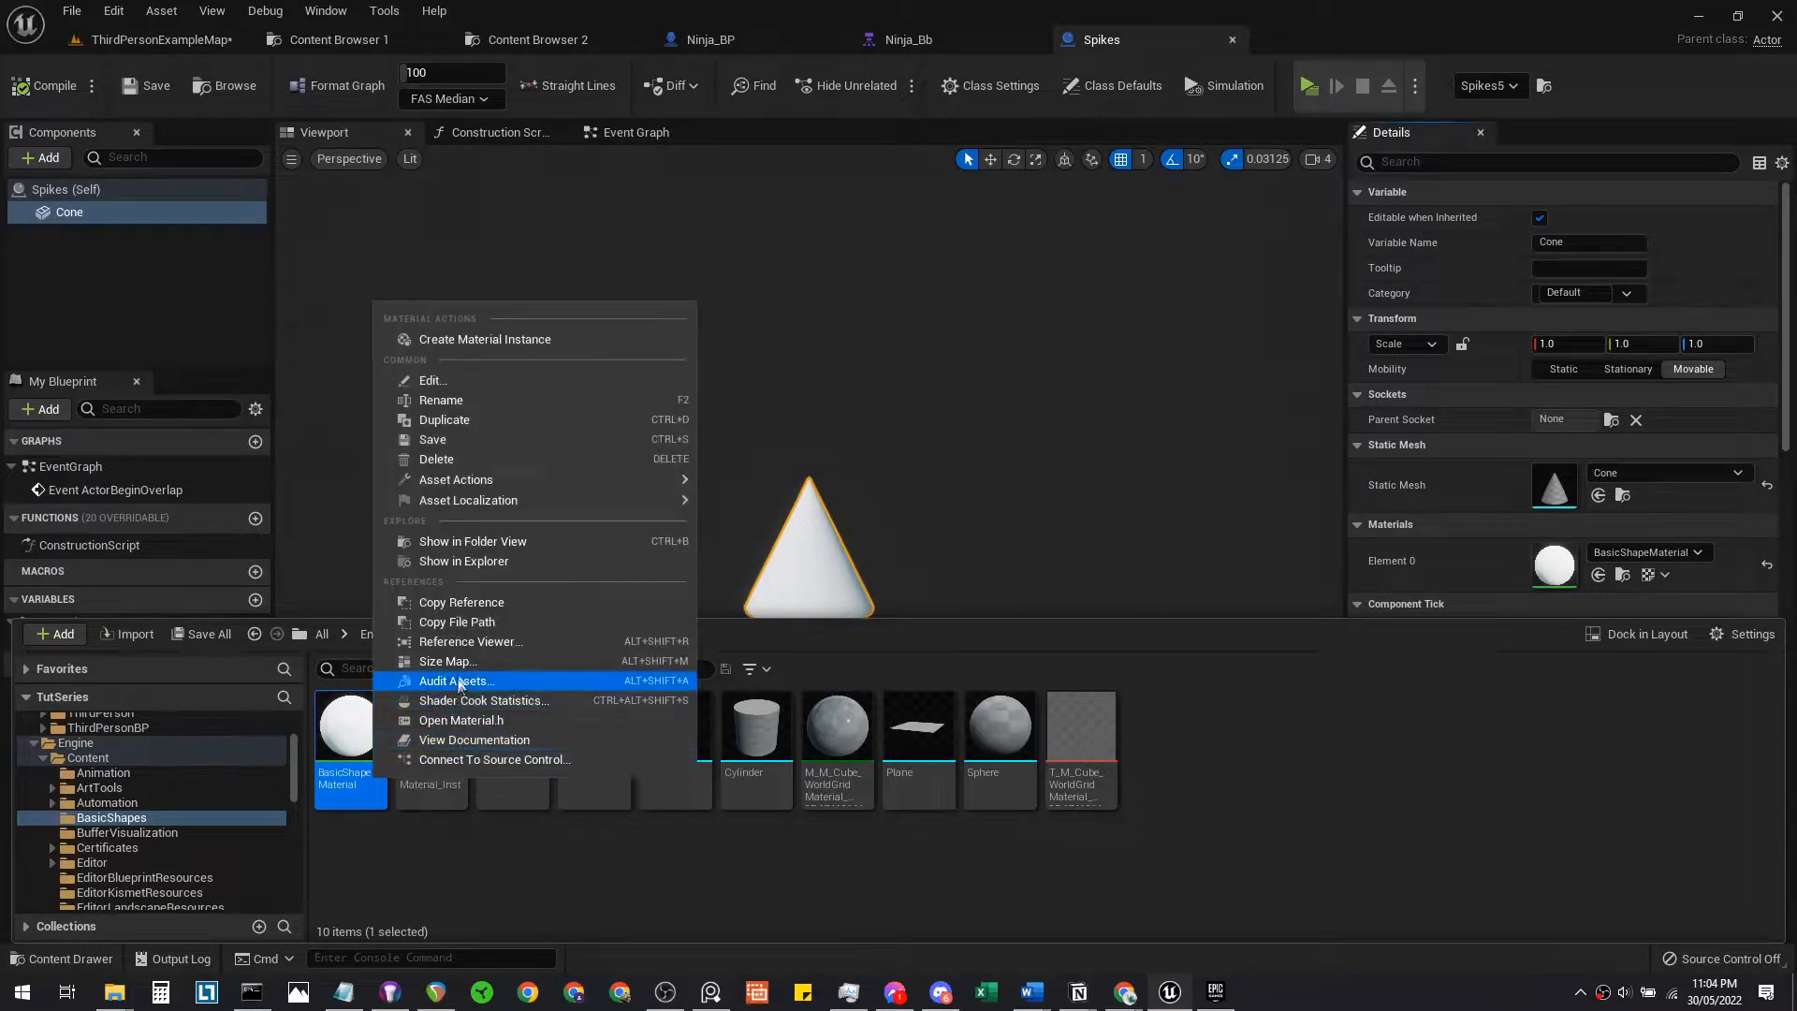
{"action": "left_click", "coordinate": [506, 427]}
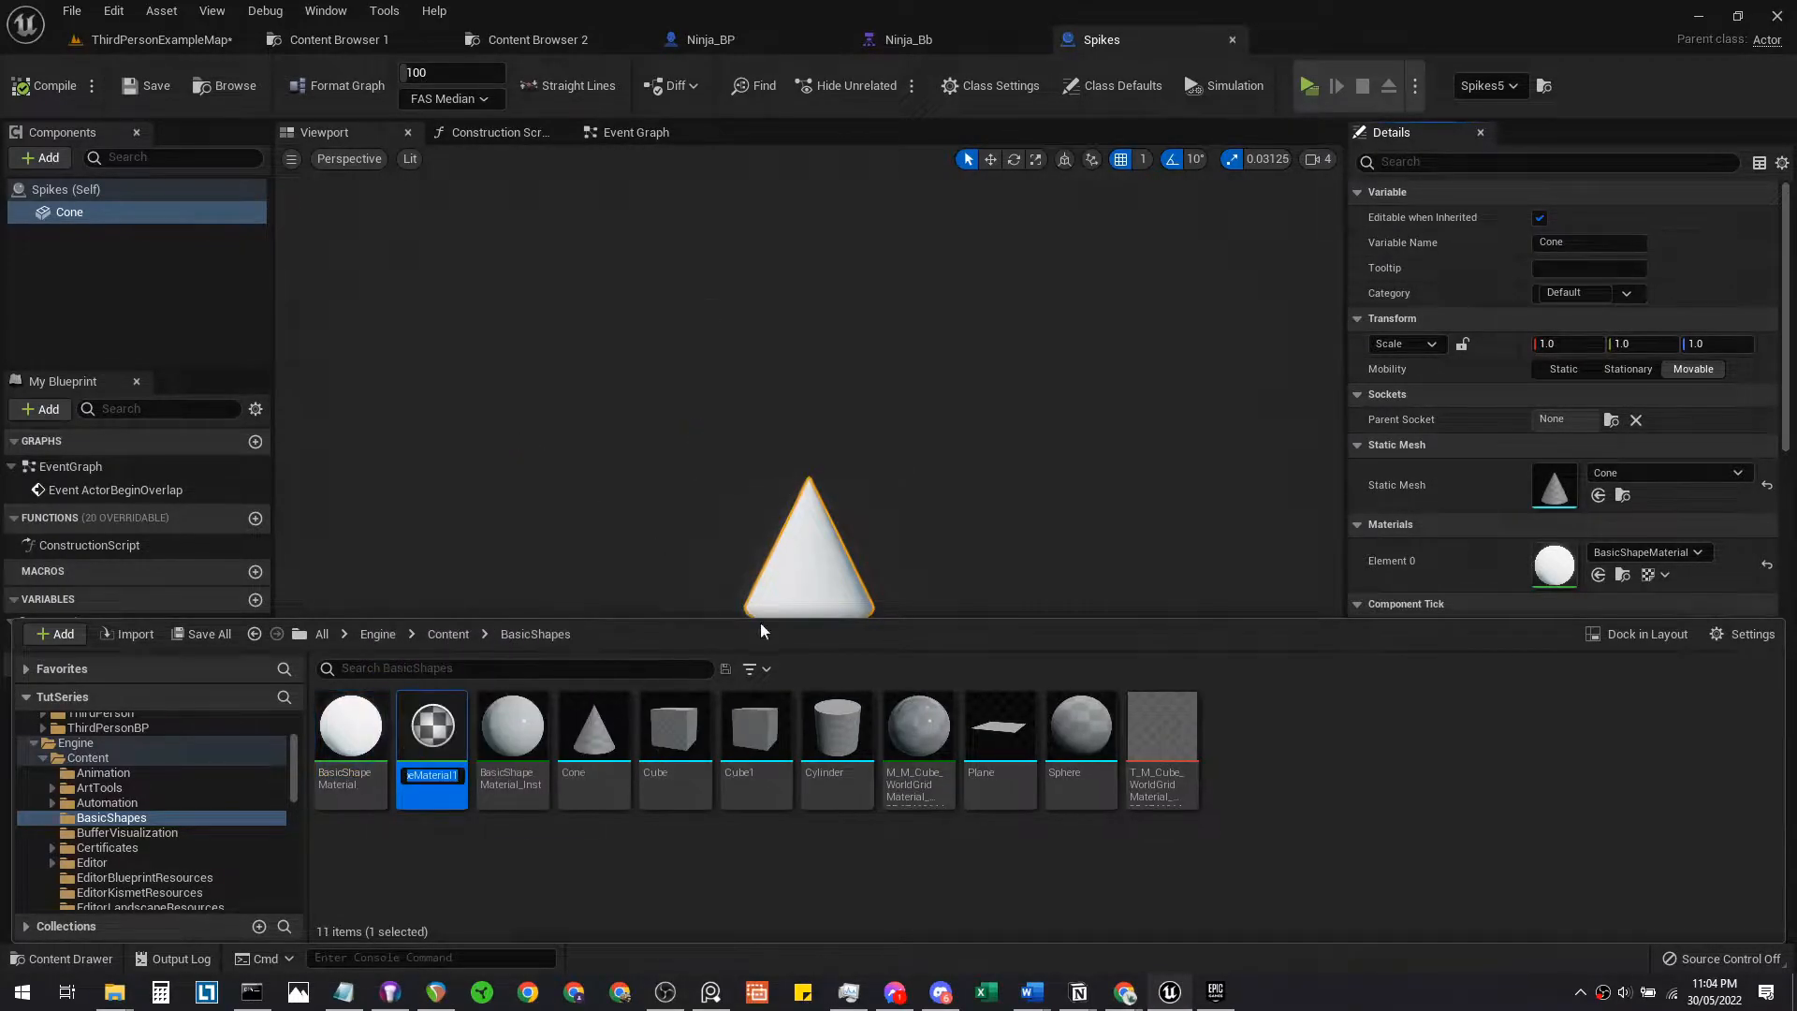
{"action": "key", "text": "BackSpace"}
{"action": "type", "text": "-Black"}
{"action": "key", "text": "Return"}
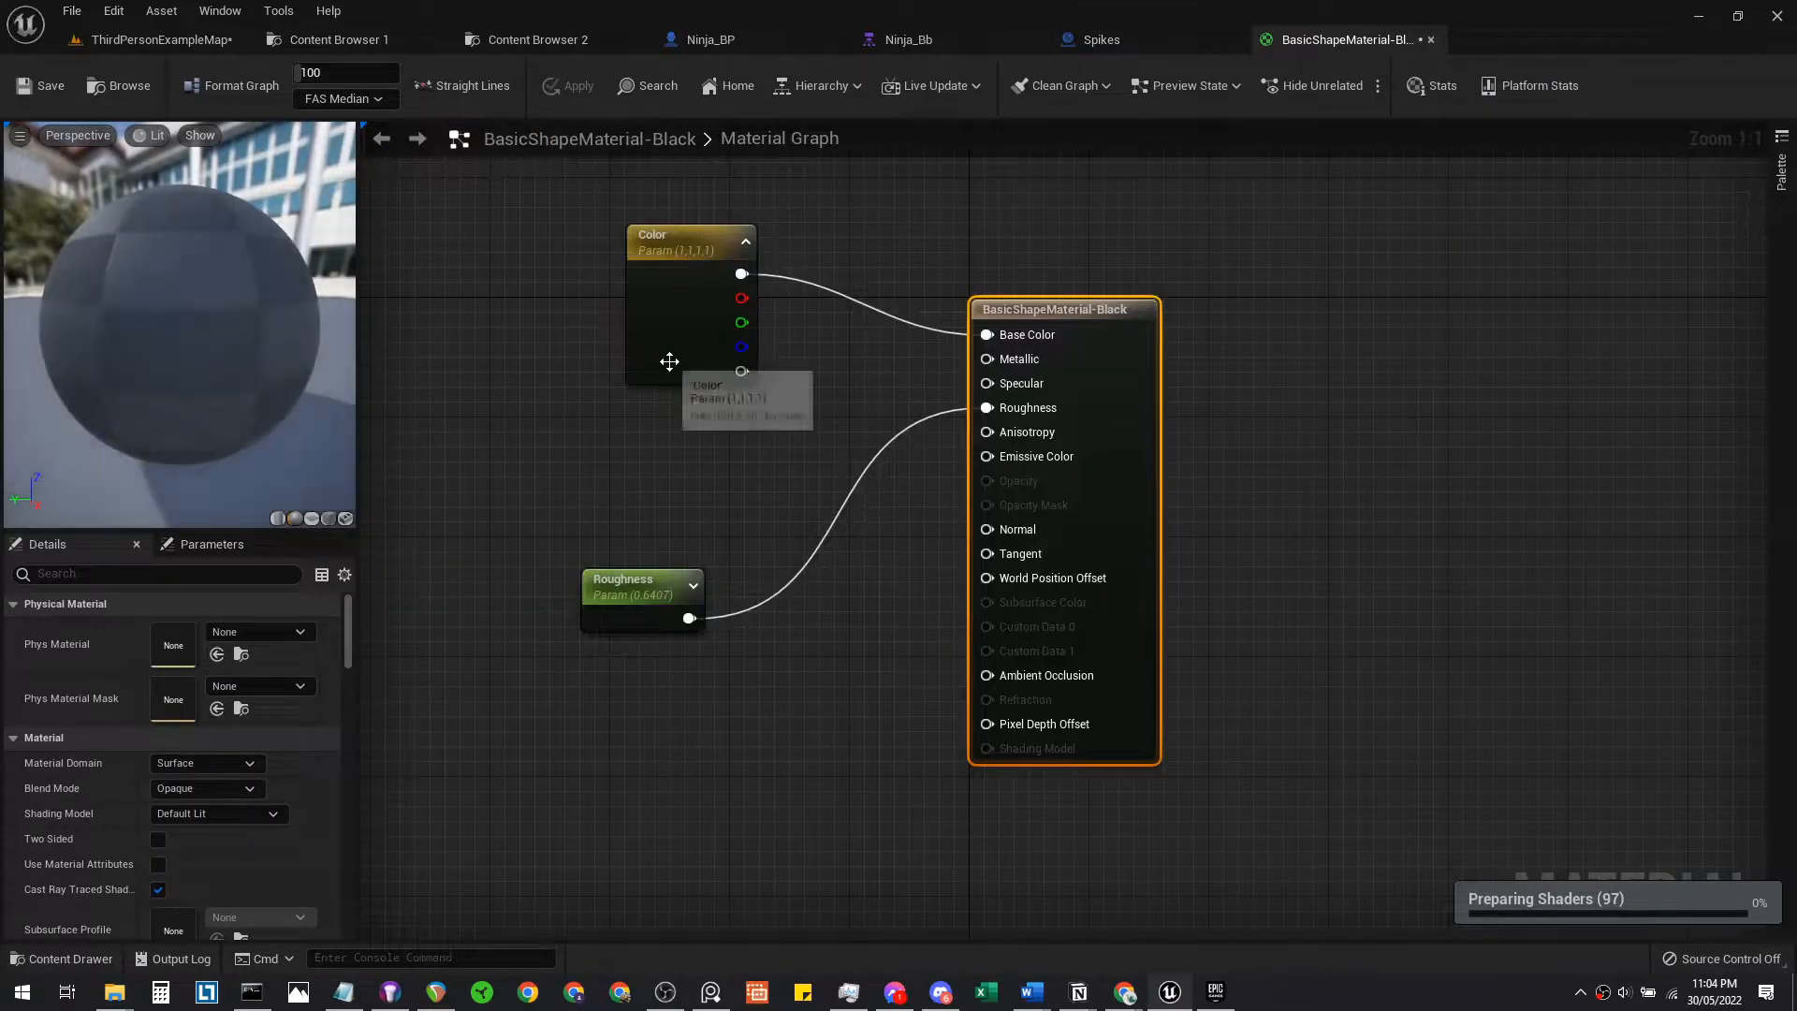
Set the Color parameter of BasicShapeMaterial-Black to orange-red, hex sRGB FF3600FF, and close the saved material
{"action": "left_click", "coordinate": [678, 279]}
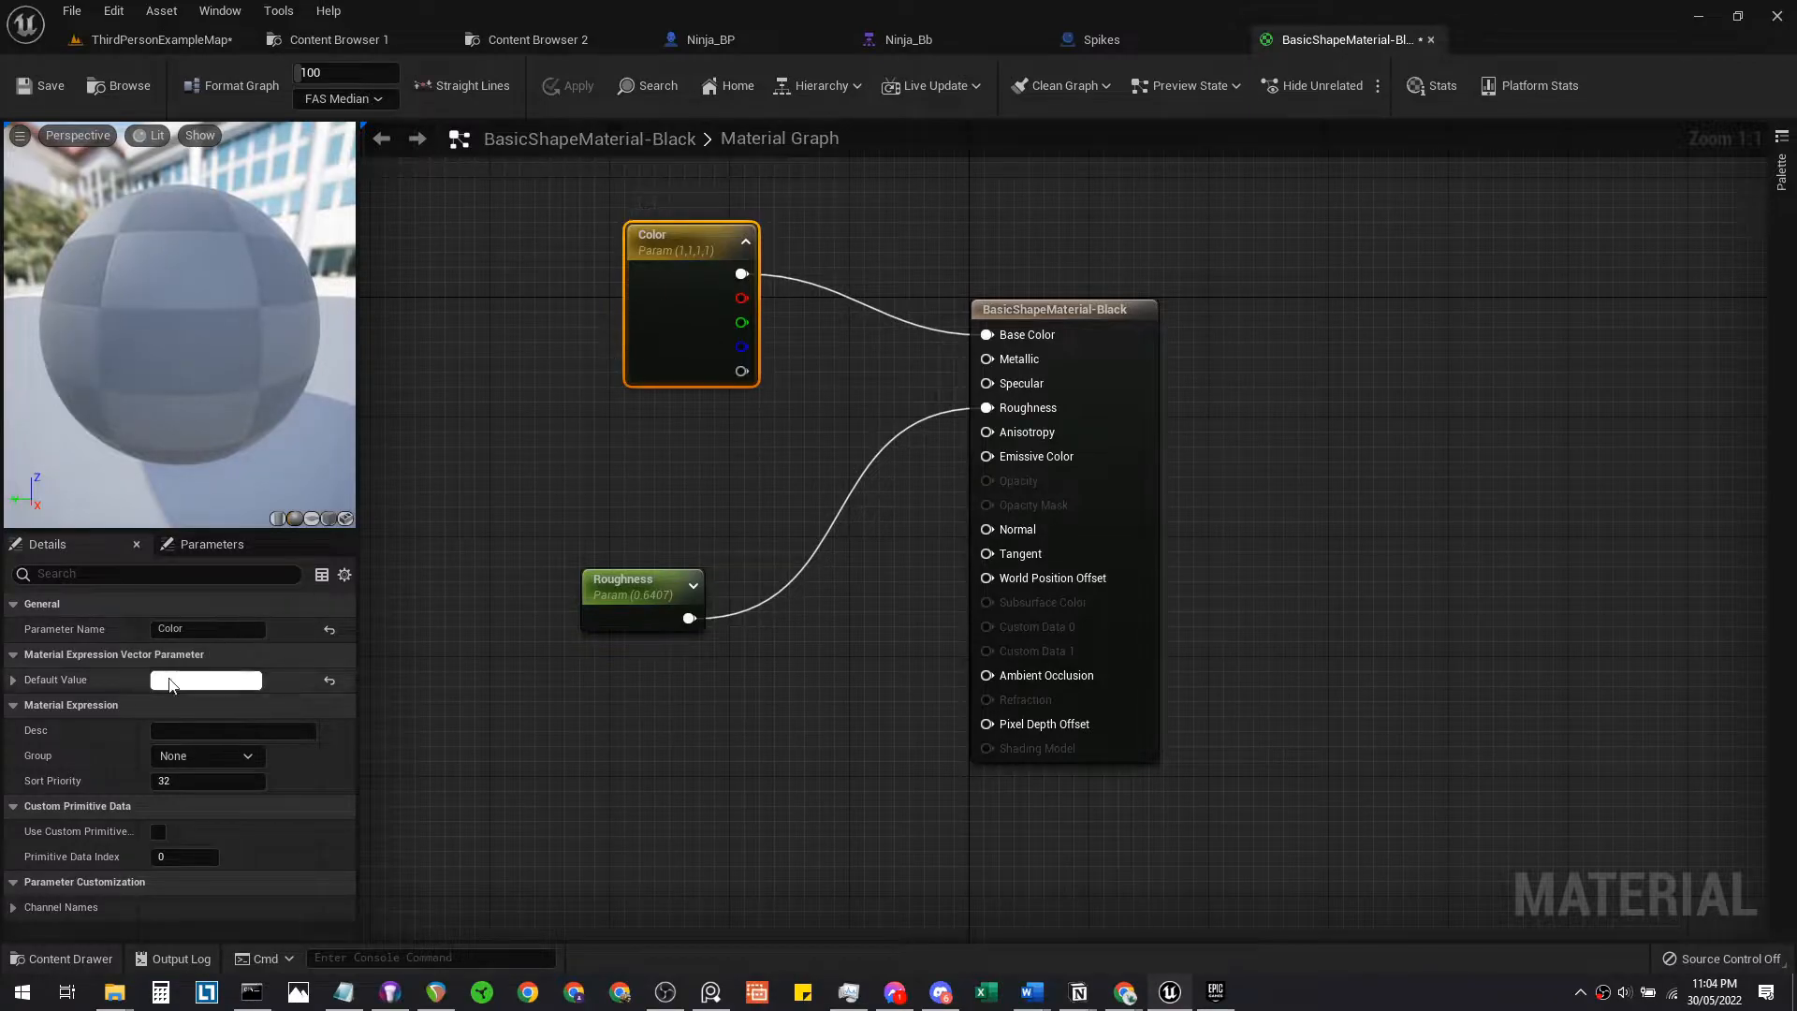
{"action": "left_click", "coordinate": [187, 681]}
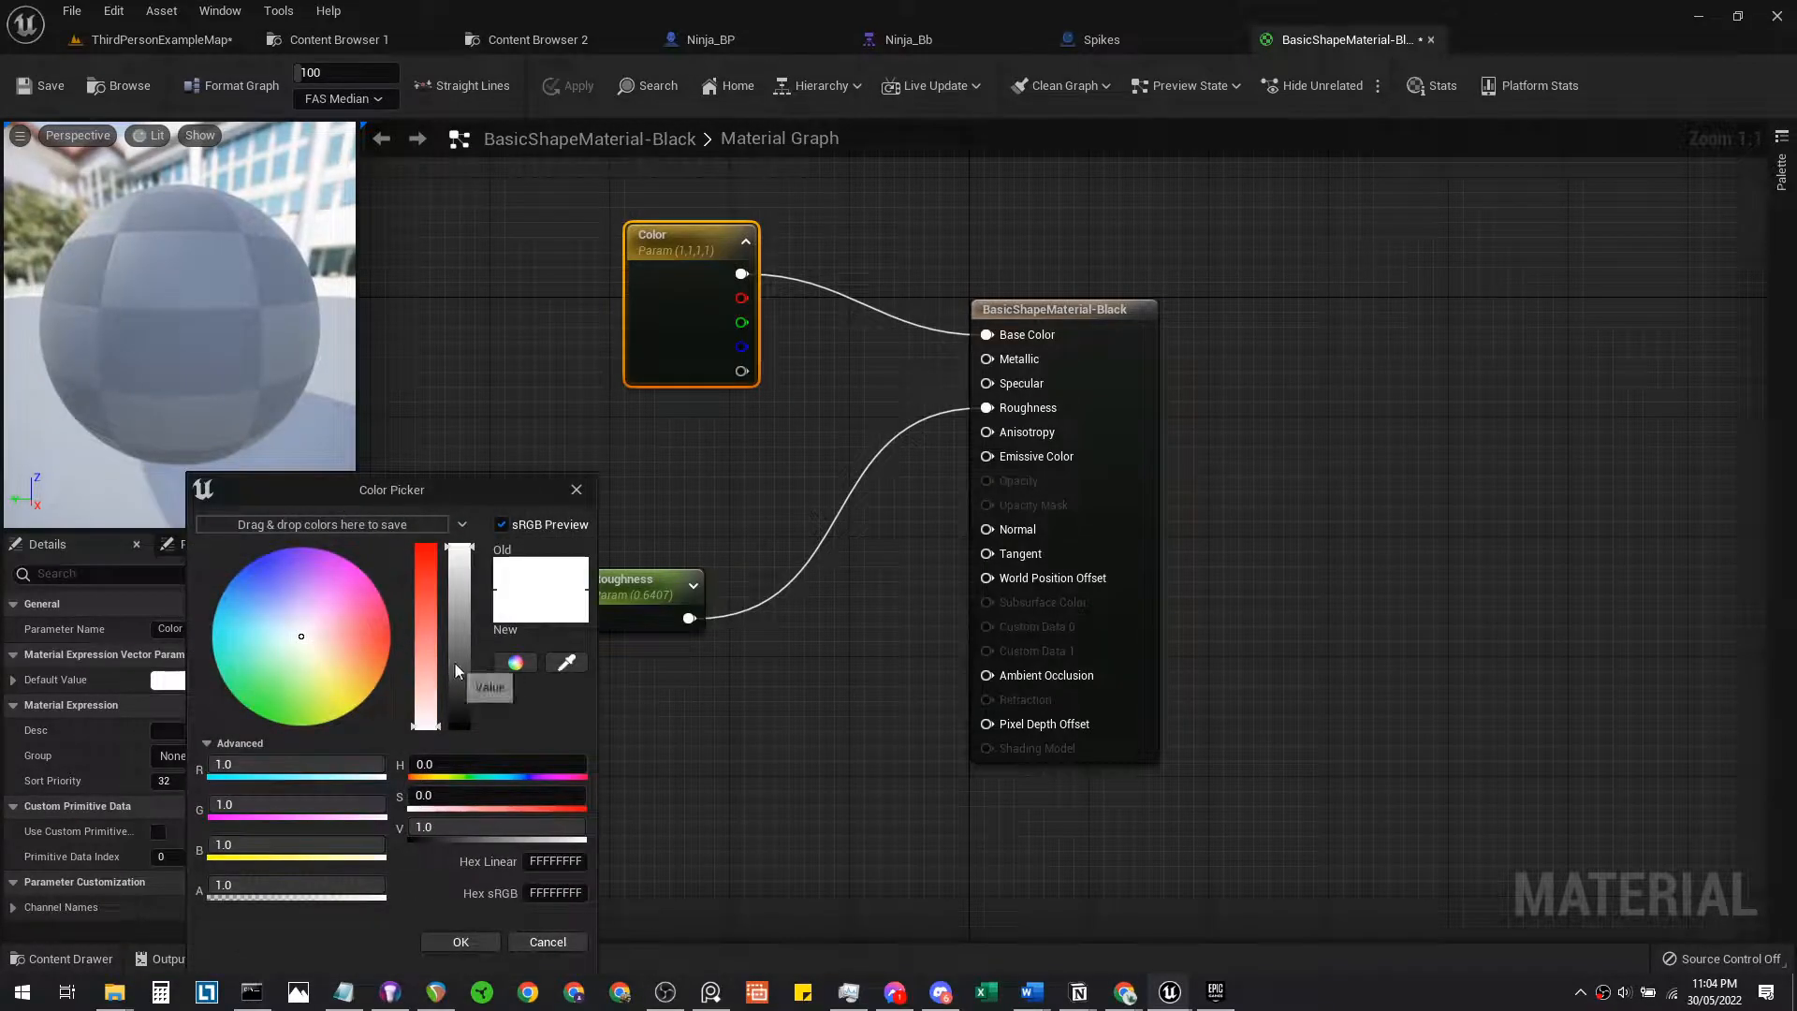
{"action": "left_click", "coordinate": [395, 642]}
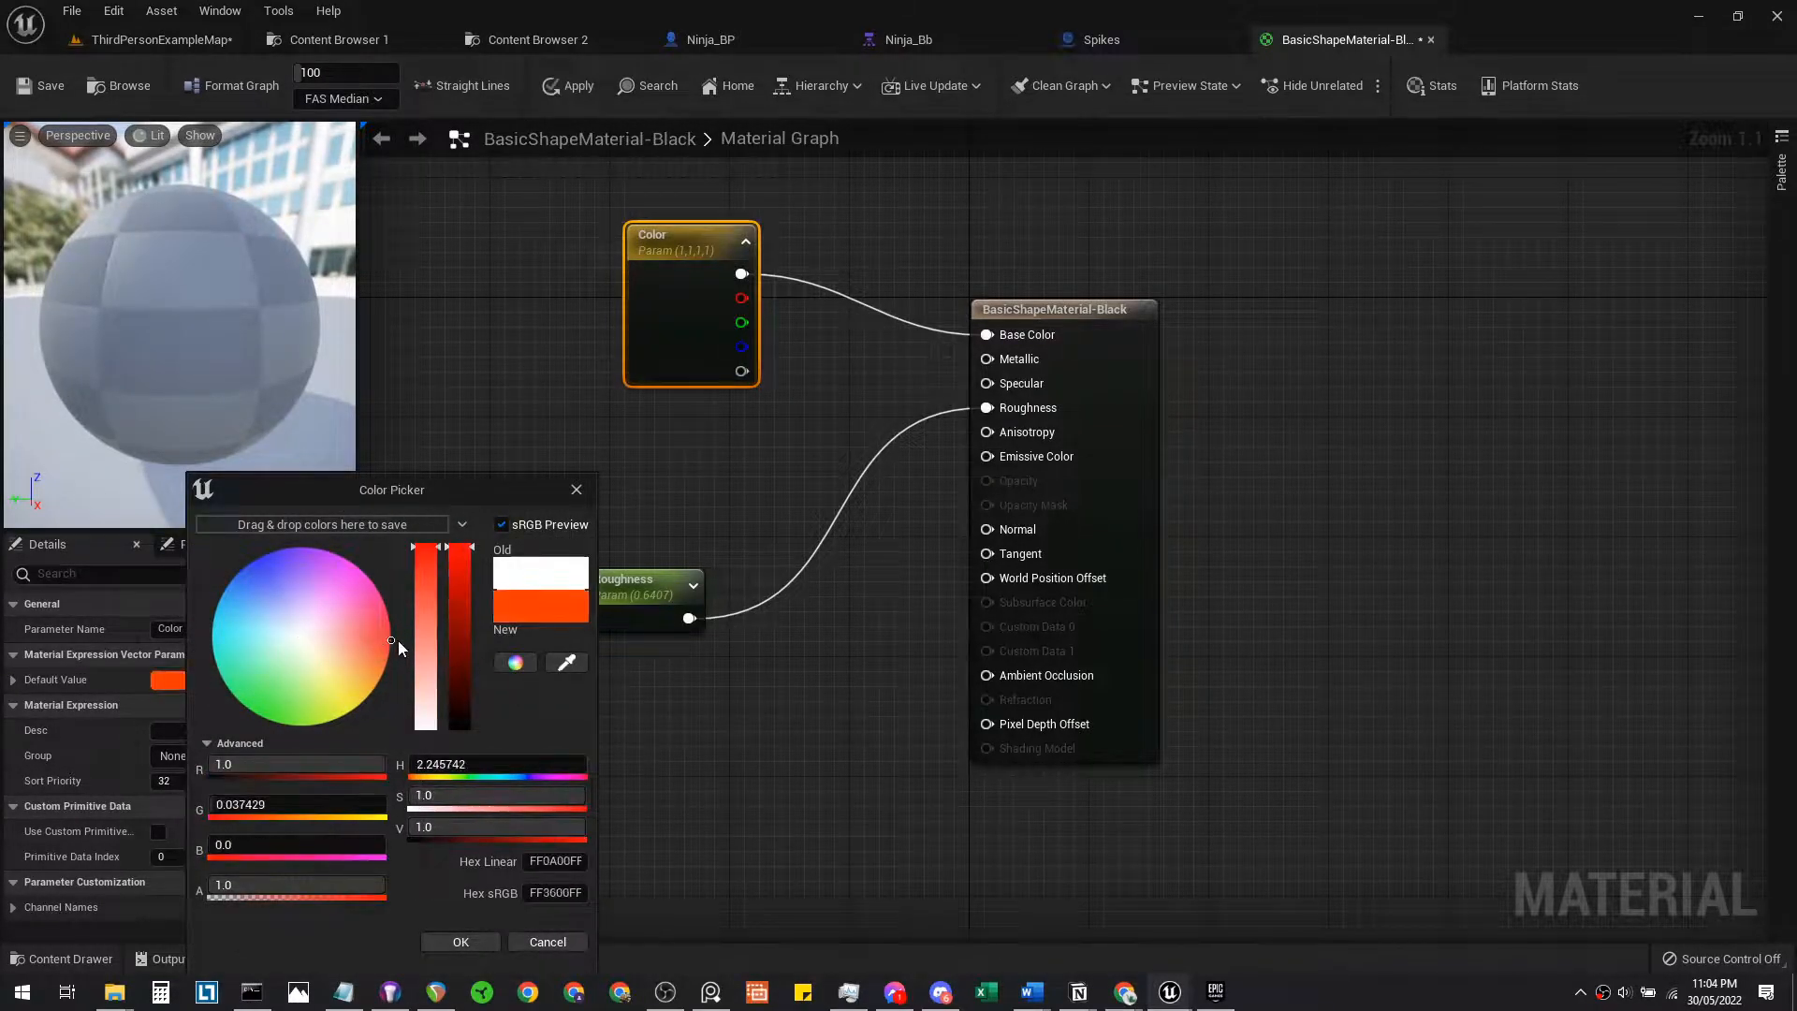
{"action": "left_click", "coordinate": [461, 942]}
{"action": "left_click", "coordinate": [671, 449]}
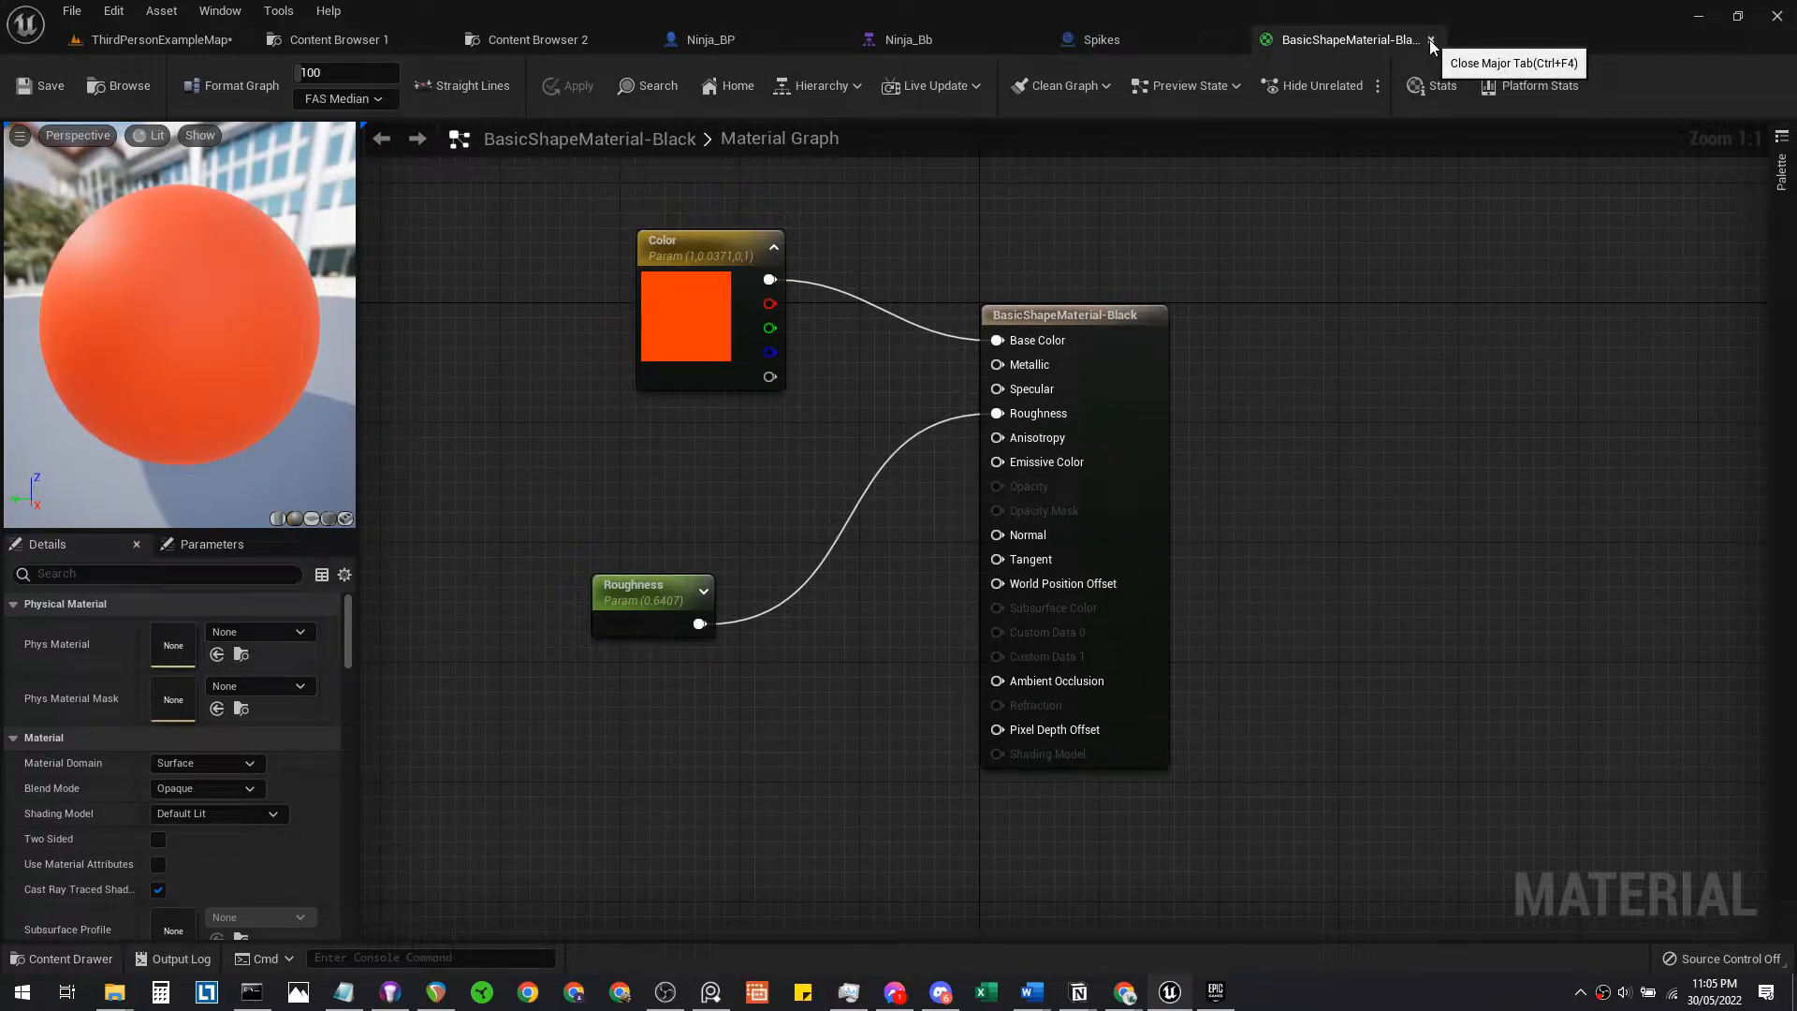
{"action": "left_click", "coordinate": [1430, 39]}
Find the orange-red material in the BasicShapes folder and rename it BasicShapeMaterial-Red
{"action": "left_click", "coordinate": [412, 41]}
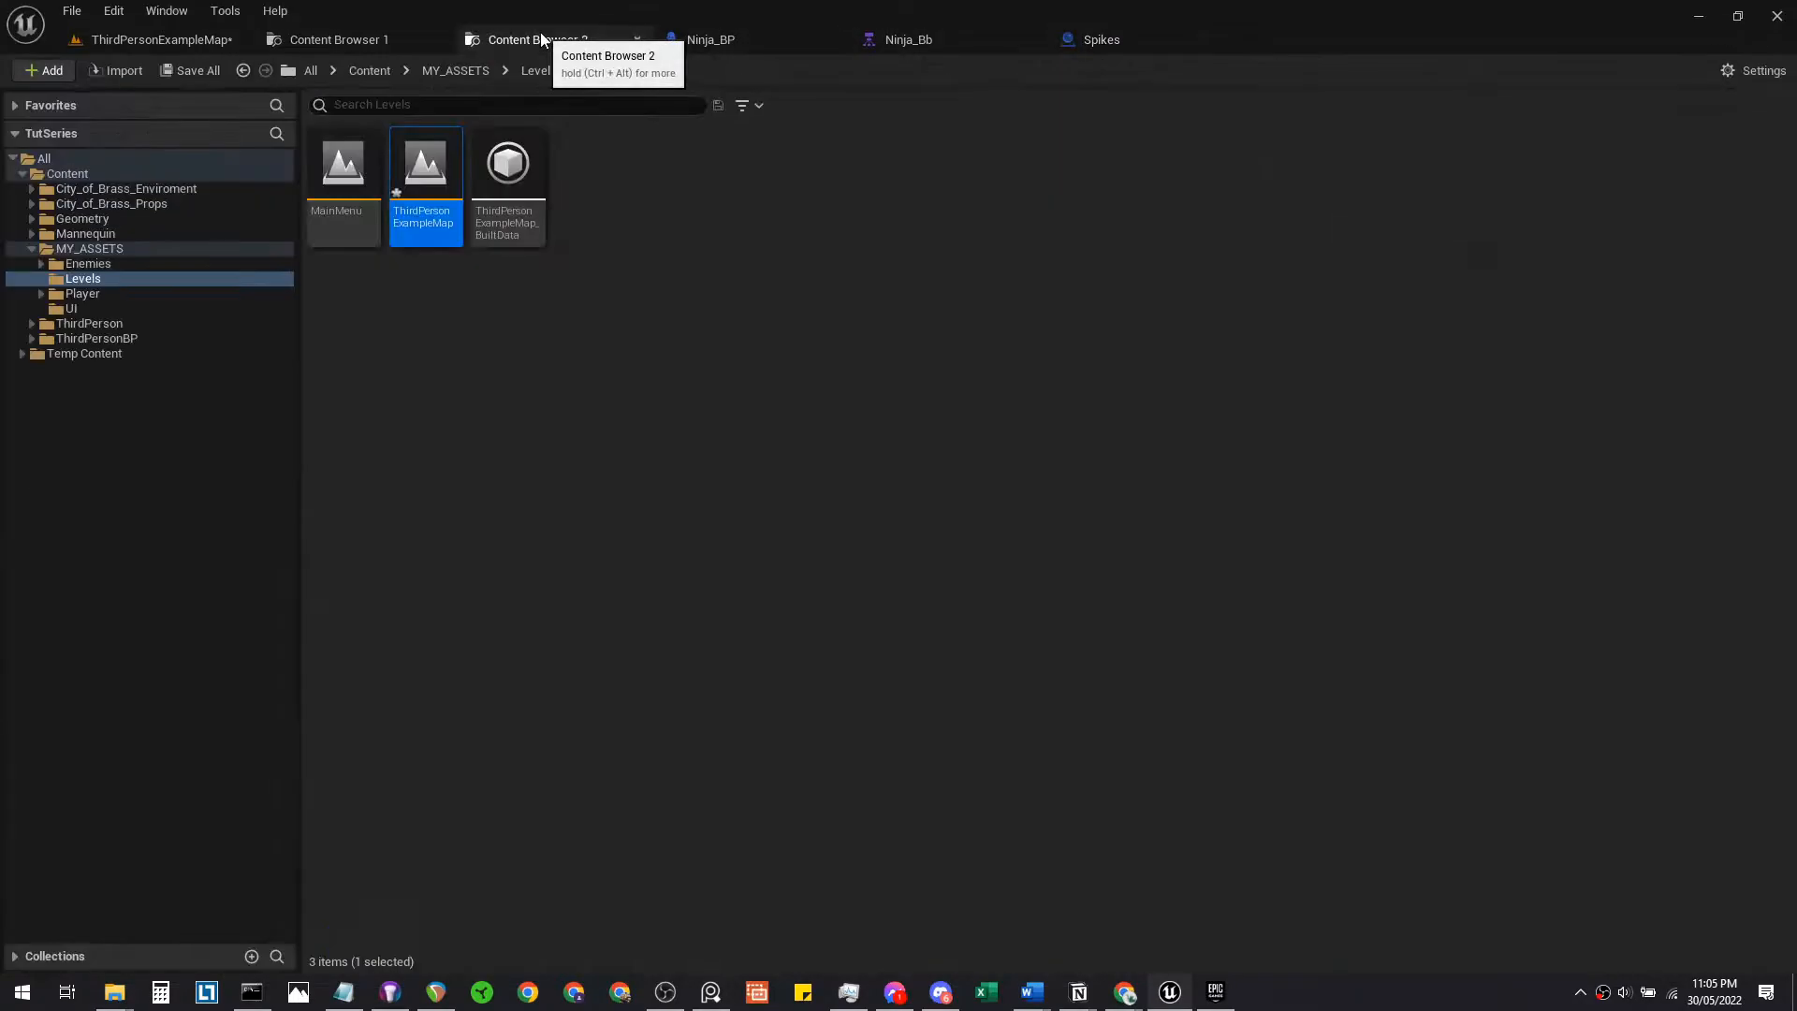
{"action": "left_click", "coordinate": [362, 38]}
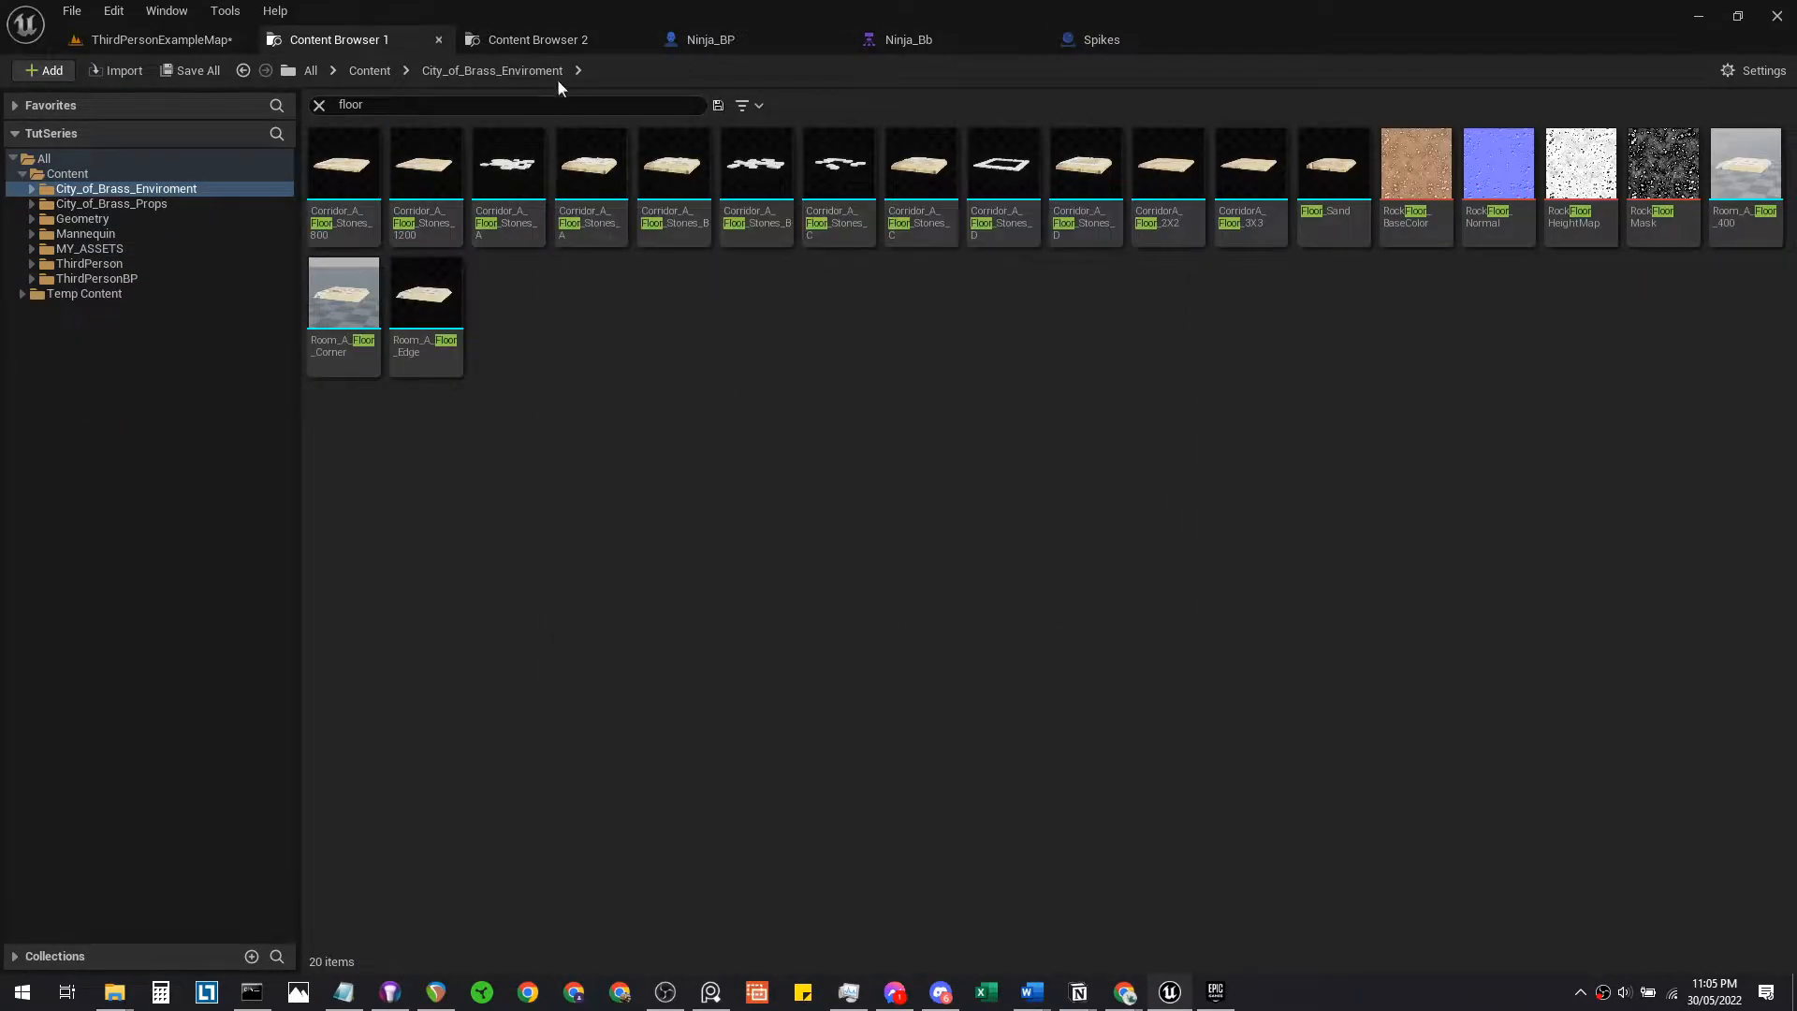
{"action": "left_click", "coordinate": [1114, 40]}
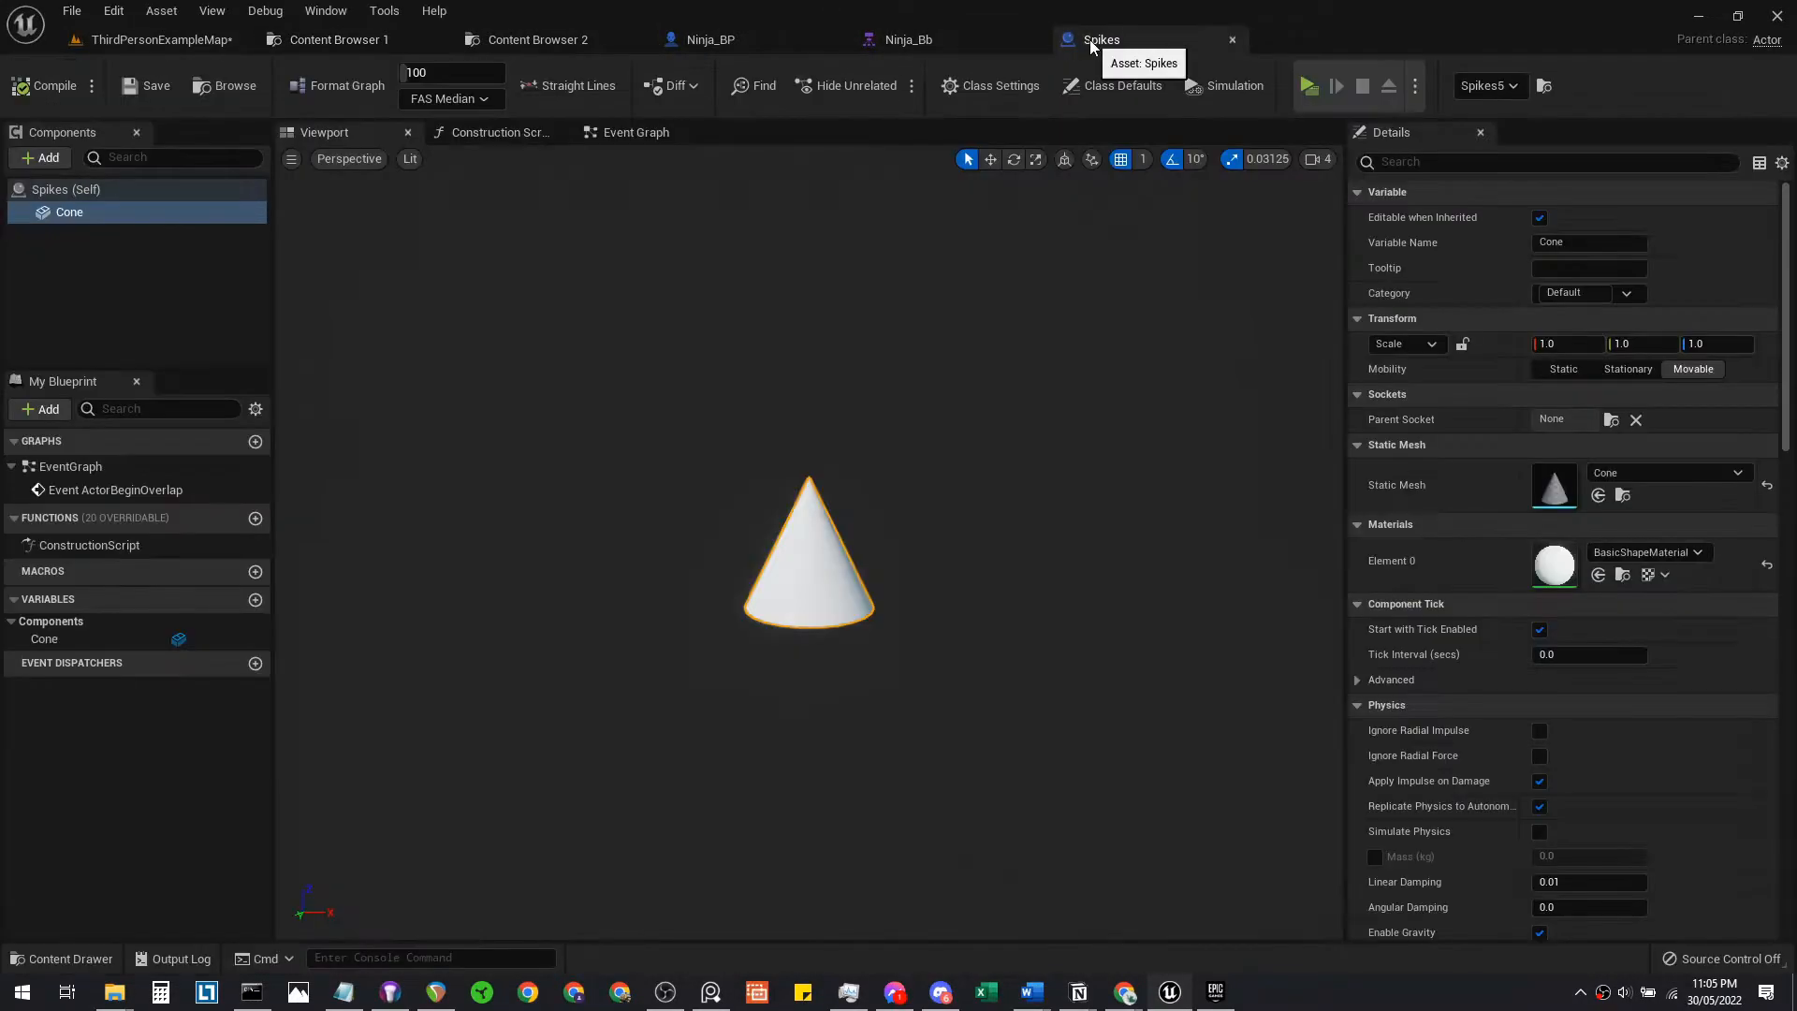
{"action": "left_click", "coordinate": [1625, 576]}
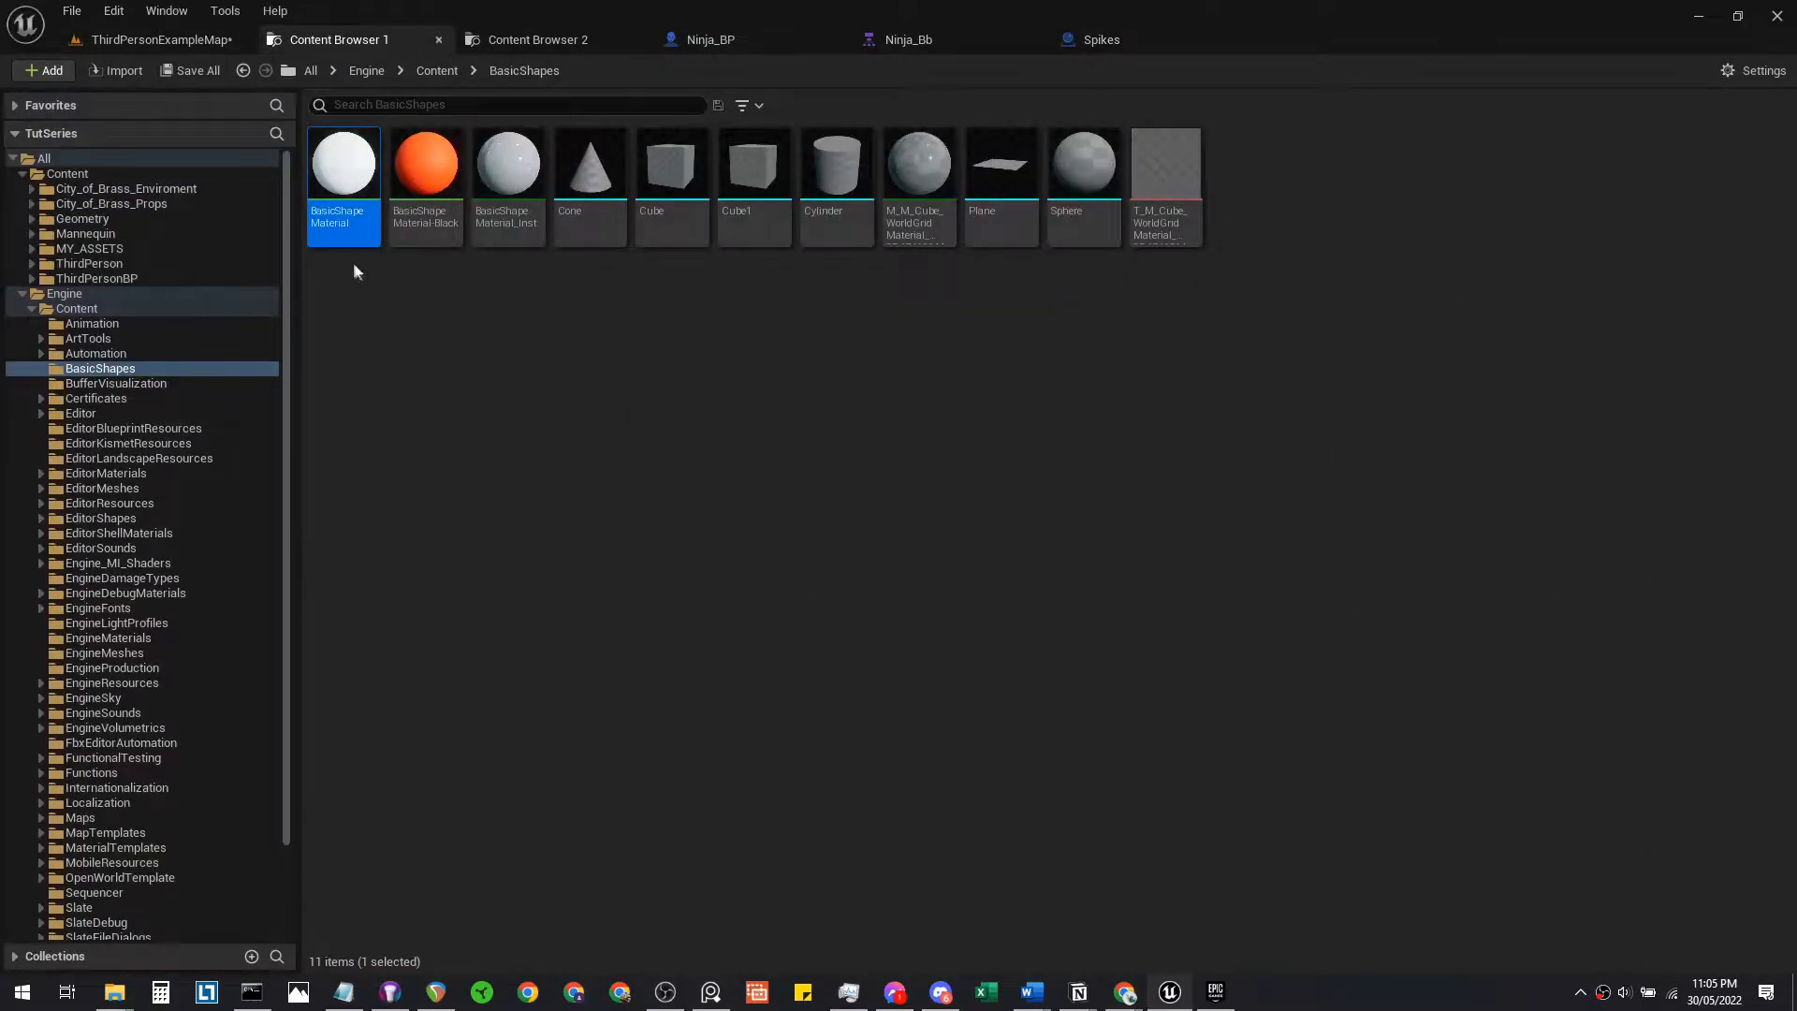
{"action": "left_click", "coordinate": [437, 227]}
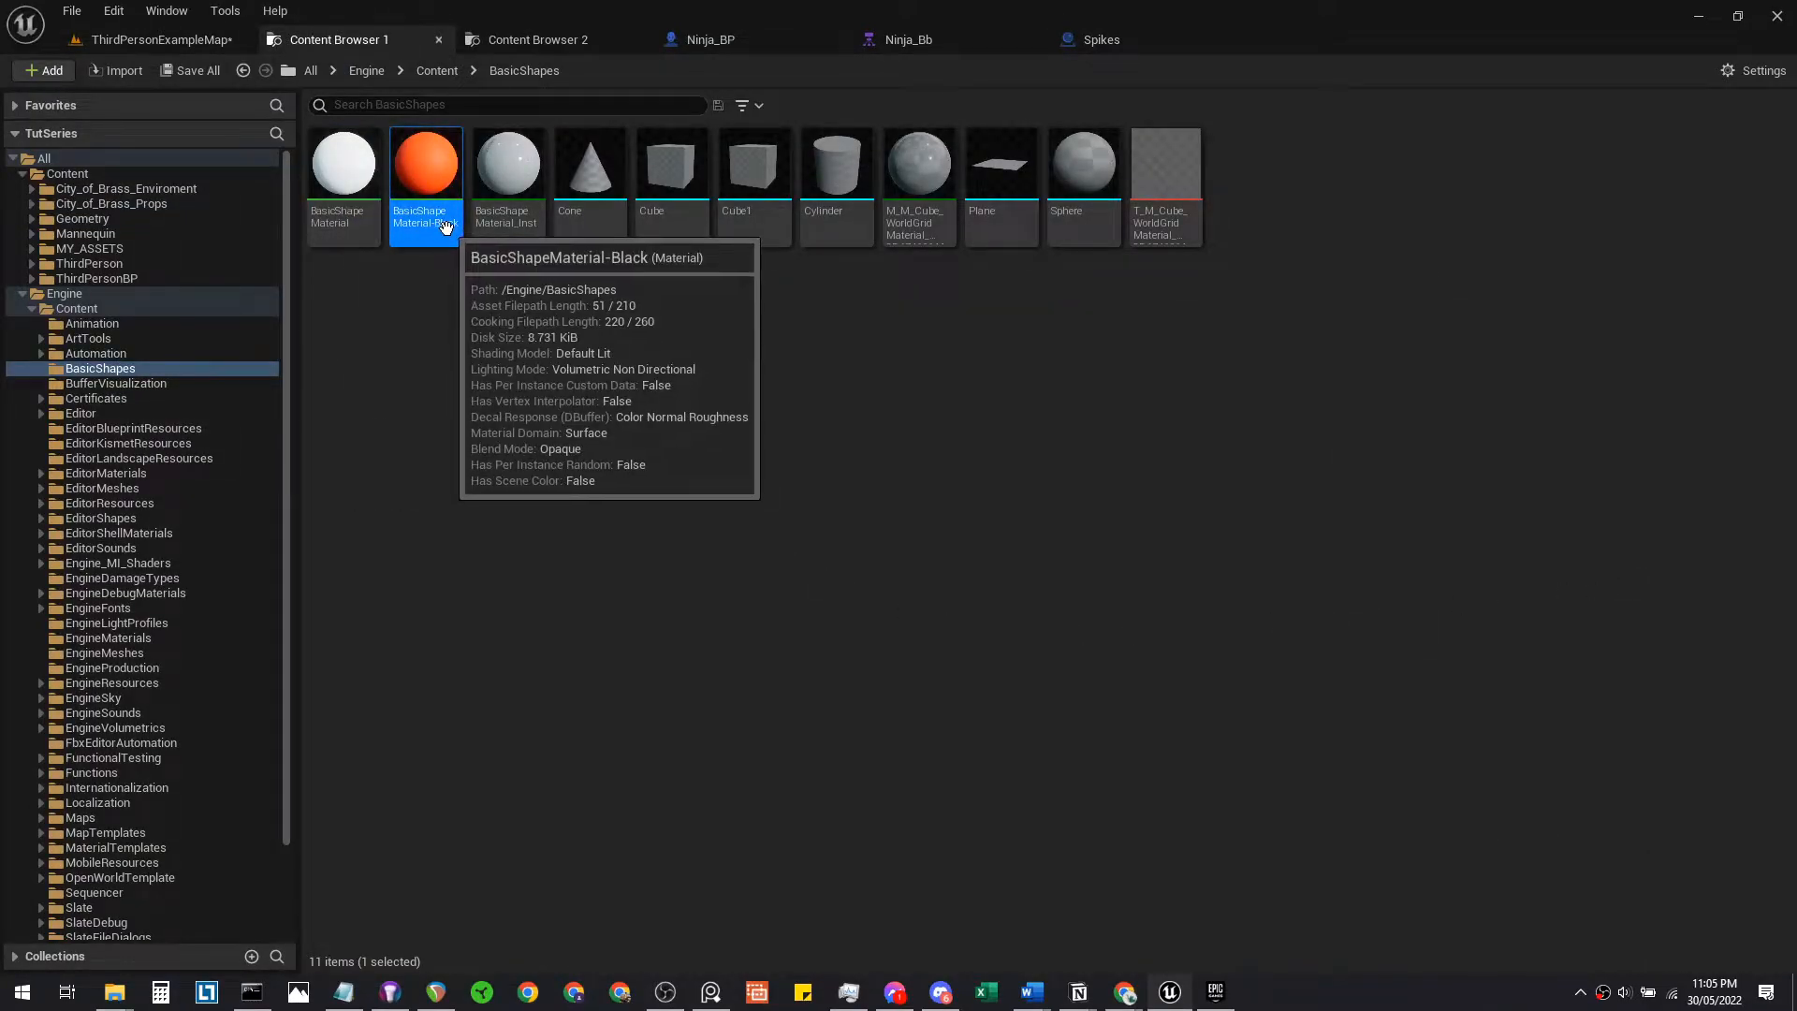
{"action": "left_click", "coordinate": [445, 222]}
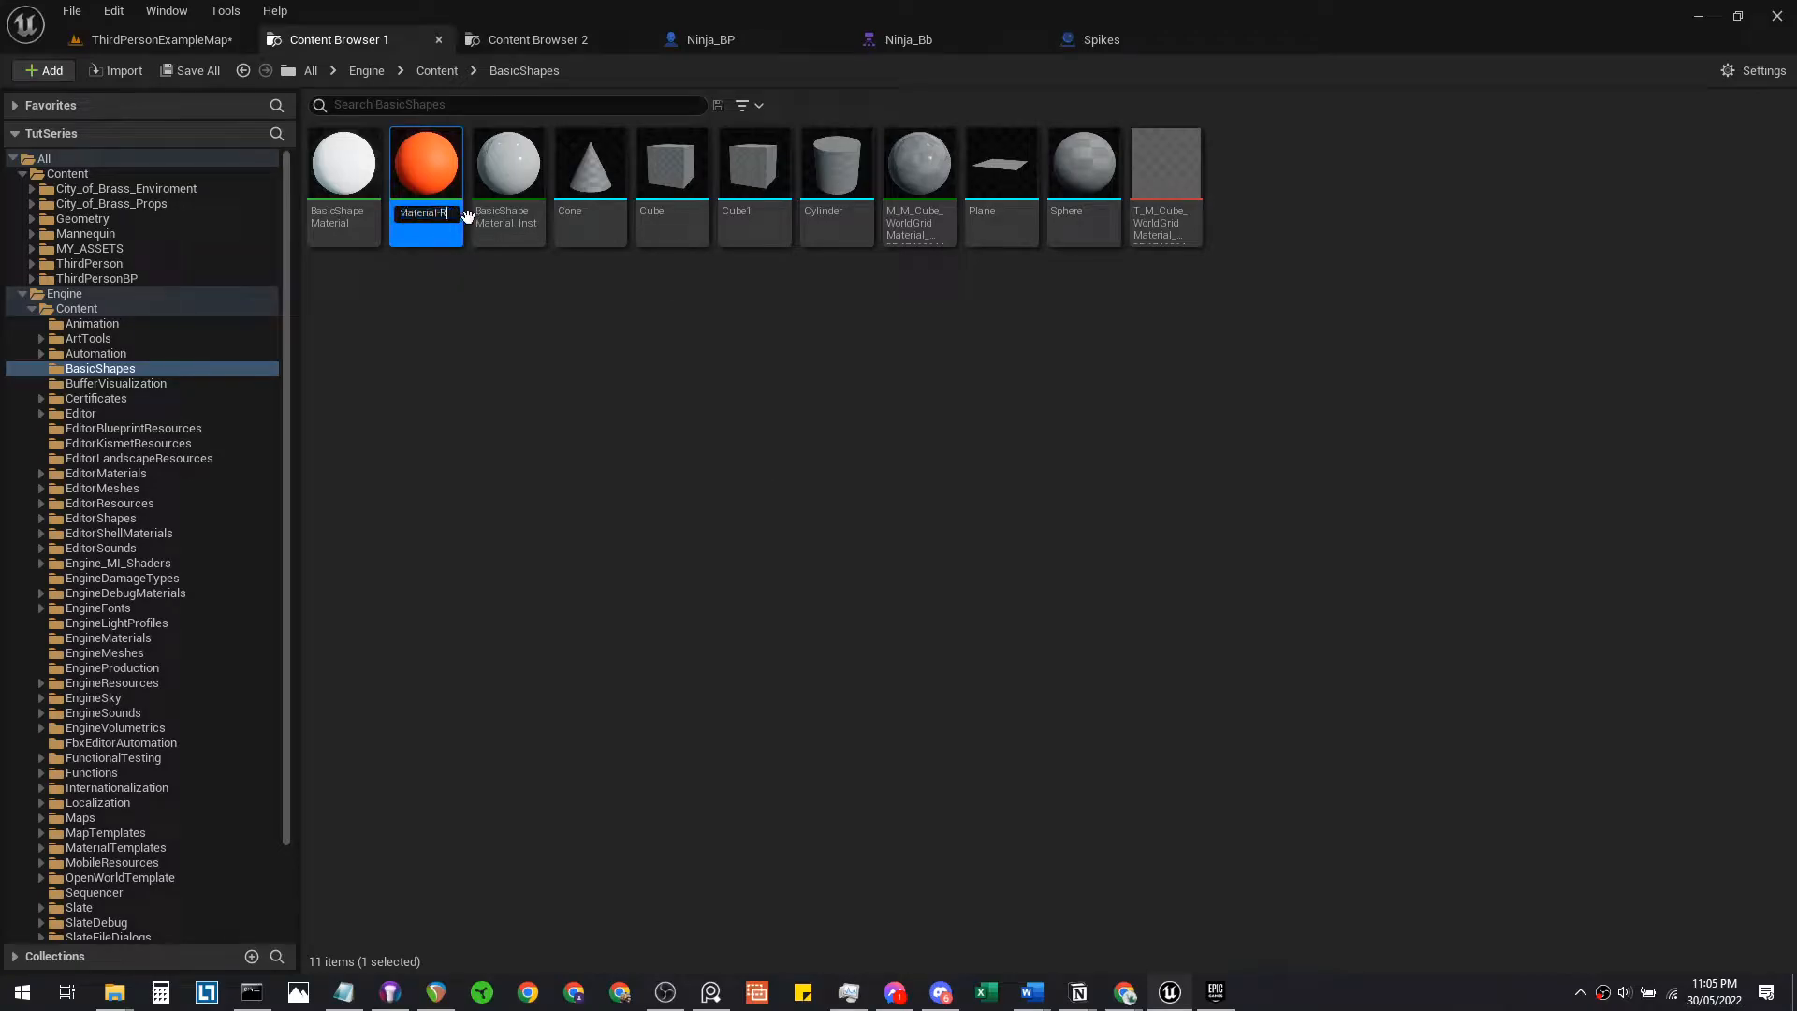
{"action": "key", "text": "Return"}
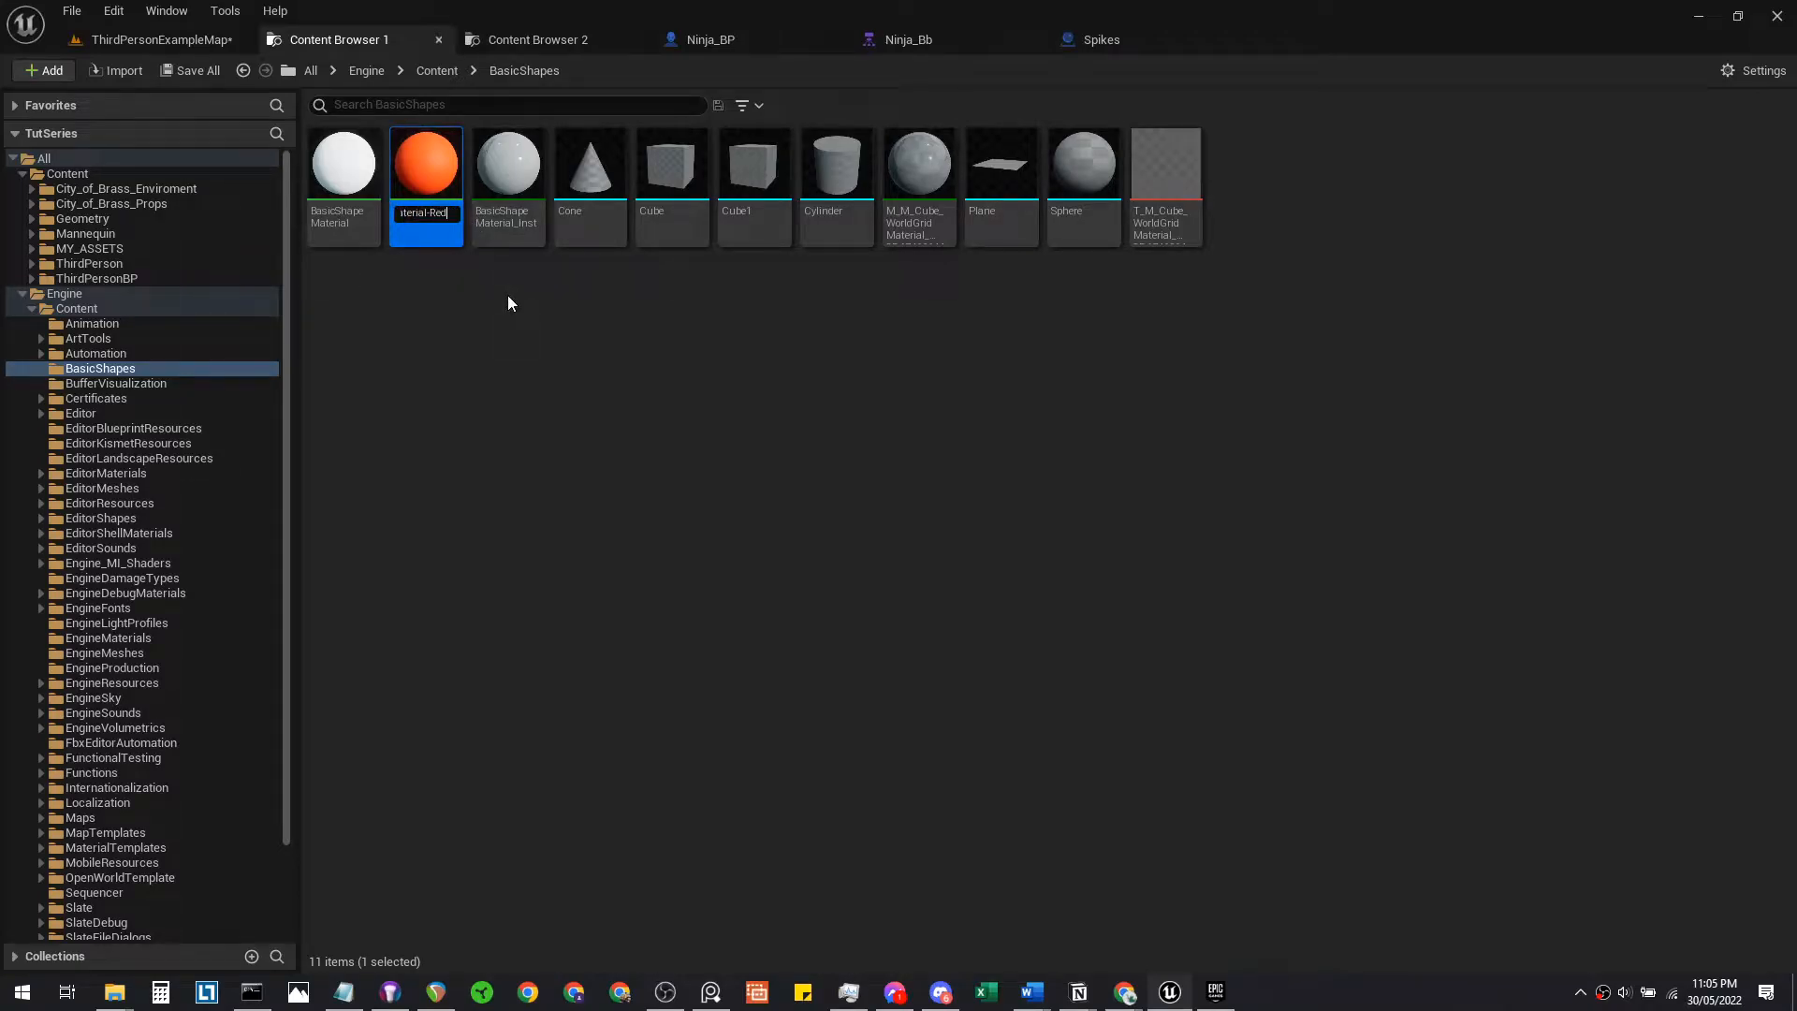
Assign BasicShapeMaterial-Red to the Element 0 material slot of the Spikes blueprint's cone
{"action": "left_click", "coordinate": [1085, 41]}
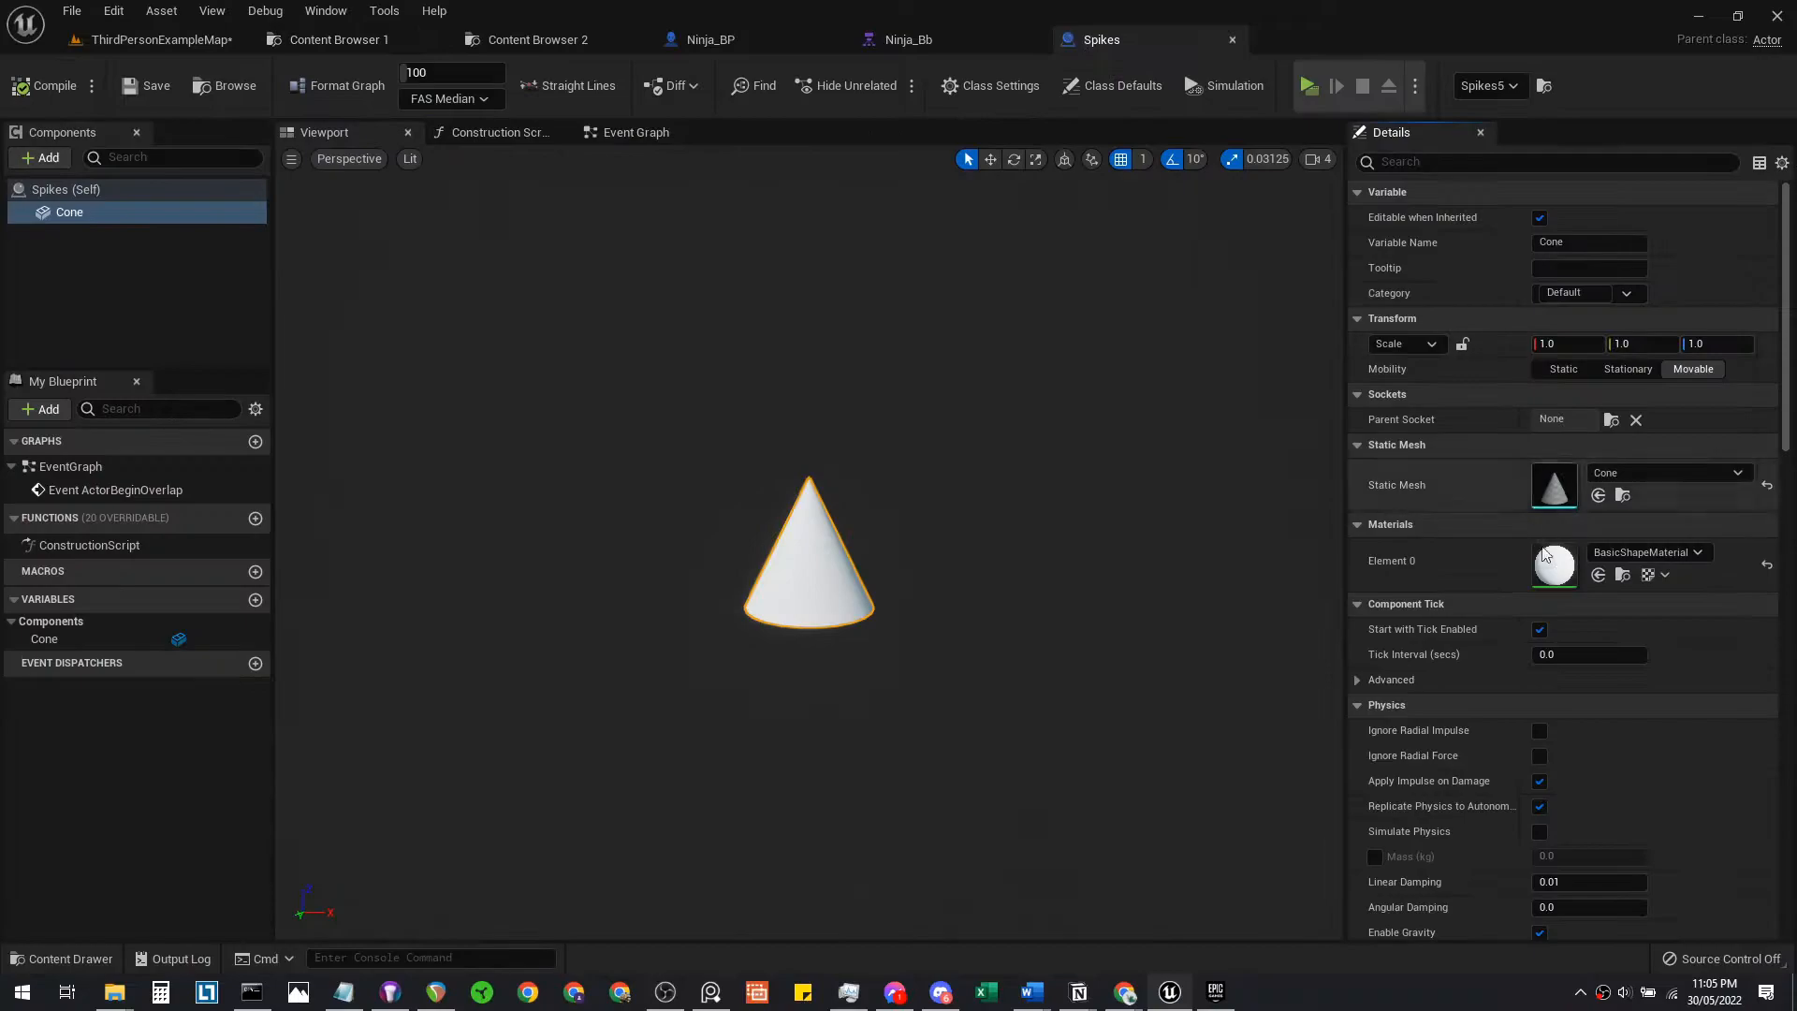
{"action": "left_click", "coordinate": [1620, 551]}
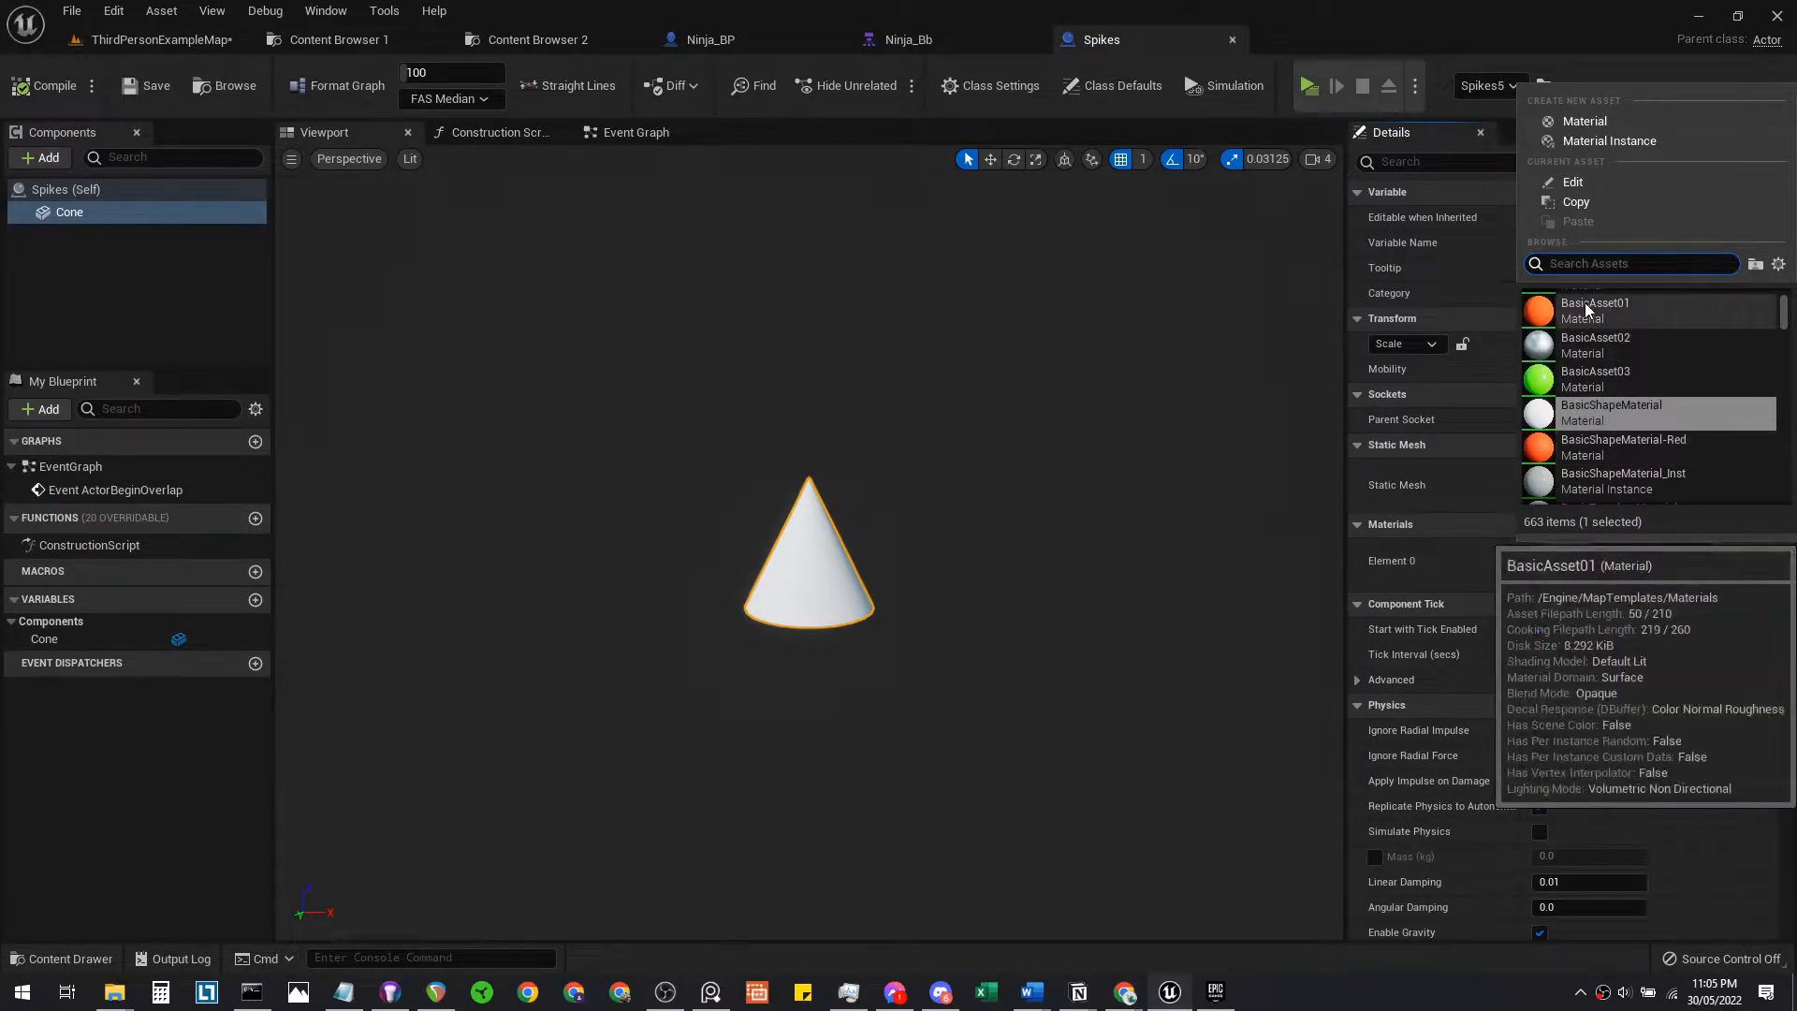
{"action": "left_click", "coordinate": [1598, 446]}
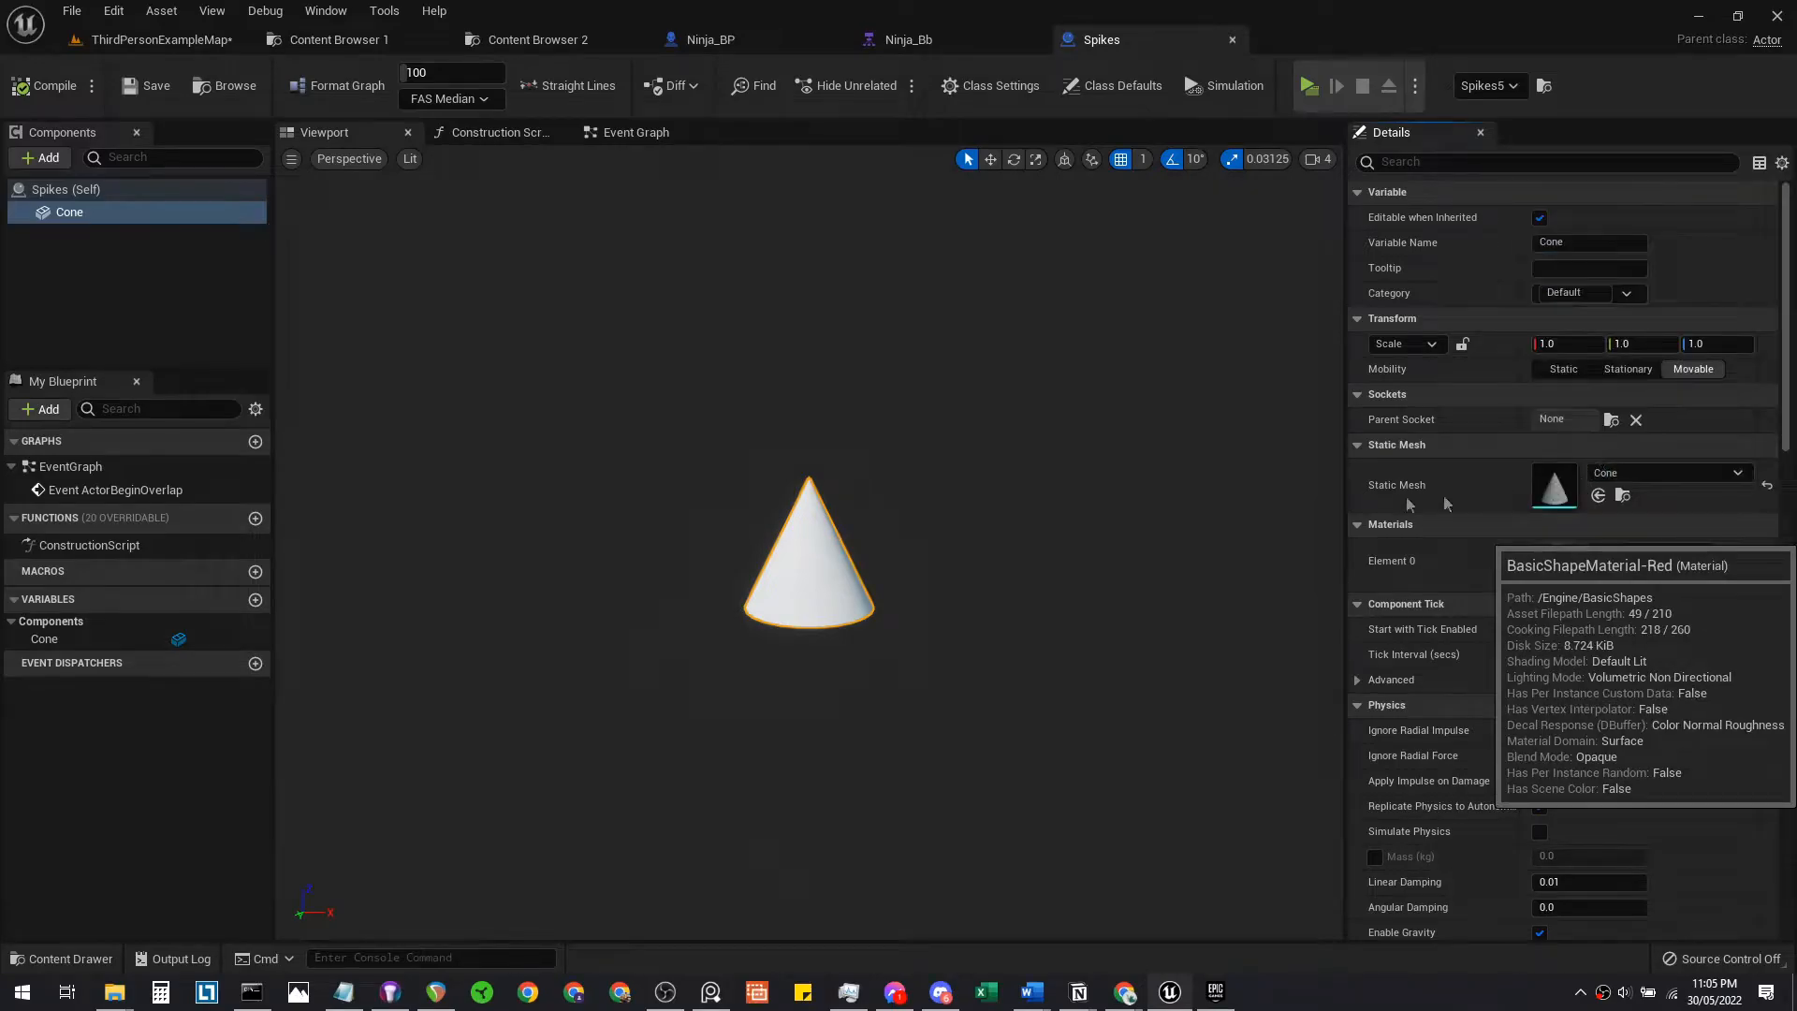
Return to the ThirdPersonExampleMap level and search the City_of_Brass_Enviroment folder for "wall" assets
{"action": "left_click", "coordinate": [369, 45]}
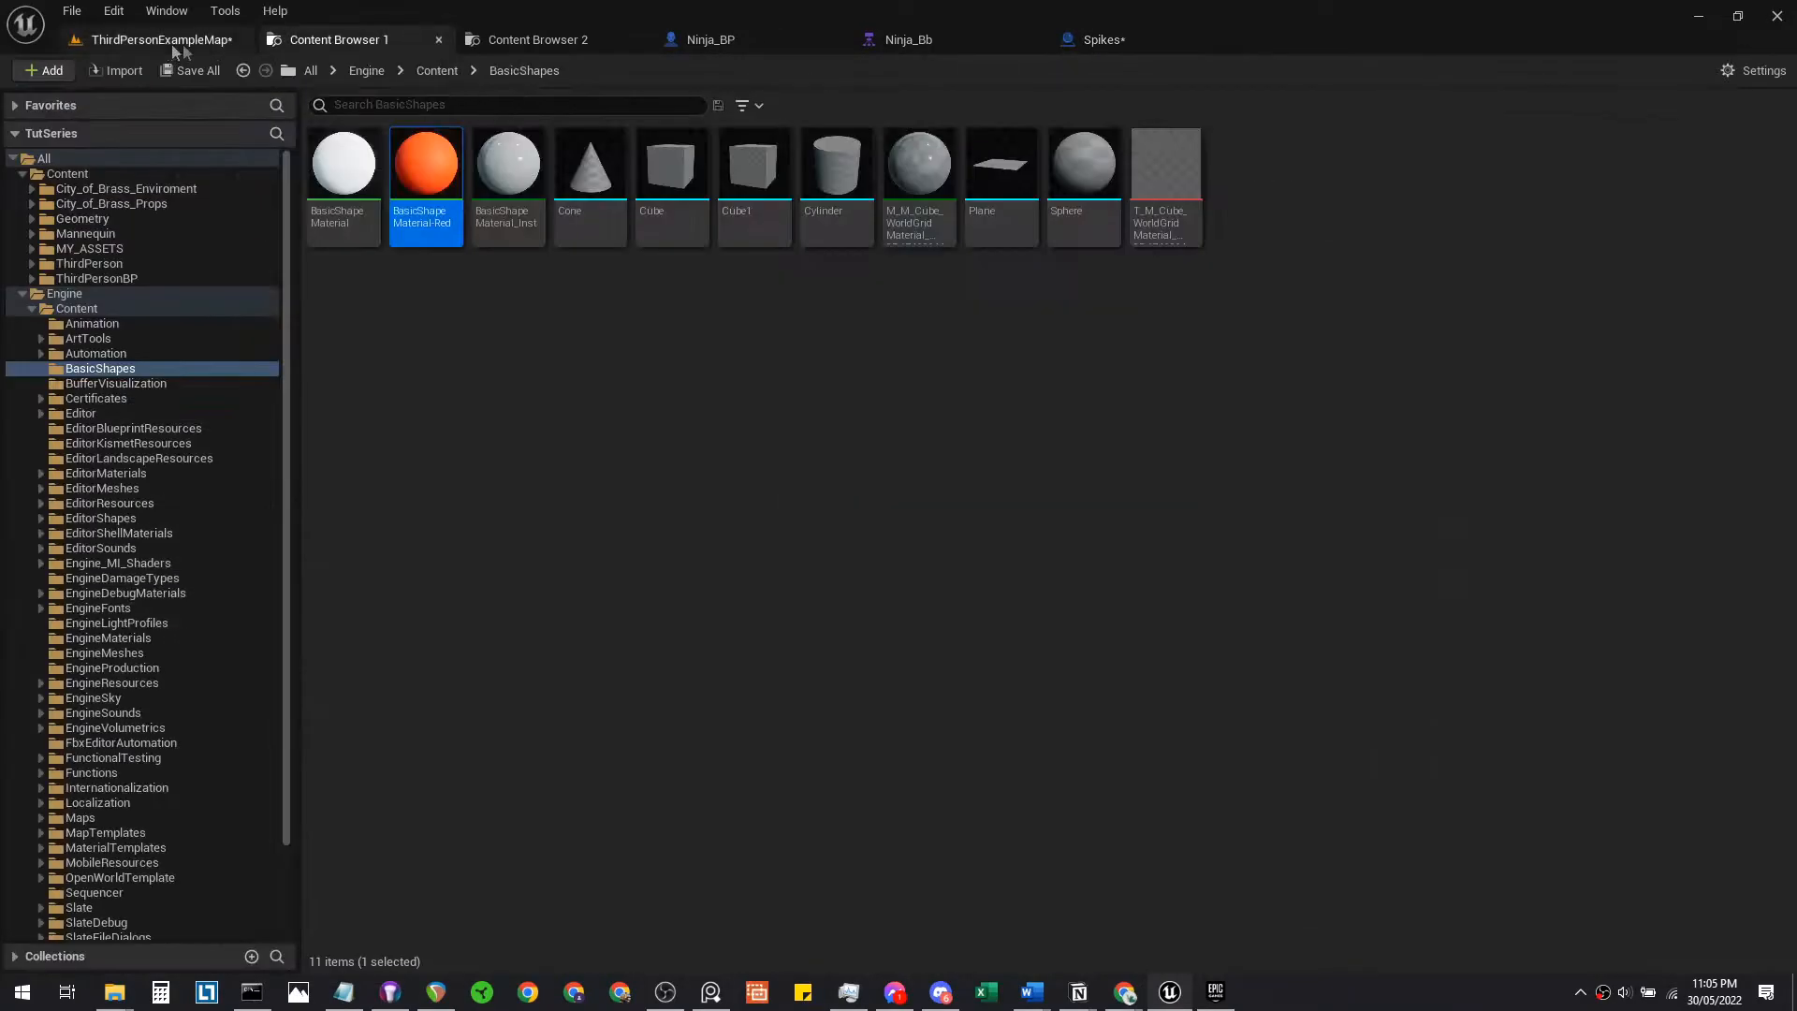
{"action": "left_click", "coordinate": [161, 39]}
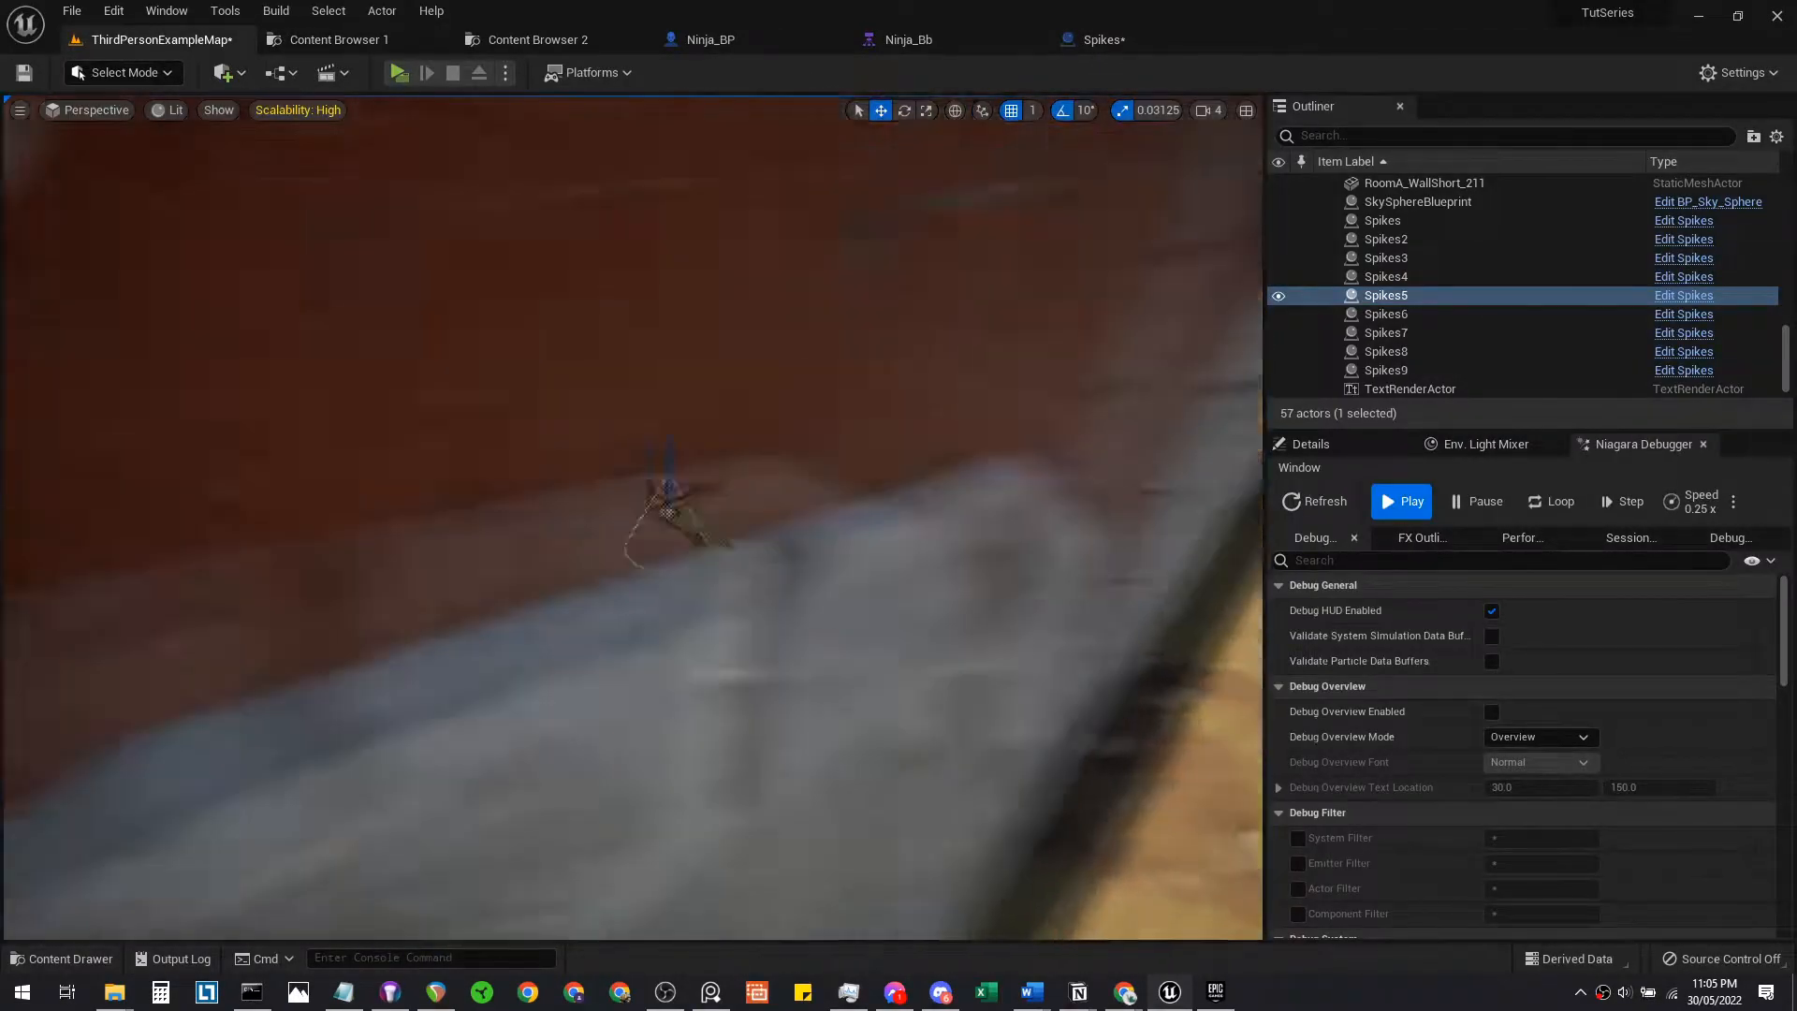
{"action": "right_click_drag", "start_coordinate": [633, 518], "coordinate": [627, 356]}
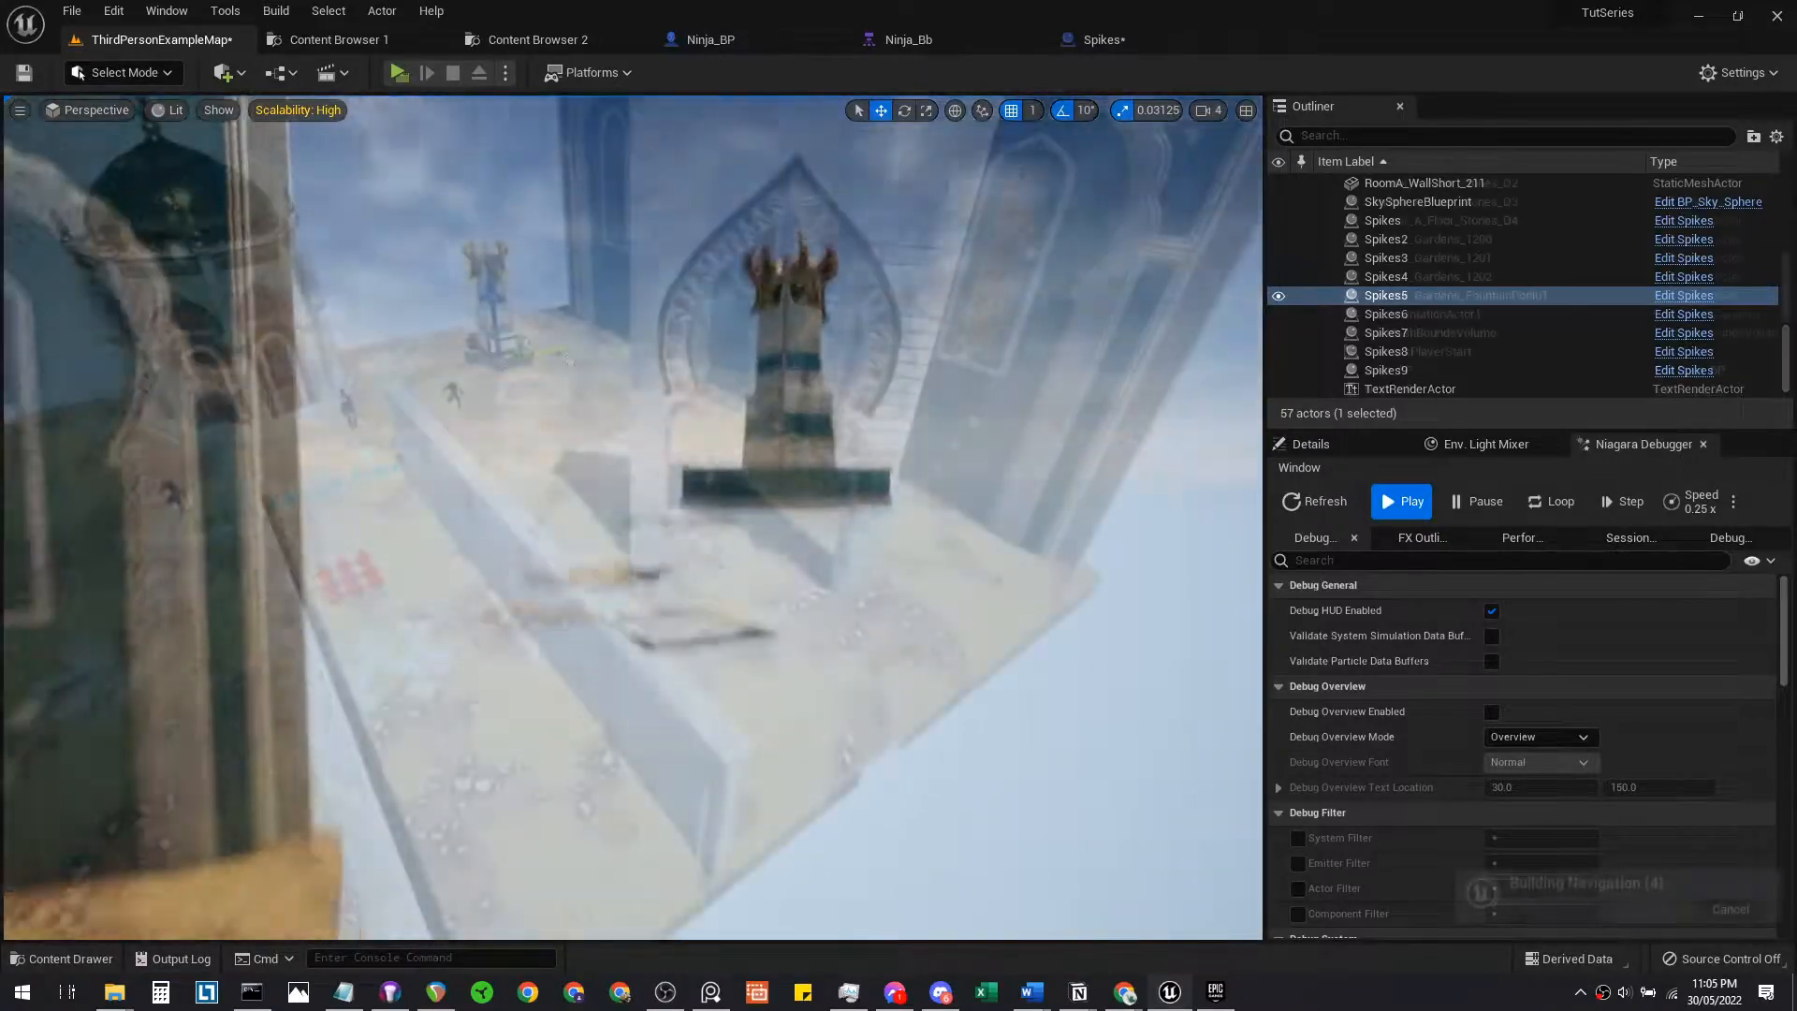
{"action": "right_click_drag", "start_coordinate": [562, 353], "coordinate": [888, 530]}
{"action": "key", "text": "ctrl+space"}
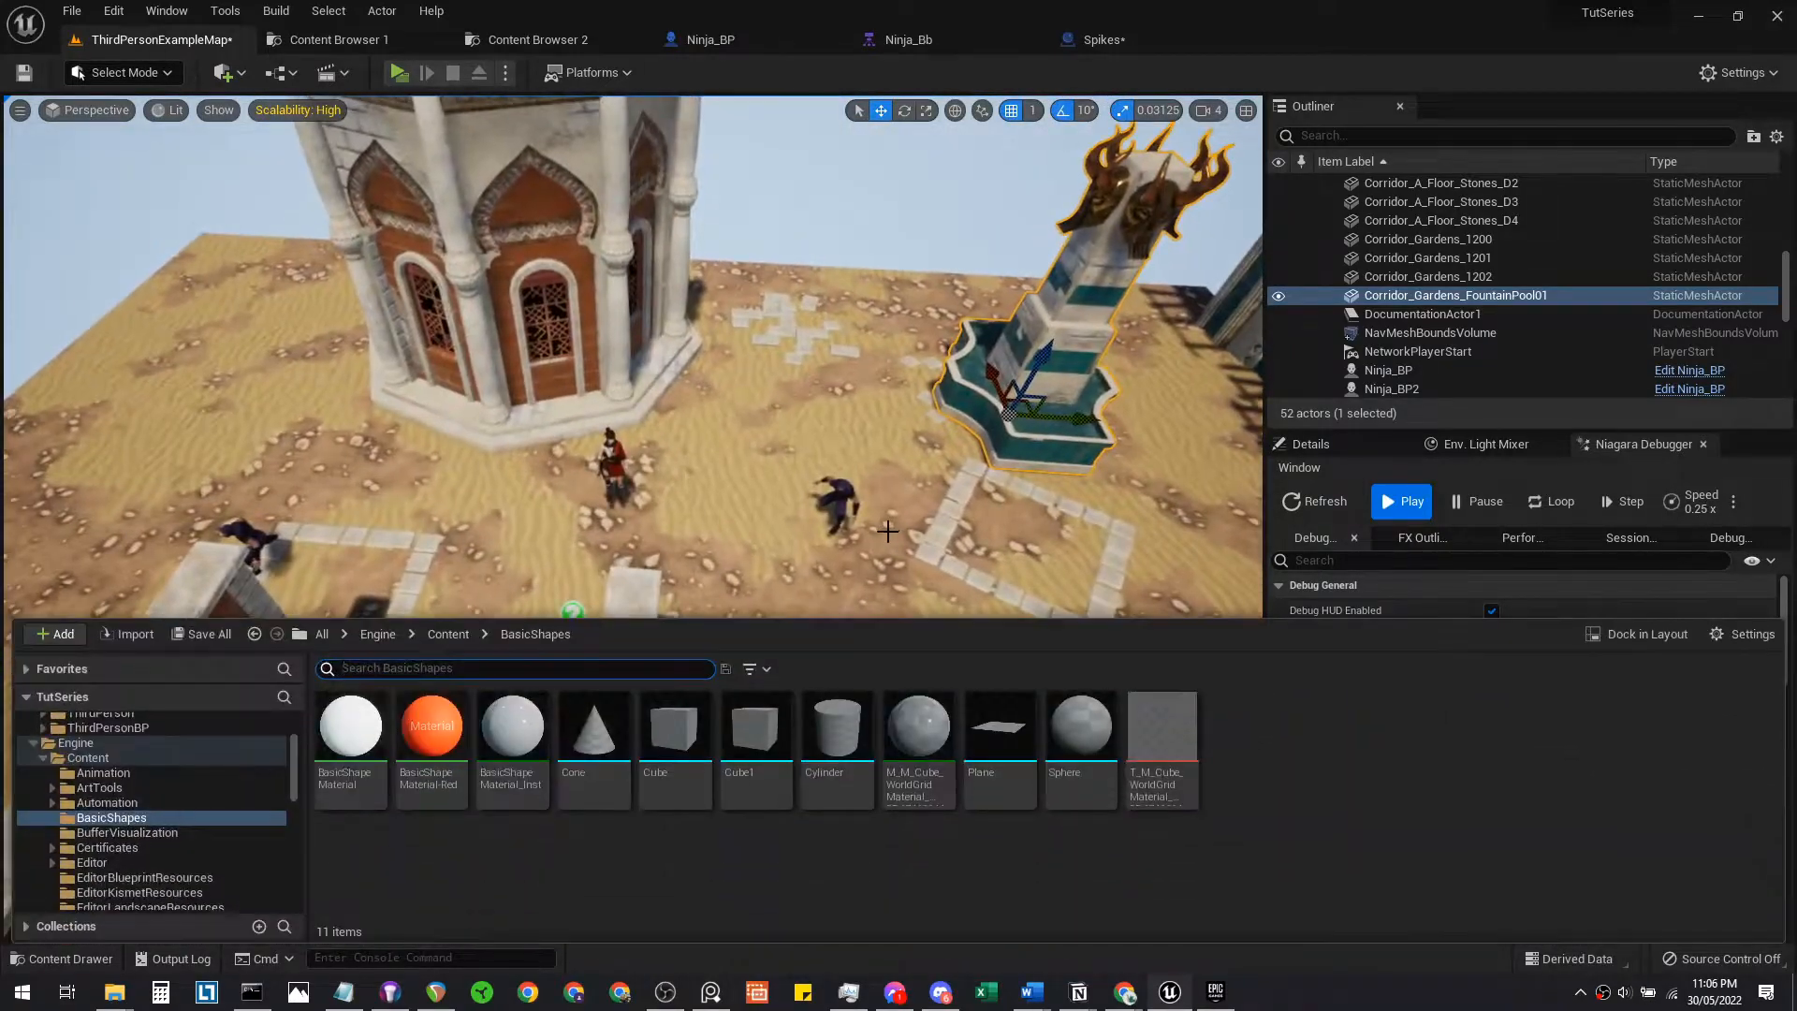
{"action": "left_click", "coordinate": [447, 635]}
{"action": "scroll", "coordinate": [603, 795], "scroll_direction": "down", "scroll_amount": 1}
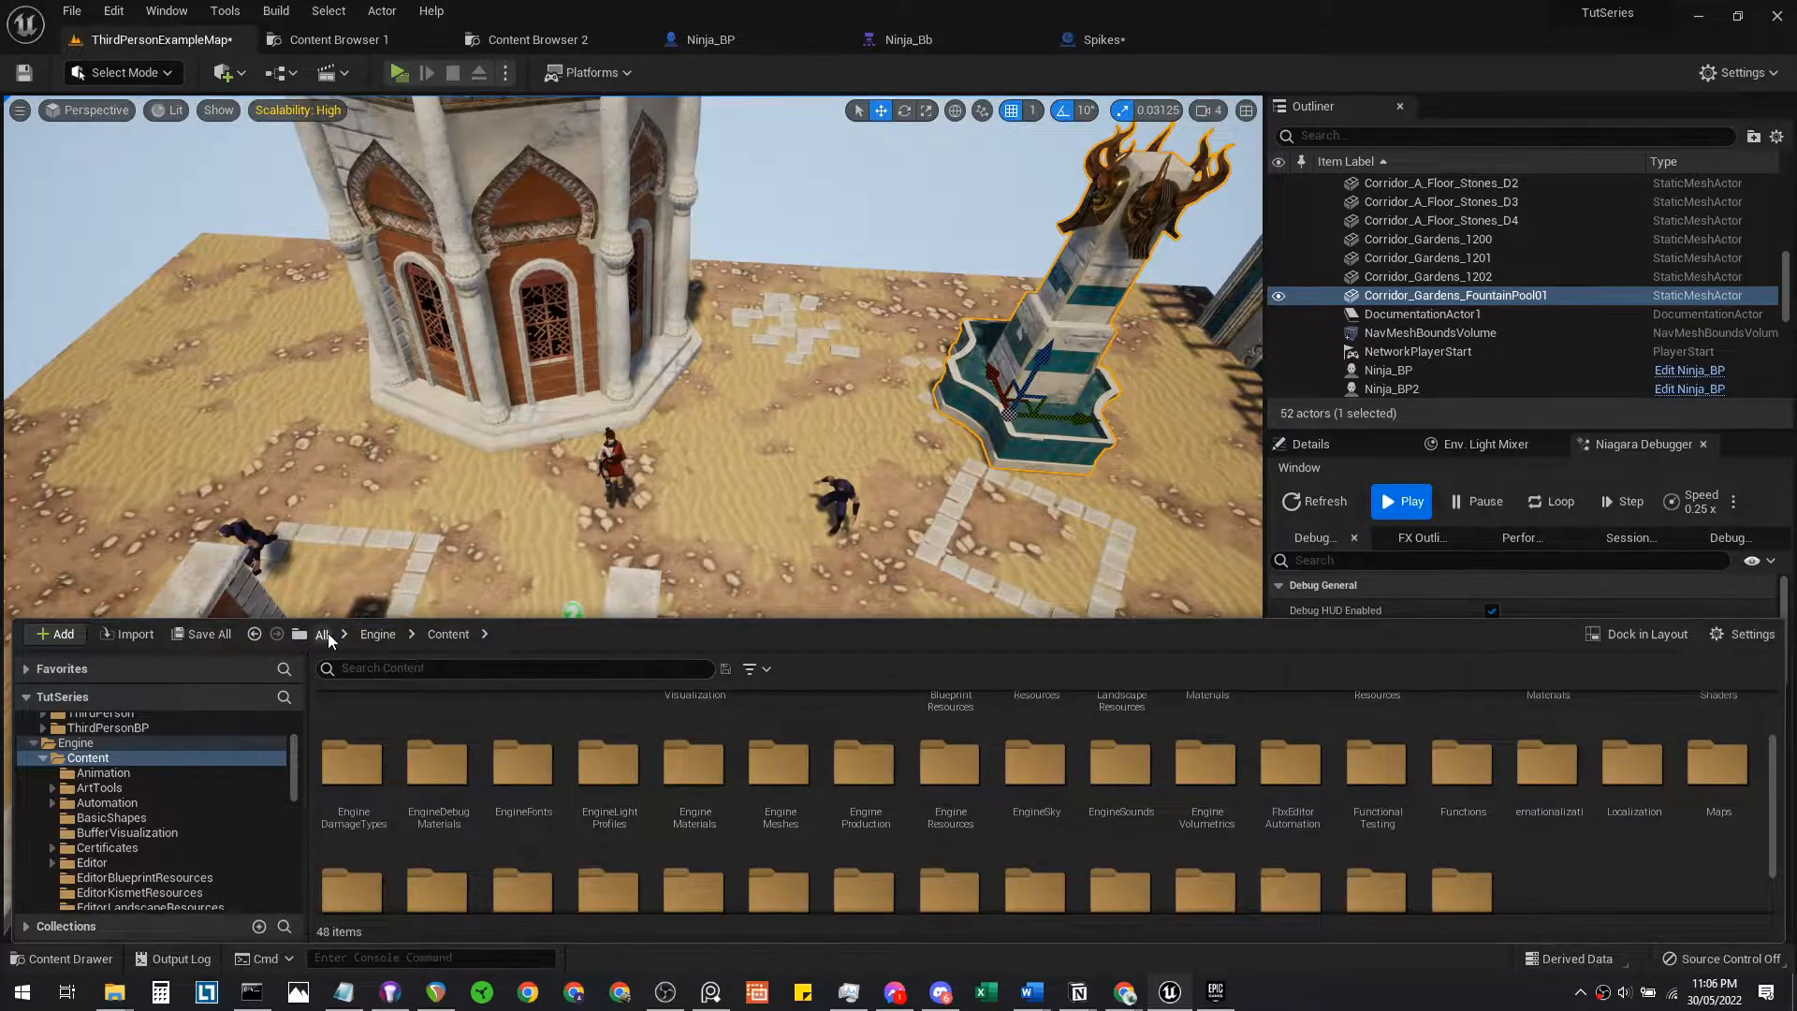
{"action": "left_click", "coordinate": [322, 635]}
{"action": "double_click", "coordinate": [348, 735]}
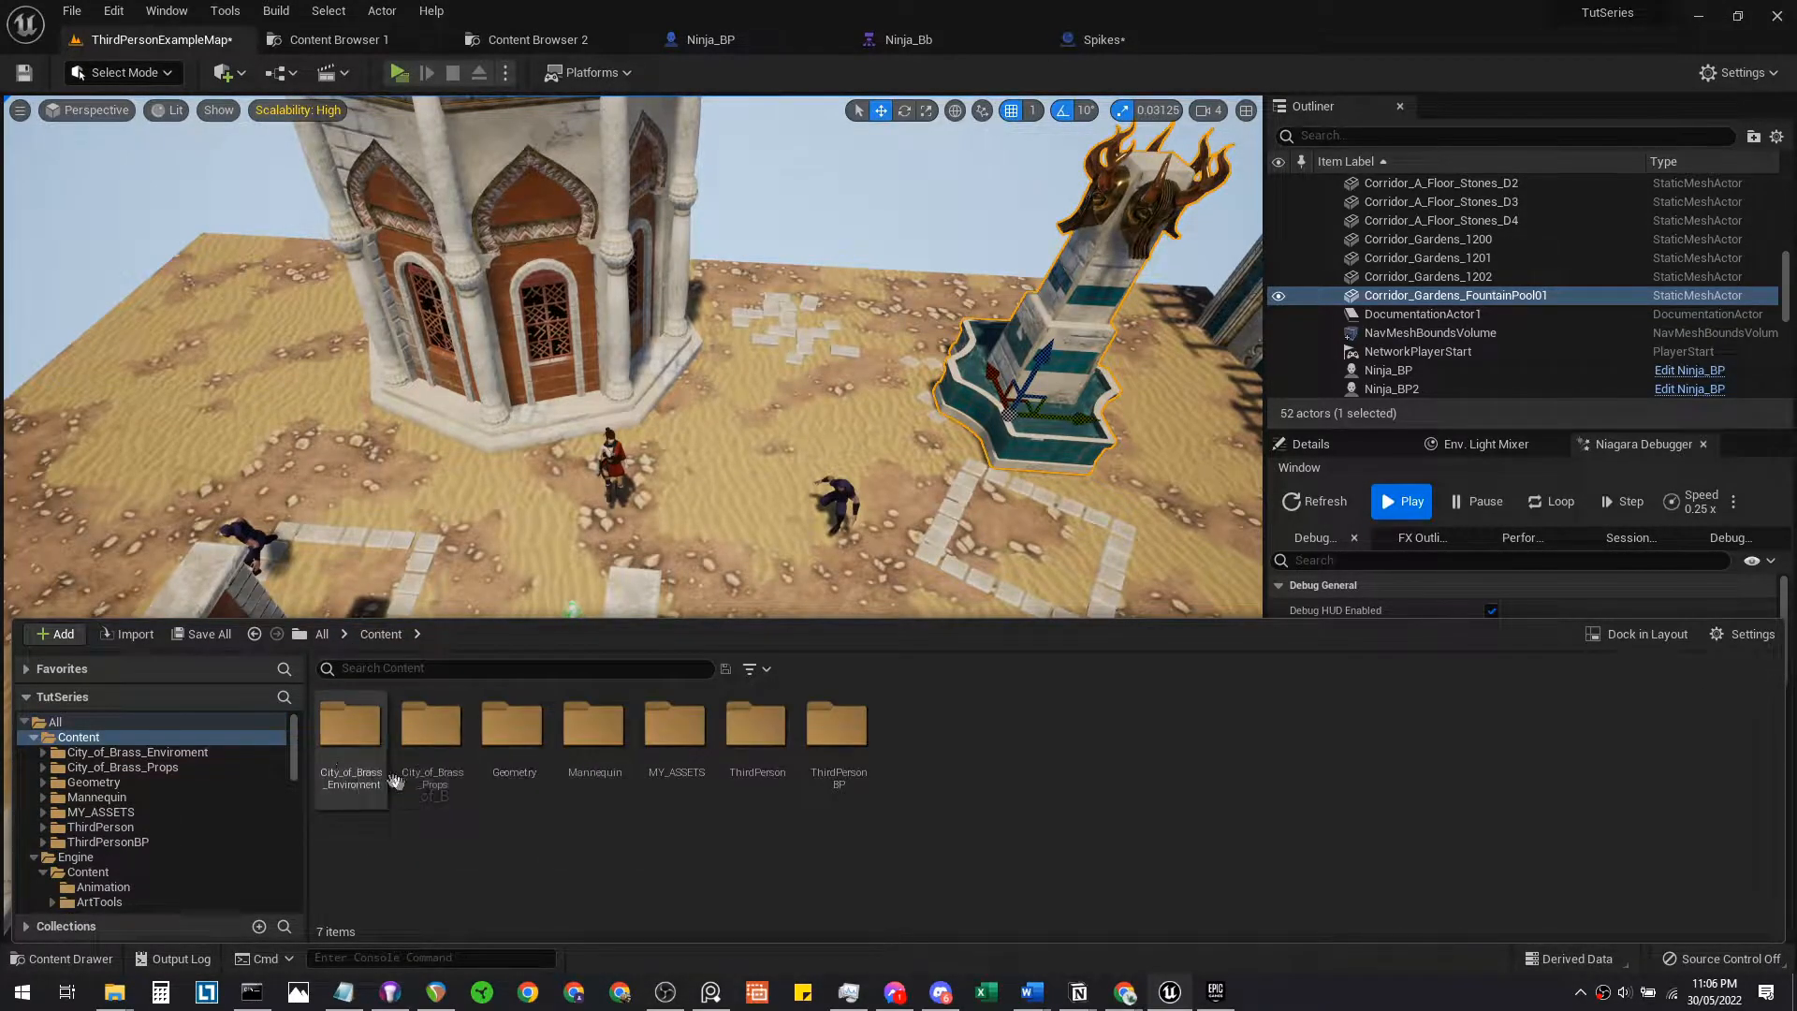
{"action": "double_click", "coordinate": [354, 739]}
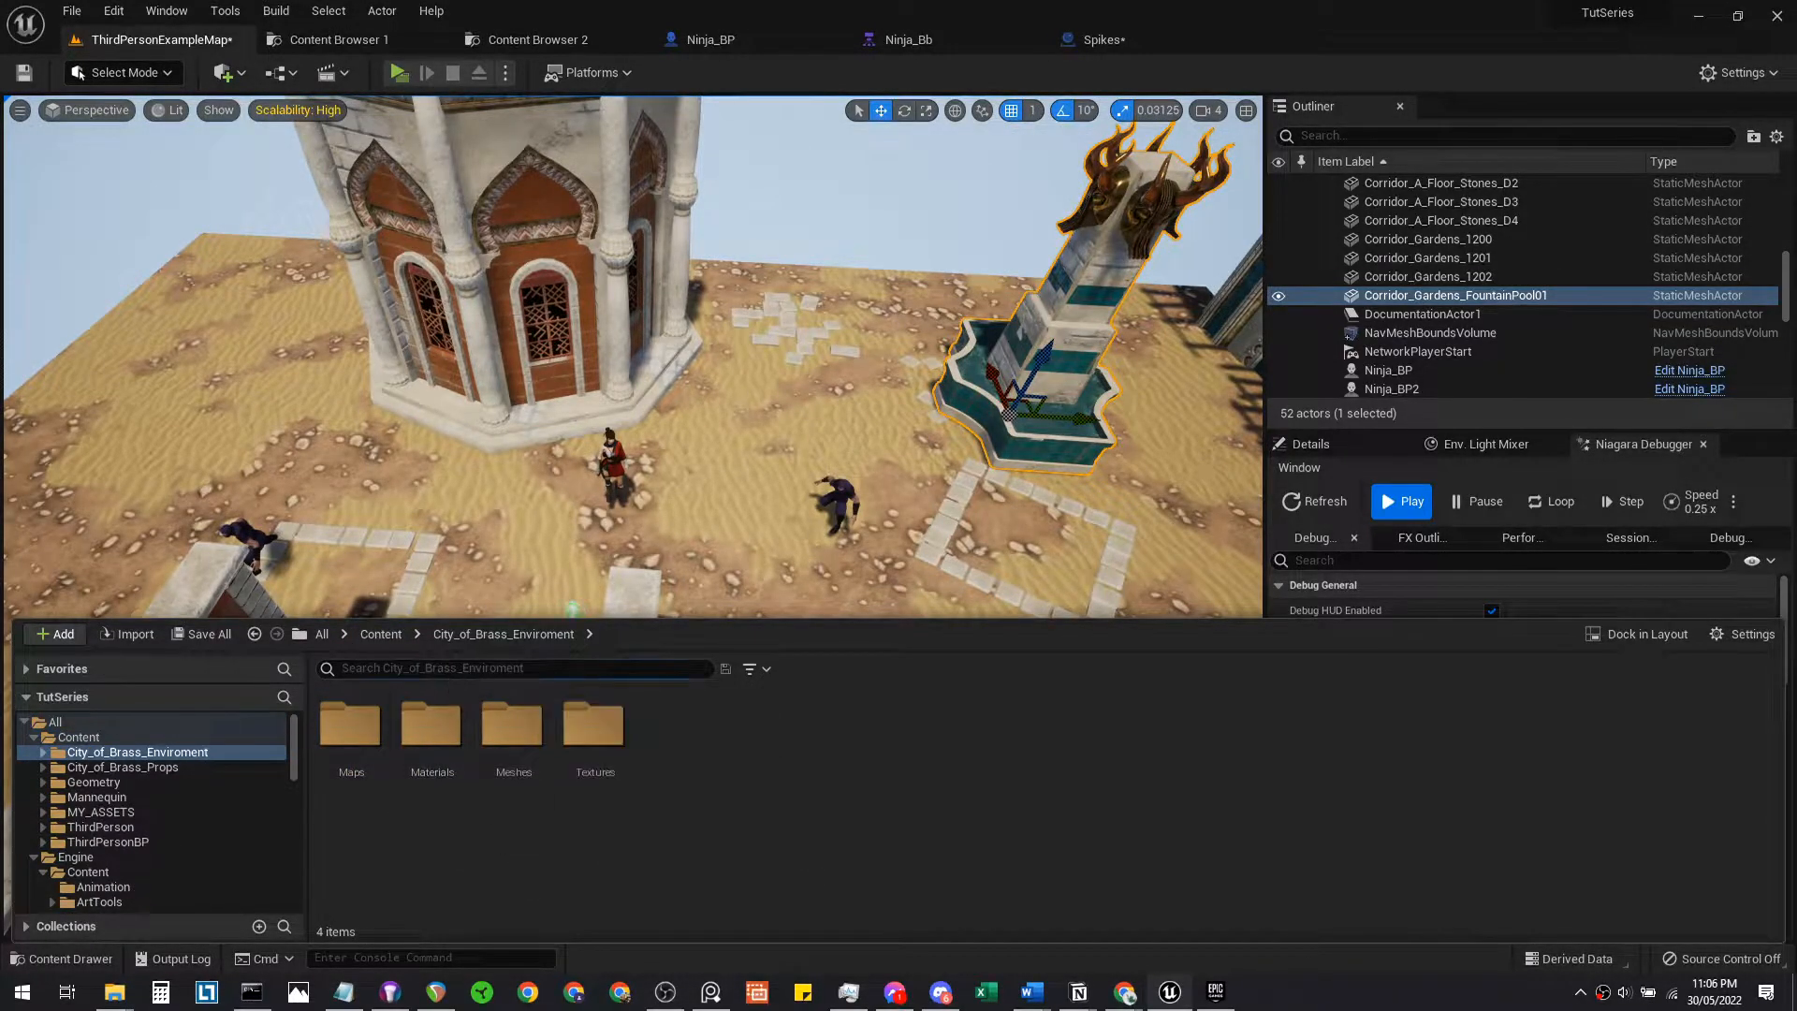
{"action": "left_click", "coordinate": [456, 664]}
{"action": "type", "text": "wall"}
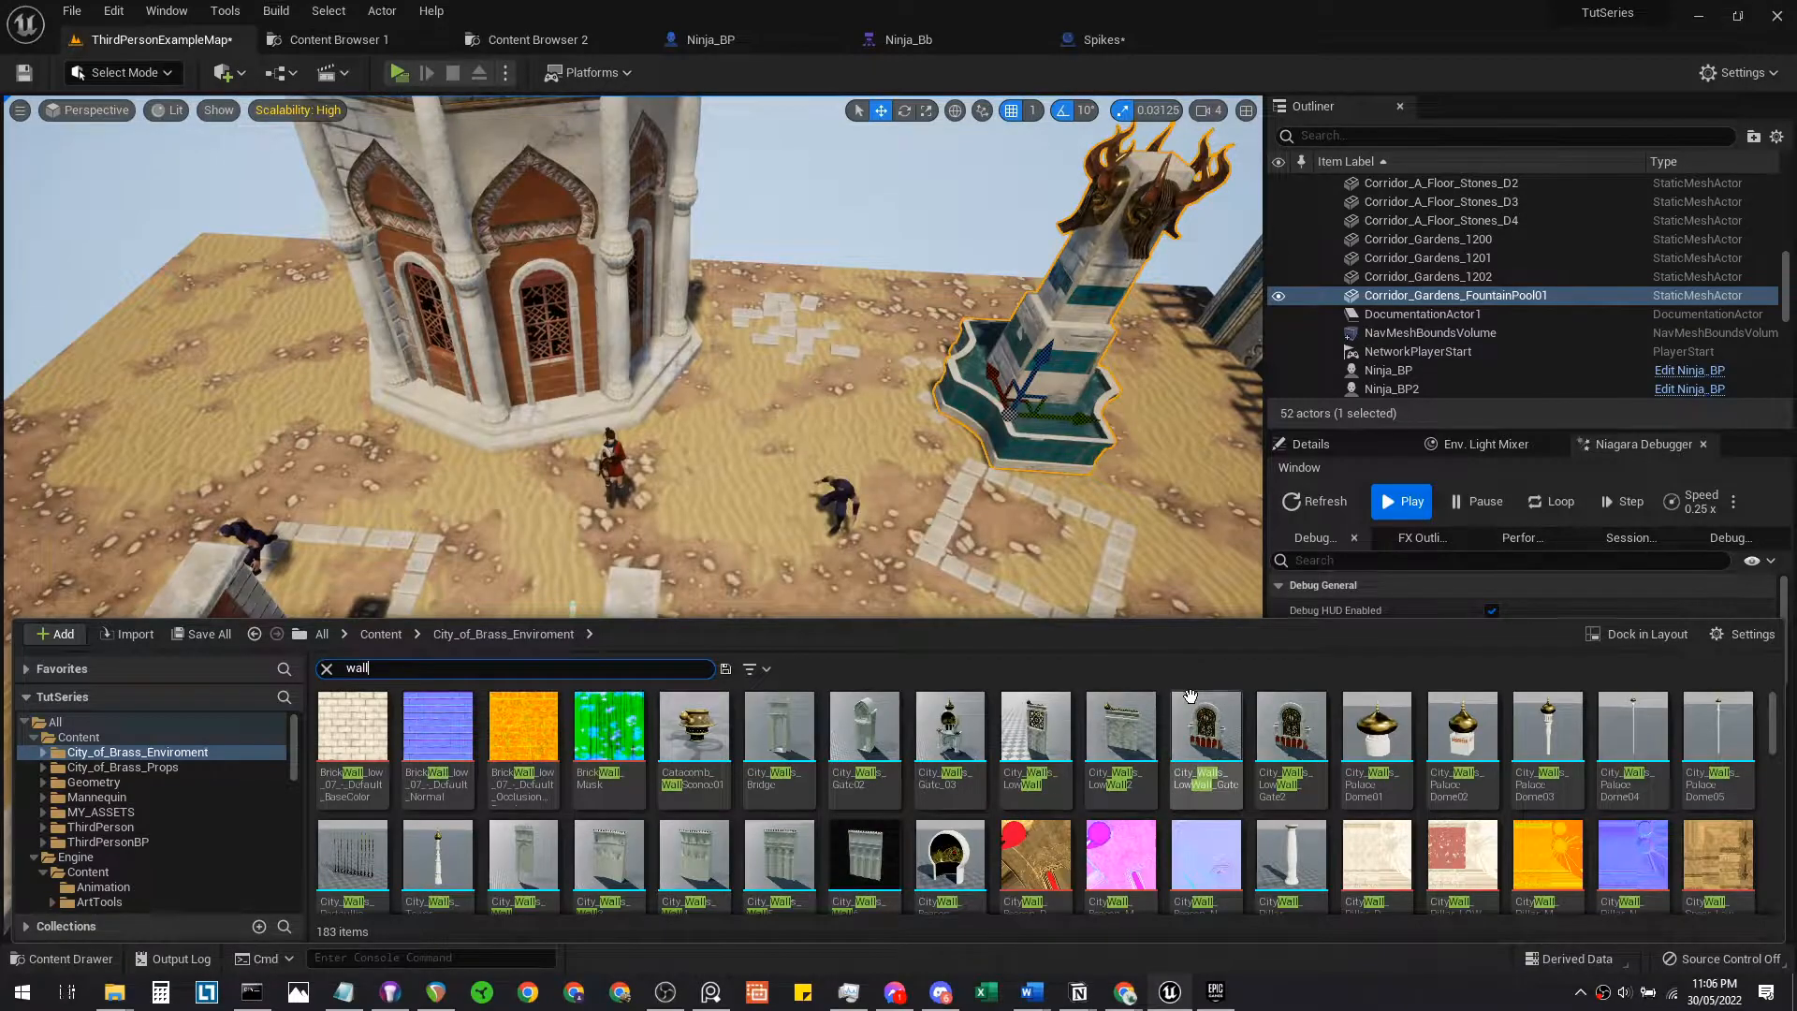
Place the Corridor_A_WallShort_400_Railing mesh on the sand floor between the domed shrine and the fountain
{"action": "scroll", "coordinate": [1245, 763], "scroll_direction": "down", "scroll_amount": 2}
{"action": "scroll", "coordinate": [1295, 746], "scroll_direction": "down", "scroll_amount": 3}
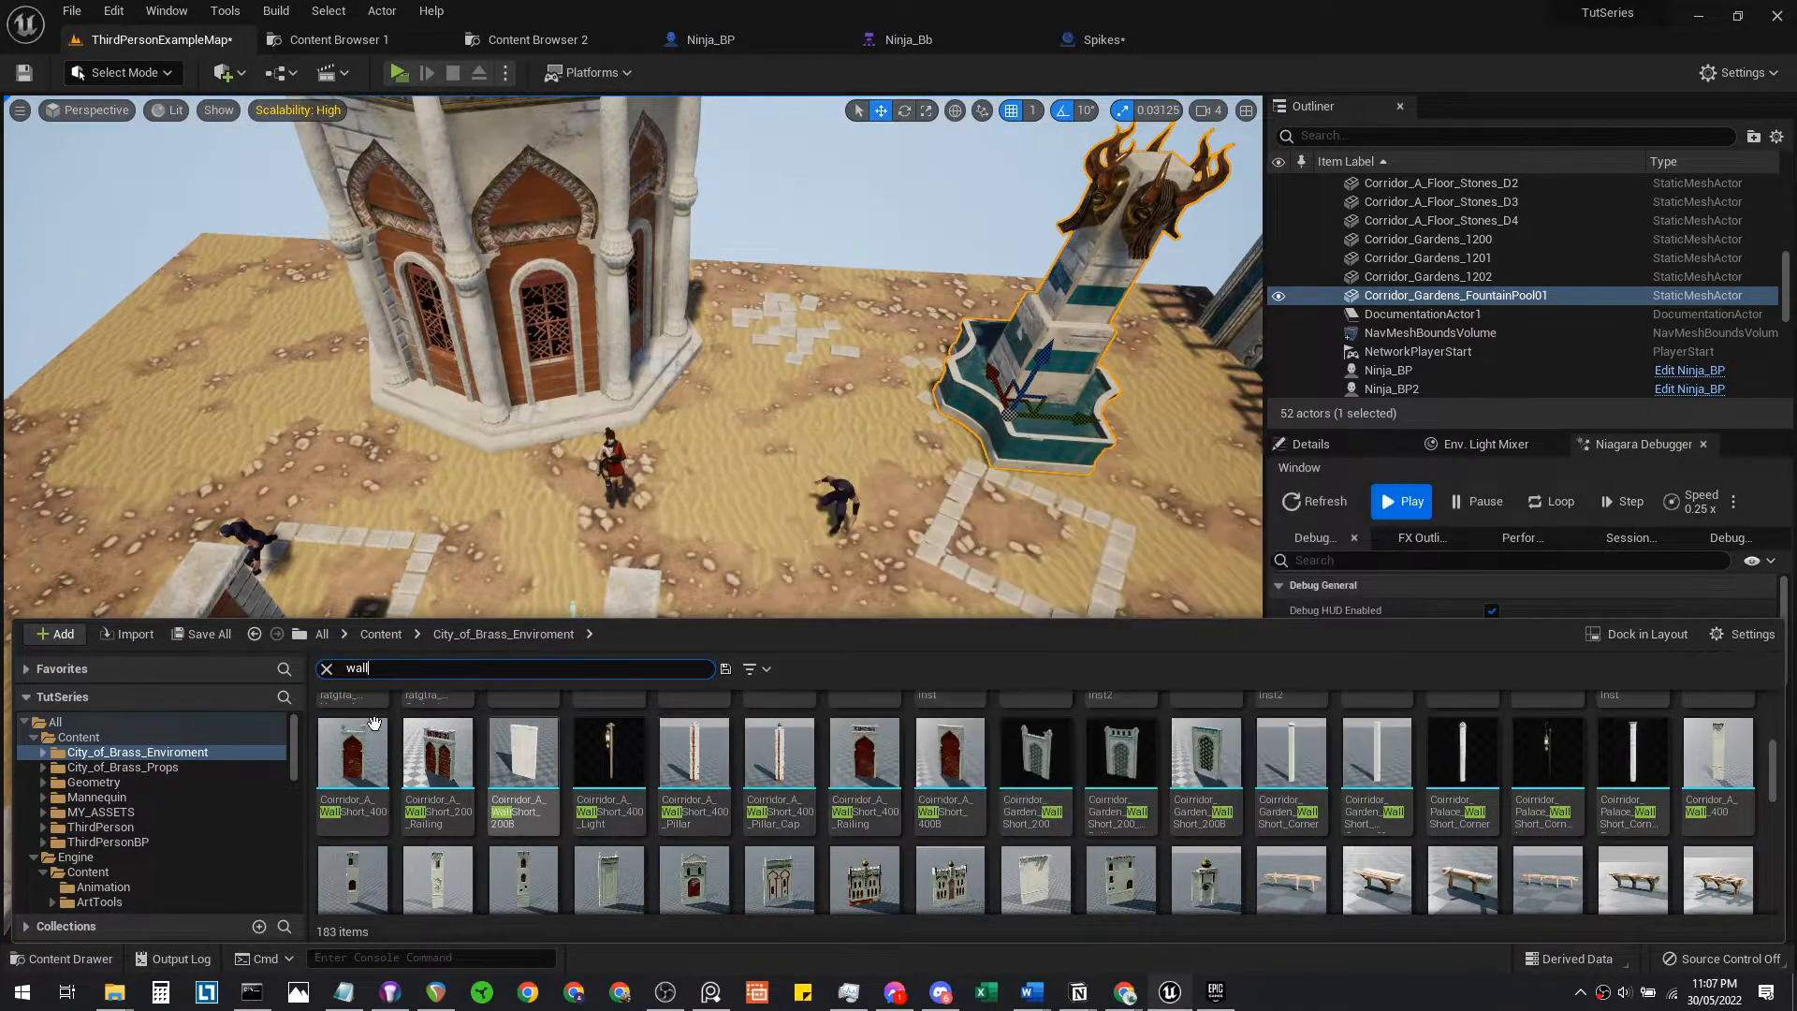
{"action": "left_click_drag", "start_coordinate": [886, 779], "coordinate": [854, 432]}
{"action": "key", "text": "f"}
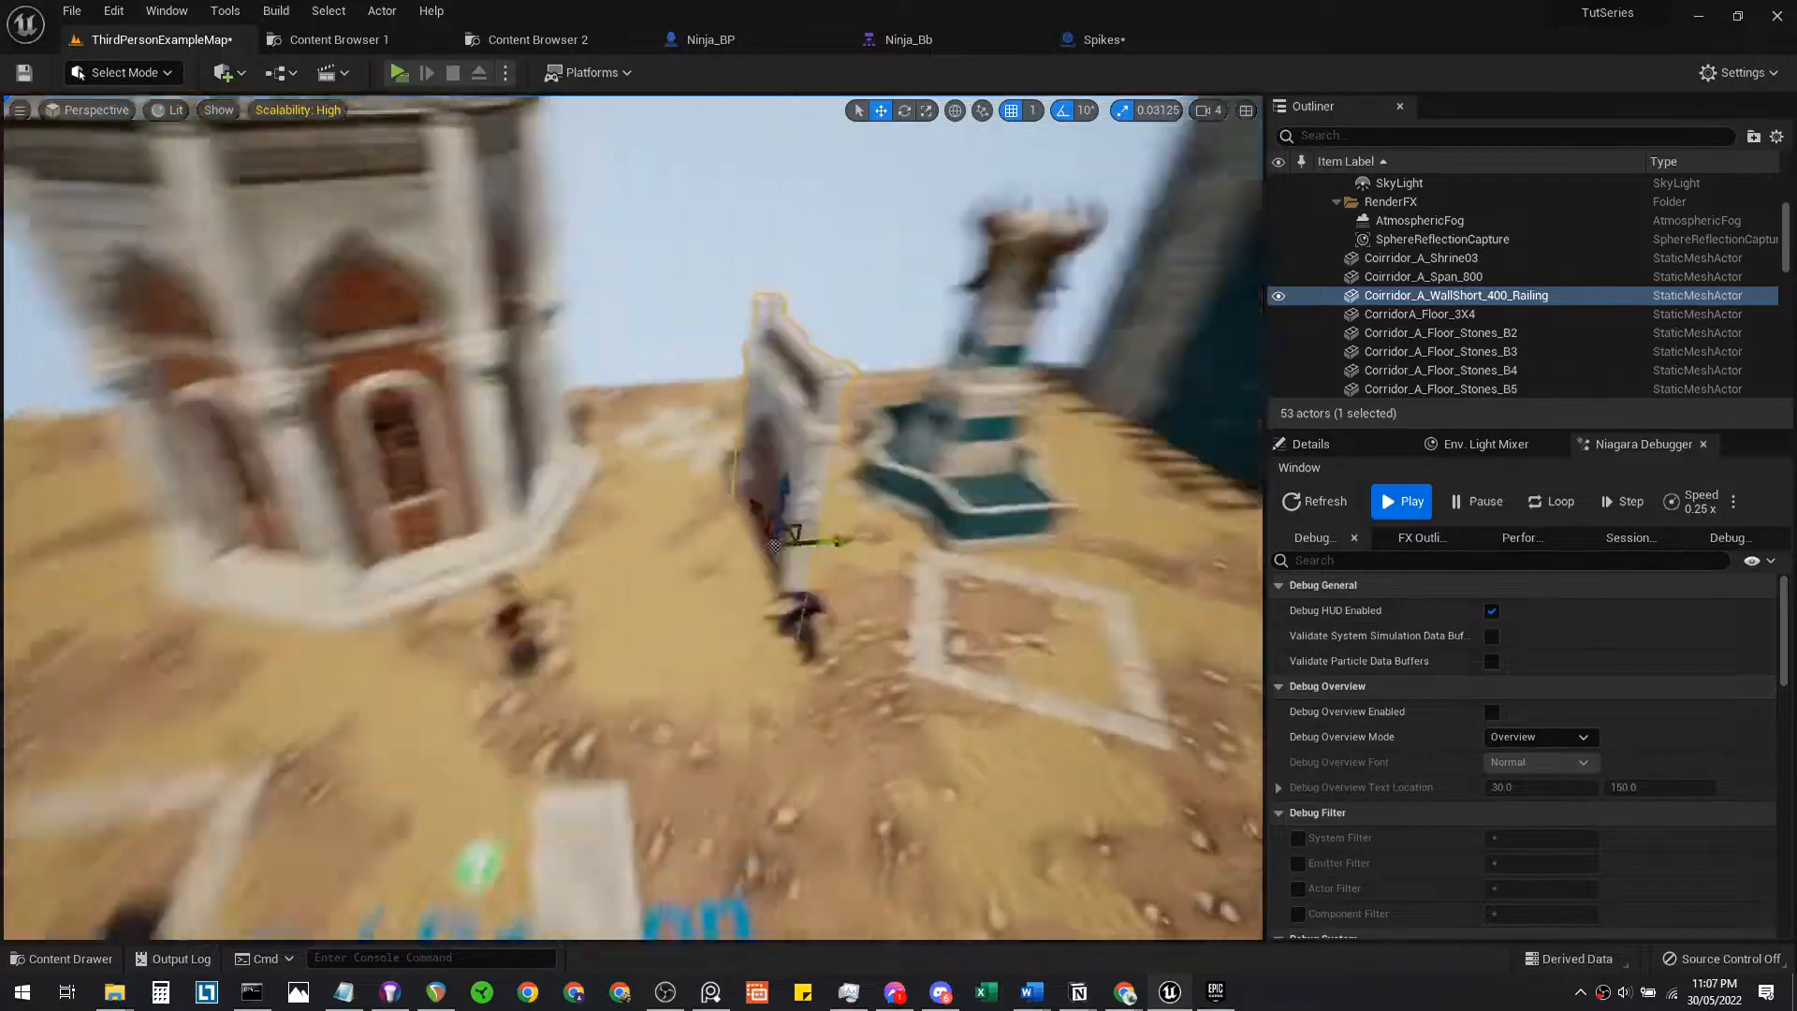
{"action": "left_click", "coordinate": [998, 429]}
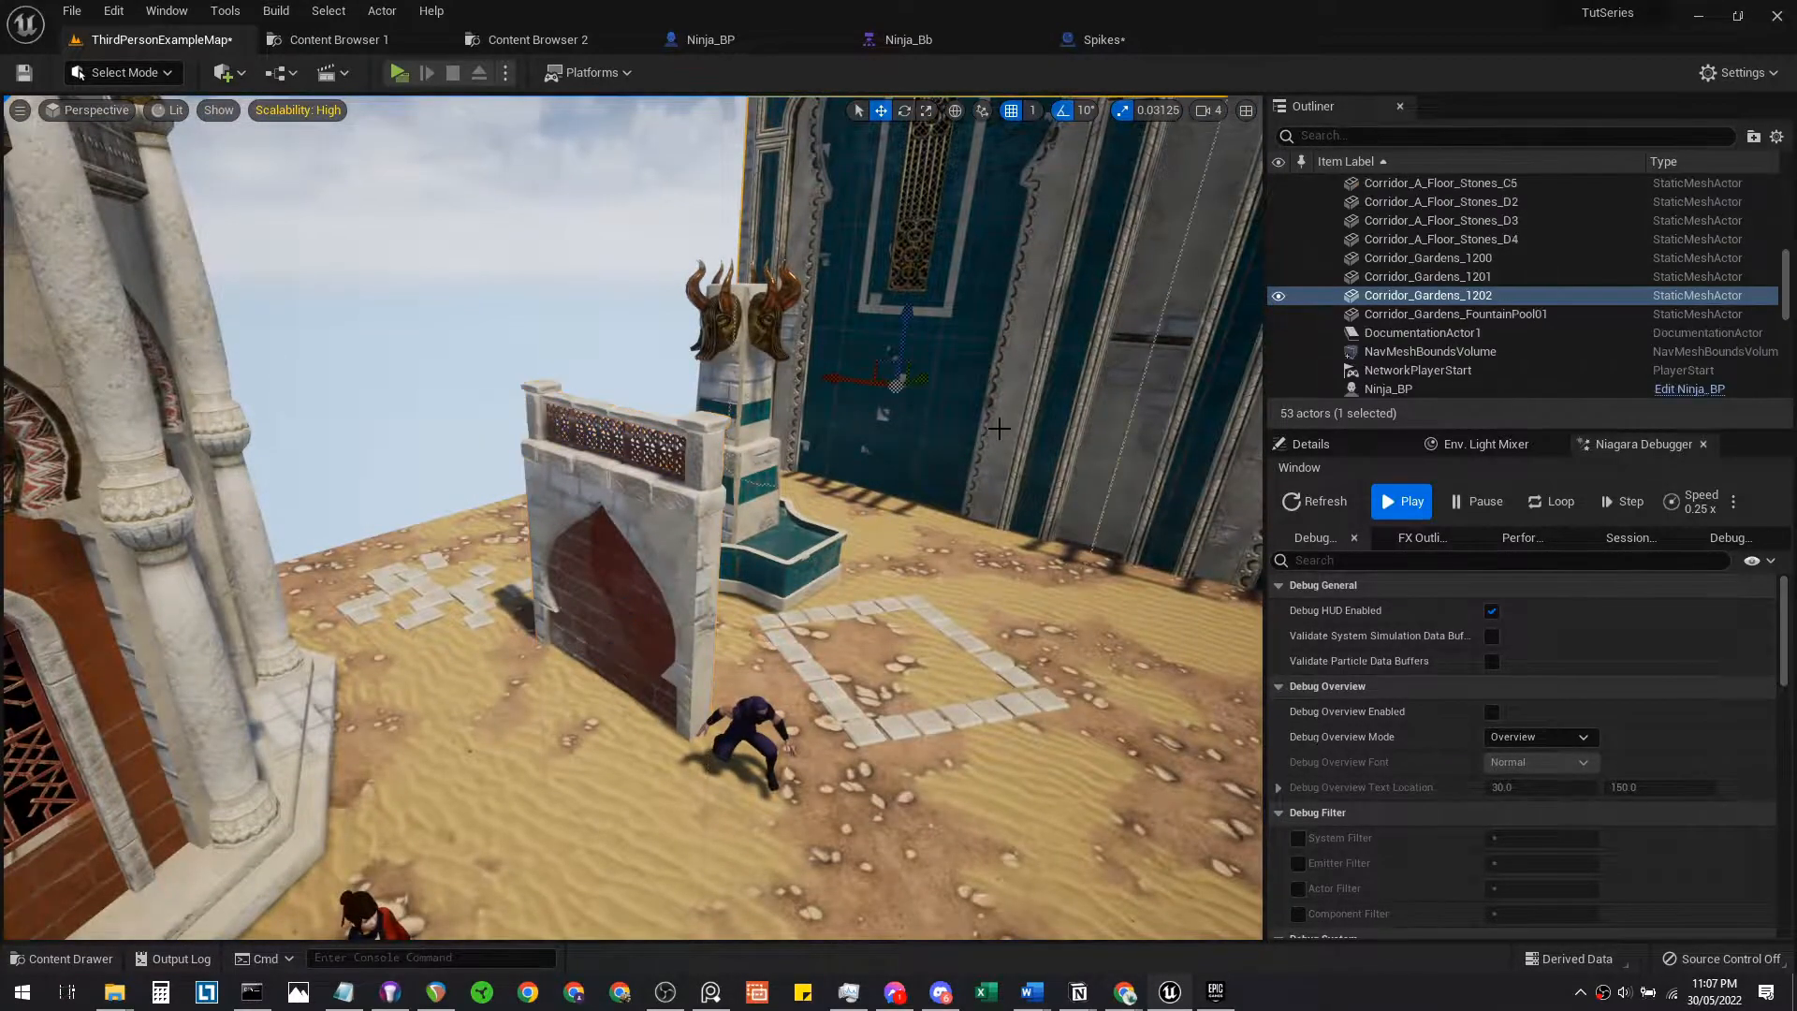
{"action": "mouse_move", "coordinate": [998, 428]}
{"action": "right_mouse_down"}
{"action": "mouse_move", "coordinate": [974, 421]}
{"action": "mouse_move", "coordinate": [998, 429]}
{"action": "right_mouse_up"}
Place the Corridor_A_Wall_2400 mesh in the level near the domed shrine and the fountain
{"action": "key", "text": "ctrl+space"}
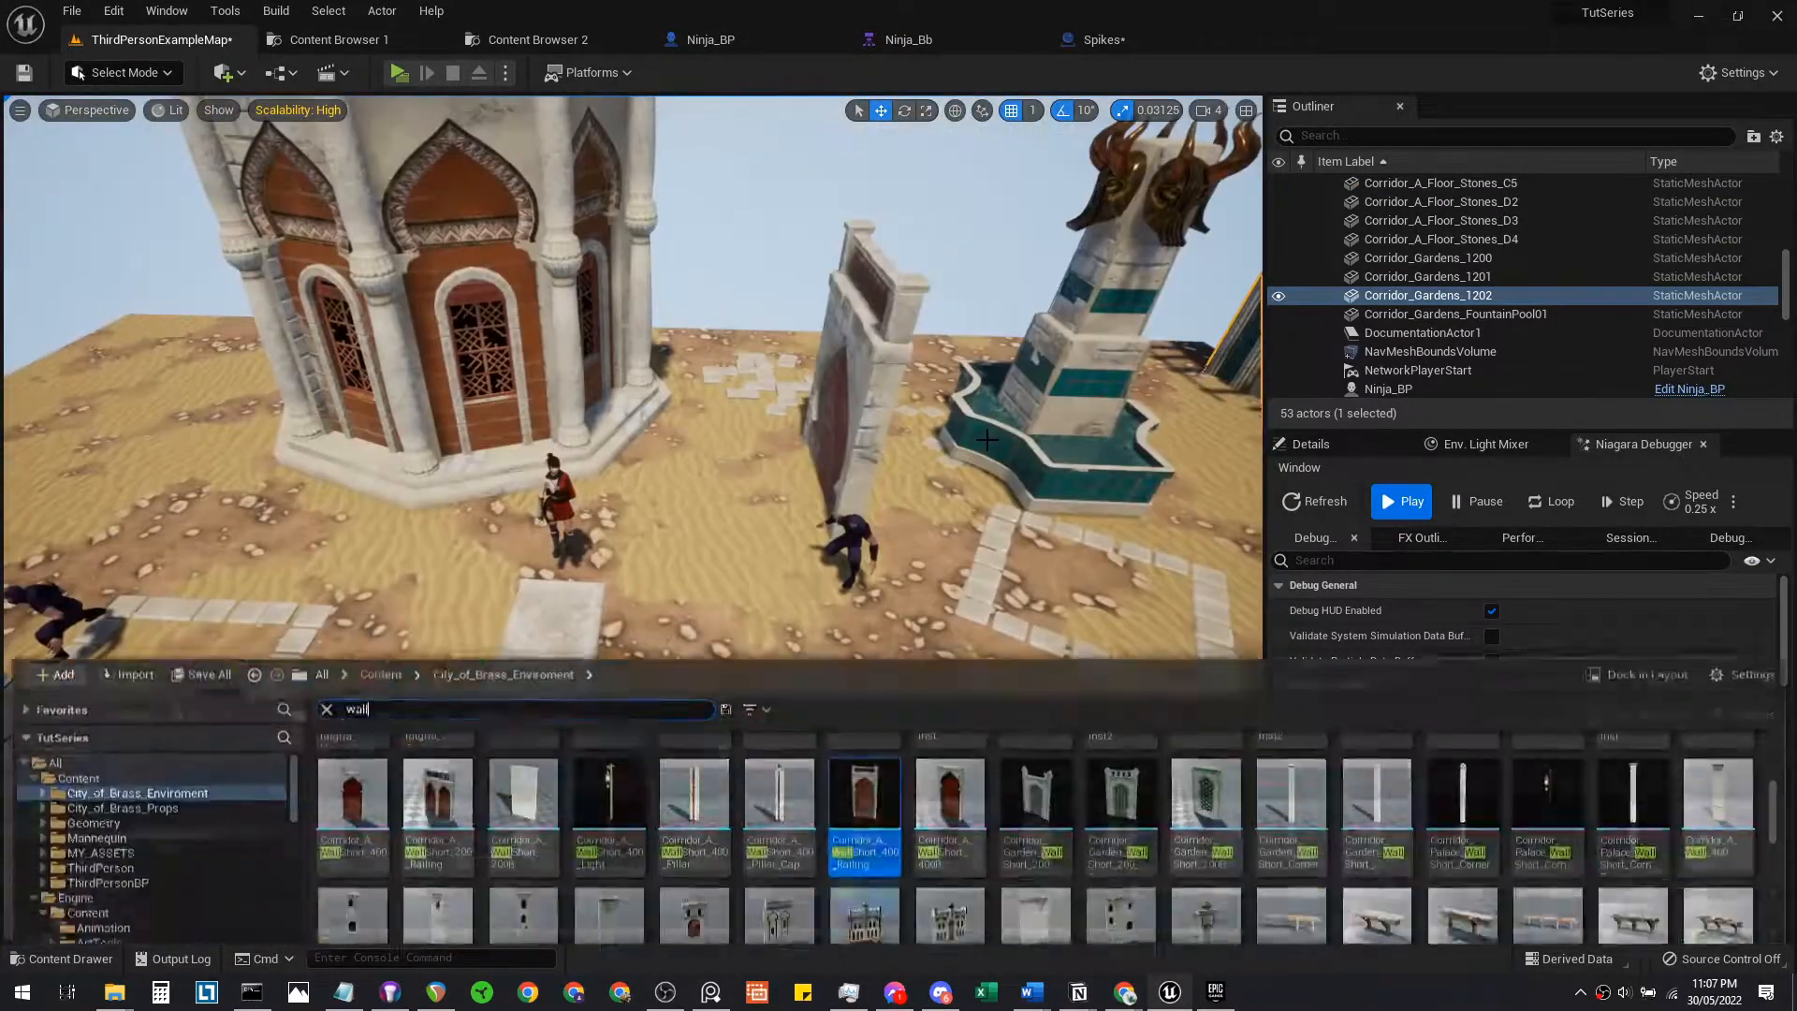
{"action": "scroll", "coordinate": [1180, 852], "scroll_direction": "down", "scroll_amount": 1}
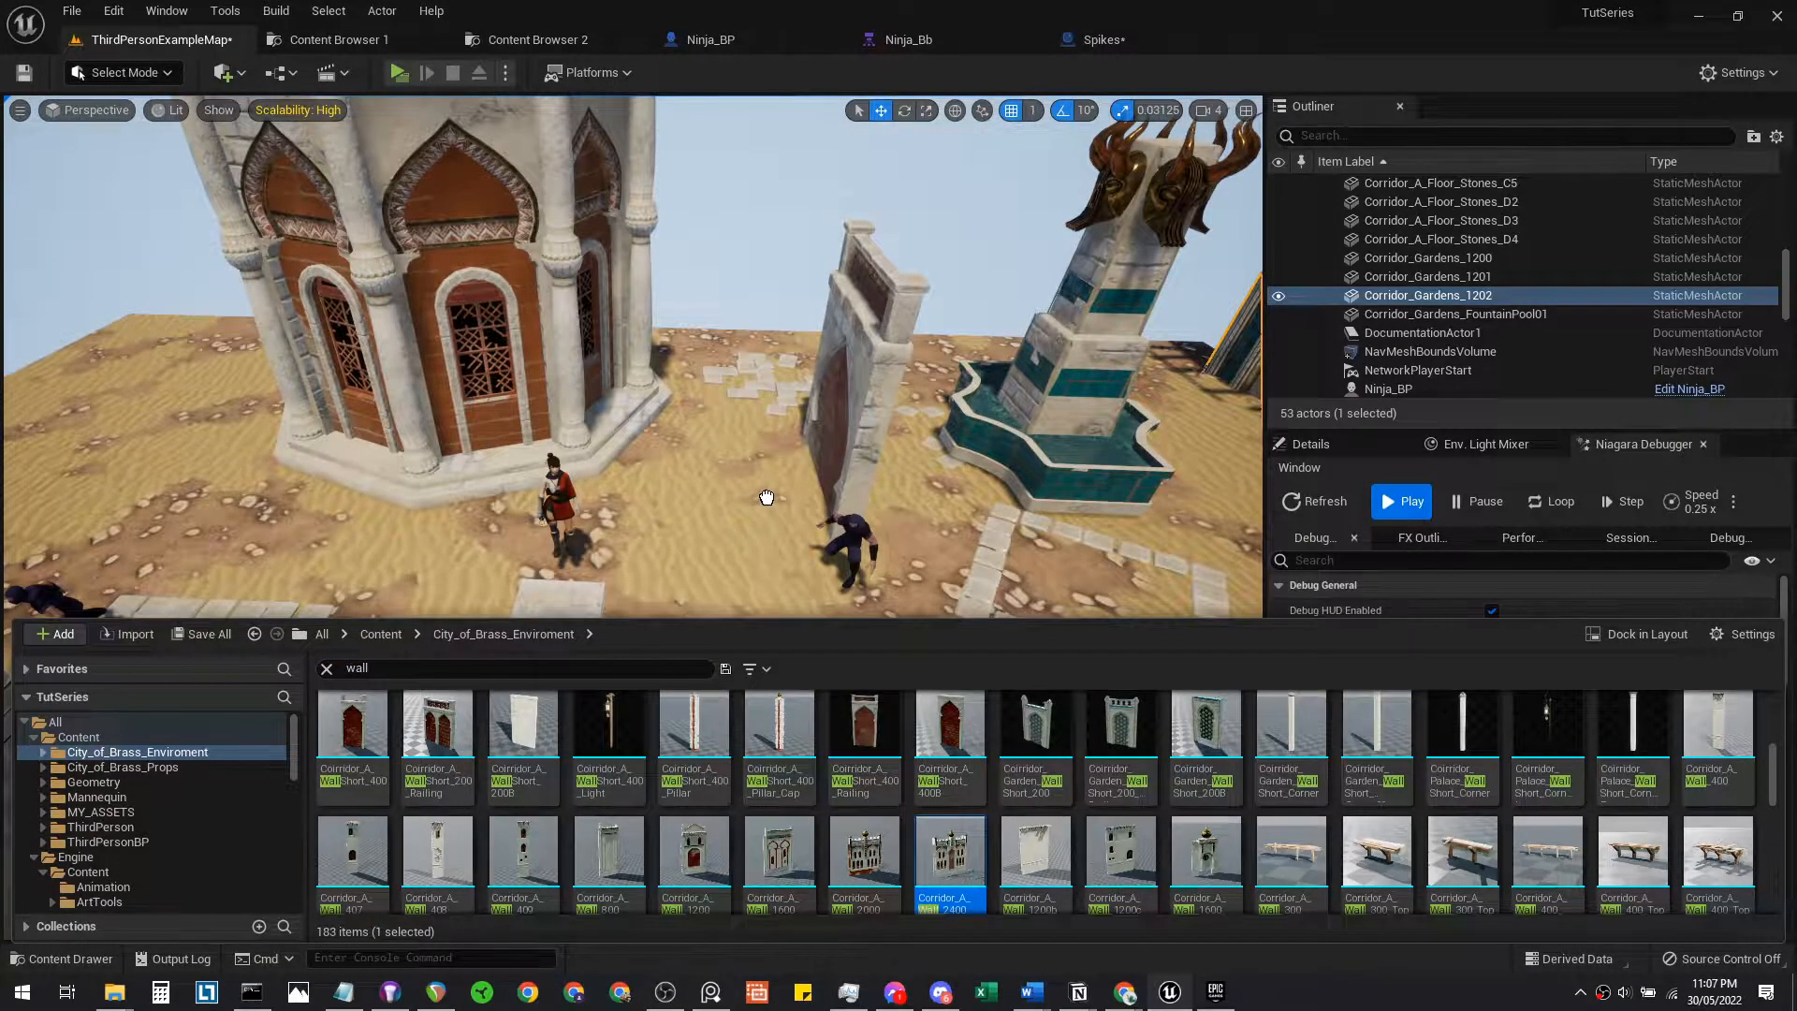
{"action": "left_click_drag", "start_coordinate": [767, 496], "coordinate": [767, 498]}
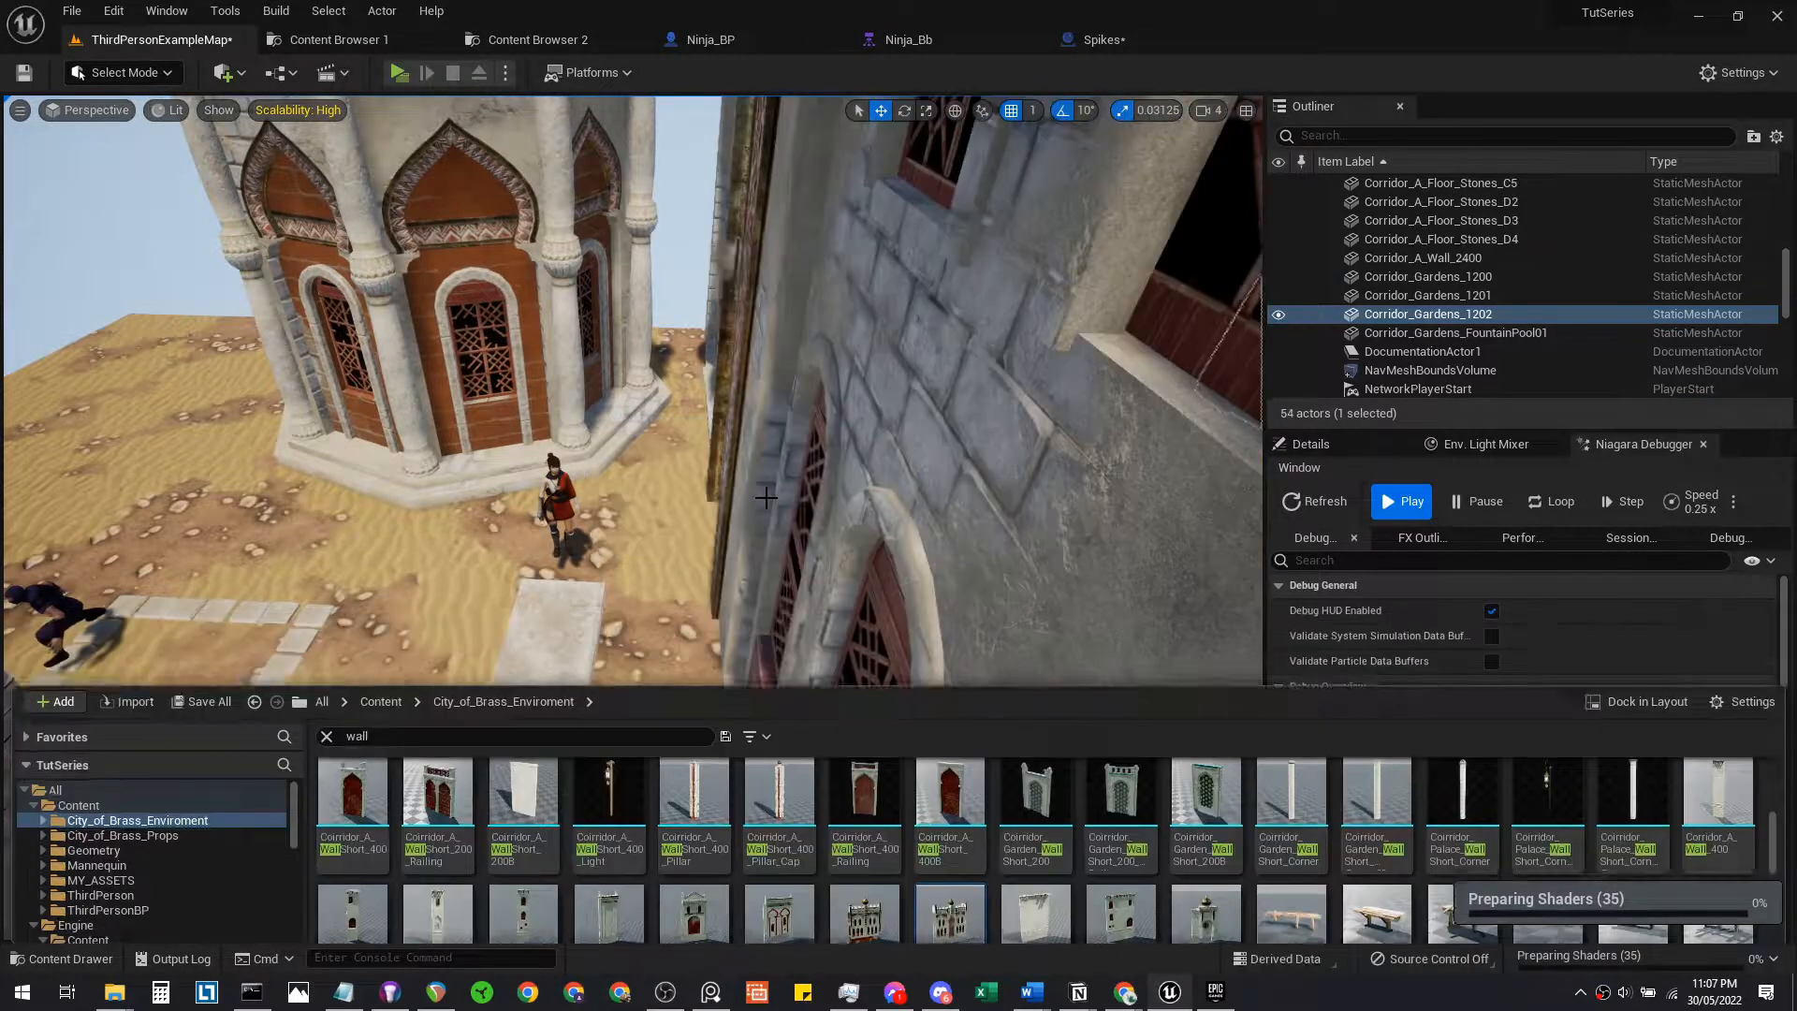
{"action": "right_click_drag", "start_coordinate": [766, 498], "coordinate": [787, 440]}
{"action": "left_click", "coordinate": [709, 541]}
{"action": "right_click_drag", "start_coordinate": [709, 542], "coordinate": [710, 542]}
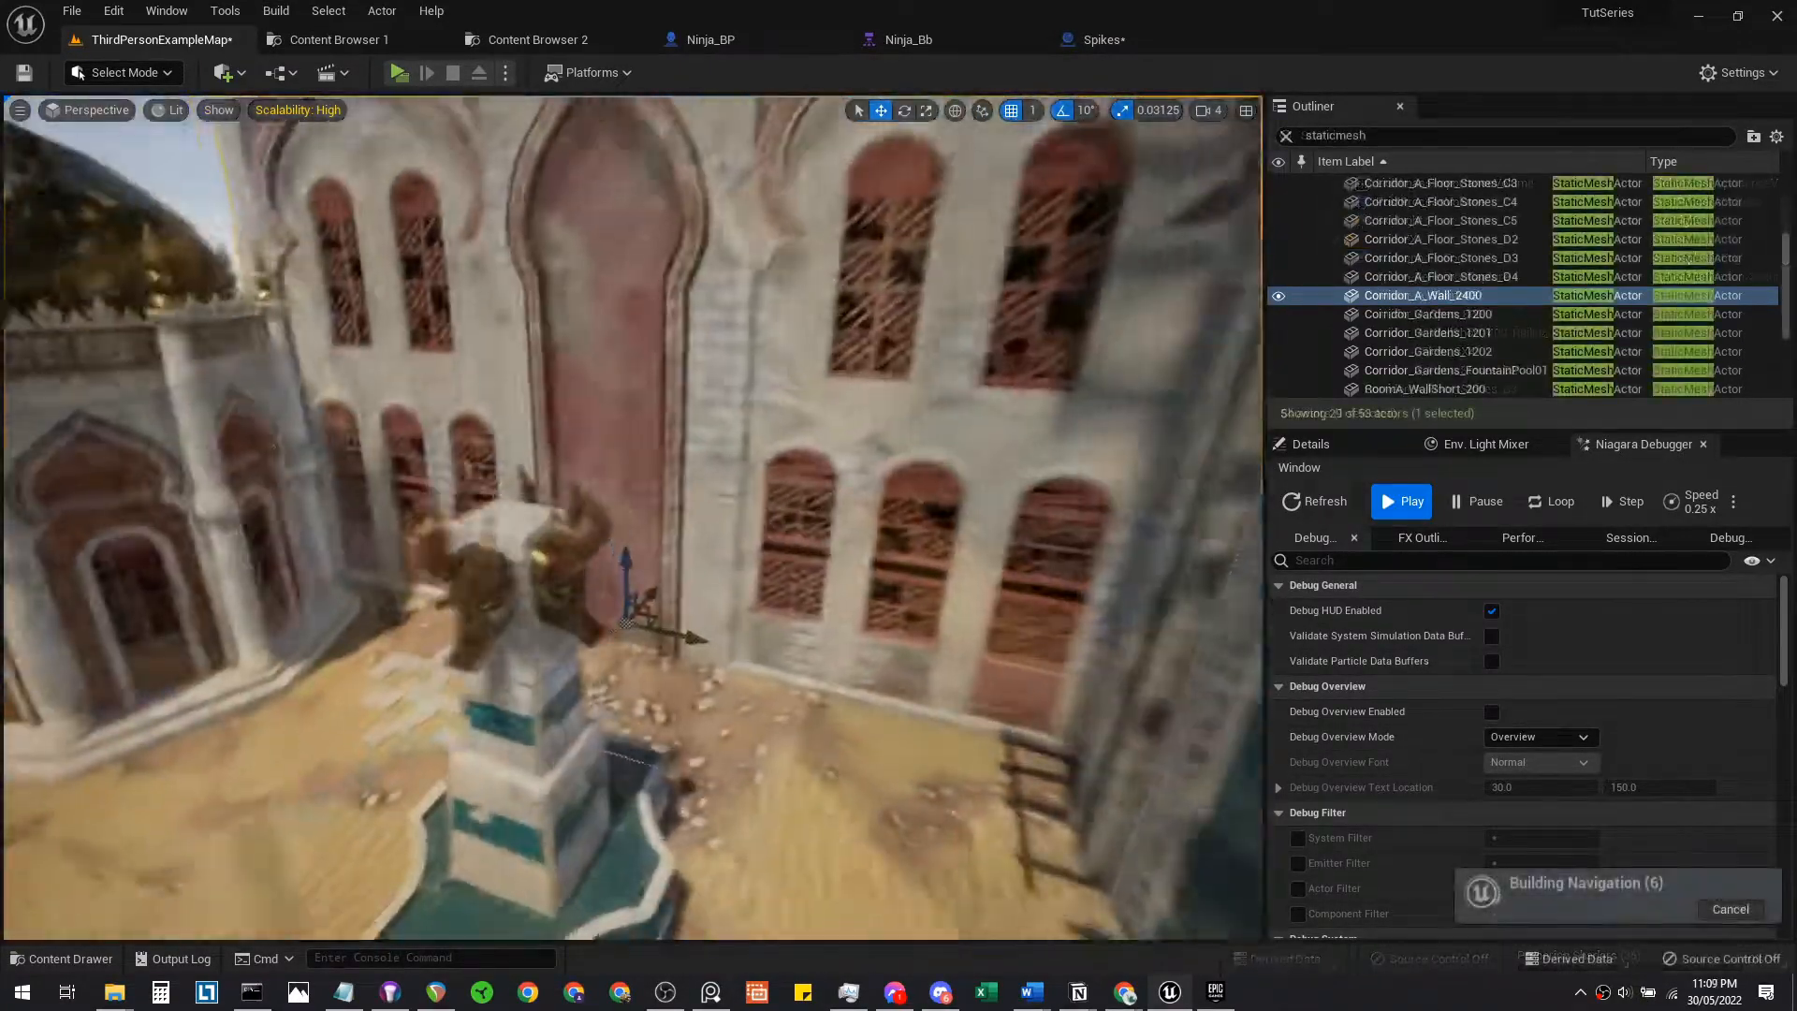
Duplicate the Corridor_A_Wall_2400 wall and align the copy beside the original along the sand floor's edge behind the shrine
{"action": "right_click_drag", "start_coordinate": [735, 412], "coordinate": [711, 422]}
{"action": "right_click_drag", "start_coordinate": [834, 576], "coordinate": [834, 576]}
{"action": "key", "text": "ctrl+d"}
{"action": "left_click_drag", "start_coordinate": [833, 575], "coordinate": [341, 579]}
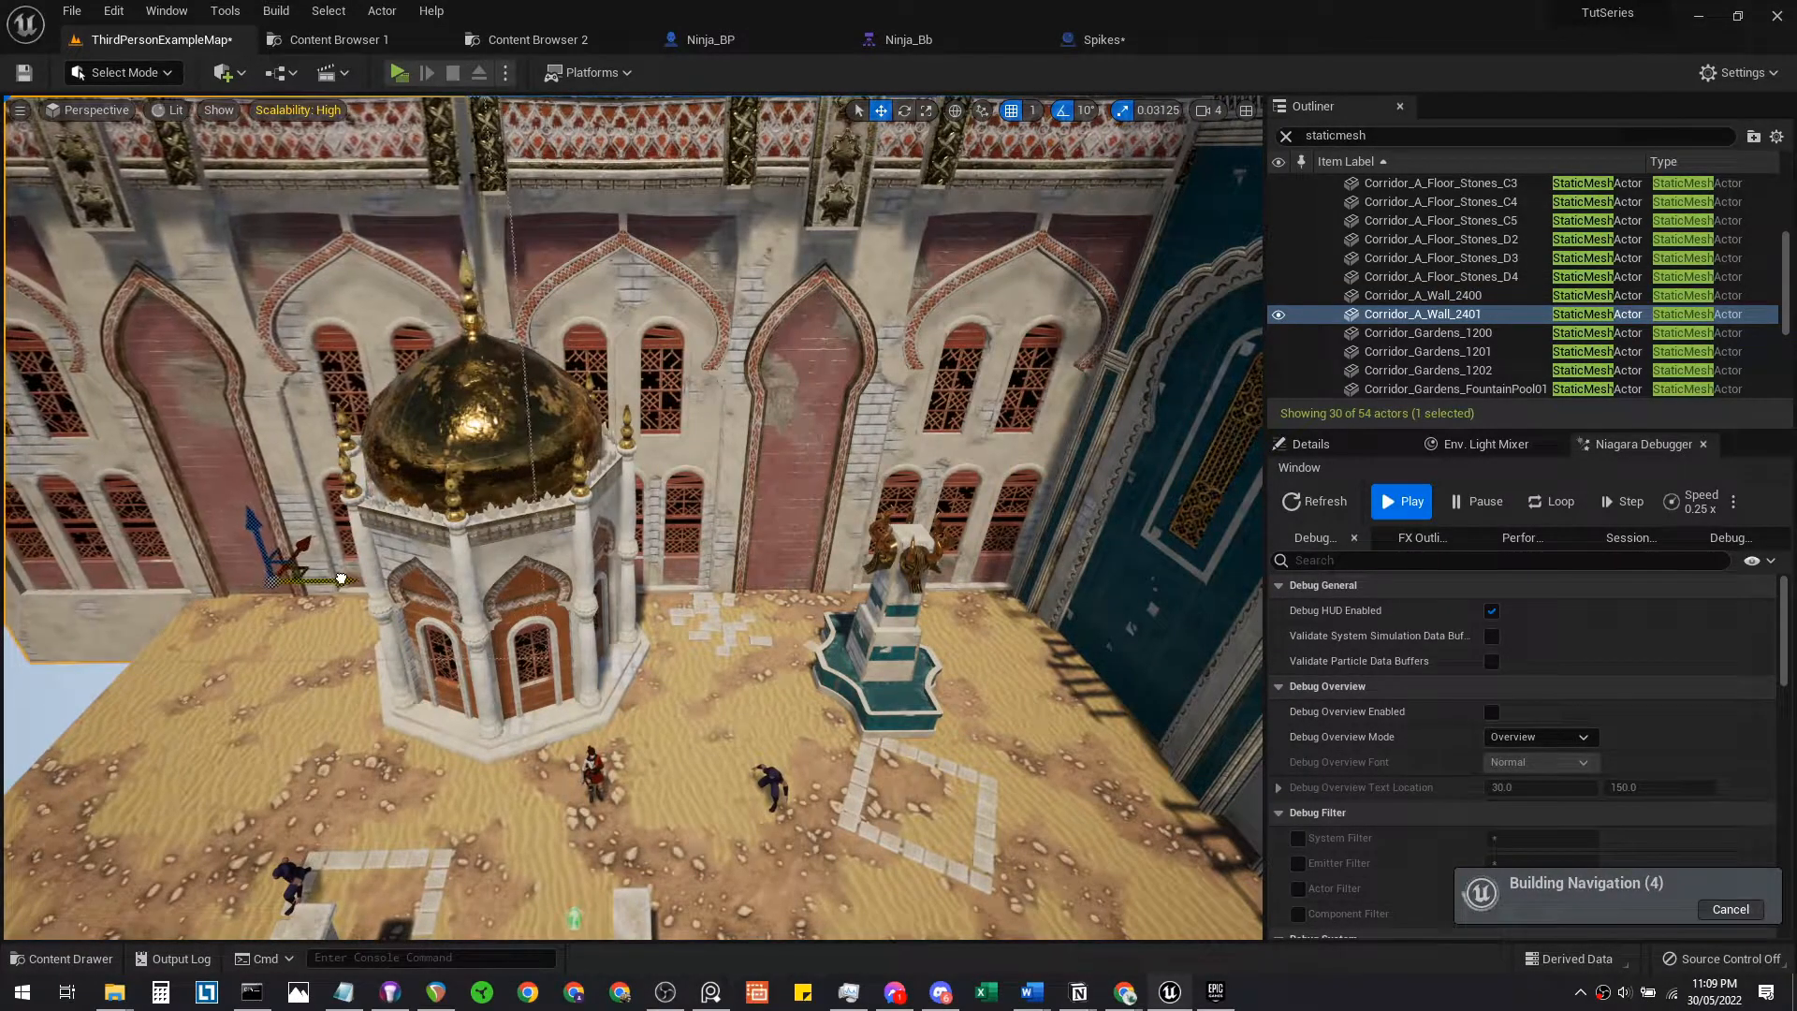
{"action": "right_click_drag", "start_coordinate": [534, 840], "coordinate": [534, 840]}
{"action": "left_click_drag", "start_coordinate": [490, 817], "coordinate": [542, 819]}
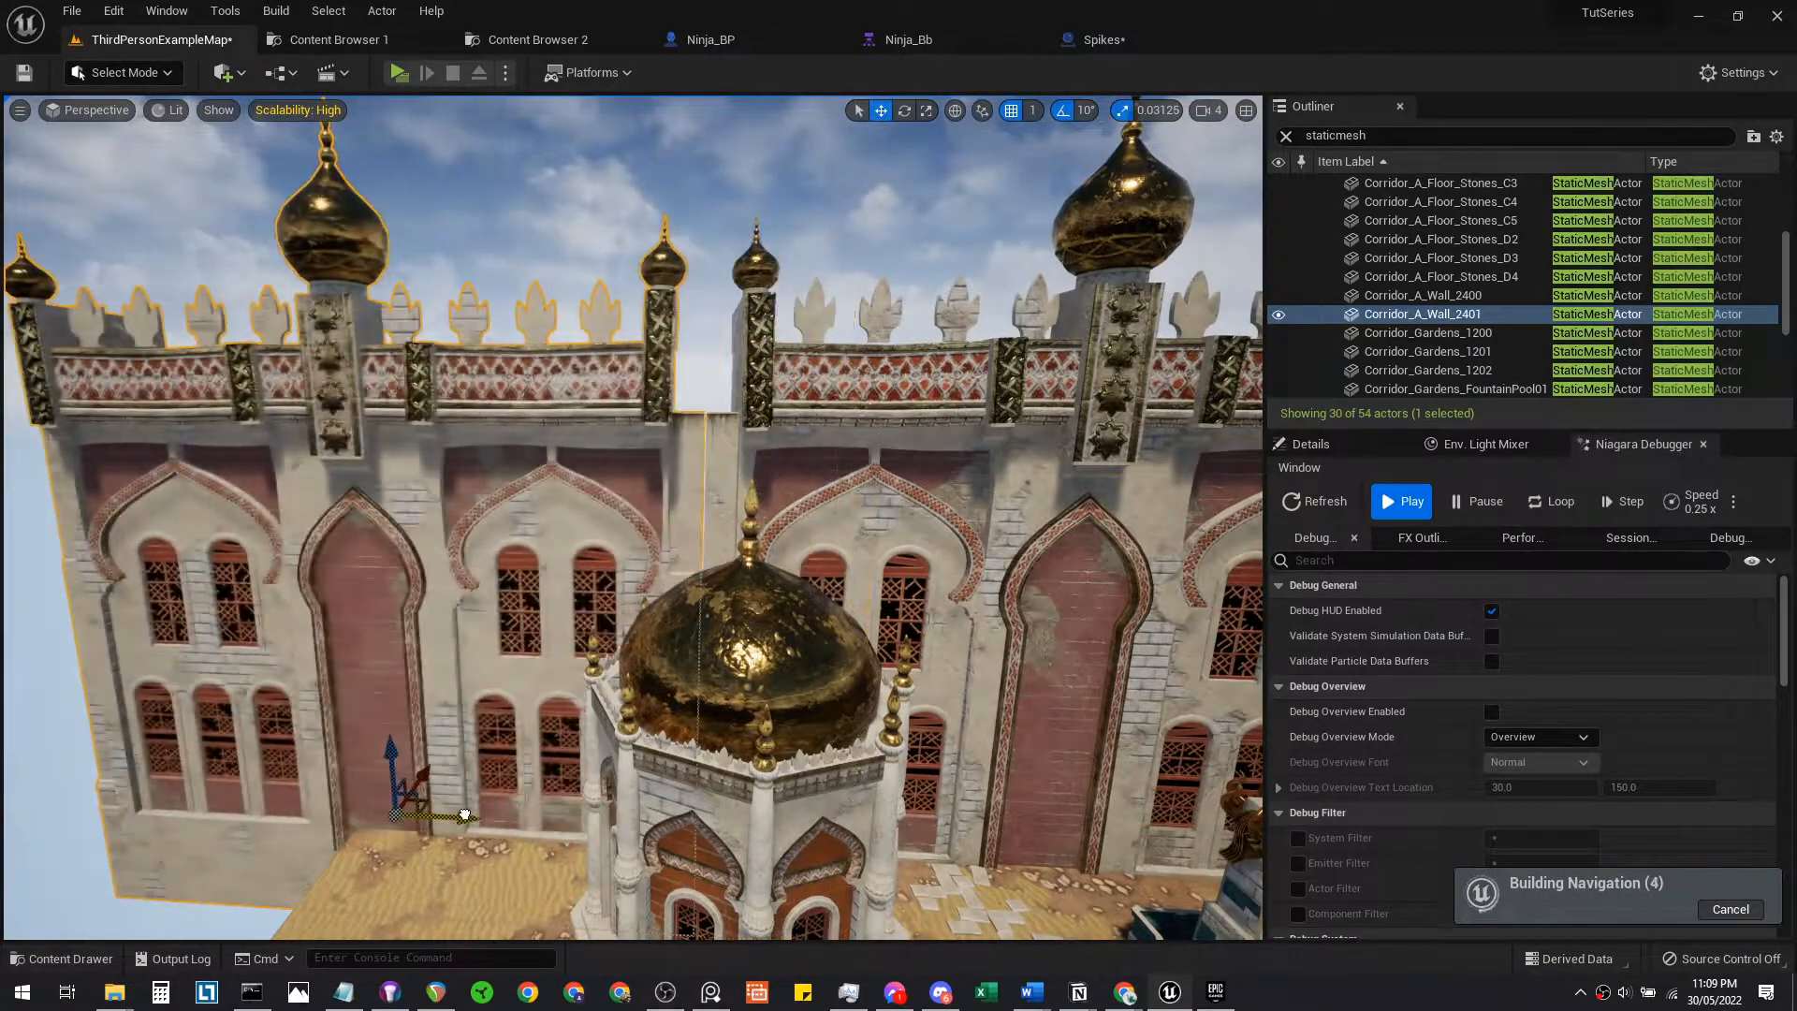
Nudge the duplicated Corridor_A_Wall_2400 wall so it meets the neighbouring wall along the sand floor's edge
{"action": "right_click_drag", "start_coordinate": [502, 817], "coordinate": [502, 817]}
{"action": "right_click_drag", "start_coordinate": [293, 656], "coordinate": [293, 655]}
{"action": "left_click_drag", "start_coordinate": [227, 580], "coordinate": [169, 565]}
{"action": "right_click_drag", "start_coordinate": [164, 564], "coordinate": [164, 564]}
{"action": "right_click_drag", "start_coordinate": [164, 413], "coordinate": [164, 413]}
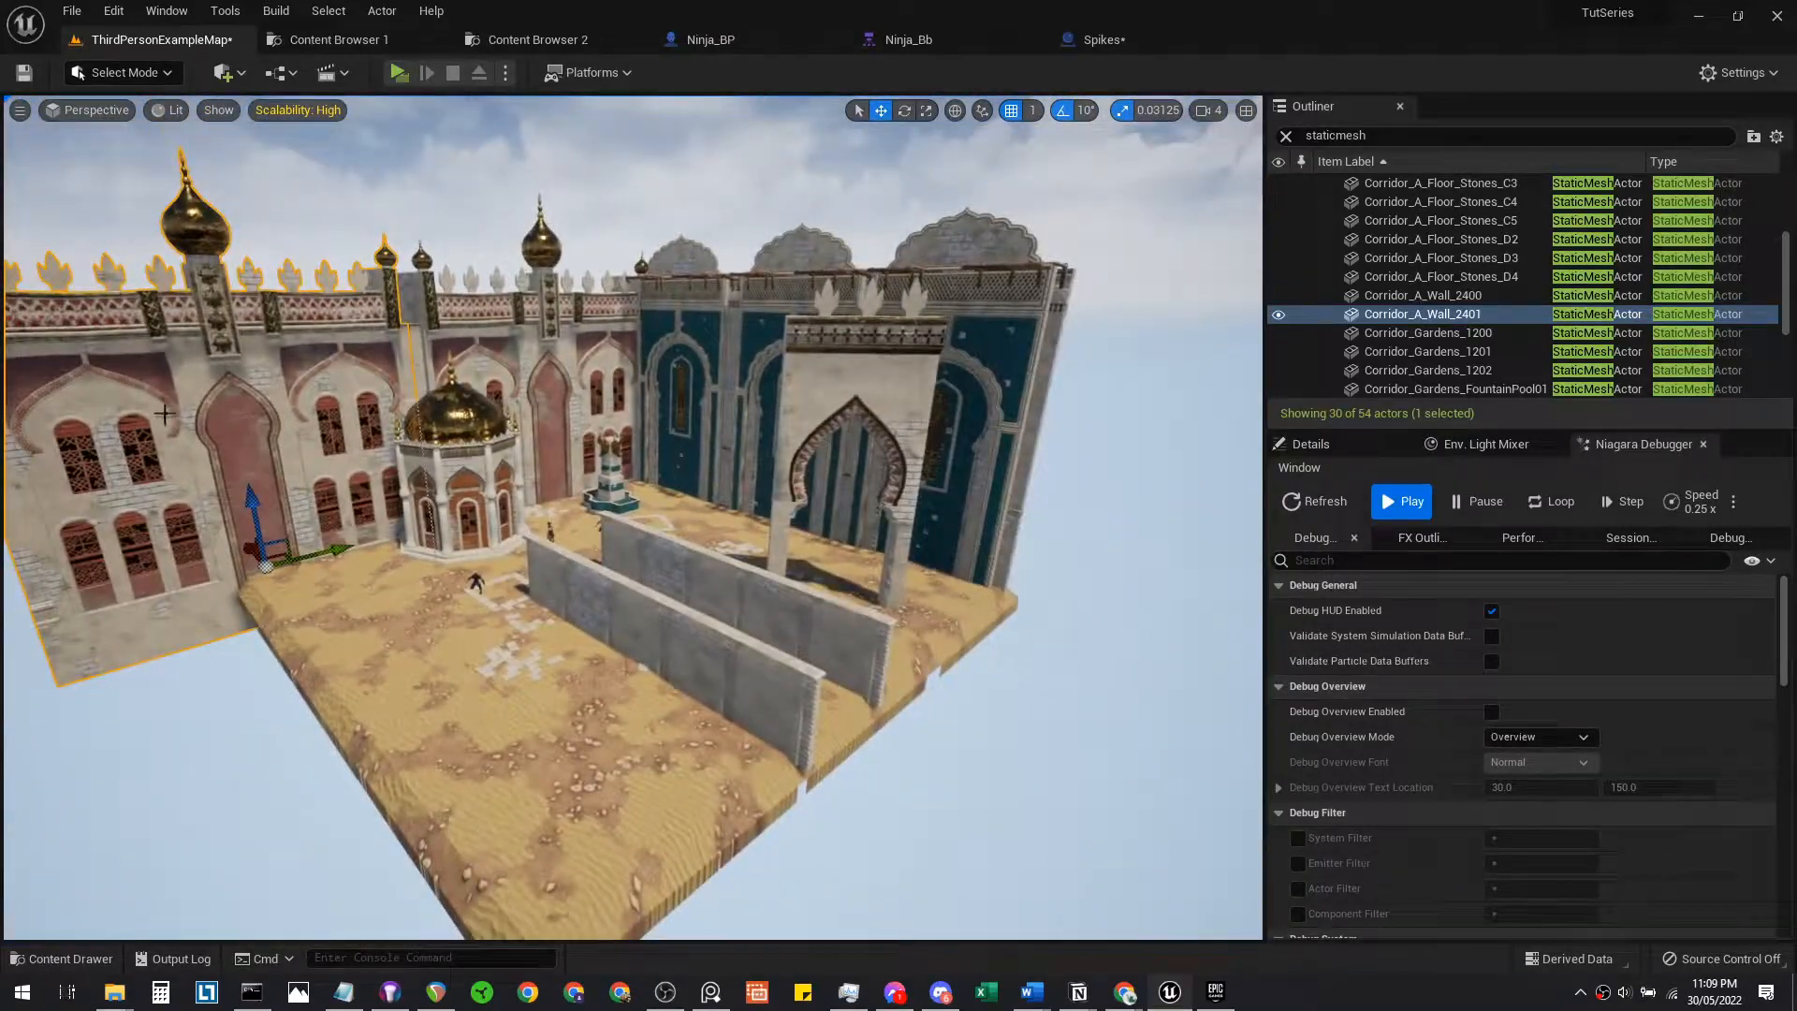
Duplicate the two Corridor_A_Wall_2400 walls together with the three teal Corridor_Gardens_1200 walls
{"action": "left_click", "coordinate": [469, 344], "text": "ctrl"}
{"action": "left_click", "coordinate": [688, 422], "text": "ctrl"}
{"action": "left_click", "coordinate": [980, 387], "text": "ctrl"}
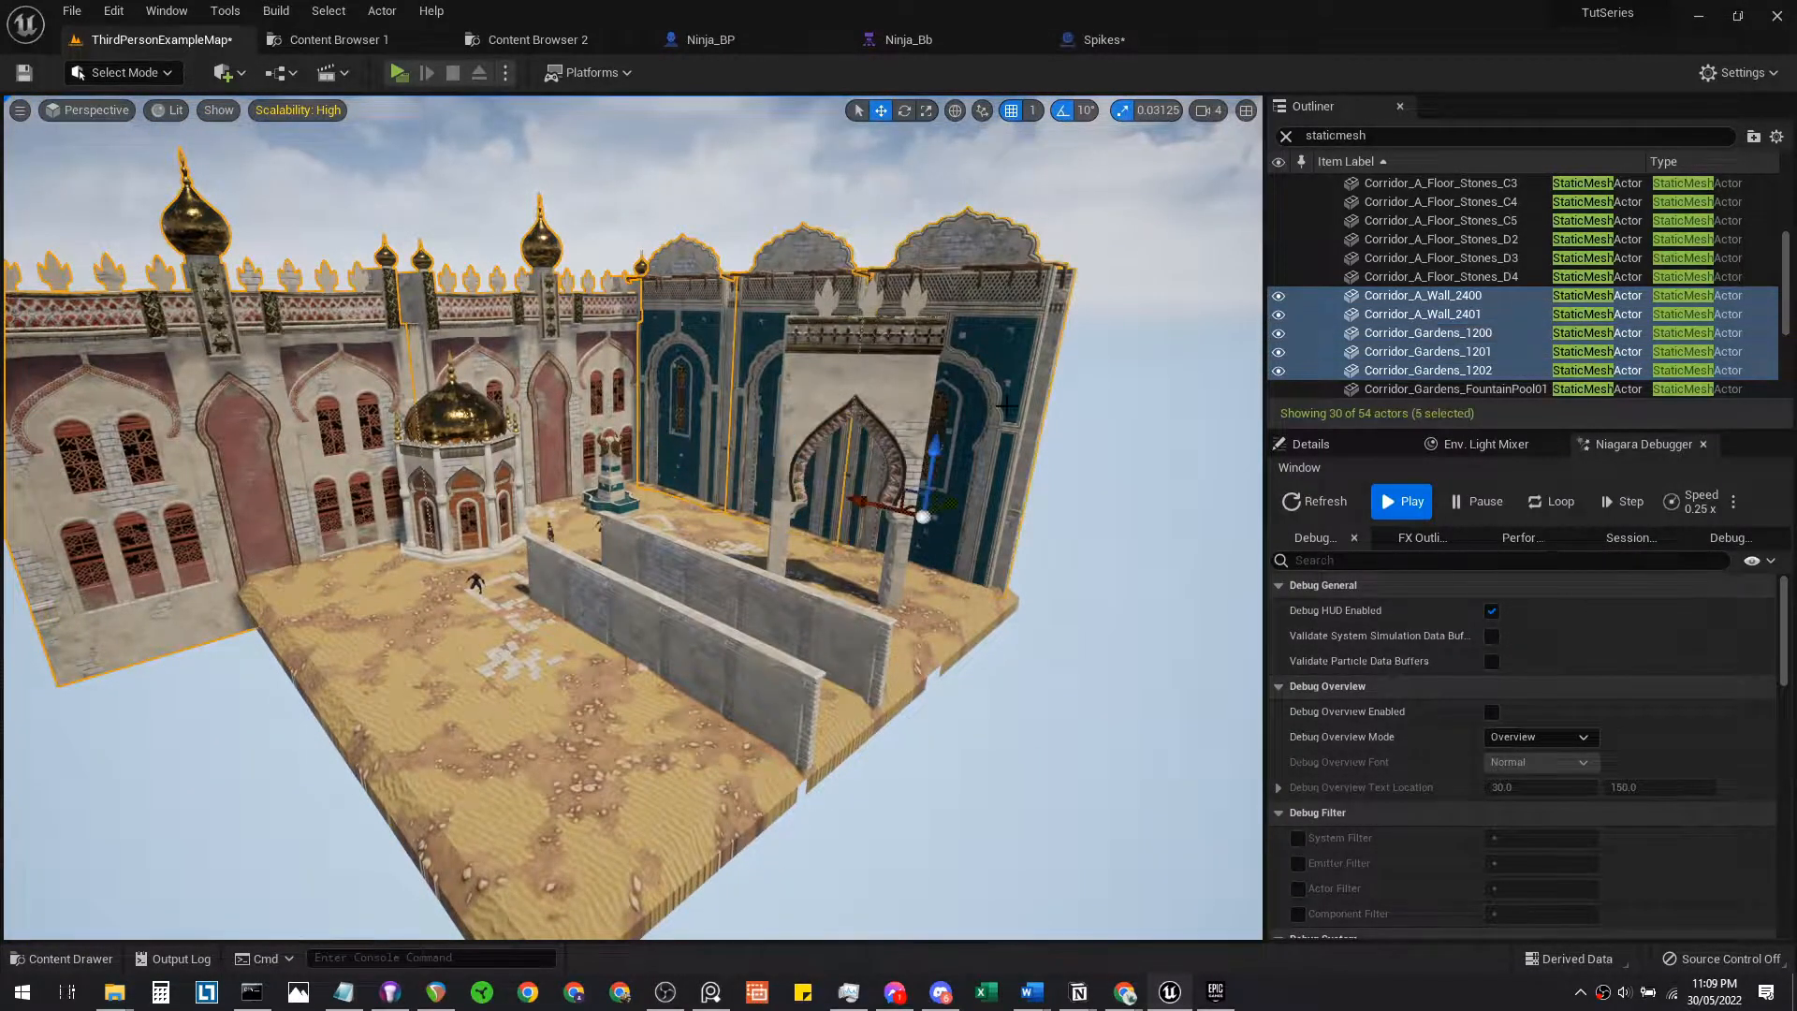
{"action": "key", "text": "ctrl+d"}
{"action": "right_click_drag", "start_coordinate": [164, 413], "coordinate": [164, 413]}
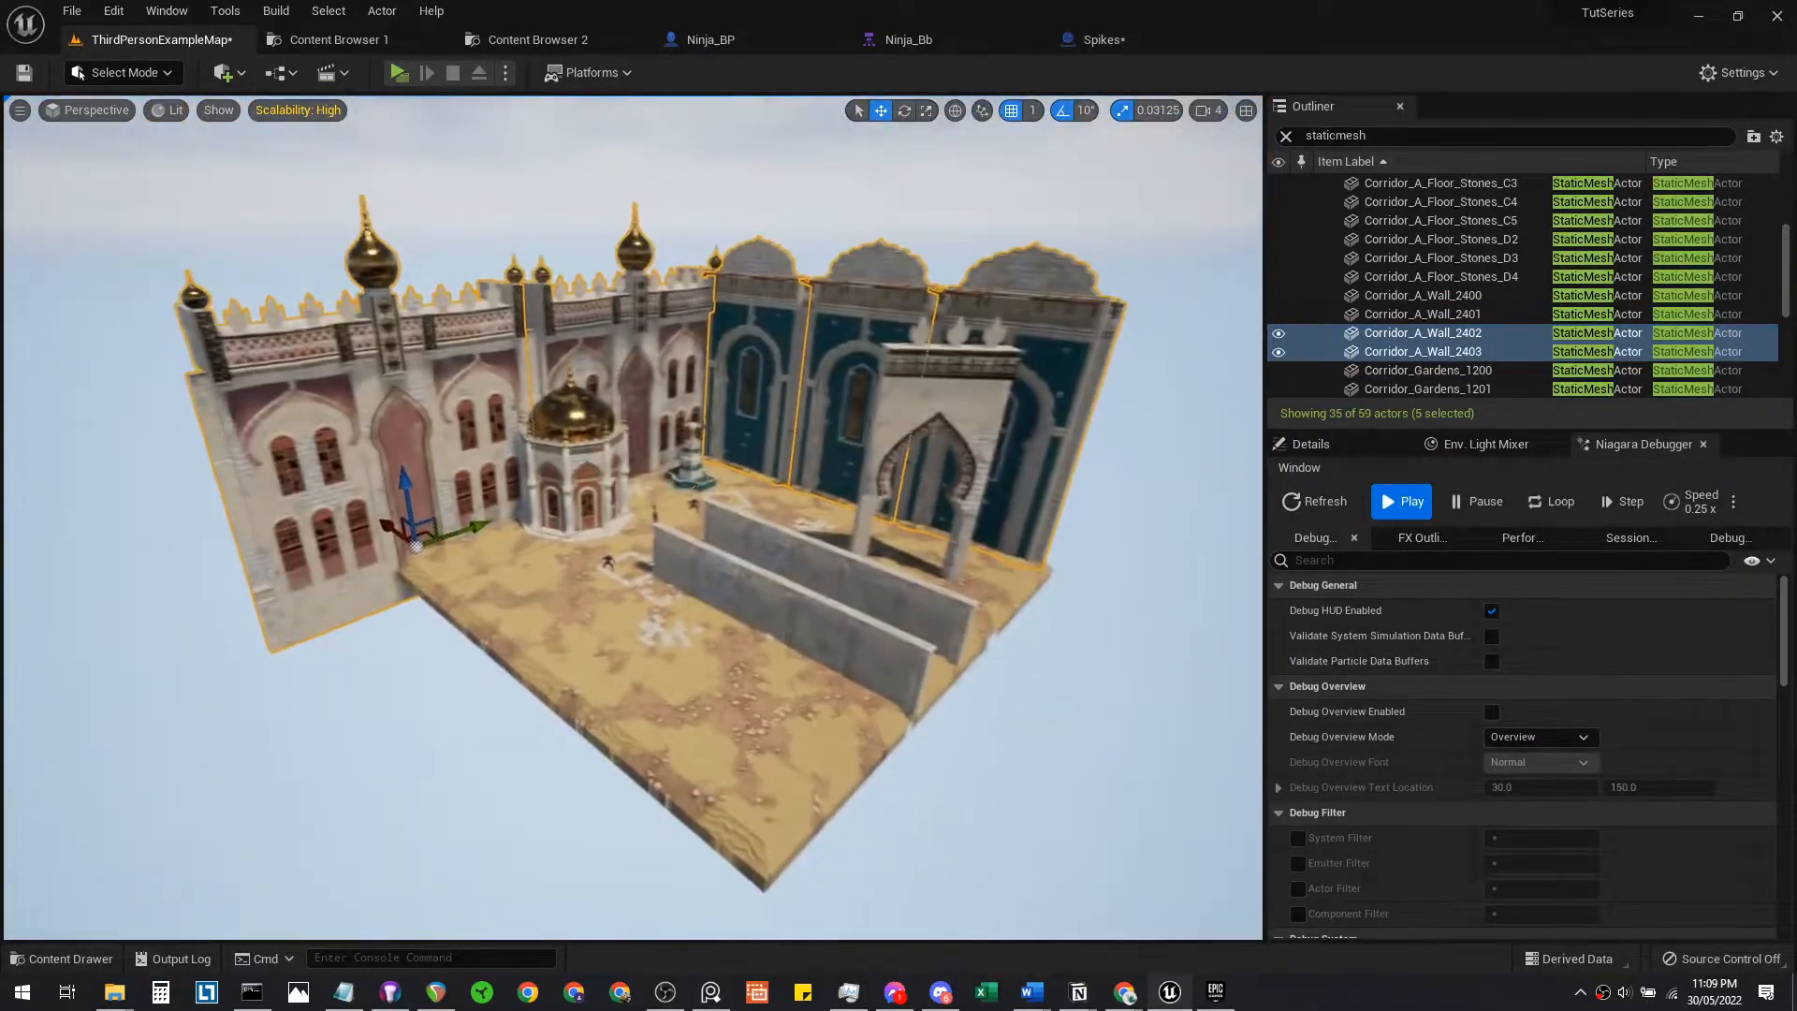
Rotate the five copied walls together so their corner can close the arena's open sides
{"action": "right_click_drag", "start_coordinate": [705, 527], "coordinate": [705, 527]}
{"action": "key", "text": "e"}
{"action": "left_click_drag", "start_coordinate": [430, 600], "coordinate": [454, 720]}
{"action": "right_click_drag", "start_coordinate": [161, 648], "coordinate": [72, 678]}
{"action": "key", "text": "w"}
{"action": "key", "text": "e"}
{"action": "left_click_drag", "start_coordinate": [246, 820], "coordinate": [281, 697]}
{"action": "right_click_drag", "start_coordinate": [707, 752], "coordinate": [706, 751]}
{"action": "key", "text": "w"}
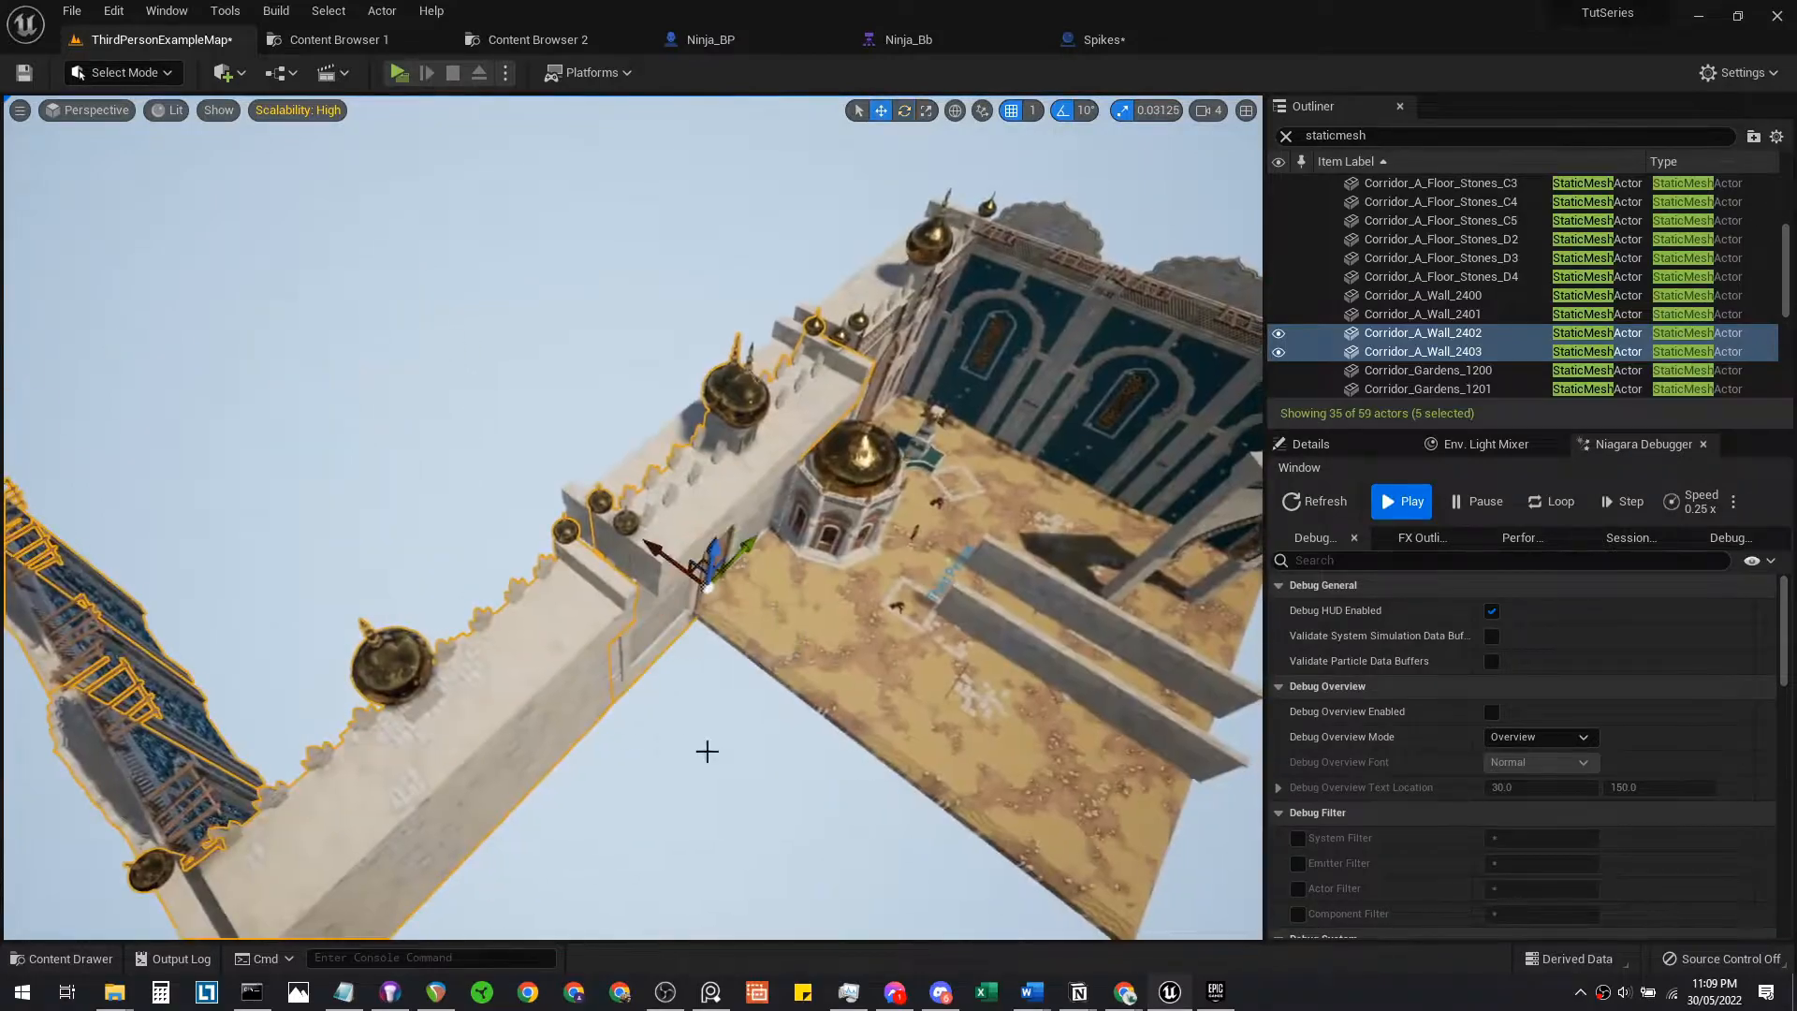
Move the rotated wall copies across the sand floor to enclose the two open sides of the arena
{"action": "right_click_drag", "start_coordinate": [670, 580], "coordinate": [713, 592]}
{"action": "left_click_drag", "start_coordinate": [581, 538], "coordinate": [910, 615]}
{"action": "right_click_drag", "start_coordinate": [956, 618], "coordinate": [956, 618]}
{"action": "left_click_drag", "start_coordinate": [762, 617], "coordinate": [772, 558]}
{"action": "right_click_drag", "start_coordinate": [688, 505], "coordinate": [688, 506]}
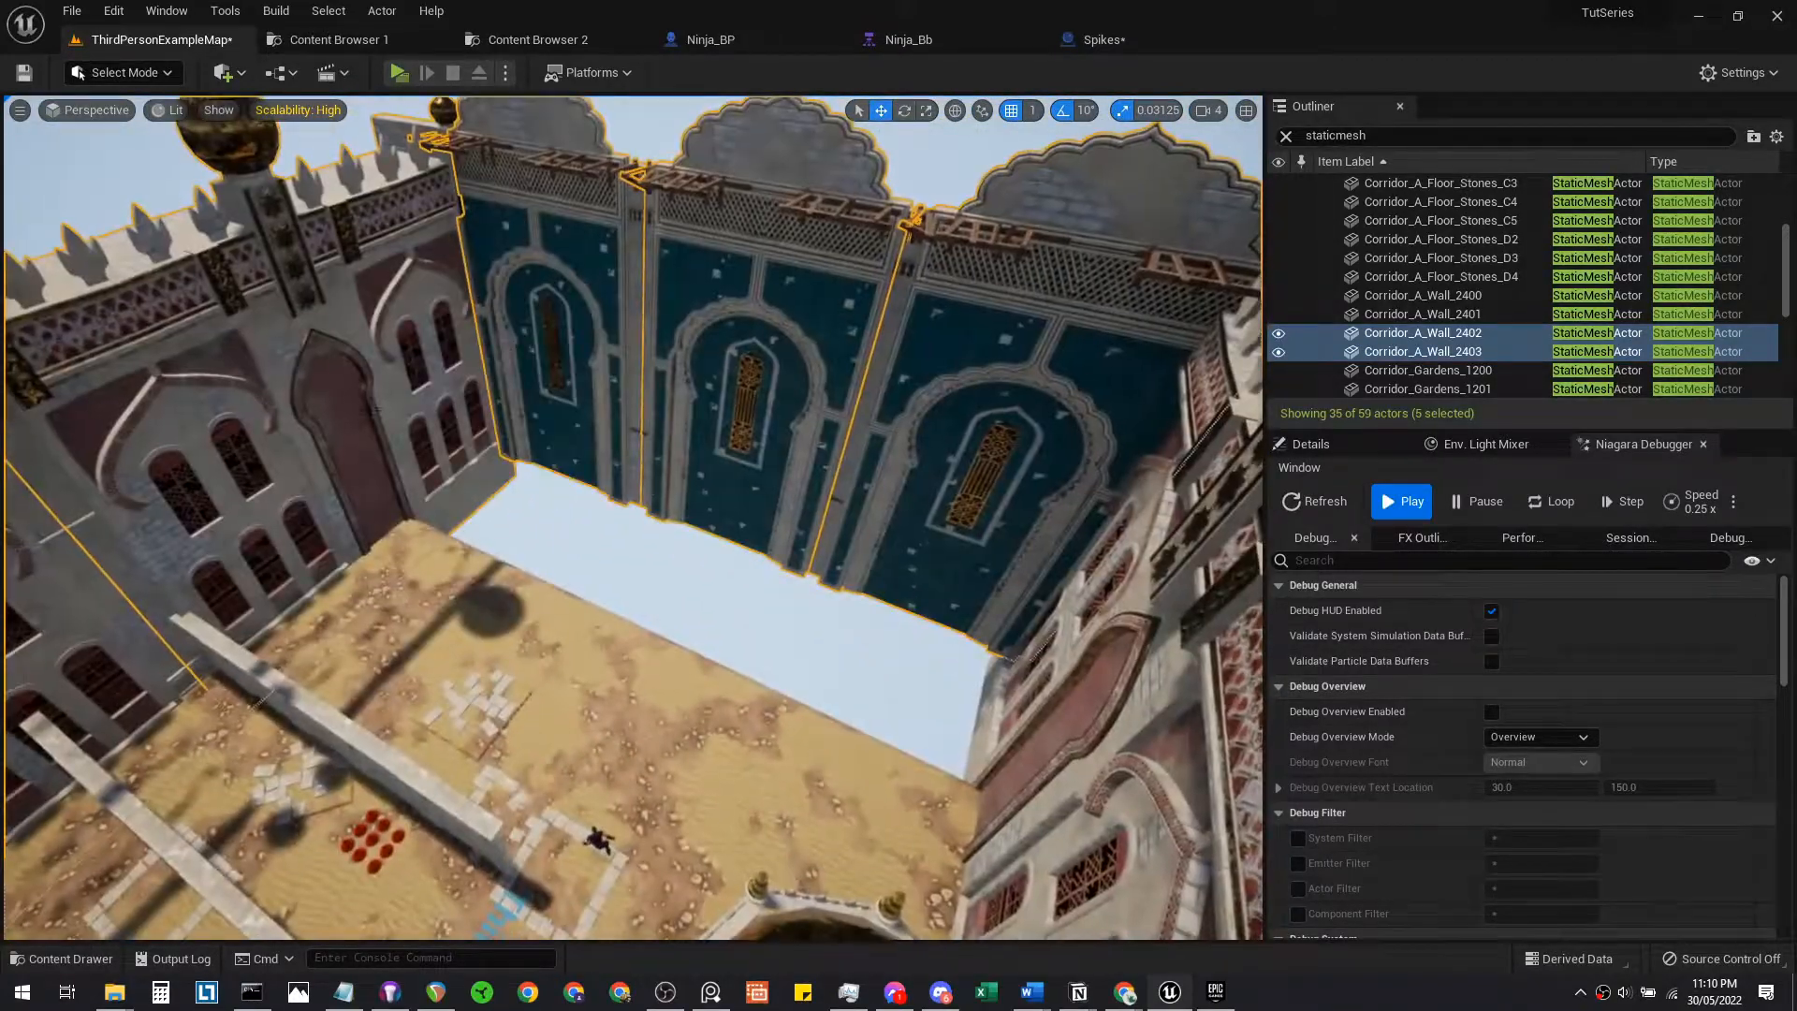
Move the three copied teal garden walls inward to close the gap at the sand floor's edge
{"action": "left_click", "coordinate": [562, 412]}
{"action": "left_click", "coordinate": [726, 468], "text": "ctrl"}
{"action": "left_click", "coordinate": [901, 562], "text": "ctrl"}
{"action": "right_click_drag", "start_coordinate": [901, 562], "coordinate": [901, 562]}
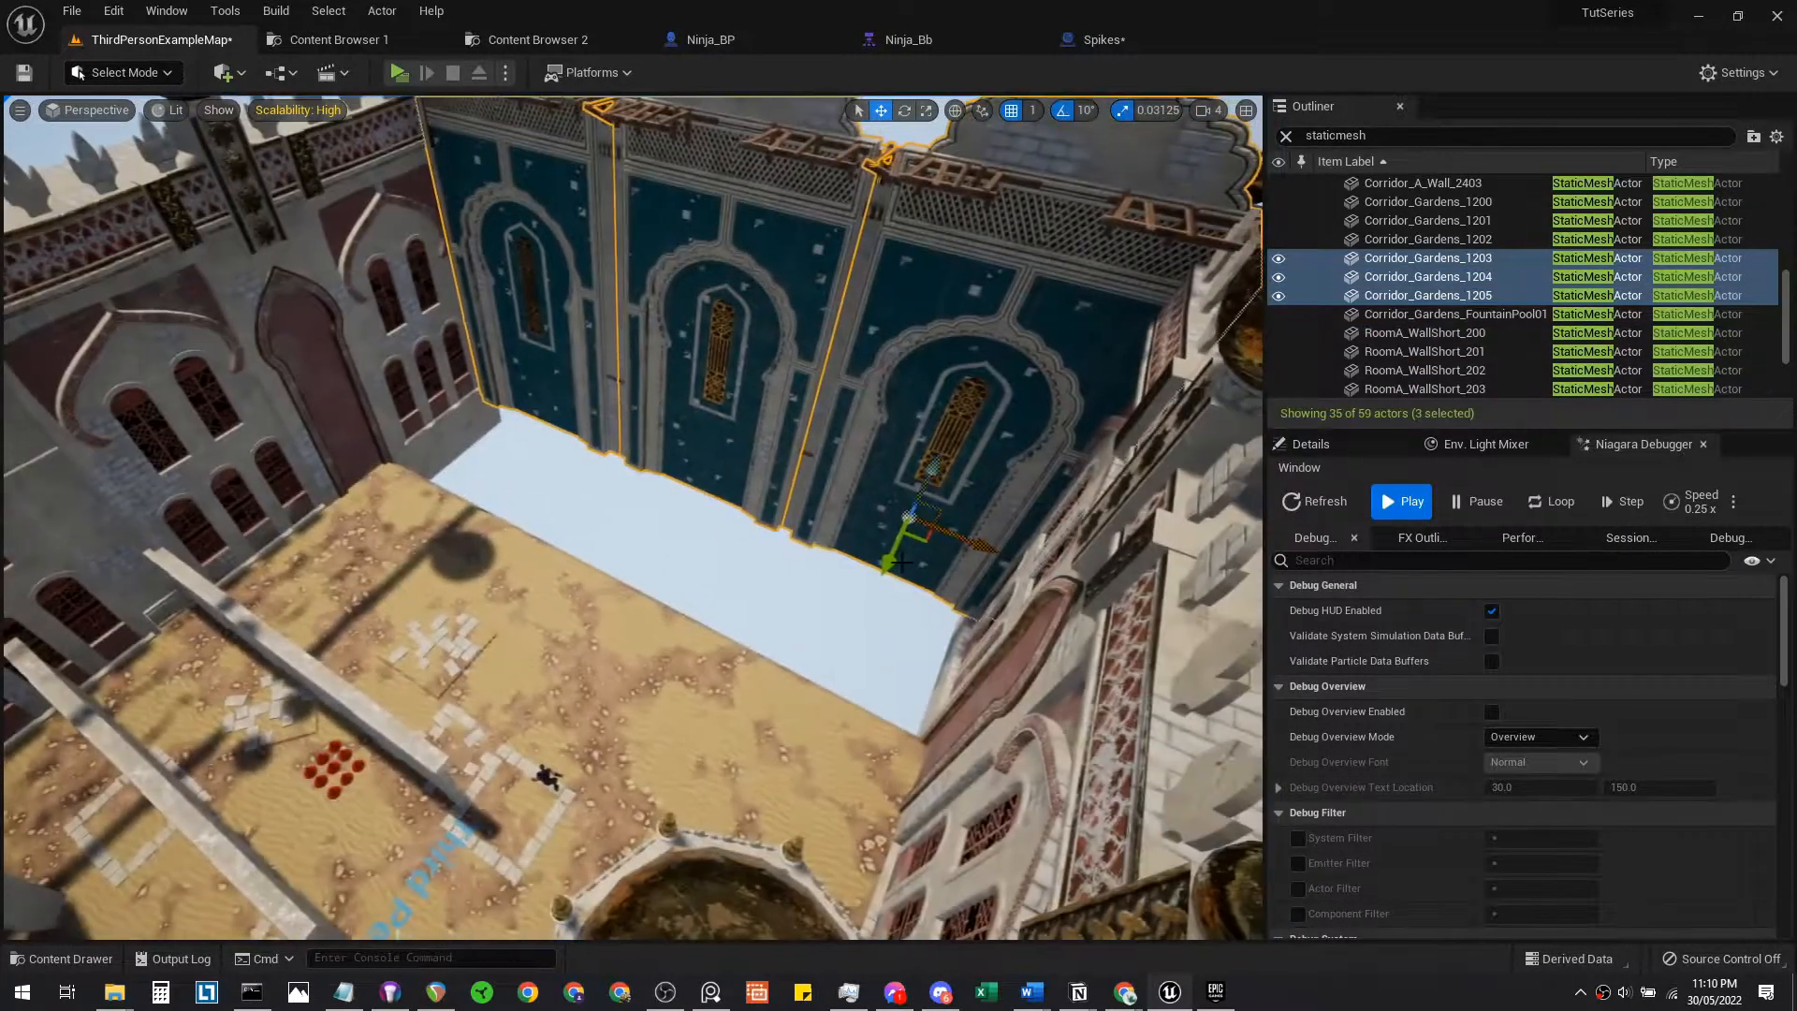
{"action": "right_click_drag", "start_coordinate": [766, 684], "coordinate": [766, 684]}
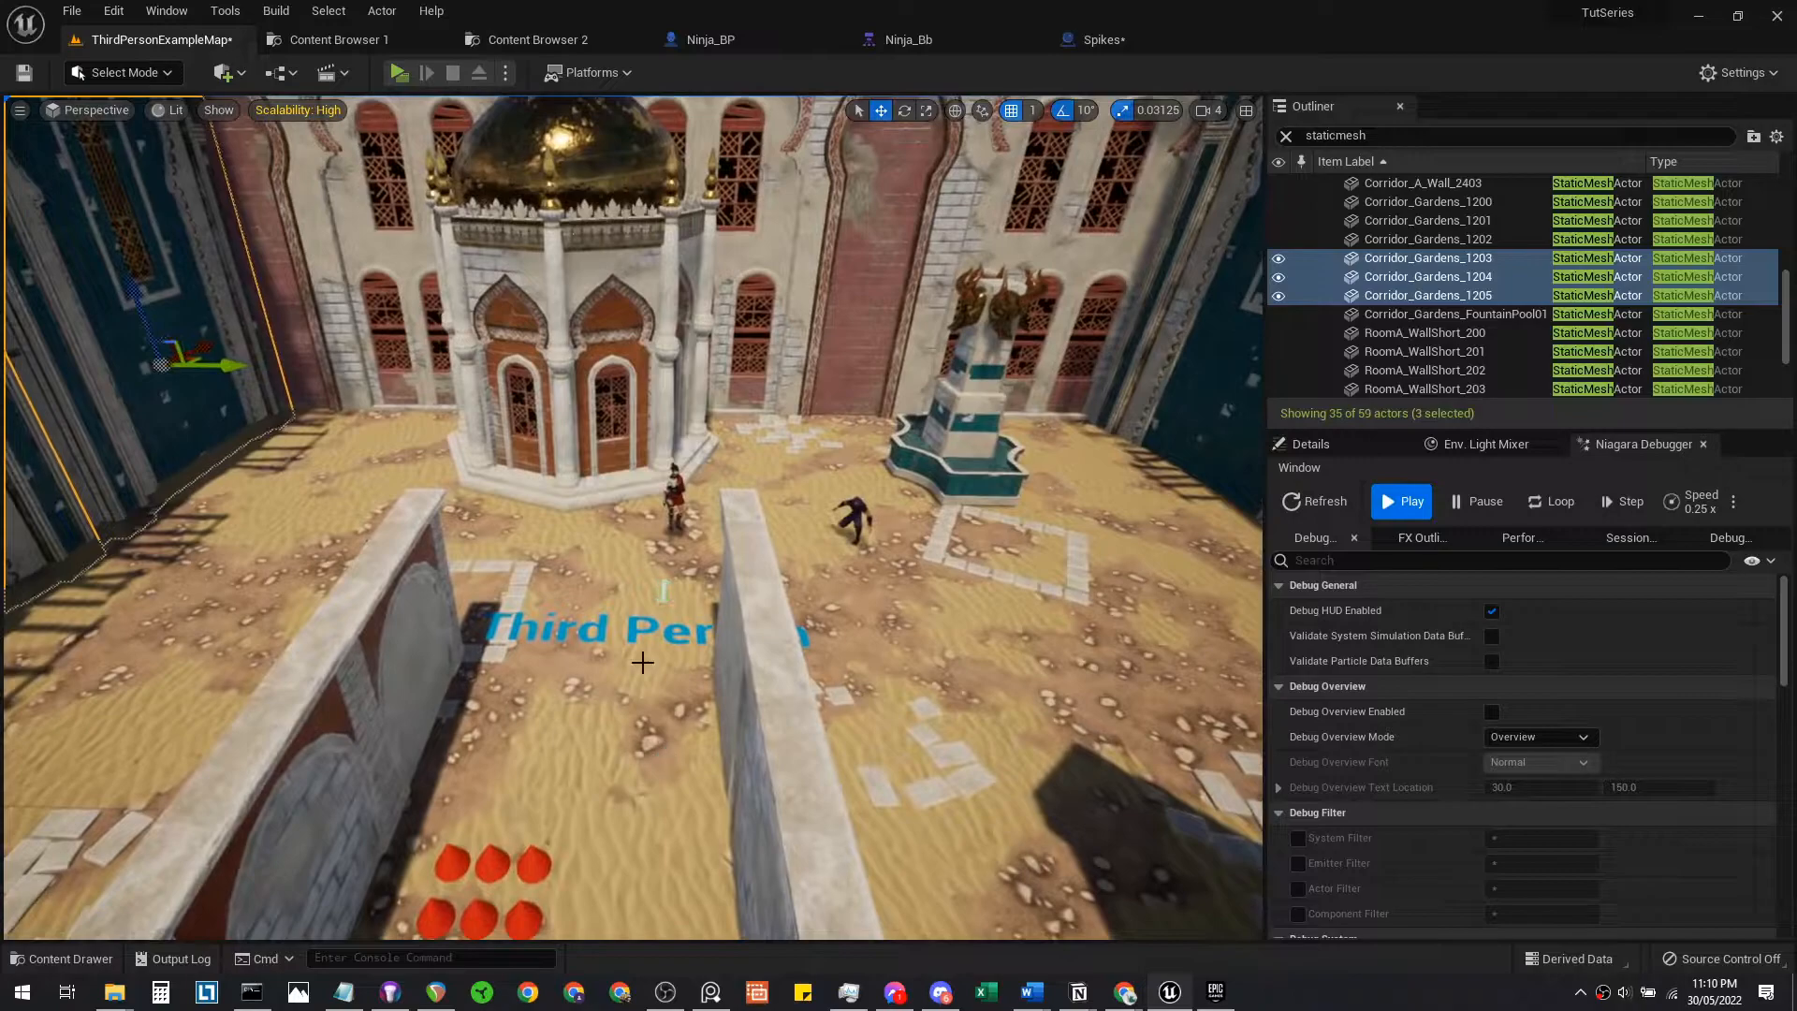
Delete the blue "Third Person" text from the sand floor
{"action": "left_click", "coordinate": [664, 623]}
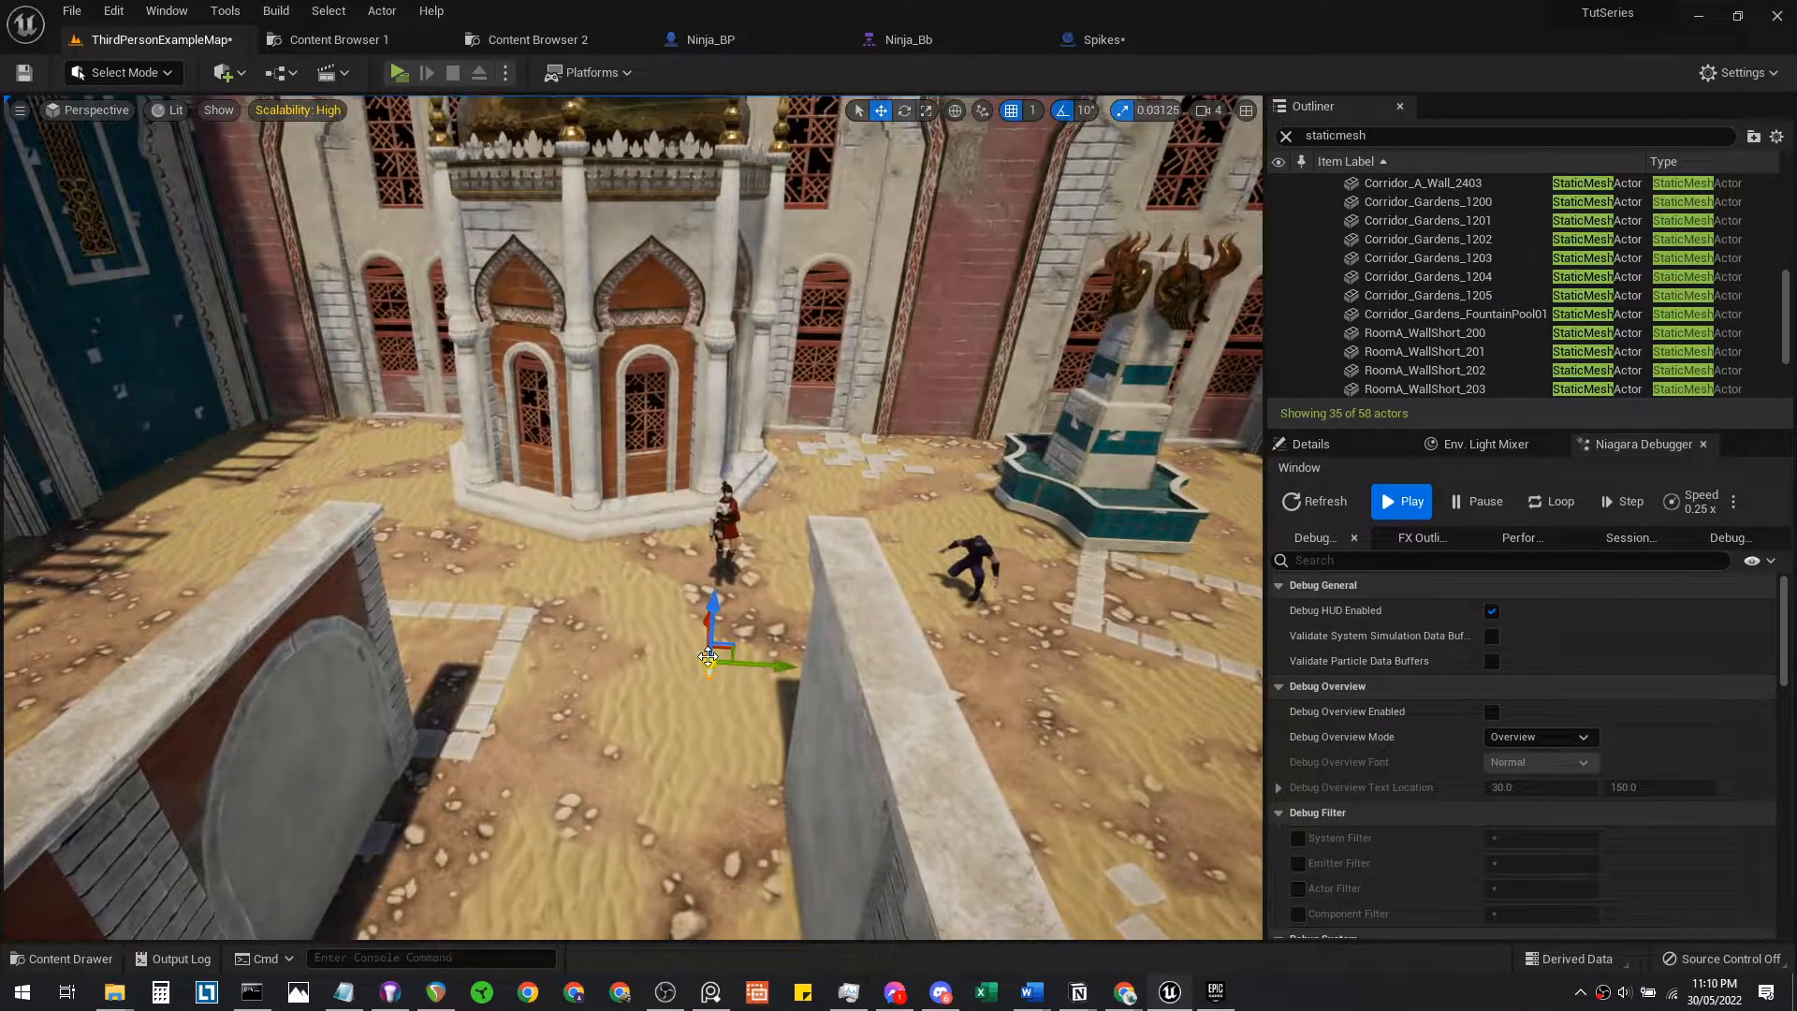
{"action": "right_click_drag", "start_coordinate": [709, 656], "coordinate": [753, 607]}
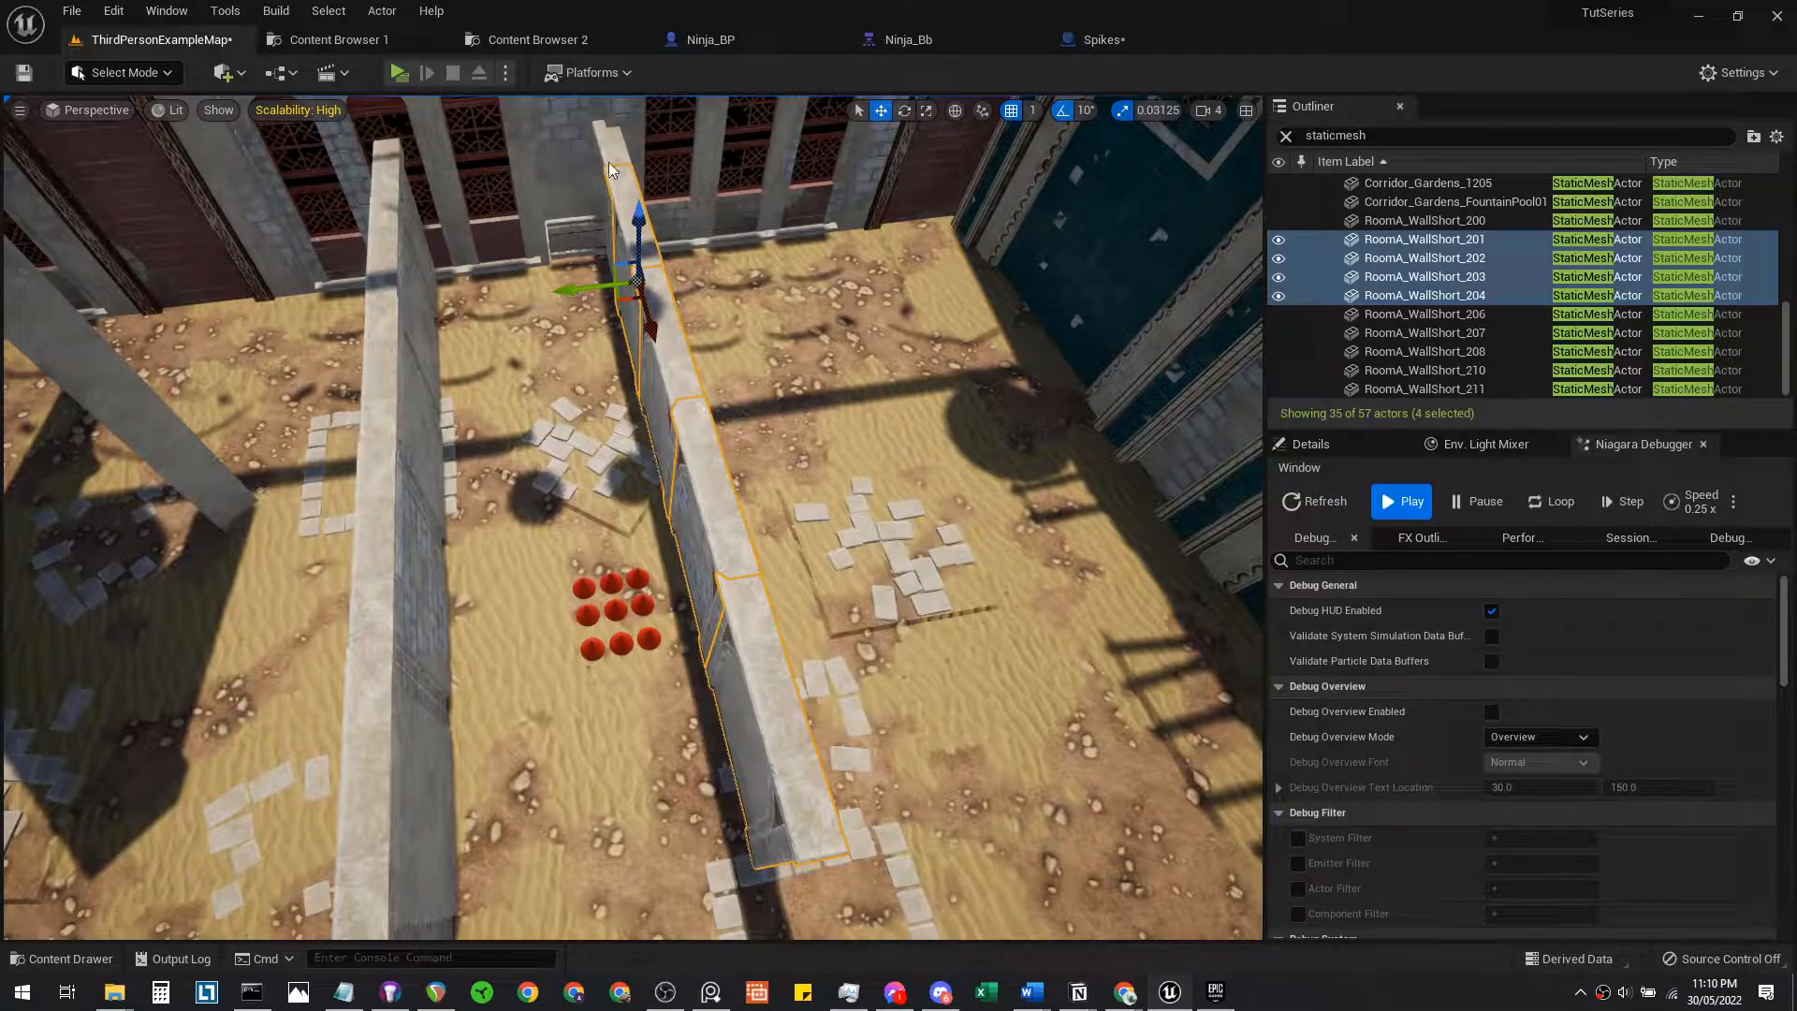
Shift the row of low RoomA_WallShort walls away from the spikes and delete the end section of each low wall row
{"action": "left_click_drag", "start_coordinate": [581, 206], "coordinate": [644, 208]}
{"action": "right_click_drag", "start_coordinate": [442, 371], "coordinate": [442, 371]}
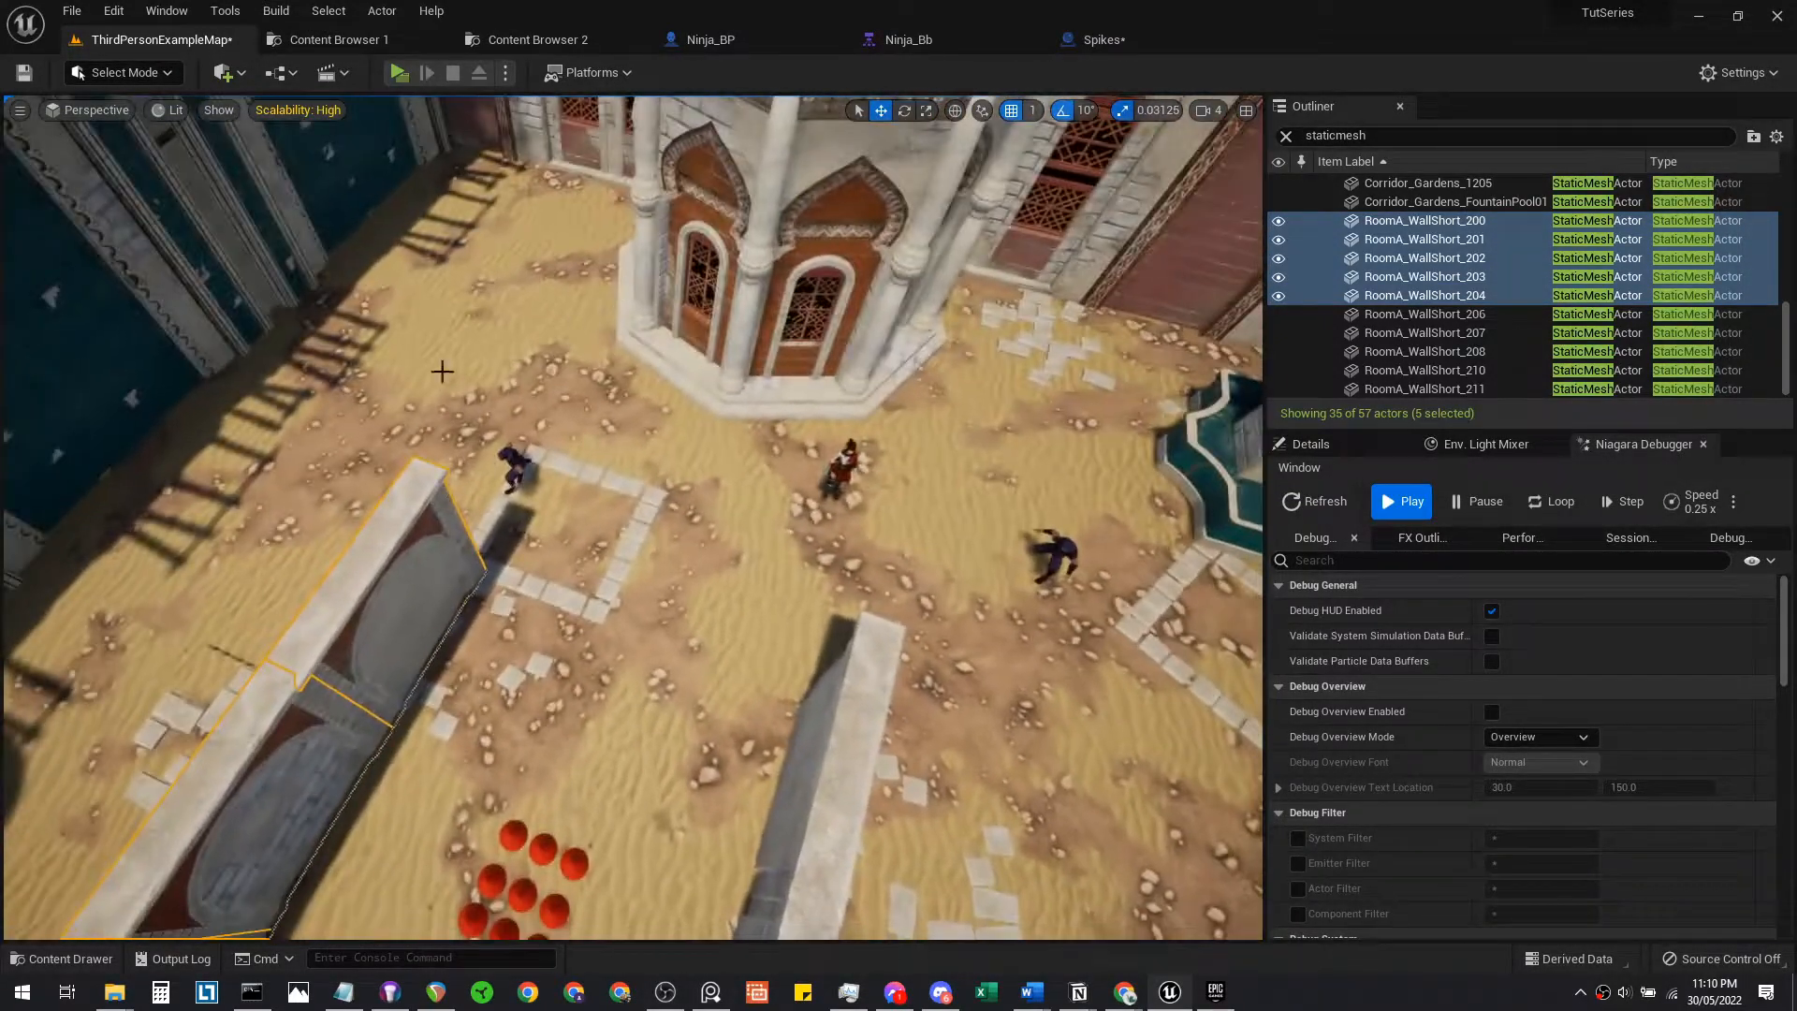
{"action": "left_click", "coordinate": [421, 580]}
{"action": "key", "text": "Delete"}
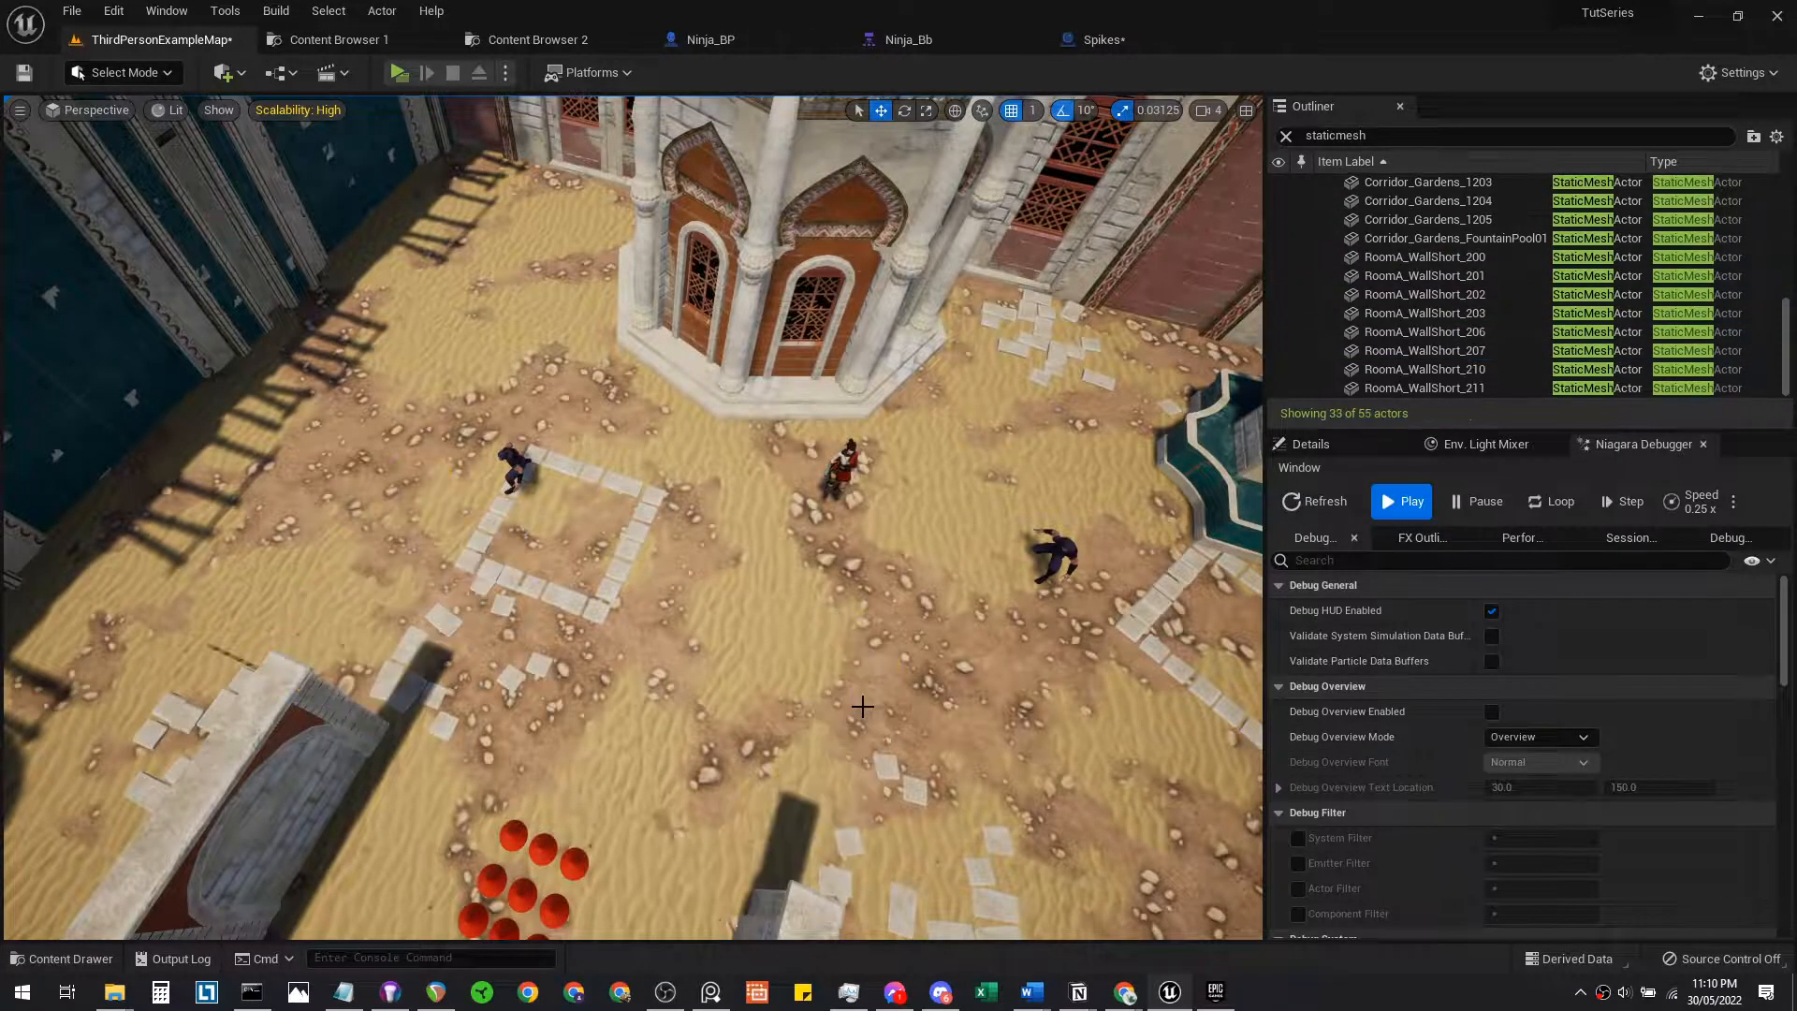
Move the Corridor_Gardens_FountainPool01 fountain across the sand to stand beyond the end of the low-walled passage
{"action": "left_click", "coordinate": [815, 281]}
{"action": "right_click_drag", "start_coordinate": [814, 280], "coordinate": [871, 266]}
{"action": "left_click", "coordinate": [1208, 534]}
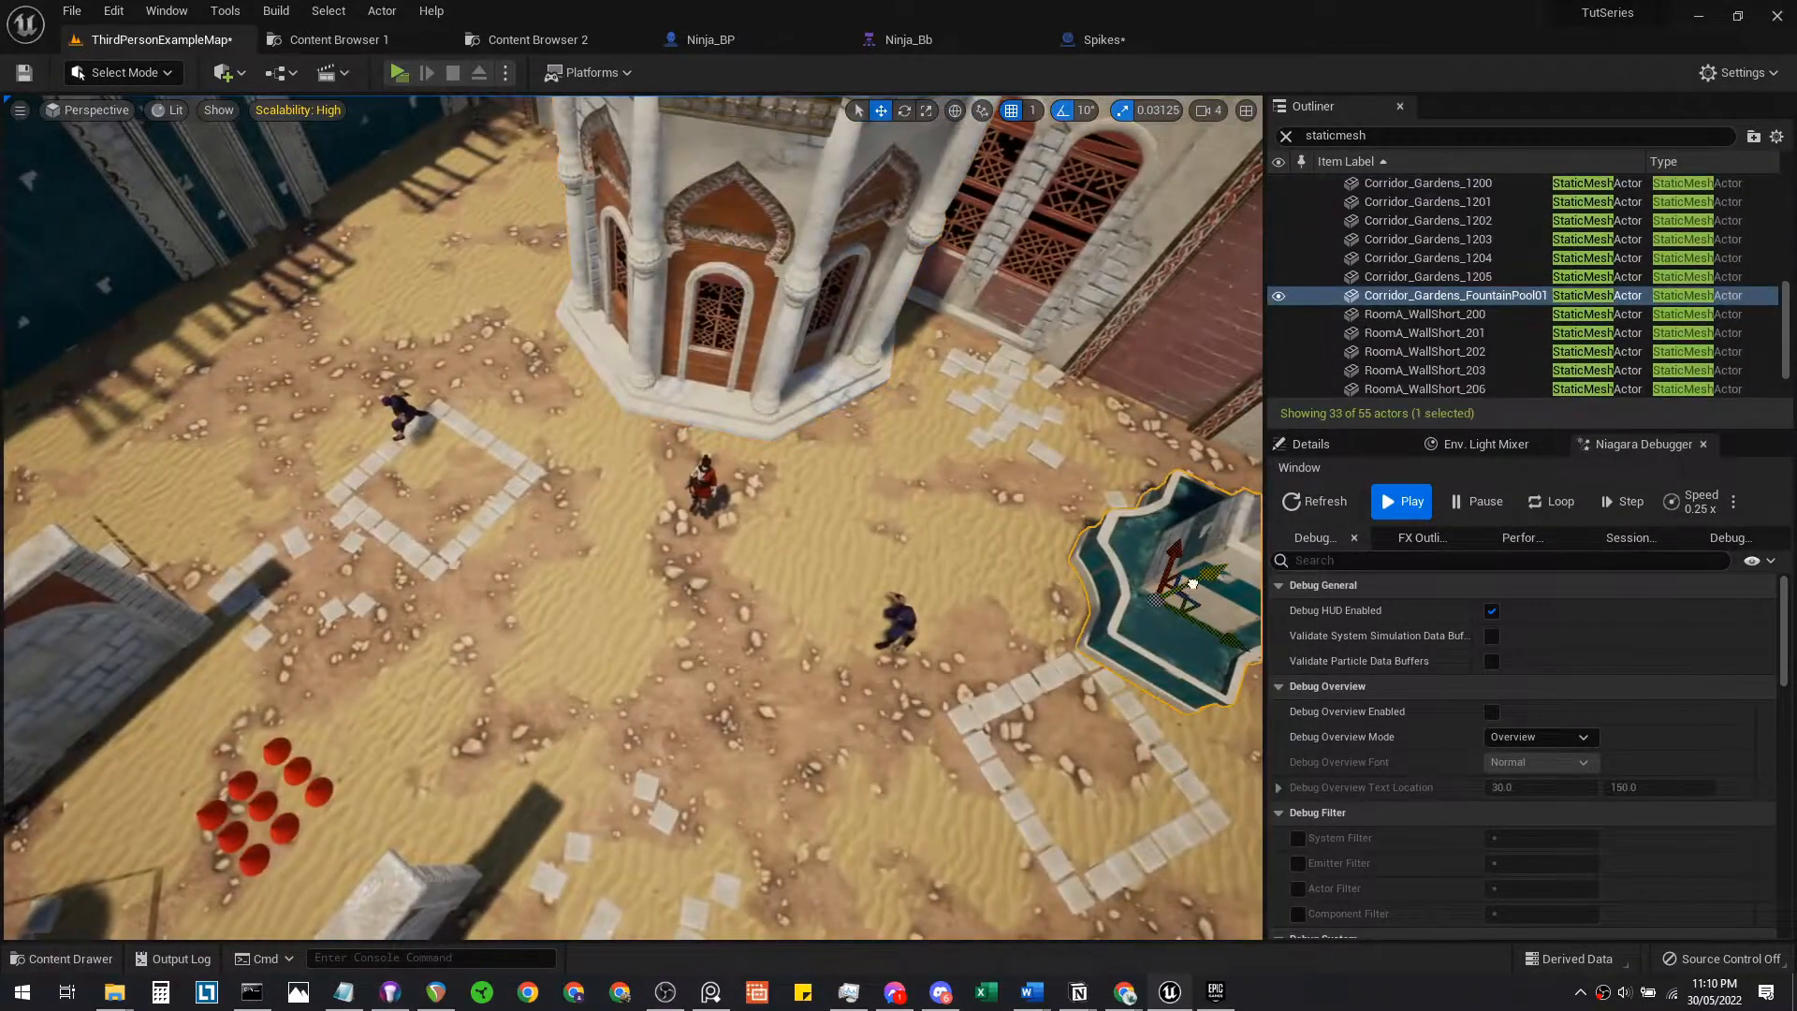
{"action": "right_click_drag", "start_coordinate": [1208, 533], "coordinate": [1160, 599]}
{"action": "left_click_drag", "start_coordinate": [1120, 594], "coordinate": [365, 548]}
{"action": "right_click_drag", "start_coordinate": [365, 547], "coordinate": [262, 524]}
{"action": "right_click_drag", "start_coordinate": [580, 468], "coordinate": [702, 468]}
Move the domed Coirridor_A_Shrine03 shrine toward the teal garden walls, away from the fountain
{"action": "left_click", "coordinate": [740, 234]}
{"action": "right_click_drag", "start_coordinate": [740, 234], "coordinate": [945, 244]}
{"action": "right_click_drag", "start_coordinate": [823, 571], "coordinate": [622, 481]}
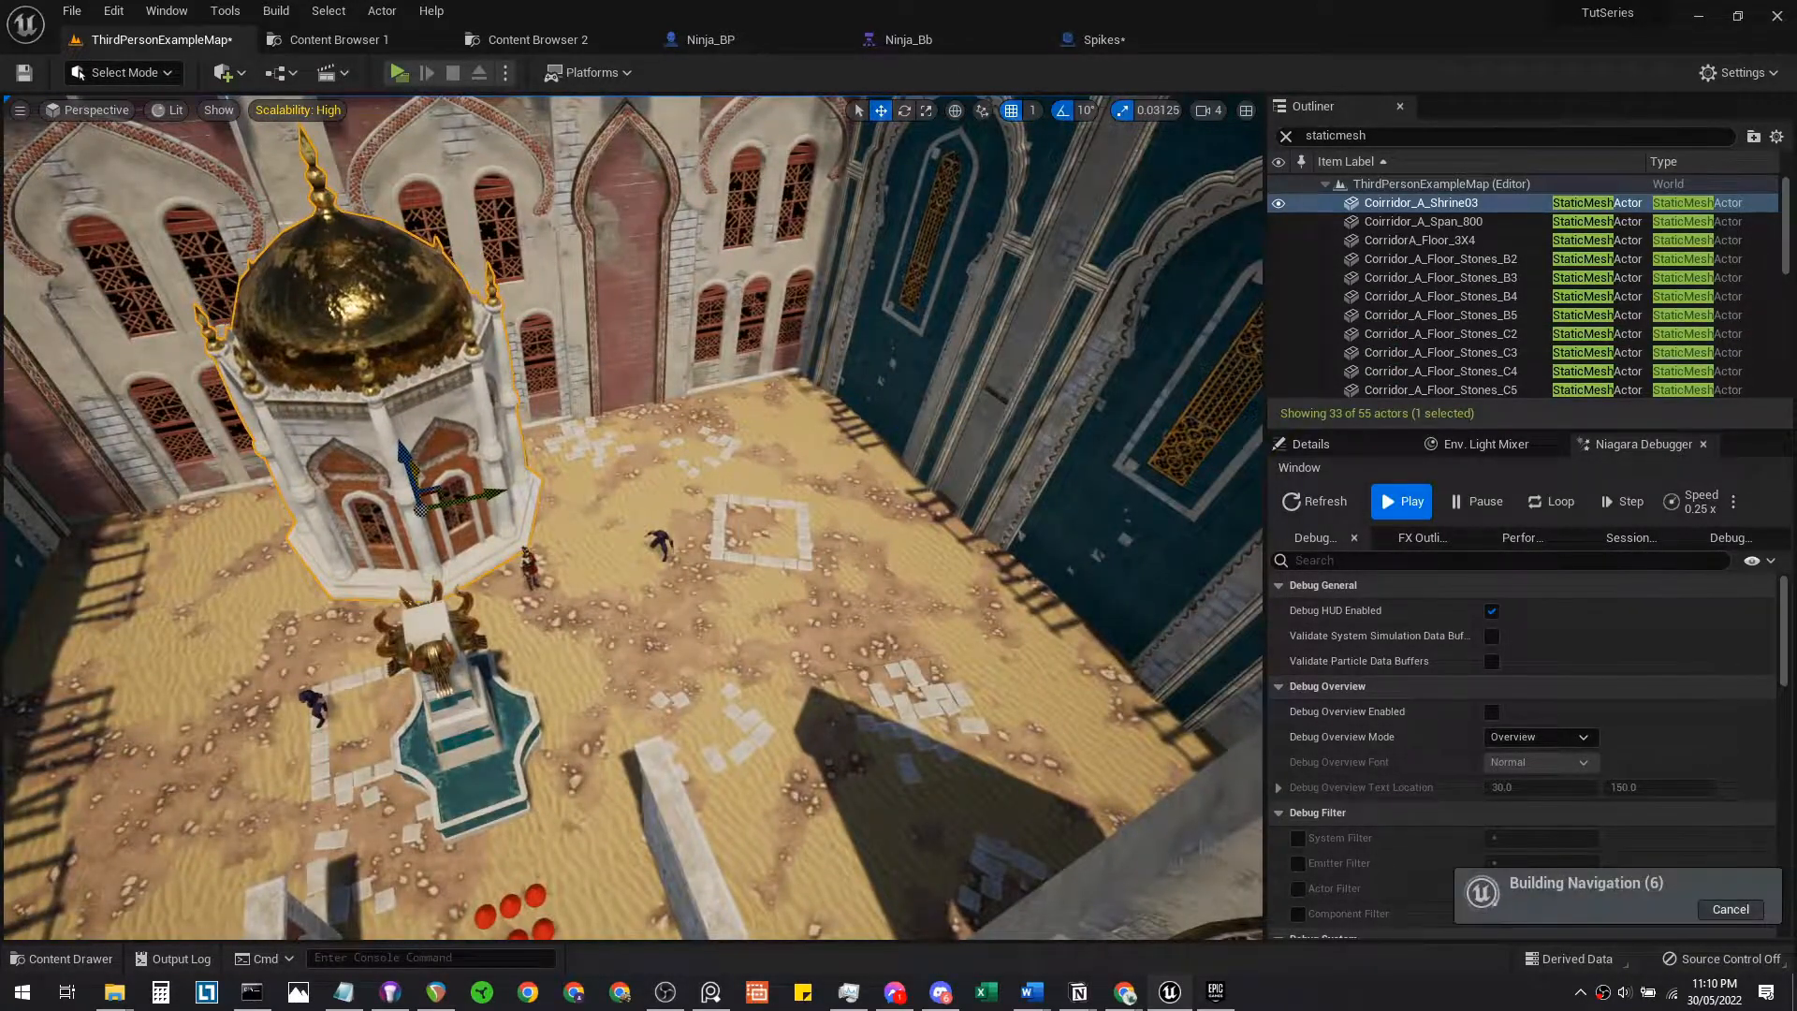
{"action": "left_click_drag", "start_coordinate": [413, 471], "coordinate": [812, 478]}
{"action": "mouse_move", "coordinate": [596, 579]}
{"action": "left_mouse_down"}
{"action": "mouse_move", "coordinate": [563, 607]}
{"action": "mouse_move", "coordinate": [596, 597]}
{"action": "left_mouse_up"}
{"action": "left_click", "coordinate": [648, 541]}
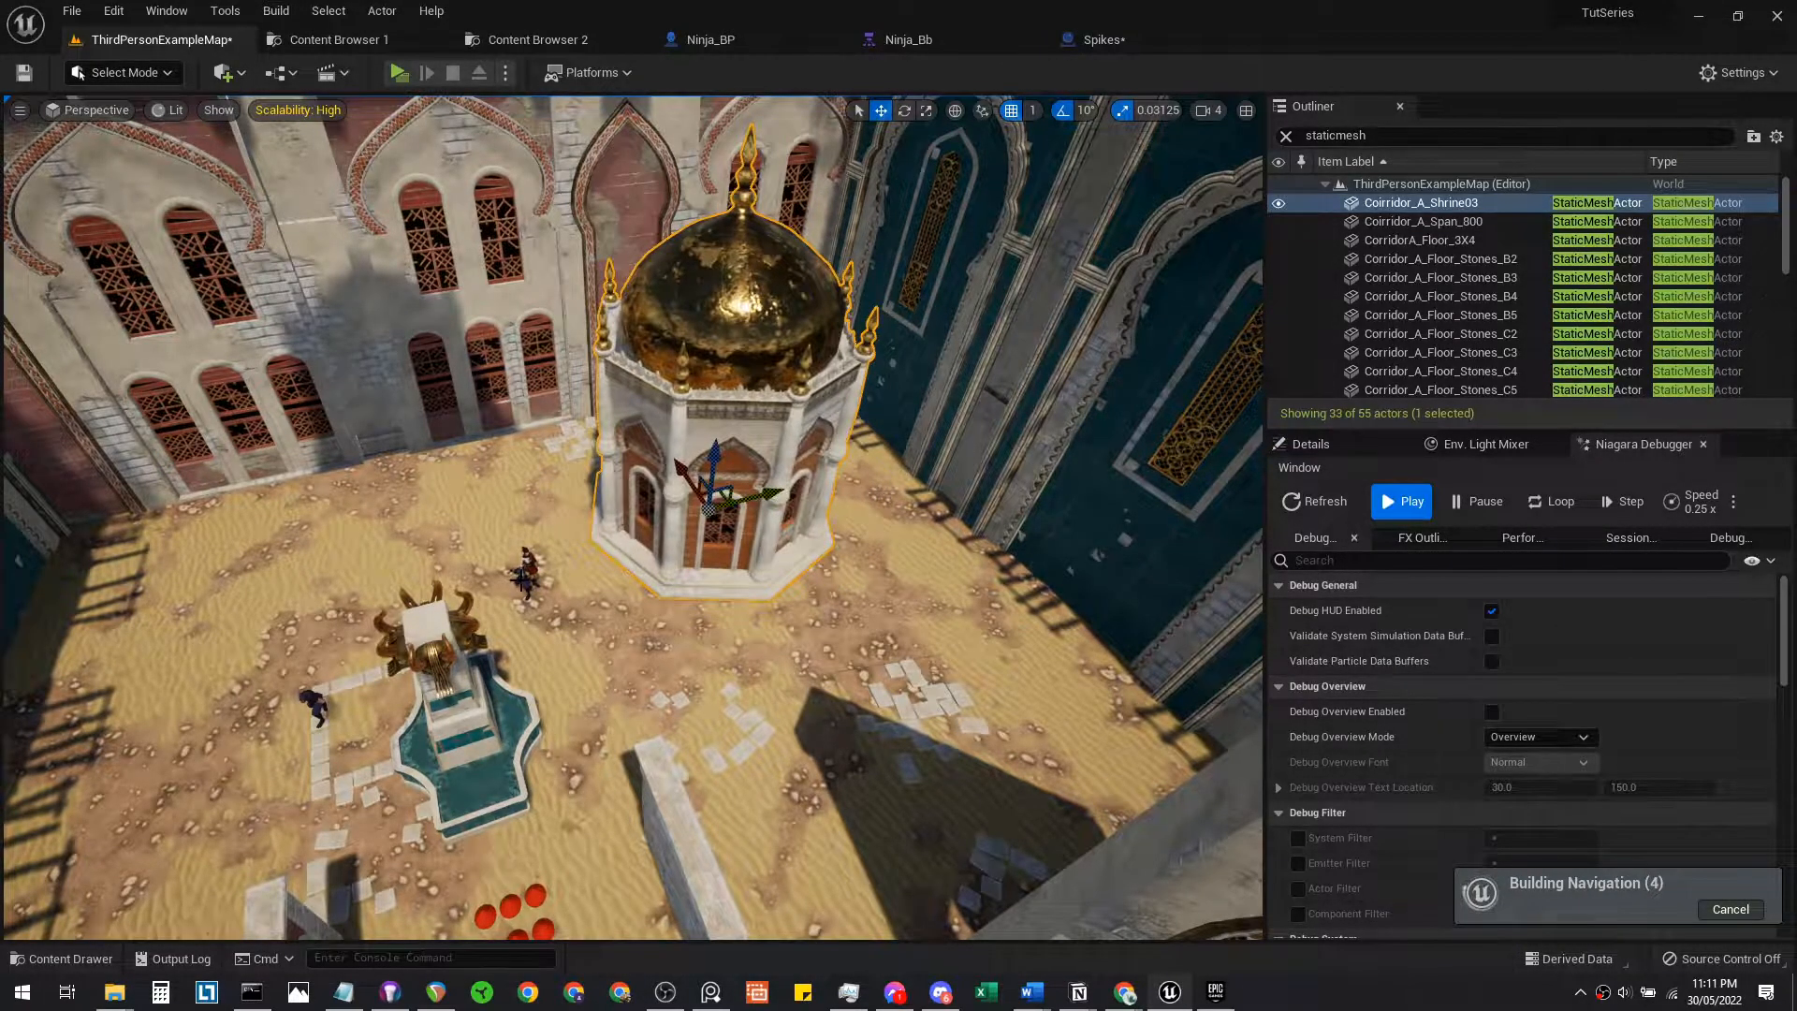
Delete the domed Coirridor_A_Shrine03 shrine from the arena
{"action": "left_click", "coordinate": [547, 586]}
{"action": "right_click_drag", "start_coordinate": [294, 600], "coordinate": [295, 600]}
{"action": "left_click", "coordinate": [492, 553]}
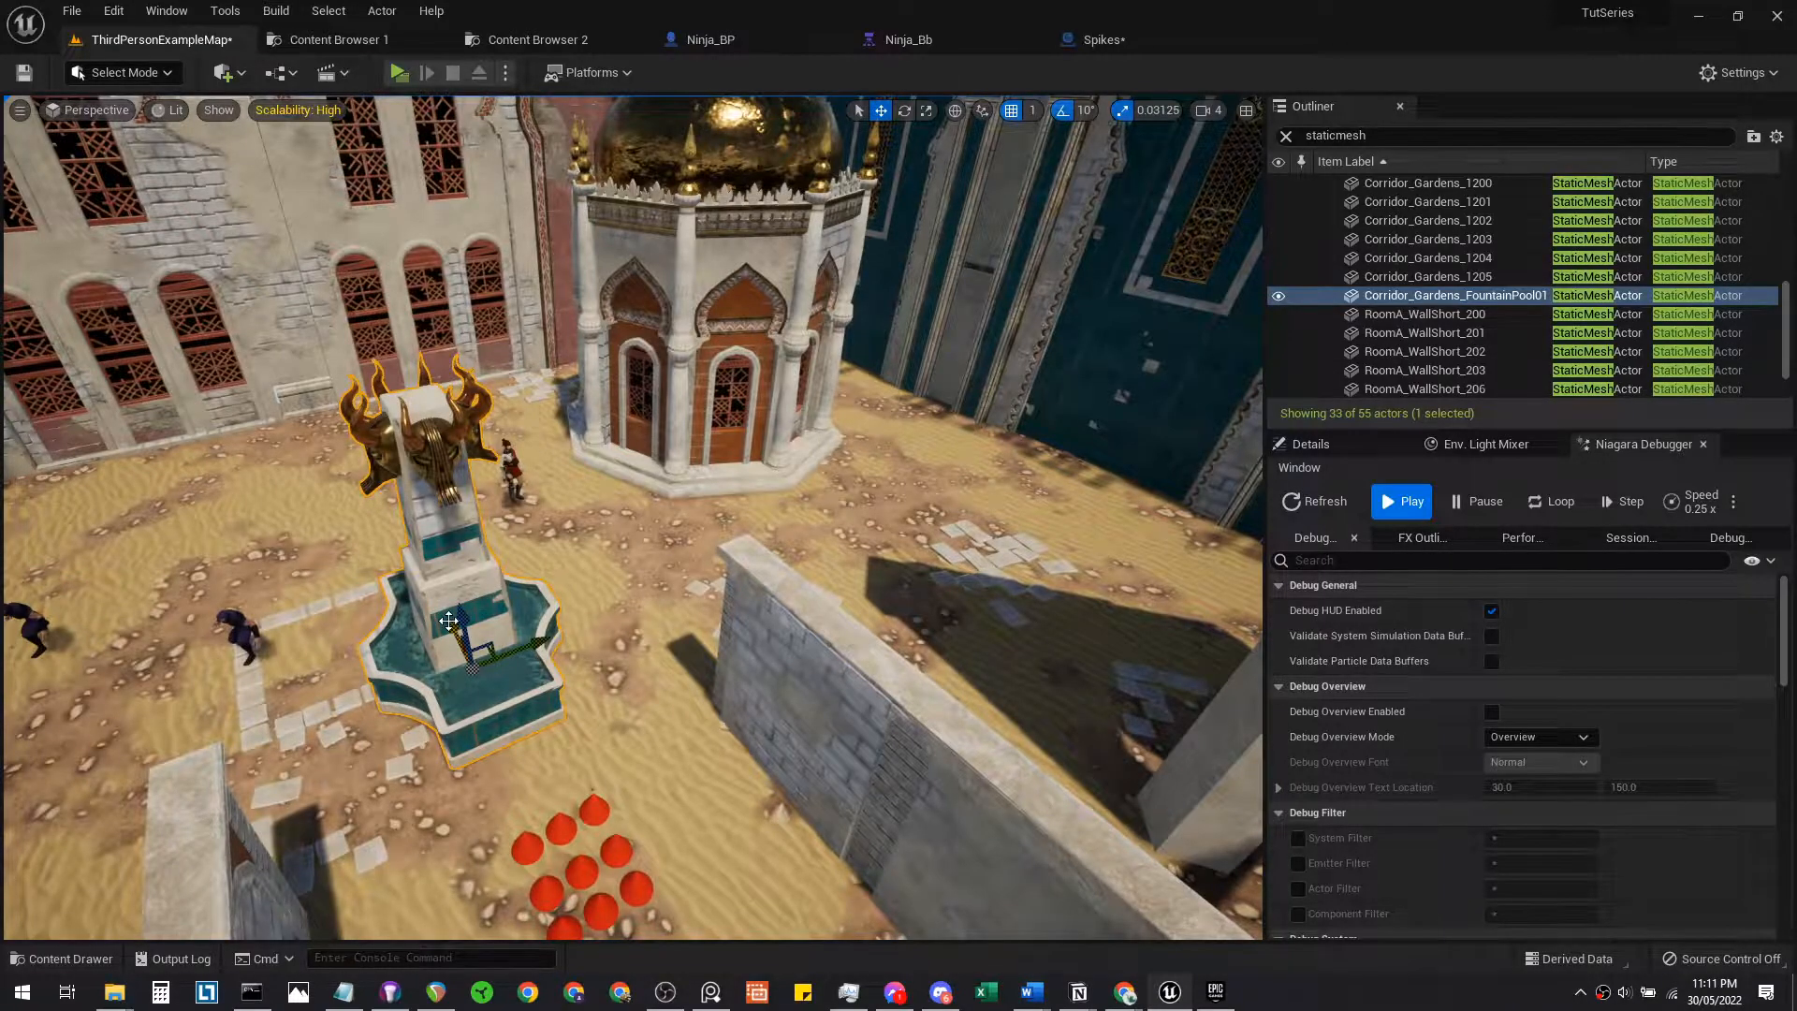
{"action": "right_click_drag", "start_coordinate": [449, 621], "coordinate": [450, 621]}
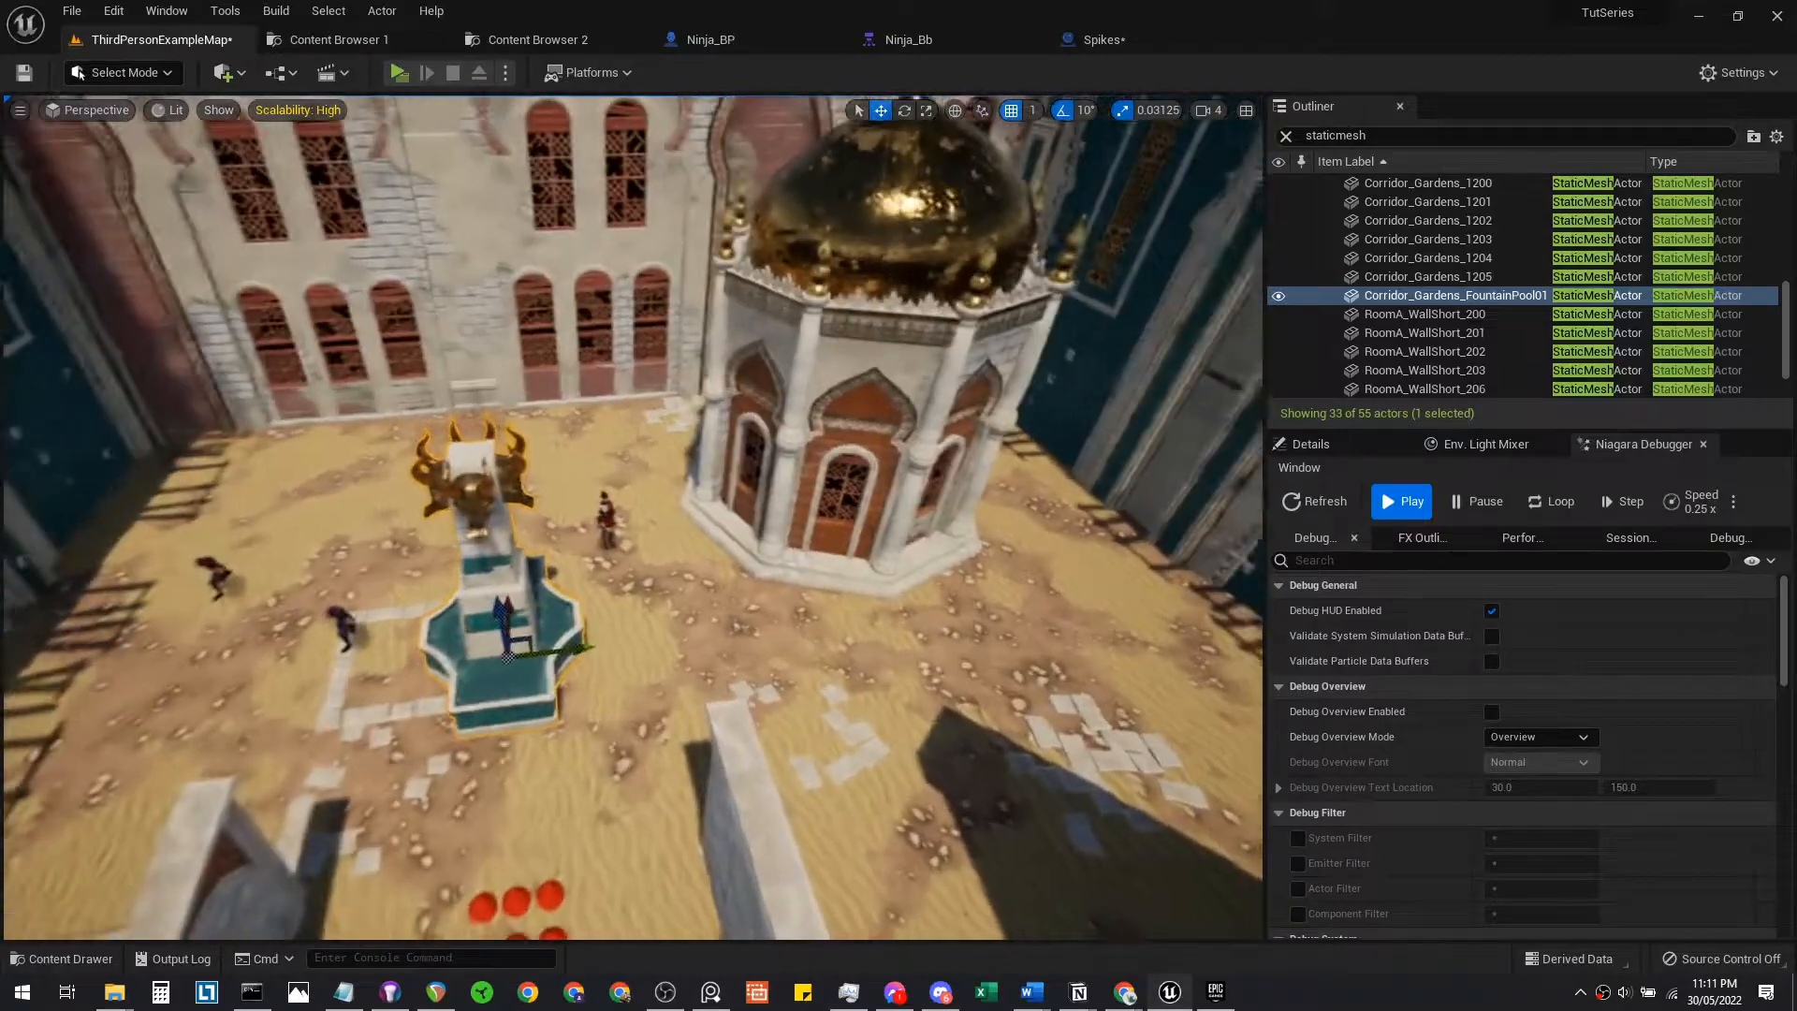
{"action": "right_click_drag", "start_coordinate": [503, 505], "coordinate": [504, 505]}
{"action": "key", "text": "Delete"}
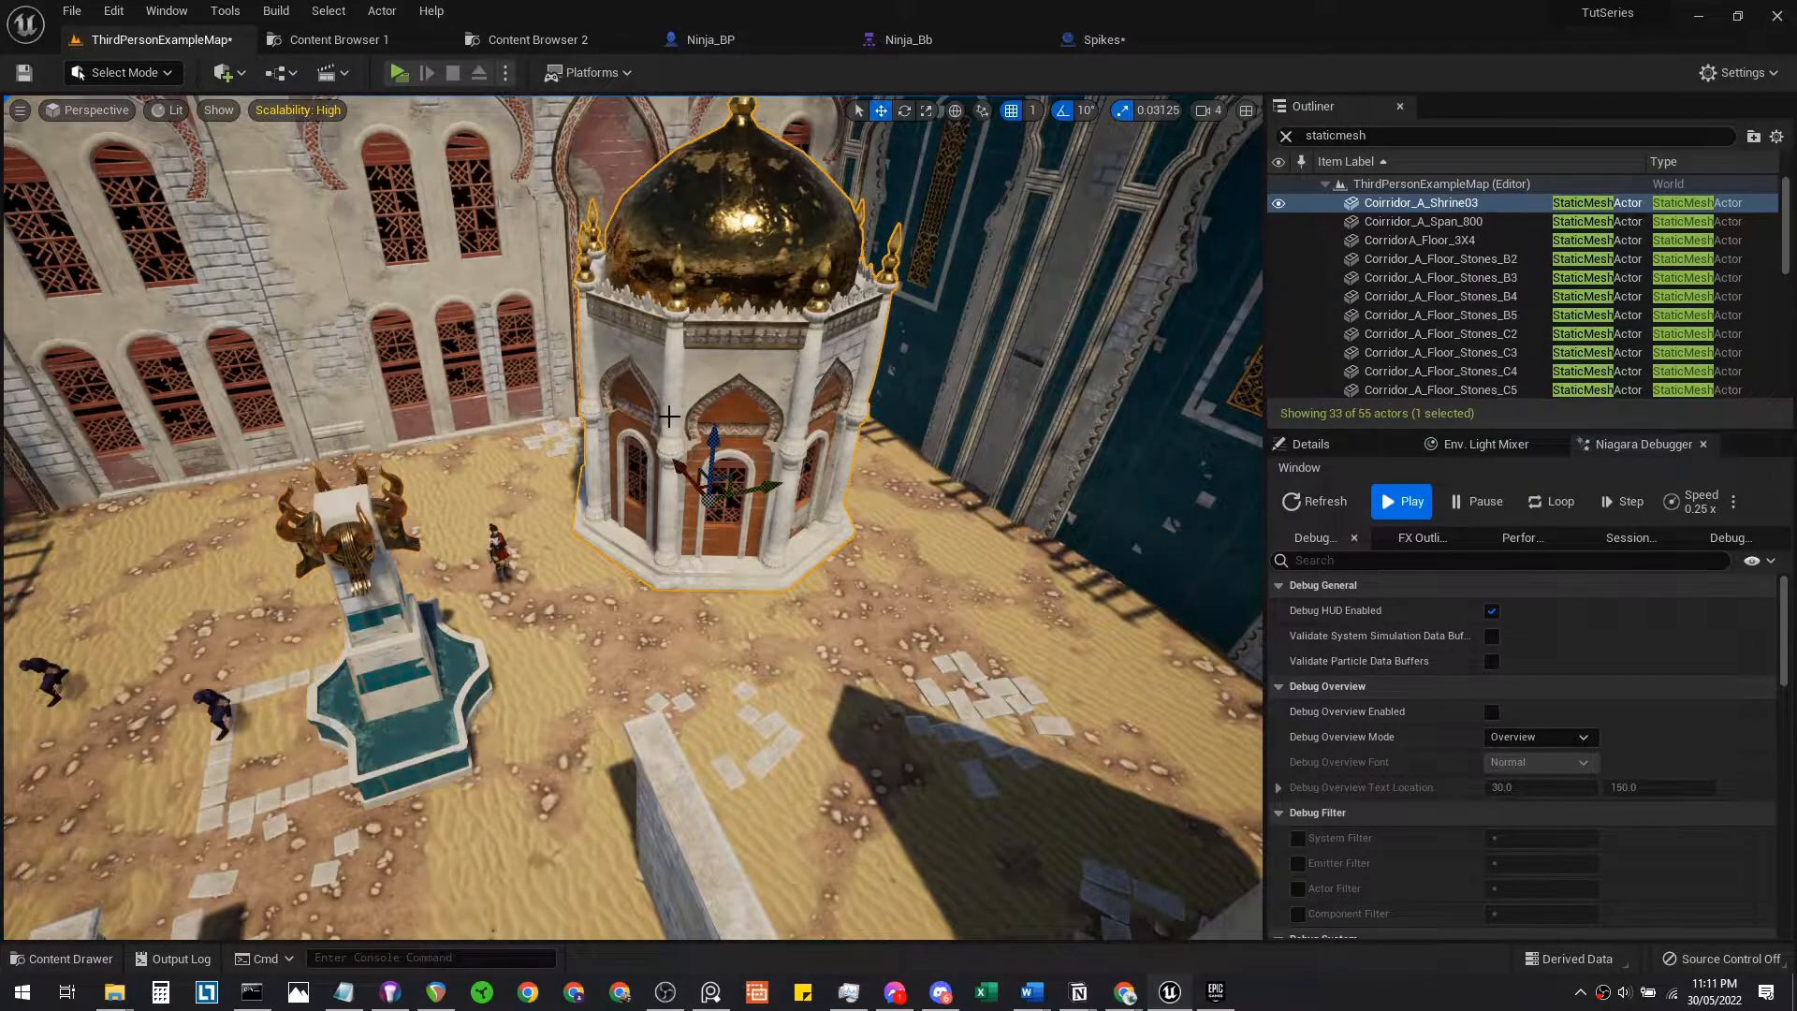
{"action": "right_click_drag", "start_coordinate": [660, 426], "coordinate": [660, 425]}
{"action": "left_click", "coordinate": [659, 425]}
Move the Coirridor_A_Span_800 arch to stand in front of the fountain at the end of the low-walled passage
{"action": "right_click_drag", "start_coordinate": [231, 534], "coordinate": [735, 487]}
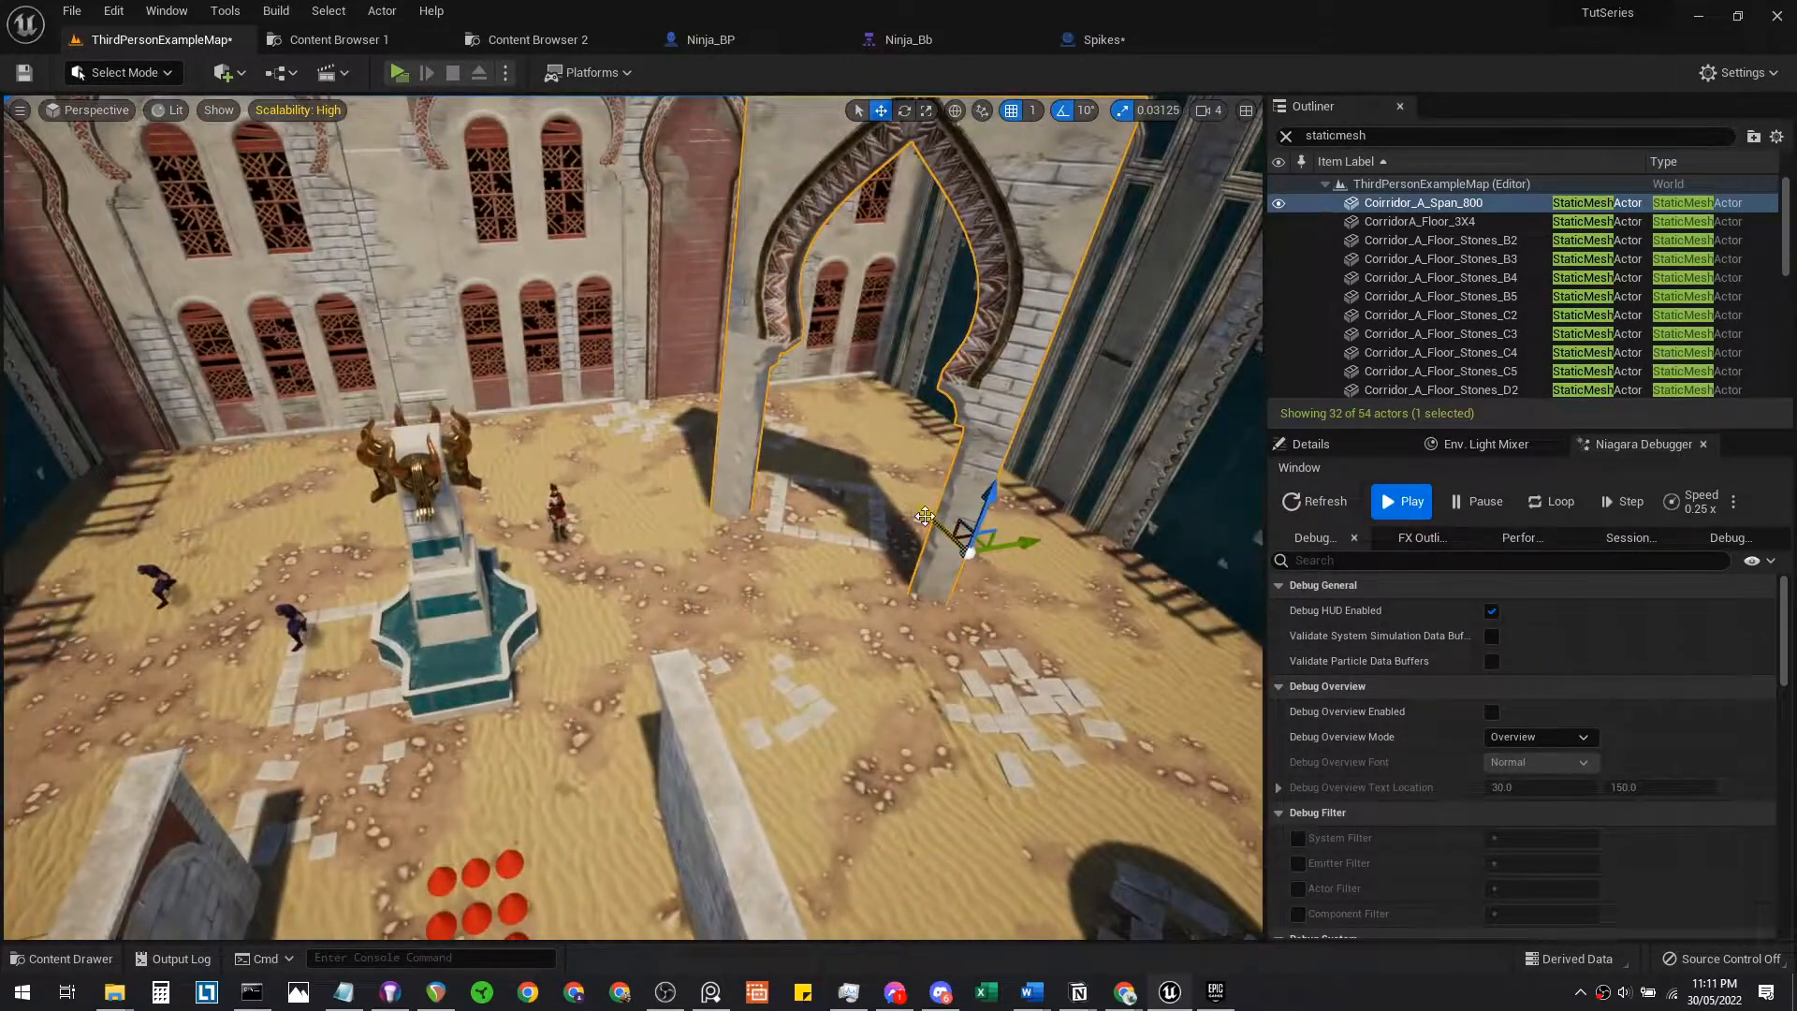
{"action": "left_click_drag", "start_coordinate": [943, 603], "coordinate": [849, 535]}
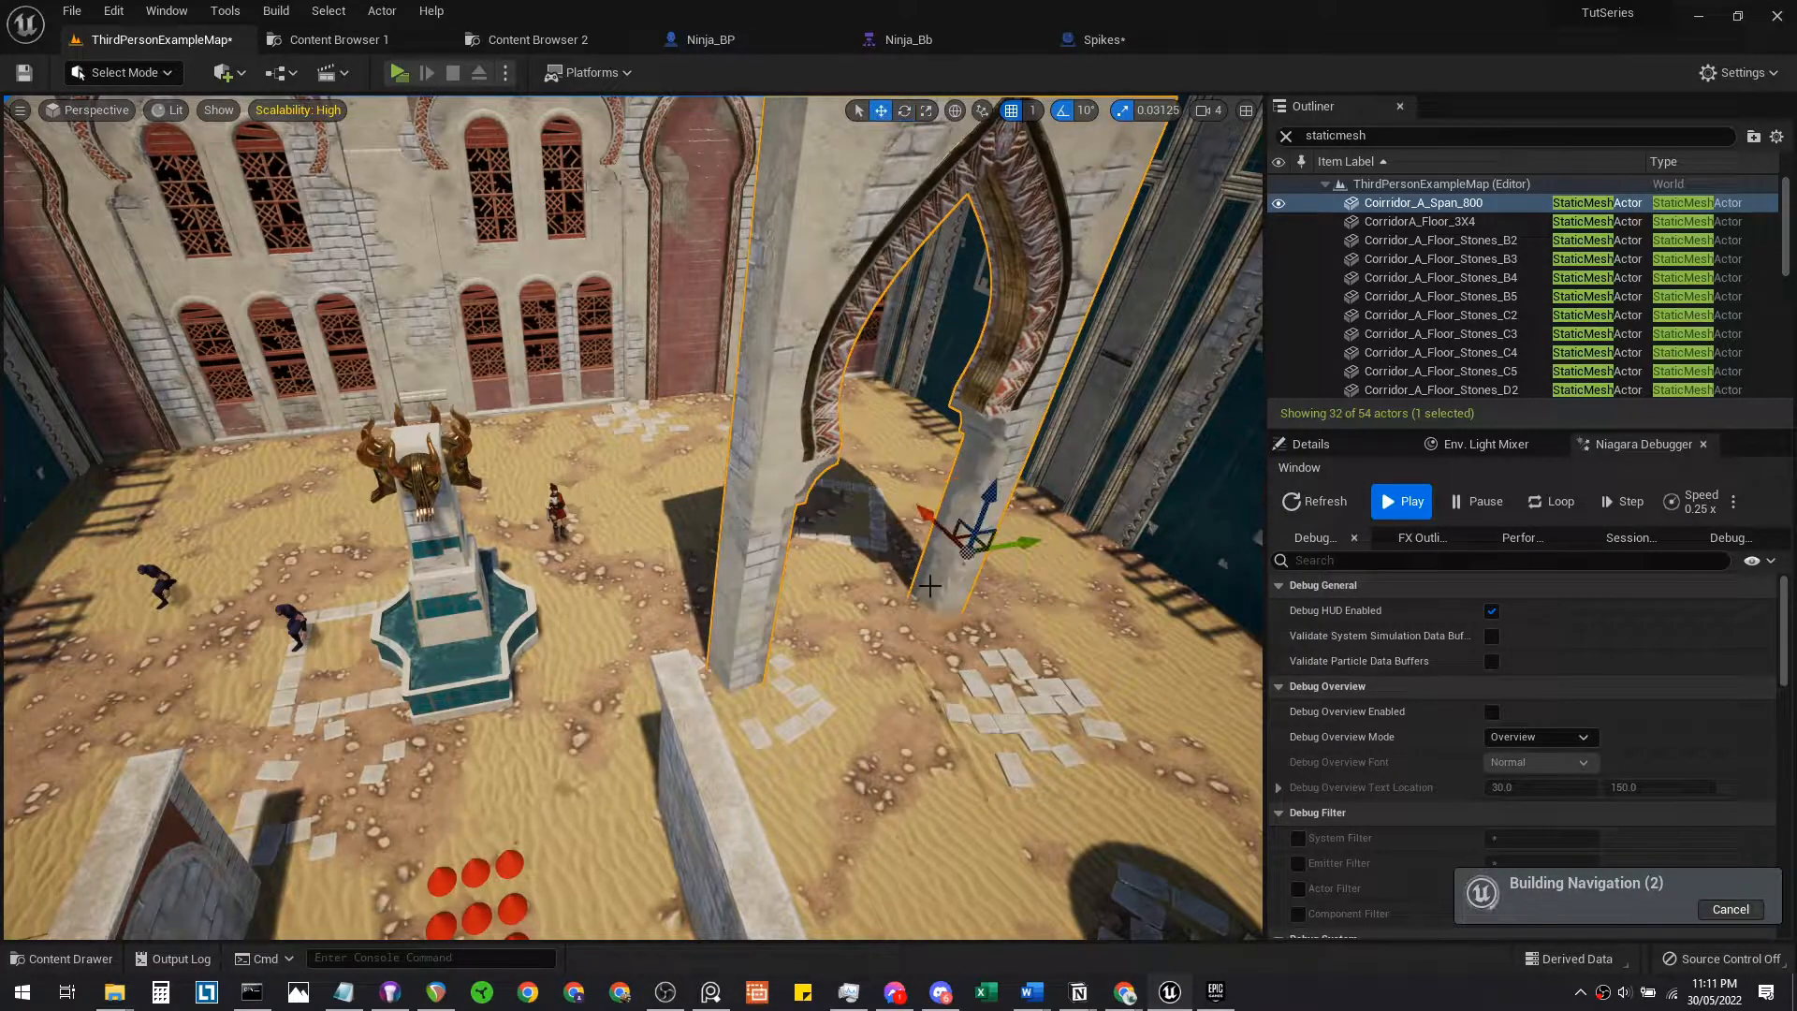
{"action": "left_click_drag", "start_coordinate": [953, 607], "coordinate": [992, 609]}
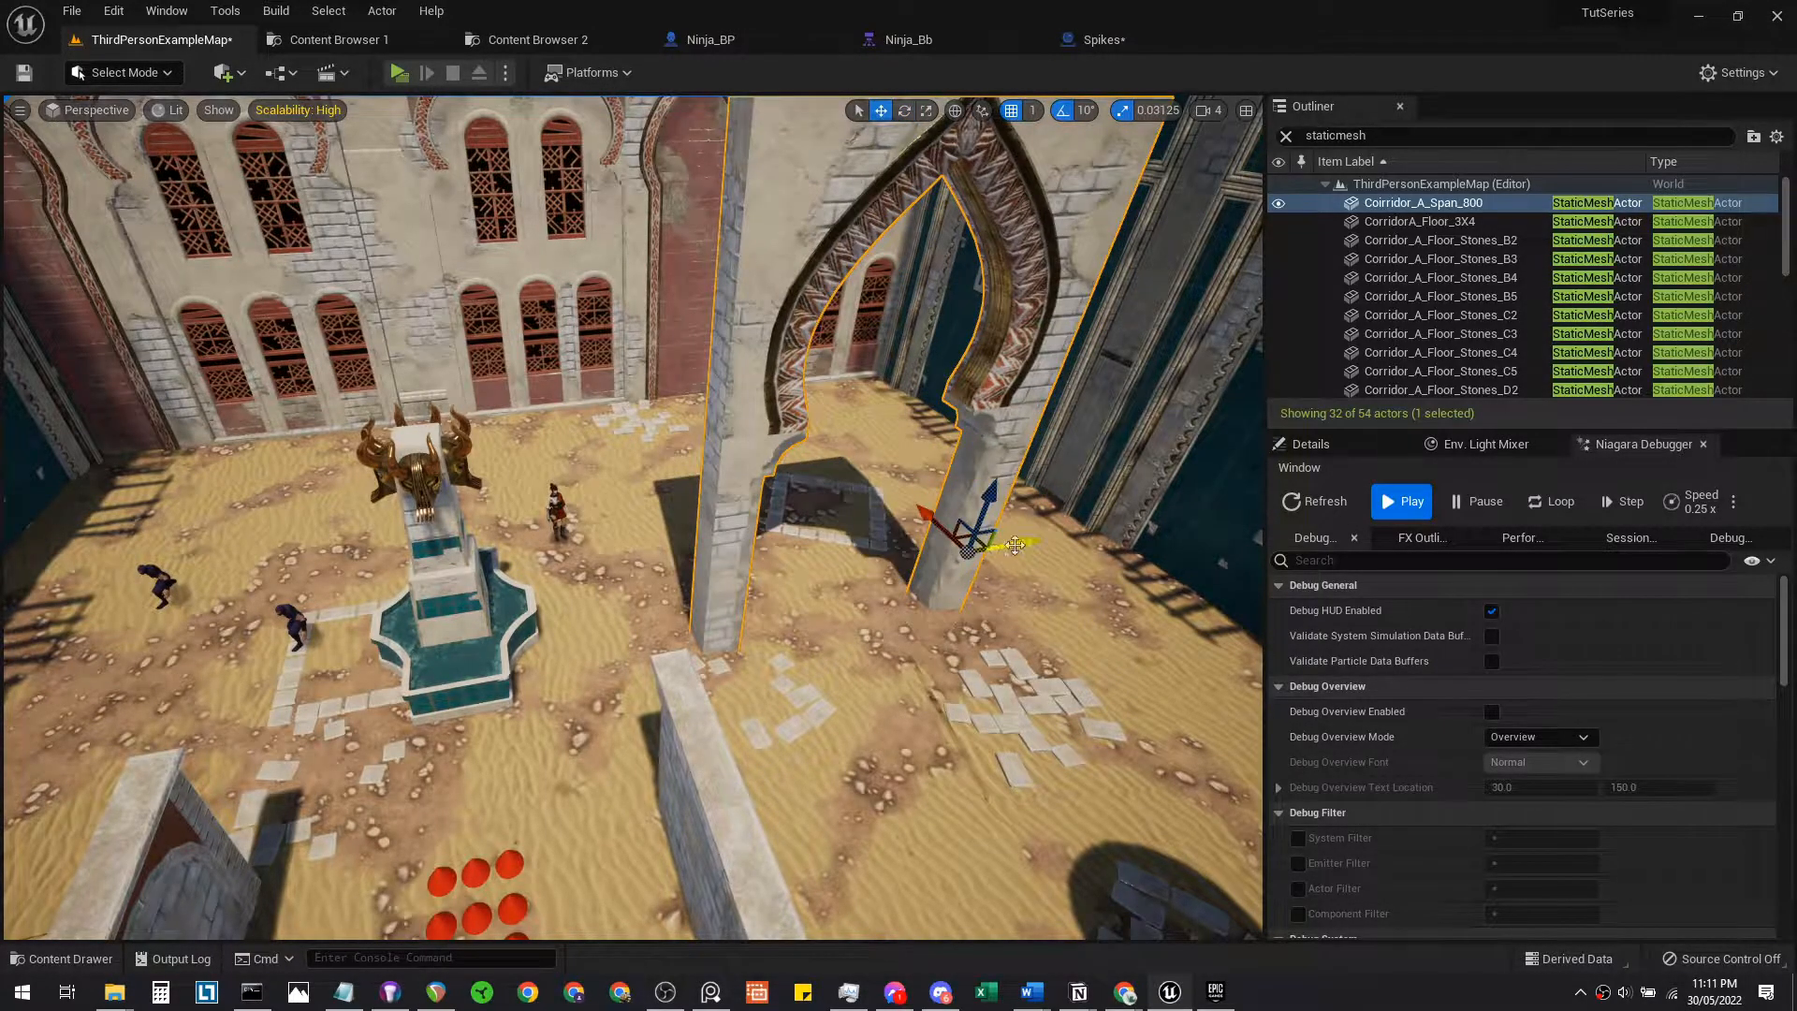
{"action": "right_click_drag", "start_coordinate": [1016, 546], "coordinate": [1015, 546]}
{"action": "right_click_drag", "start_coordinate": [447, 571], "coordinate": [469, 570]}
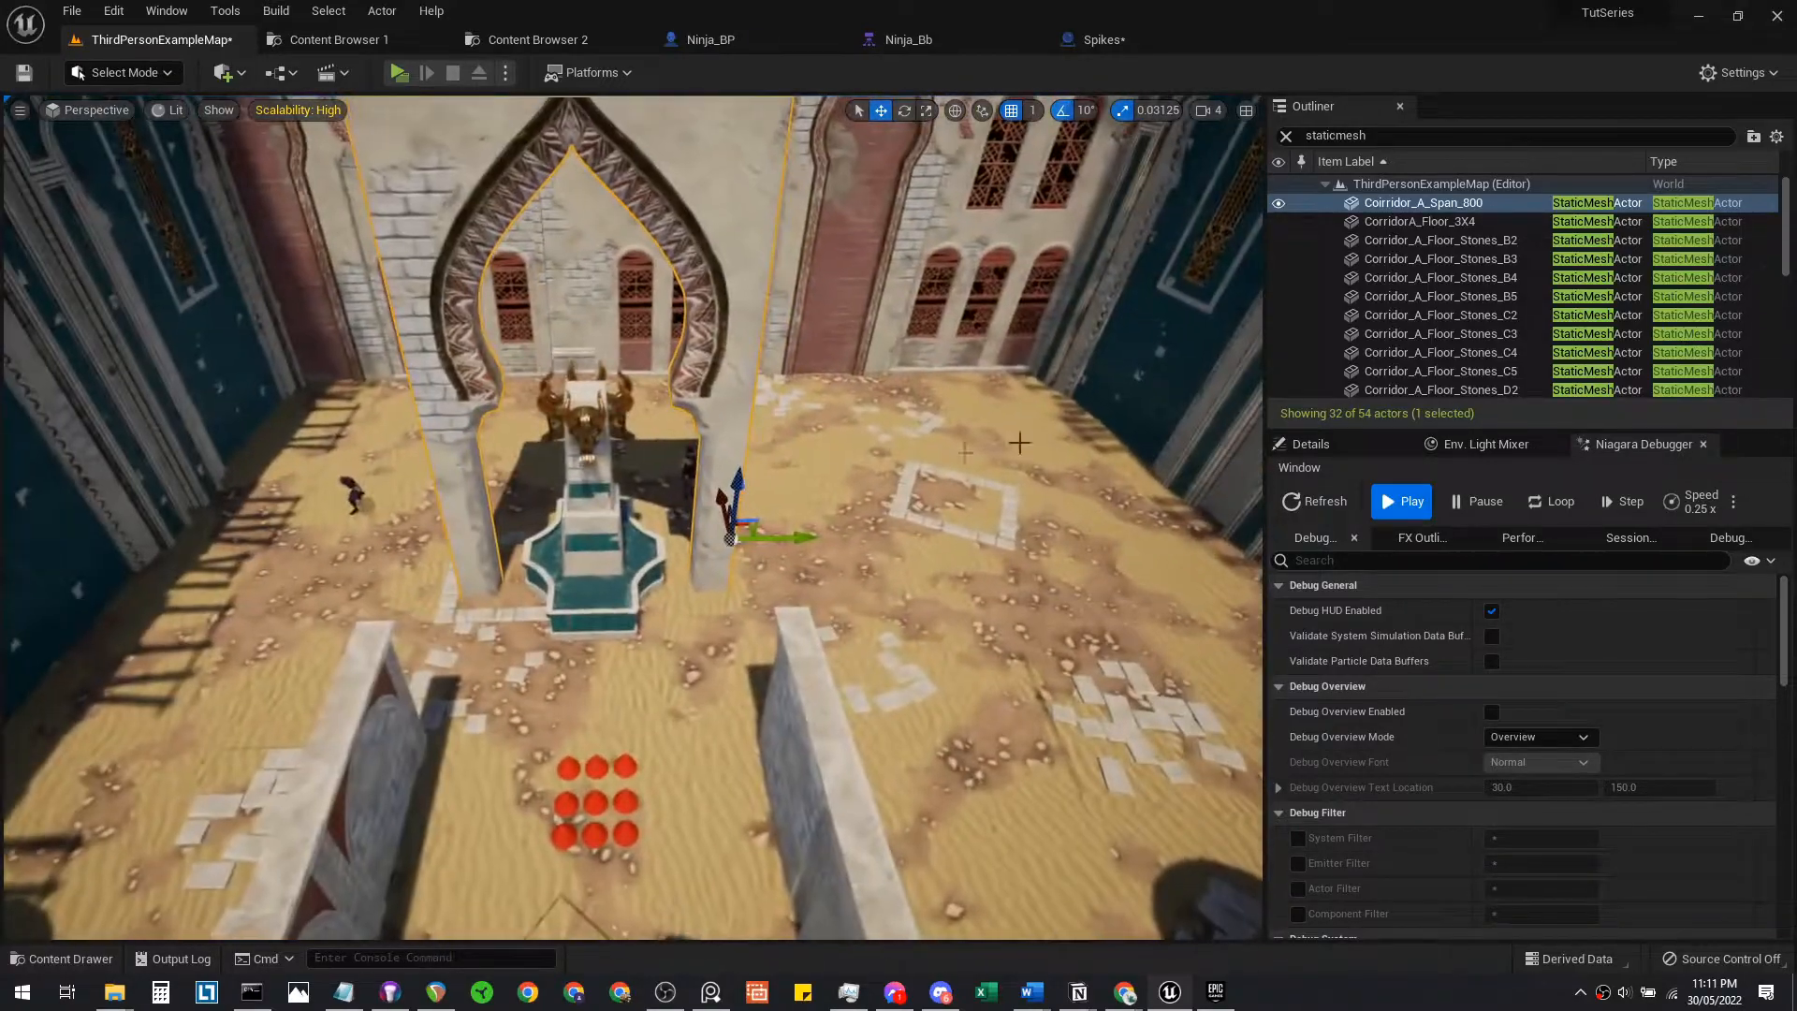
Clear the "wall" asset search and open the Meshes folder of City_of_Brass_Props
{"action": "key", "text": "ctrl+space"}
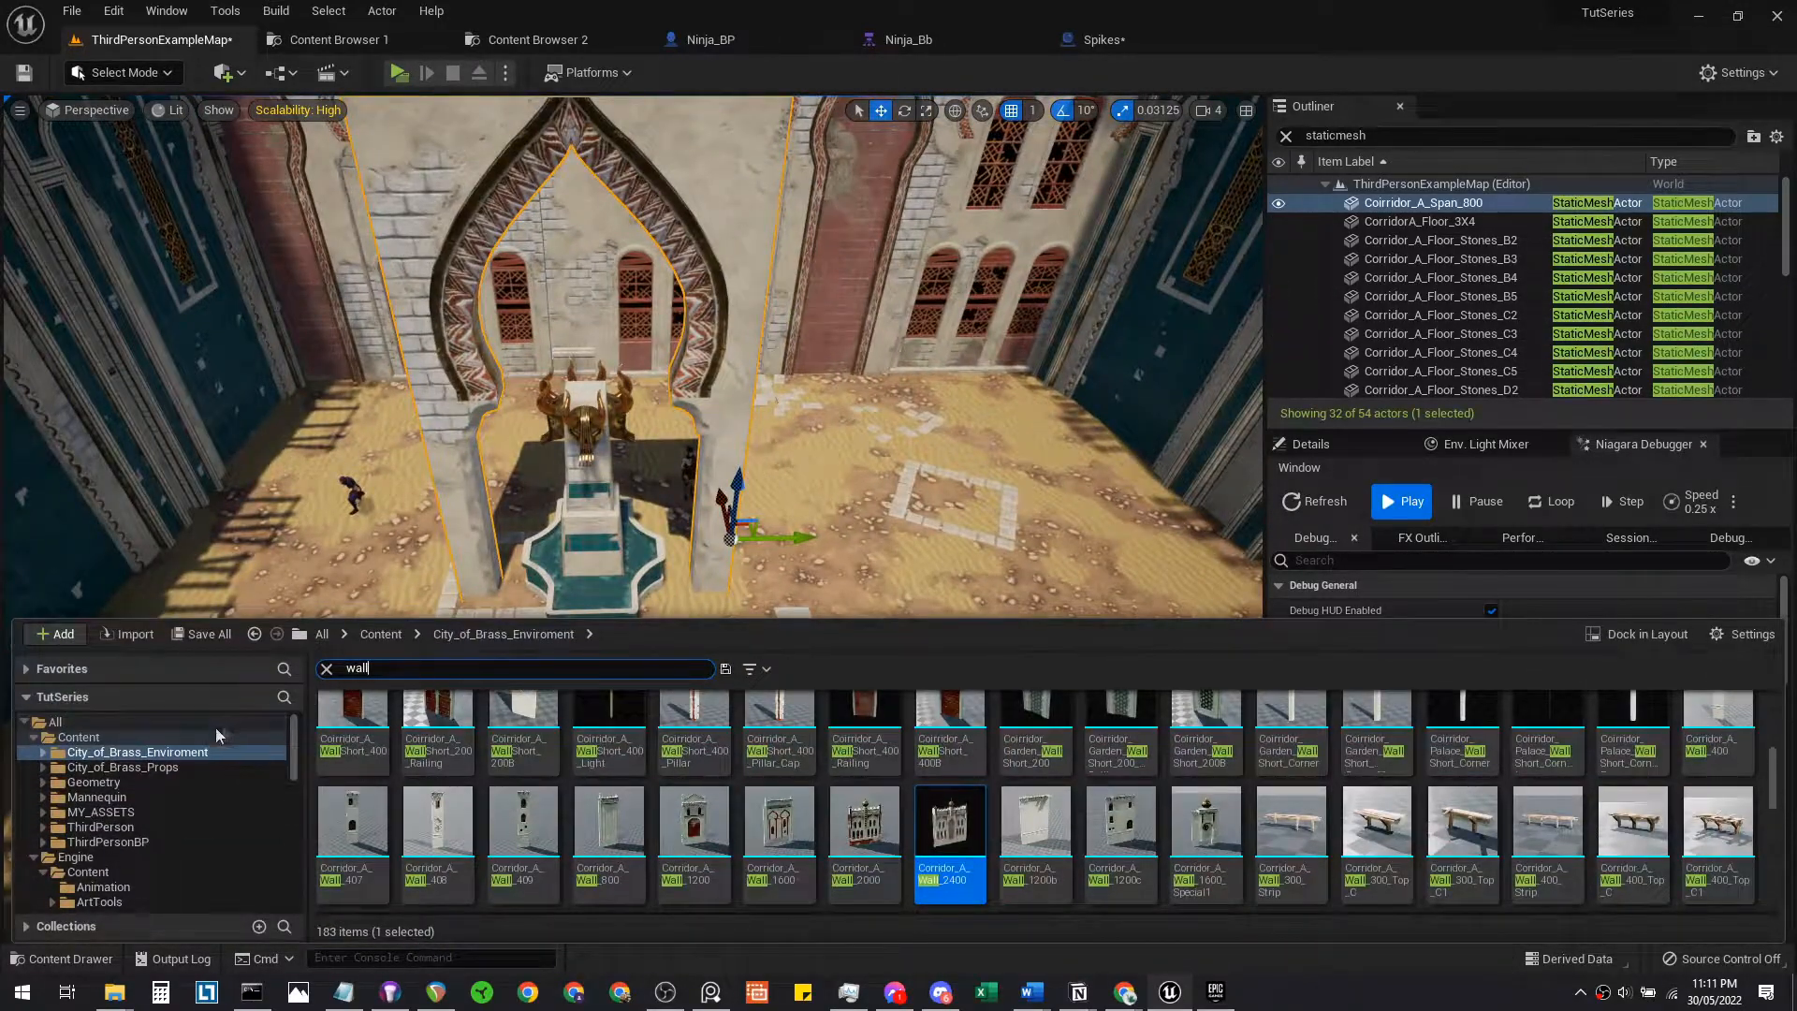
{"action": "left_click", "coordinate": [381, 634]}
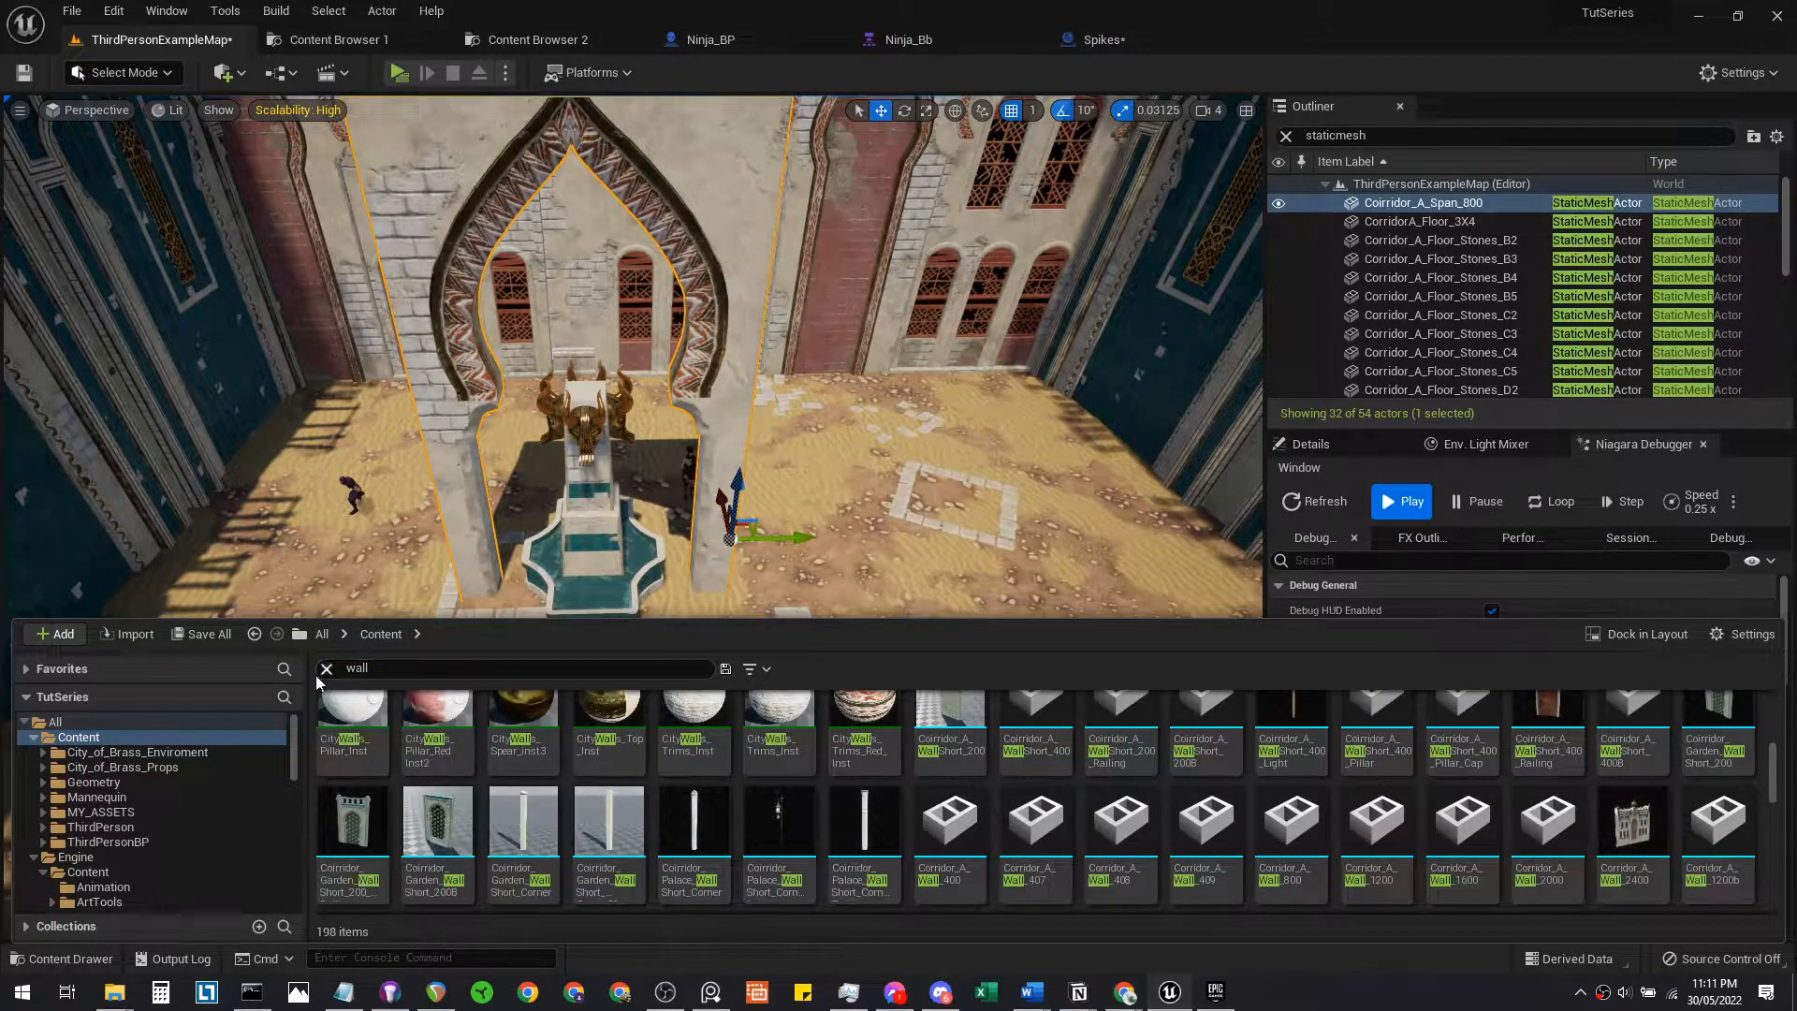
{"action": "left_click", "coordinate": [326, 668]}
{"action": "double_click", "coordinate": [426, 749]}
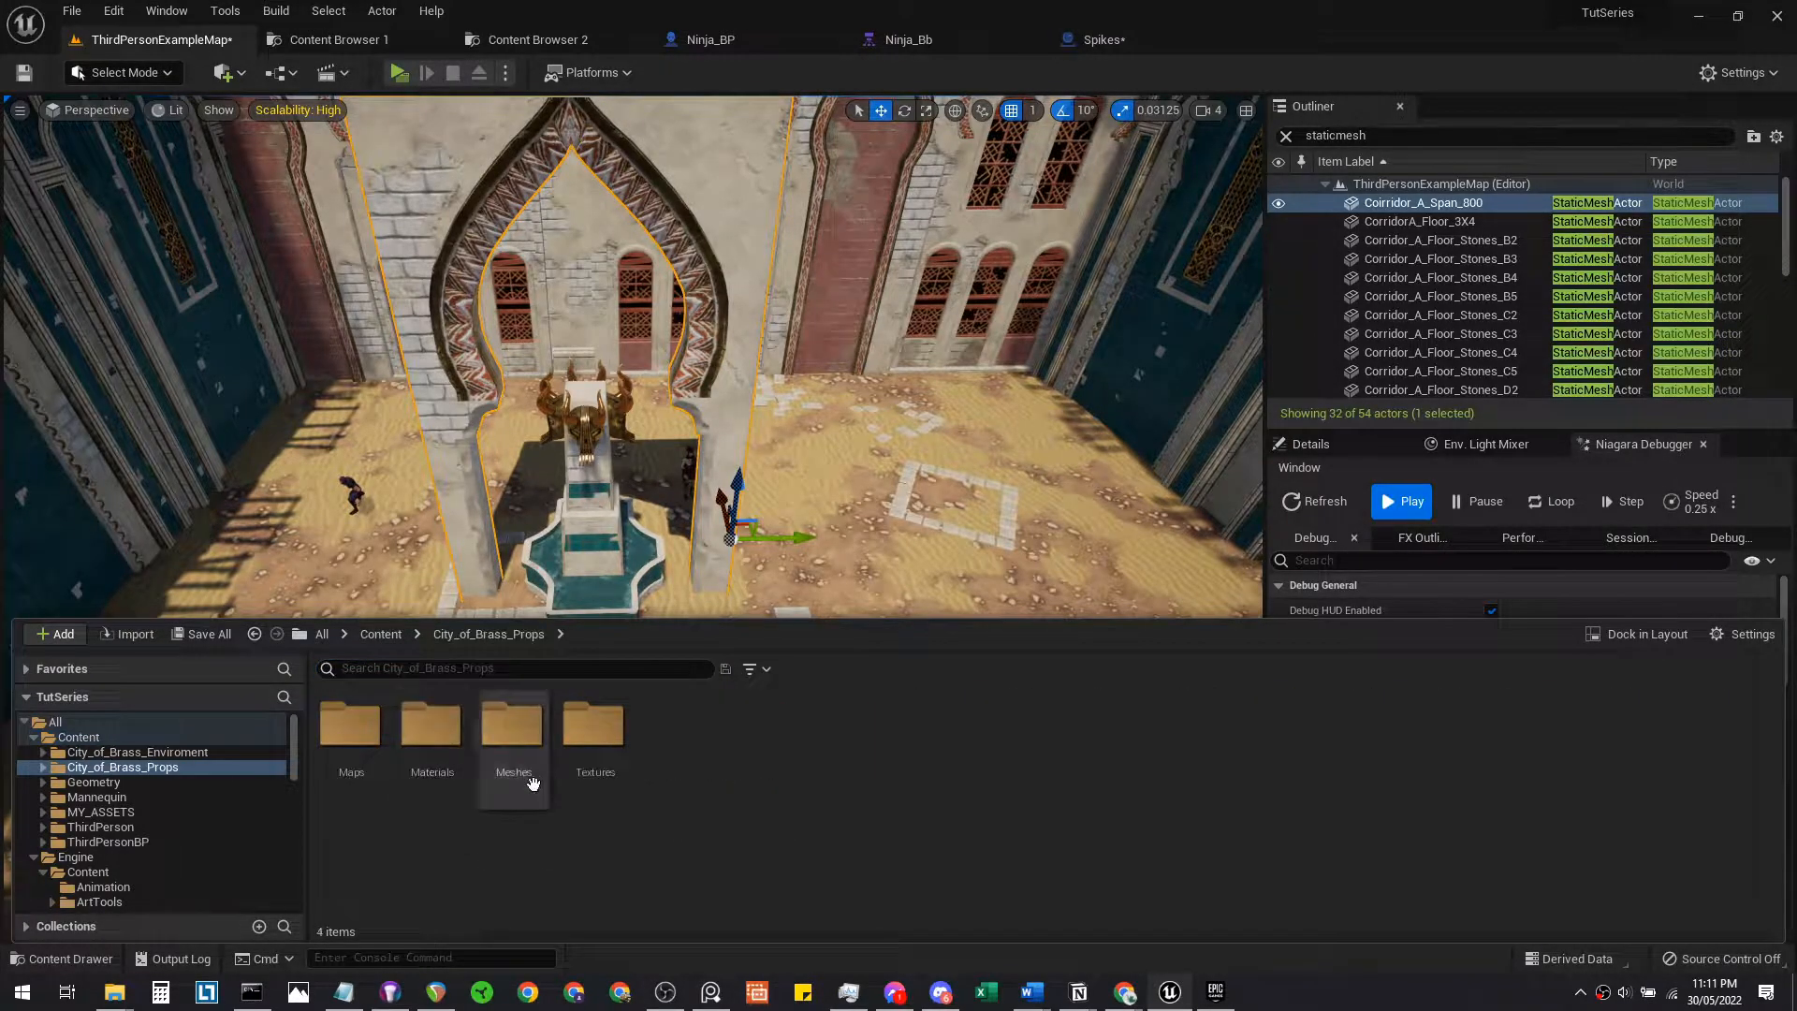
{"action": "double_click", "coordinate": [529, 775]}
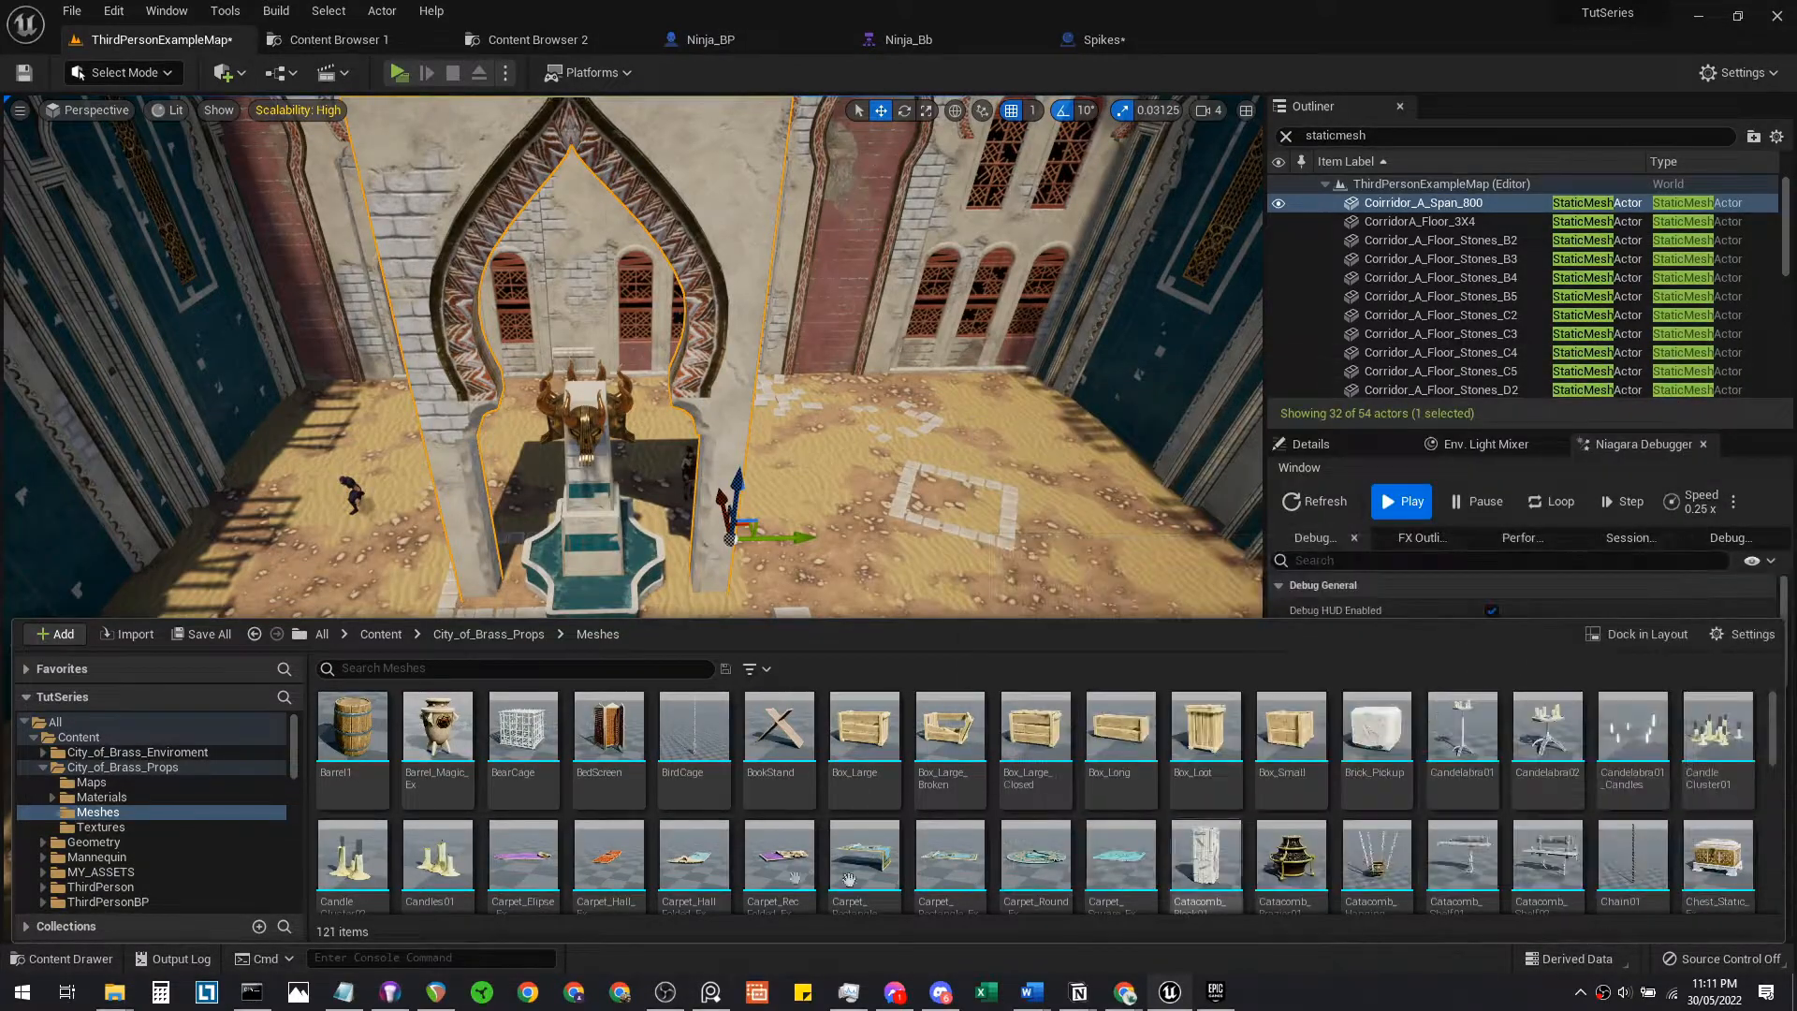
Set the asset thumbnail size to Large
{"action": "left_click", "coordinate": [1743, 635]}
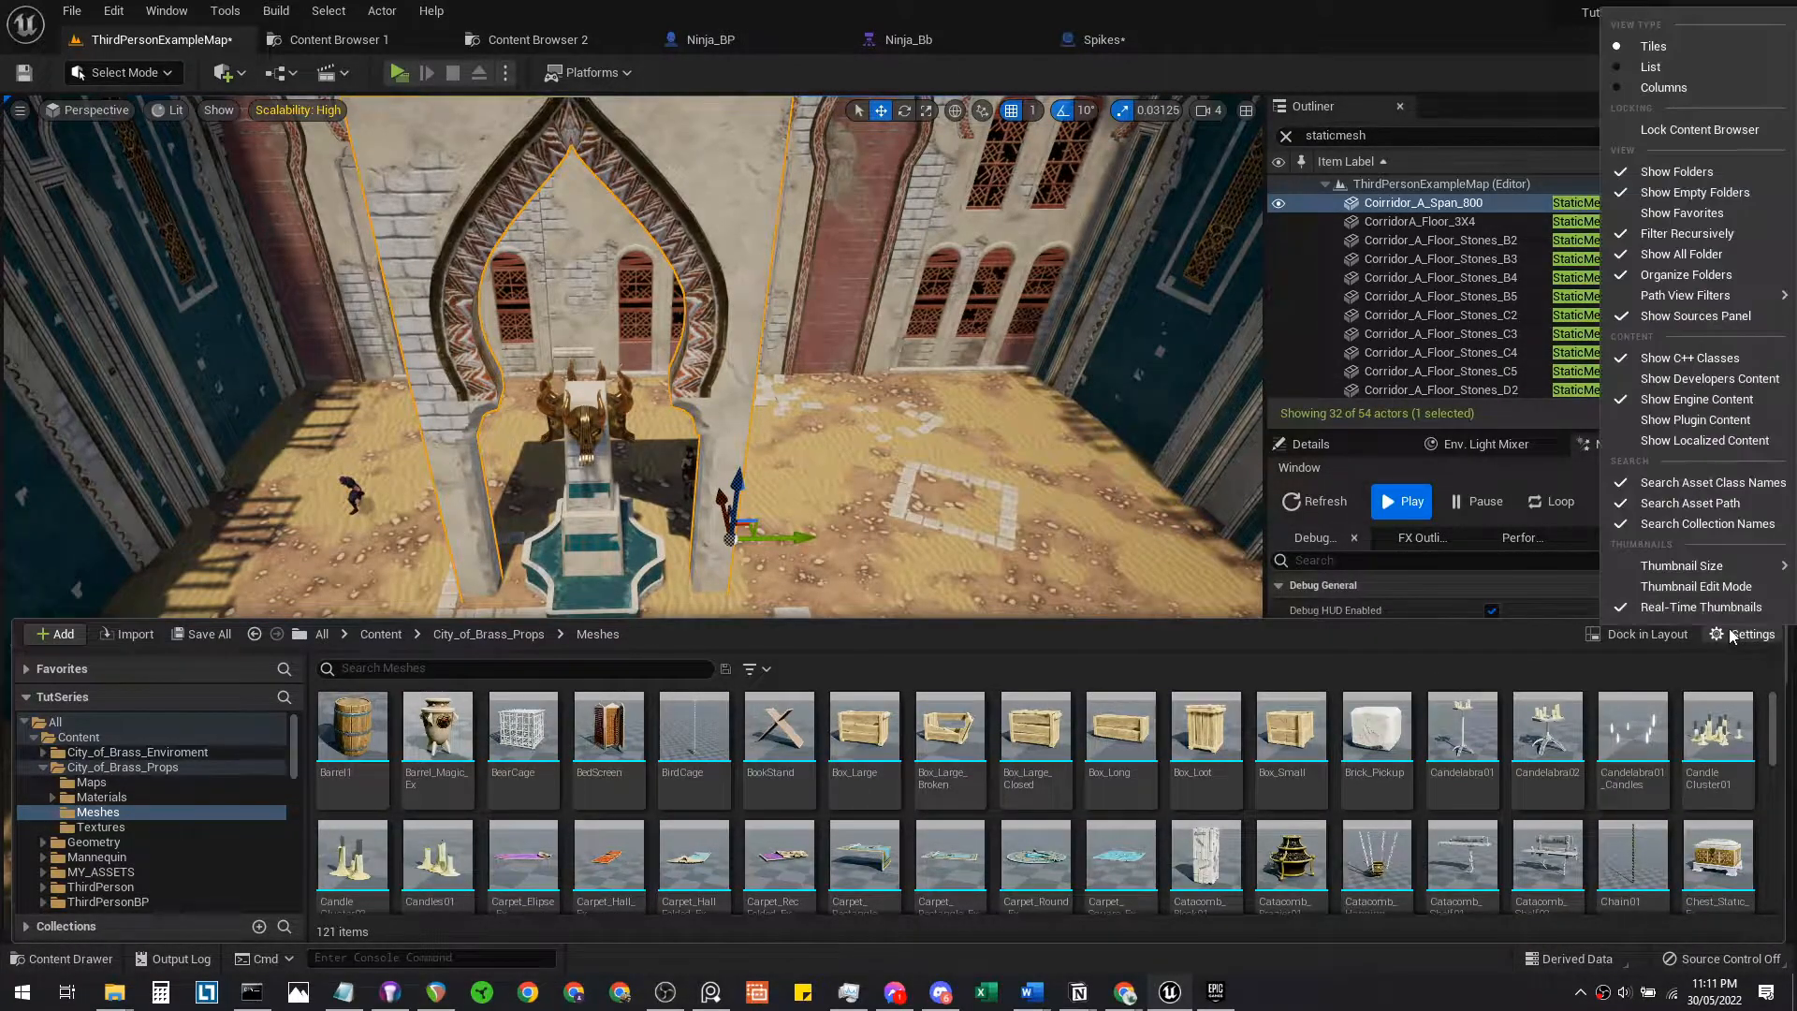
{"action": "mouse_move", "coordinate": [1731, 567]}
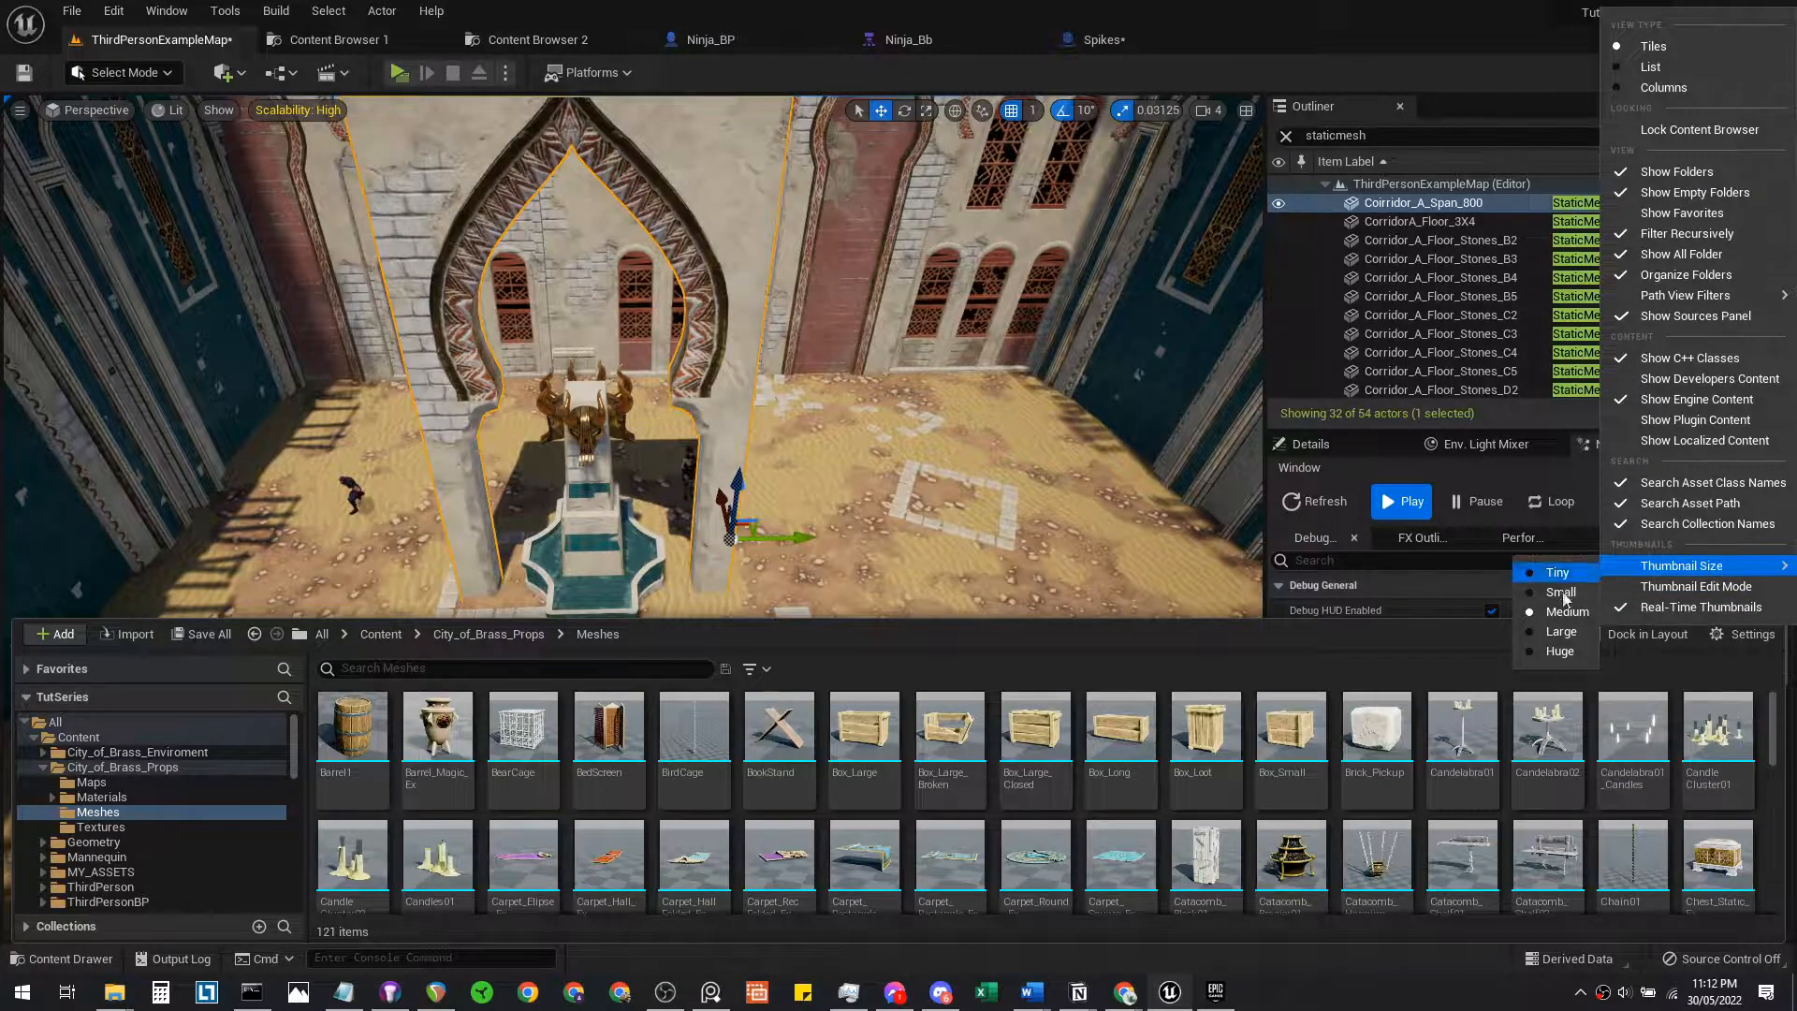
{"action": "left_click", "coordinate": [1561, 633]}
Place the Barrel_Magic_Ex mesh on the square of floor stones near the teal garden walls
{"action": "right_click_drag", "start_coordinate": [855, 506], "coordinate": [816, 578]}
{"action": "key", "text": "ctrl+space"}
{"action": "right_click_drag", "start_coordinate": [918, 488], "coordinate": [805, 580]}
{"action": "key", "text": "ctrl+space"}
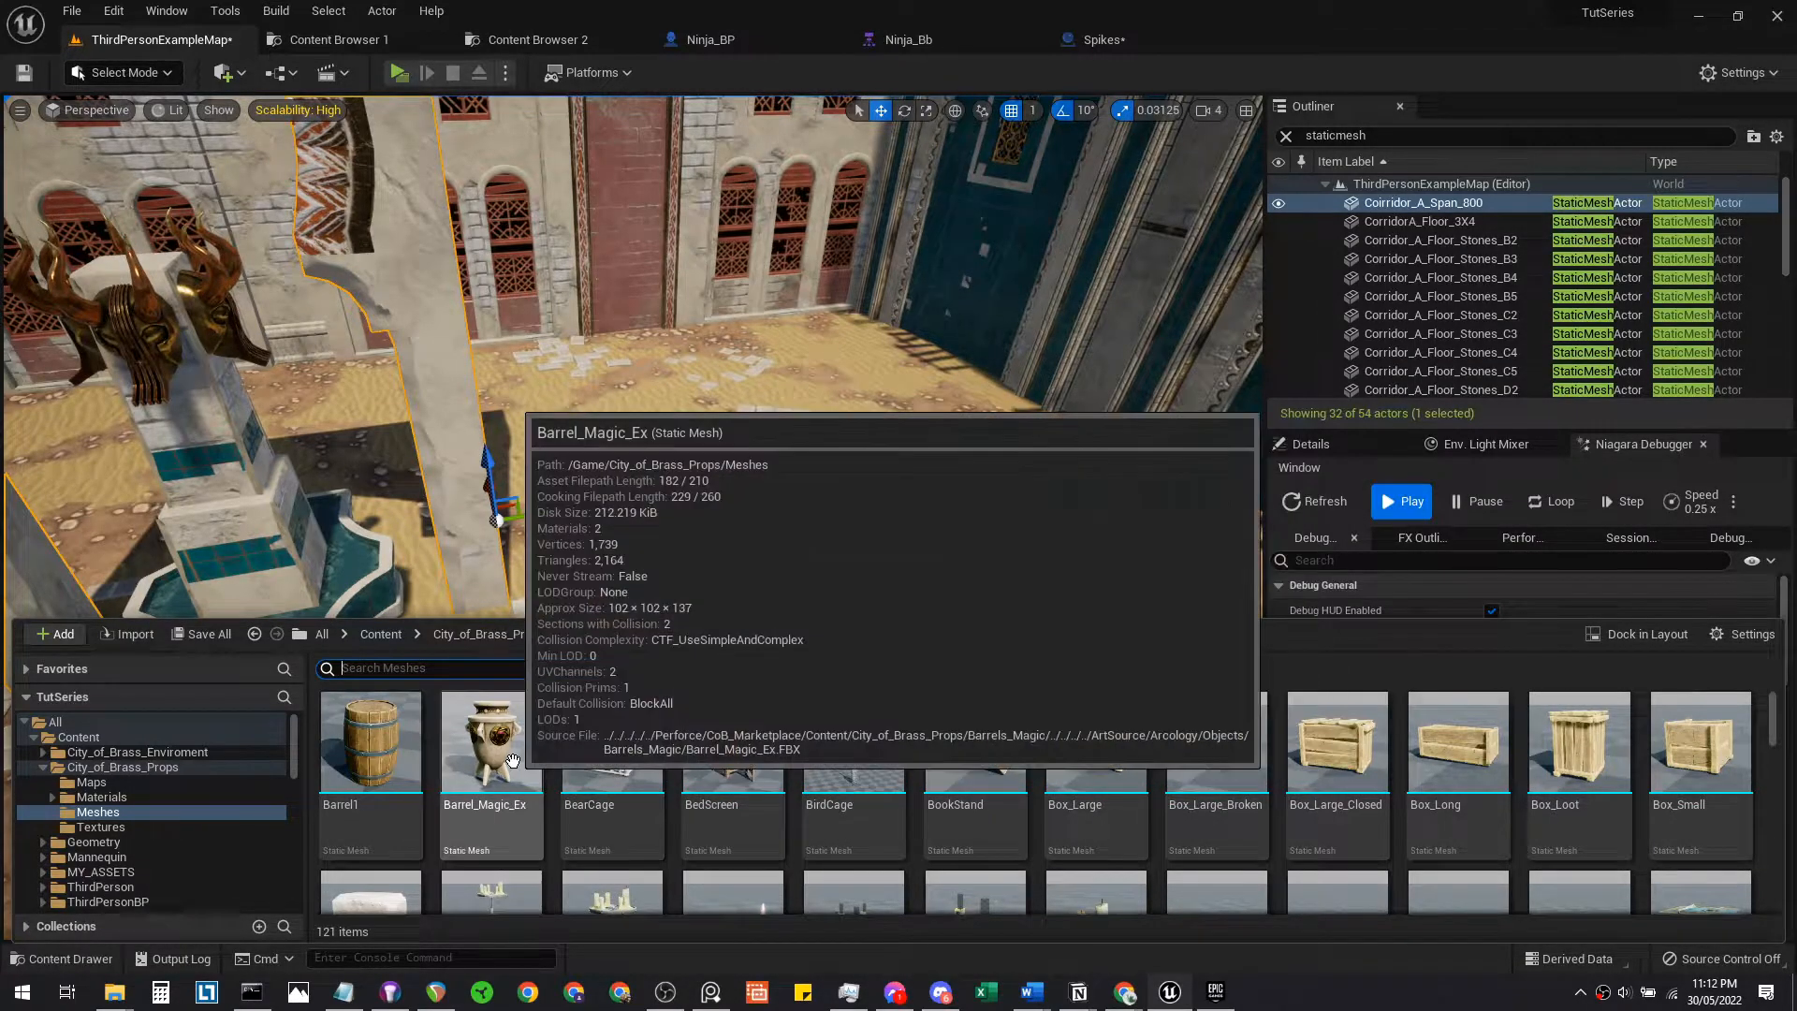
{"action": "left_click", "coordinate": [492, 749]}
{"action": "left_click_drag", "start_coordinate": [770, 477], "coordinate": [771, 472]}
Select the Brick_Pickup, Chest_Static_Ex and Chest_Variant01_Ex meshes together in the props Meshes folder
{"action": "key", "text": "ctrl+space"}
{"action": "scroll", "coordinate": [1037, 835], "scroll_direction": "down", "scroll_amount": 1}
{"action": "scroll", "coordinate": [1177, 843], "scroll_direction": "down", "scroll_amount": 1}
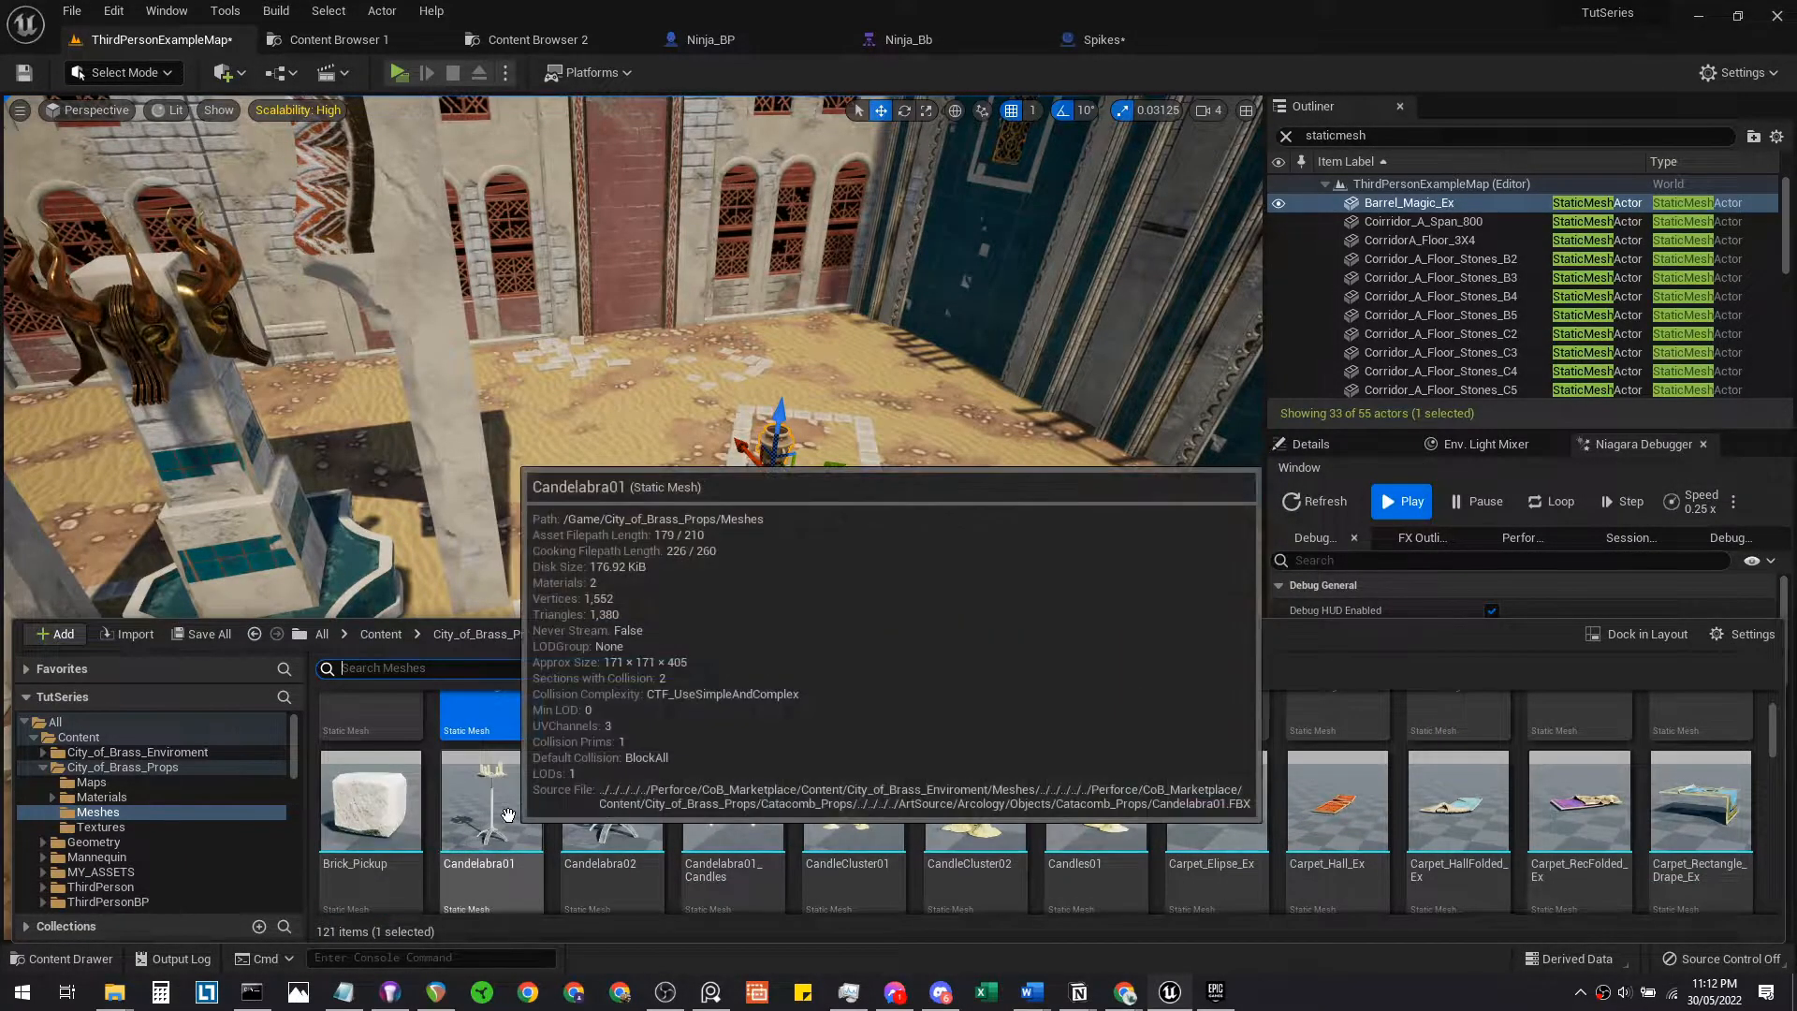
{"action": "left_click", "coordinate": [370, 805]}
{"action": "scroll", "coordinate": [1076, 842], "scroll_direction": "down", "scroll_amount": 1}
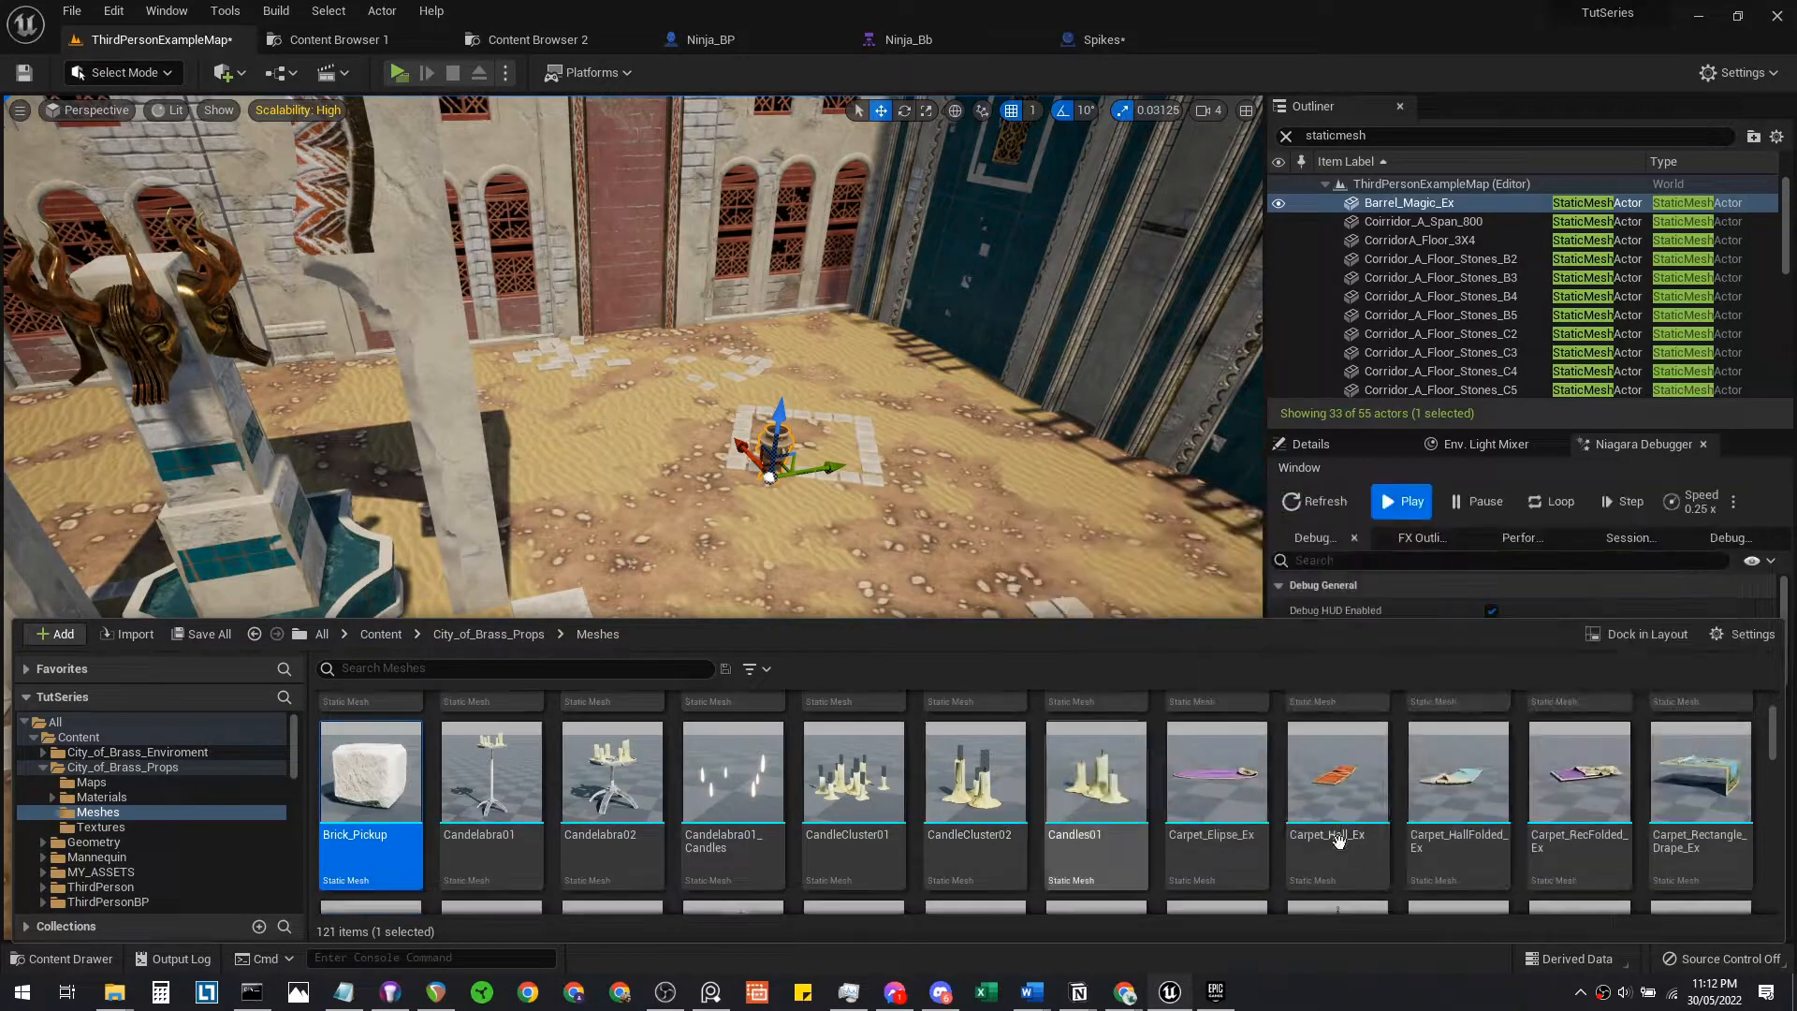
{"action": "scroll", "coordinate": [1582, 820], "scroll_direction": "down", "scroll_amount": 6}
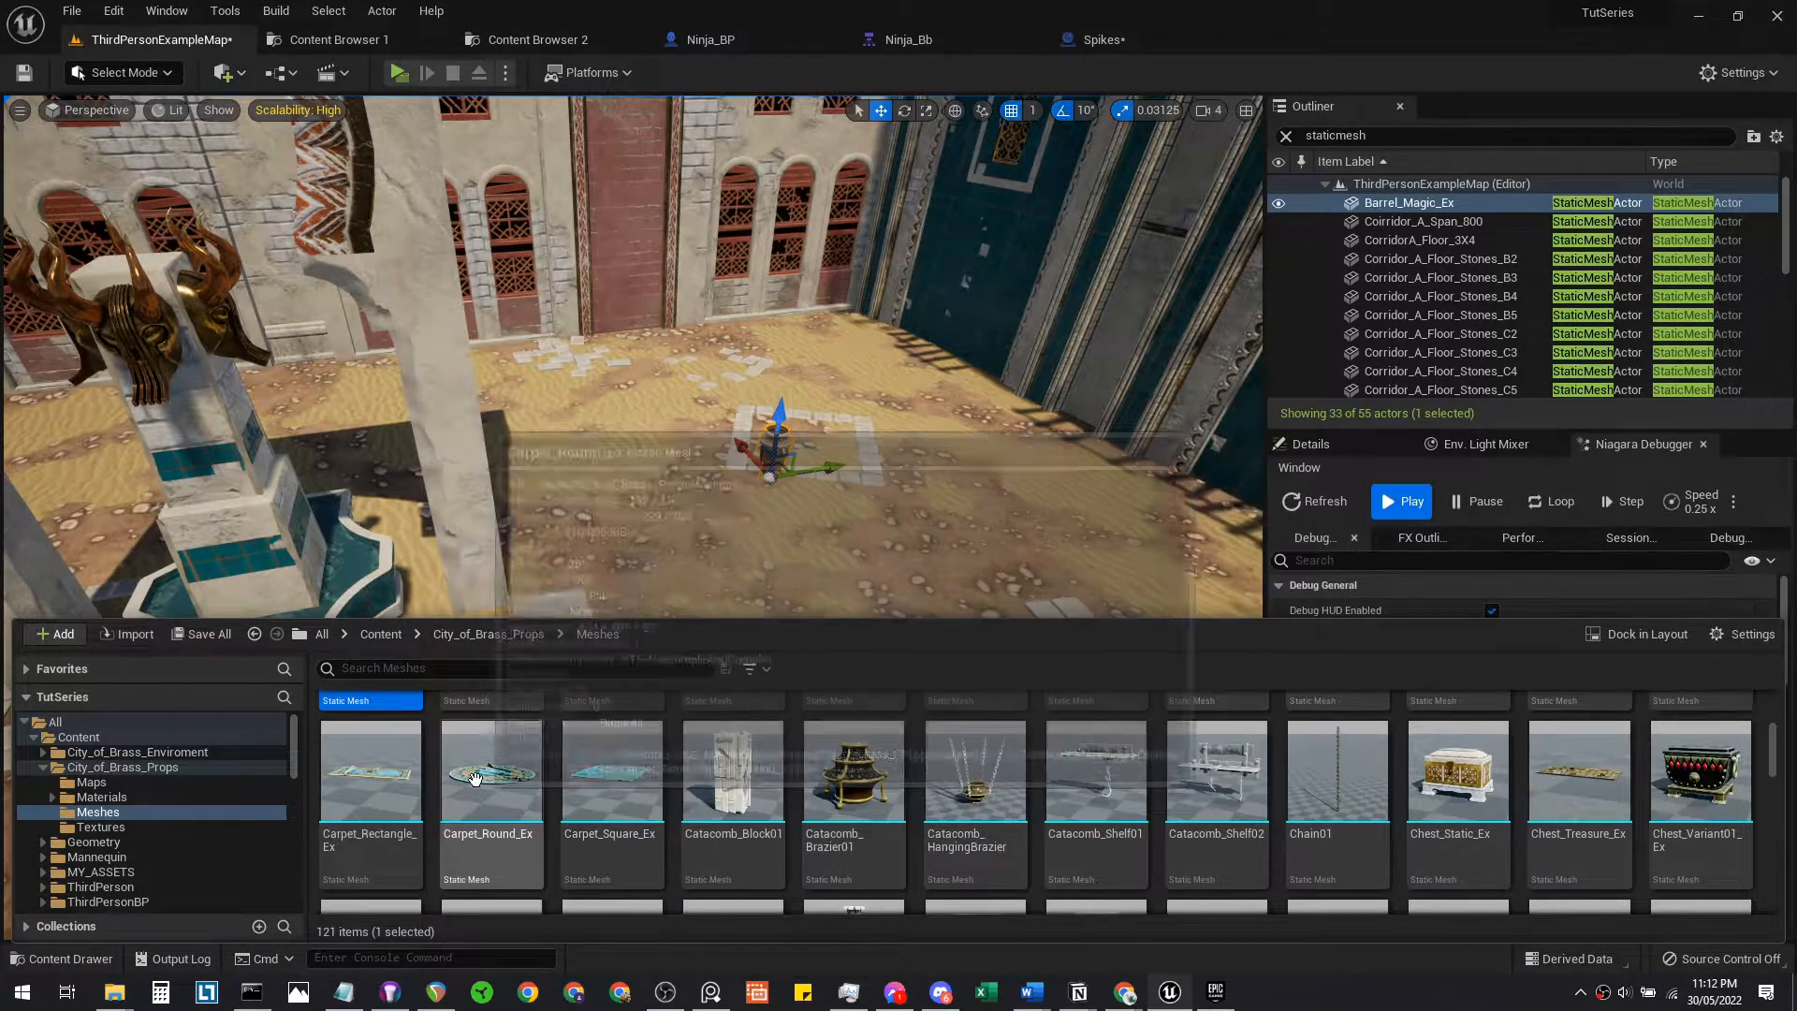
{"action": "scroll", "coordinate": [475, 777], "scroll_direction": "down", "scroll_amount": 1}
{"action": "left_click", "coordinate": [1700, 768], "text": "ctrl"}
{"action": "left_click", "coordinate": [1473, 791], "text": "ctrl"}
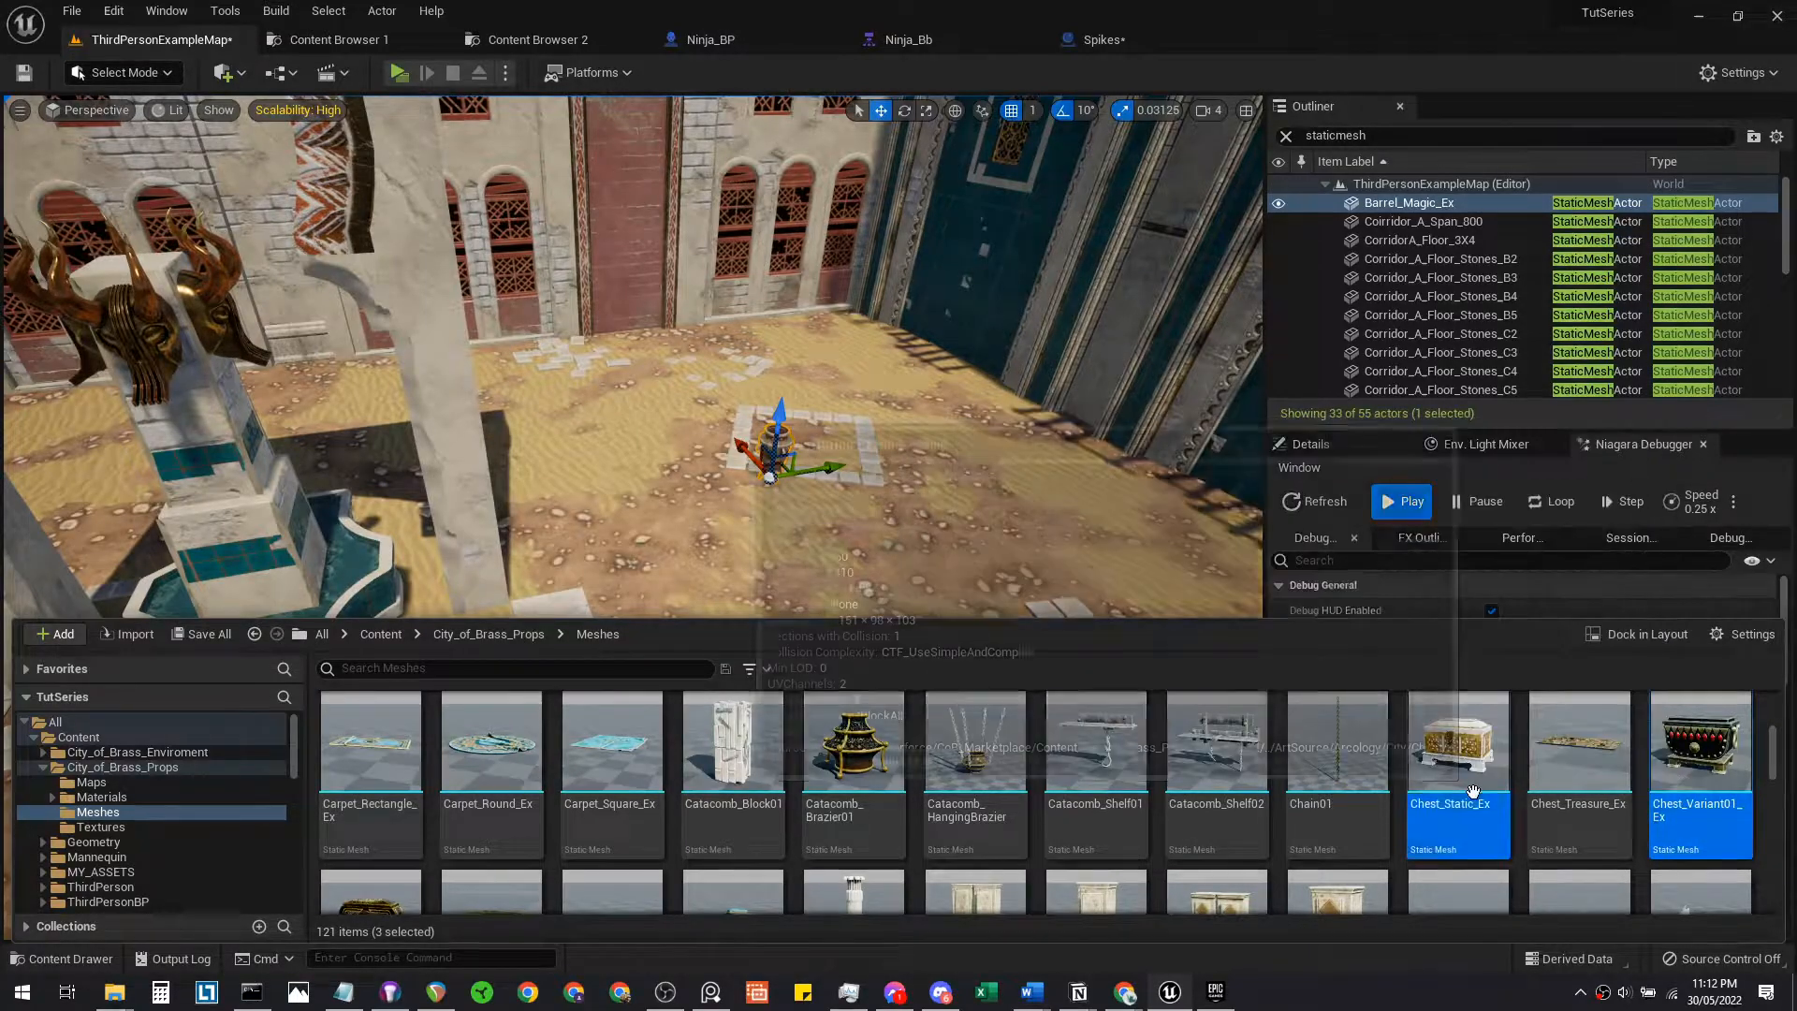
Add Coin_Loot, Chest_Variant_02_Ex and JumpPlatform02 to the selected prop meshes
{"action": "scroll", "coordinate": [1472, 791], "scroll_direction": "down", "scroll_amount": 3}
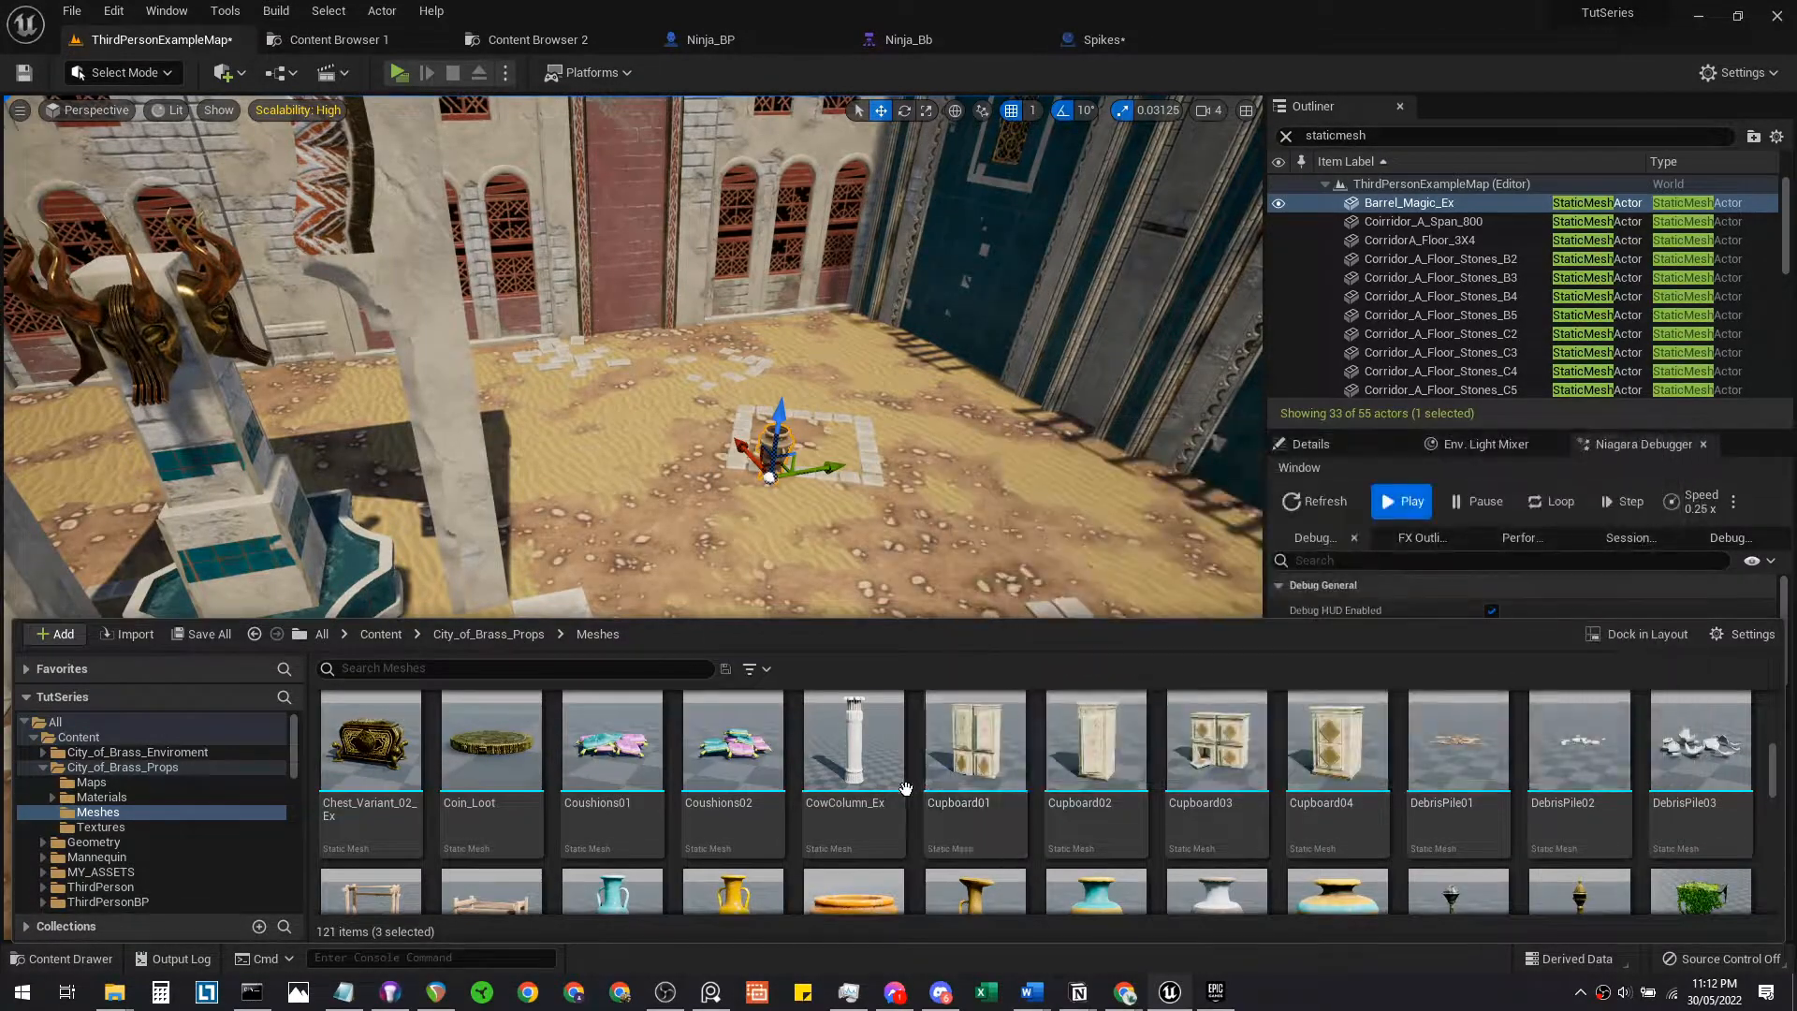
{"action": "scroll", "coordinate": [936, 768], "scroll_direction": "down", "scroll_amount": 1}
{"action": "left_click", "coordinate": [499, 749], "text": "ctrl"}
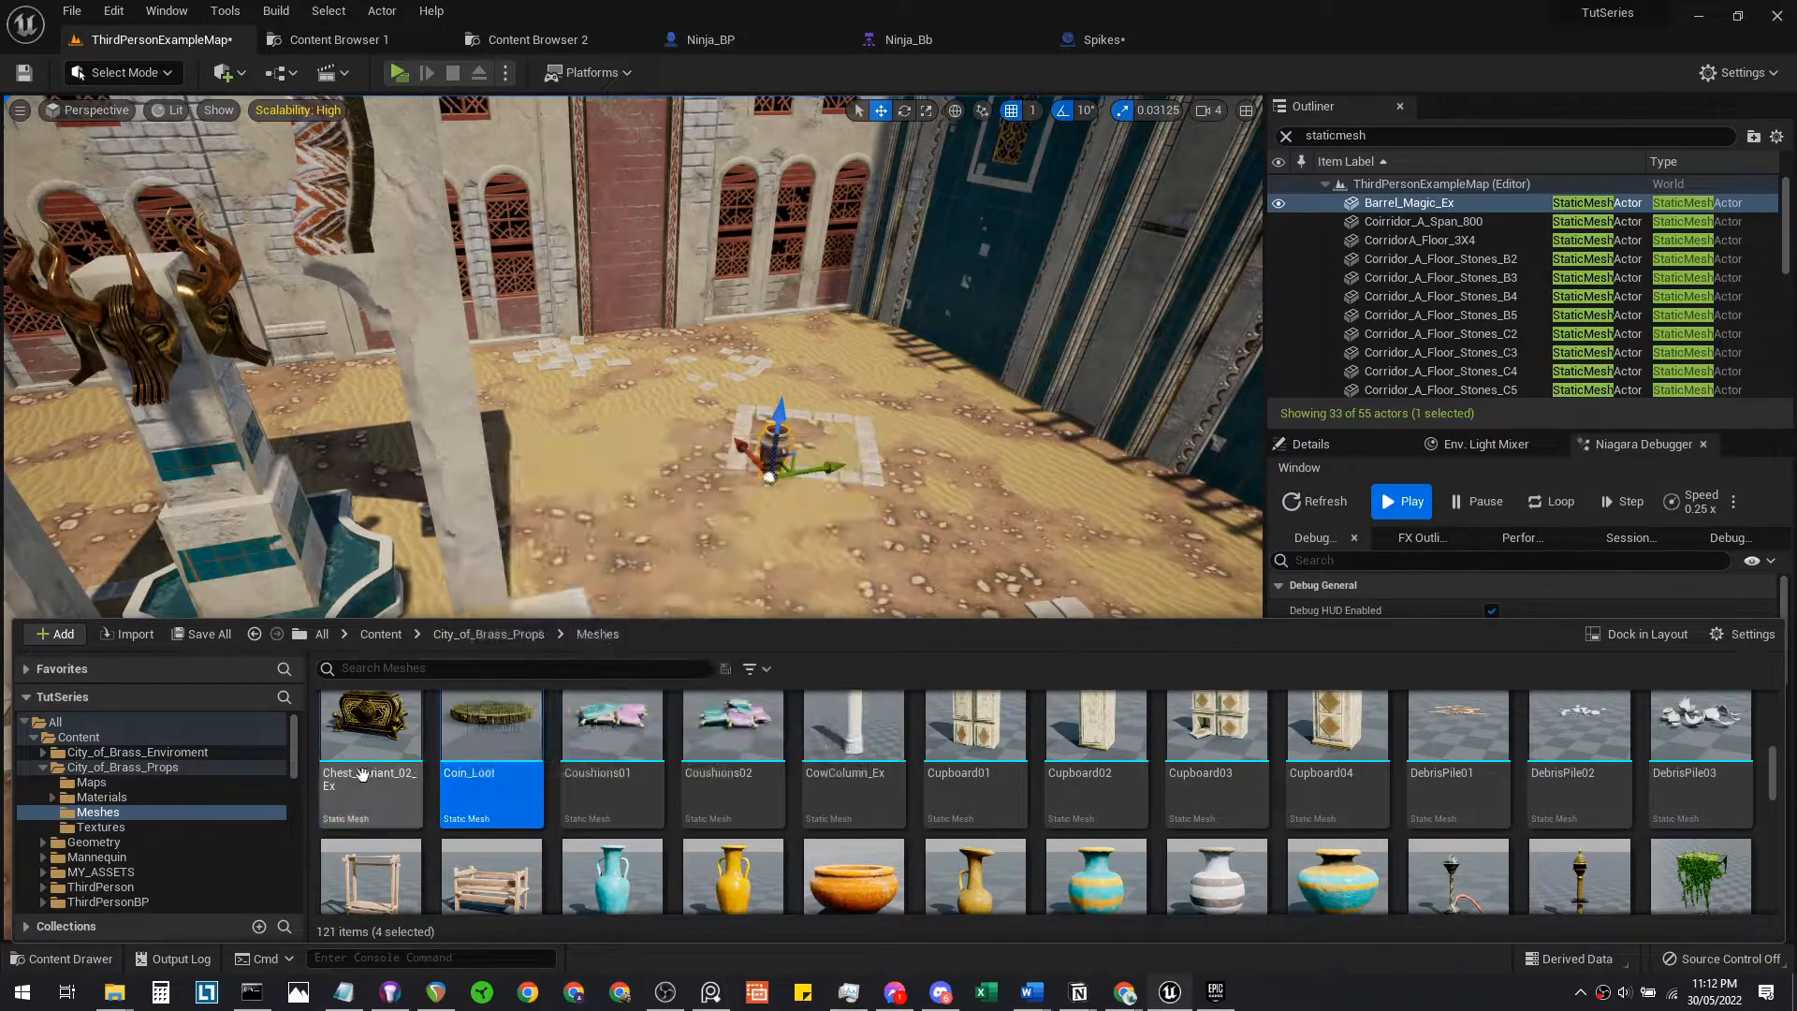
{"action": "left_click", "coordinate": [361, 770], "text": "ctrl"}
{"action": "scroll", "coordinate": [862, 824], "scroll_direction": "down", "scroll_amount": 3}
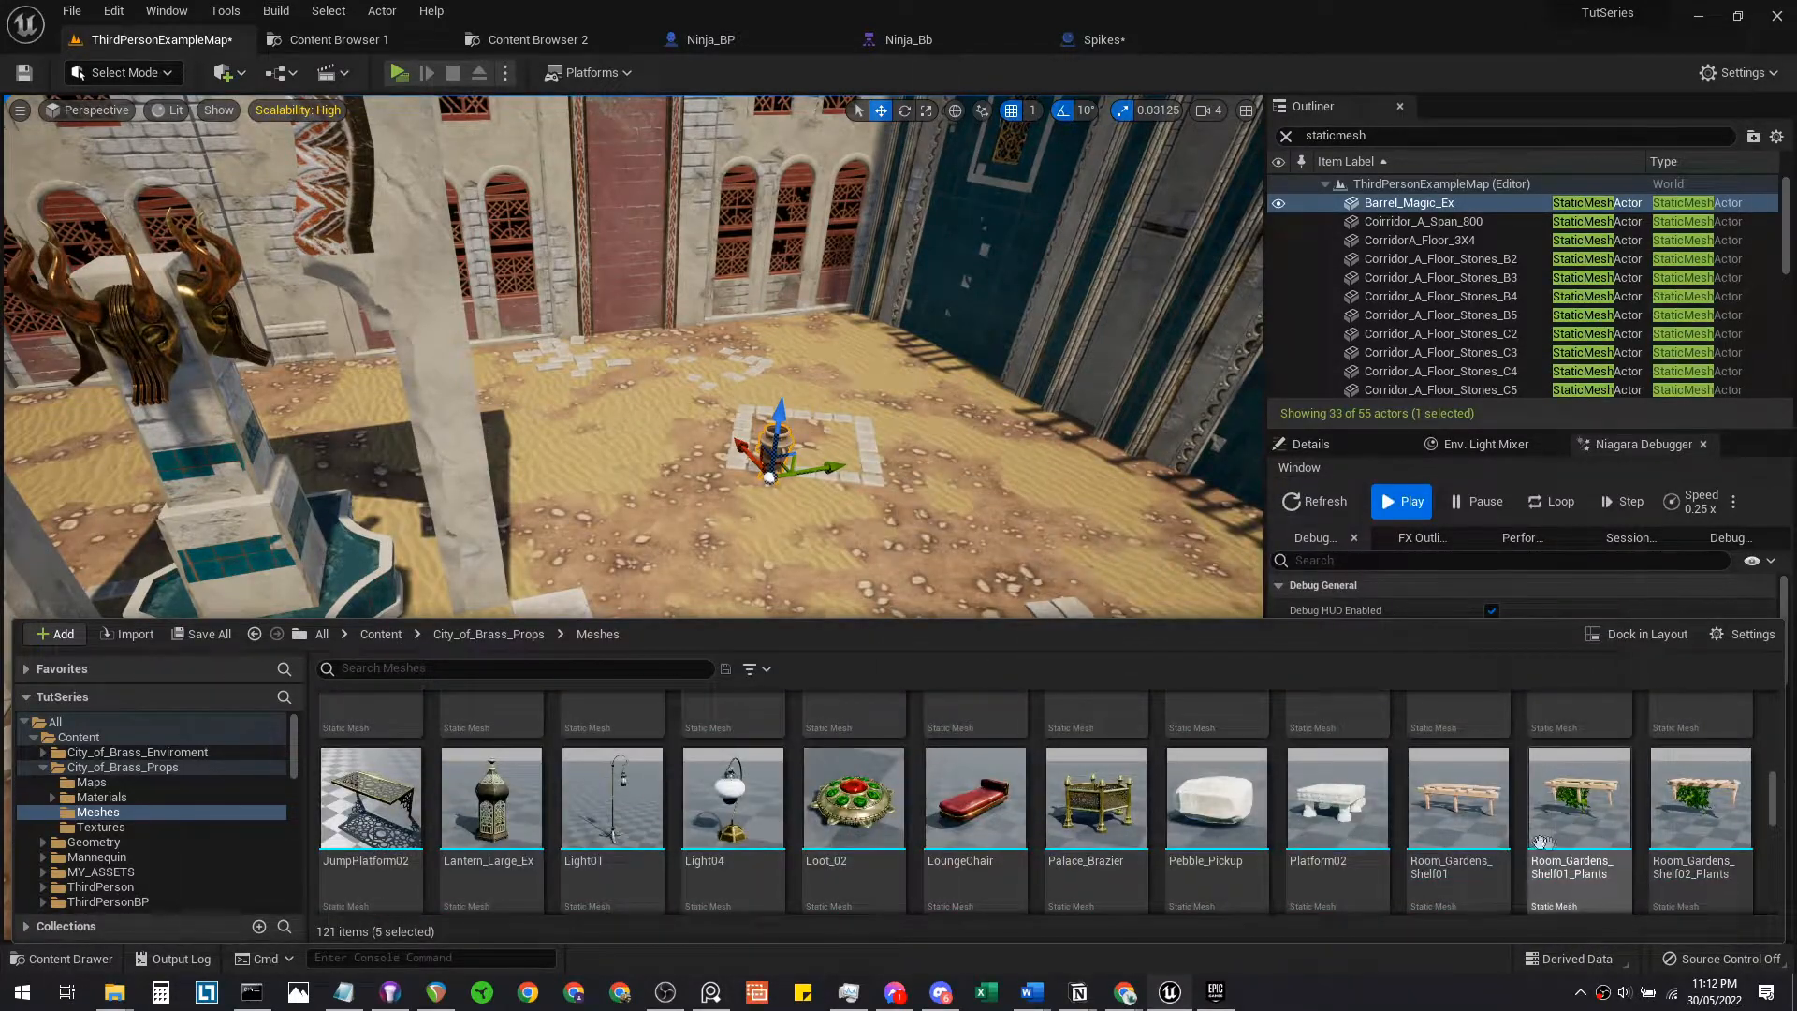
{"action": "scroll", "coordinate": [1549, 845], "scroll_direction": "down", "scroll_amount": 1}
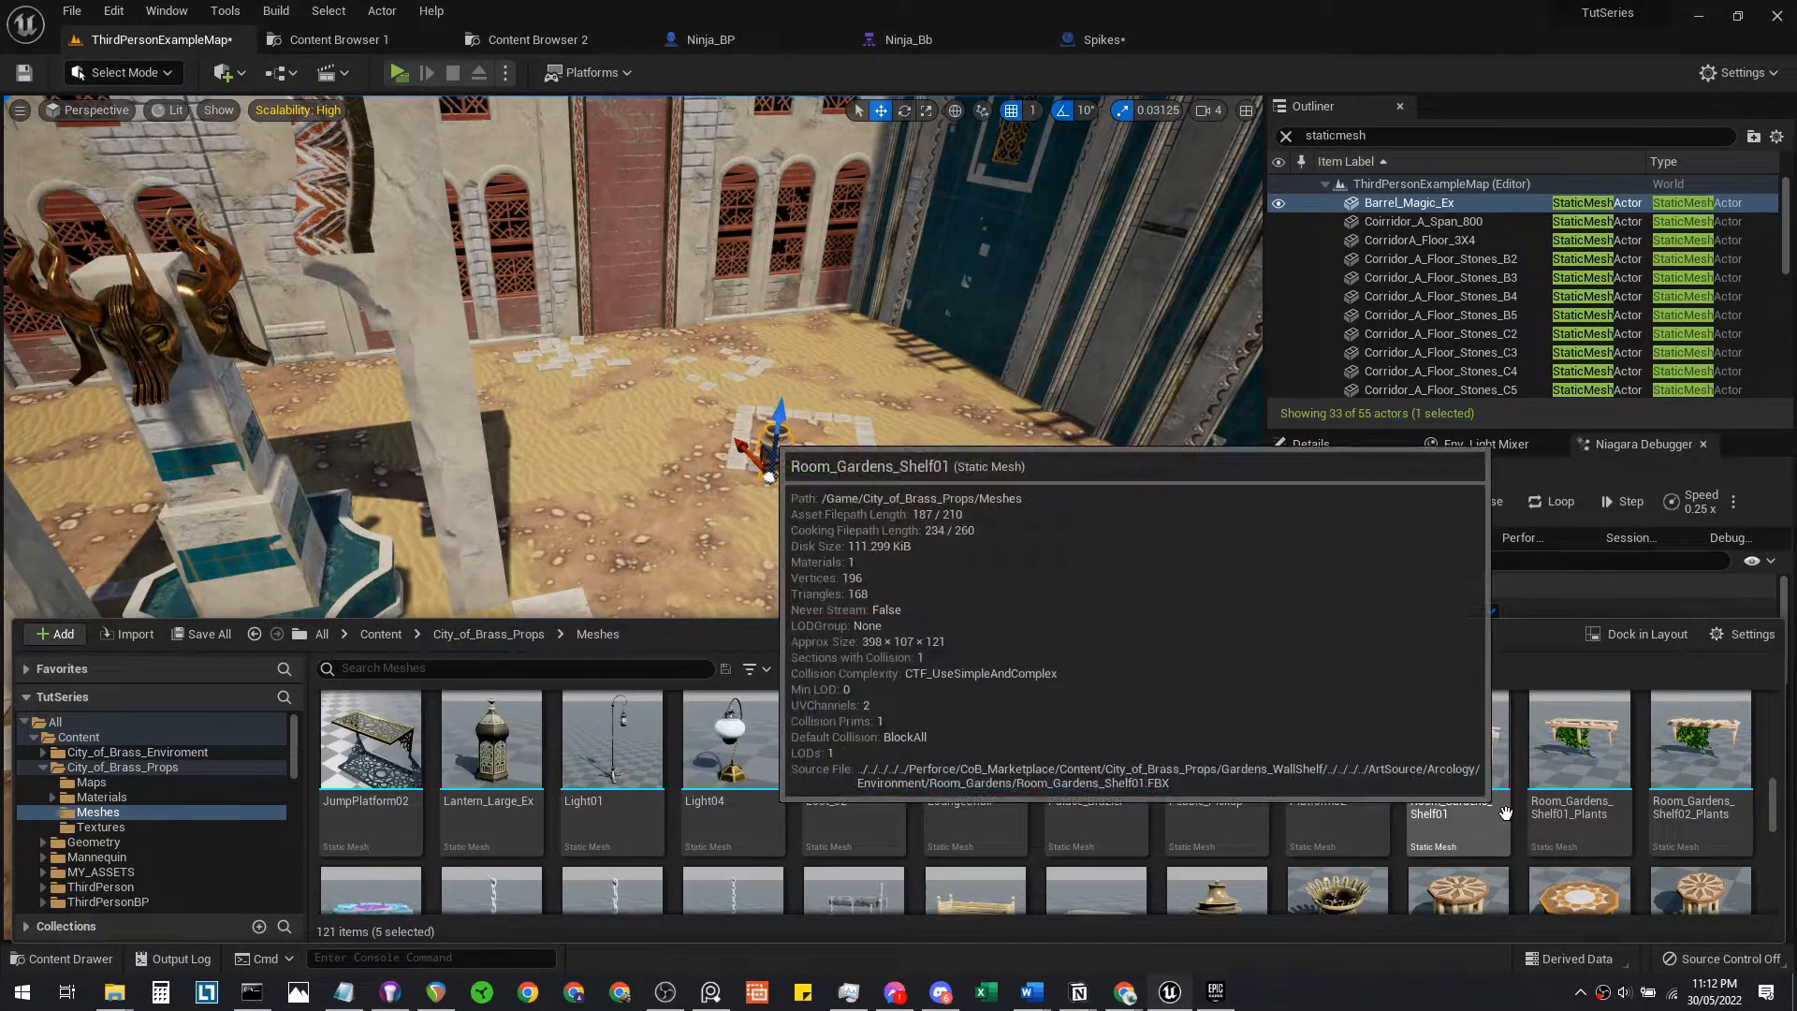
{"action": "left_click", "coordinate": [397, 797], "text": "ctrl"}
Add ShacklesCombo, Simple_Bench and Simple_Pot_Cone to the selected prop meshes
{"action": "scroll", "coordinate": [1087, 843], "scroll_direction": "down", "scroll_amount": 2}
{"action": "left_click", "coordinate": [1087, 843], "text": "ctrl"}
{"action": "scroll", "coordinate": [1232, 851], "scroll_direction": "down", "scroll_amount": 1}
{"action": "scroll", "coordinate": [1348, 861], "scroll_direction": "up", "scroll_amount": 1}
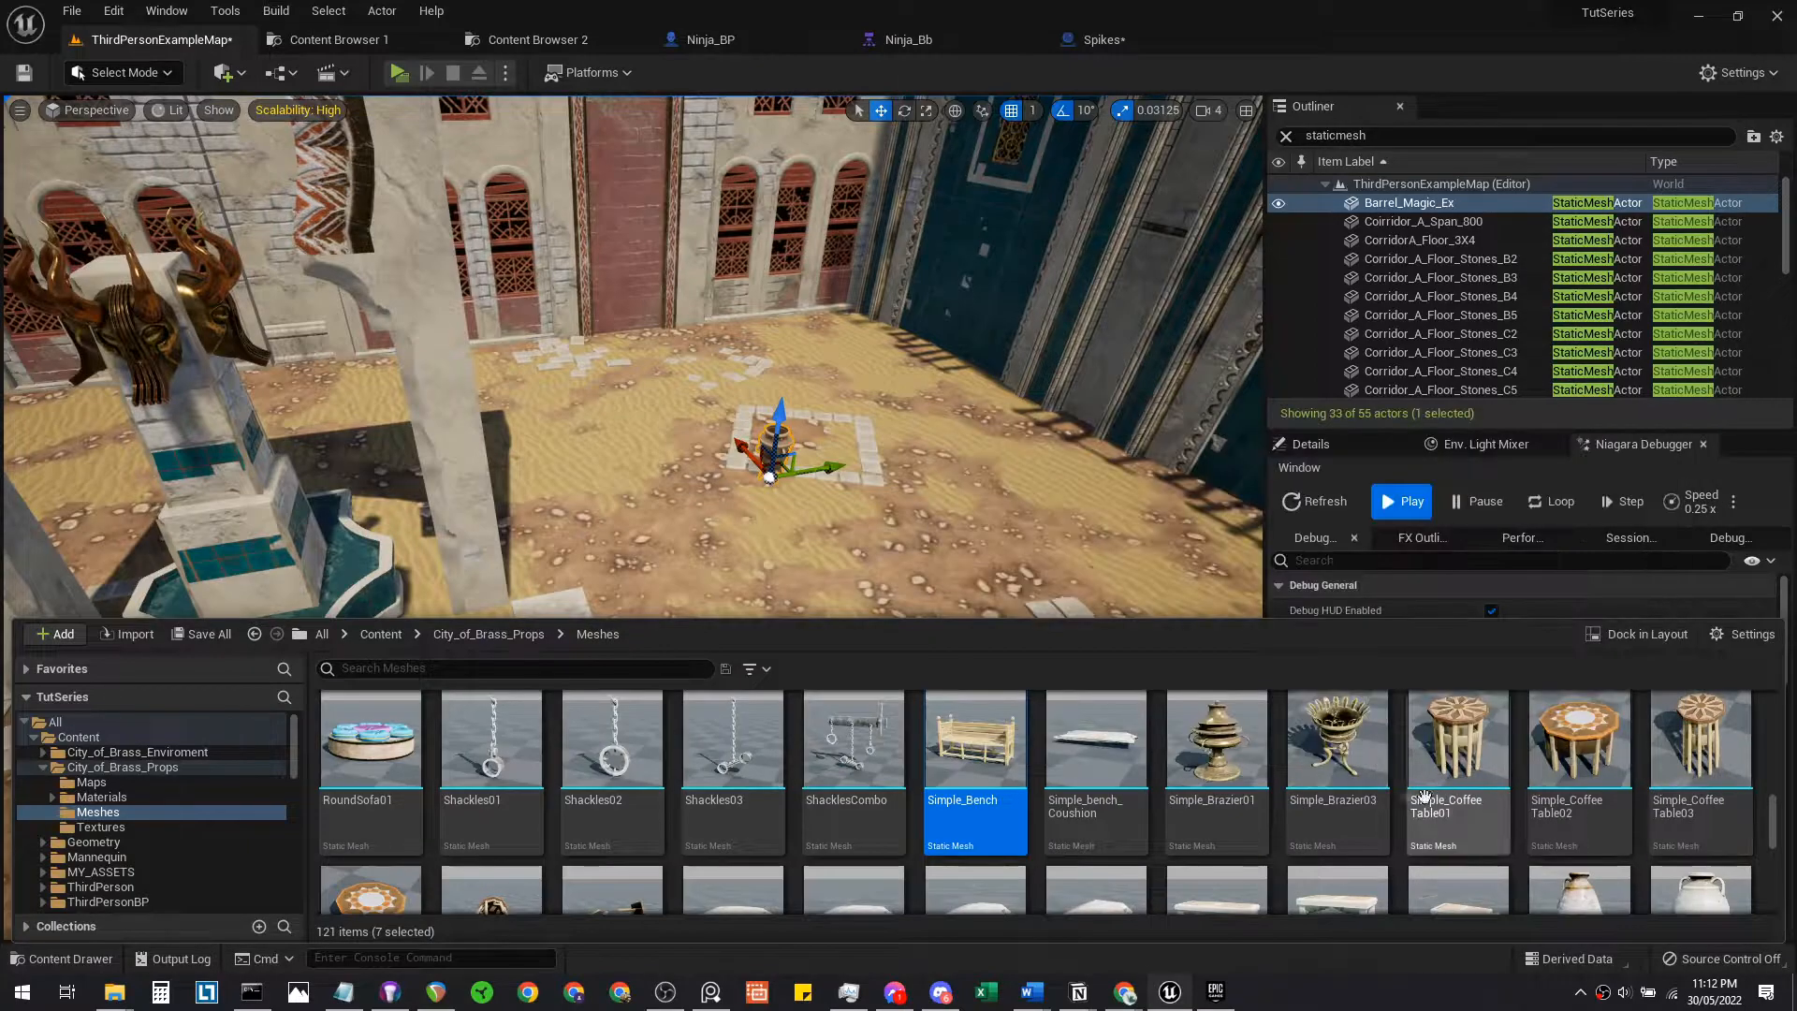
{"action": "scroll", "coordinate": [1358, 767], "scroll_direction": "down", "scroll_amount": 1}
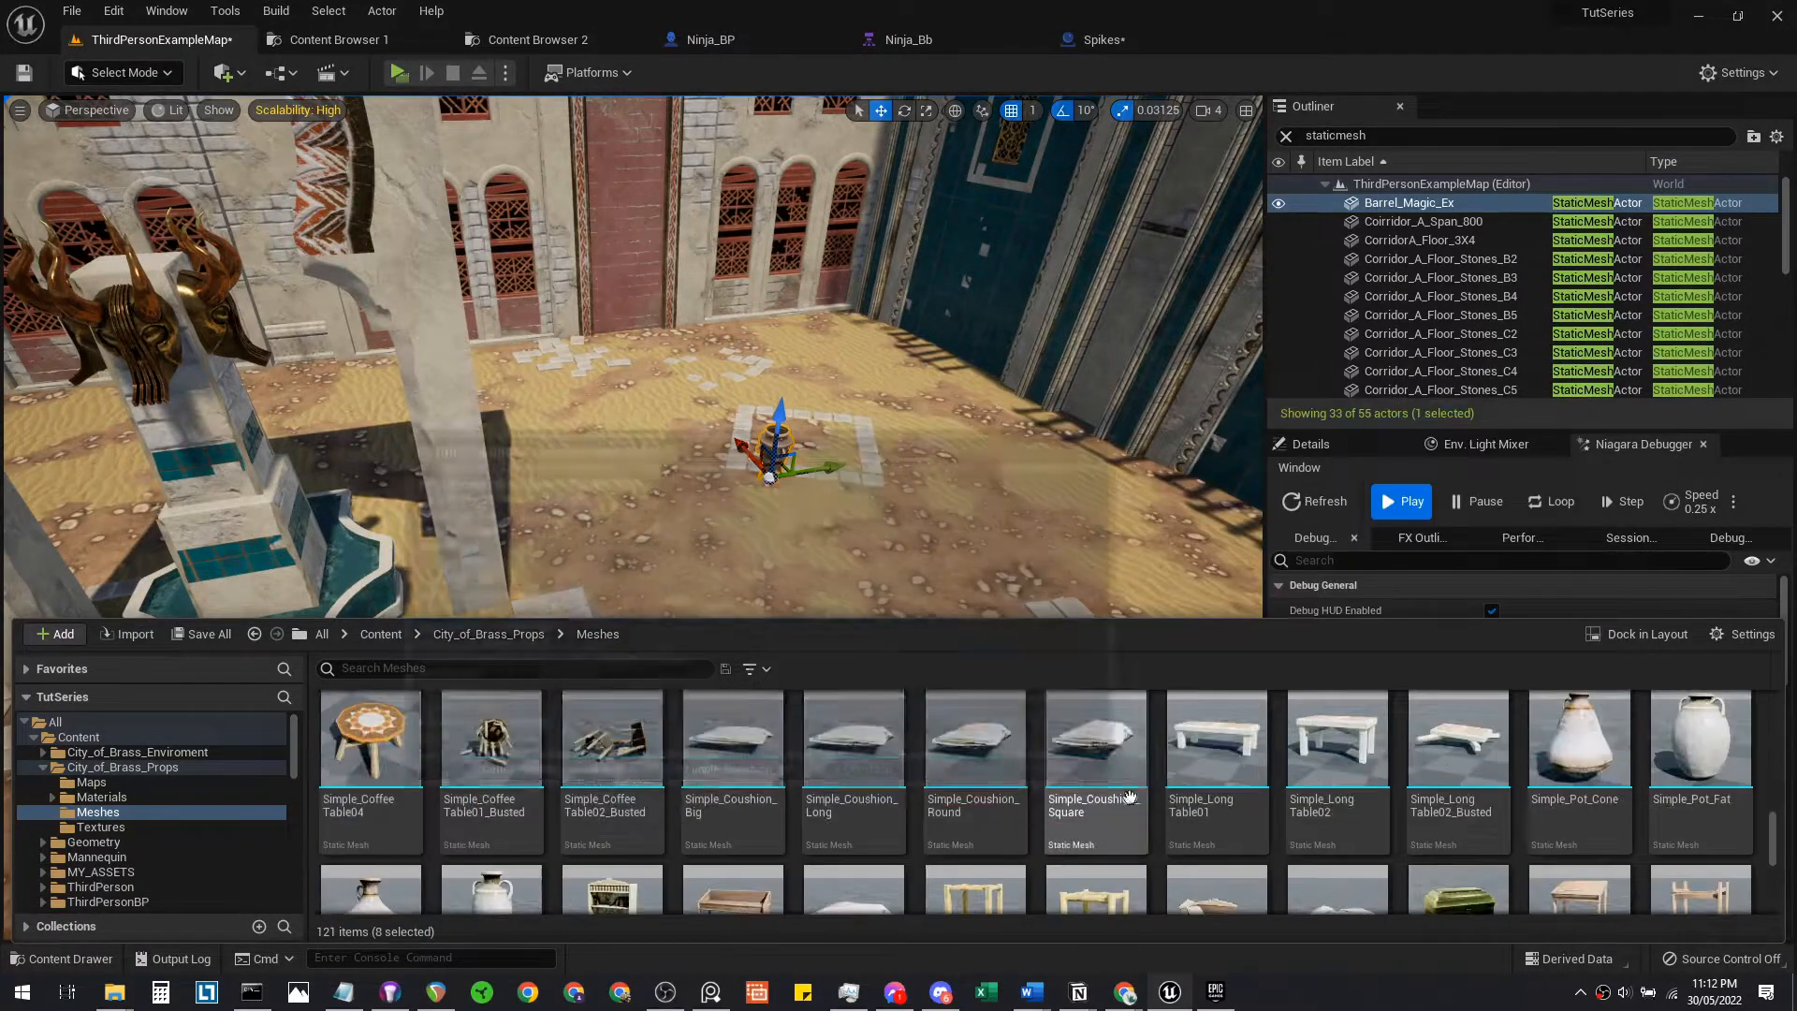
{"action": "left_click", "coordinate": [1574, 770], "text": "ctrl"}
{"action": "scroll", "coordinate": [1498, 796], "scroll_direction": "down", "scroll_amount": 5}
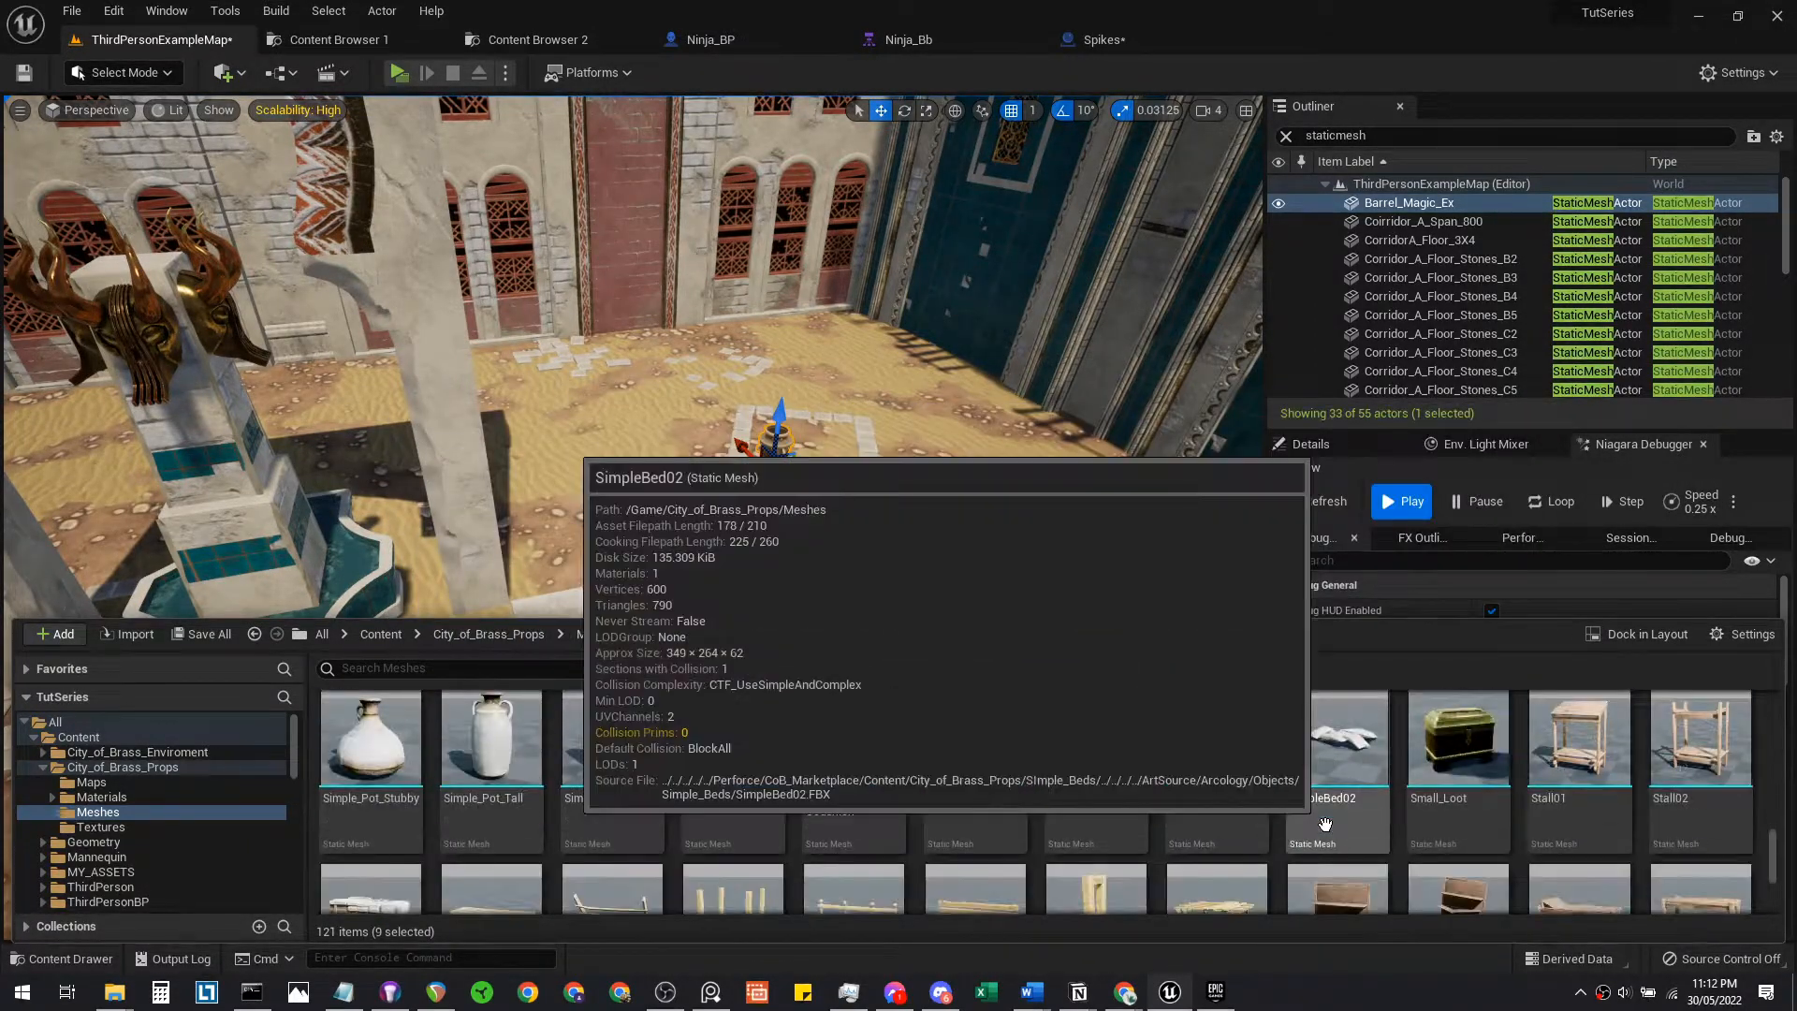
{"action": "left_click", "coordinate": [1370, 805], "text": "ctrl"}
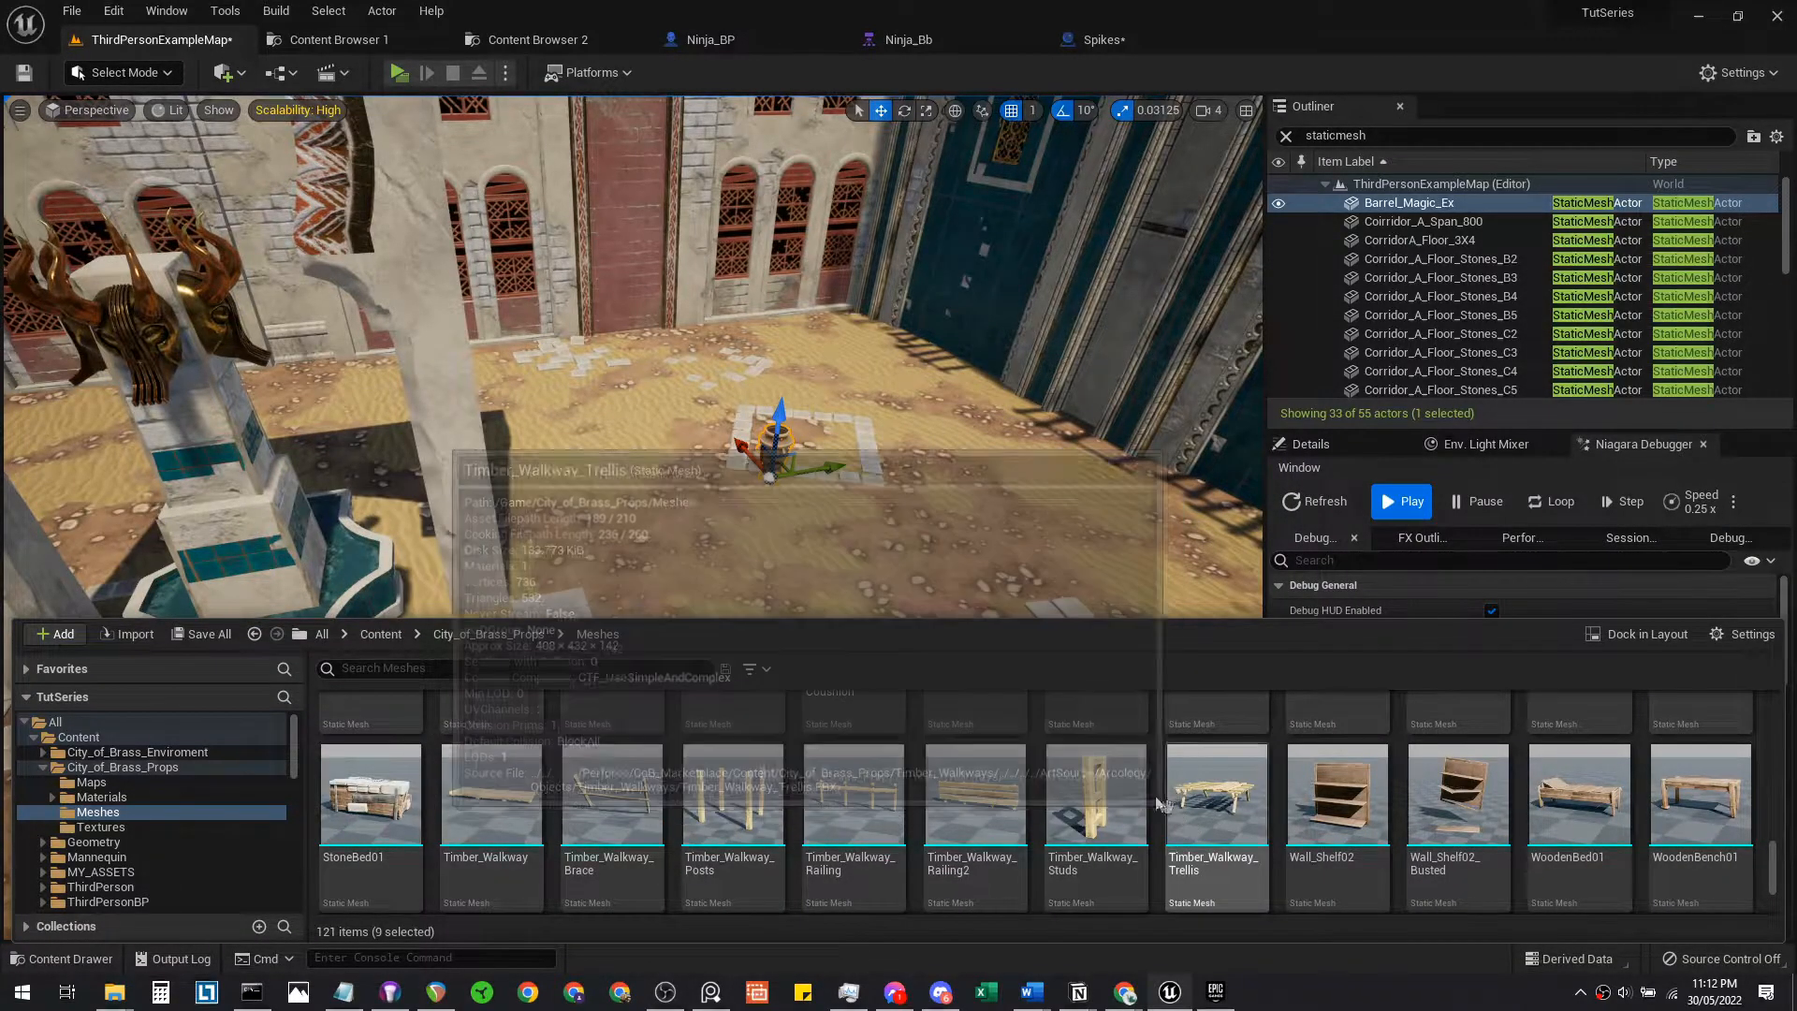
{"action": "scroll", "coordinate": [1030, 824], "scroll_direction": "up", "scroll_amount": 5}
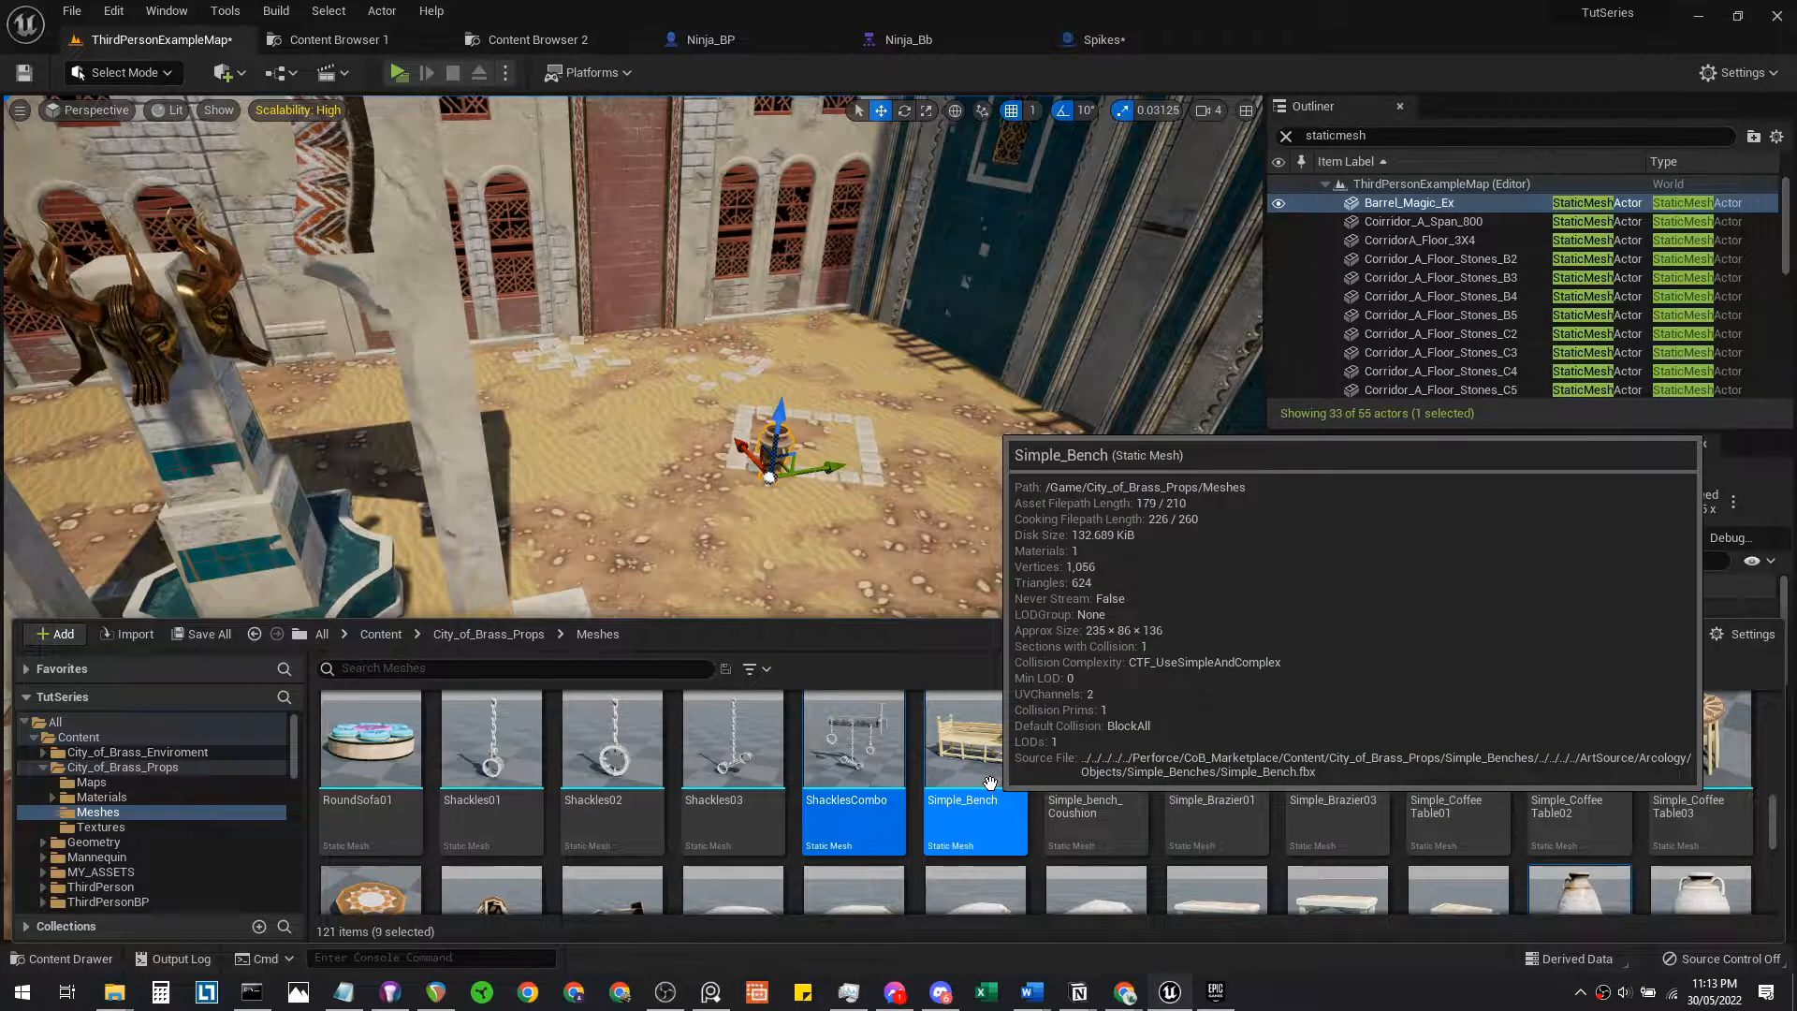
Place the nine selected prop meshes together in the arena near the barrel and raise the group
{"action": "left_click_drag", "start_coordinate": [921, 531], "coordinate": [964, 515]}
{"action": "right_click_drag", "start_coordinate": [965, 515], "coordinate": [946, 473]}
{"action": "key", "text": "w"}
{"action": "key", "text": "d"}
{"action": "key", "text": "s"}
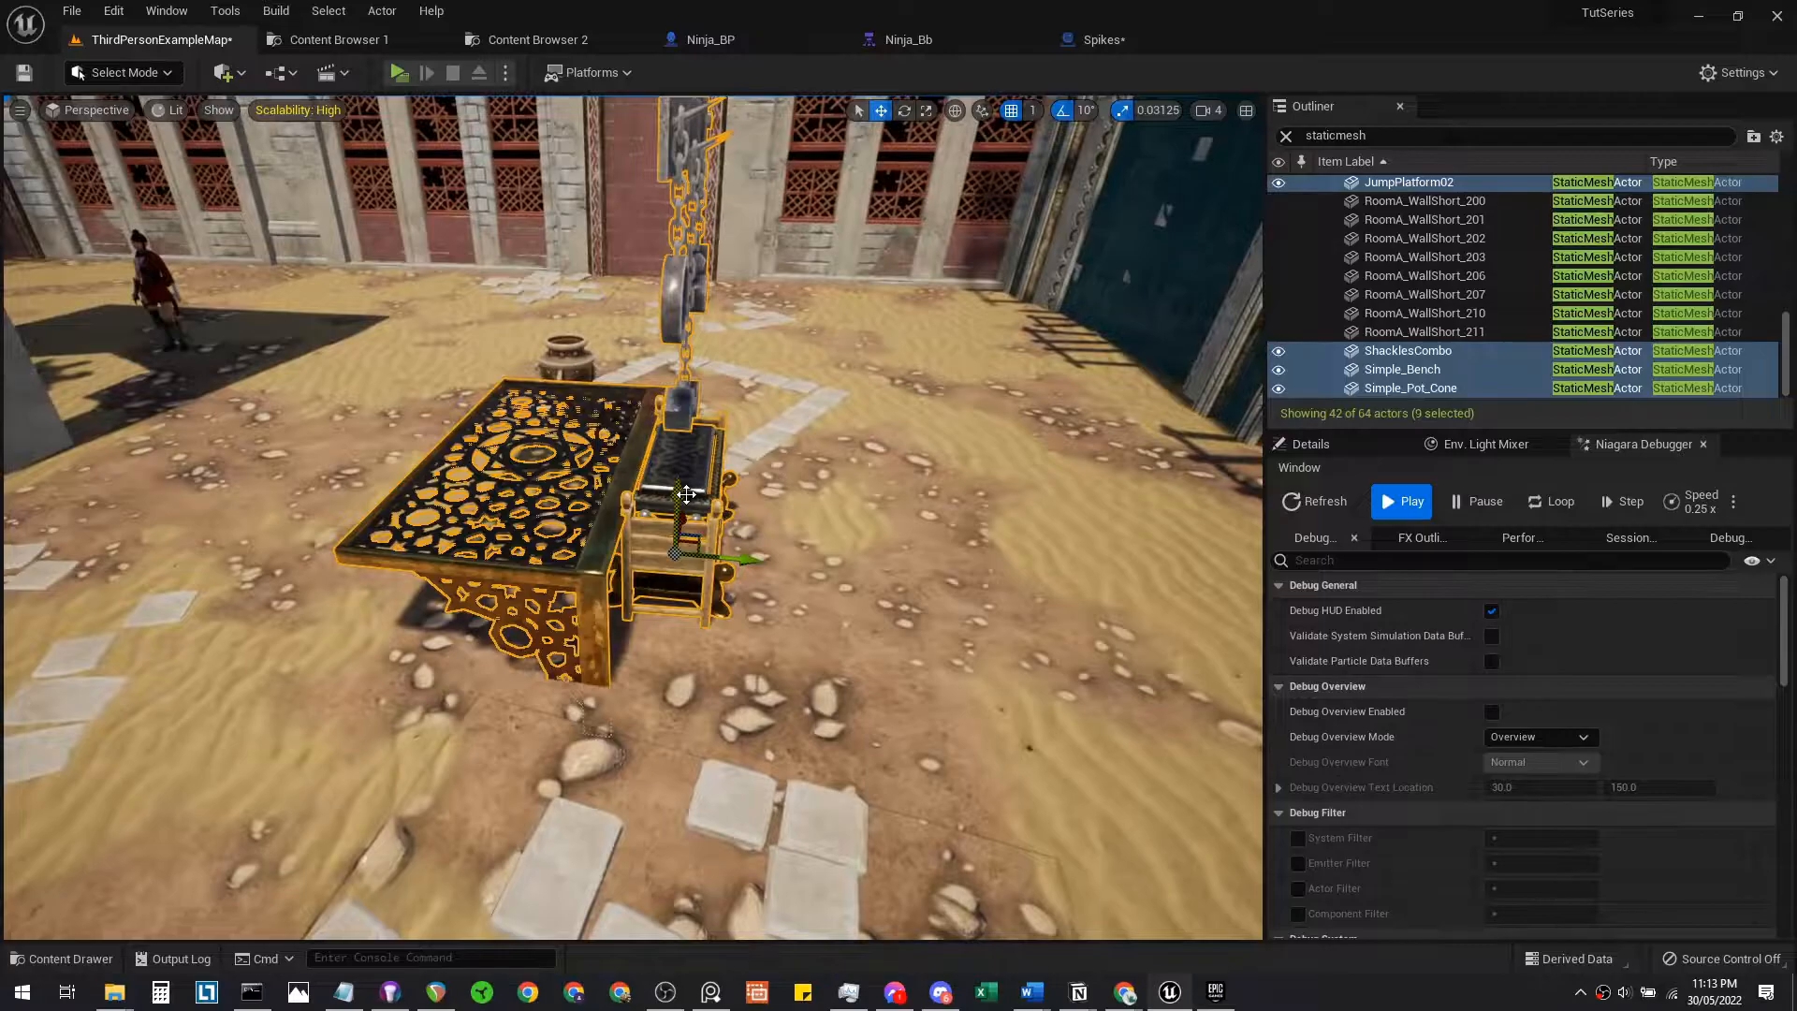
{"action": "left_click_drag", "start_coordinate": [682, 515], "coordinate": [666, 348]}
{"action": "right_click_drag", "start_coordinate": [665, 349], "coordinate": [780, 585]}
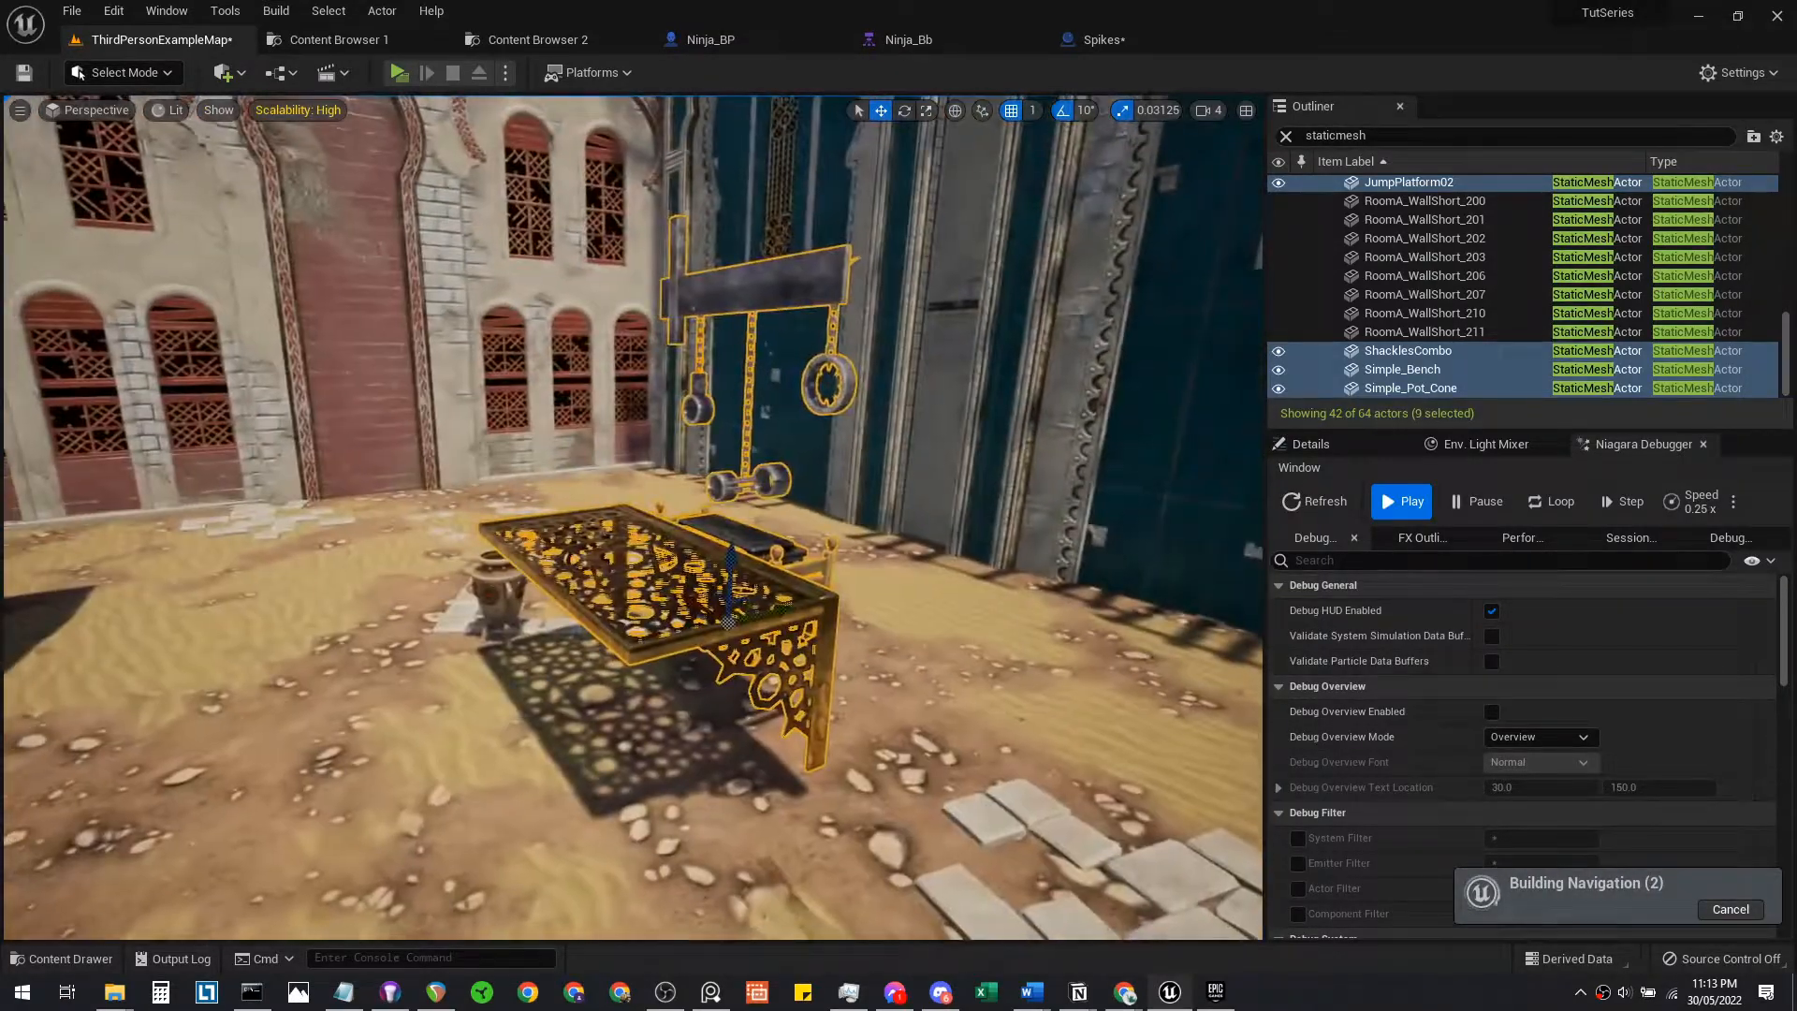
Move JumpPlatform02 clear of the stacked bench and chests
{"action": "left_click", "coordinate": [780, 585]}
{"action": "key", "text": "f"}
{"action": "key", "text": "ctrl+space"}
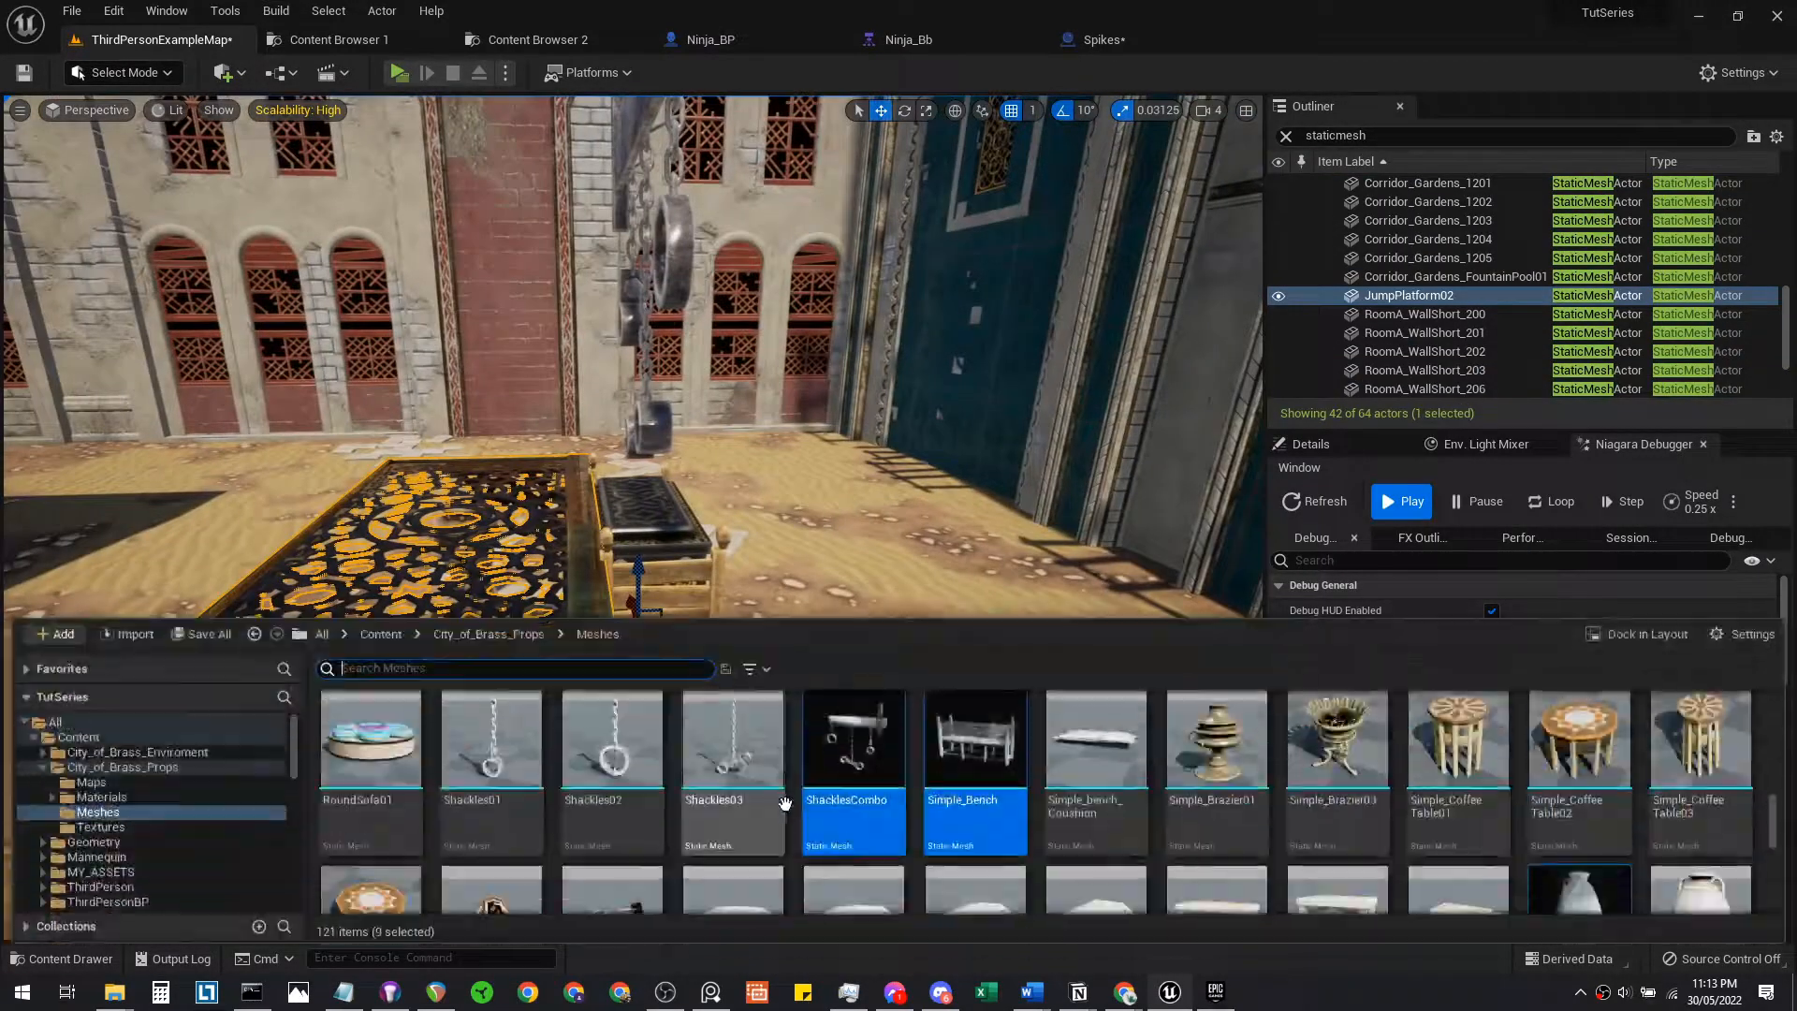
{"action": "scroll", "coordinate": [1060, 802], "scroll_direction": "up", "scroll_amount": 9}
{"action": "scroll", "coordinate": [1216, 827], "scroll_direction": "down", "scroll_amount": 8}
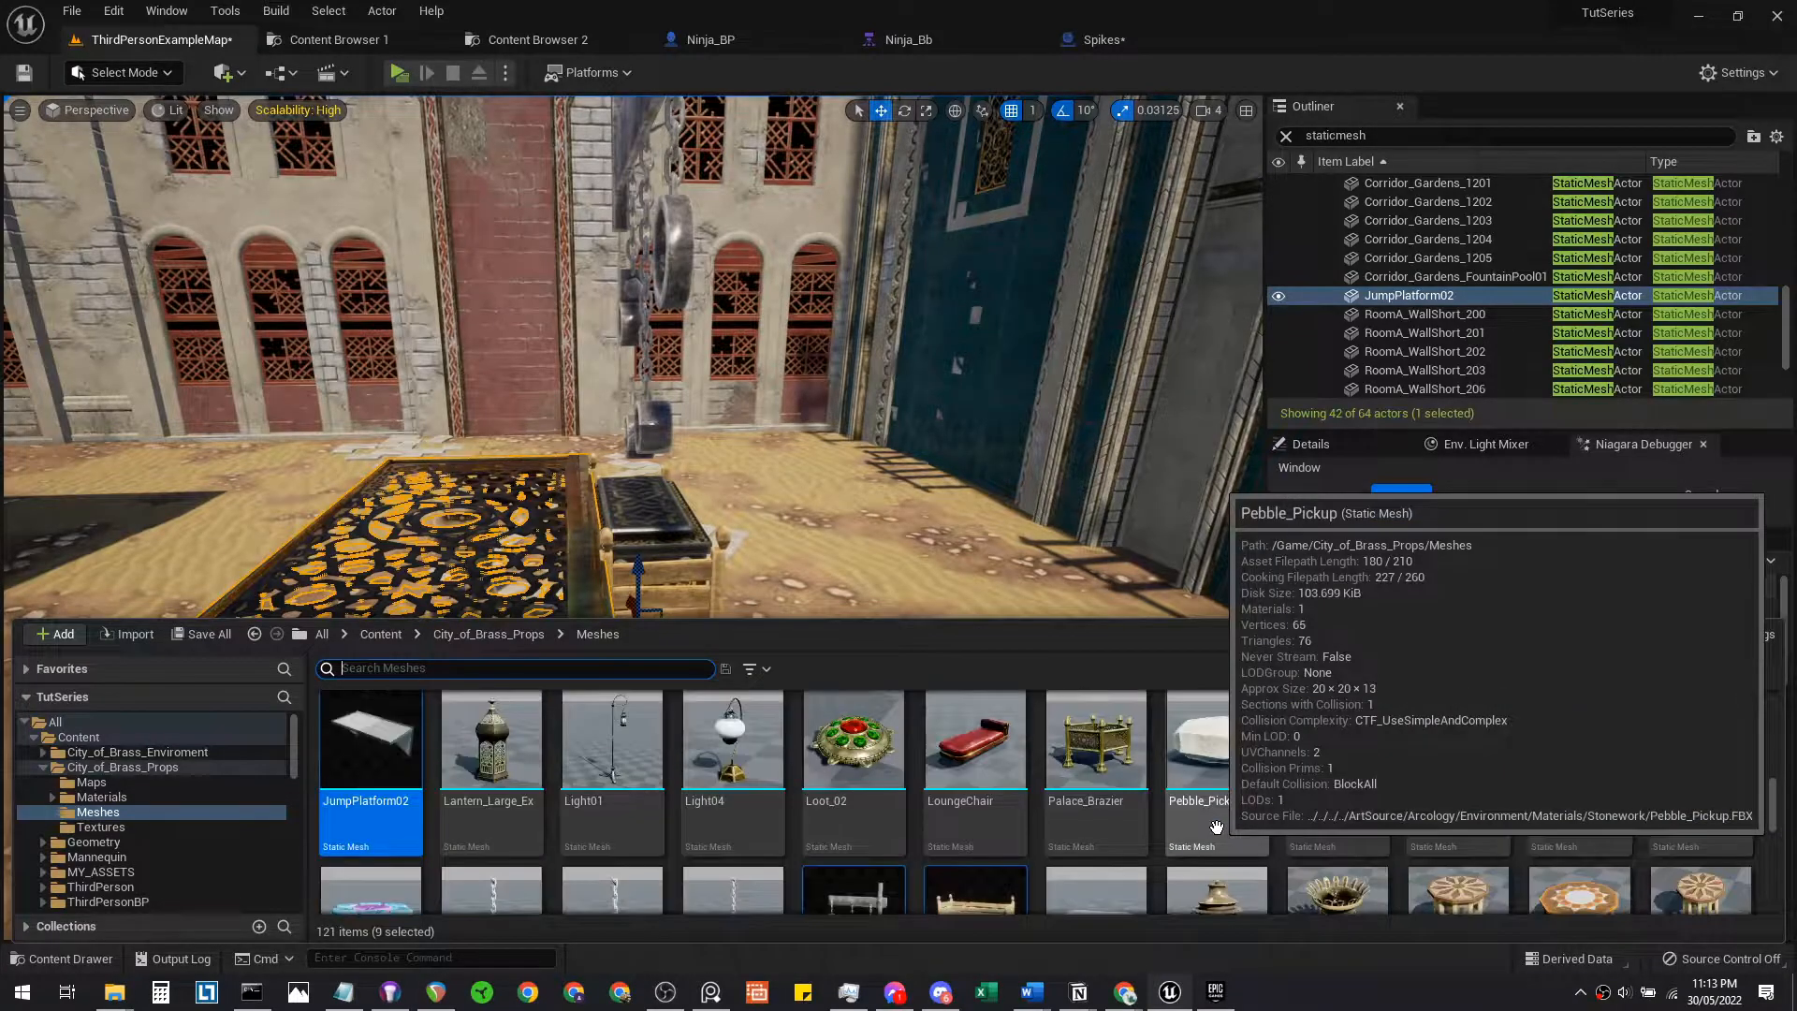
{"action": "scroll", "coordinate": [1216, 827], "scroll_direction": "up", "scroll_amount": 2}
{"action": "right_click_drag", "start_coordinate": [894, 524], "coordinate": [894, 617]}
{"action": "left_click", "coordinate": [894, 617]}
Move Simple_Bench out of the prop stack towards the teal garden walls
{"action": "left_click", "coordinate": [733, 452]}
{"action": "left_click", "coordinate": [745, 463]}
{"action": "mouse_move", "coordinate": [827, 465]}
{"action": "right_mouse_down"}
{"action": "mouse_move", "coordinate": [866, 465]}
{"action": "mouse_move", "coordinate": [785, 464]}
{"action": "mouse_move", "coordinate": [948, 464]}
{"action": "mouse_move", "coordinate": [826, 464]}
{"action": "right_mouse_up"}
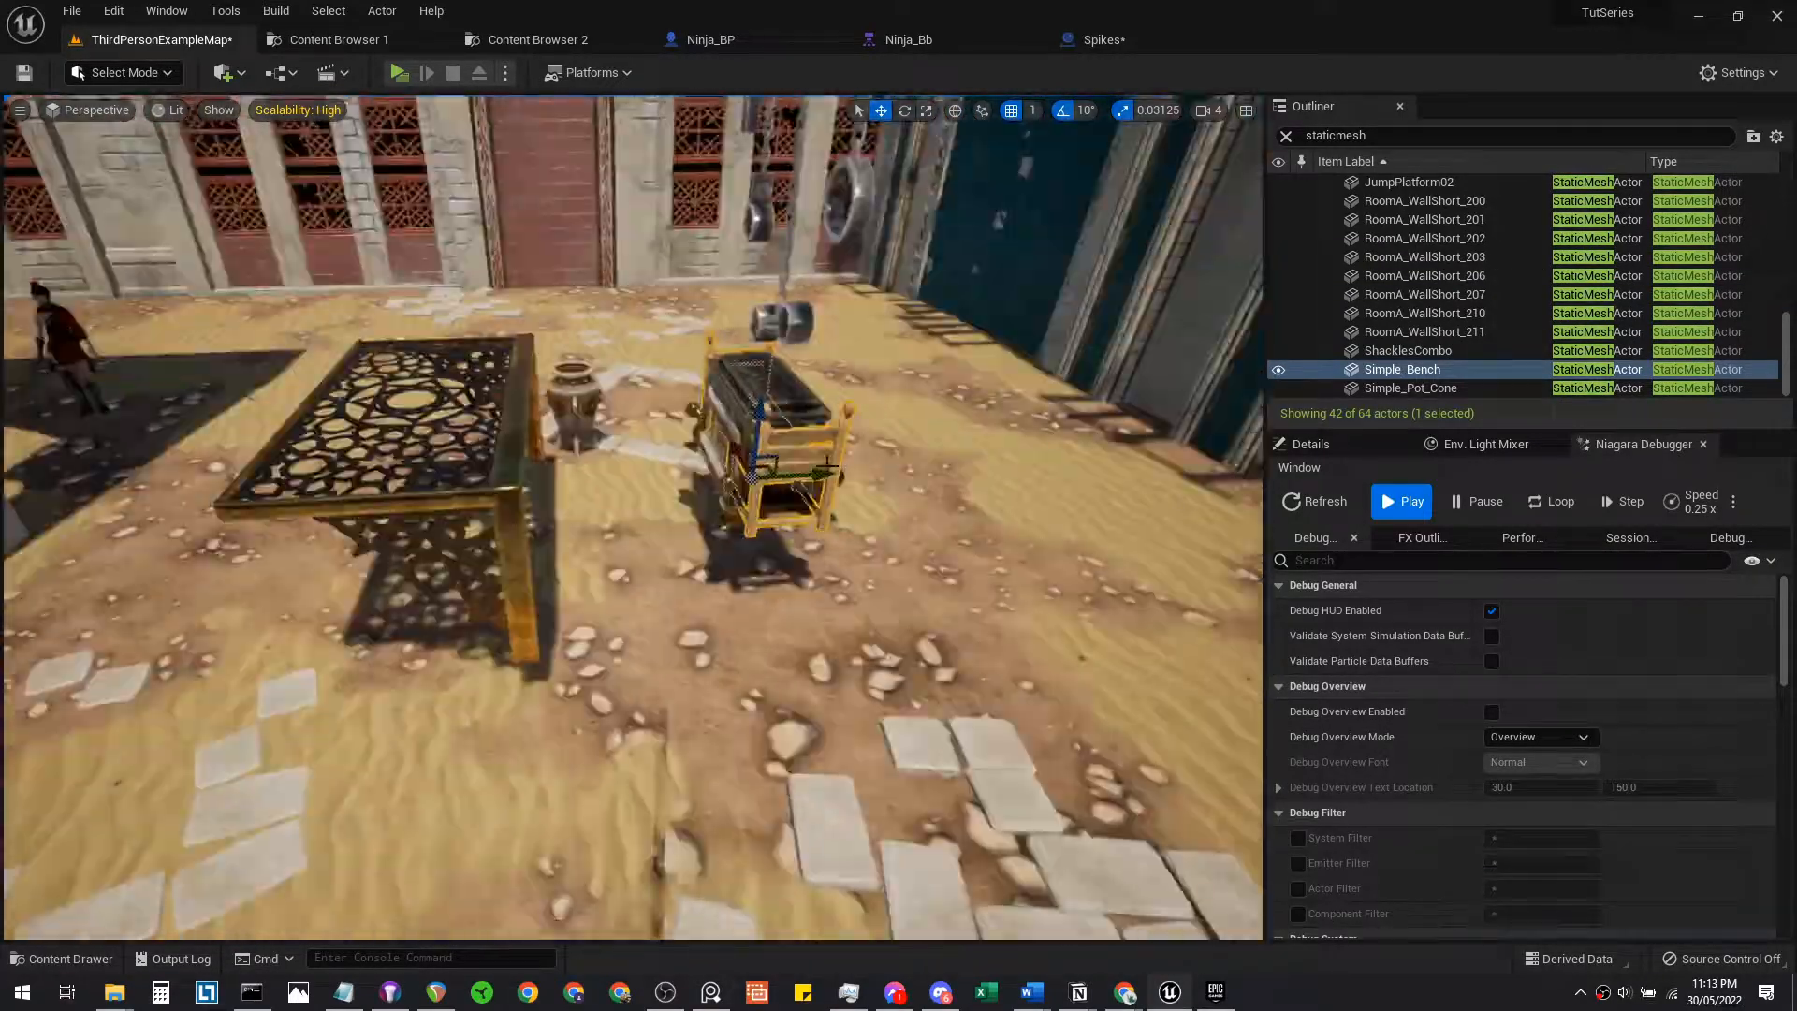
{"action": "left_click_drag", "start_coordinate": [842, 470], "coordinate": [994, 466]}
Move the gold Chest_Variant_02_Ex out of the prop stack to the loose floor stones
{"action": "left_click", "coordinate": [811, 467]}
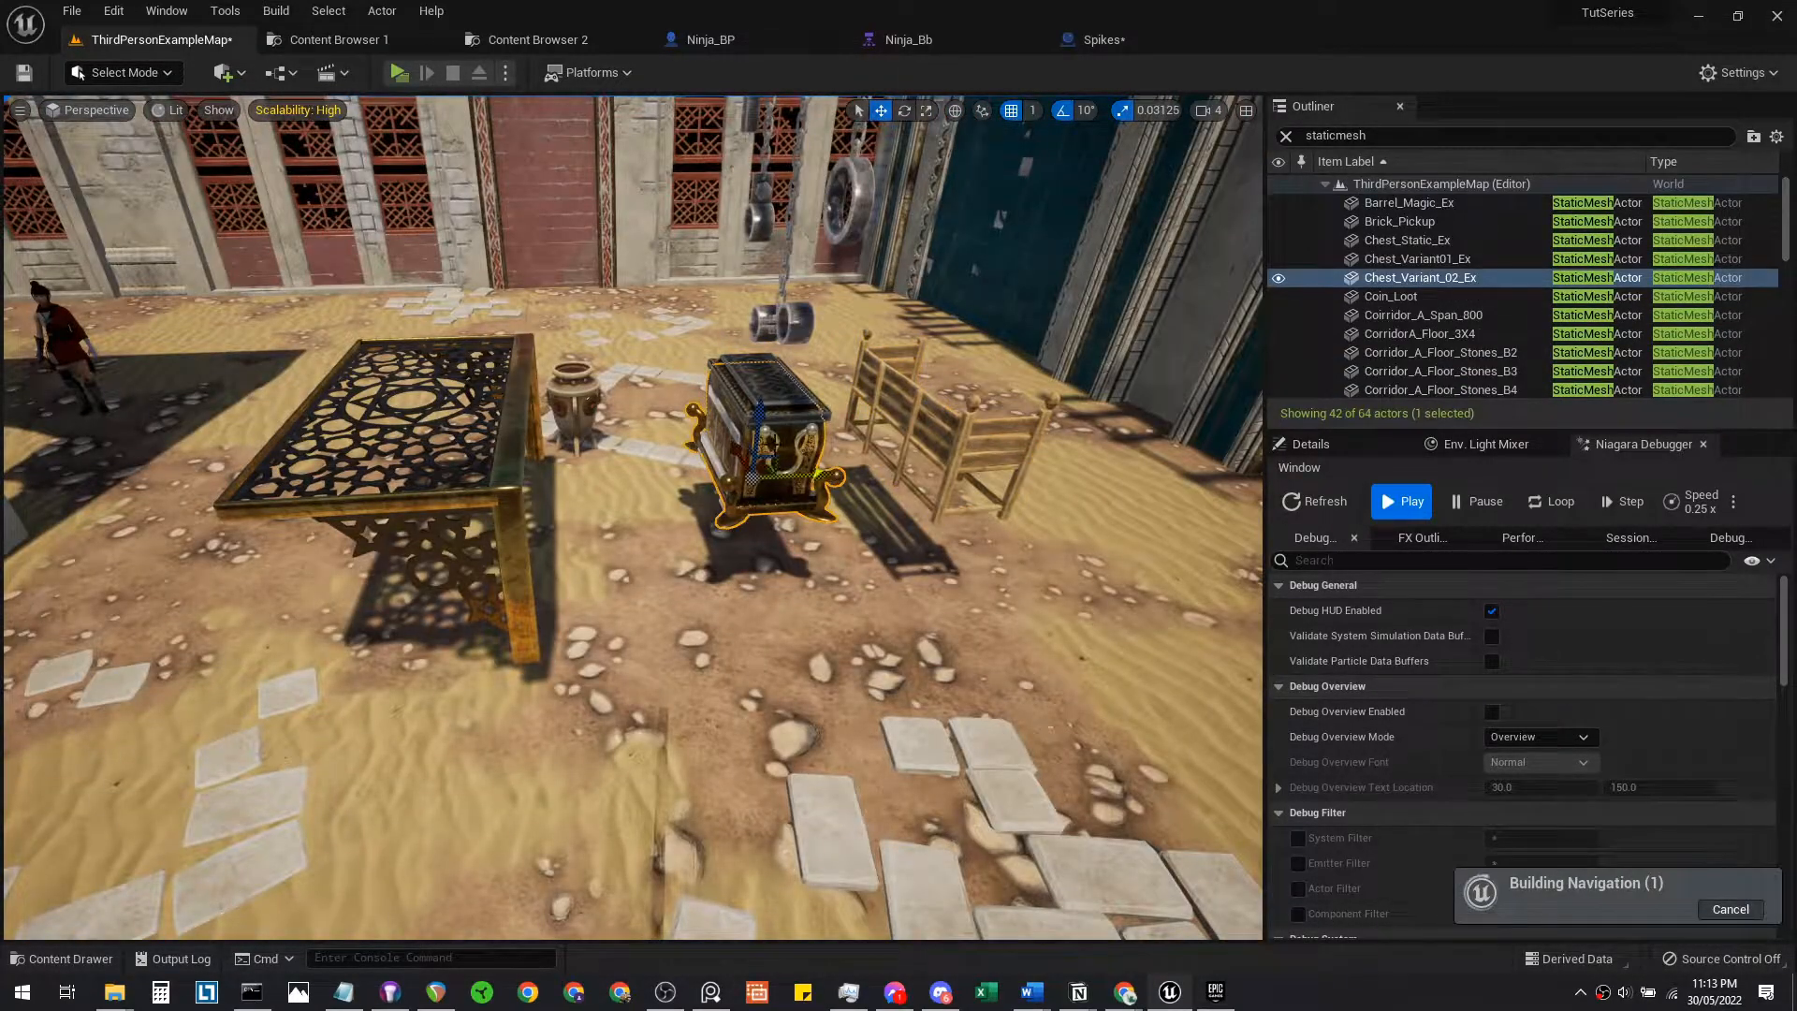
{"action": "right_click_drag", "start_coordinate": [810, 467], "coordinate": [866, 467]}
{"action": "left_click_drag", "start_coordinate": [713, 460], "coordinate": [946, 646]}
Spread Chest_Static_Ex, Chest_Variant01_Ex and Simple_Pot_Cone out of the prop stack into a row in front of the teal walls
{"action": "right_click_drag", "start_coordinate": [945, 646], "coordinate": [1049, 646]}
{"action": "left_click", "coordinate": [635, 417]}
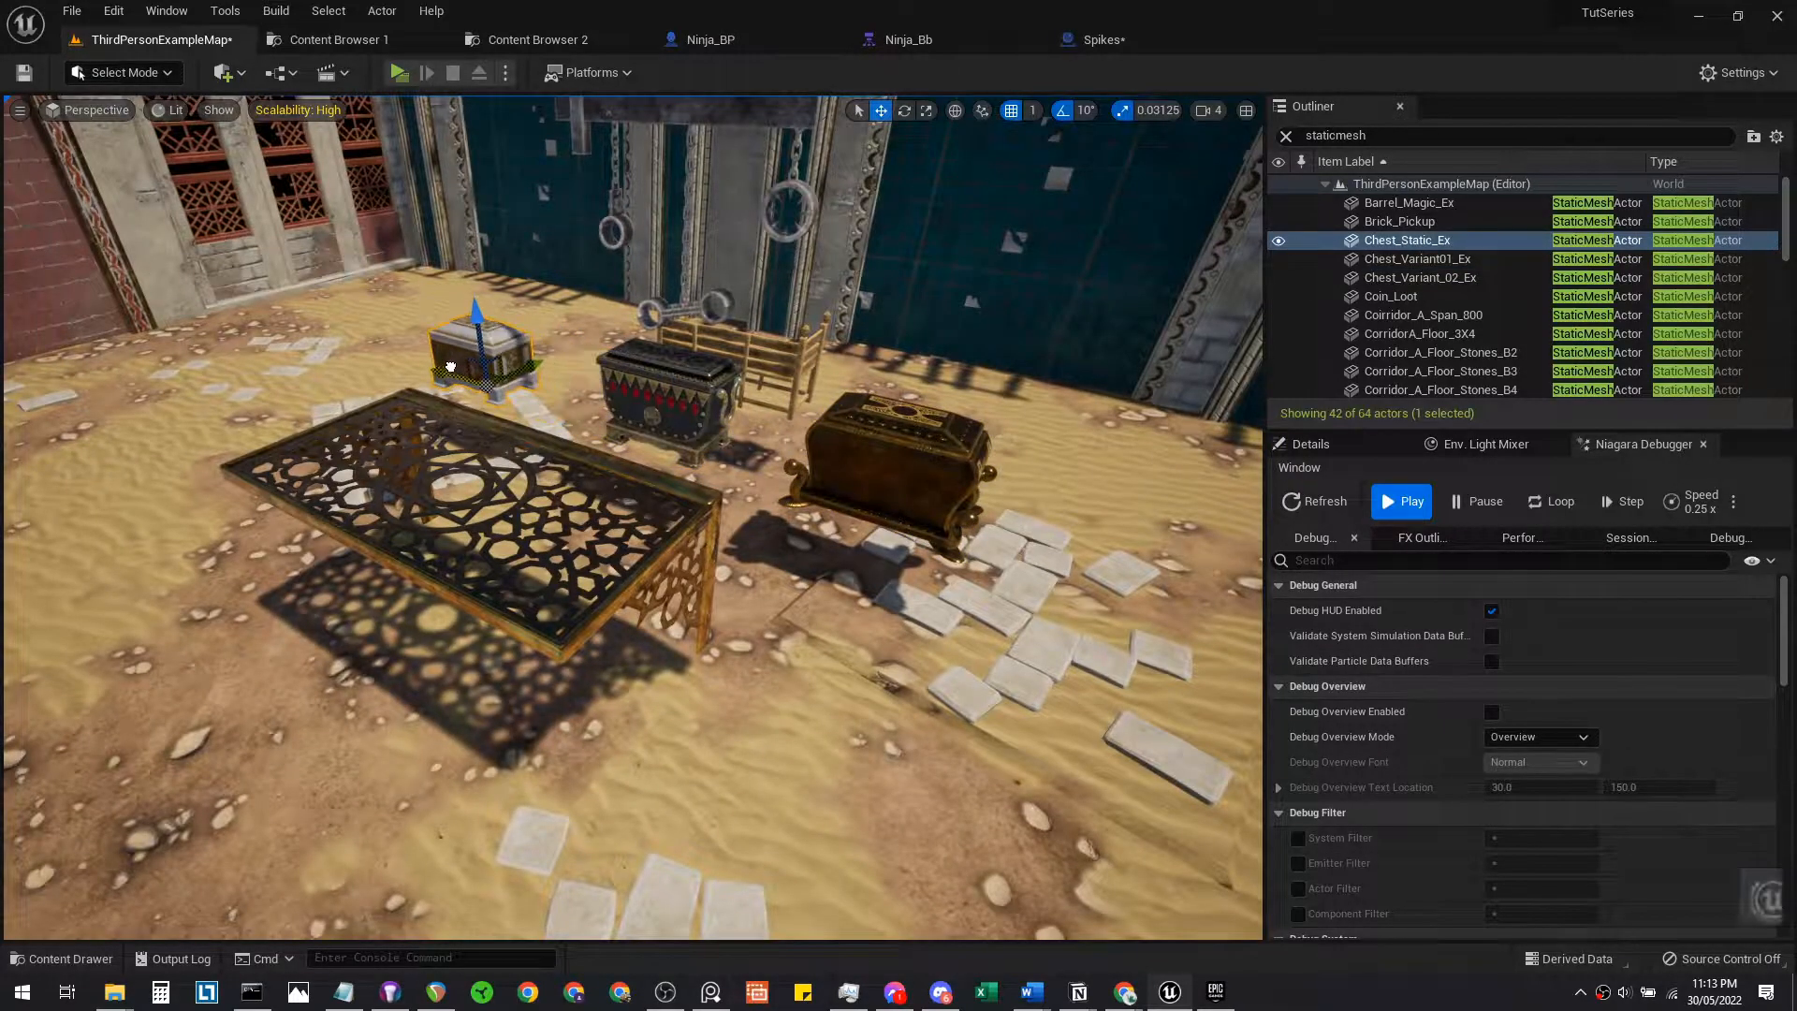
{"action": "left_click", "coordinate": [664, 403]}
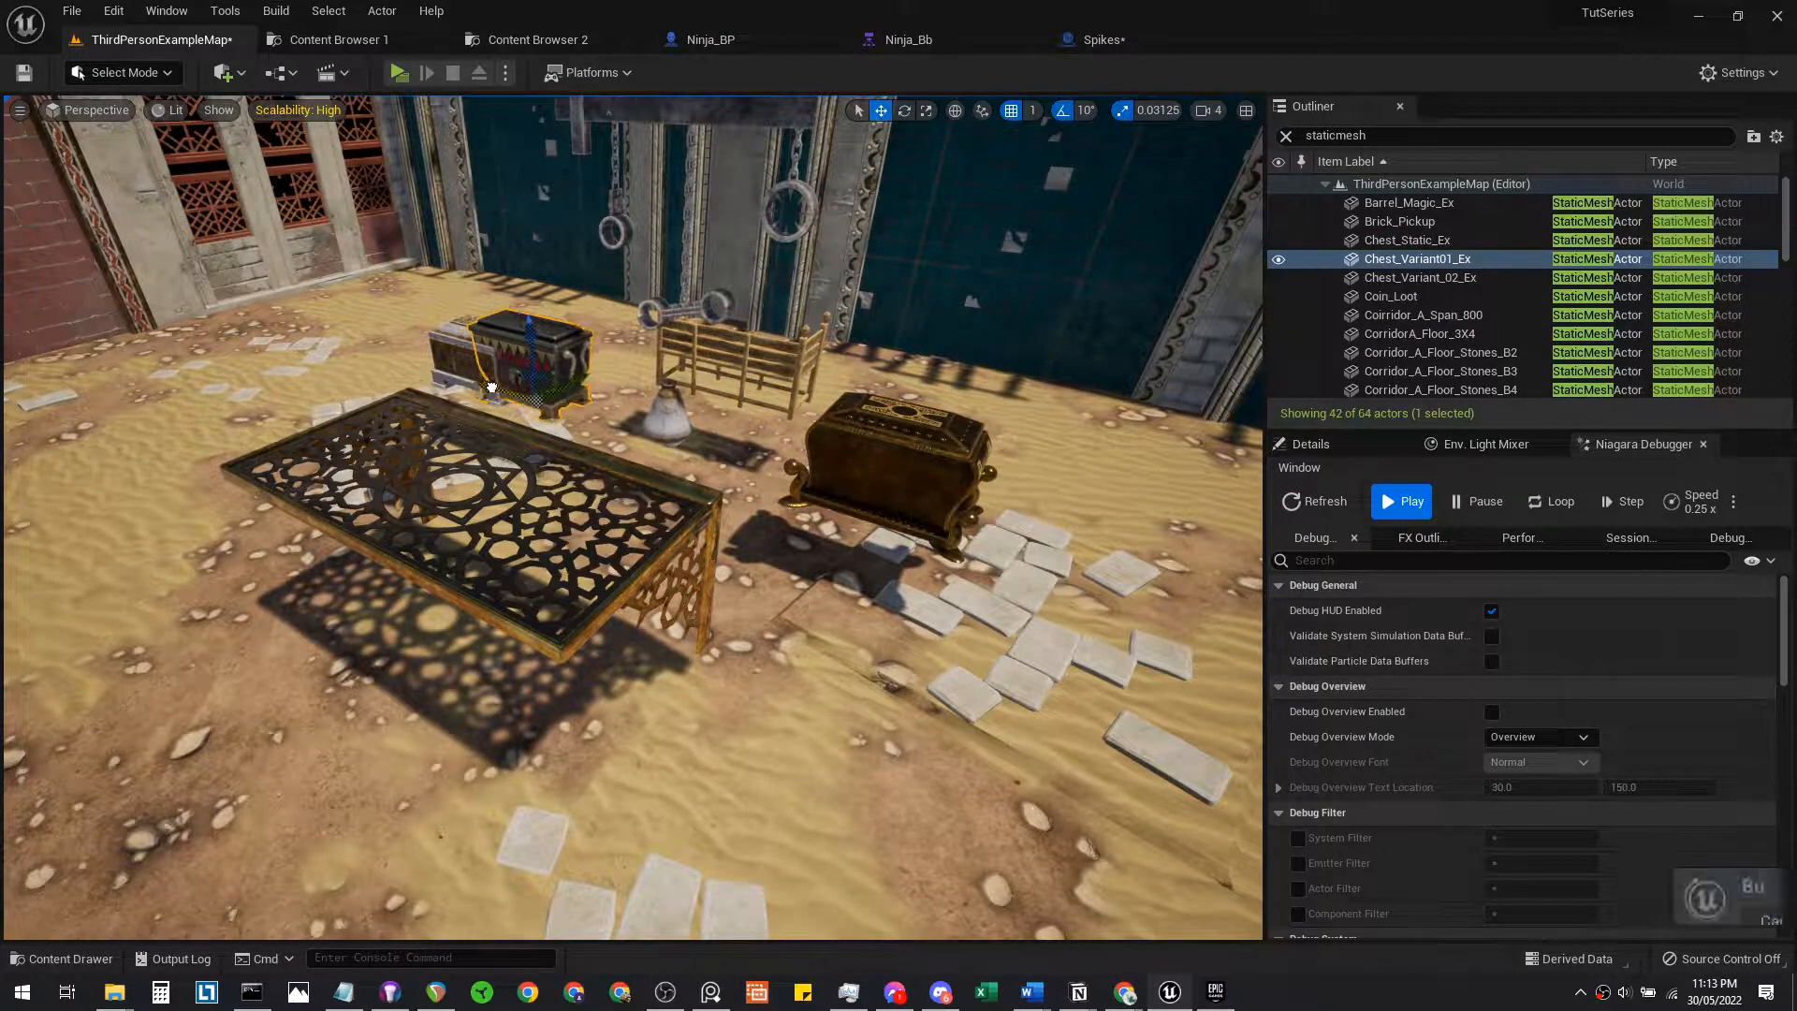
{"action": "right_click_drag", "start_coordinate": [328, 315], "coordinate": [365, 225]}
{"action": "left_click", "coordinate": [682, 540]}
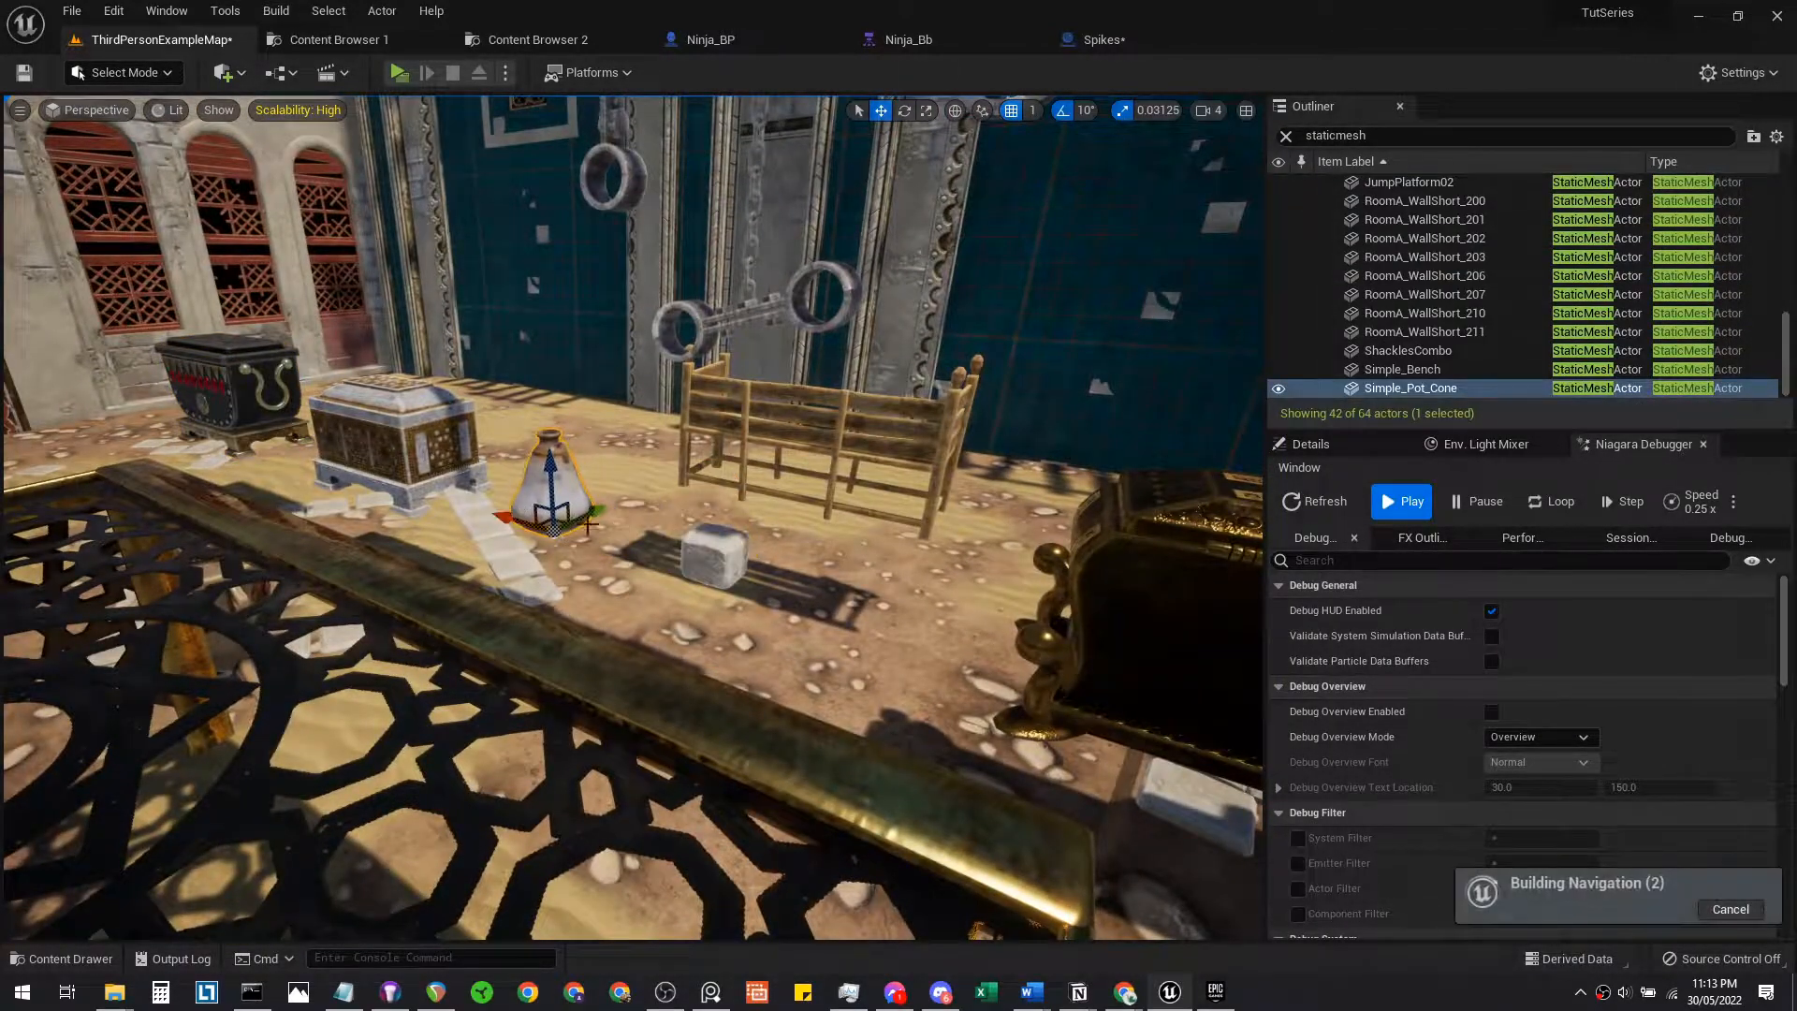
Scale the Brick_Pickup mesh up into a large stone block
{"action": "left_click", "coordinate": [711, 573]}
{"action": "key", "text": "f"}
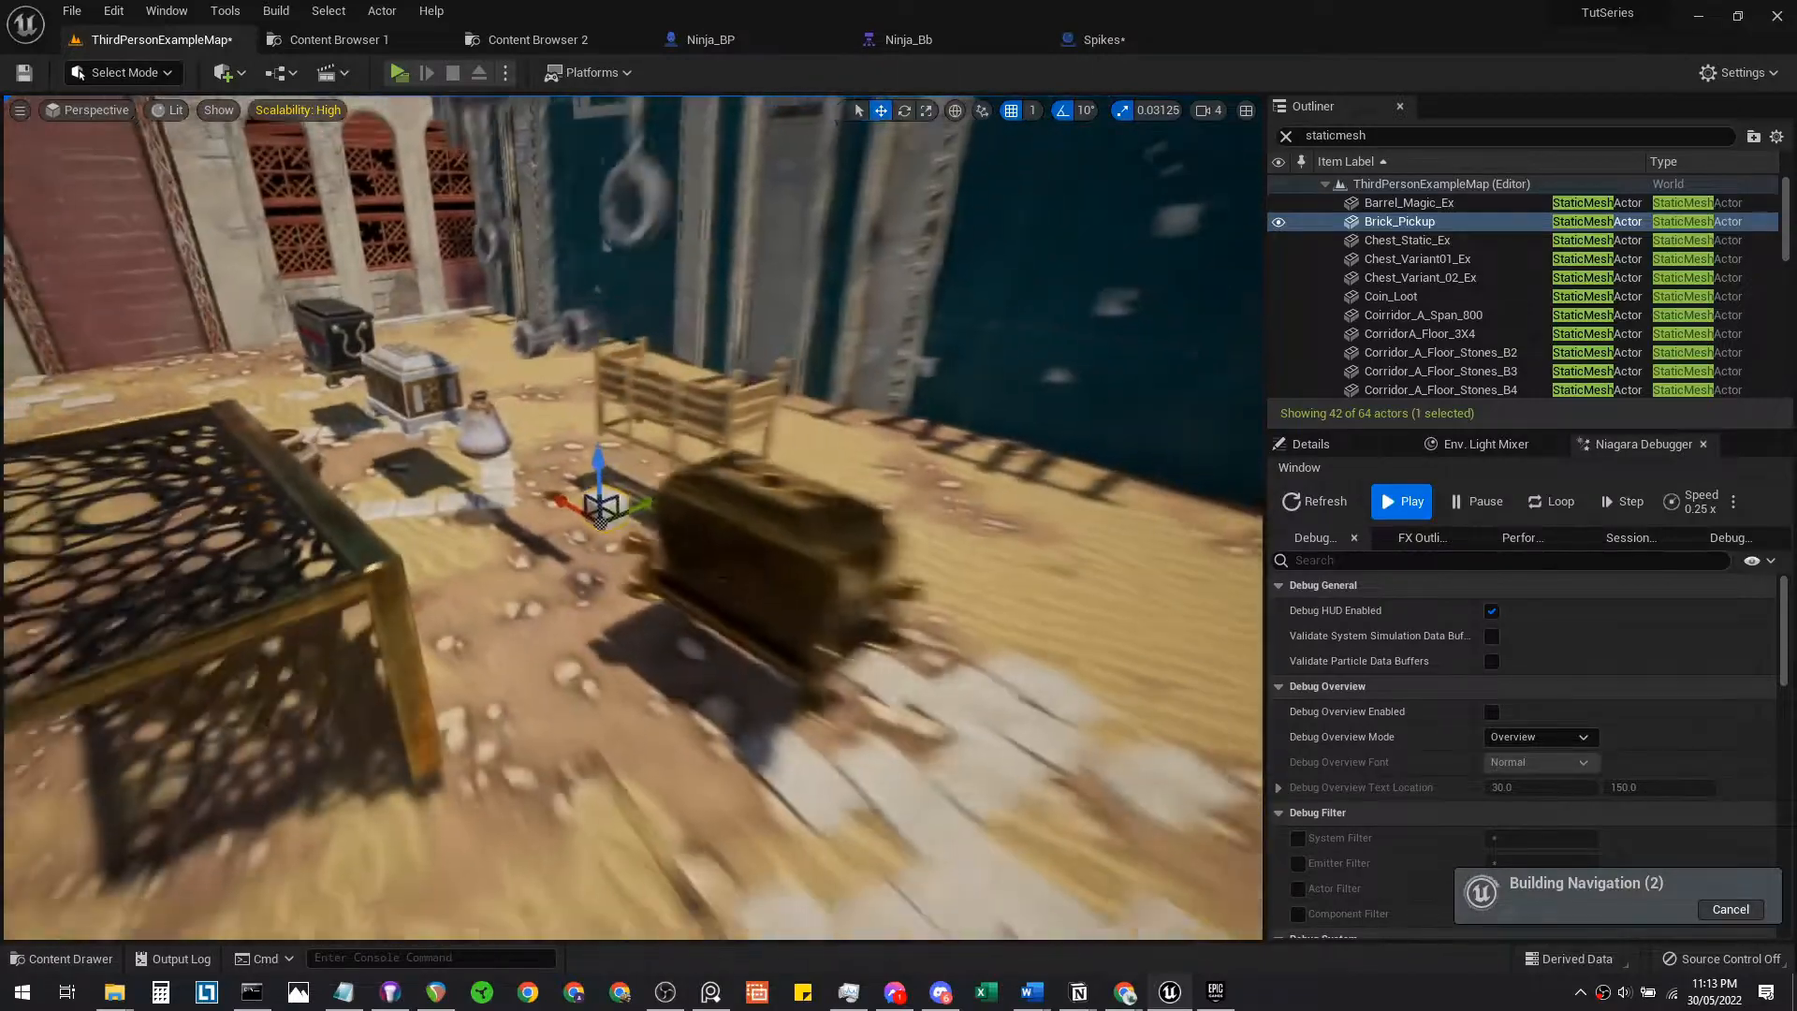
{"action": "key", "text": "r"}
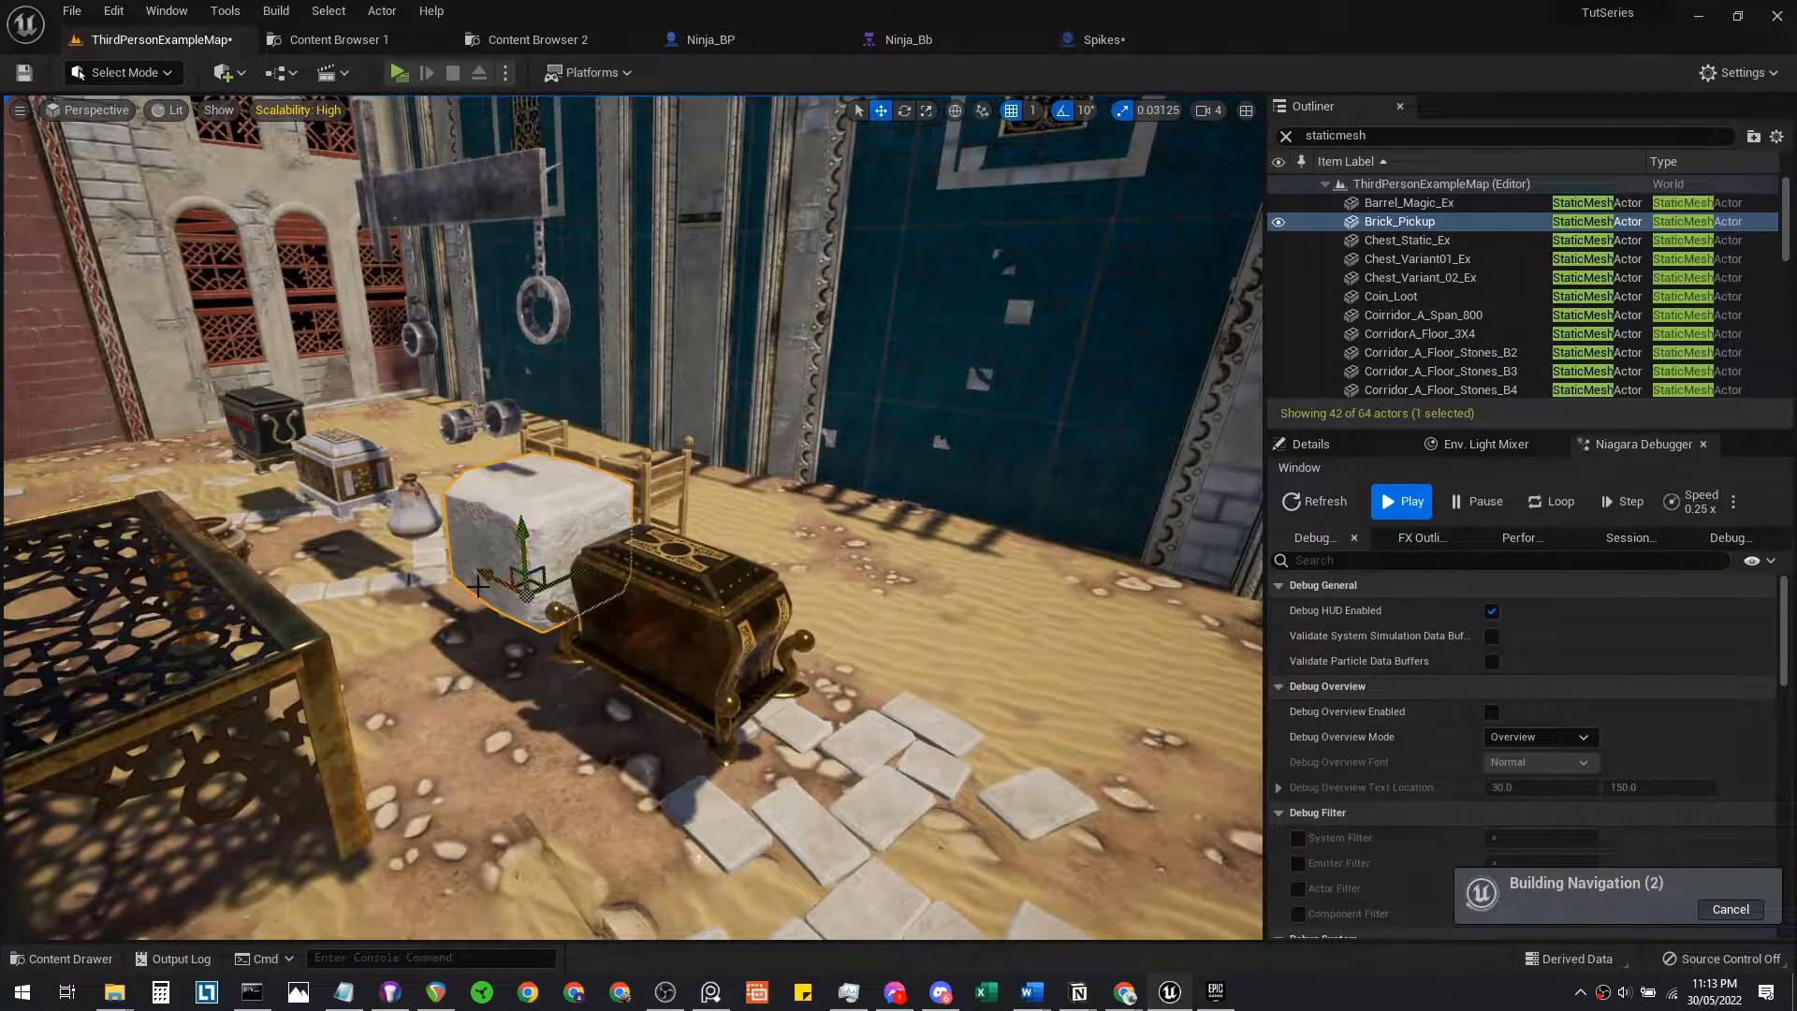
{"action": "right_click_drag", "start_coordinate": [477, 586], "coordinate": [318, 534]}
Move the enlarged brick past the gold chest and delete the hanging ShacklesCombo
{"action": "left_click", "coordinate": [618, 345]}
{"action": "left_click_drag", "start_coordinate": [618, 345], "coordinate": [1067, 349], "text": "alt"}
{"action": "right_click_drag", "start_coordinate": [633, 514], "coordinate": [417, 435]}
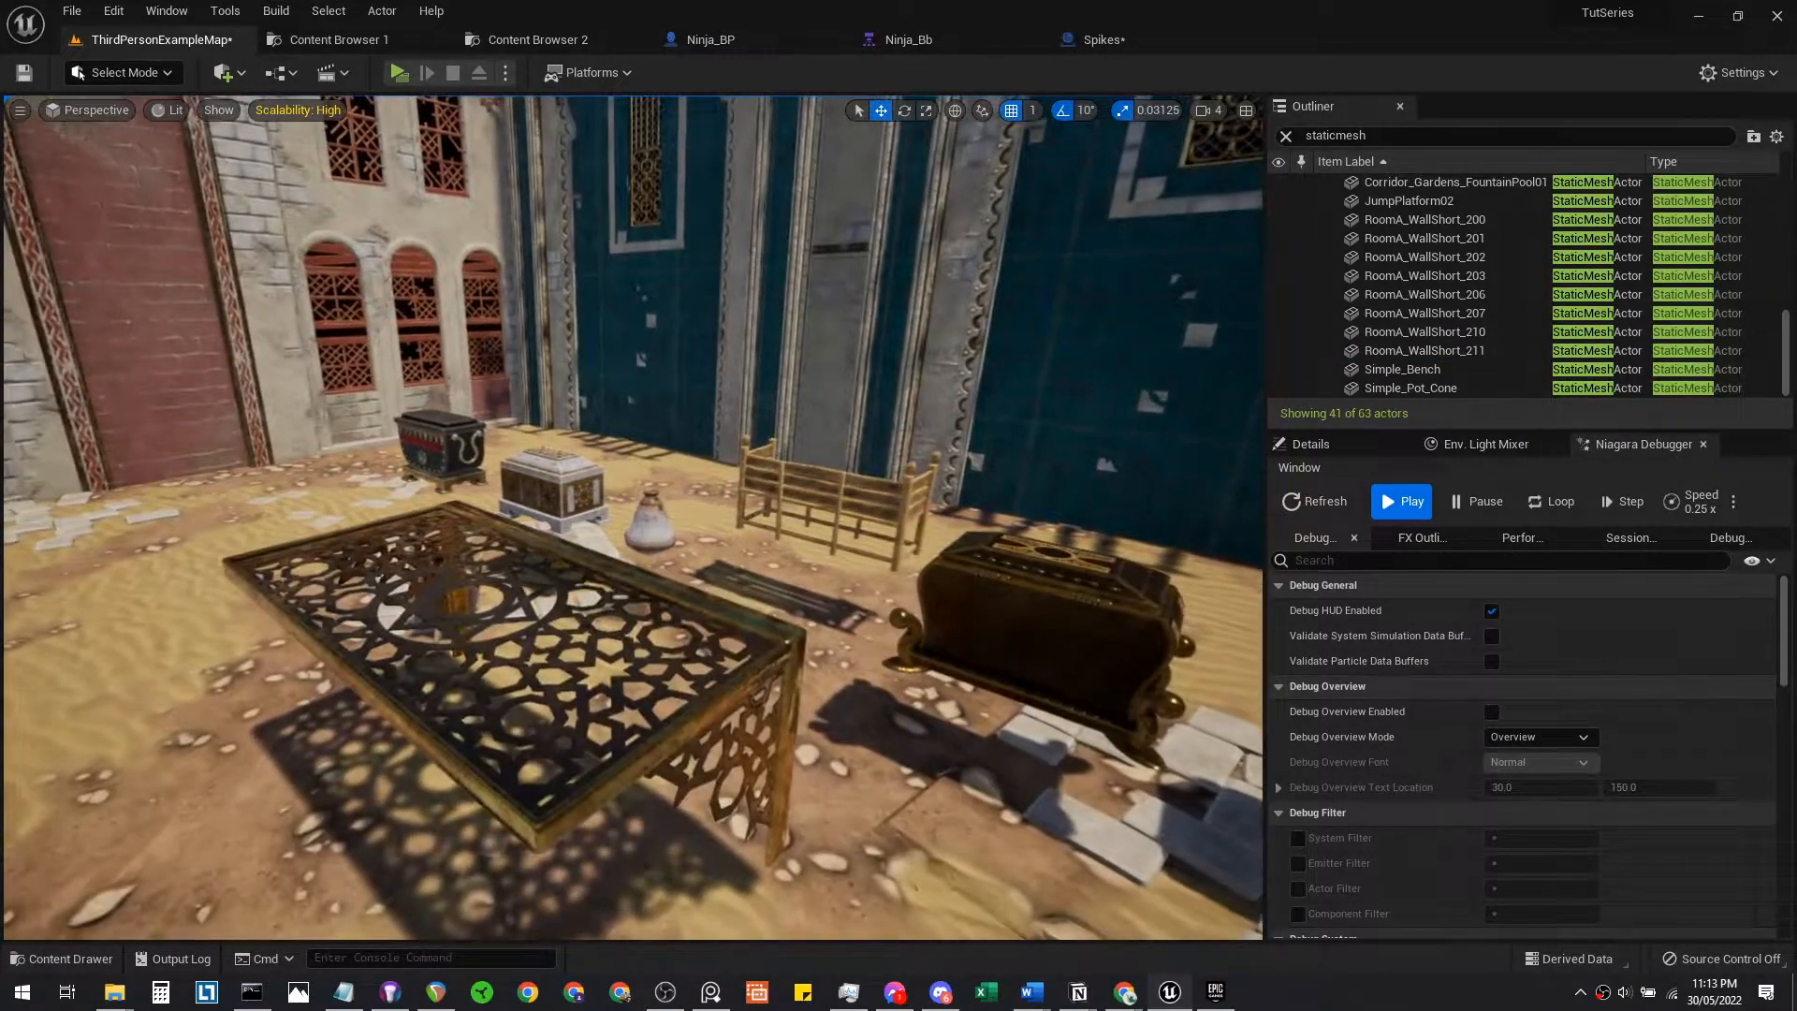
Try JumpPlatform02 rotated upright, and delete it from the level
{"action": "left_click", "coordinate": [674, 571]}
{"action": "key", "text": "e"}
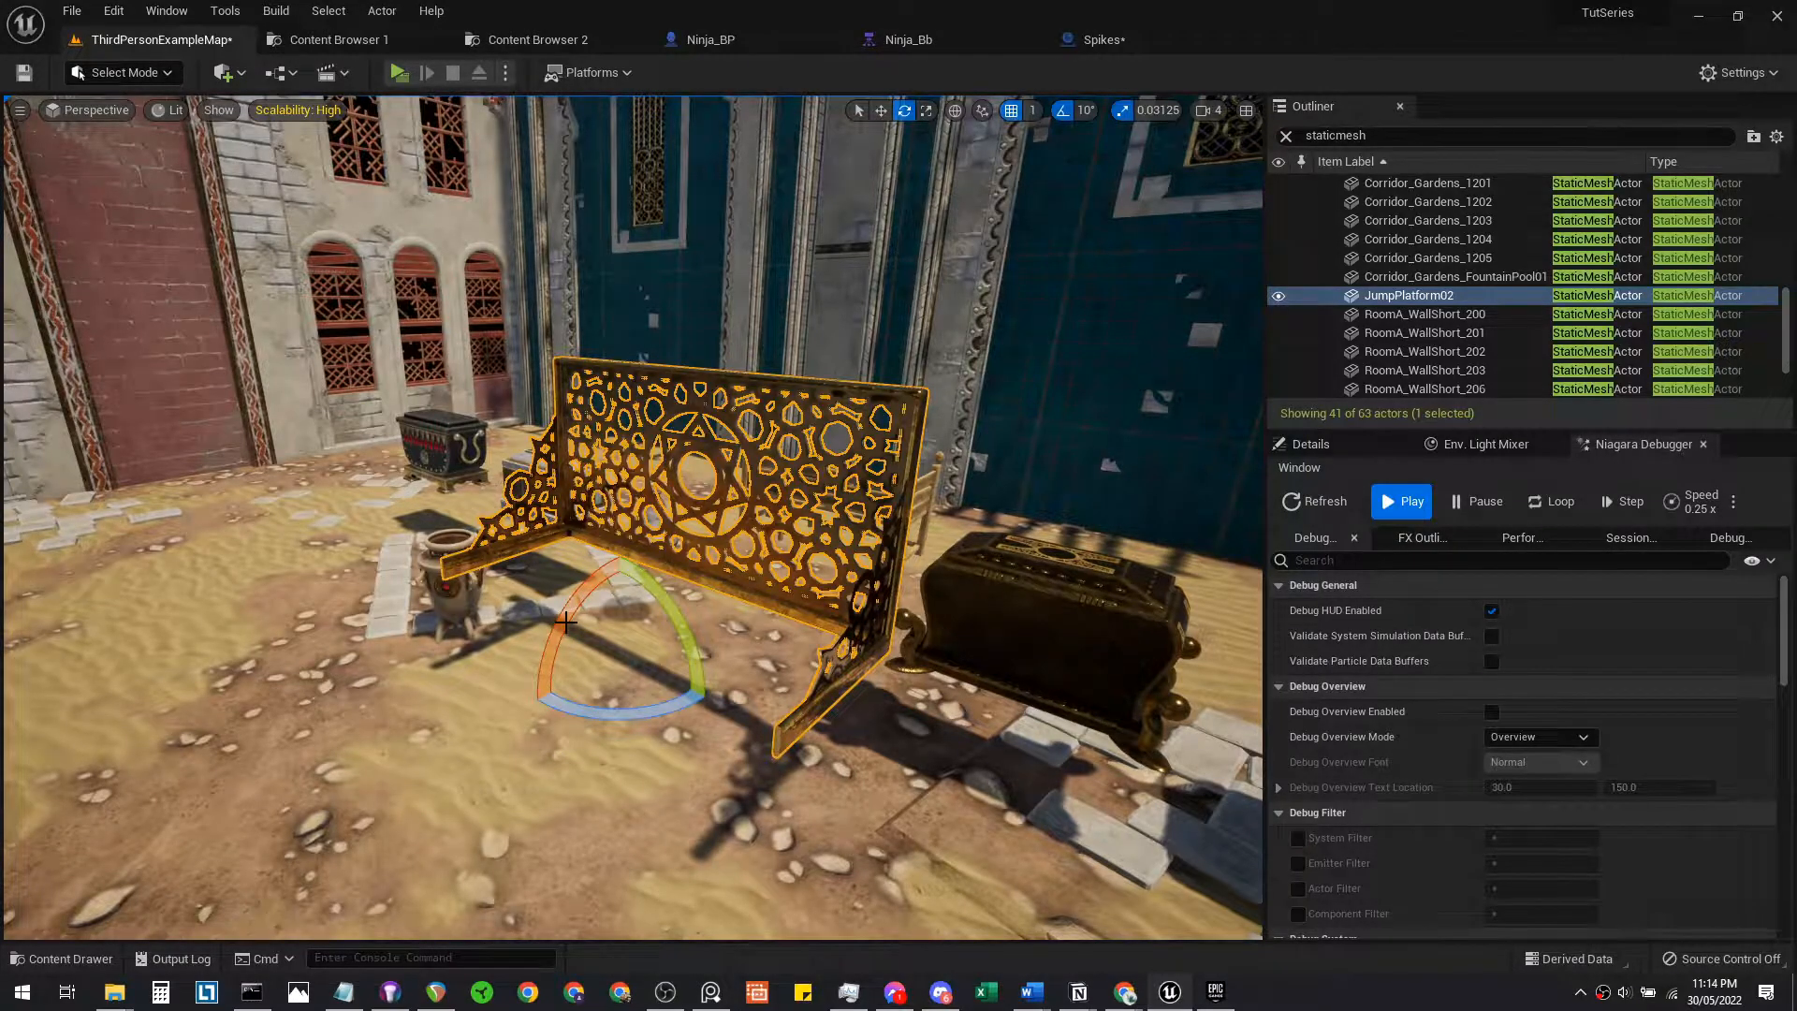
{"action": "key", "text": "Delete"}
{"action": "right_click_drag", "start_coordinate": [565, 622], "coordinate": [637, 543]}
Move Chest_Variant01_Ex across the arena to the character standing near the fountain
{"action": "left_click", "coordinate": [408, 465]}
{"action": "key", "text": "w"}
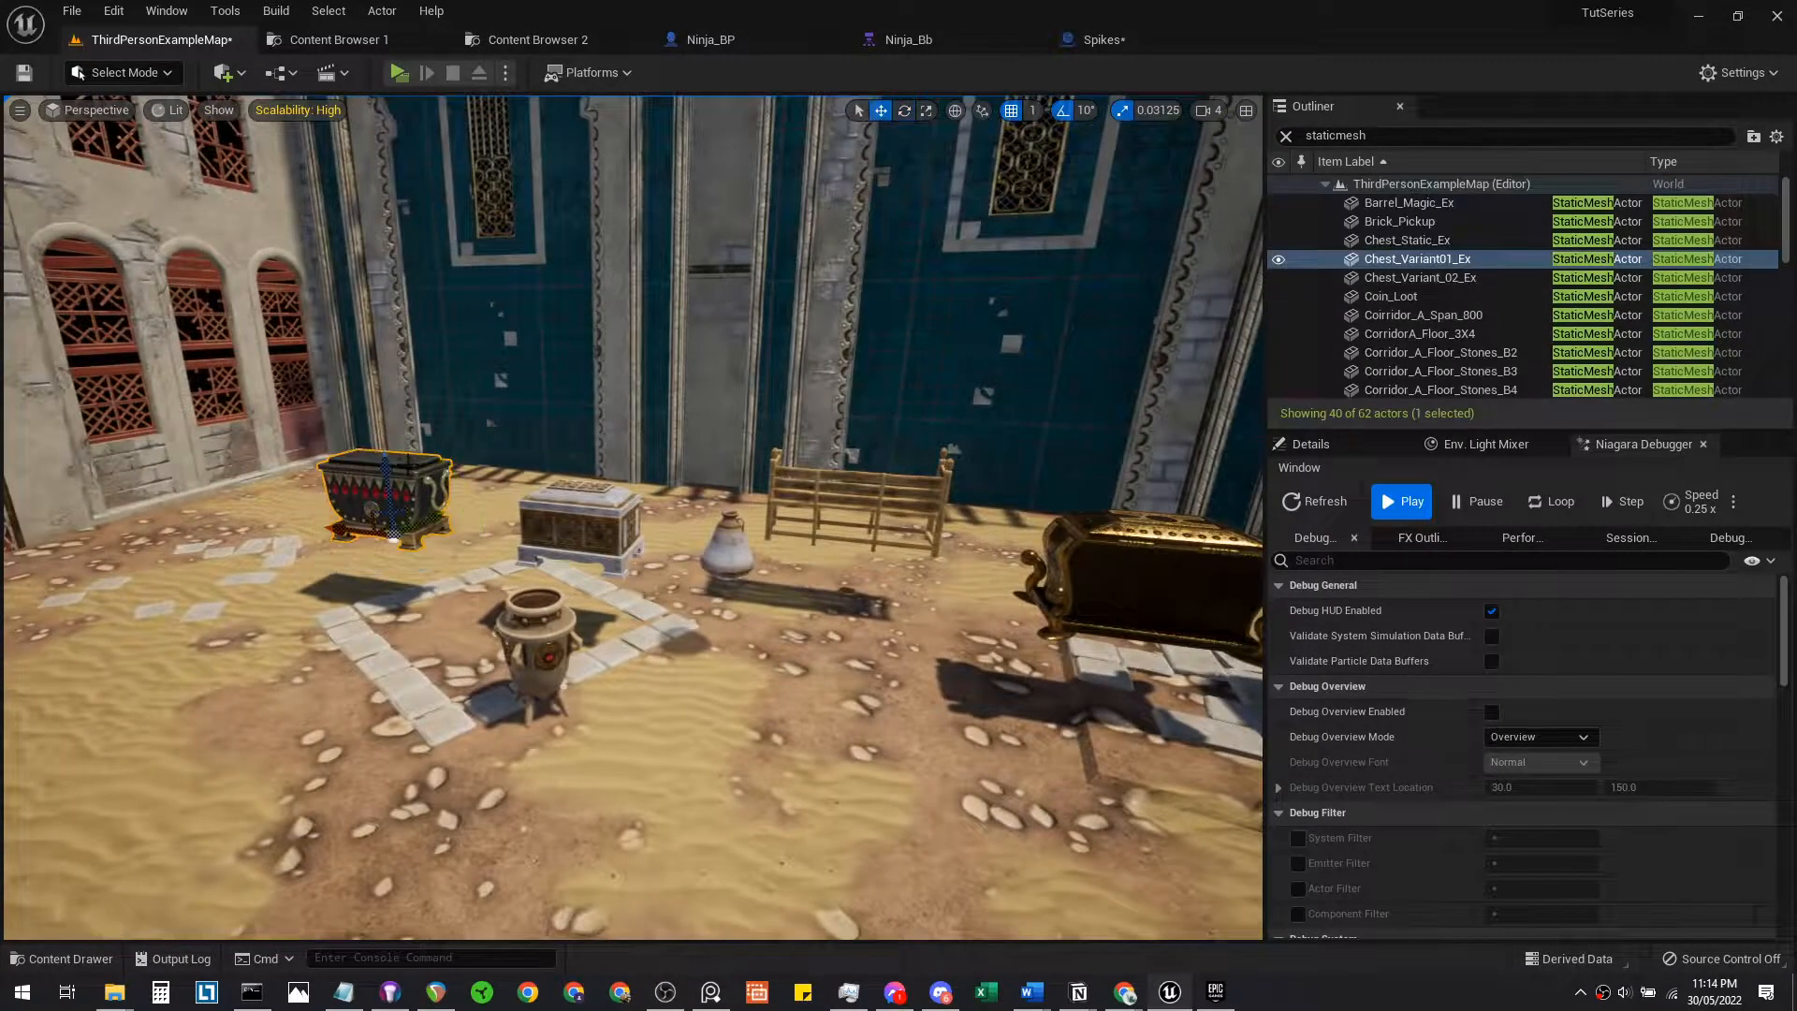
{"action": "left_click_drag", "start_coordinate": [405, 588], "coordinate": [419, 543]}
{"action": "right_click_drag", "start_coordinate": [423, 533], "coordinate": [712, 454]}
{"action": "right_click_drag", "start_coordinate": [456, 530], "coordinate": [615, 586]}
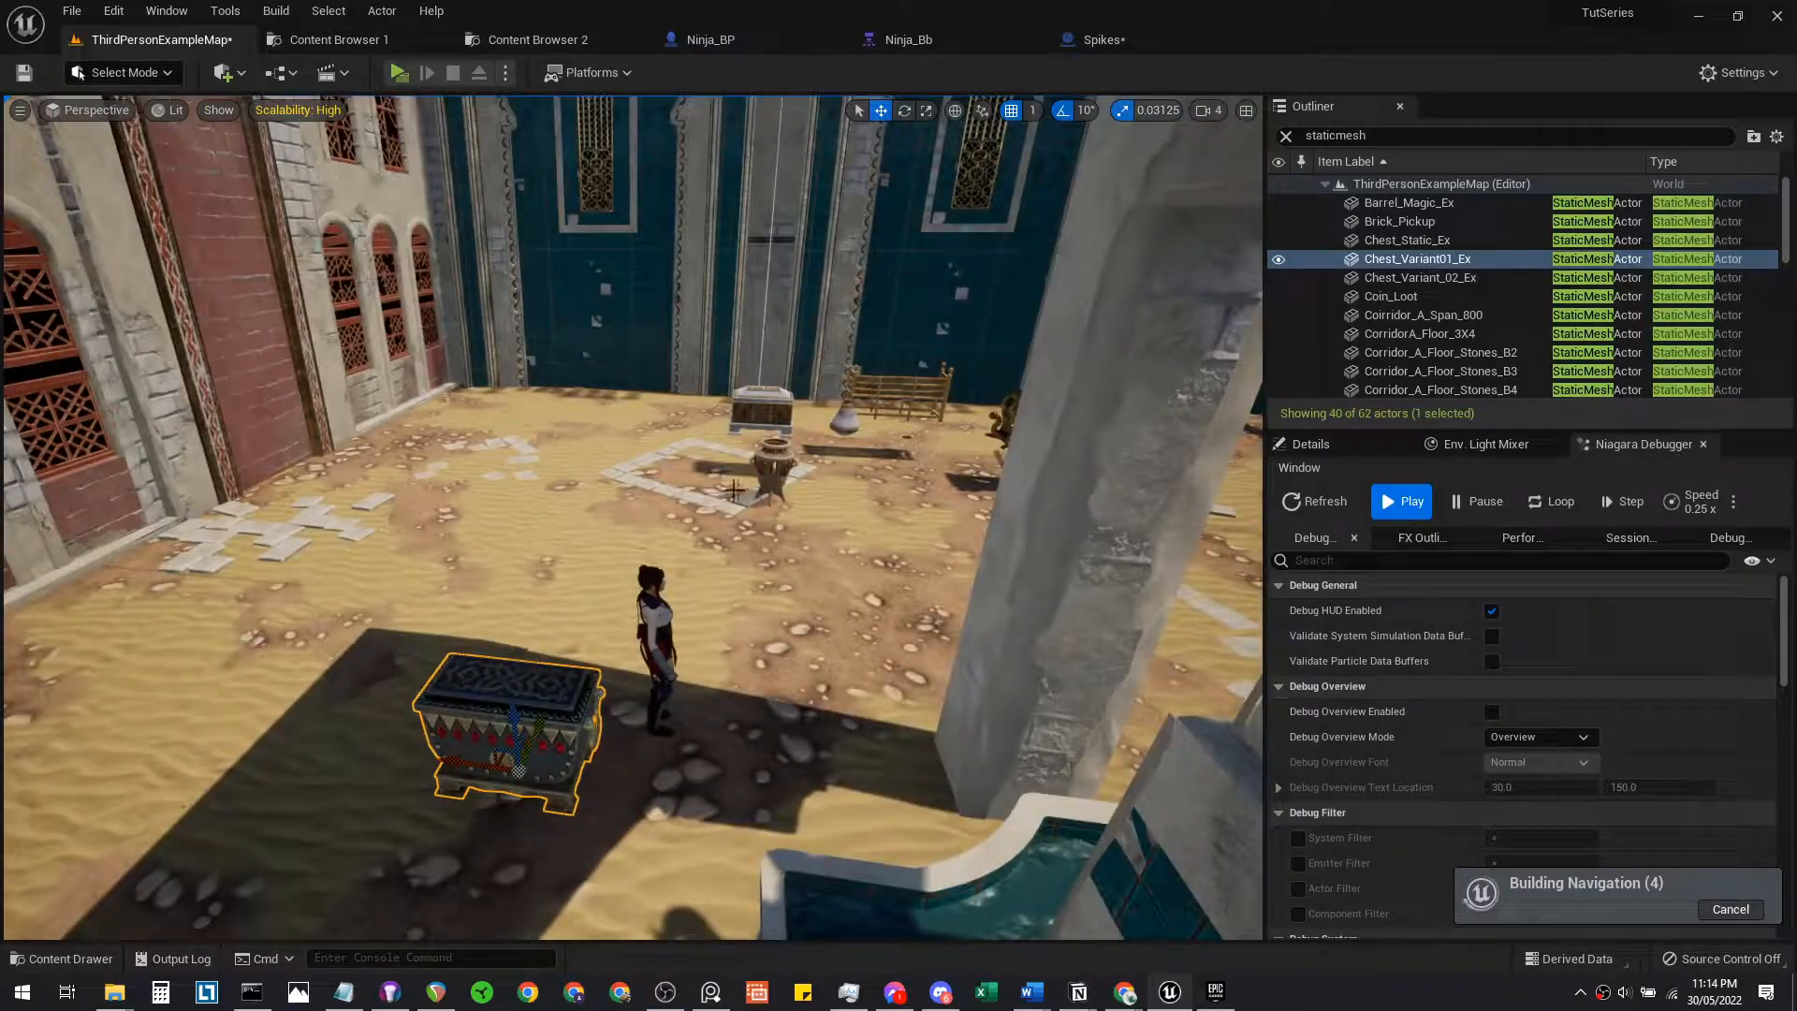
Move Barrel_Magic_Ex from the floor stones to the chest and character near the fountain
{"action": "left_click", "coordinate": [830, 481]}
{"action": "right_click_drag", "start_coordinate": [831, 482], "coordinate": [429, 484]}
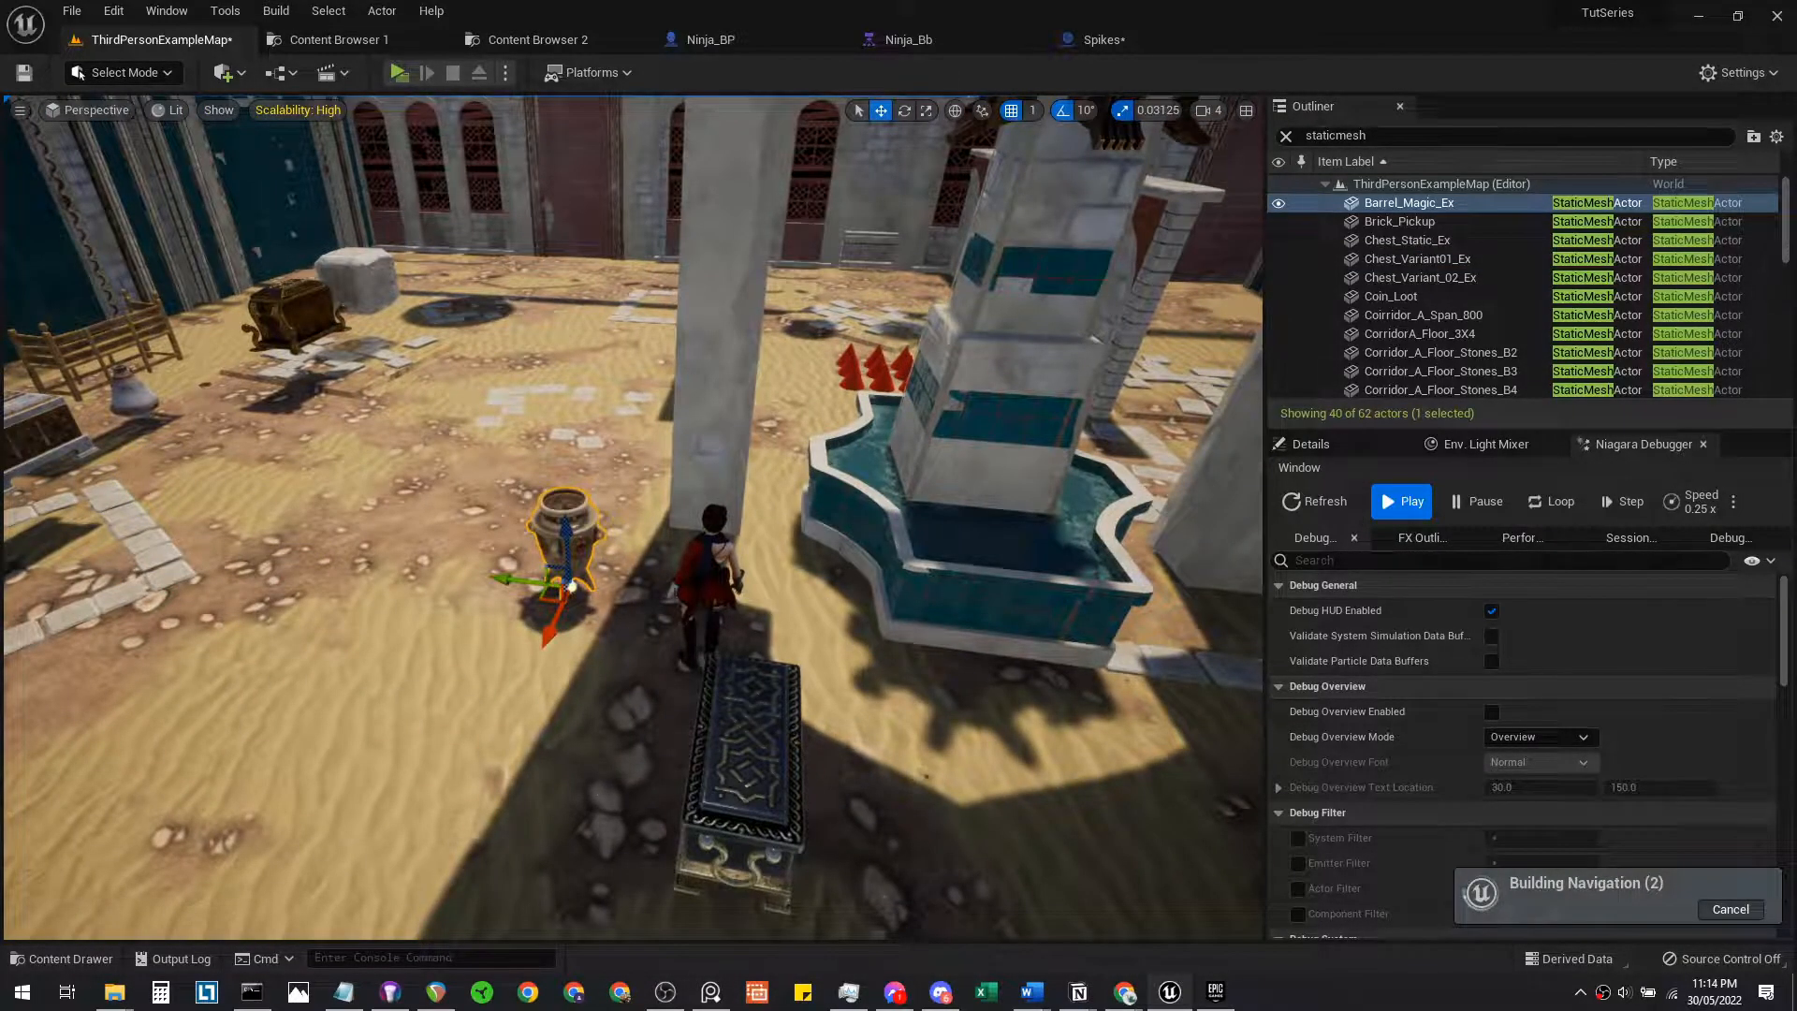
{"action": "left_click_drag", "start_coordinate": [521, 581], "coordinate": [780, 613]}
{"action": "right_click_drag", "start_coordinate": [781, 612], "coordinate": [561, 612]}
Move Chest_Static_Ex and Chest_Variant_02_Ex together to the other side of the fountain and lower them to the floor
{"action": "left_click", "coordinate": [416, 417]}
{"action": "left_click", "coordinate": [580, 337], "text": "ctrl"}
{"action": "left_click_drag", "start_coordinate": [526, 348], "coordinate": [1226, 461]}
{"action": "right_click_drag", "start_coordinate": [1227, 461], "coordinate": [1732, 460]}
{"action": "left_click_drag", "start_coordinate": [323, 399], "coordinate": [331, 422]}
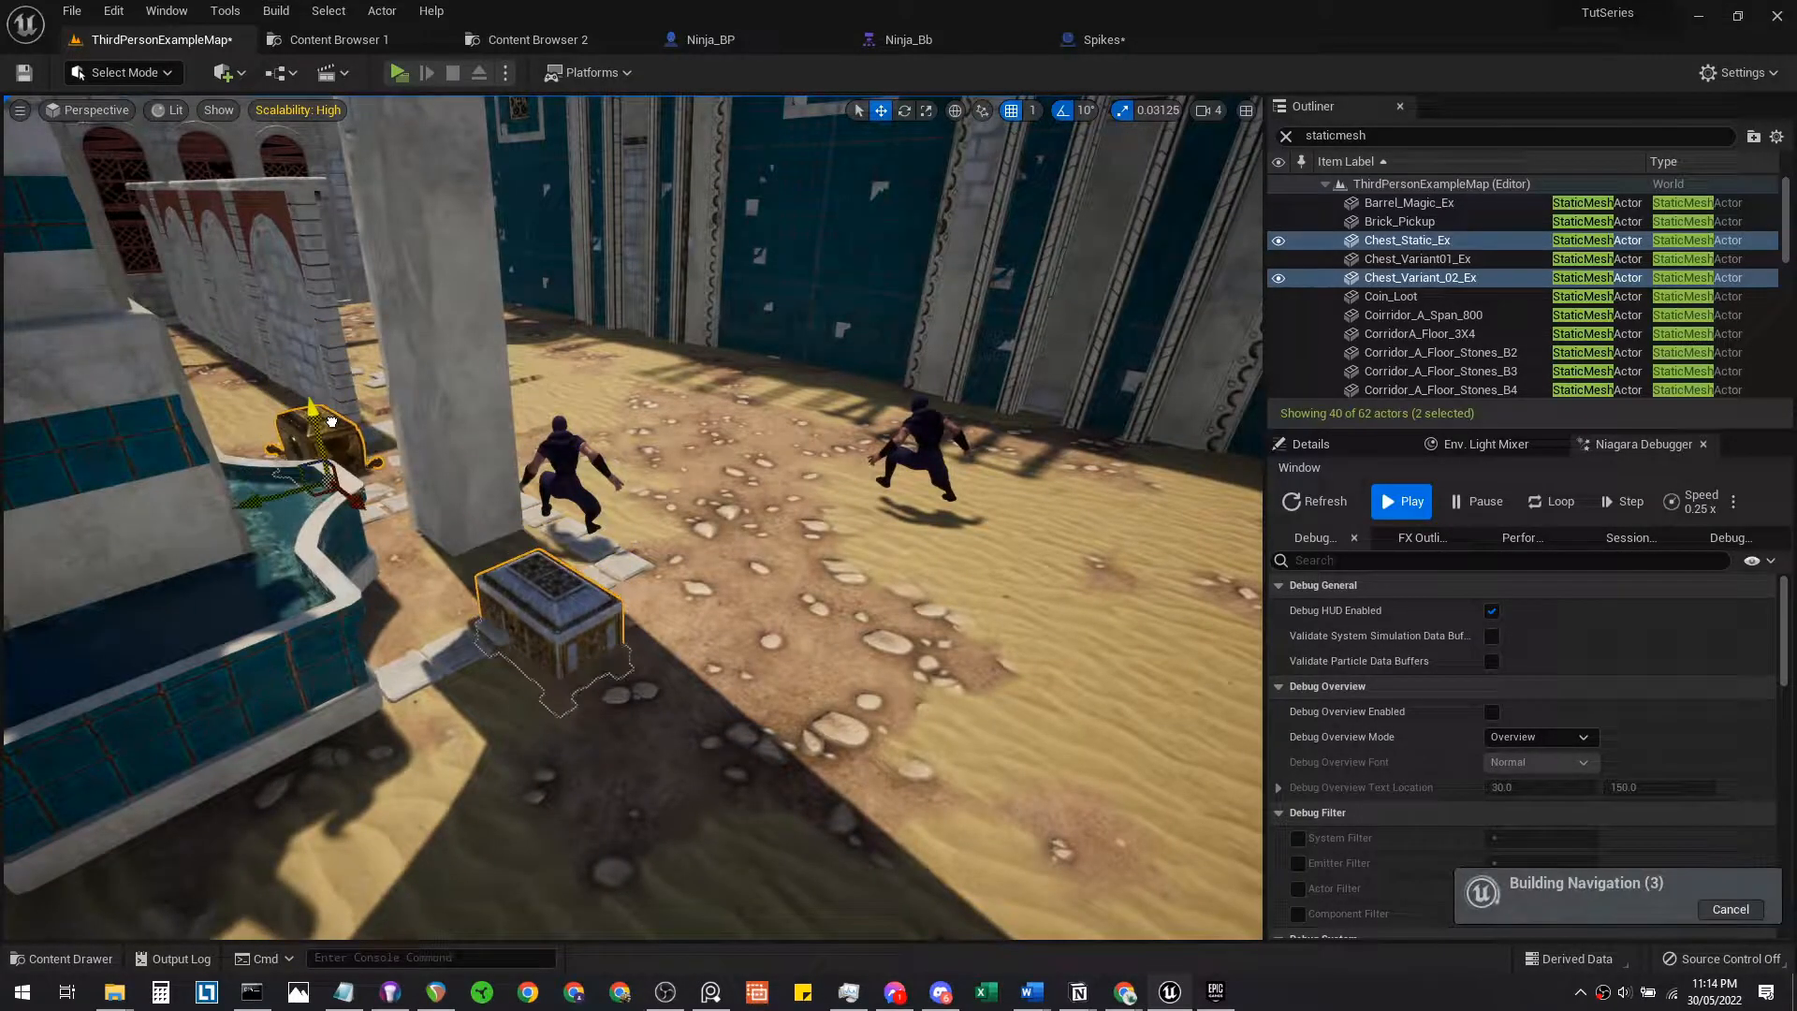
Position the gold Chest_Variant_02_Ex on its own over the floor slabs beside the fountain
{"action": "right_click_drag", "start_coordinate": [332, 402], "coordinate": [880, 445]}
{"action": "key", "text": "s"}
{"action": "right_click_drag", "start_coordinate": [394, 552], "coordinate": [405, 635]}
{"action": "key", "text": "w"}
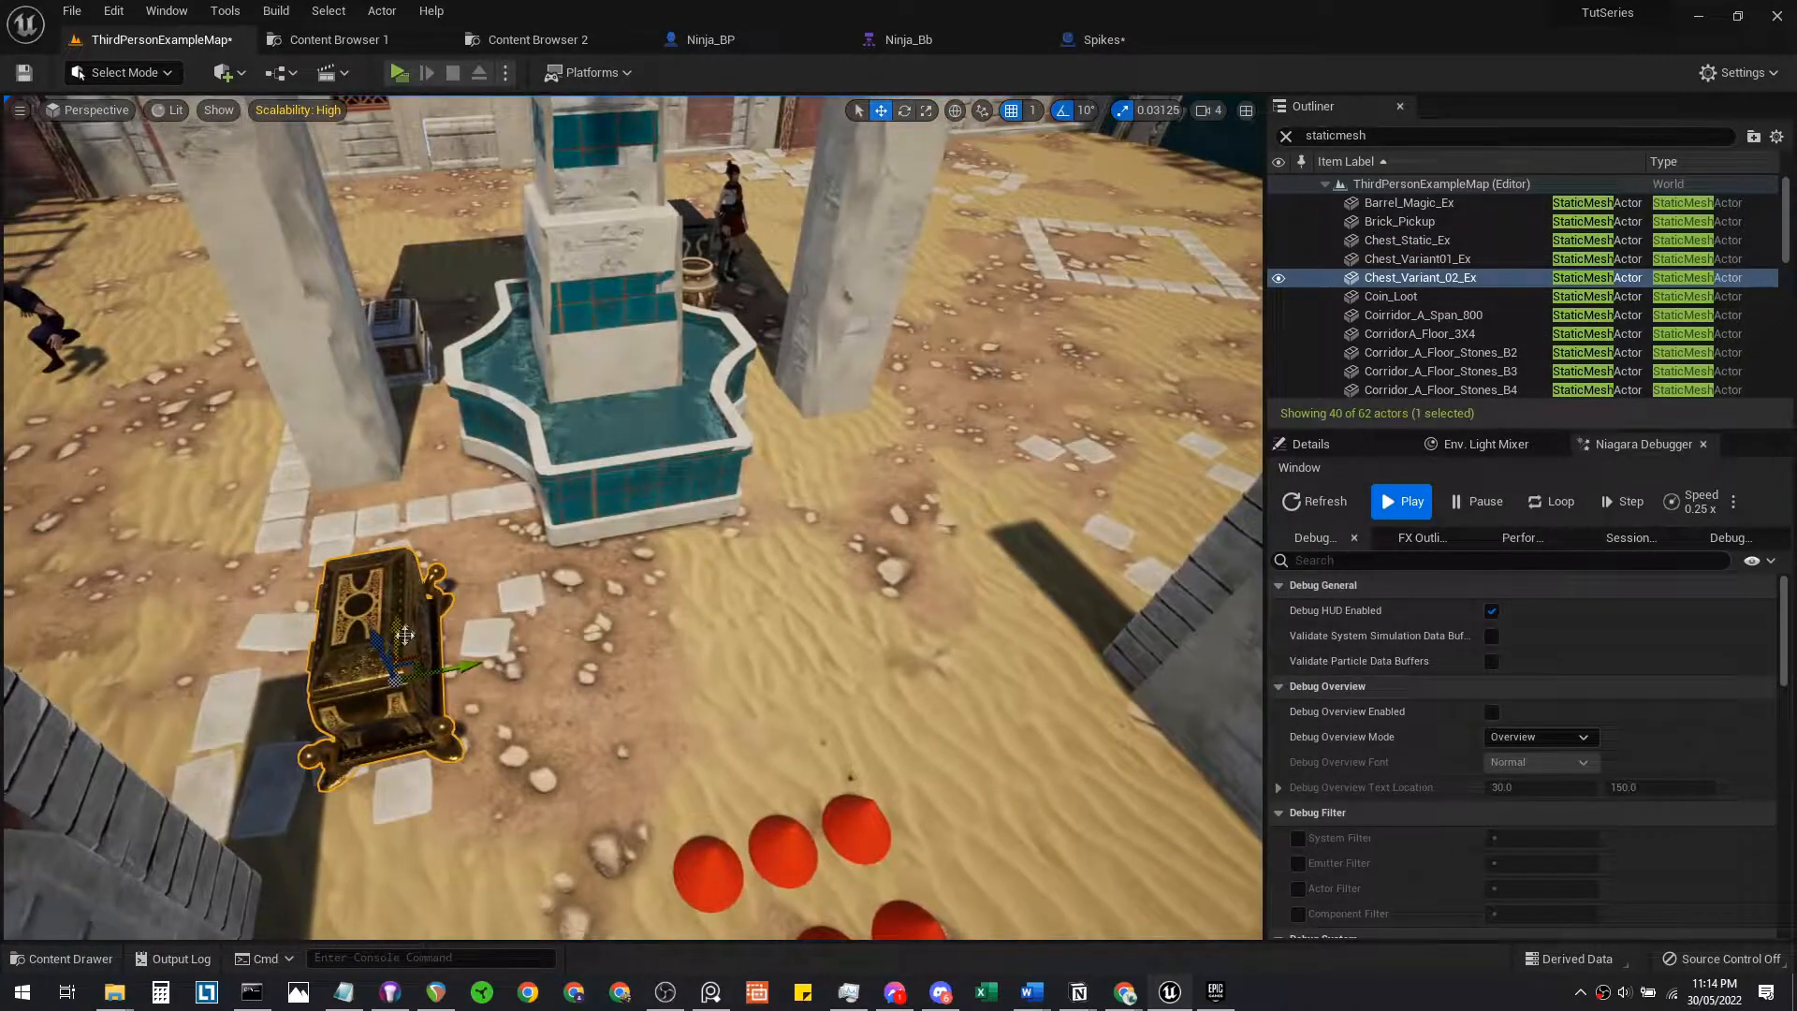
{"action": "left_click_drag", "start_coordinate": [400, 562], "coordinate": [403, 560]}
Adjust the sun's direction so that bright light falls across the fountain and arena floor
{"action": "right_click_drag", "start_coordinate": [402, 559], "coordinate": [704, 572]}
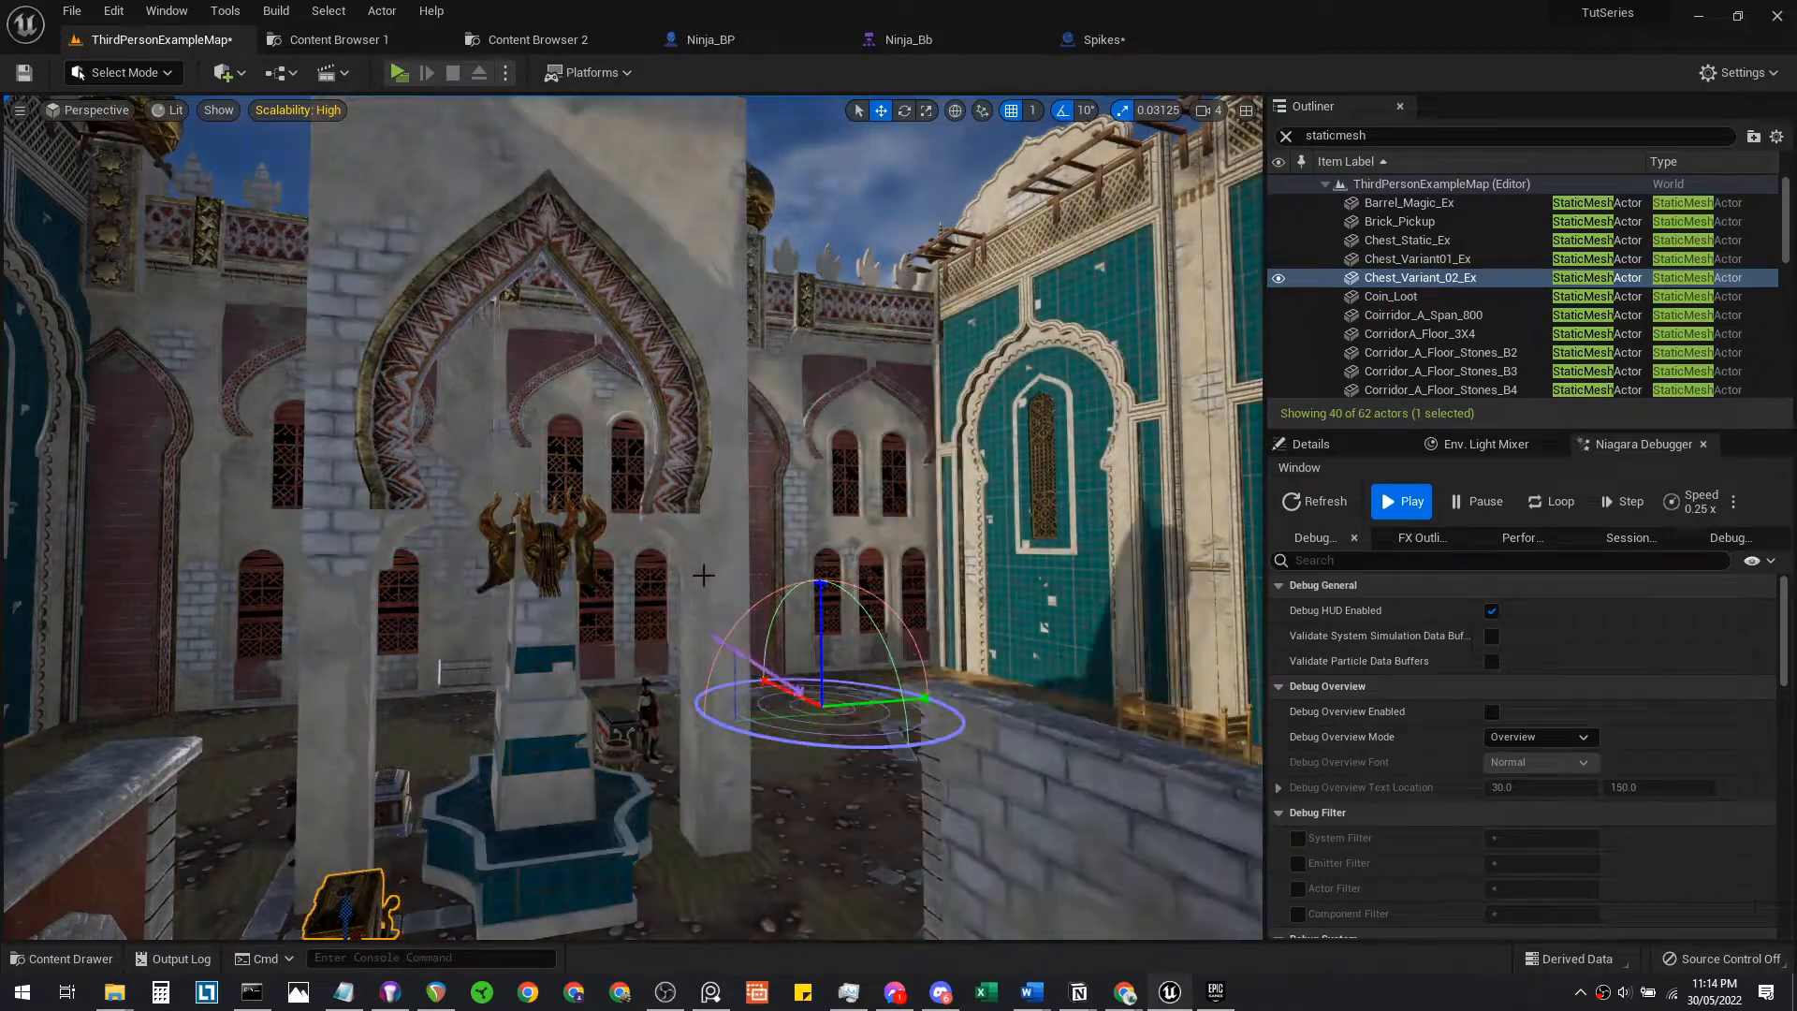
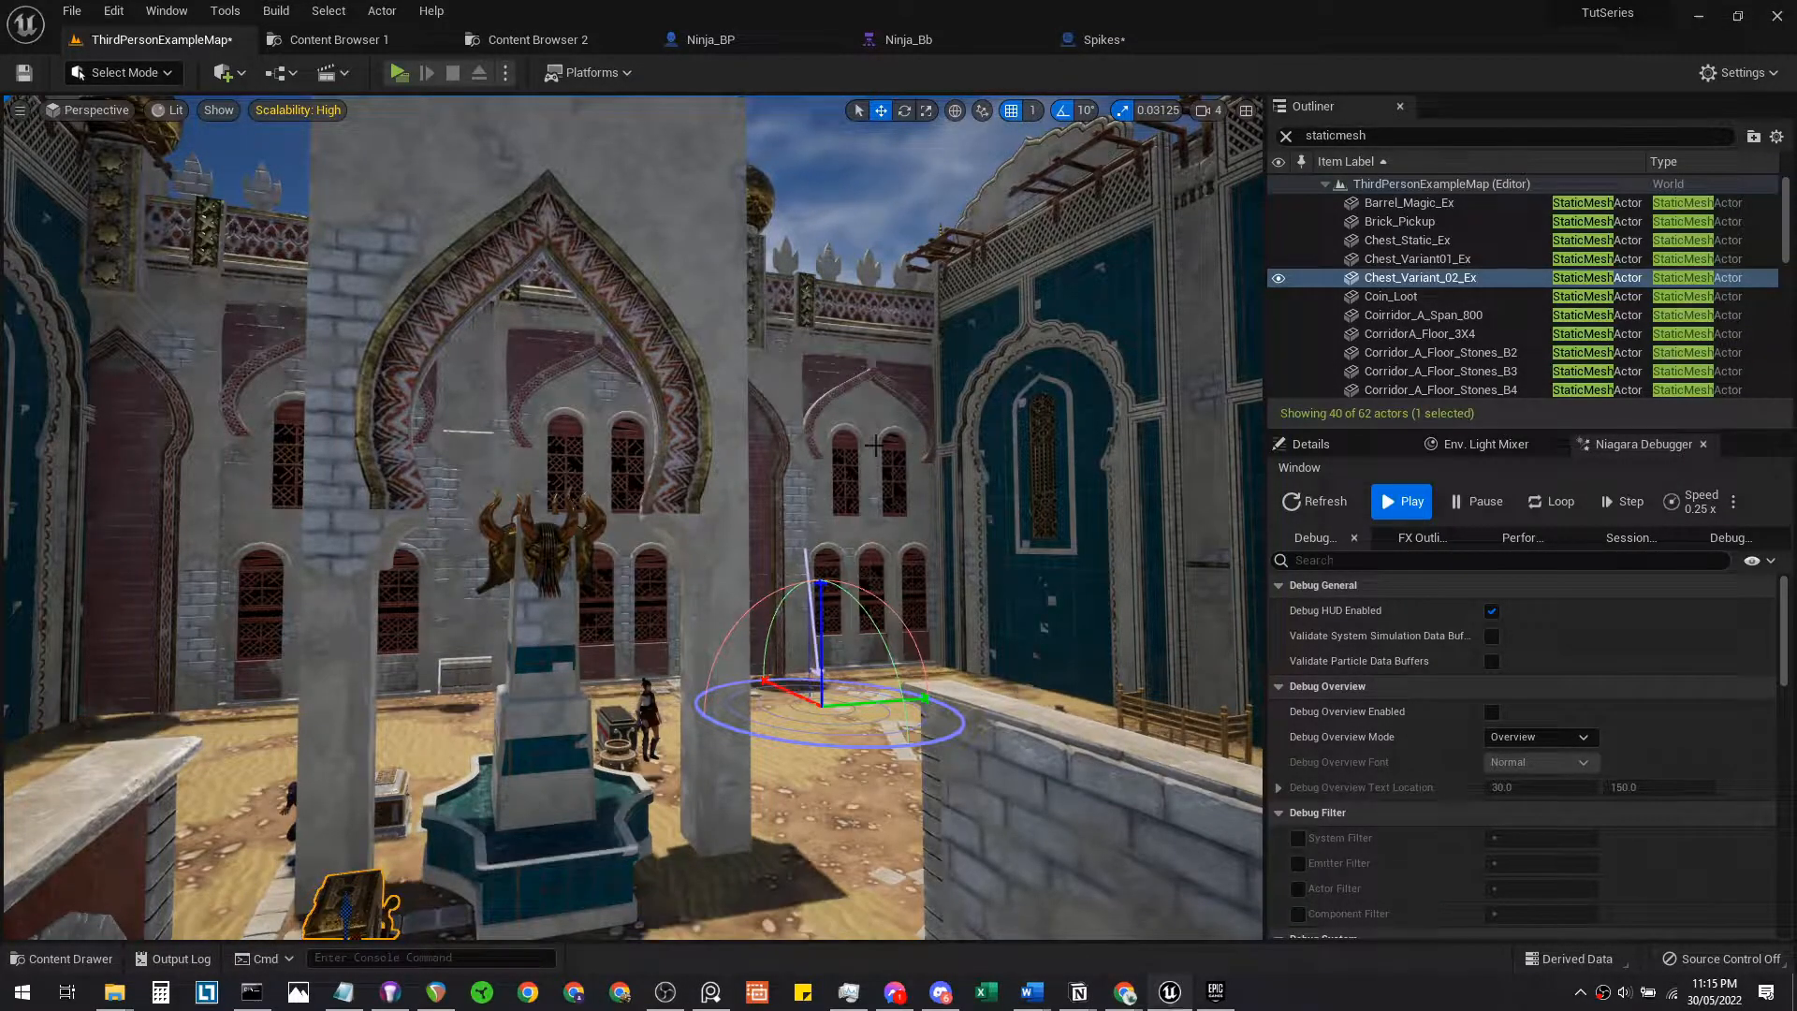
{"action": "right_click_drag", "start_coordinate": [910, 450], "coordinate": [908, 538]}
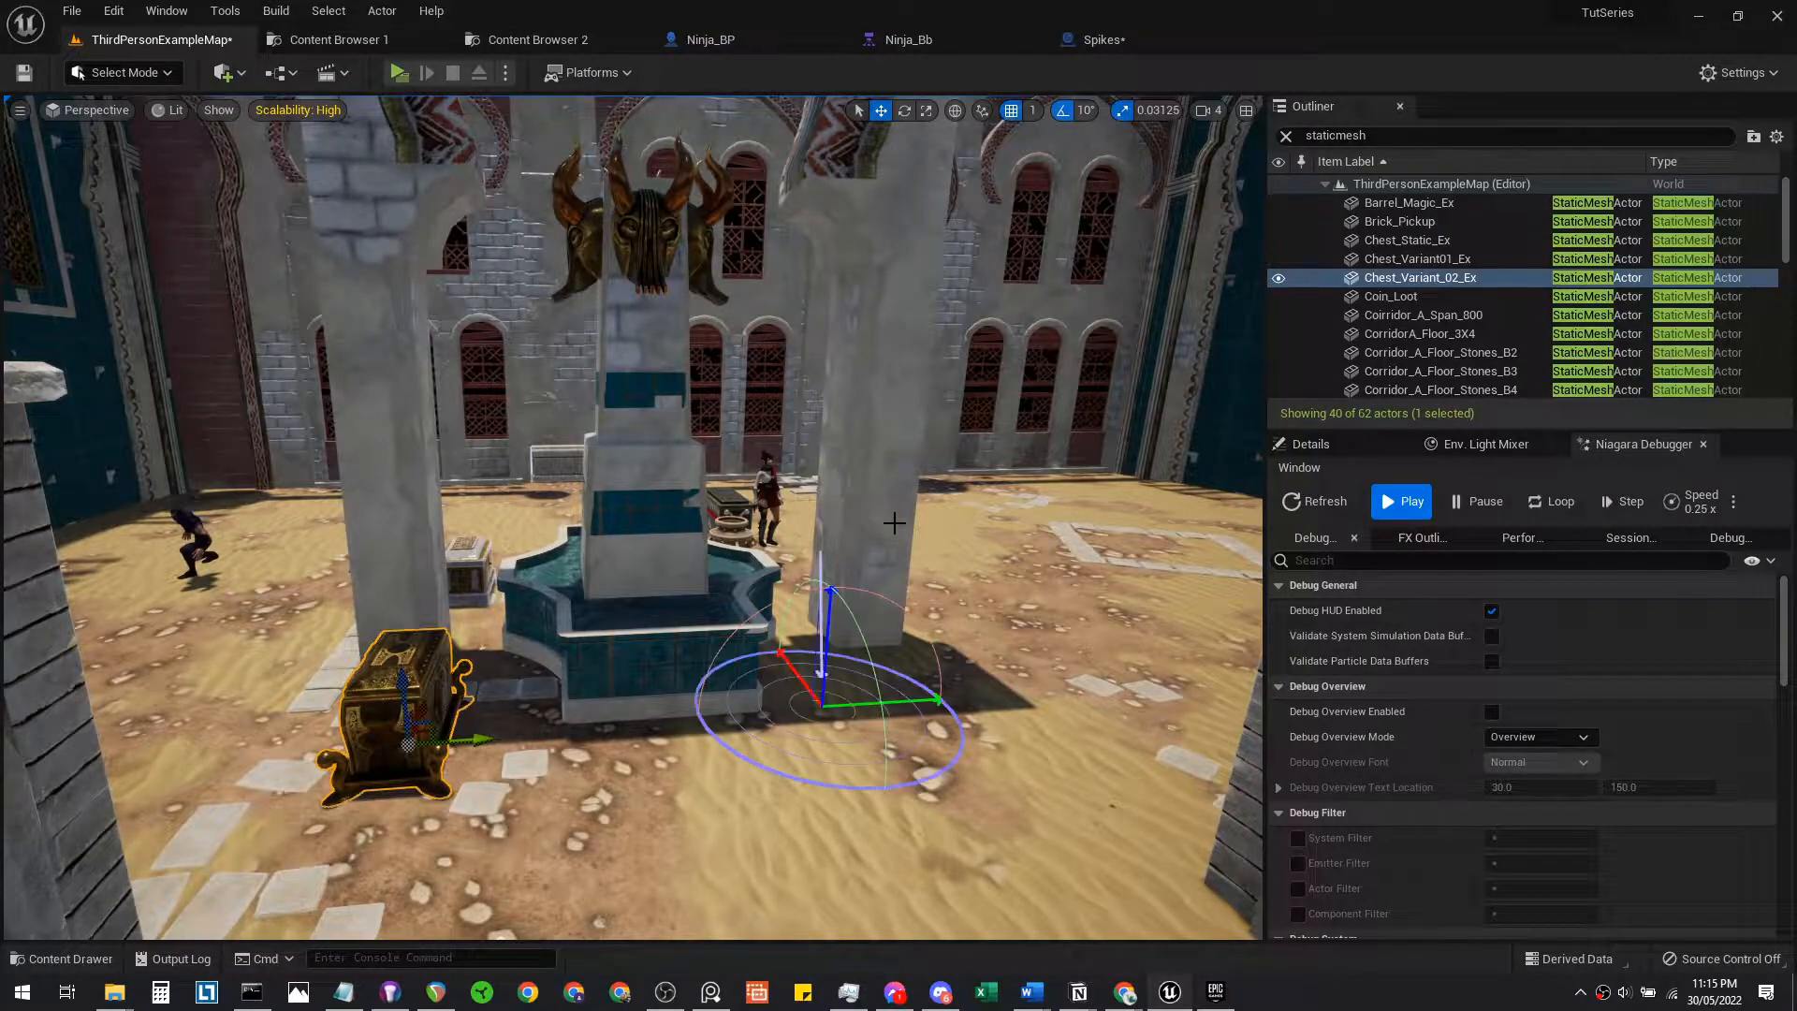
{"action": "key", "text": "ctrl+l"}
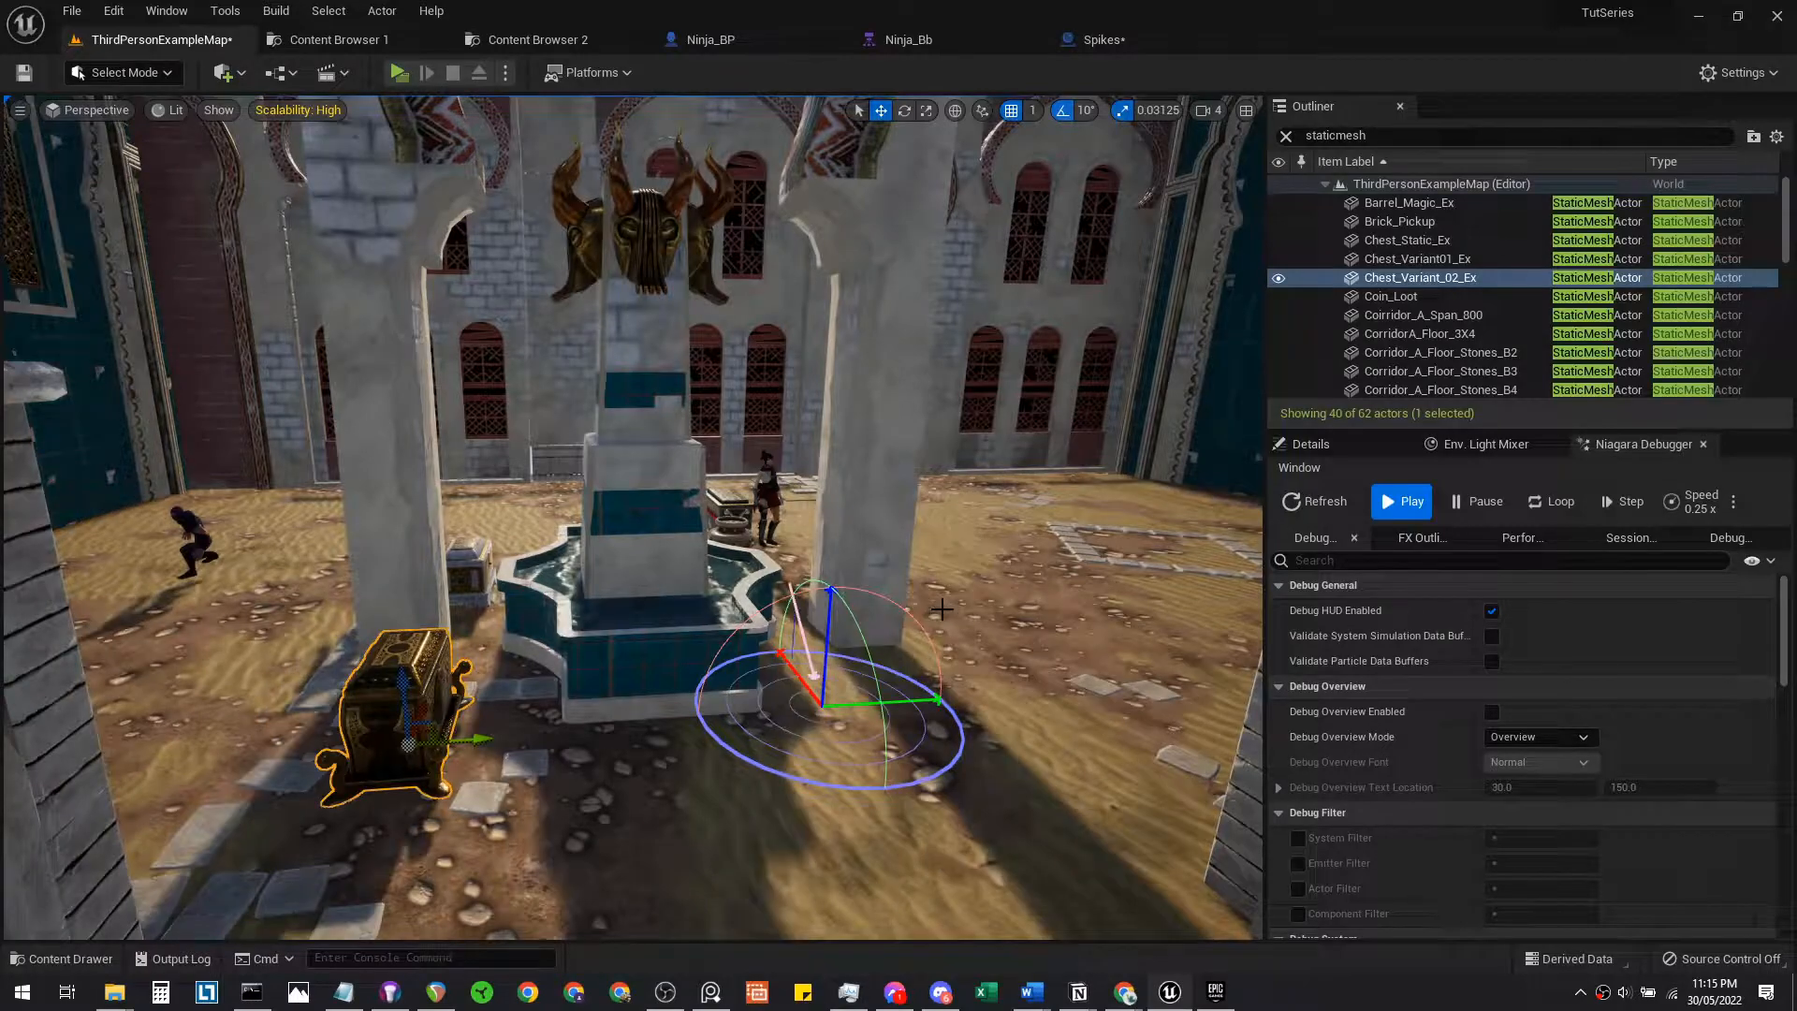
{"action": "right_click_drag", "start_coordinate": [957, 719], "coordinate": [1029, 702]}
{"action": "right_click_drag", "start_coordinate": [836, 571], "coordinate": [847, 587]}
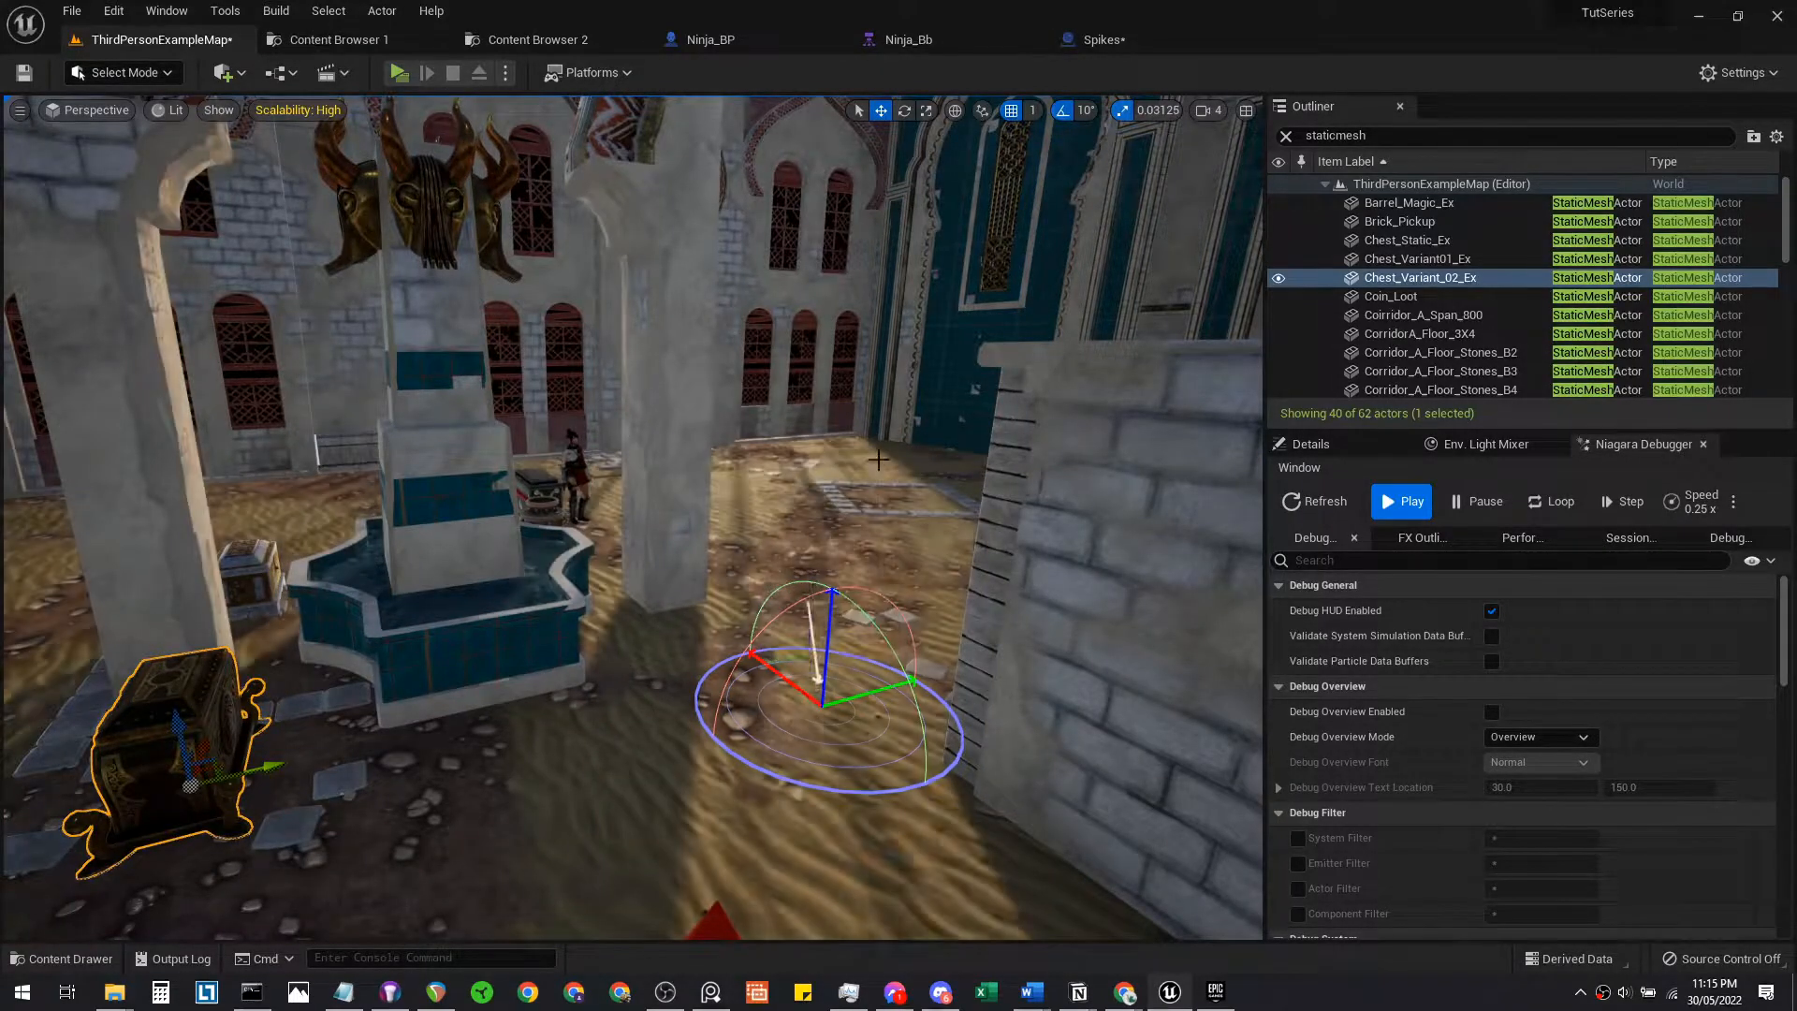
{"action": "right_click_drag", "start_coordinate": [907, 260], "coordinate": [853, 240]}
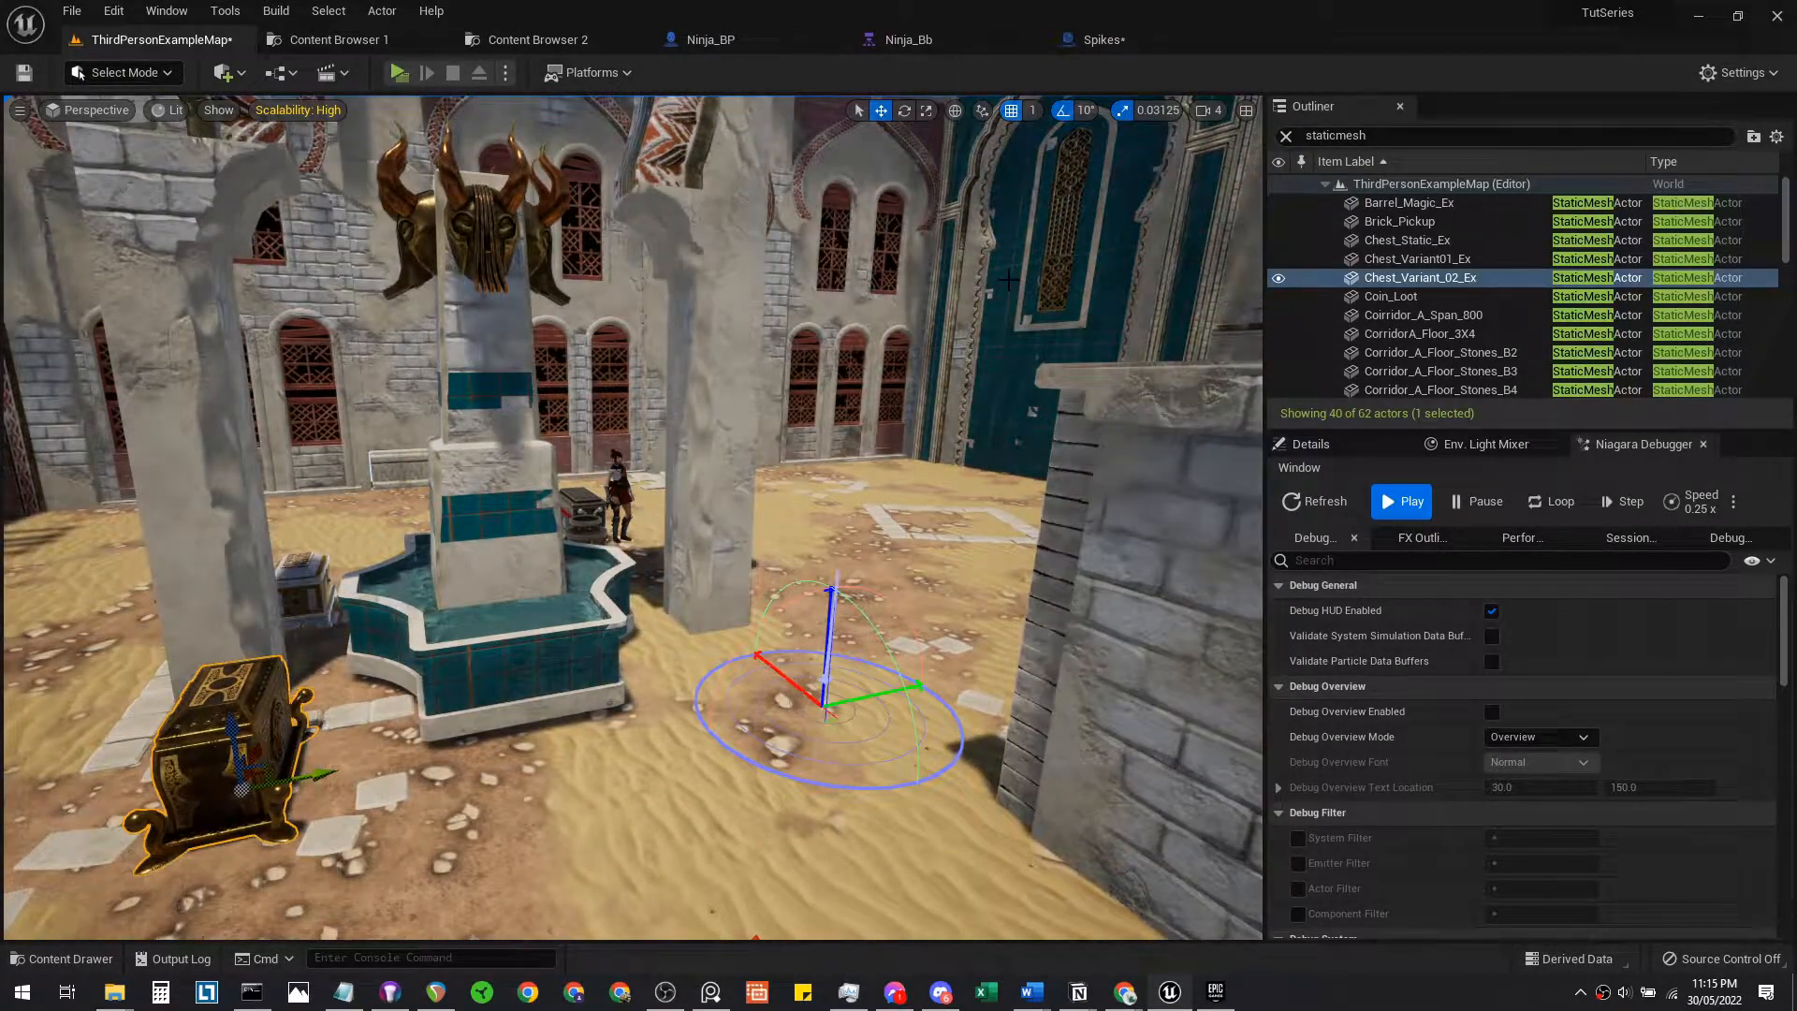
{"action": "right_click_drag", "start_coordinate": [633, 518], "coordinate": [496, 548]}
Rotate the gold Chest_Variant_02_Ex about its vertical axis so its long side faces outward beside the fountain
{"action": "key", "text": "e"}
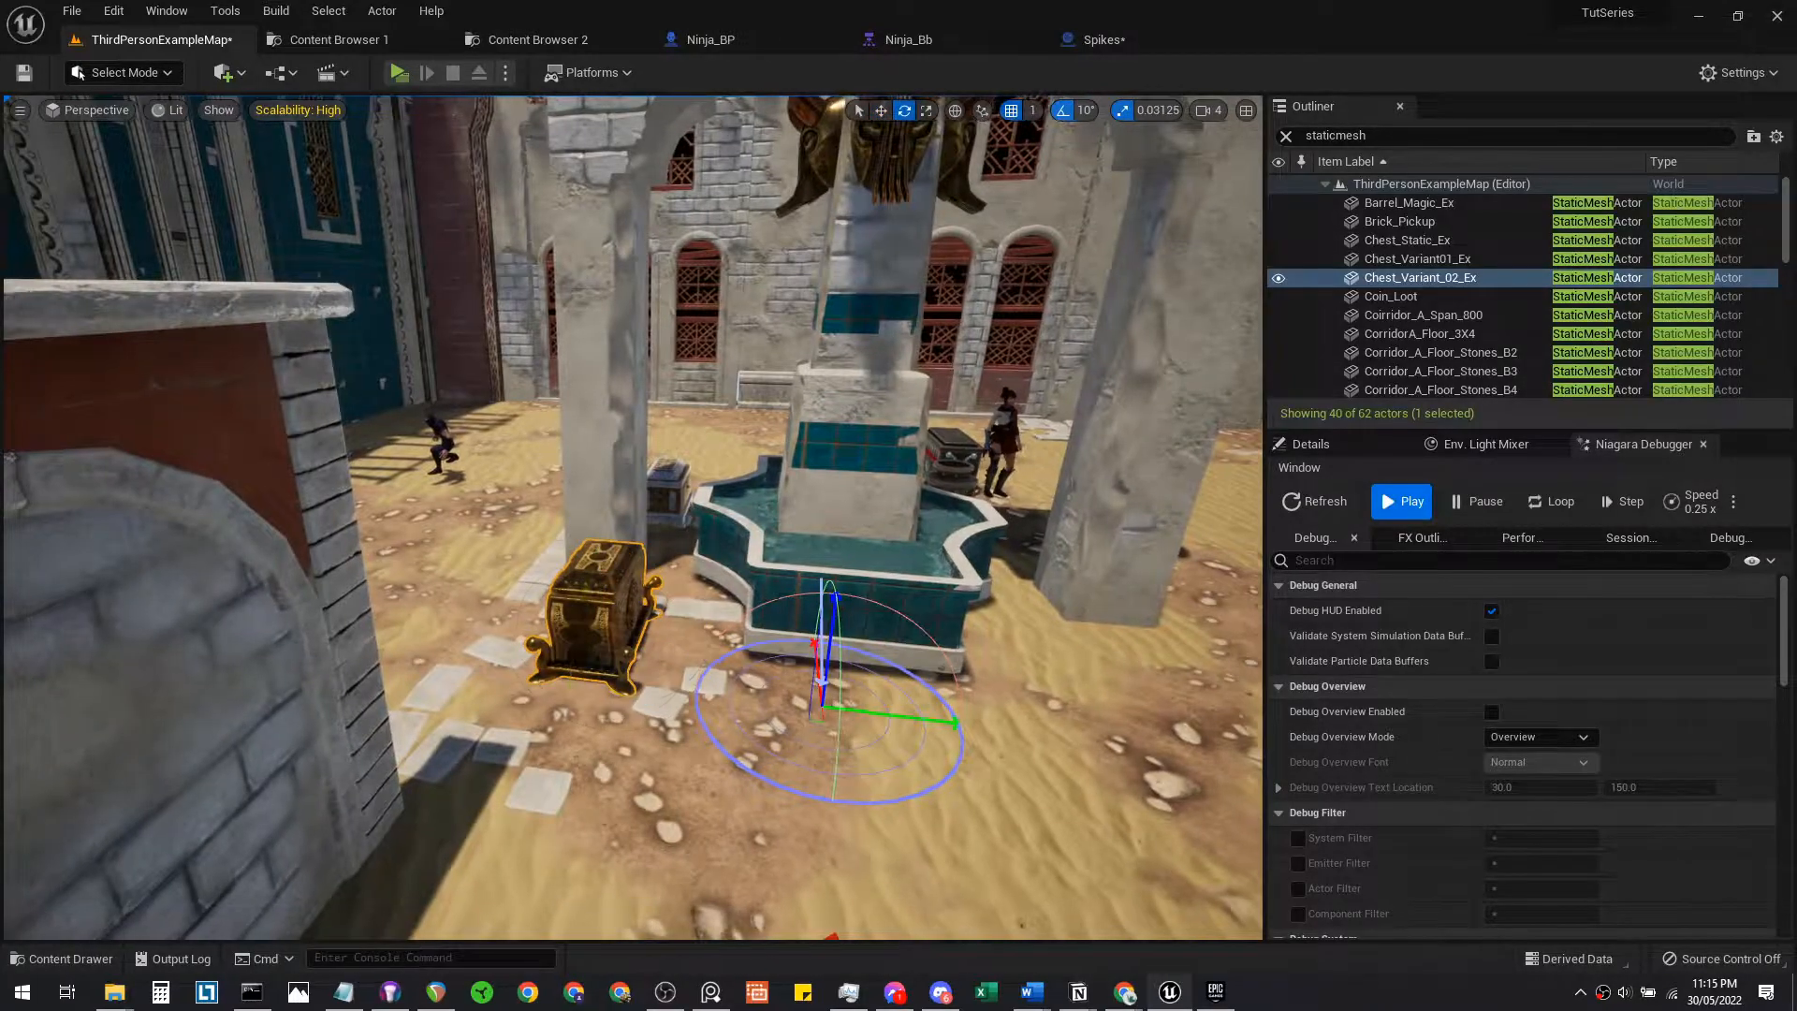
{"action": "scroll", "coordinate": [824, 487], "scroll_direction": "up", "scroll_amount": 5}
{"action": "left_click", "coordinate": [853, 473]}
{"action": "left_click", "coordinate": [494, 713]}
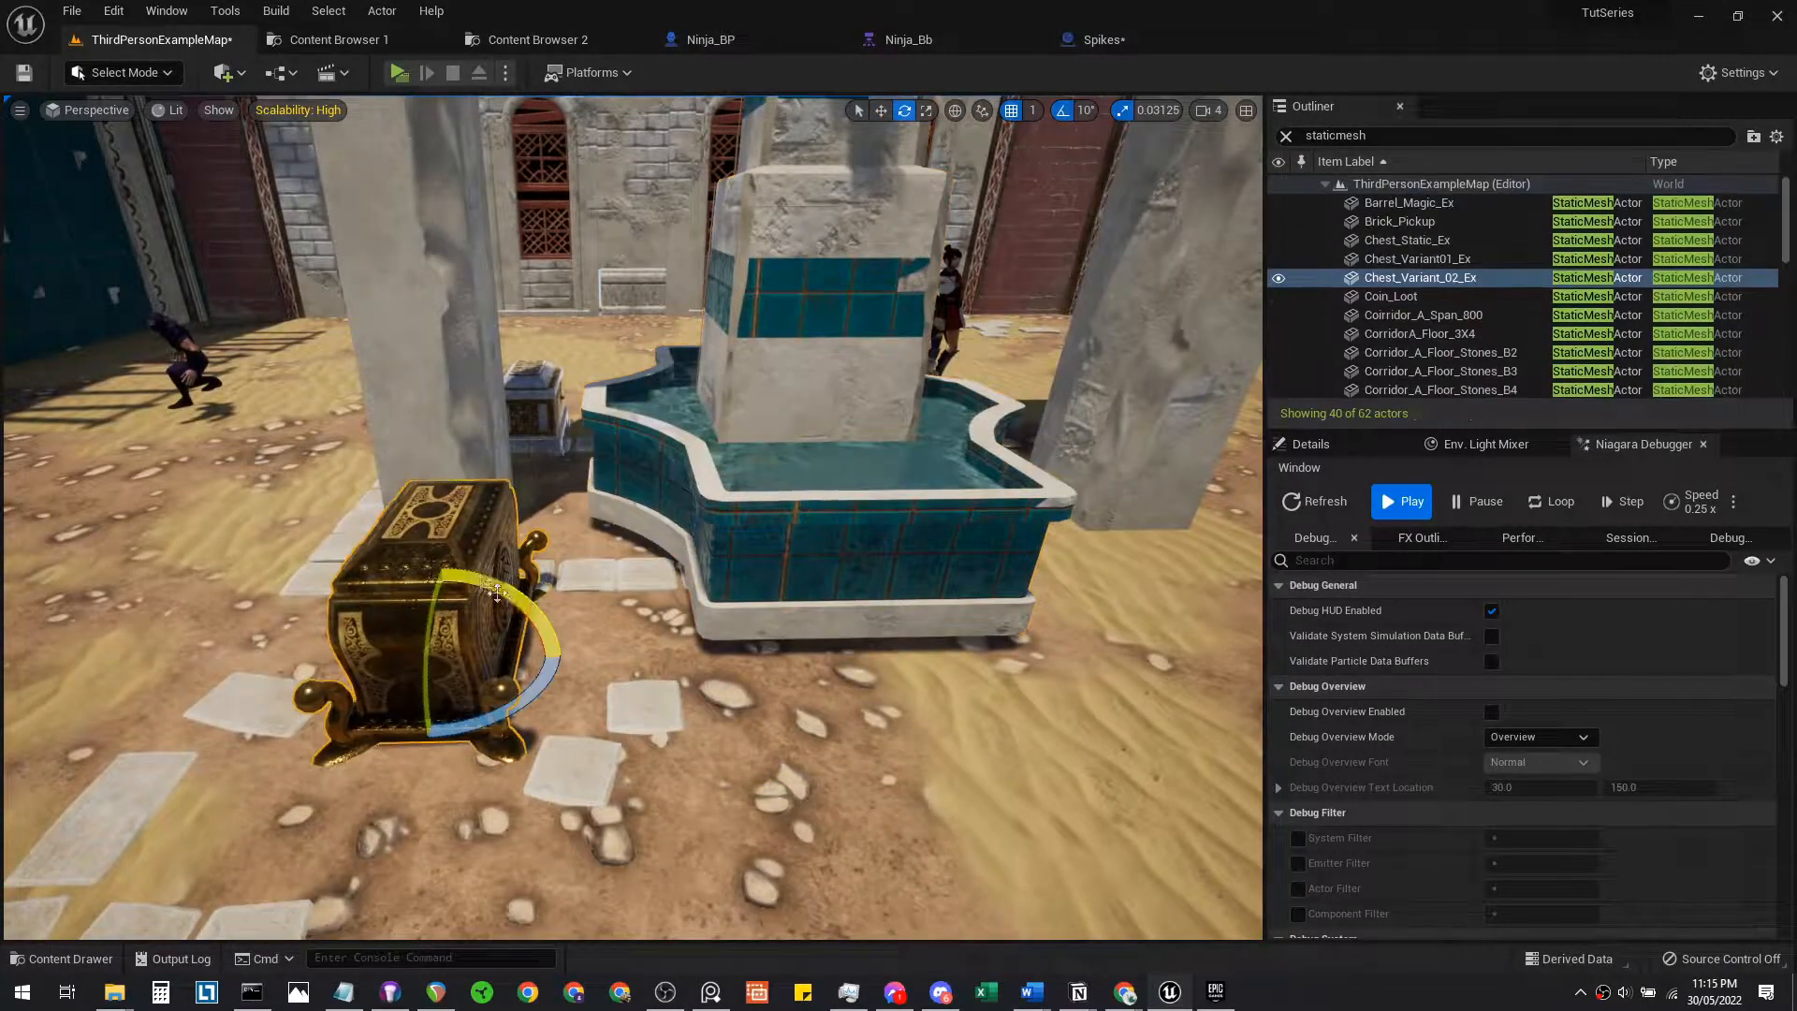
{"action": "left_click_drag", "start_coordinate": [496, 716], "coordinate": [519, 714]}
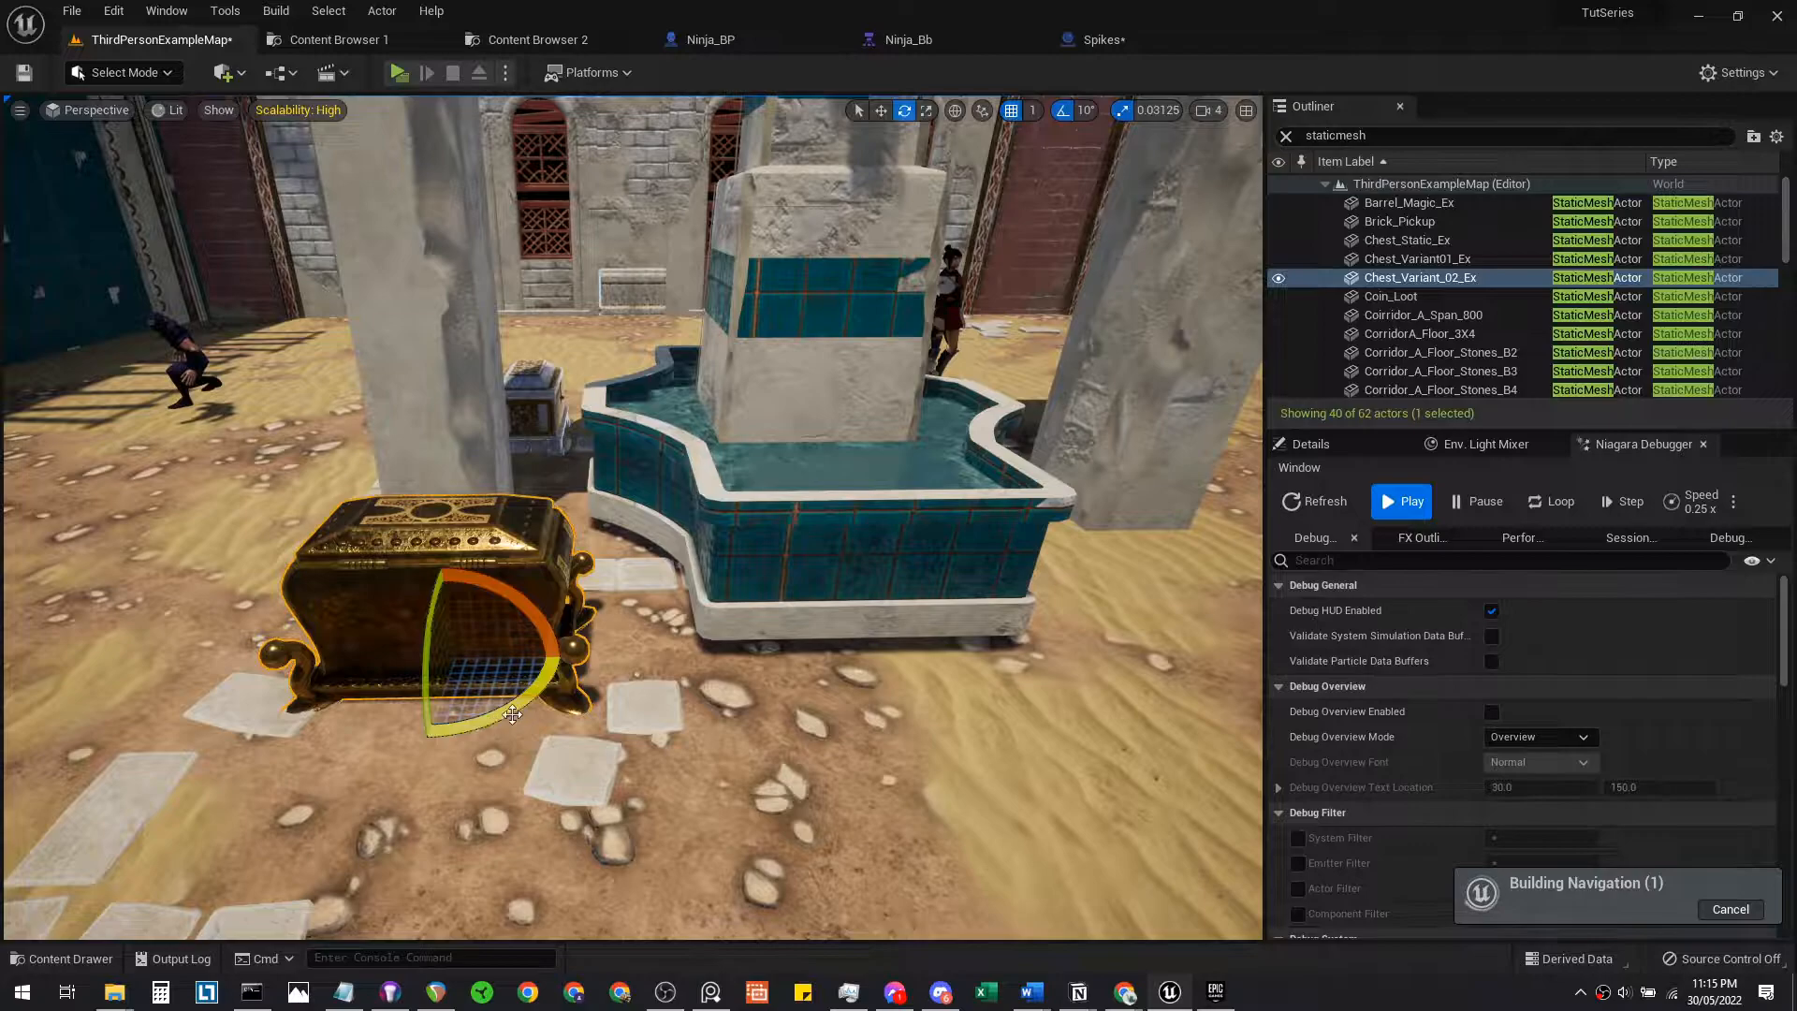
Move Chest_Variant01_Ex to the floor across from the gold chest beside the fountain pillar and turn it about its vertical axis
{"action": "key", "text": "w"}
{"action": "right_click_drag", "start_coordinate": [730, 655], "coordinate": [970, 554]}
{"action": "left_click", "coordinate": [872, 629]}
{"action": "key", "text": "w"}
{"action": "left_click_drag", "start_coordinate": [1044, 530], "coordinate": [613, 533]}
{"action": "key", "text": "w"}
{"action": "right_click_drag", "start_coordinate": [613, 533], "coordinate": [585, 449]}
{"action": "key", "text": "e"}
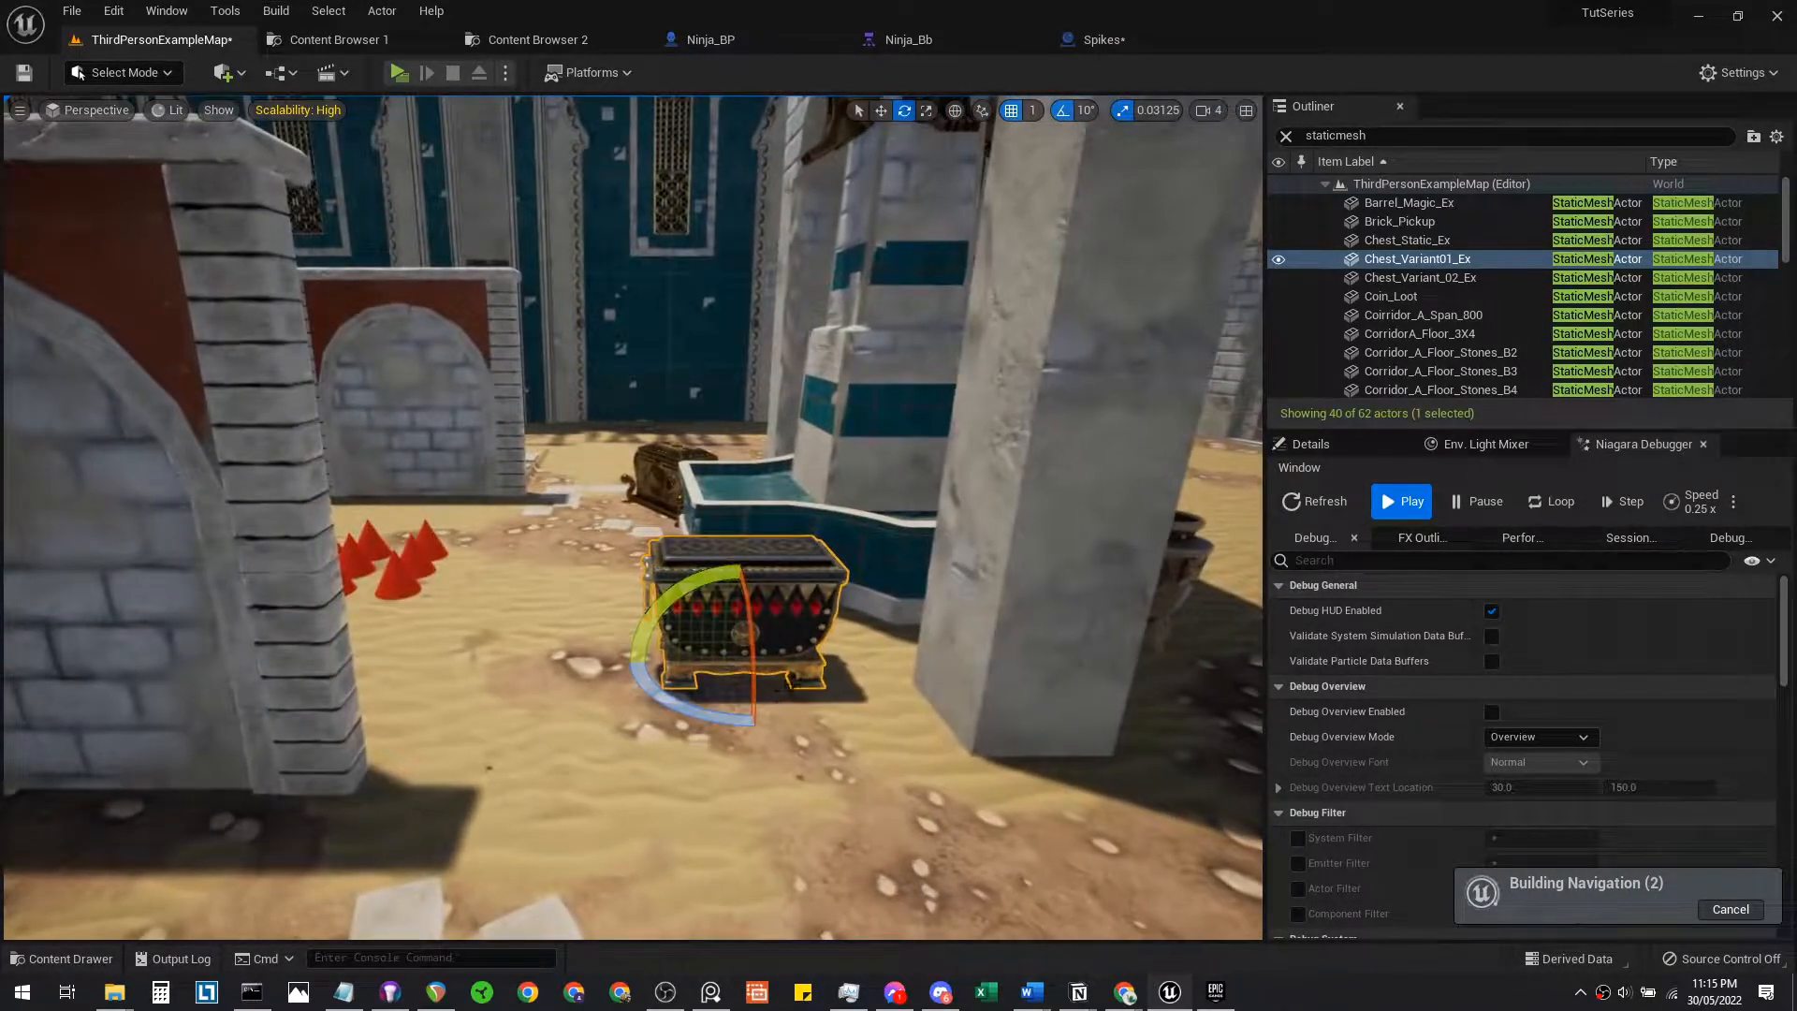
{"action": "left_click_drag", "start_coordinate": [682, 703], "coordinate": [824, 716]}
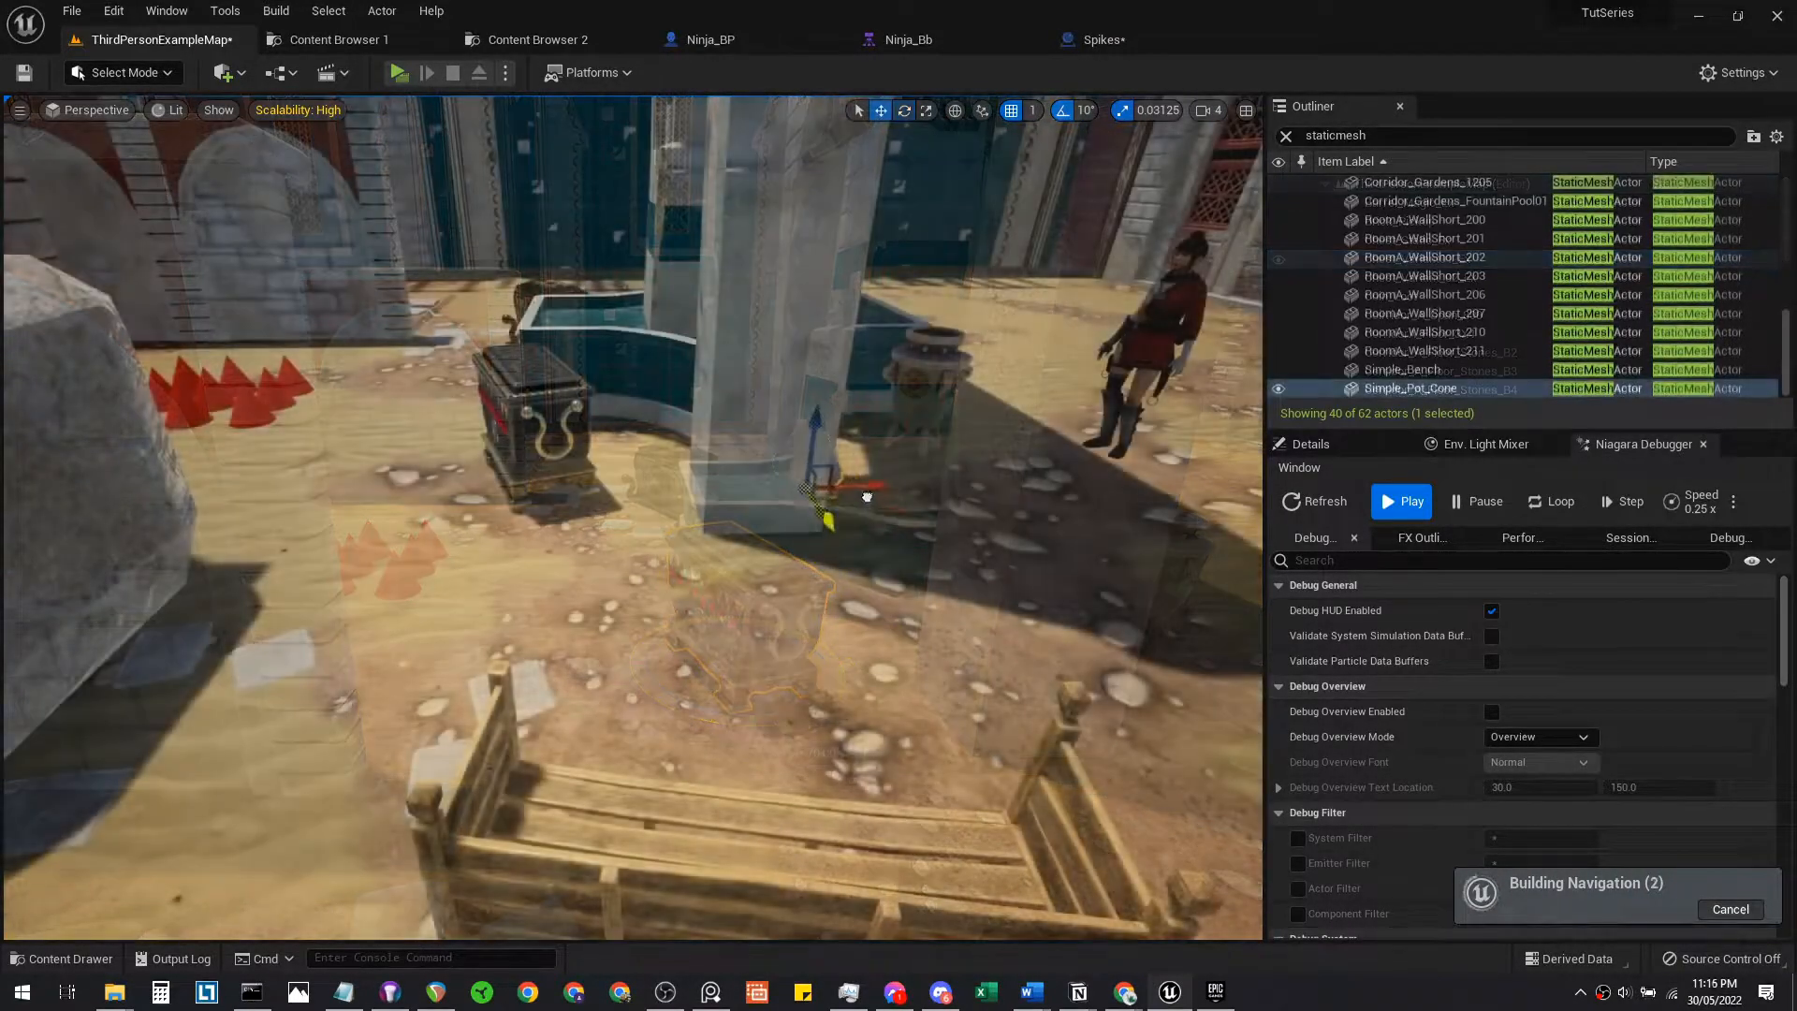
Place Simple_Pot_Cone on the floor at the base of the pillar, next to the standing barrel by the fountain
{"action": "right_click_drag", "start_coordinate": [831, 517], "coordinate": [1011, 590]}
{"action": "right_click_drag", "start_coordinate": [536, 468], "coordinate": [536, 468]}
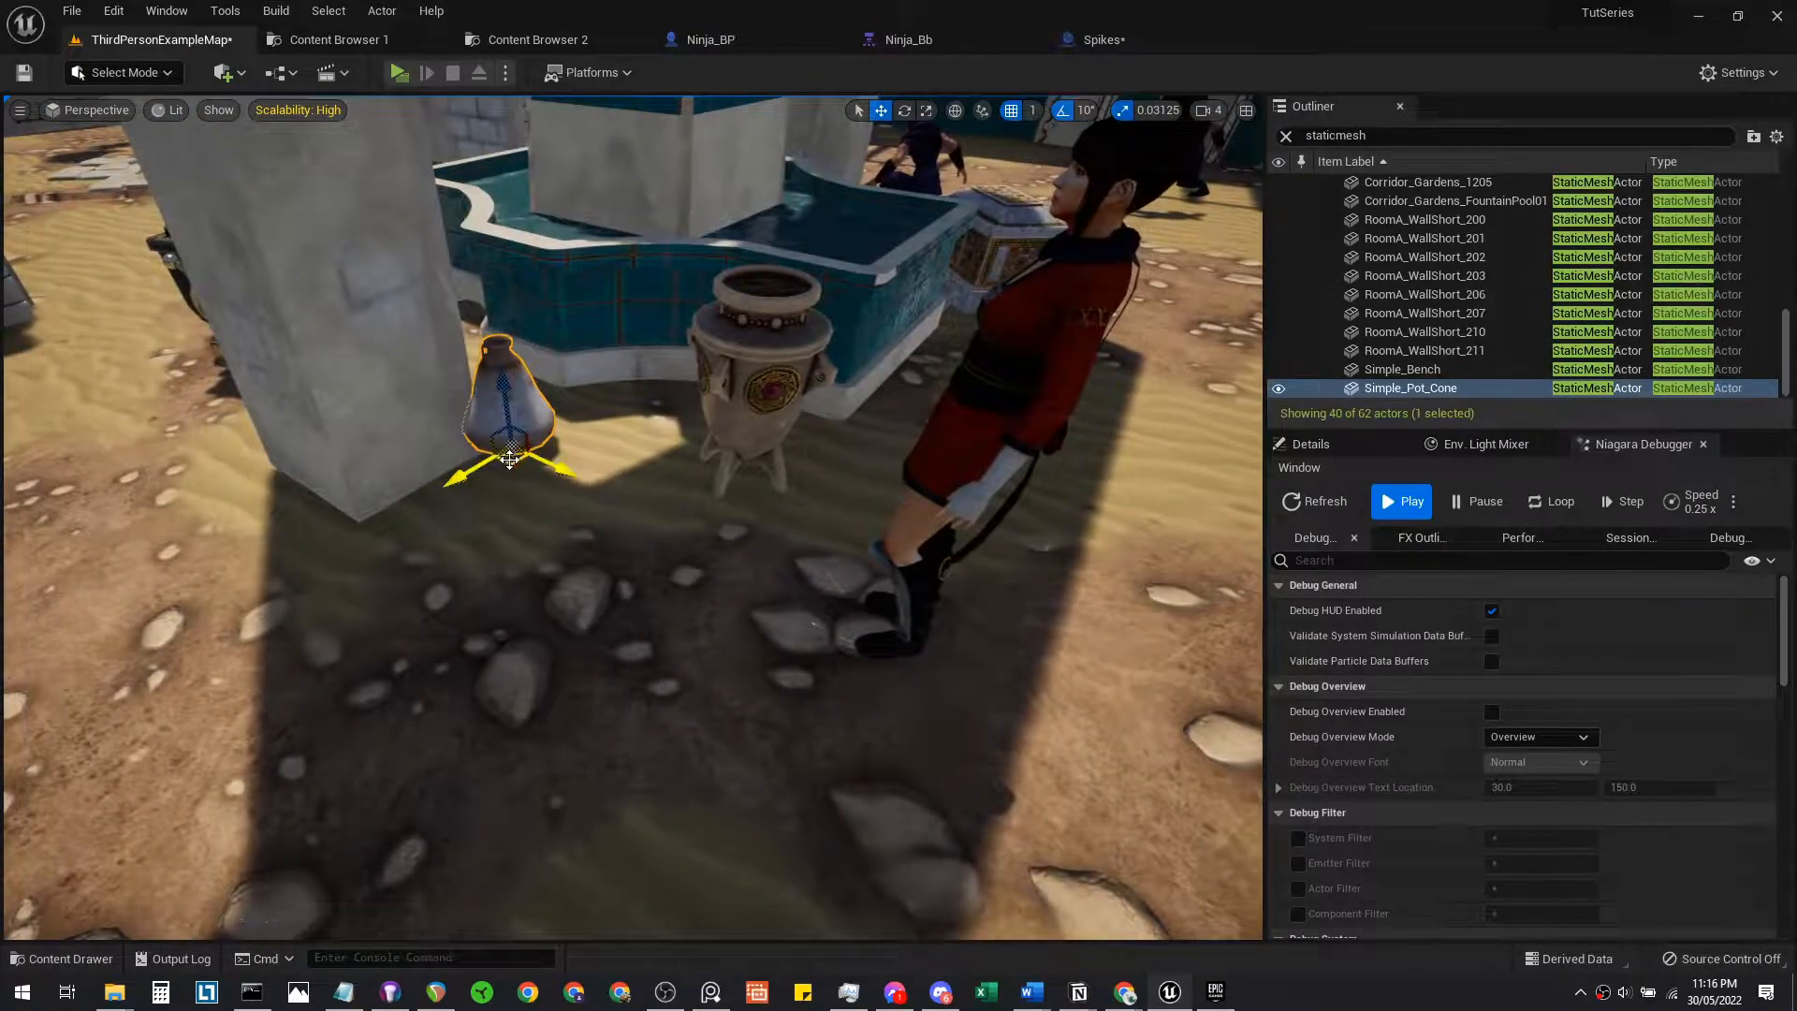
{"action": "left_click_drag", "start_coordinate": [550, 454], "coordinate": [548, 454]}
{"action": "right_click_drag", "start_coordinate": [812, 622], "coordinate": [730, 440]}
{"action": "key", "text": "ctrl+space"}
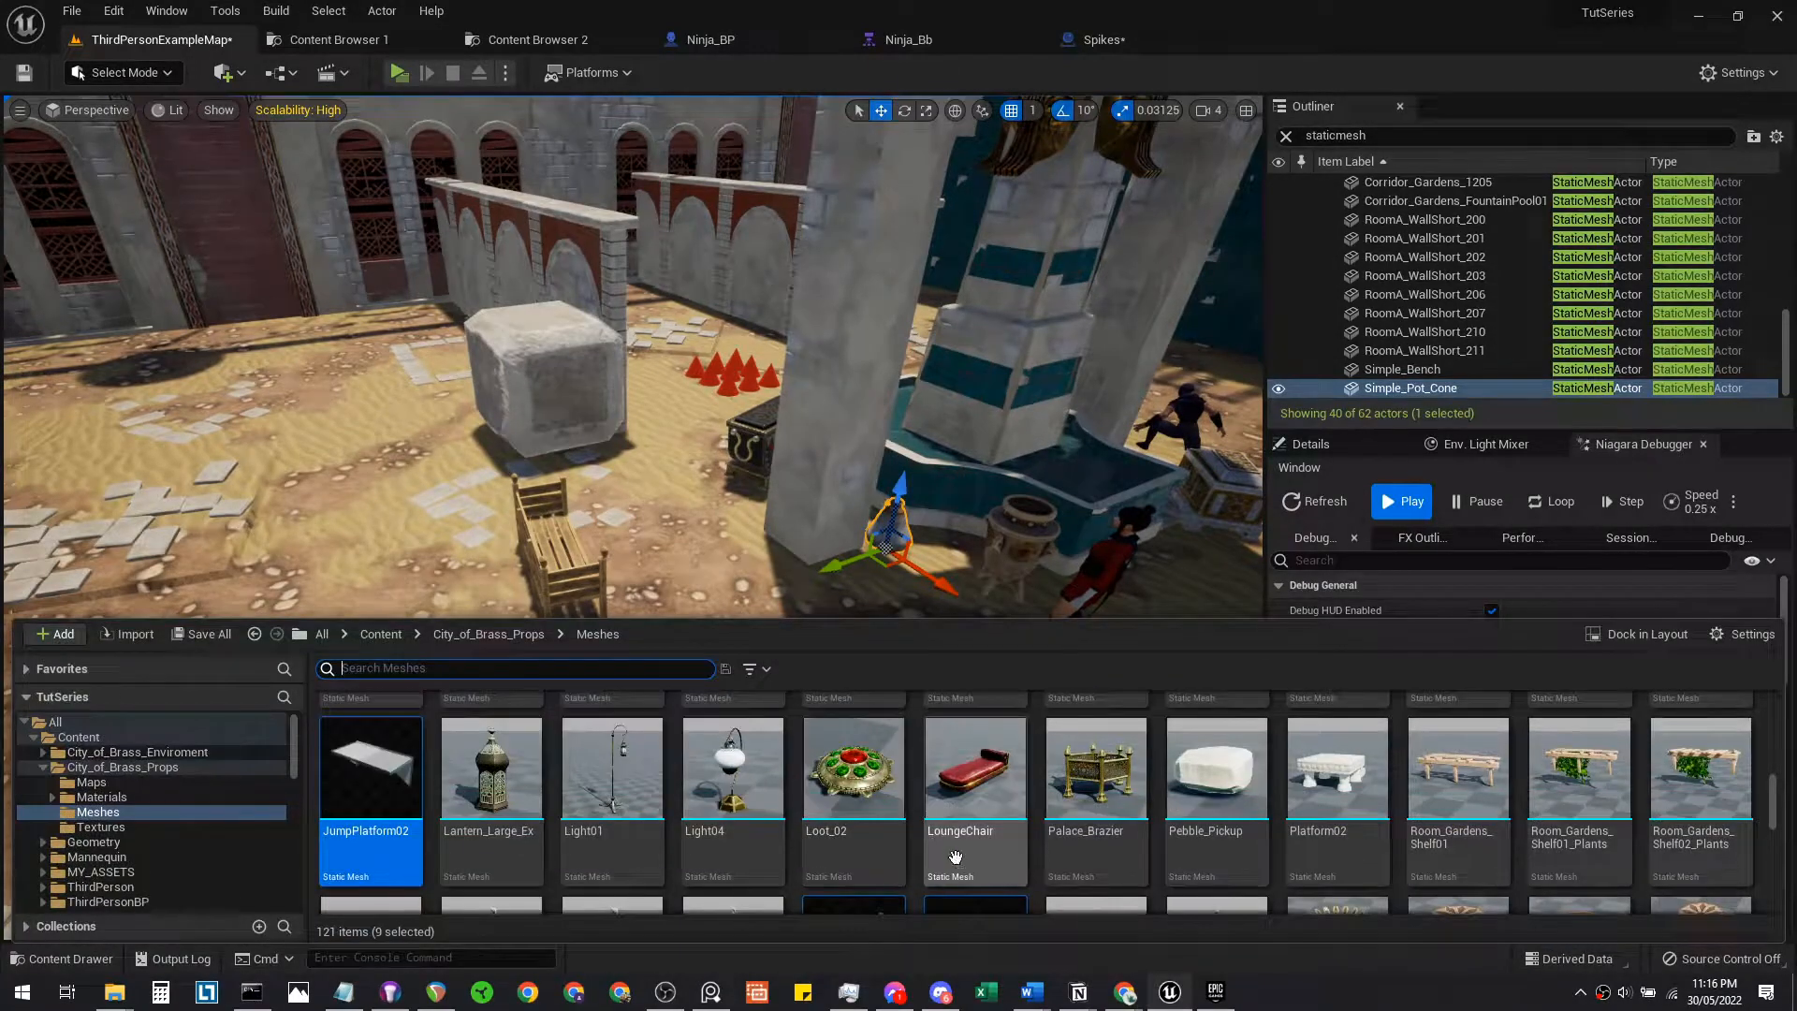
{"action": "scroll", "coordinate": [950, 850], "scroll_direction": "down", "scroll_amount": 10}
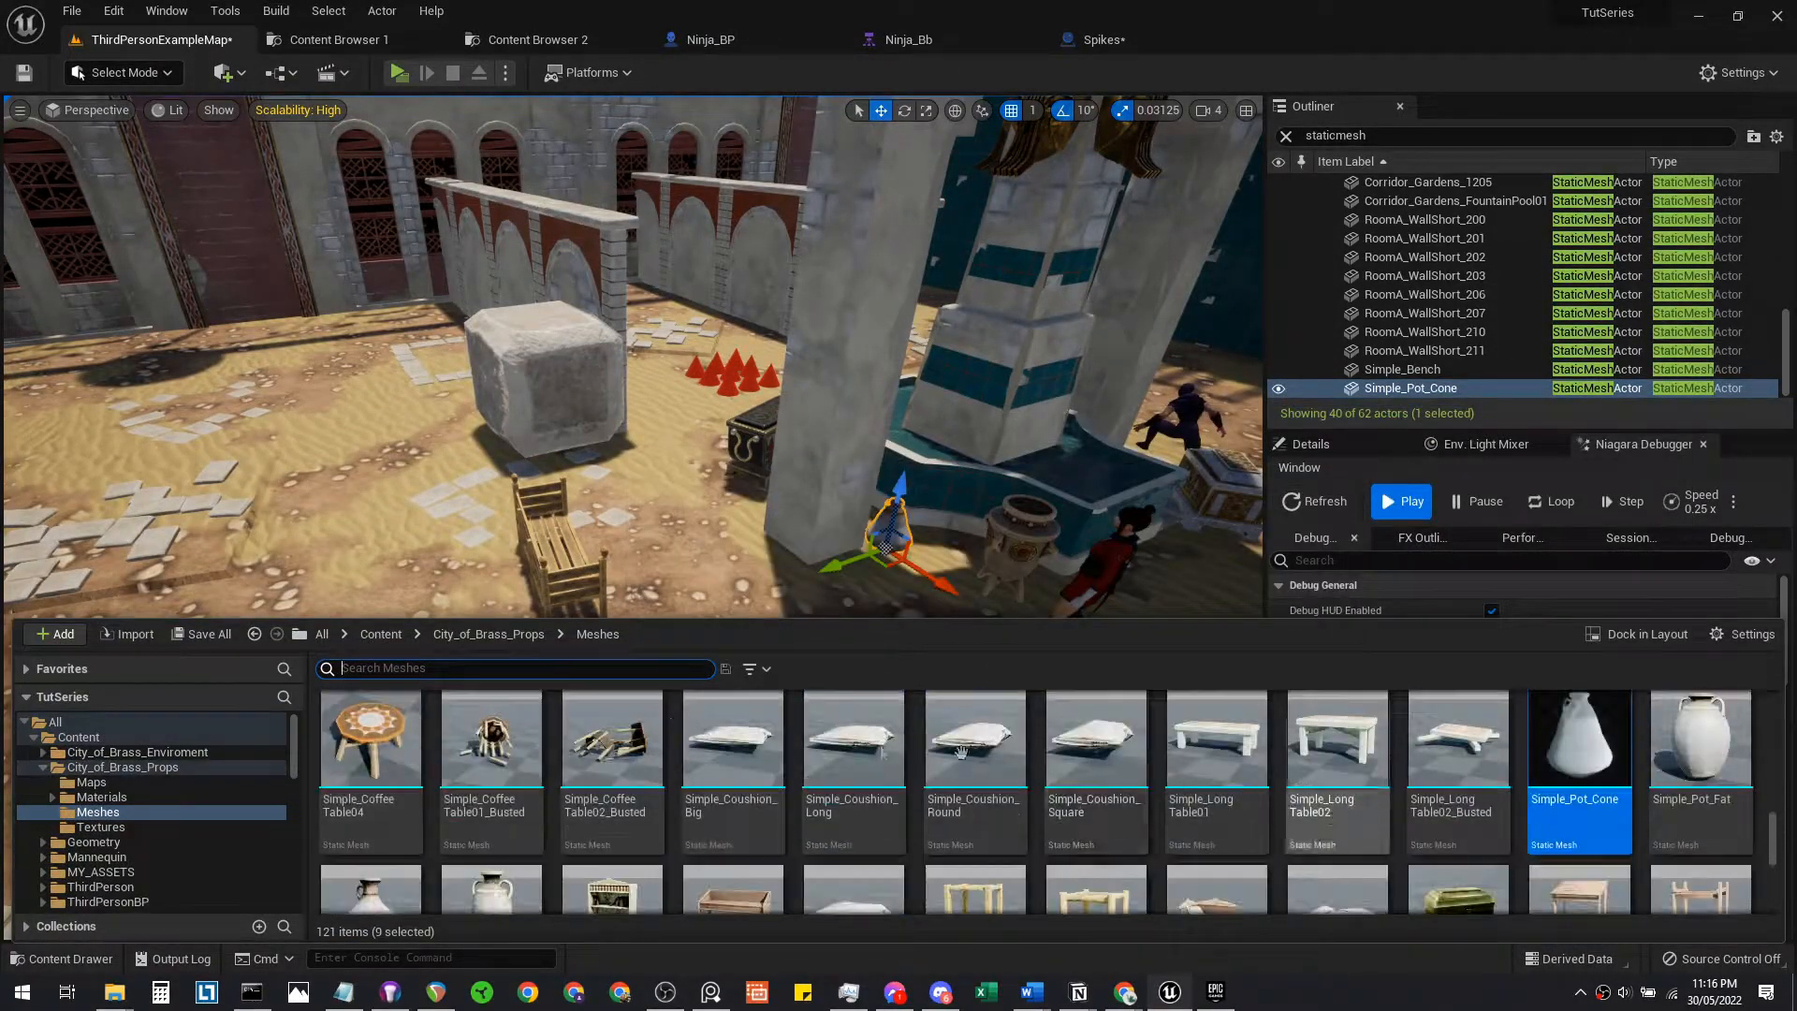
{"action": "scroll", "coordinate": [608, 786], "scroll_direction": "down", "scroll_amount": 8}
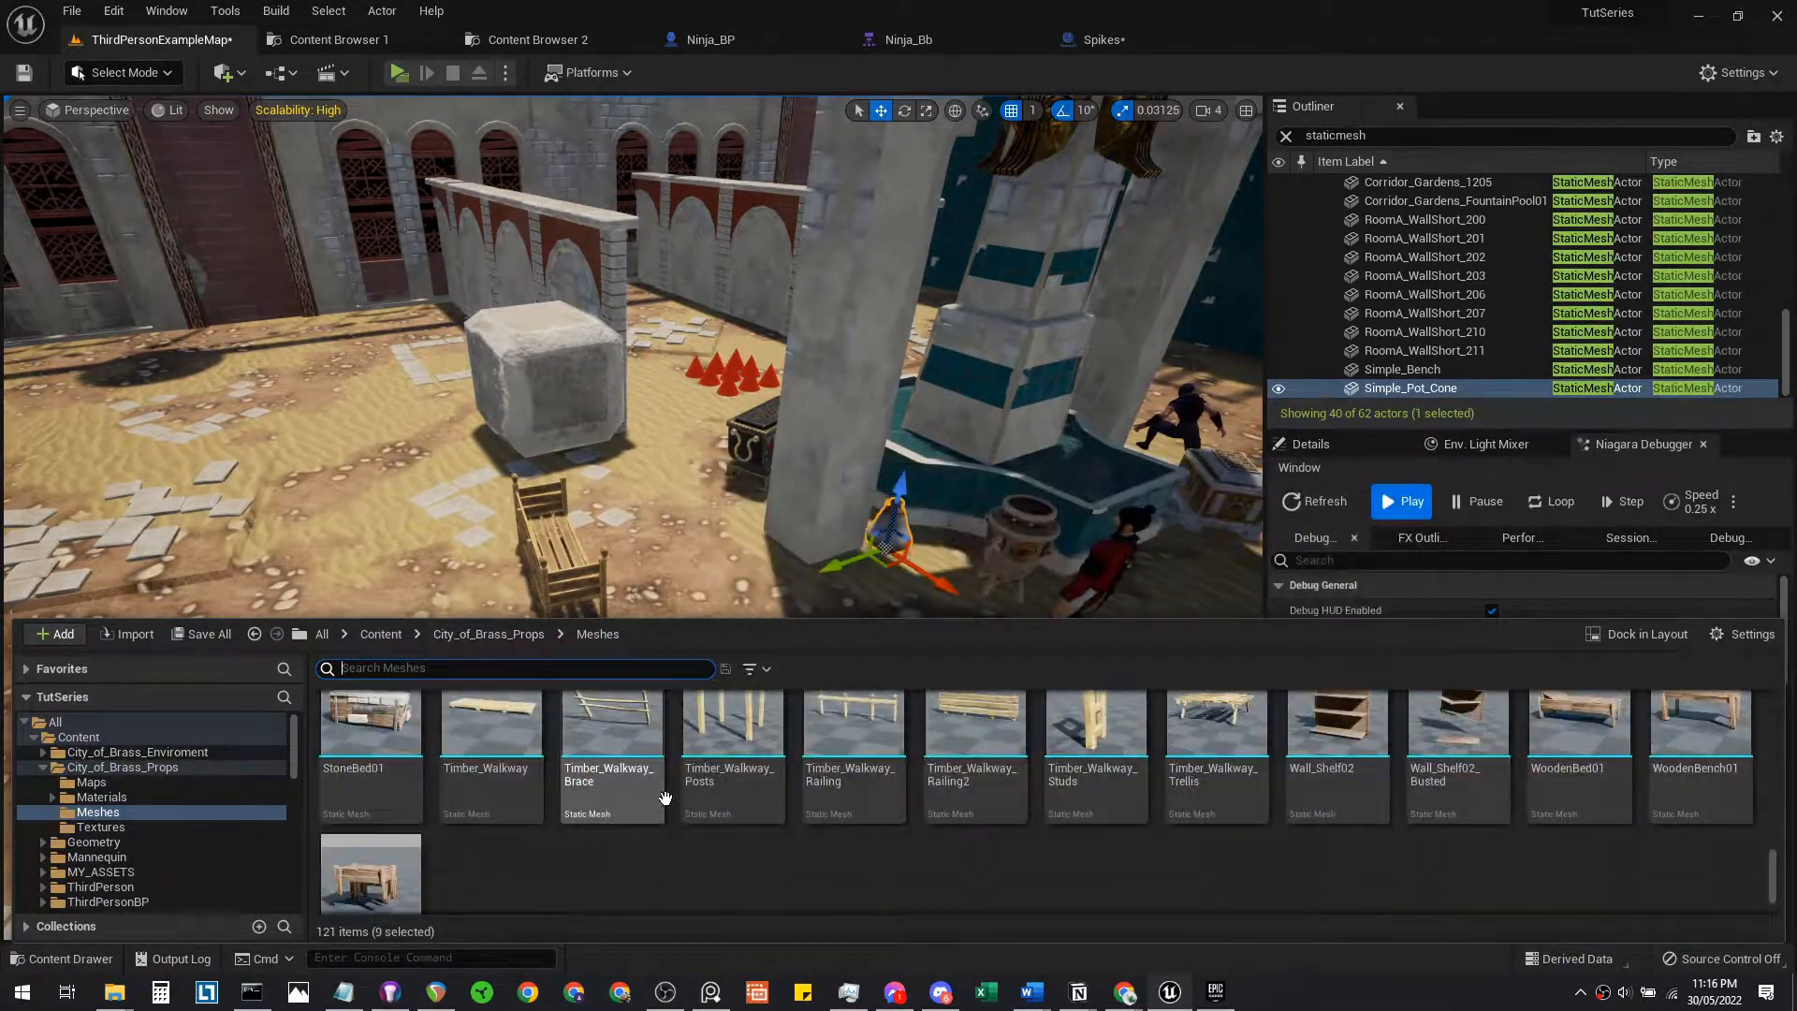
{"action": "left_click", "coordinate": [487, 636]}
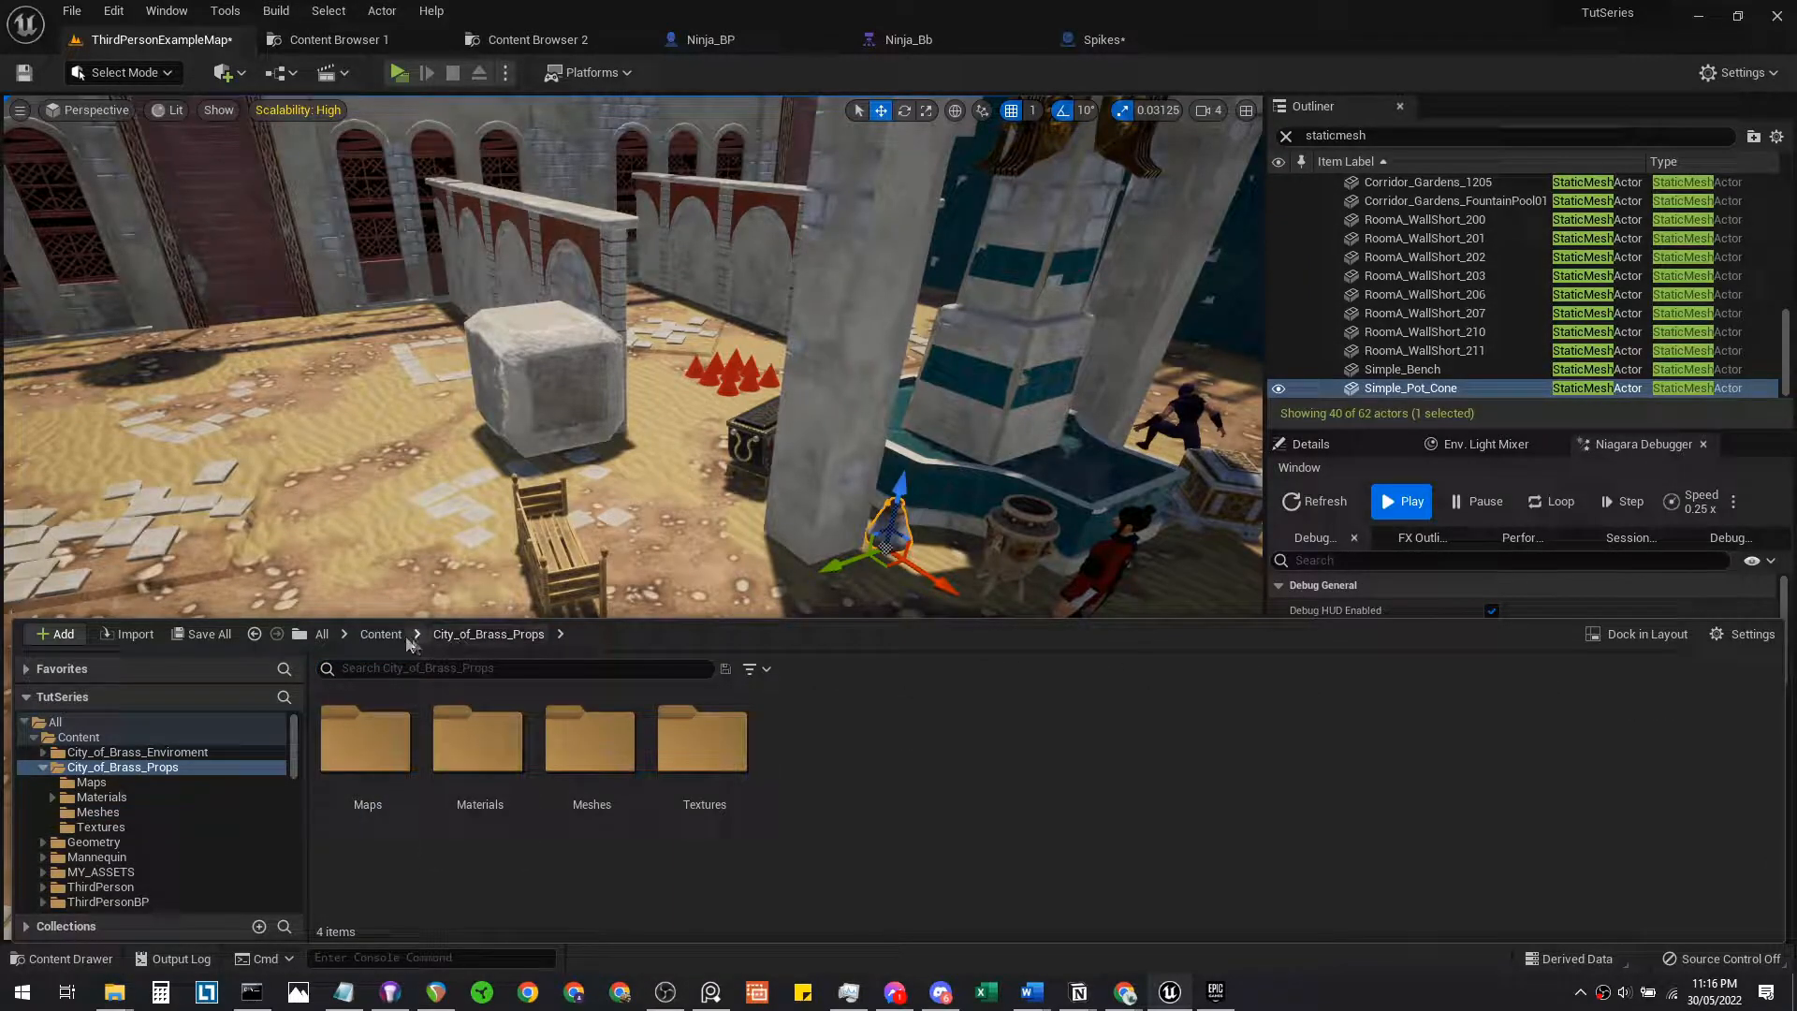
Reposition the ThirdPersonCharacter between the arena walls and playtest the level by running over the spikes and meeting the ninjas around the fountain
{"action": "right_click_drag", "start_coordinate": [487, 524], "coordinate": [646, 524]}
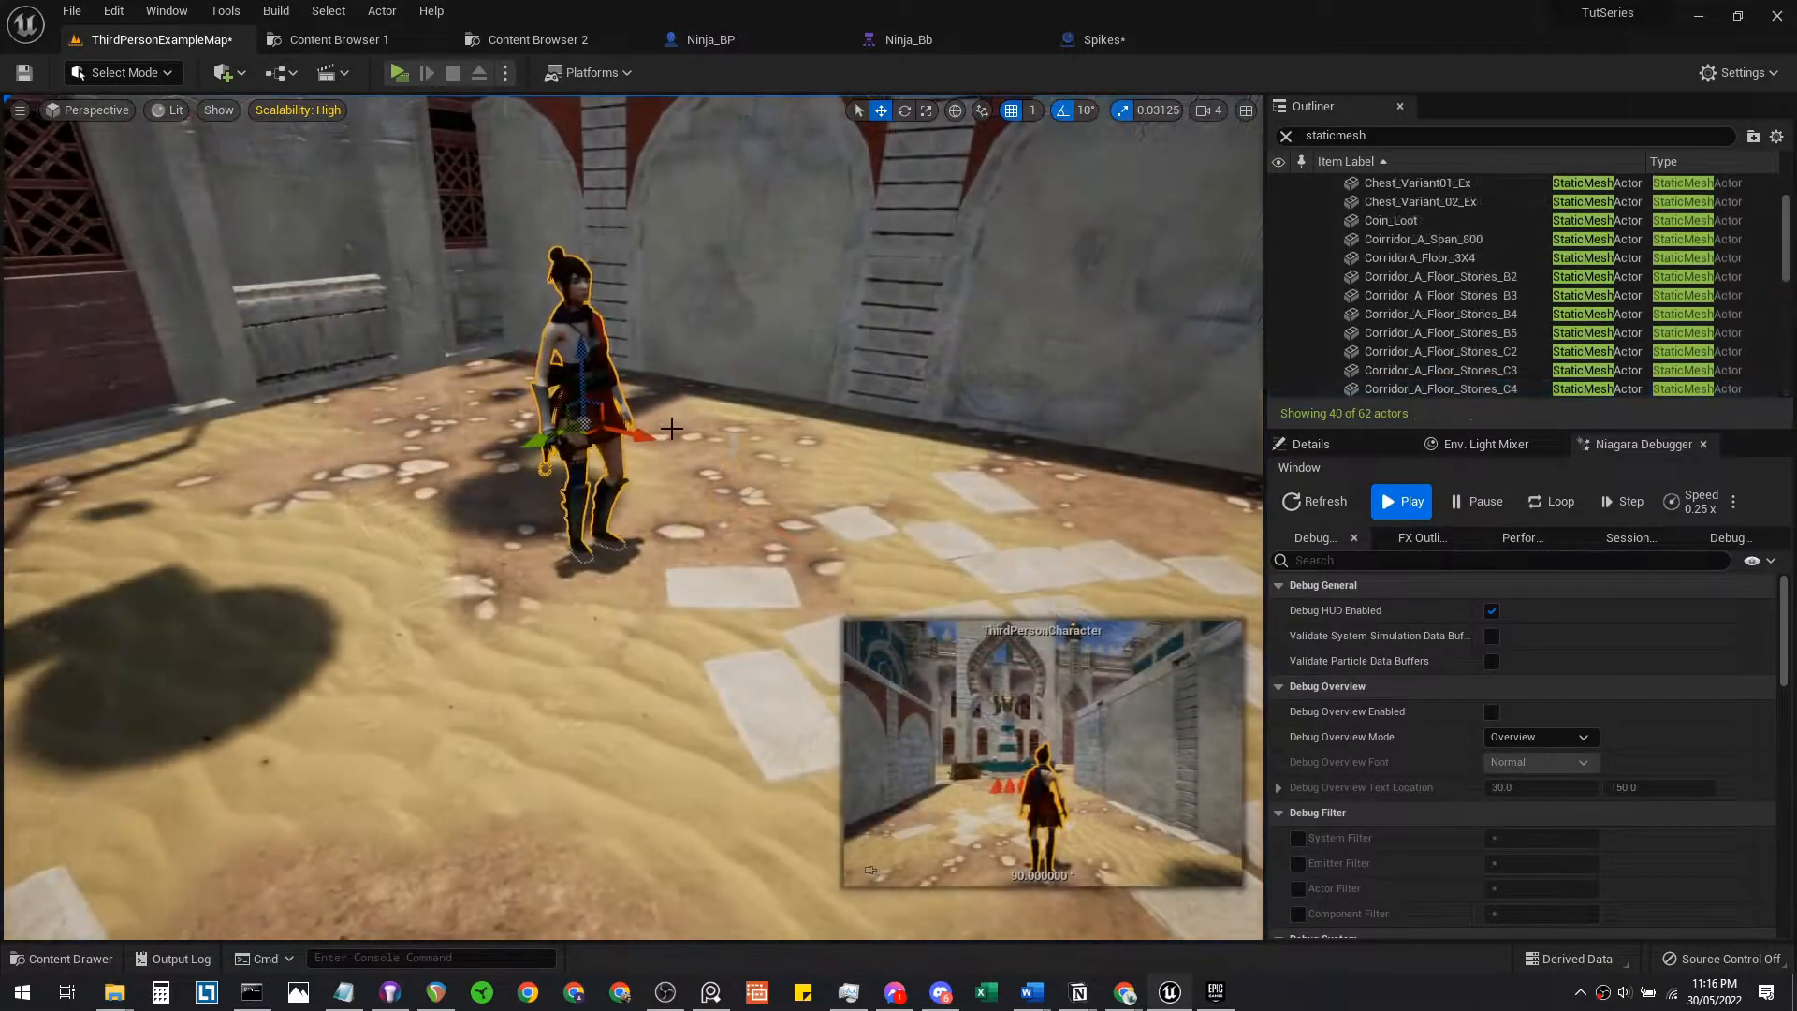
{"action": "left_click_drag", "start_coordinate": [599, 423], "coordinate": [298, 418]}
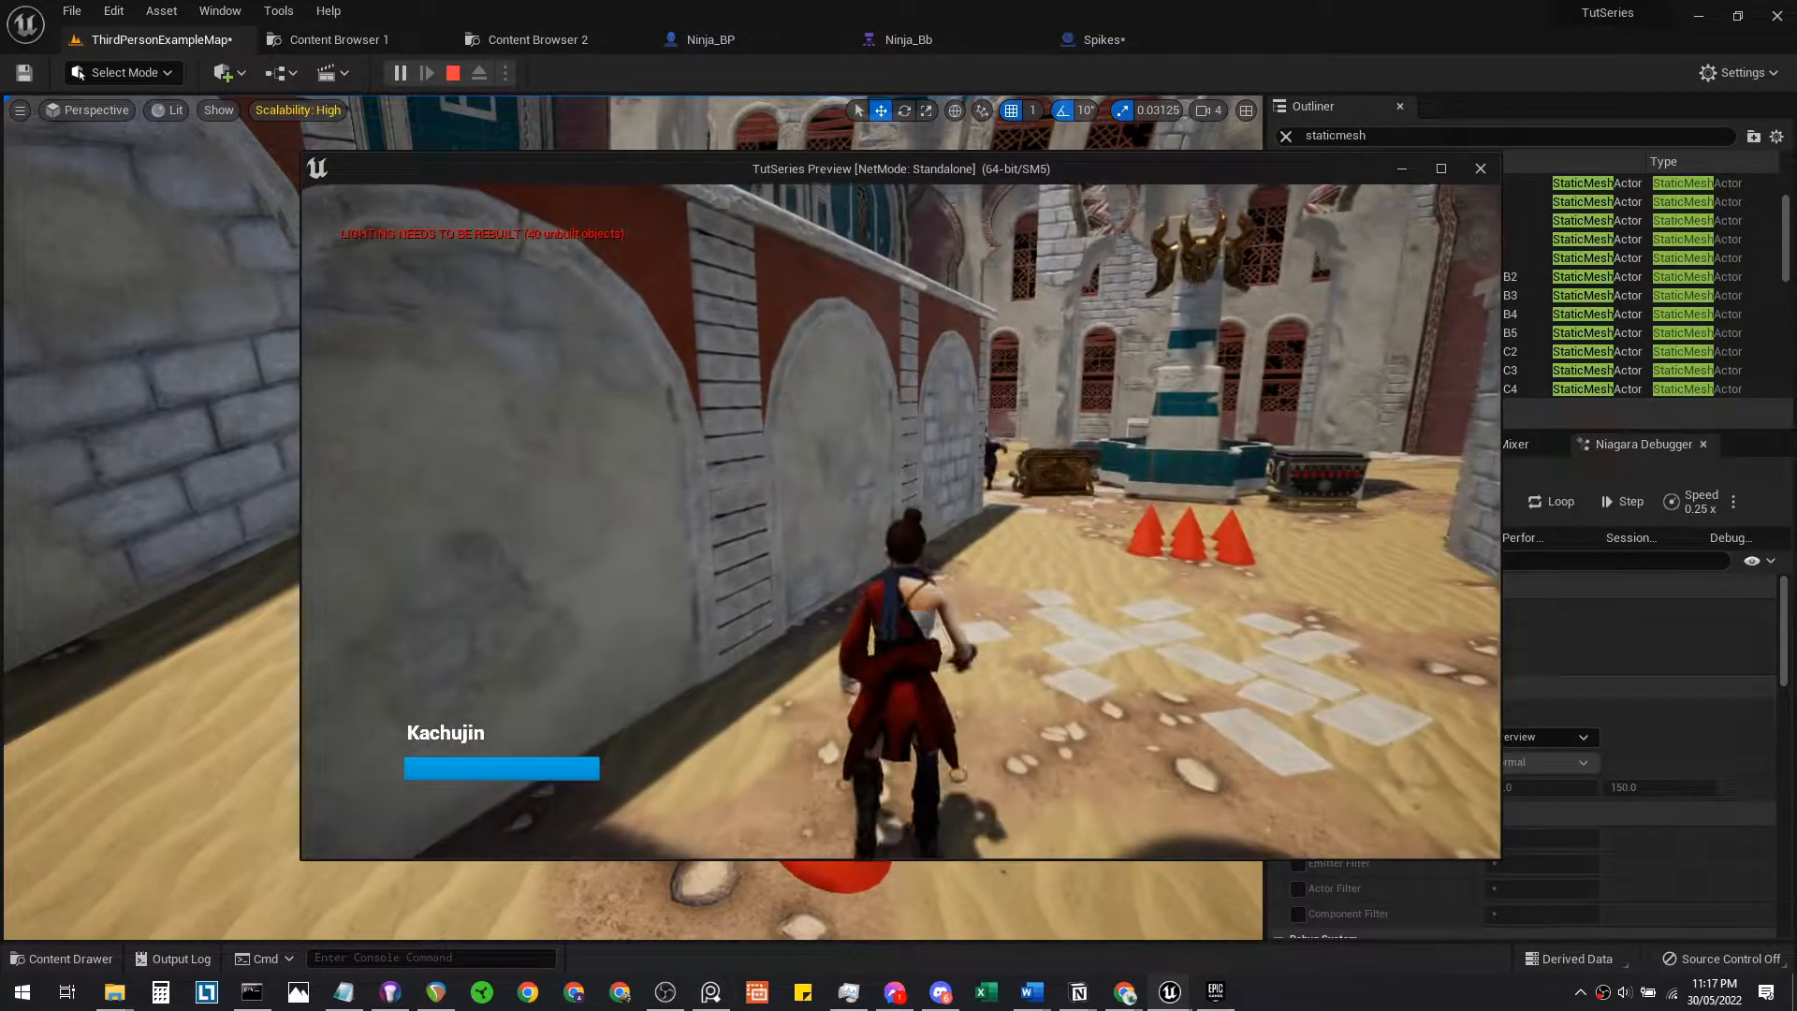
{"action": "key", "text": "w"}
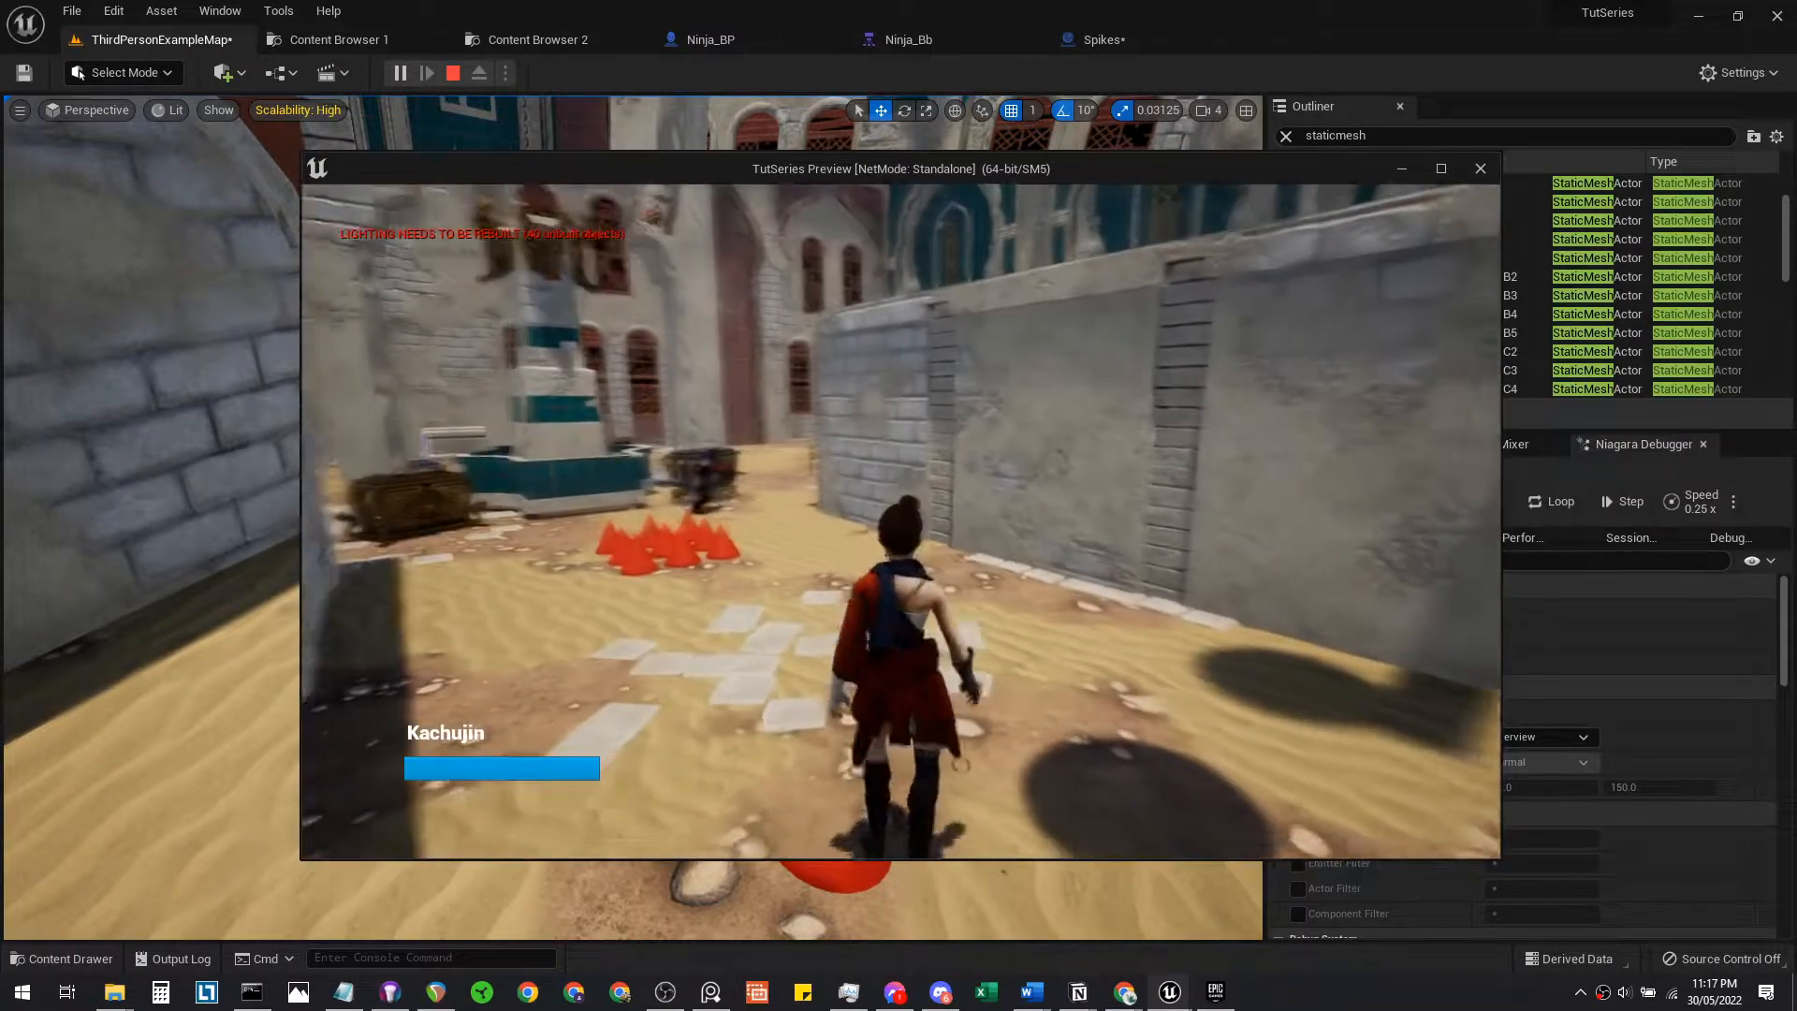
{"action": "key", "text": "w"}
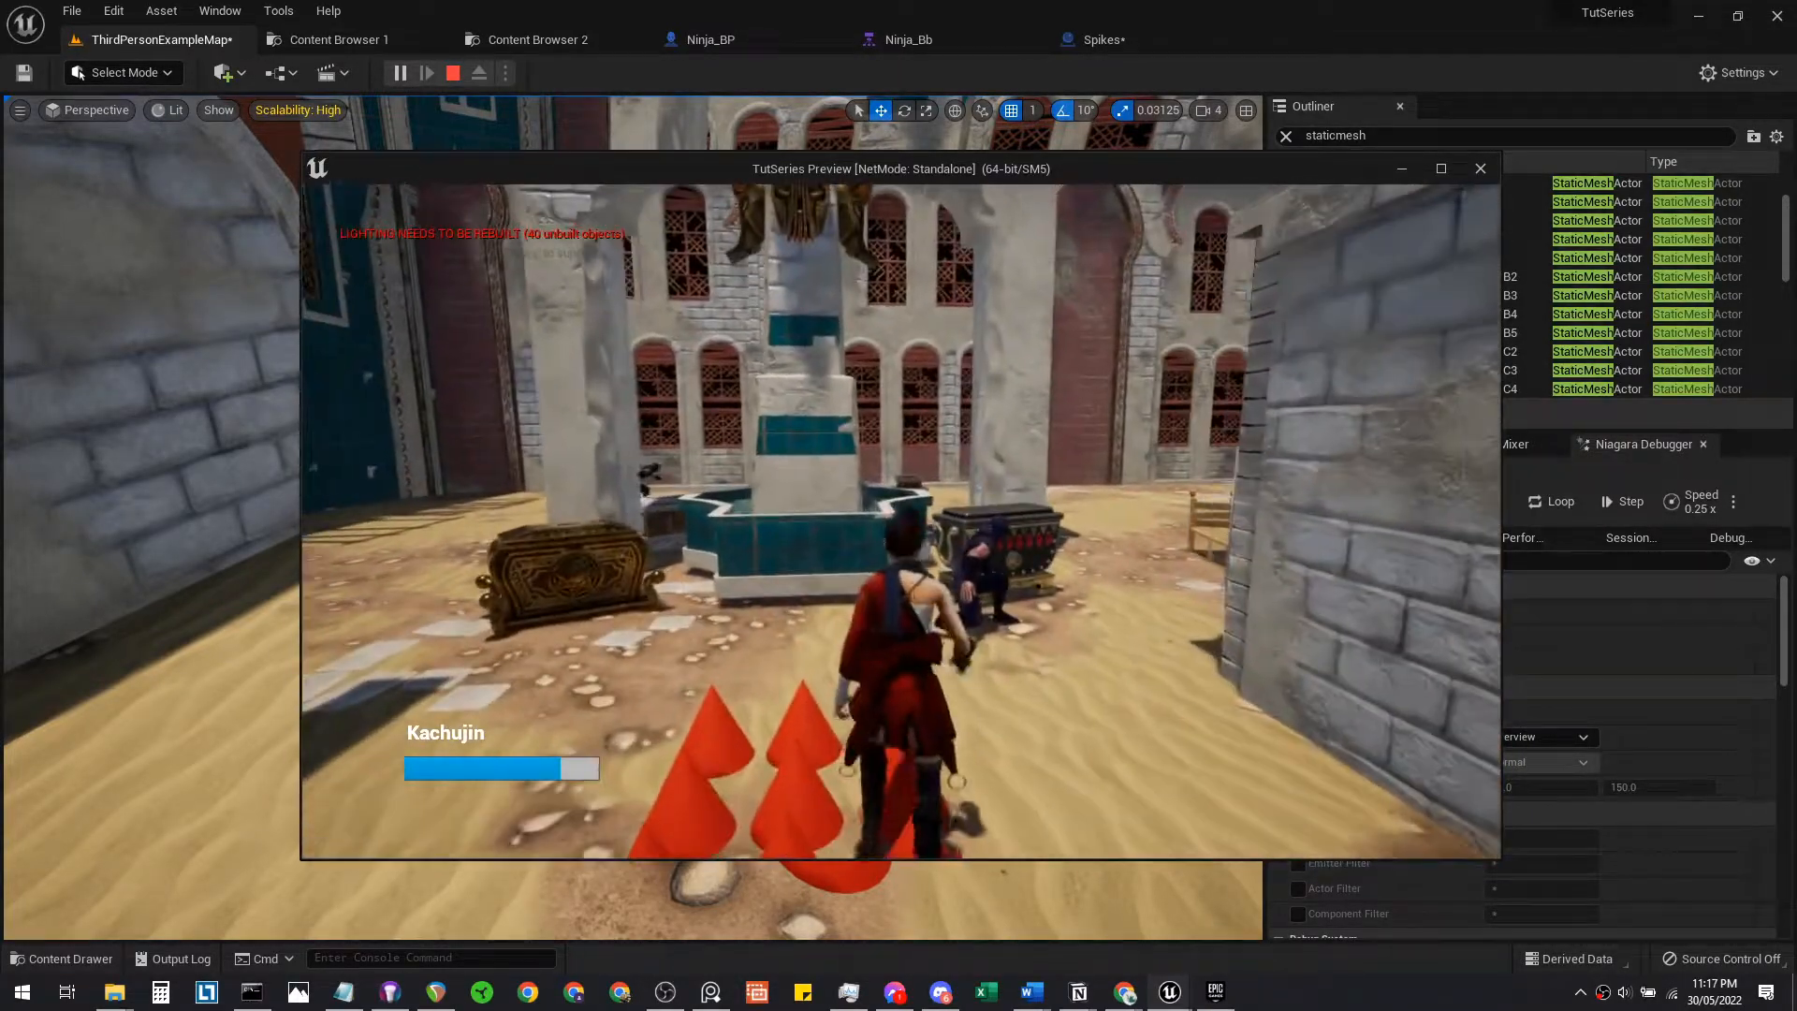
{"action": "key", "text": "s"}
{"action": "key", "text": "w"}
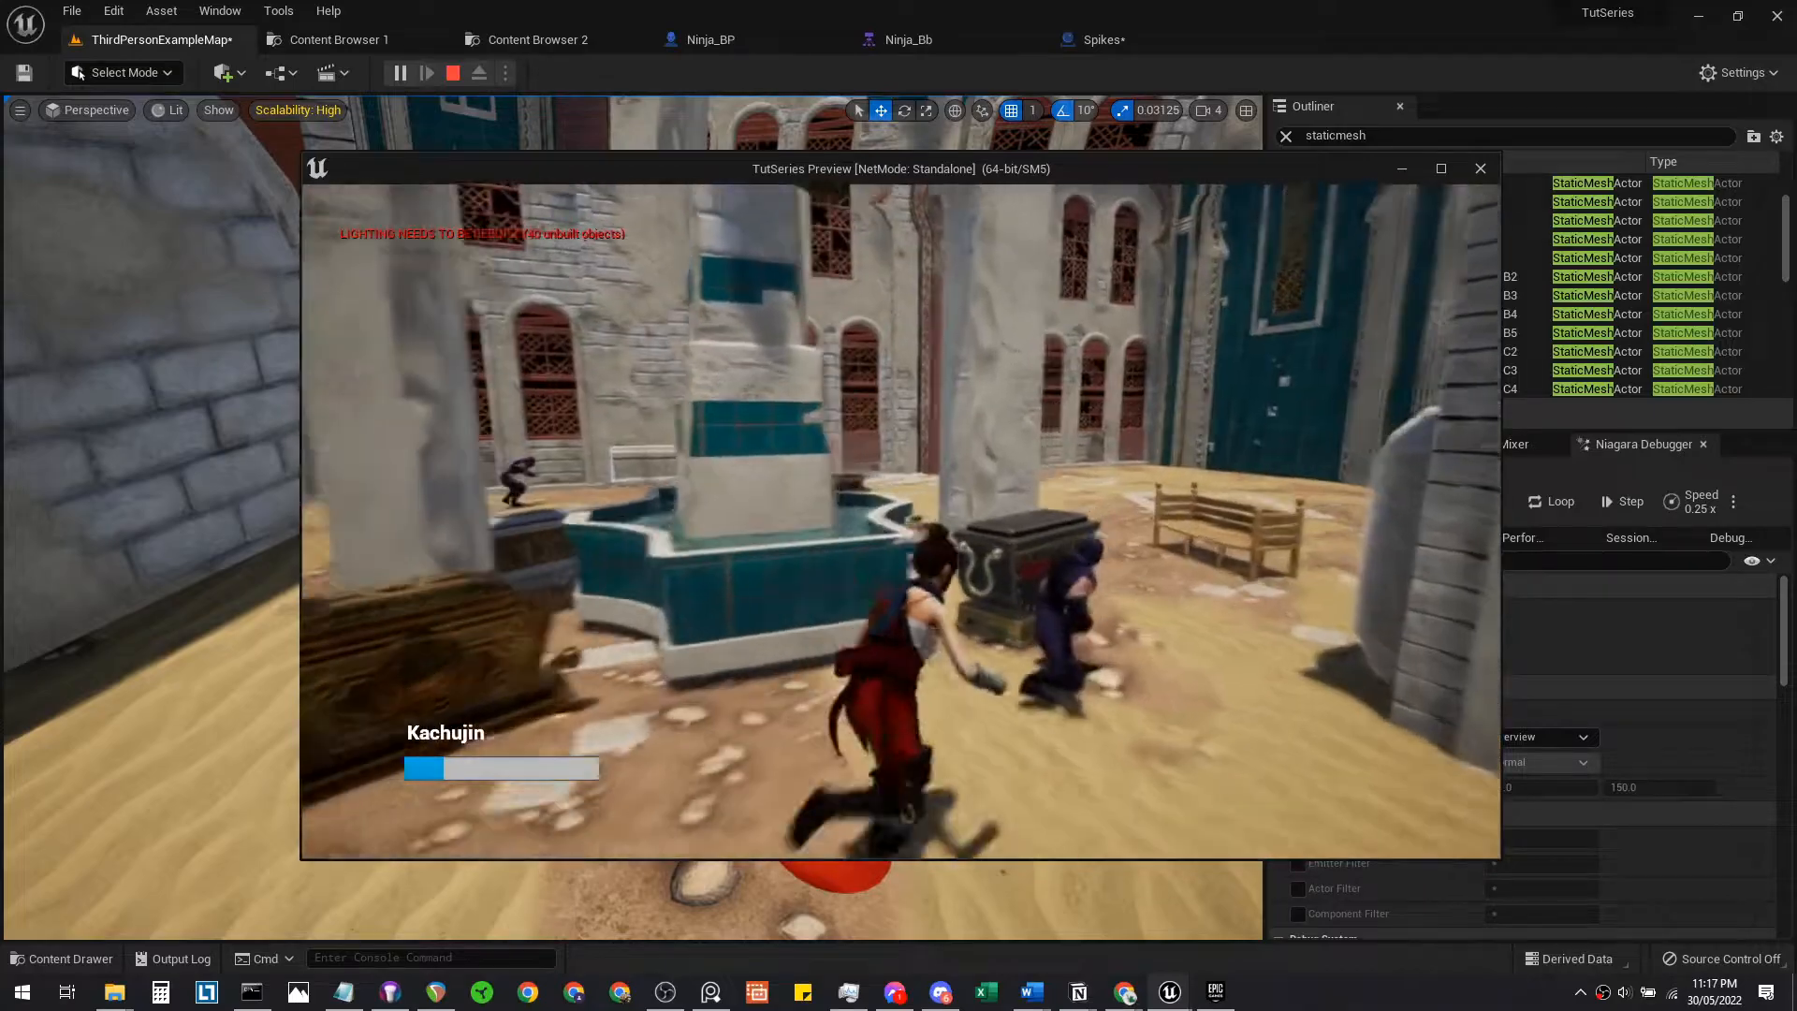
{"action": "key", "text": "d"}
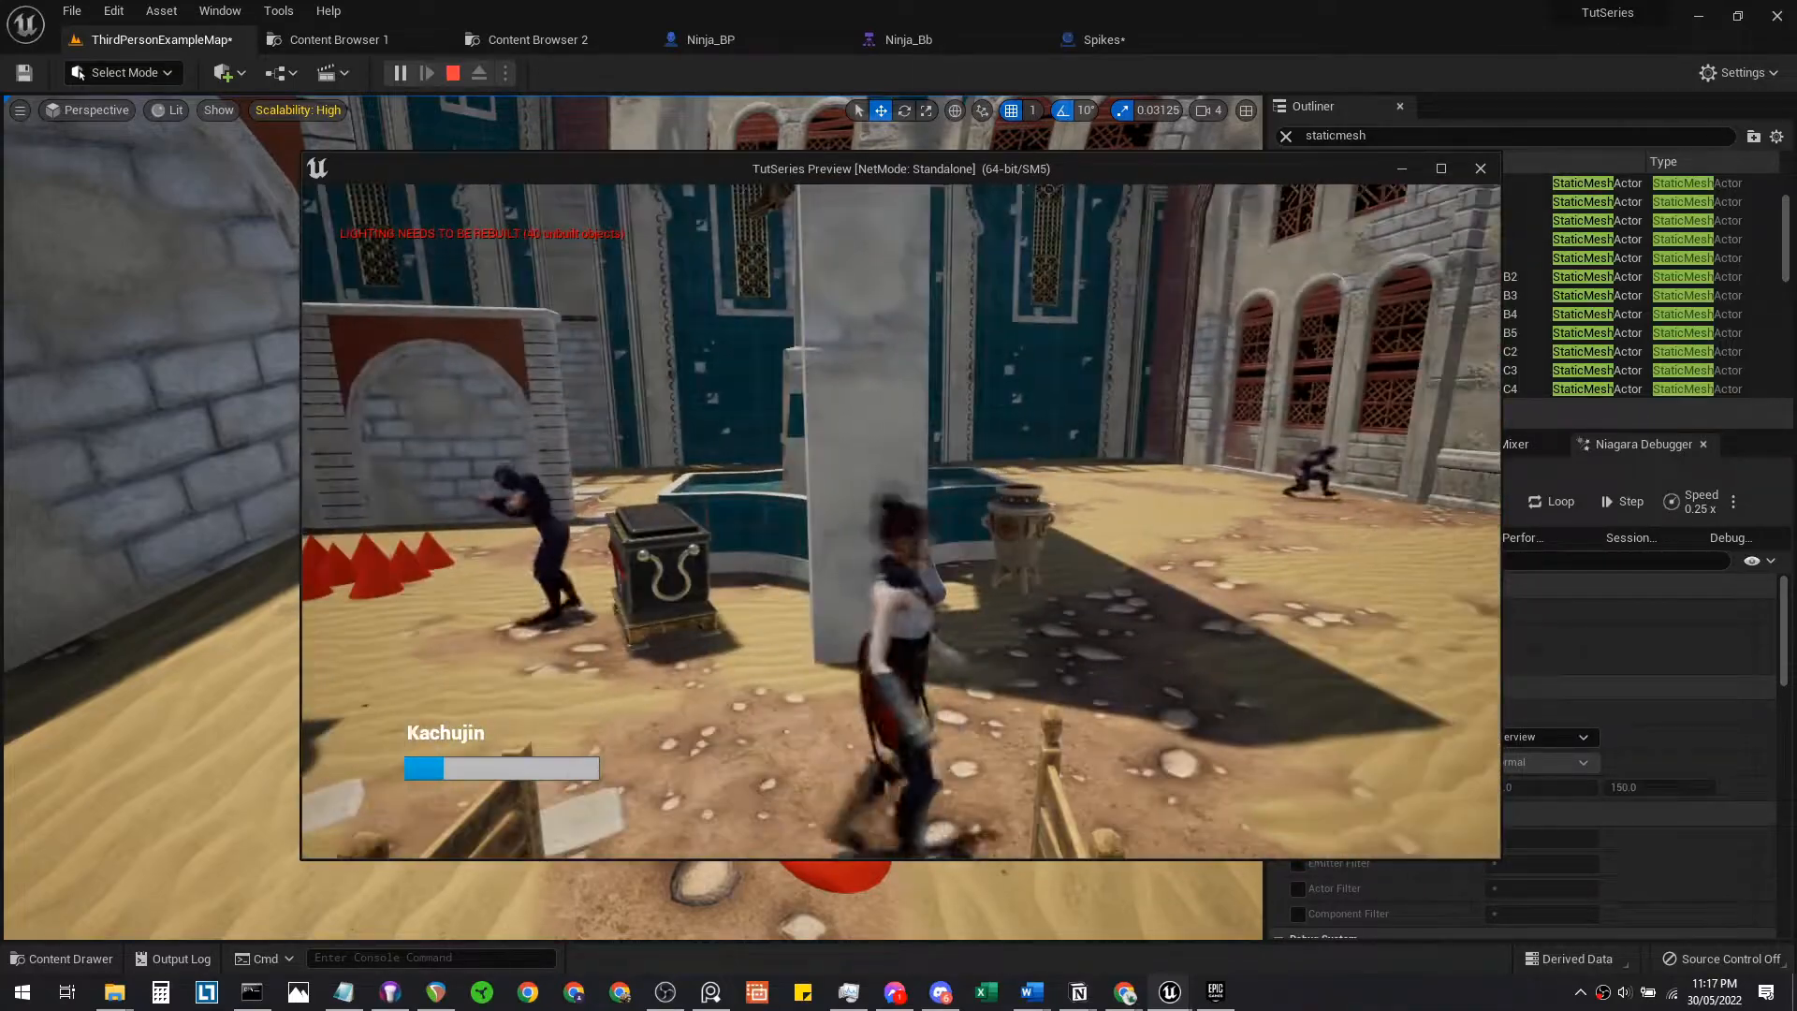
{"action": "key", "text": "a"}
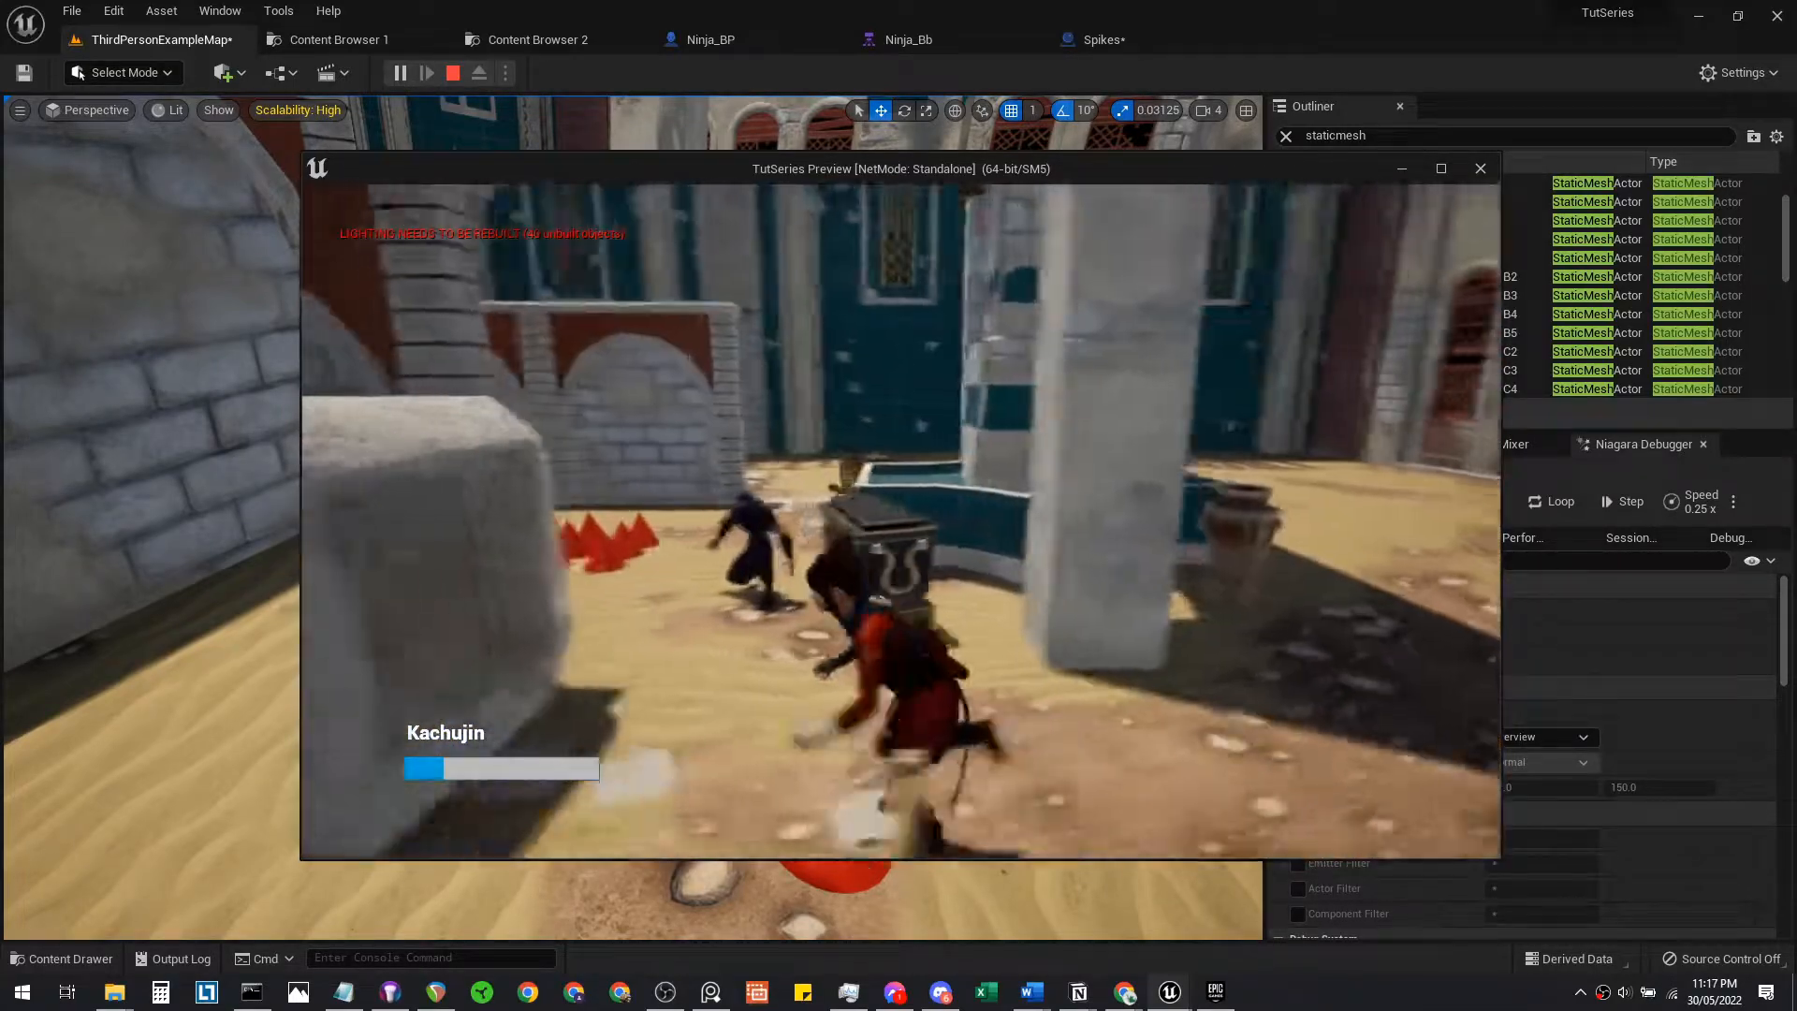
{"action": "key", "text": "w"}
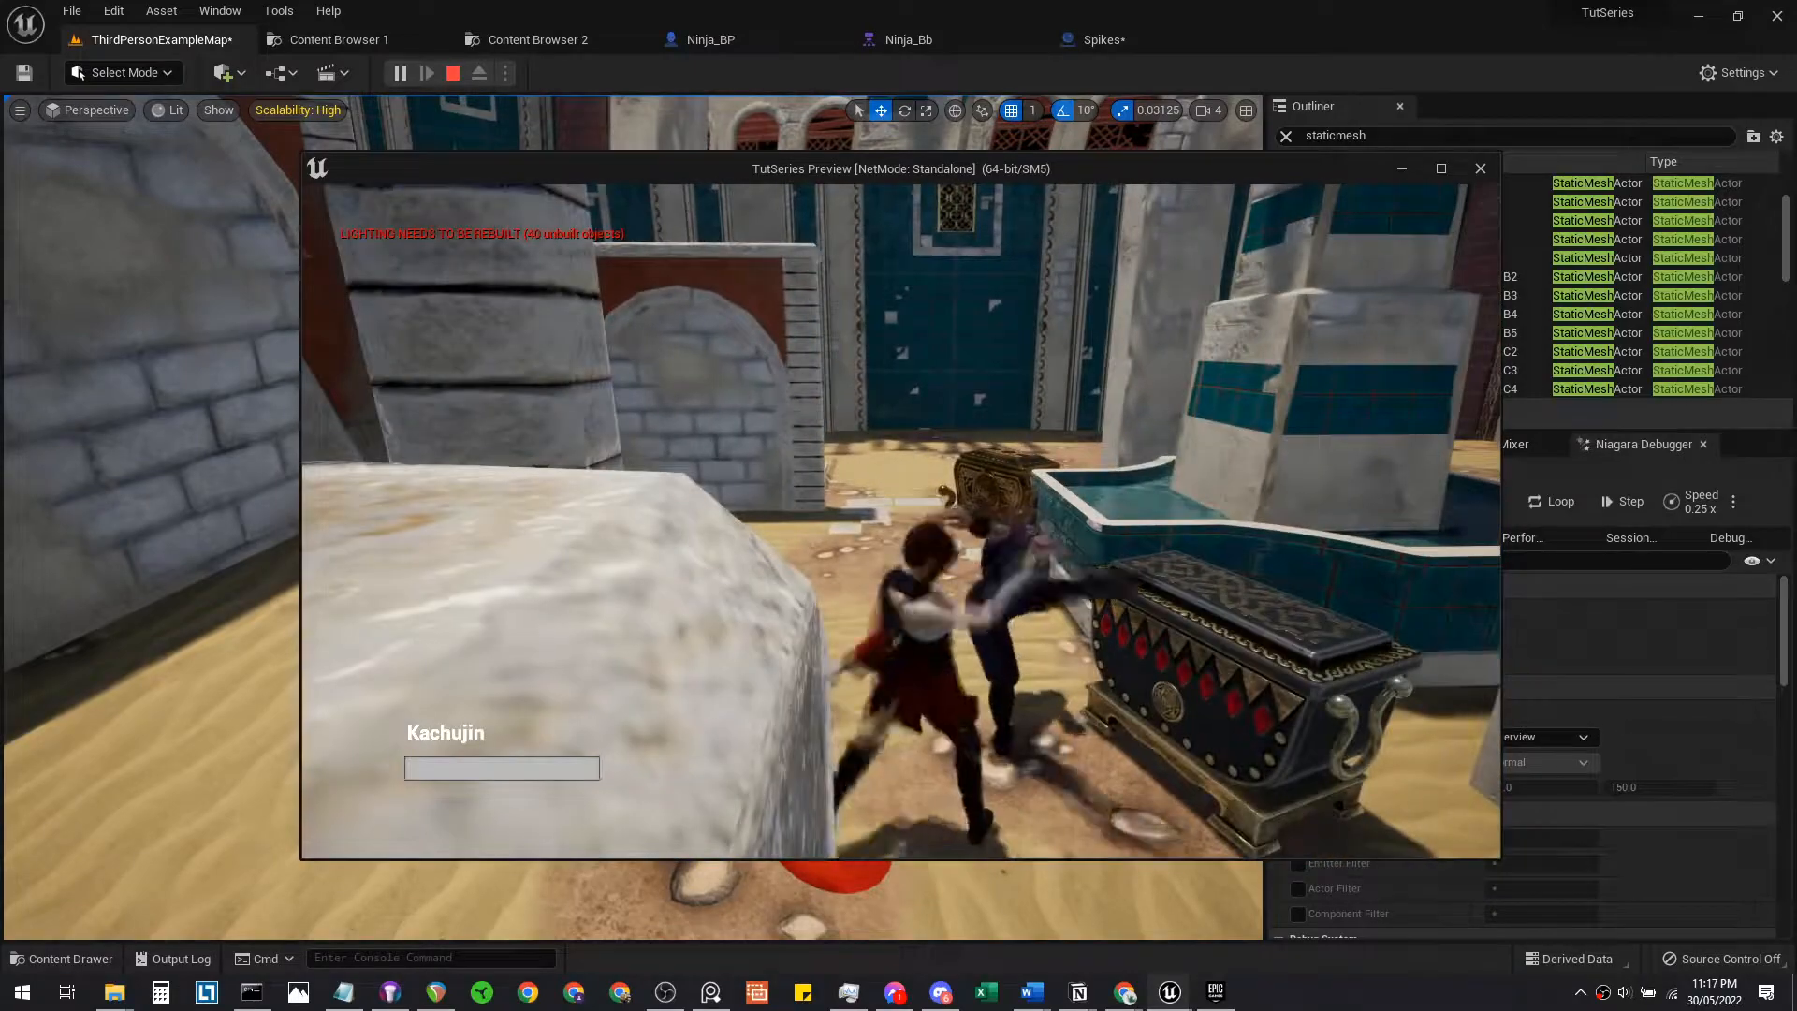
{"action": "key", "text": "Escape"}
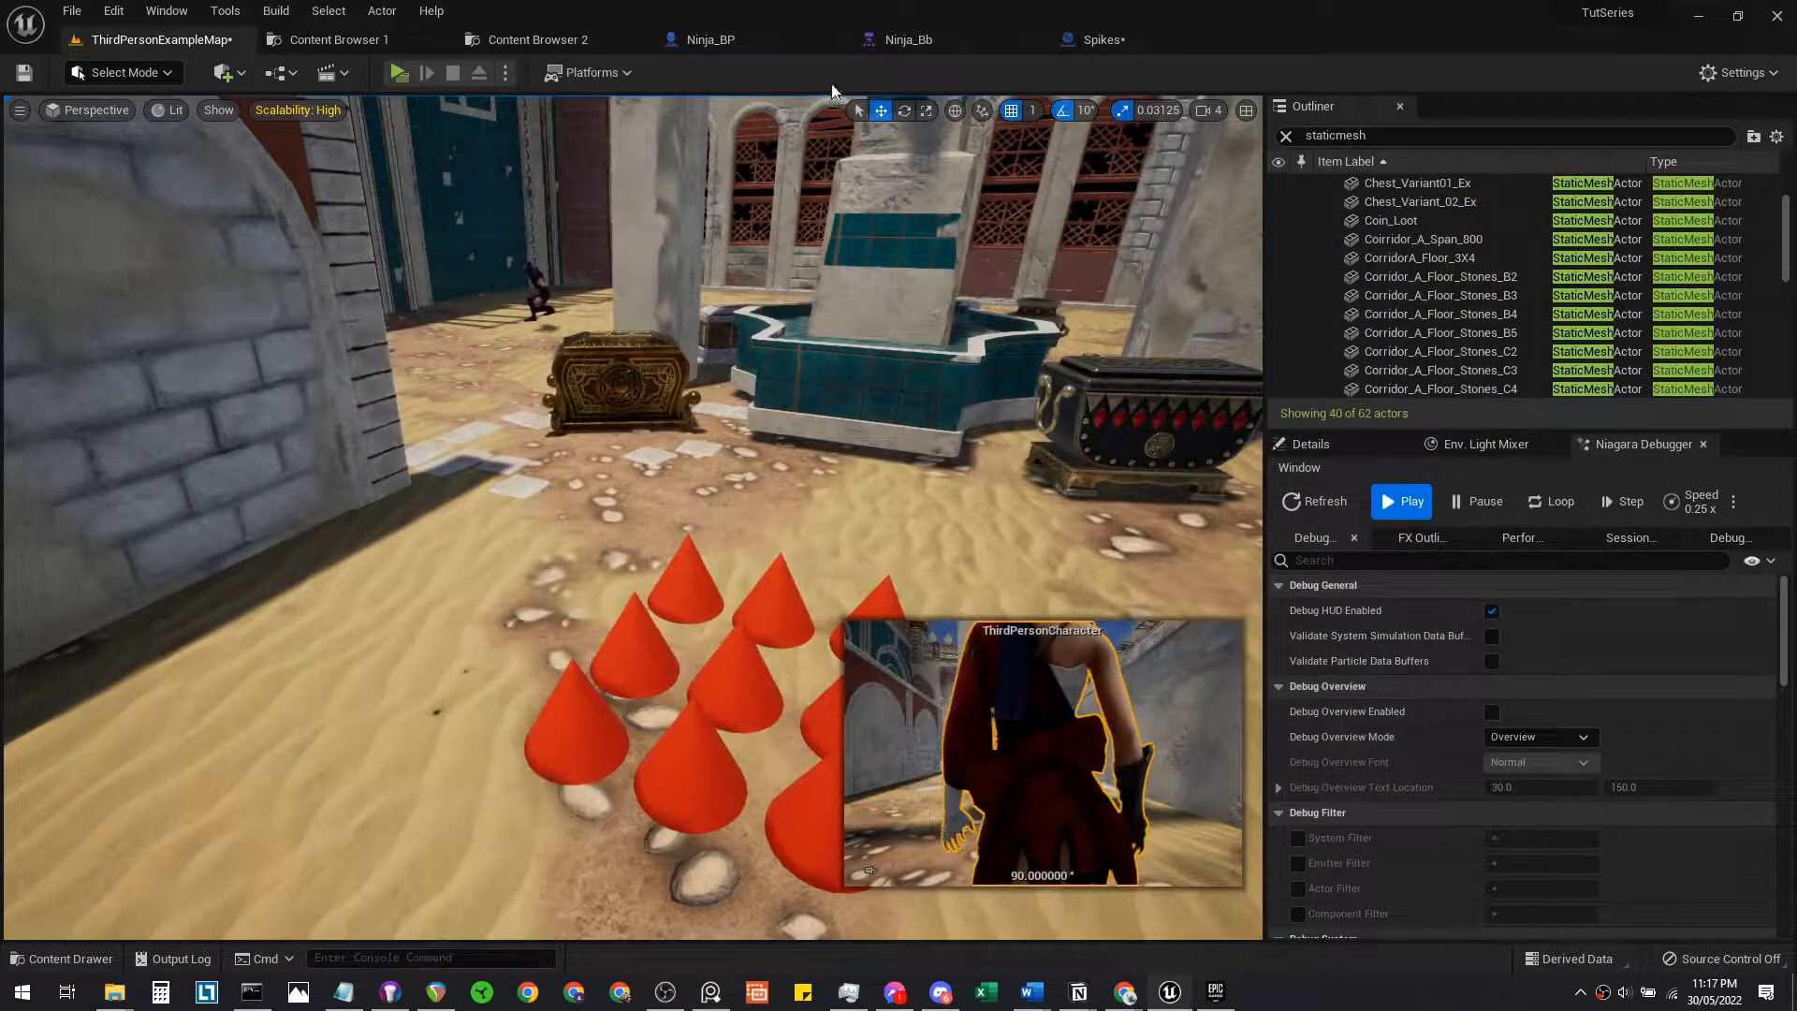
In the Ninja_BT behavior tree, set the FindPlayerLocation task's Vector key to TargetLocation
{"action": "left_click", "coordinate": [889, 40]}
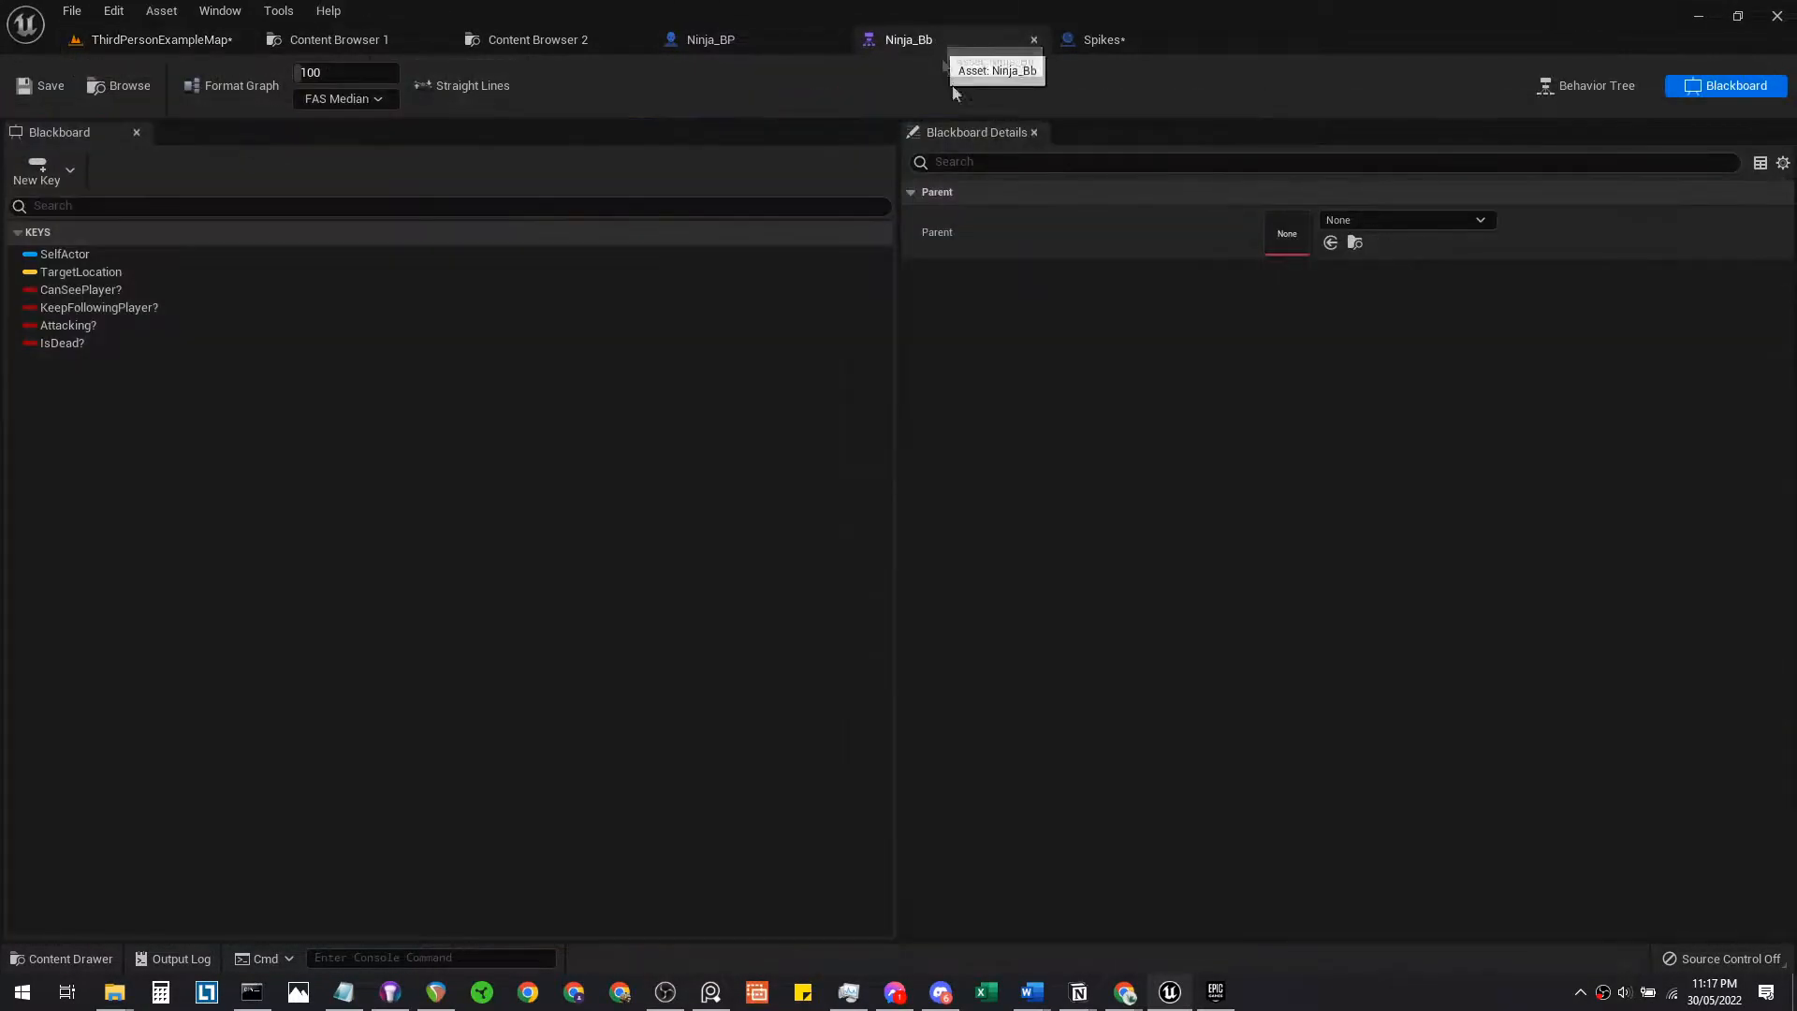
{"action": "left_click", "coordinate": [1559, 88]}
{"action": "right_click_drag", "start_coordinate": [246, 663], "coordinate": [462, 653]}
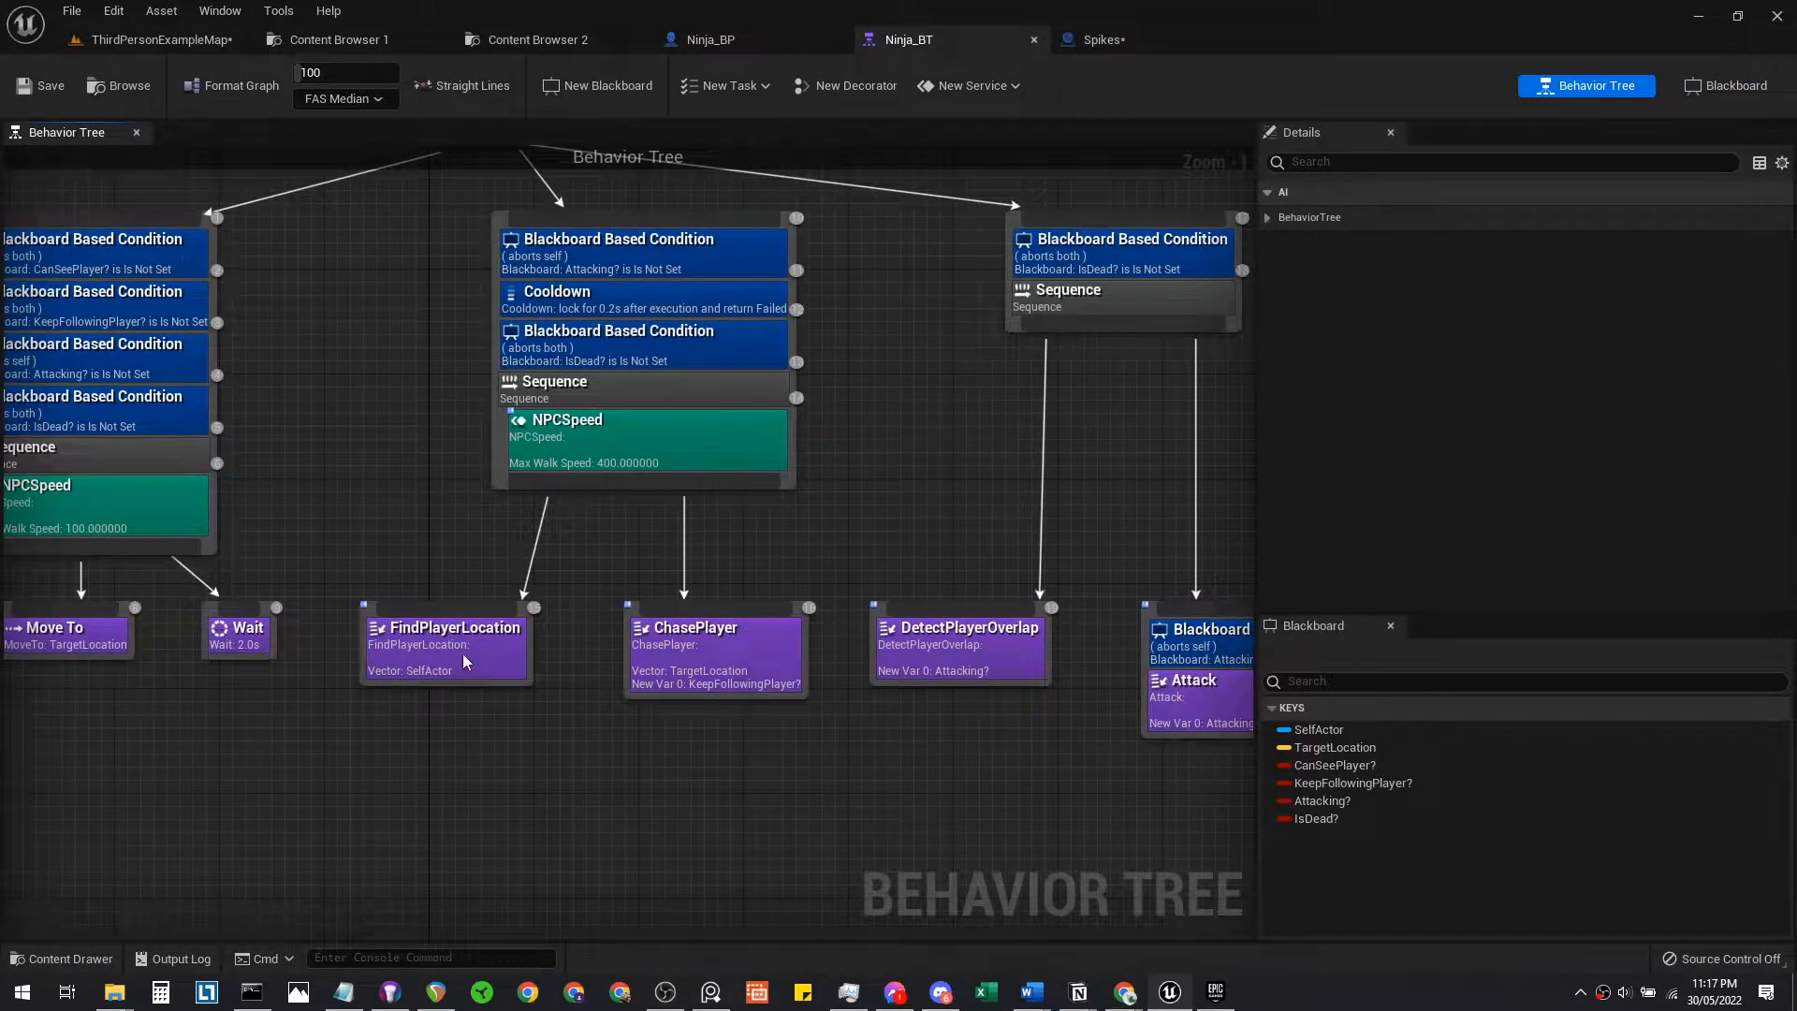
{"action": "left_click", "coordinate": [462, 653]}
{"action": "left_click", "coordinate": [1498, 218]}
{"action": "left_click", "coordinate": [1528, 267]}
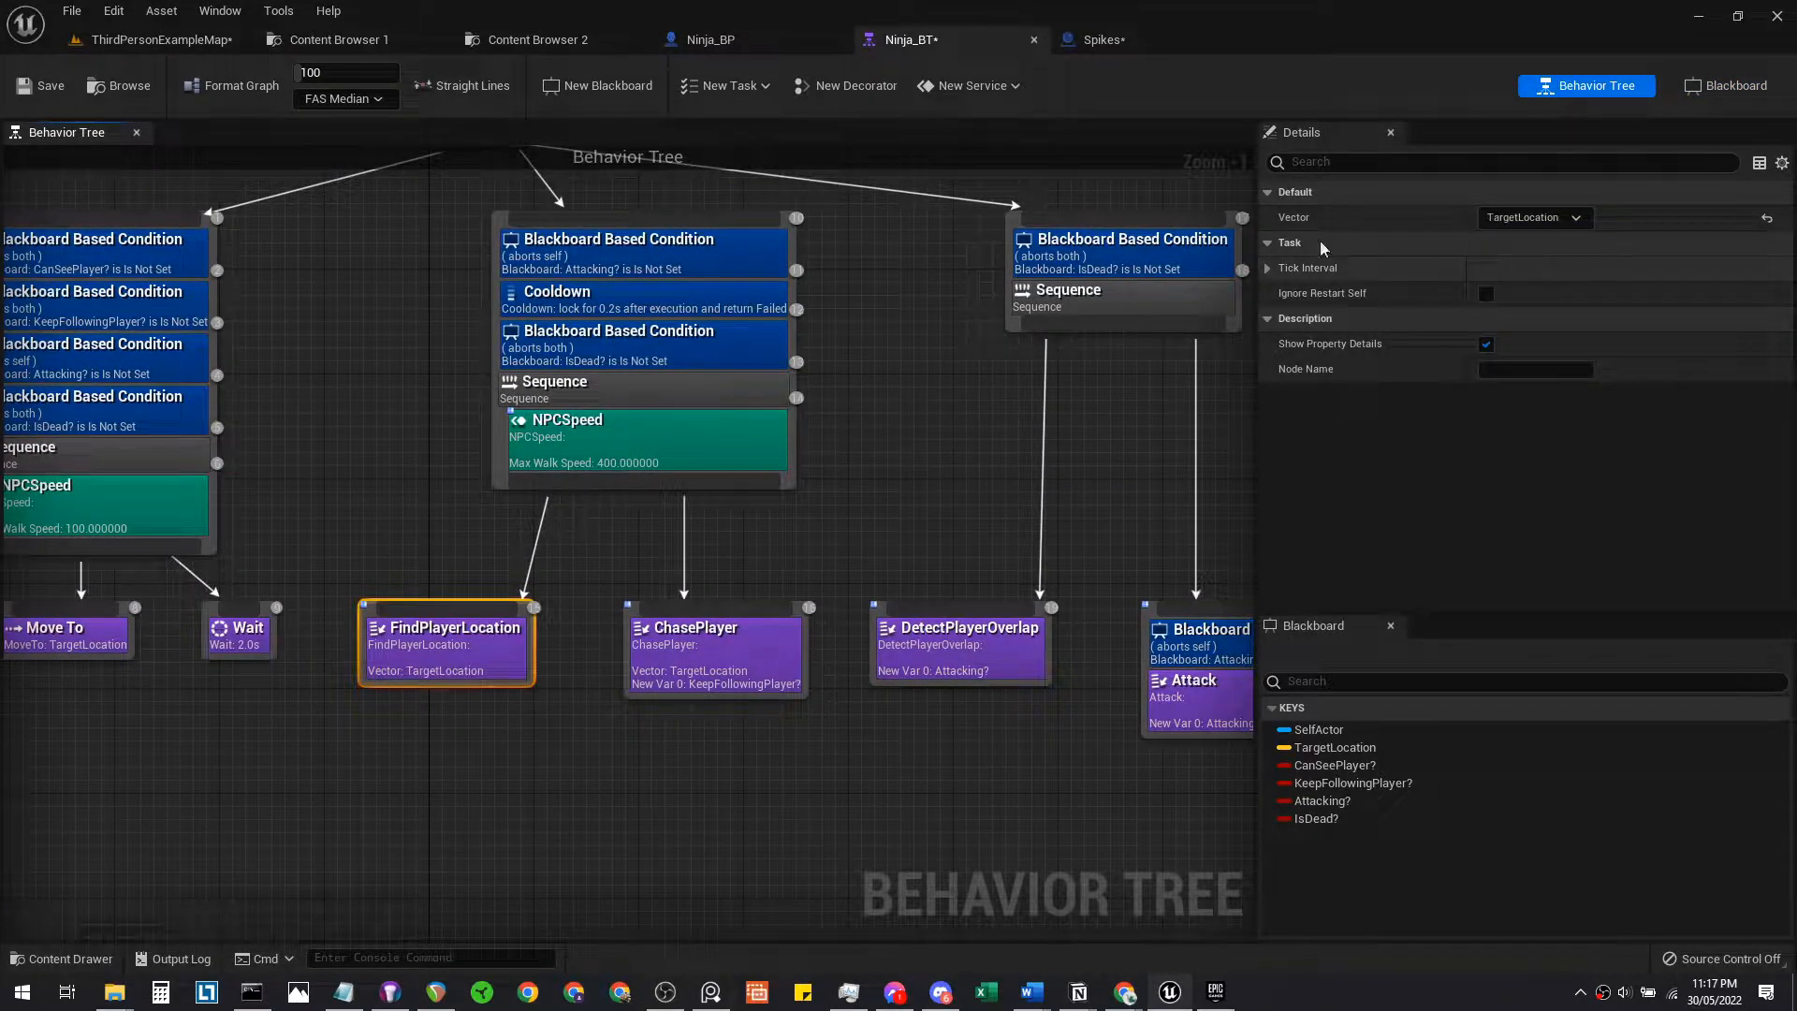
Select the red spike cones in ThirdPersonExampleMap and clear the staticmesh filter in the Outliner to list all actors
{"action": "left_click", "coordinate": [212, 44]}
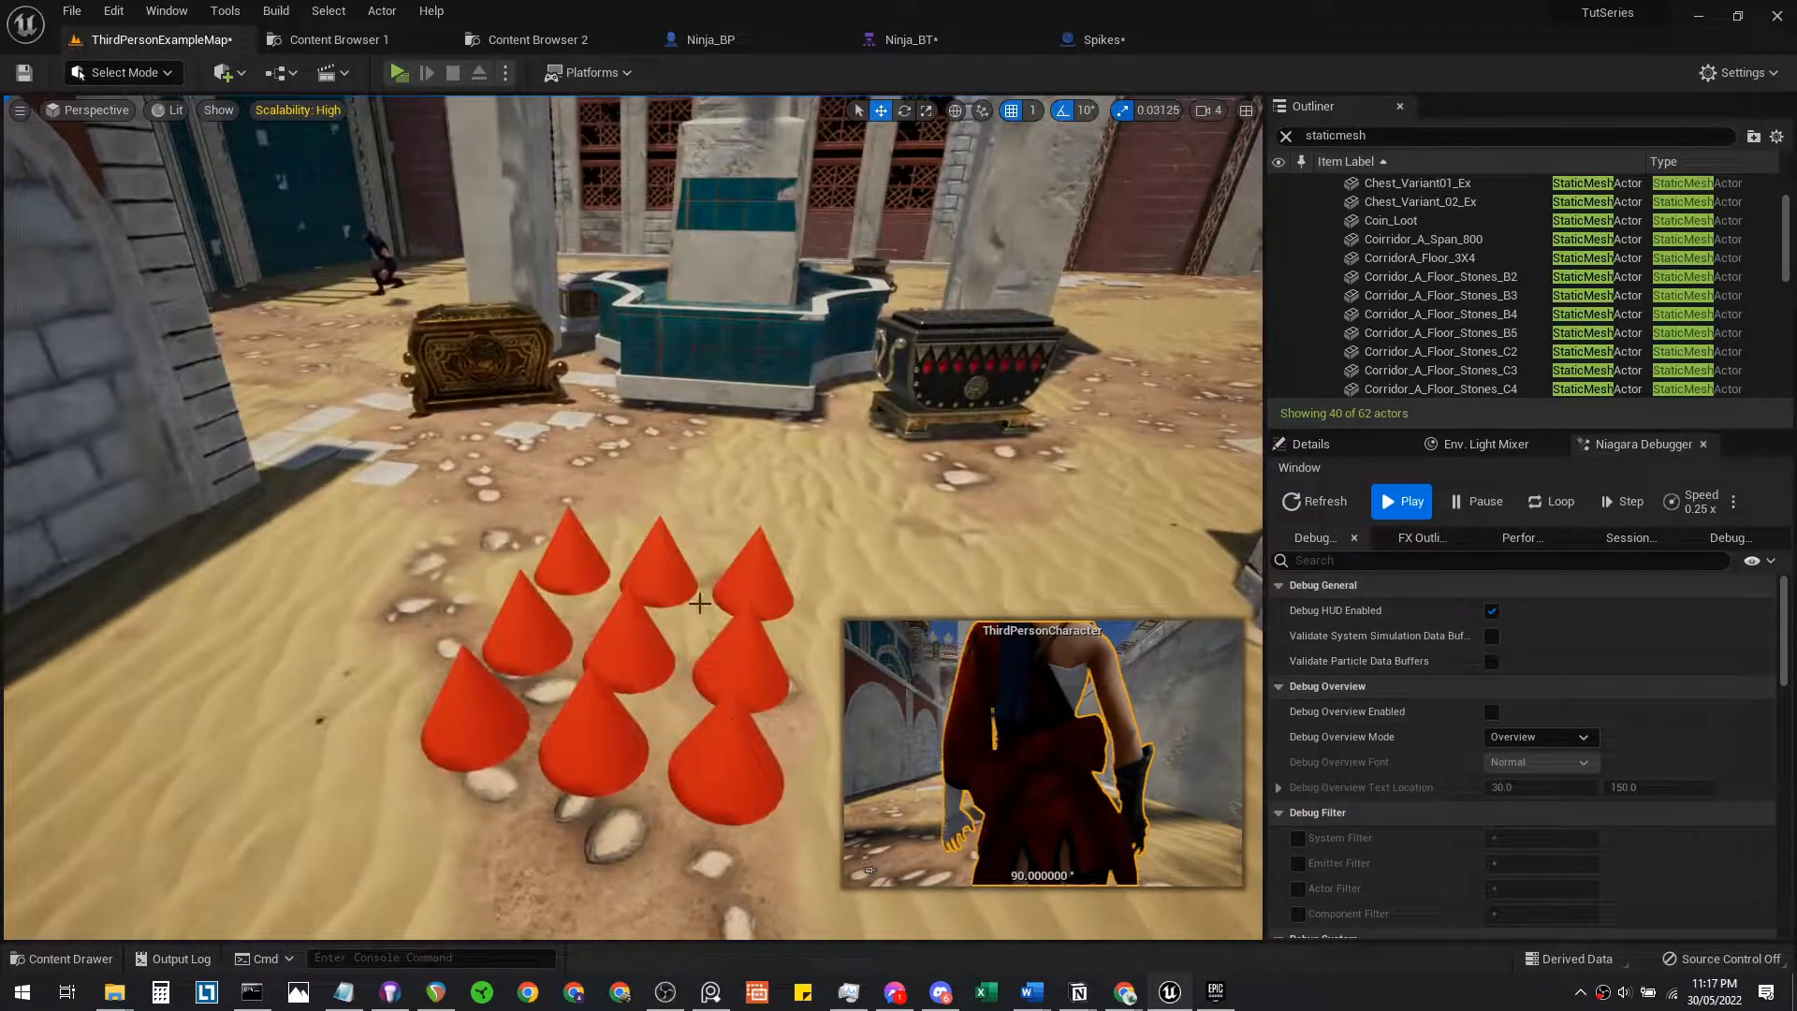
{"action": "left_click", "coordinate": [870, 870]}
{"action": "left_click", "coordinate": [762, 762]}
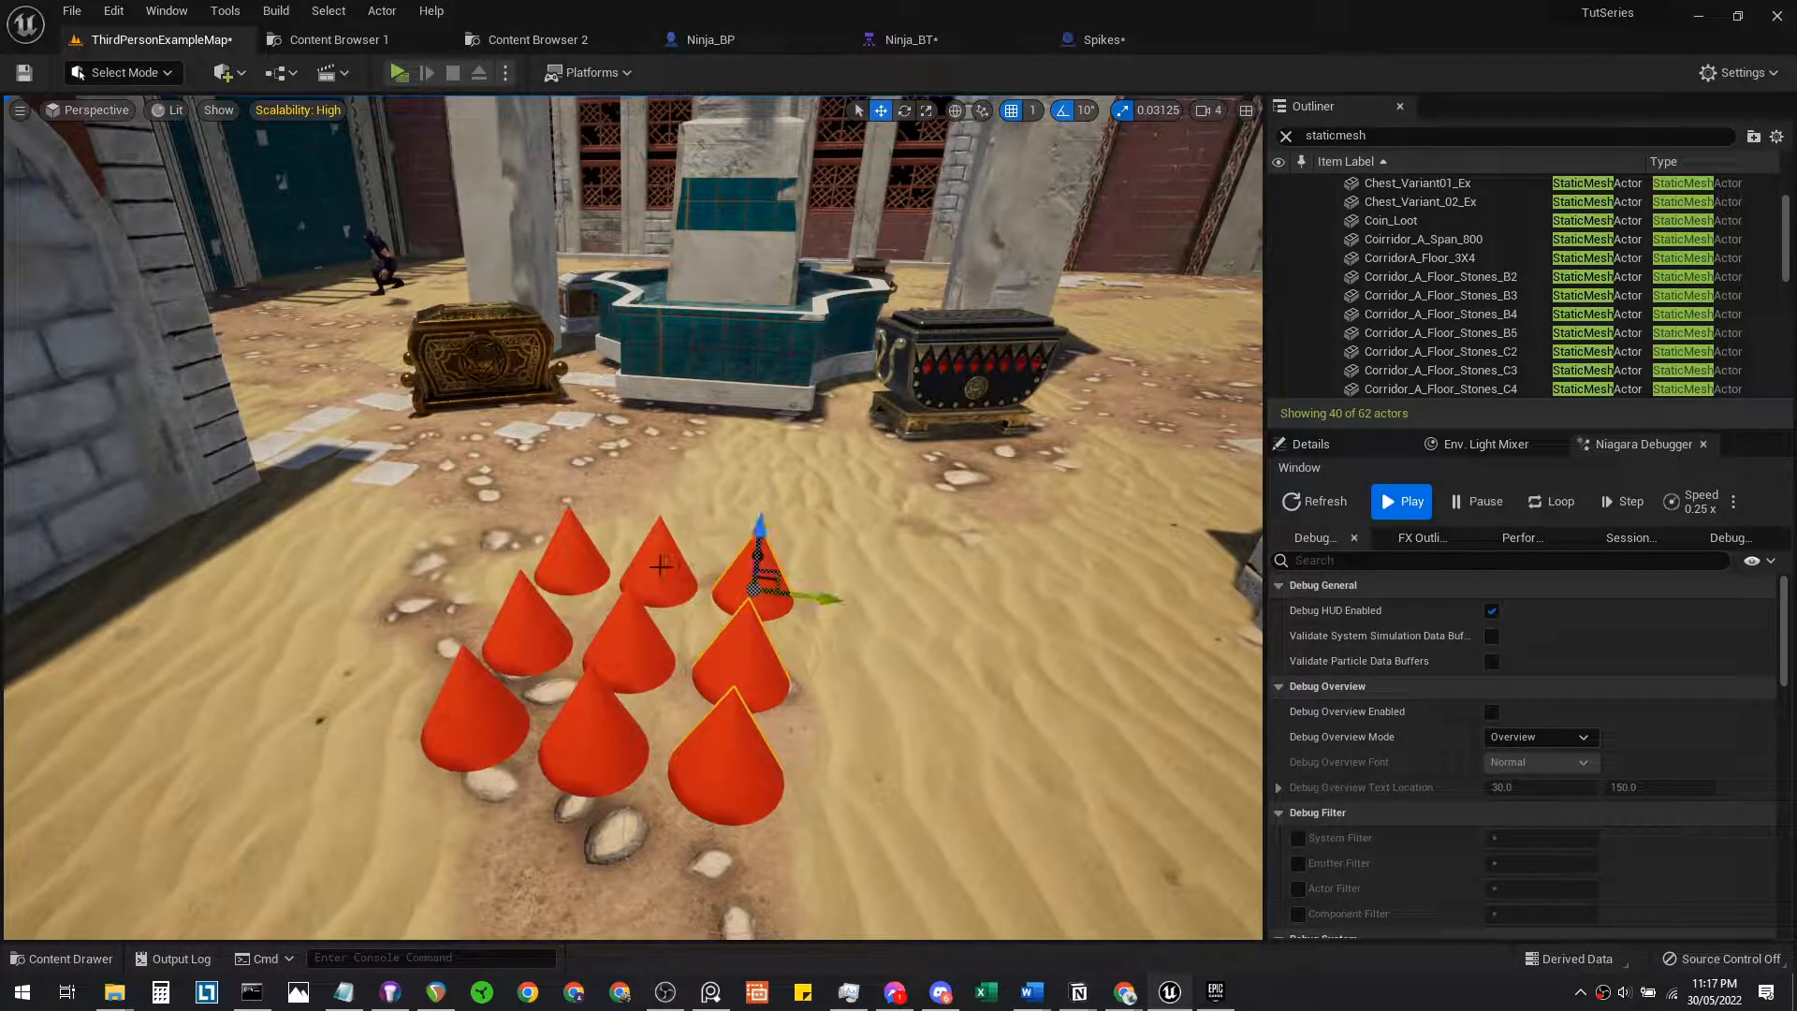
{"action": "left_click_drag", "start_coordinate": [562, 514], "coordinate": [567, 529]}
{"action": "right_click_drag", "start_coordinate": [649, 493], "coordinate": [754, 569]}
{"action": "key", "text": "s"}
{"action": "key", "text": "w"}
{"action": "key", "text": "w"}
{"action": "key", "text": "s"}
{"action": "left_click", "coordinate": [1287, 136]}
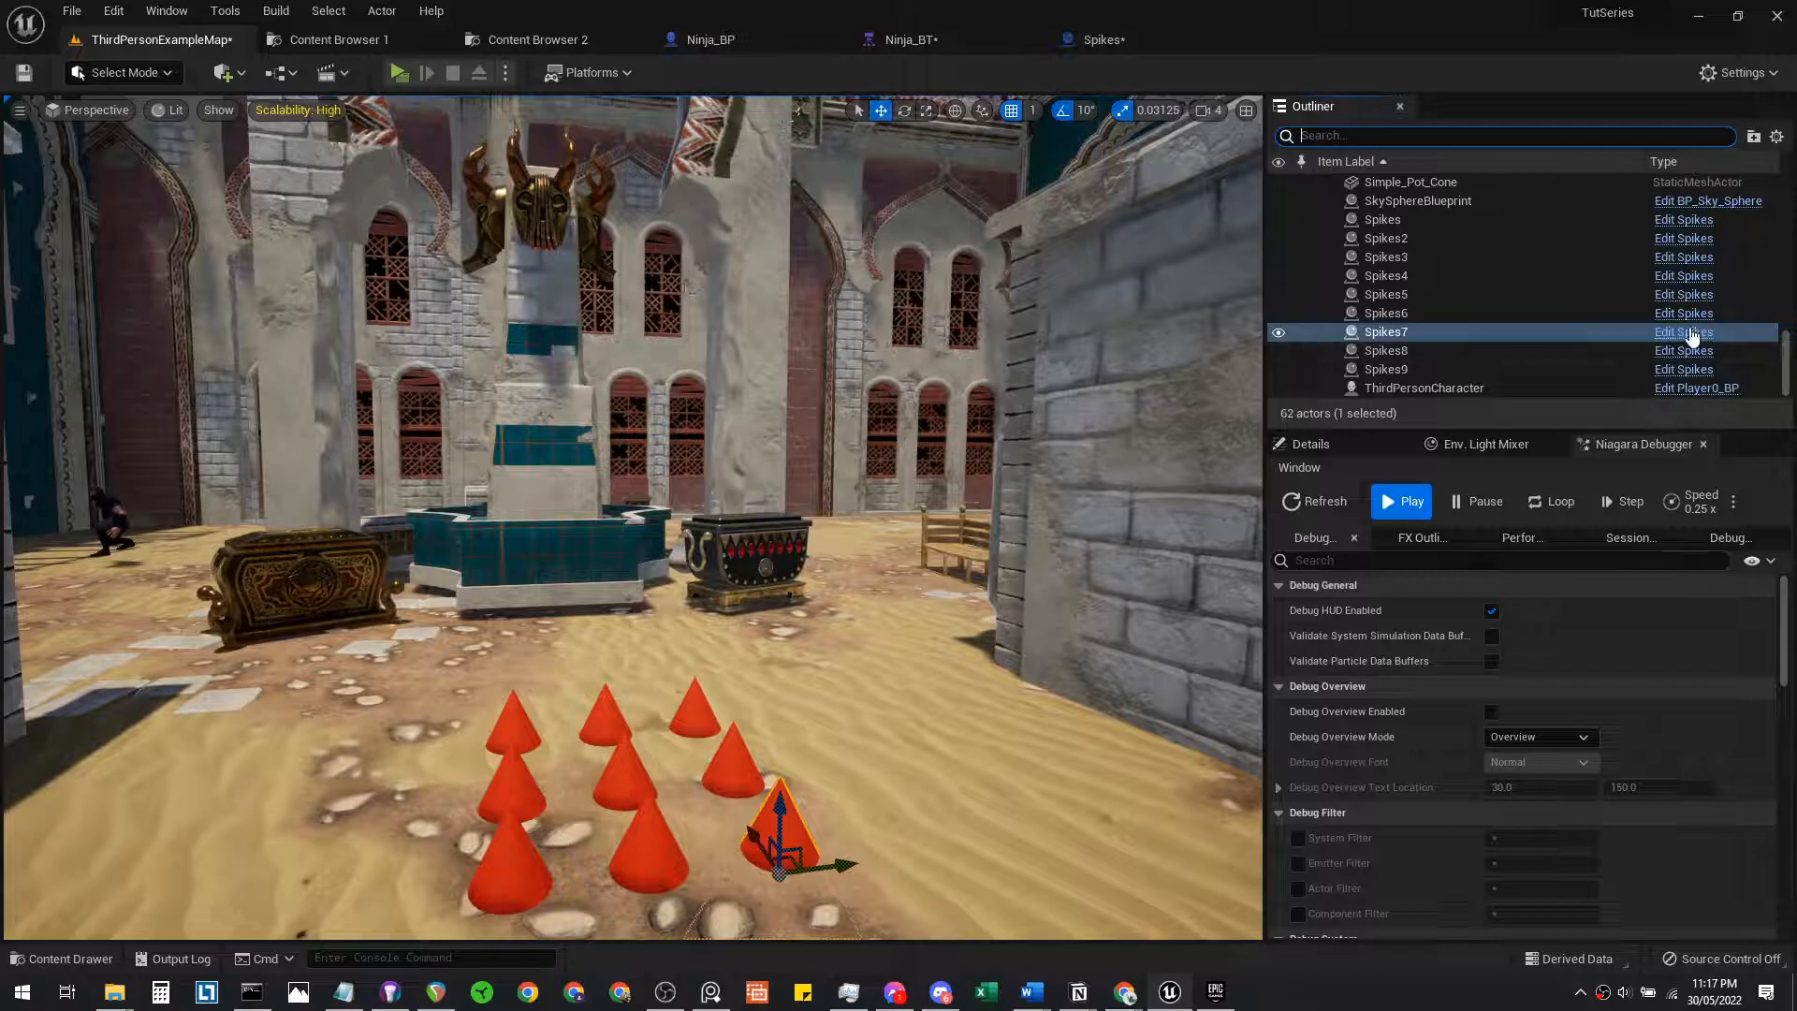
Create a new Actor Blueprint class with the default name in the MY_ASSETS/Enemies/Traps folder
{"action": "left_click", "coordinate": [539, 41]}
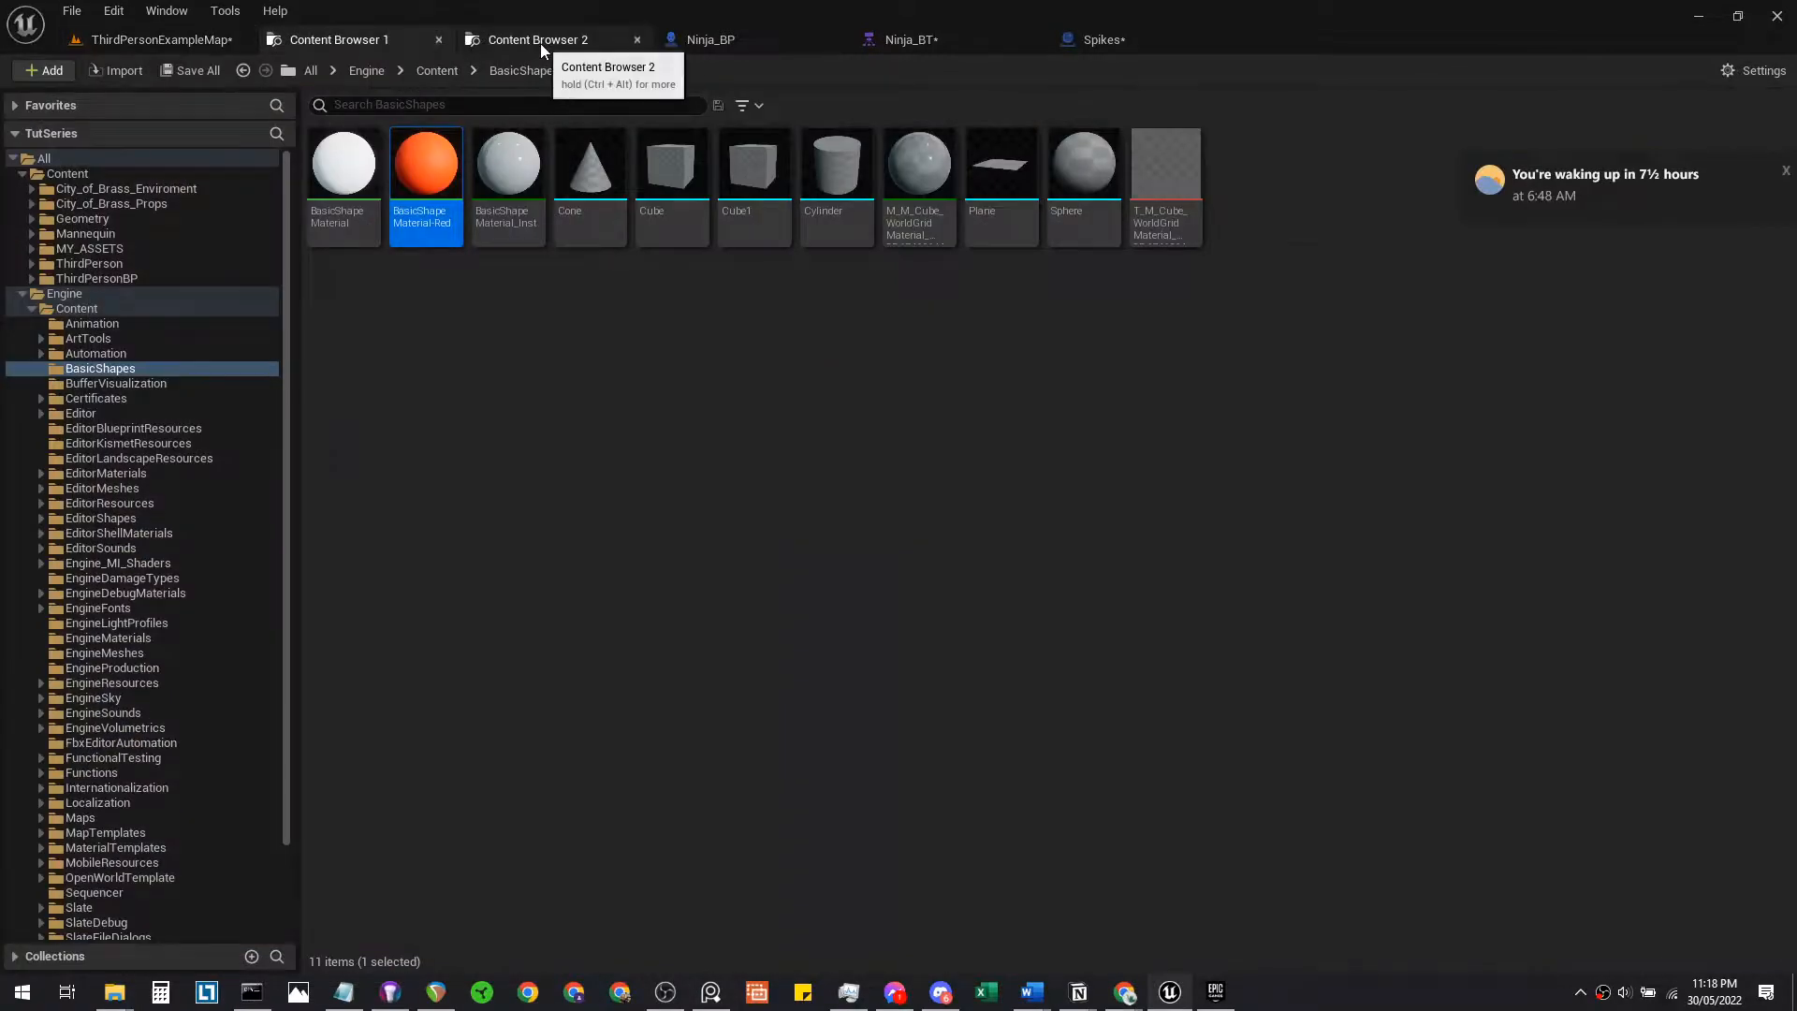
{"action": "left_click", "coordinate": [468, 72]}
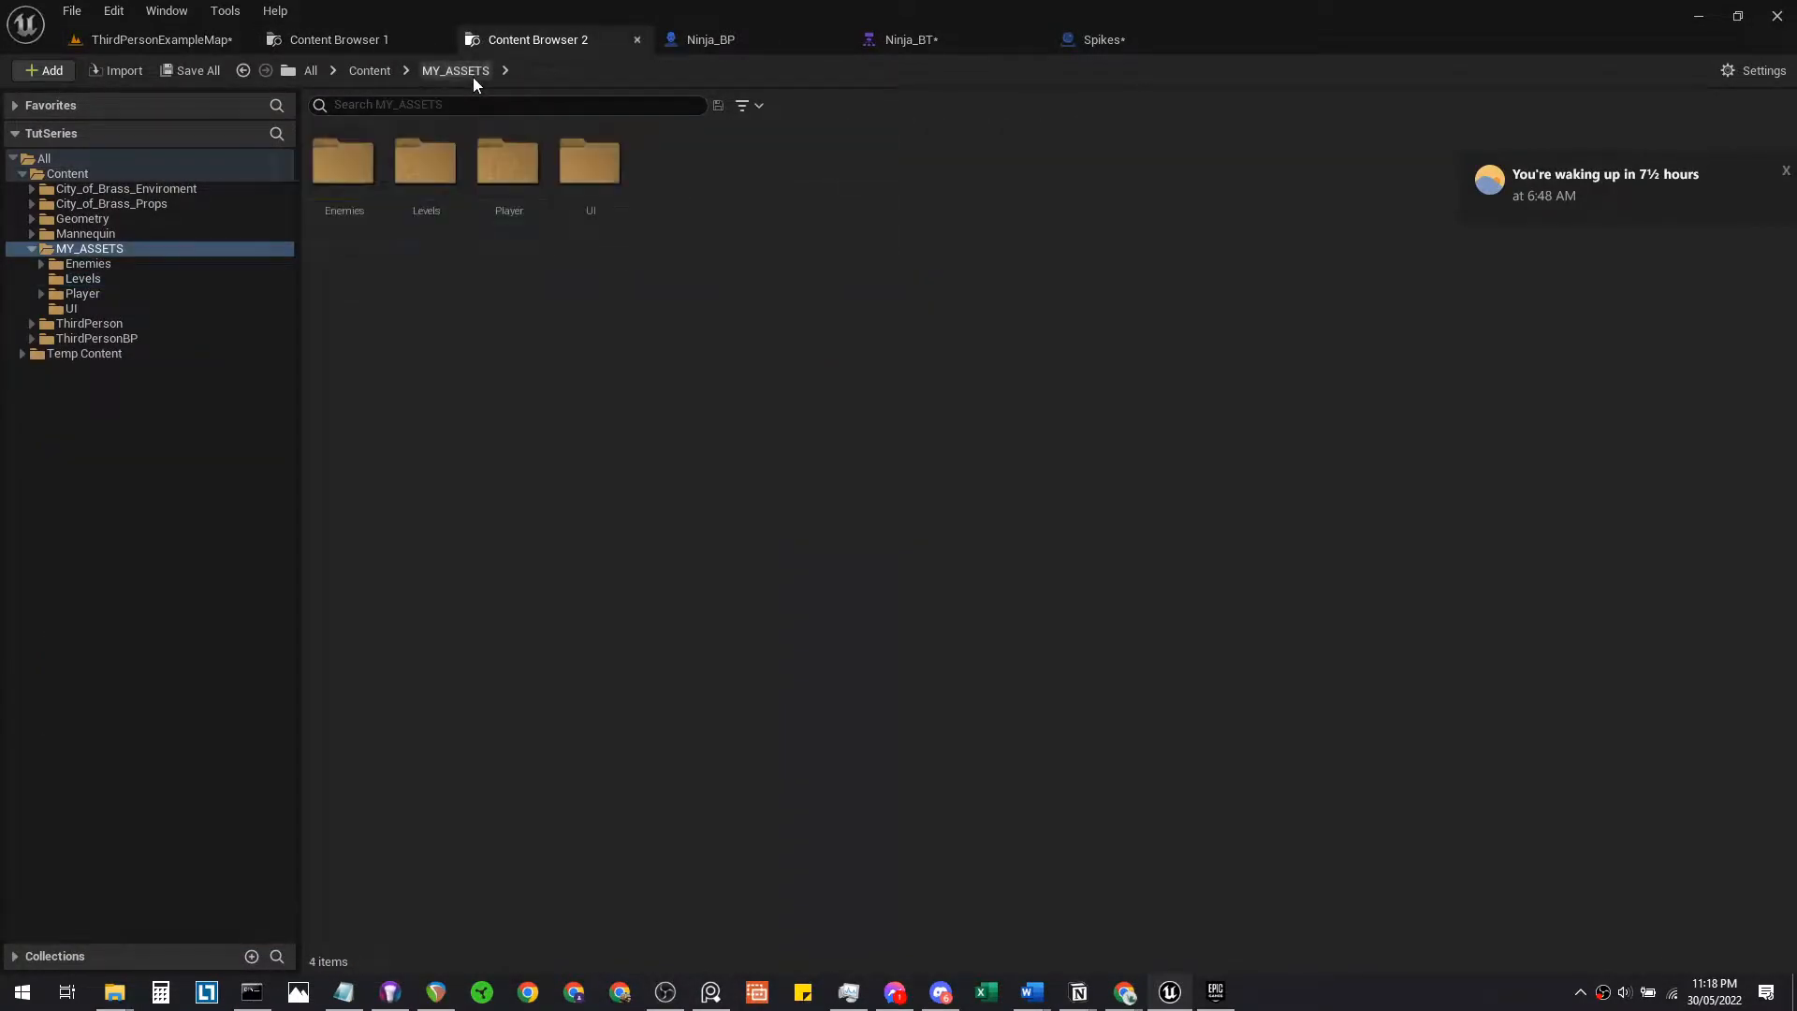
{"action": "double_click", "coordinate": [349, 208]}
{"action": "double_click", "coordinate": [417, 209]}
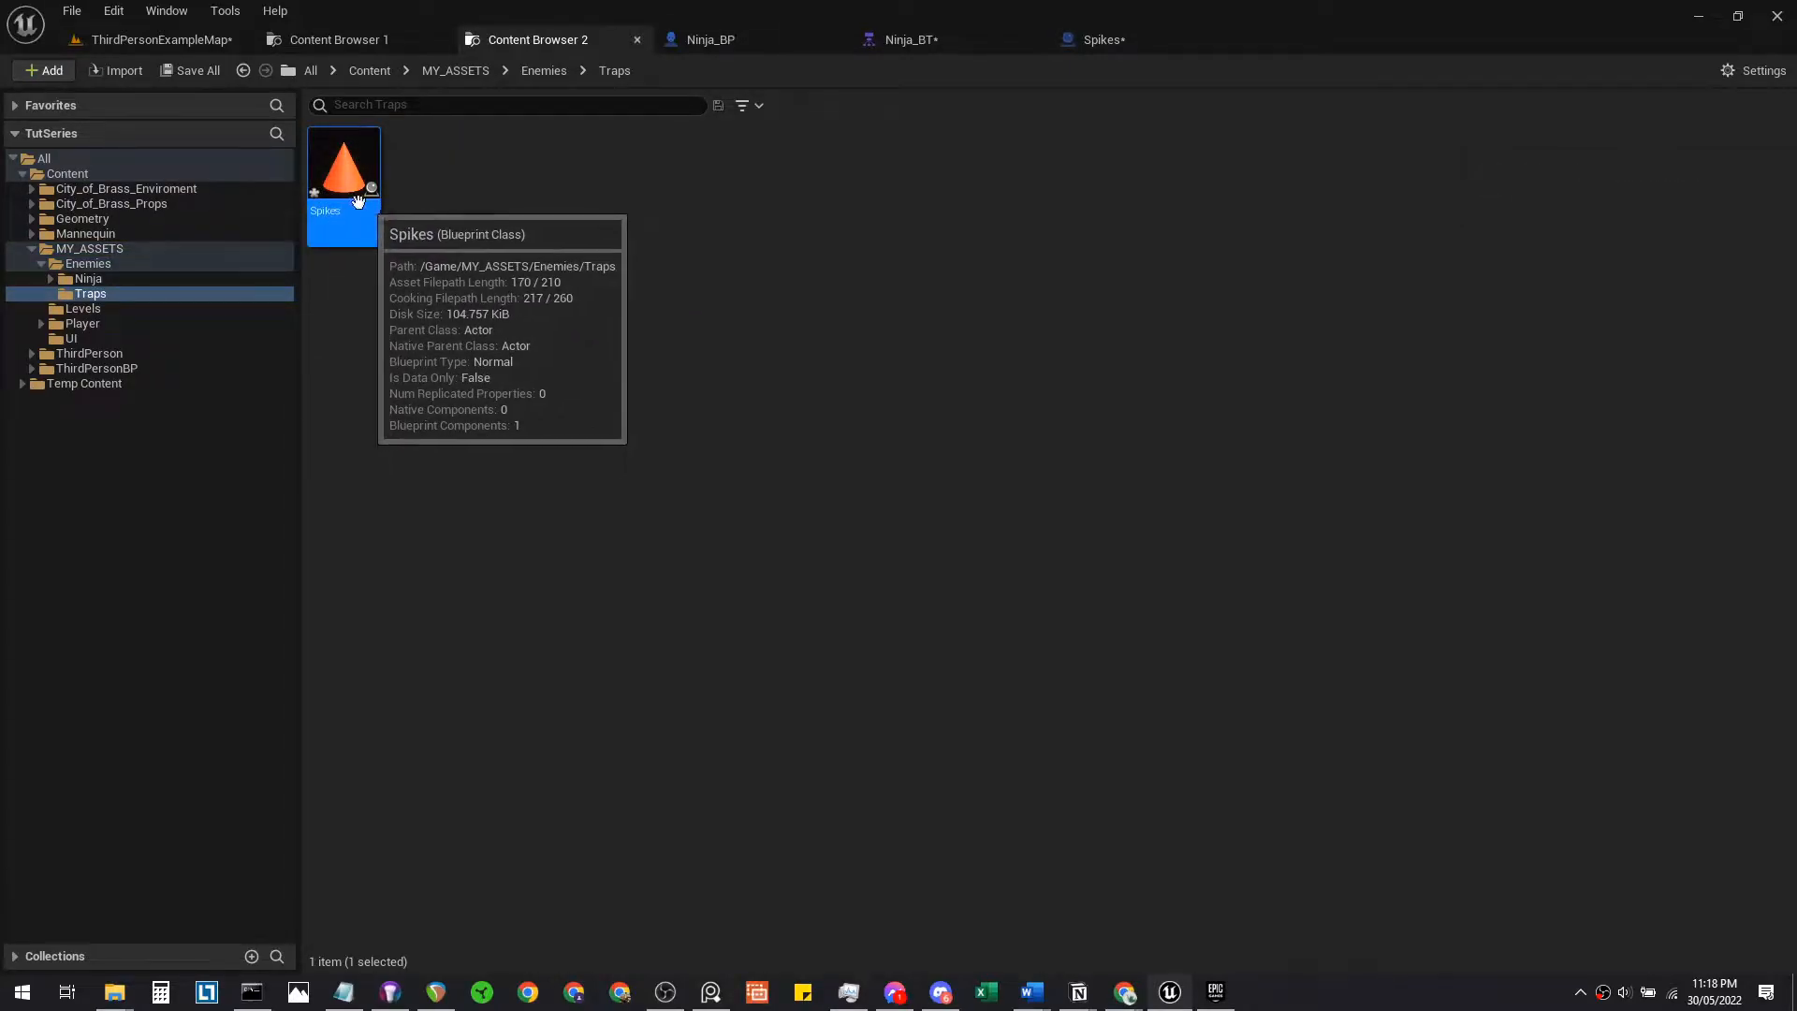
{"action": "right_click", "coordinate": [498, 221]}
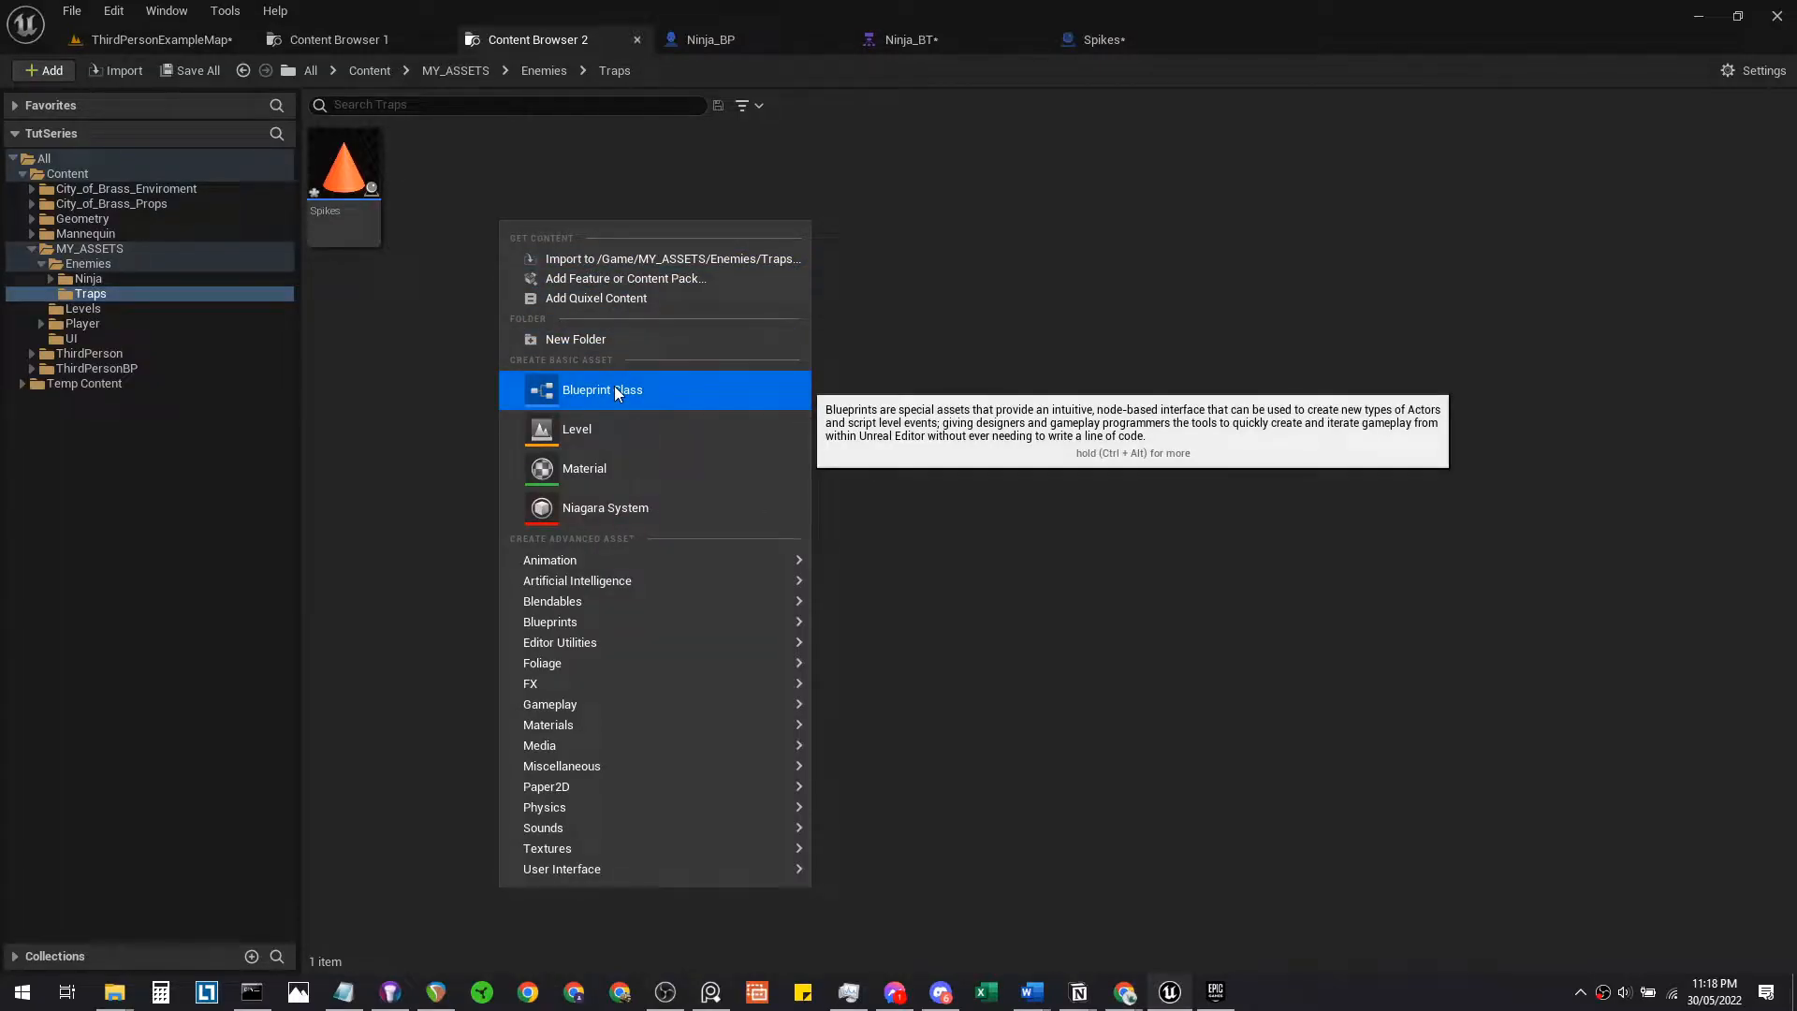
{"action": "left_click", "coordinate": [621, 394]}
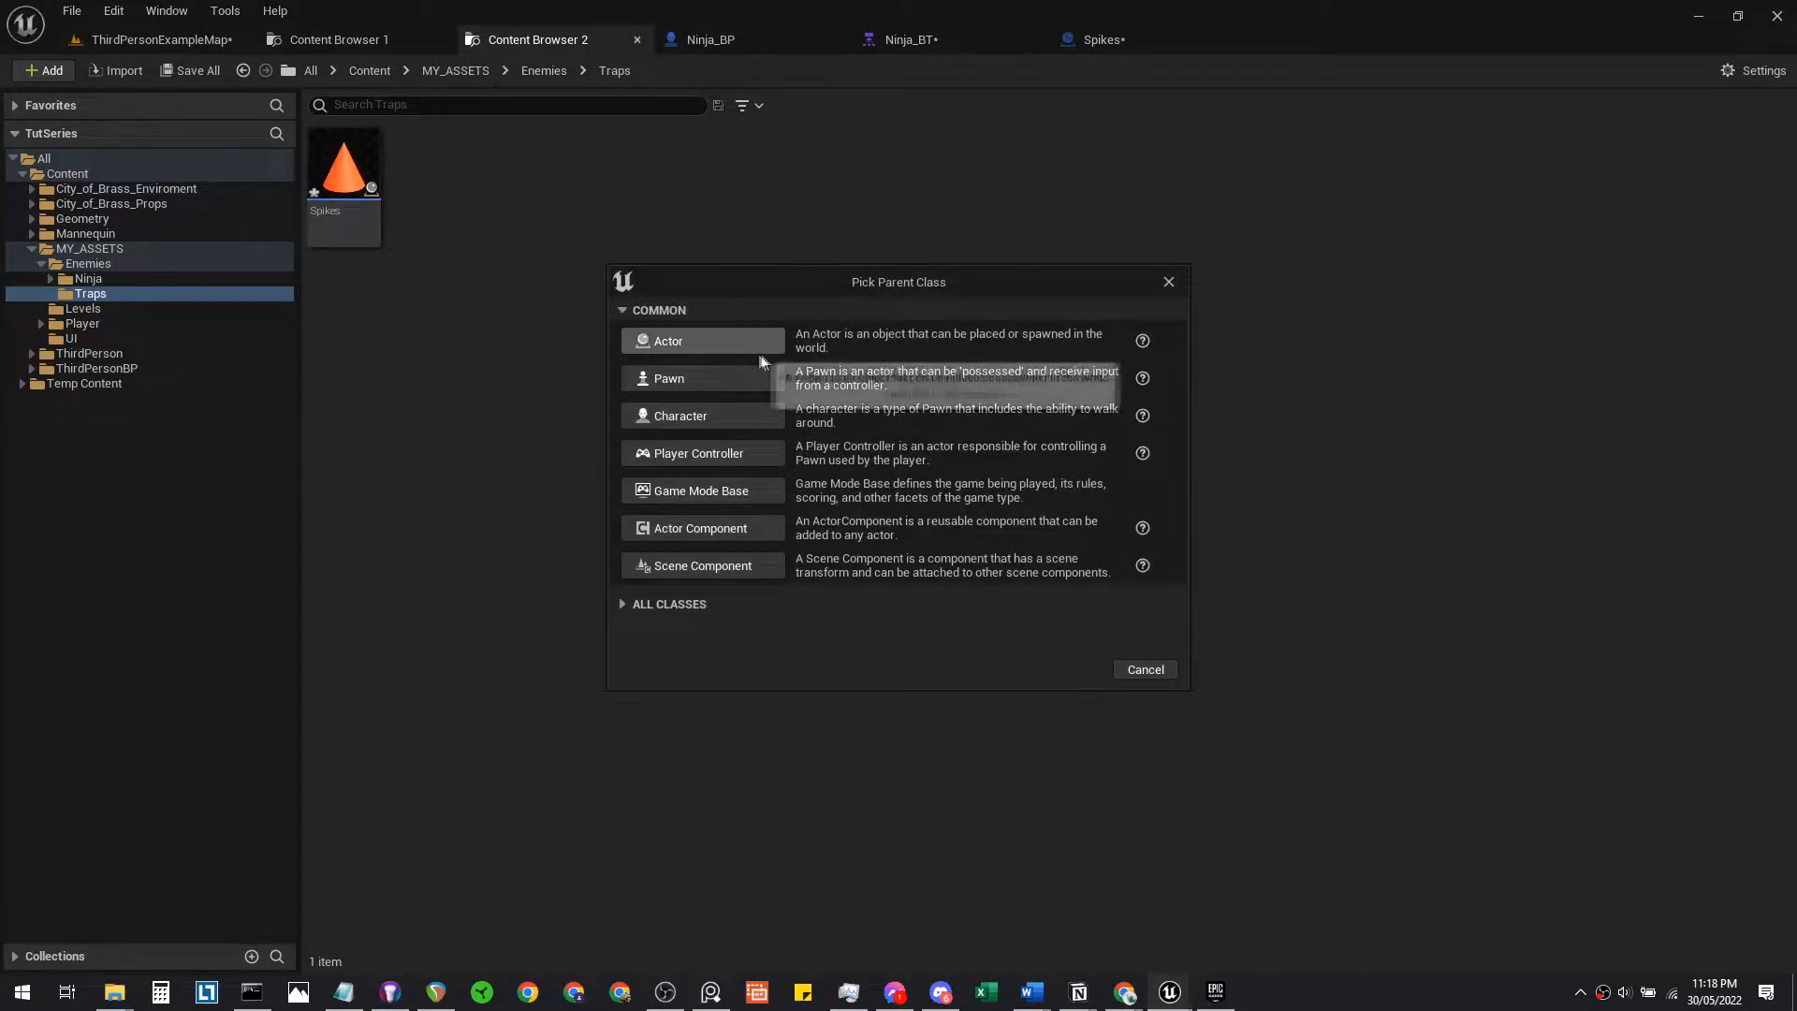
{"action": "left_click", "coordinate": [754, 343]}
{"action": "key", "text": "Return"}
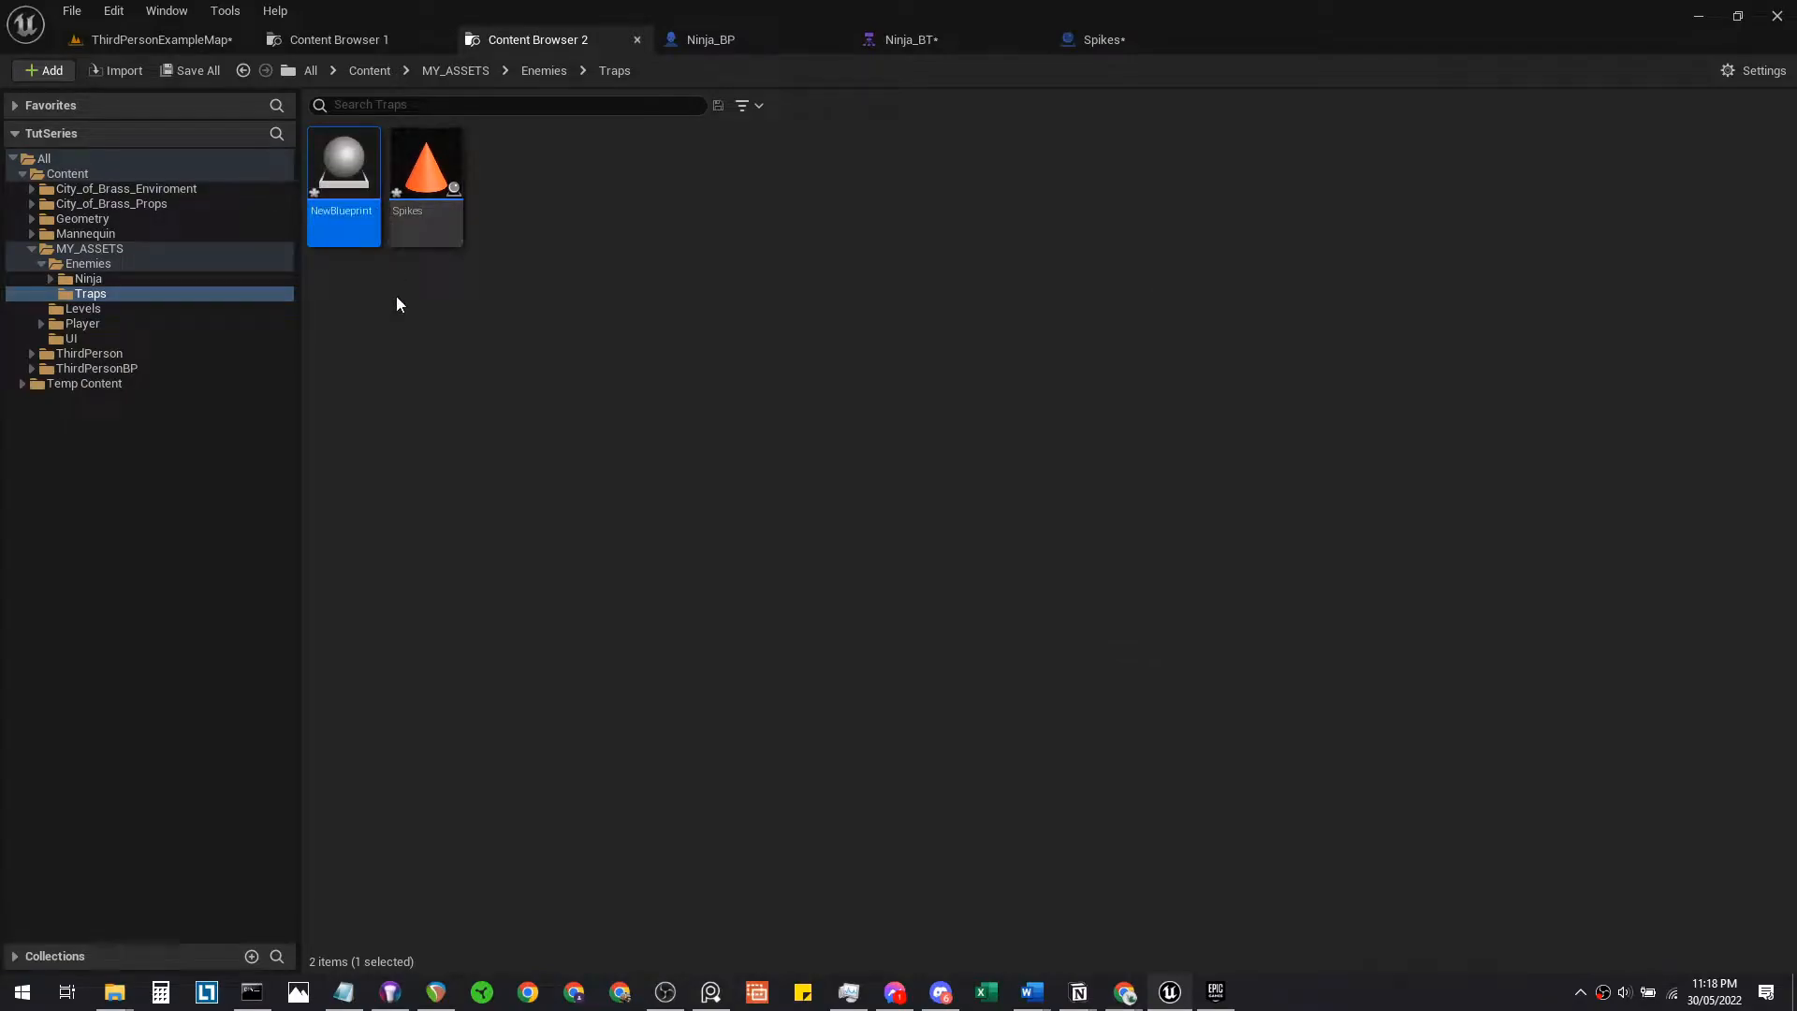
Open the Spikes blueprint and add a Static Mesh component beneath its Cone
{"action": "double_click", "coordinate": [434, 223]}
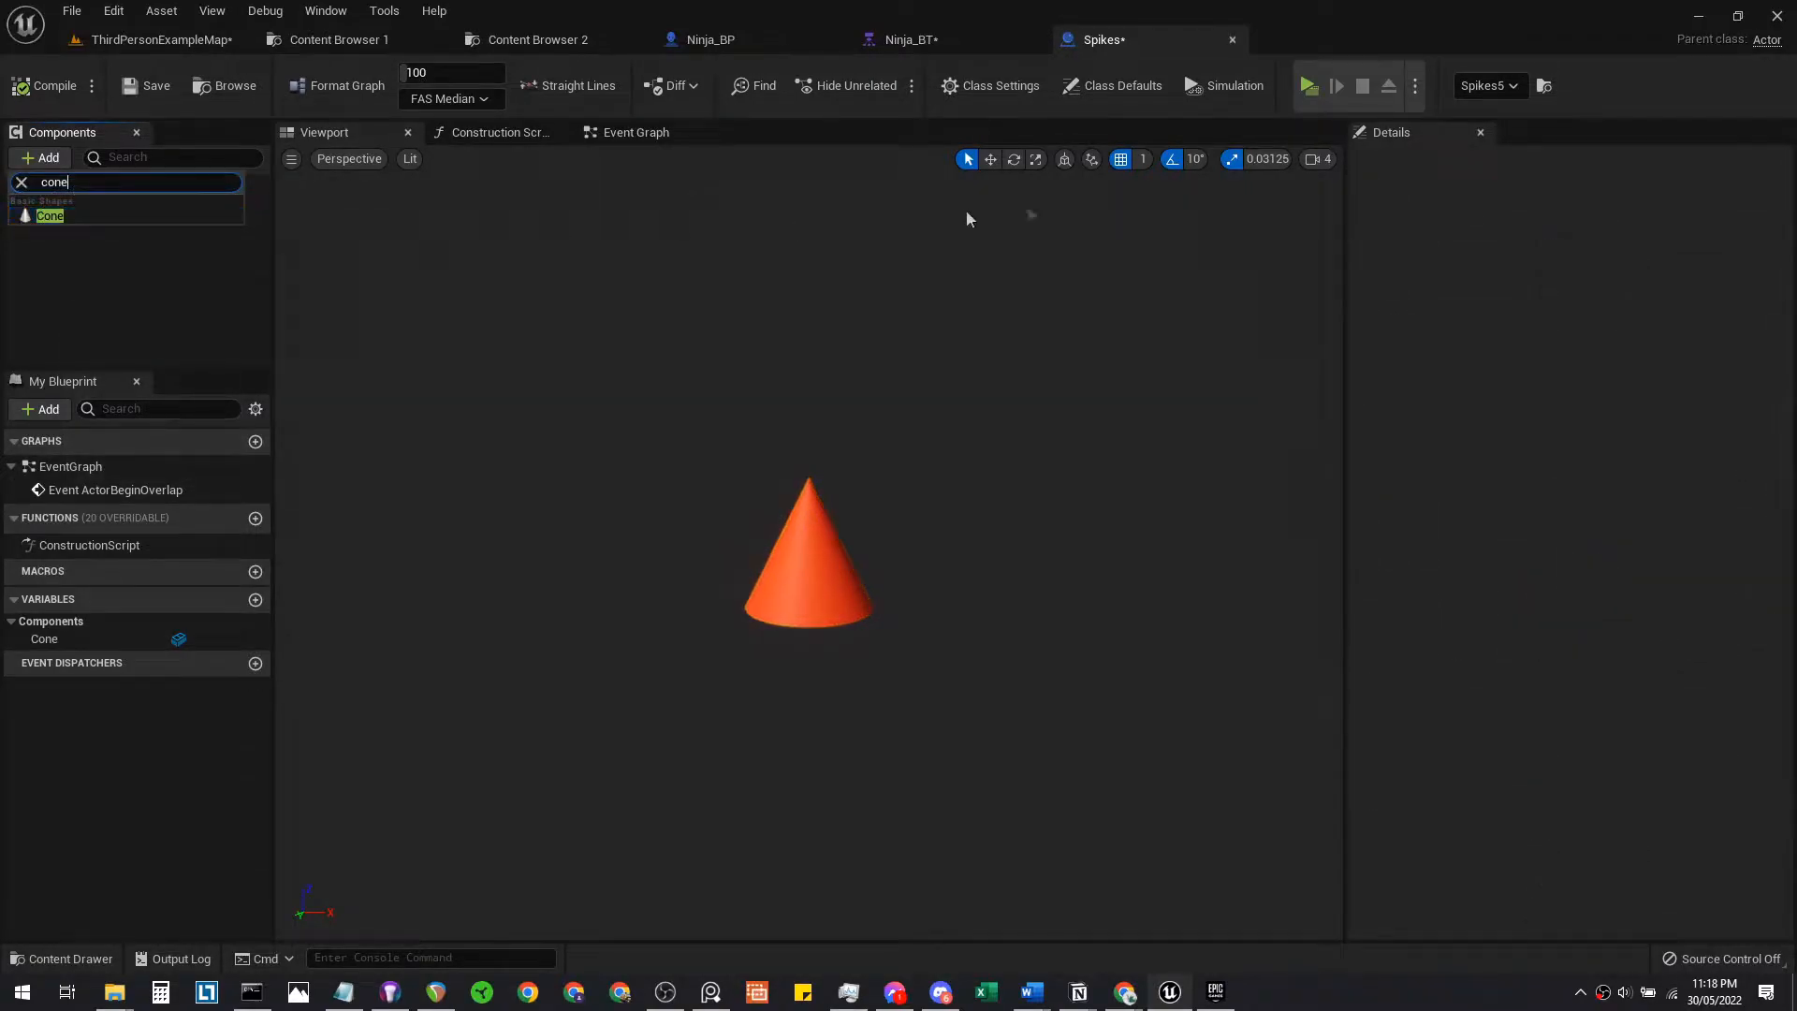
{"action": "left_click", "coordinate": [80, 249]}
{"action": "left_click", "coordinate": [64, 161]}
{"action": "type", "text": "c"}
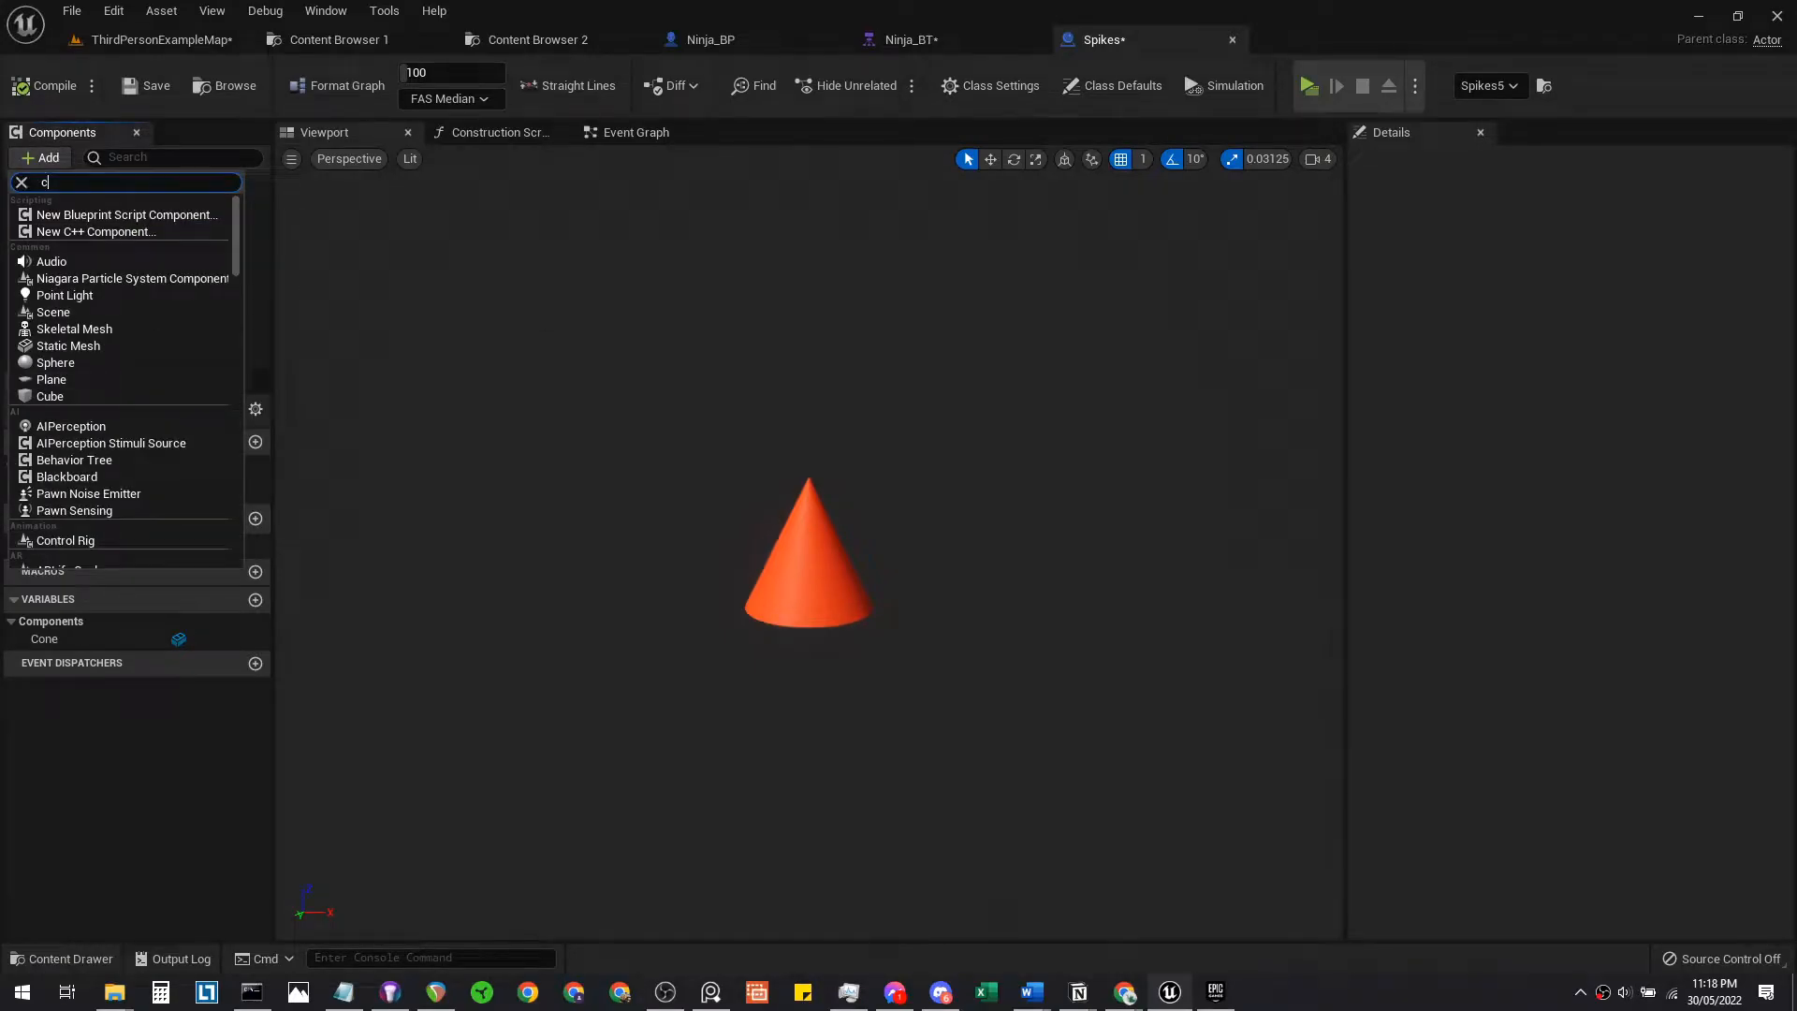
{"action": "type", "text": "one"}
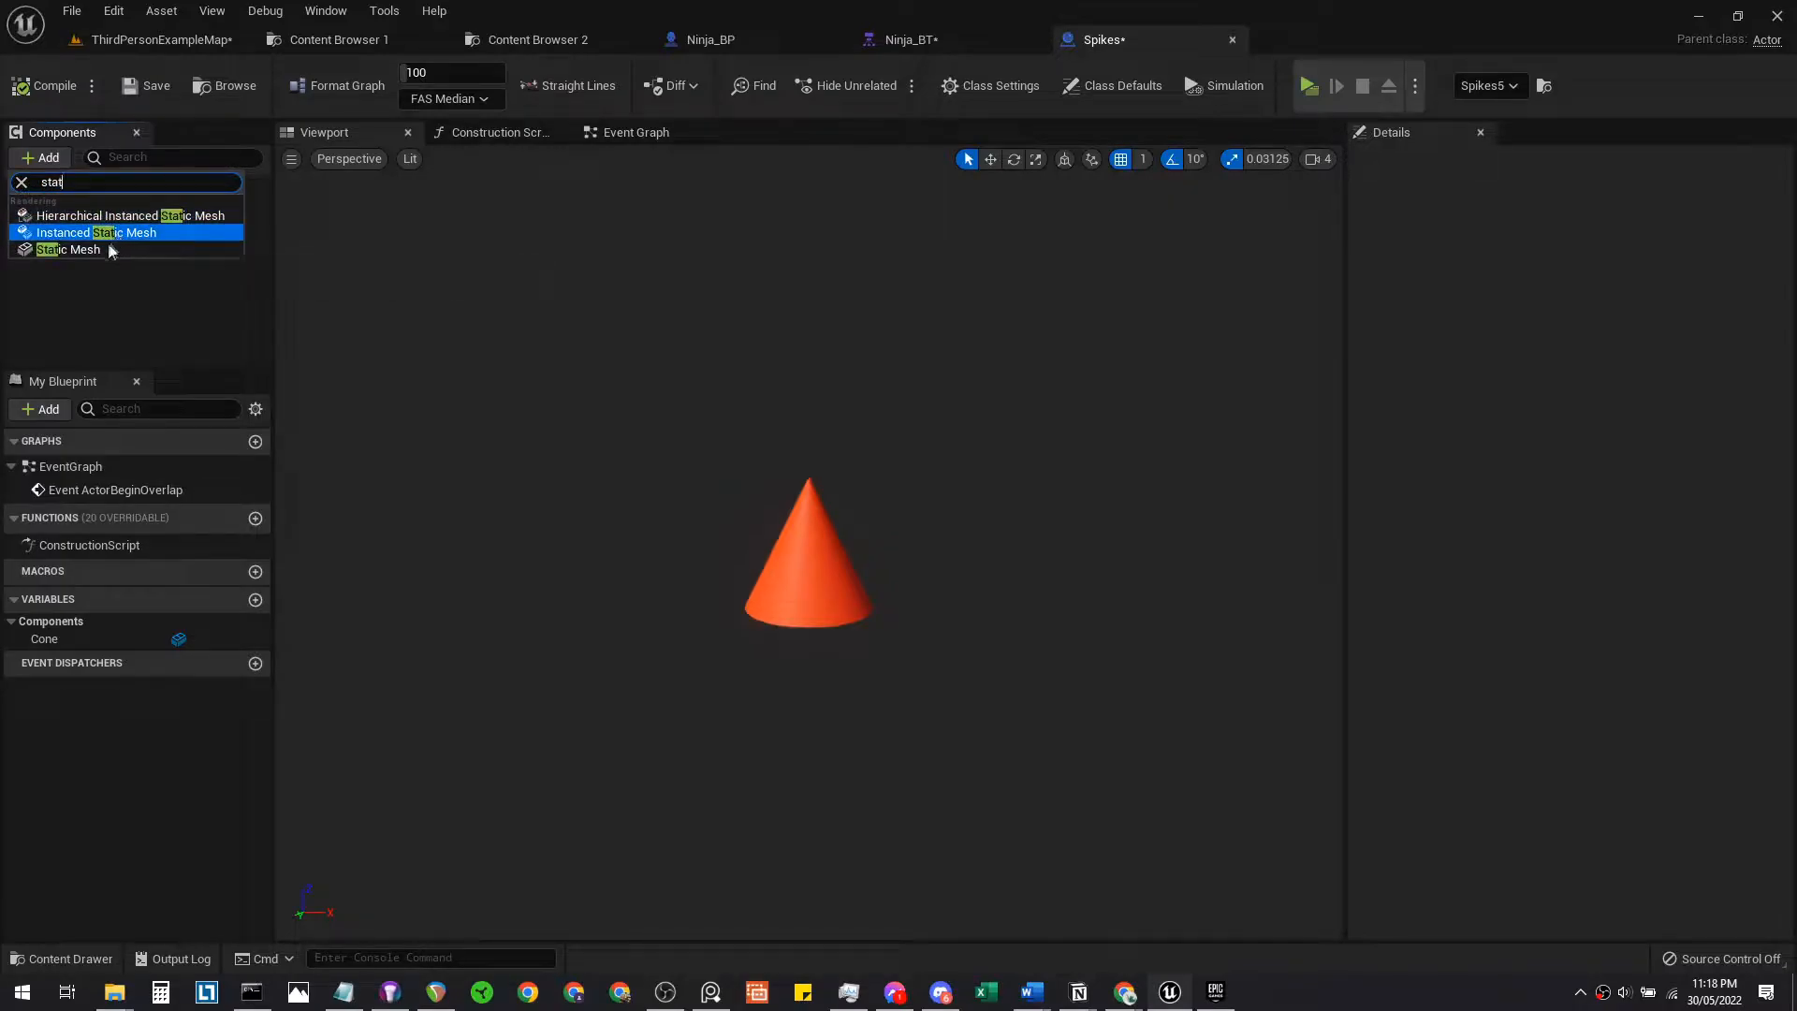
{"action": "left_click", "coordinate": [70, 249]}
{"action": "left_click", "coordinate": [117, 295]}
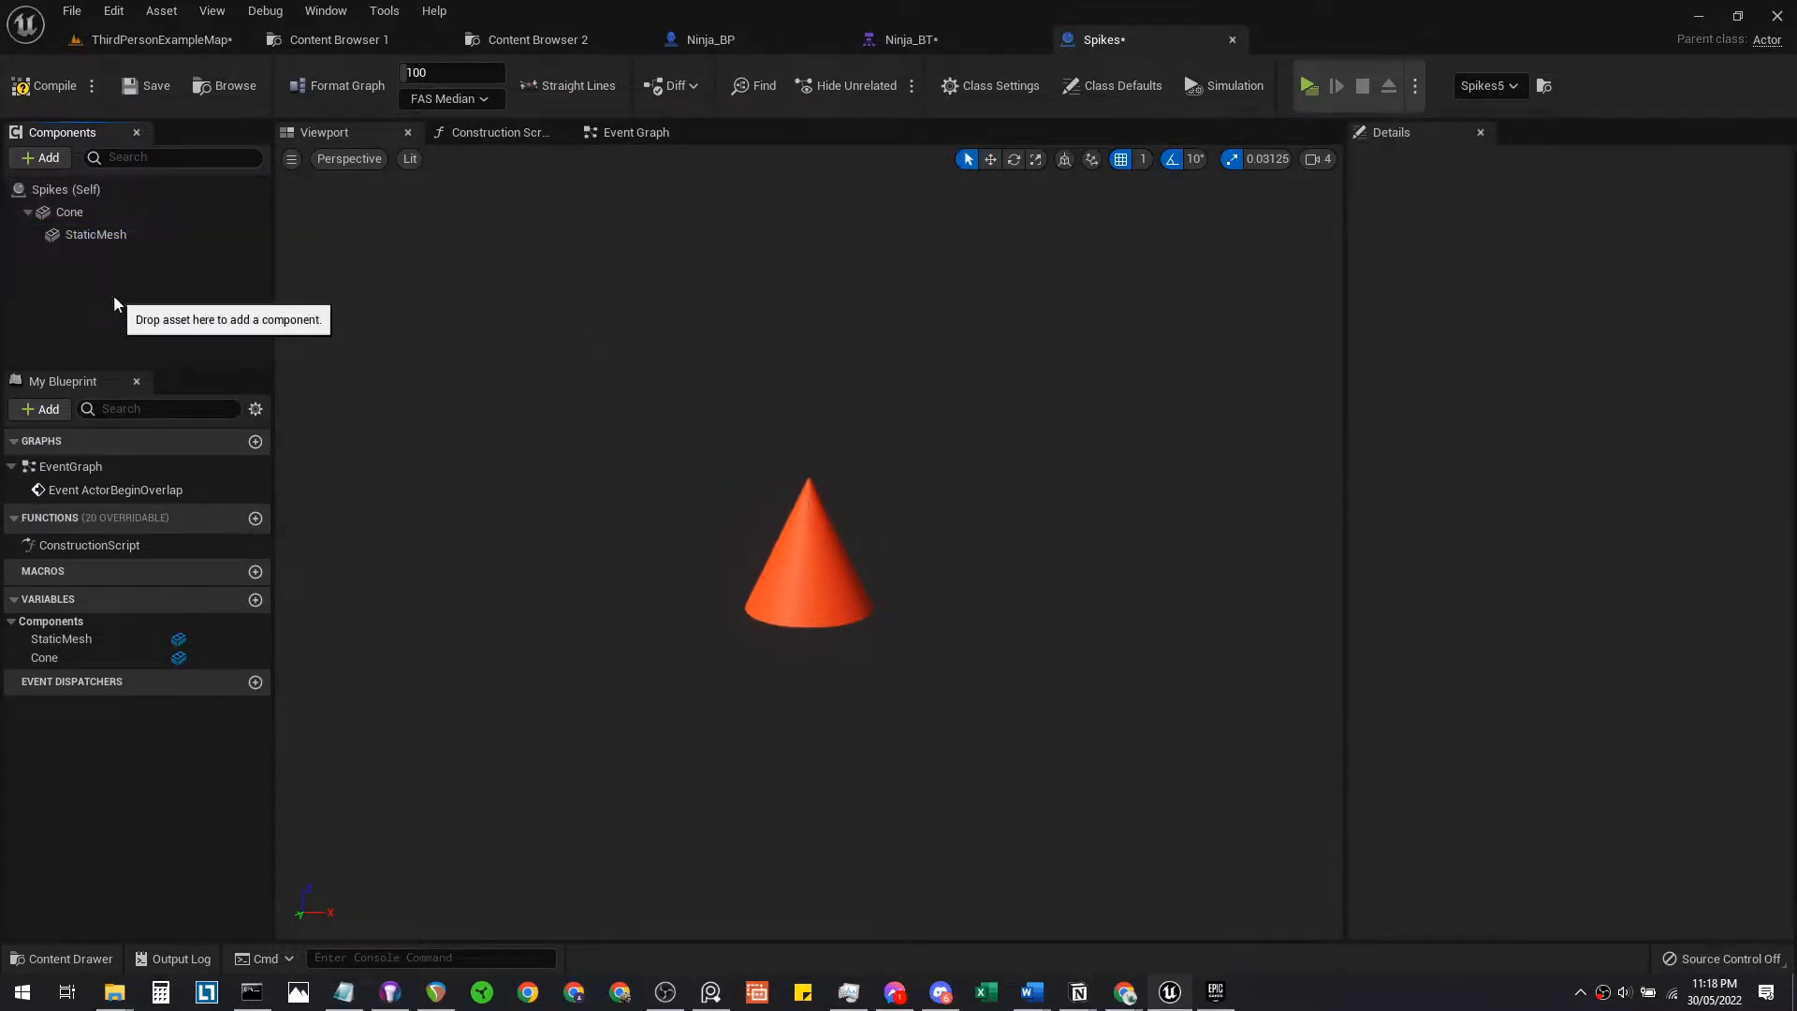
Make the StaticMesh component the root of the Spikes blueprint and delete the Cone component
{"action": "left_click_drag", "start_coordinate": [89, 245], "coordinate": [69, 191]}
{"action": "mouse_move", "coordinate": [81, 234]}
{"action": "left_mouse_down"}
{"action": "mouse_move", "coordinate": [65, 189]}
{"action": "mouse_move", "coordinate": [75, 206]}
{"action": "mouse_move", "coordinate": [43, 232]}
{"action": "mouse_move", "coordinate": [68, 246]}
{"action": "left_mouse_up"}
{"action": "left_click", "coordinate": [90, 258]}
{"action": "left_click", "coordinate": [82, 234]}
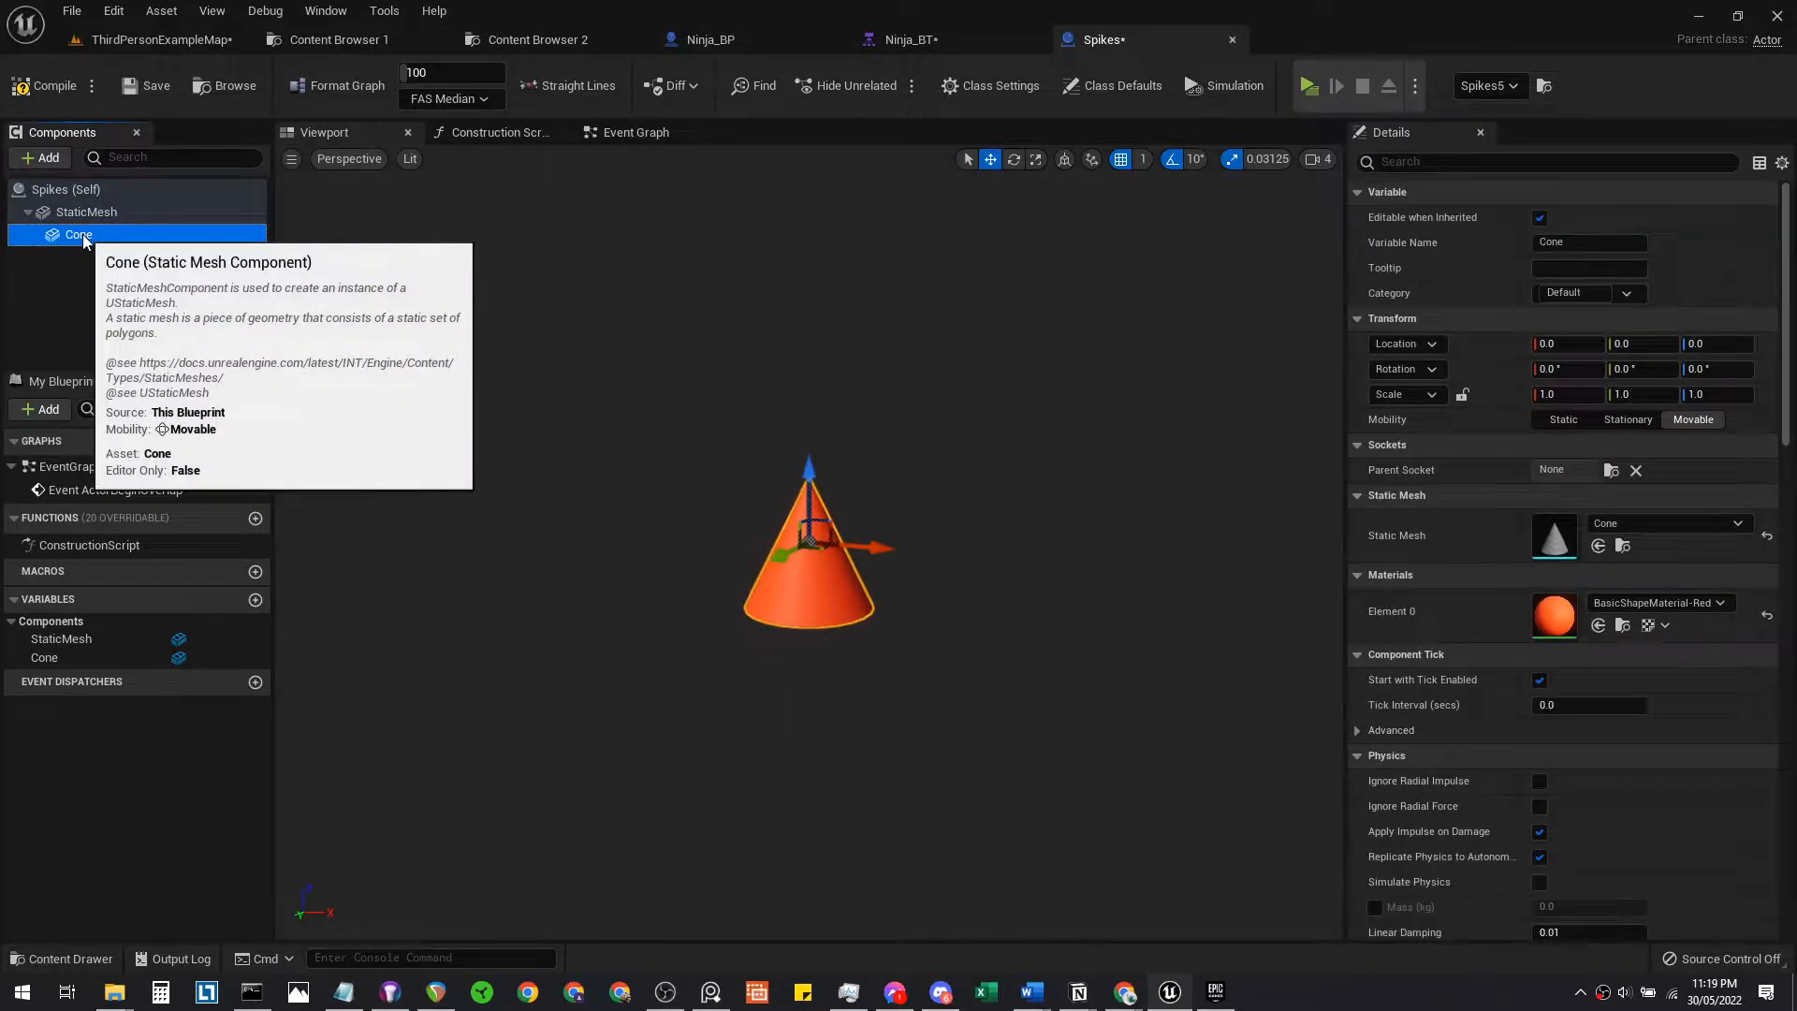
{"action": "key", "text": "Delete"}
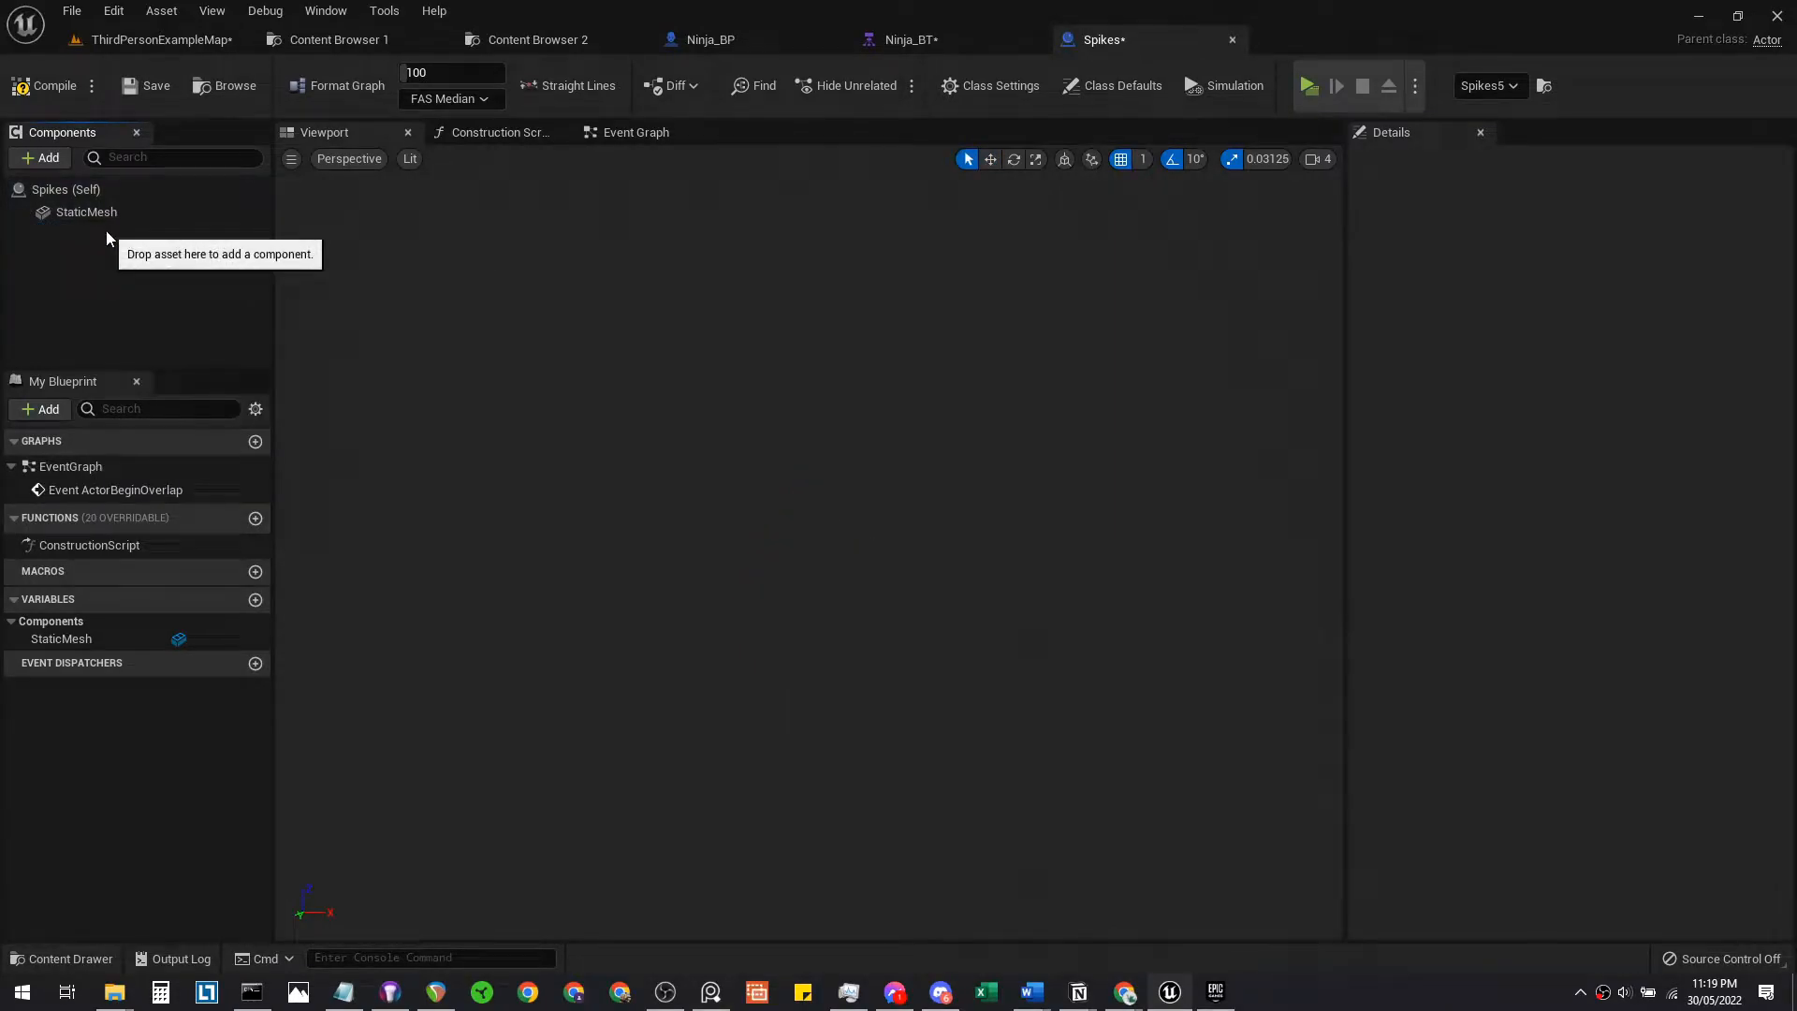
Browse the assets available for the StaticMesh component's Static Mesh property to look for a suitable trap mesh
{"action": "left_click", "coordinate": [110, 215]}
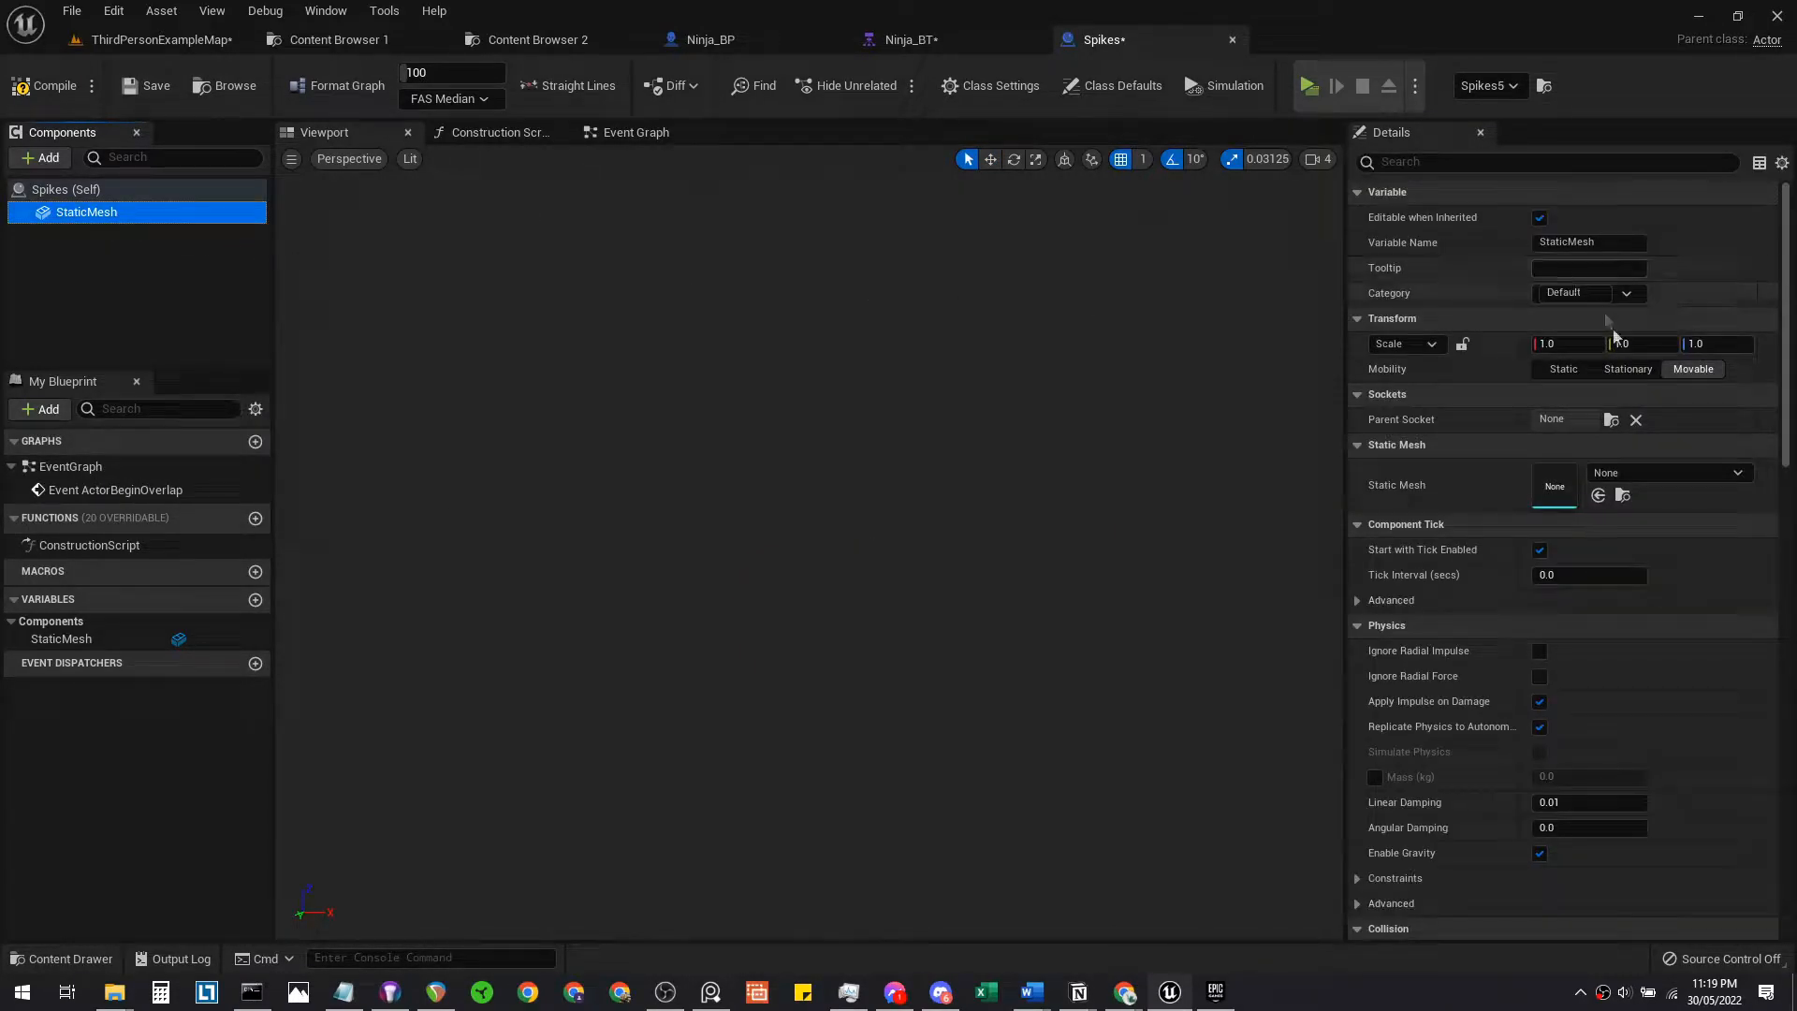
{"action": "left_click", "coordinate": [1628, 473]}
{"action": "scroll", "coordinate": [1715, 700], "scroll_direction": "down", "scroll_amount": 5}
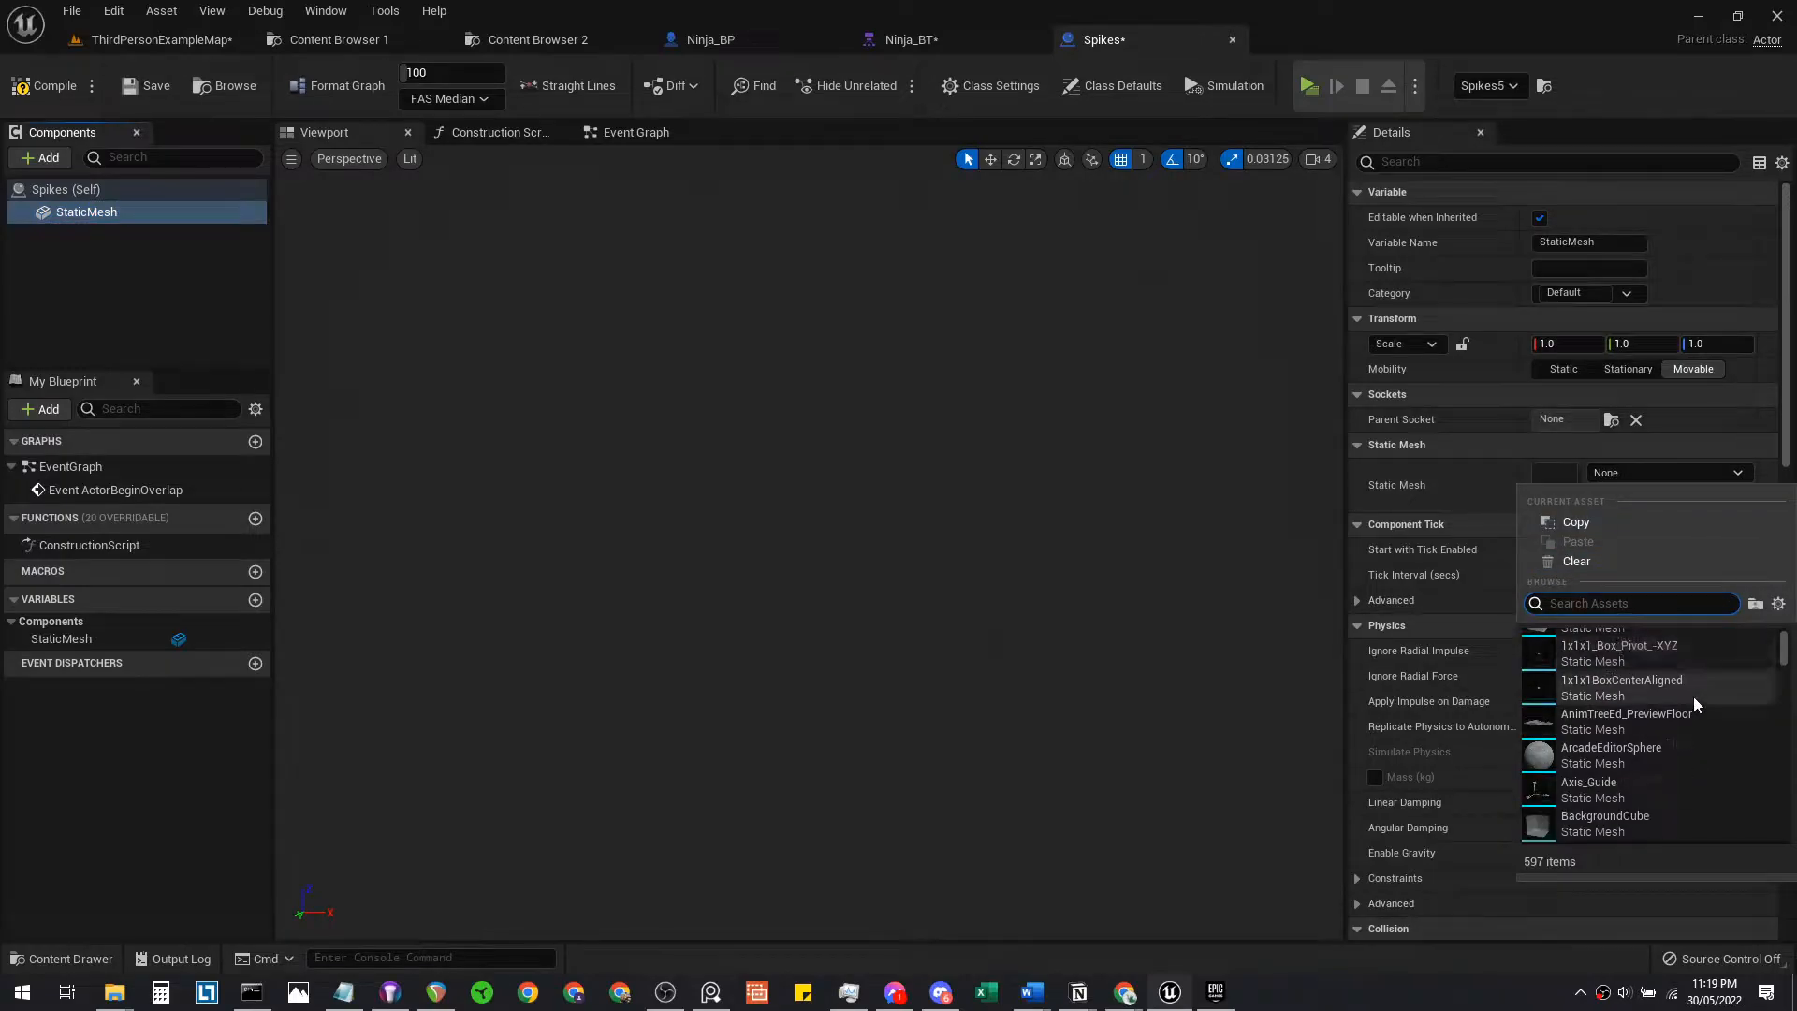
{"action": "scroll", "coordinate": [1716, 710], "scroll_direction": "down", "scroll_amount": 5}
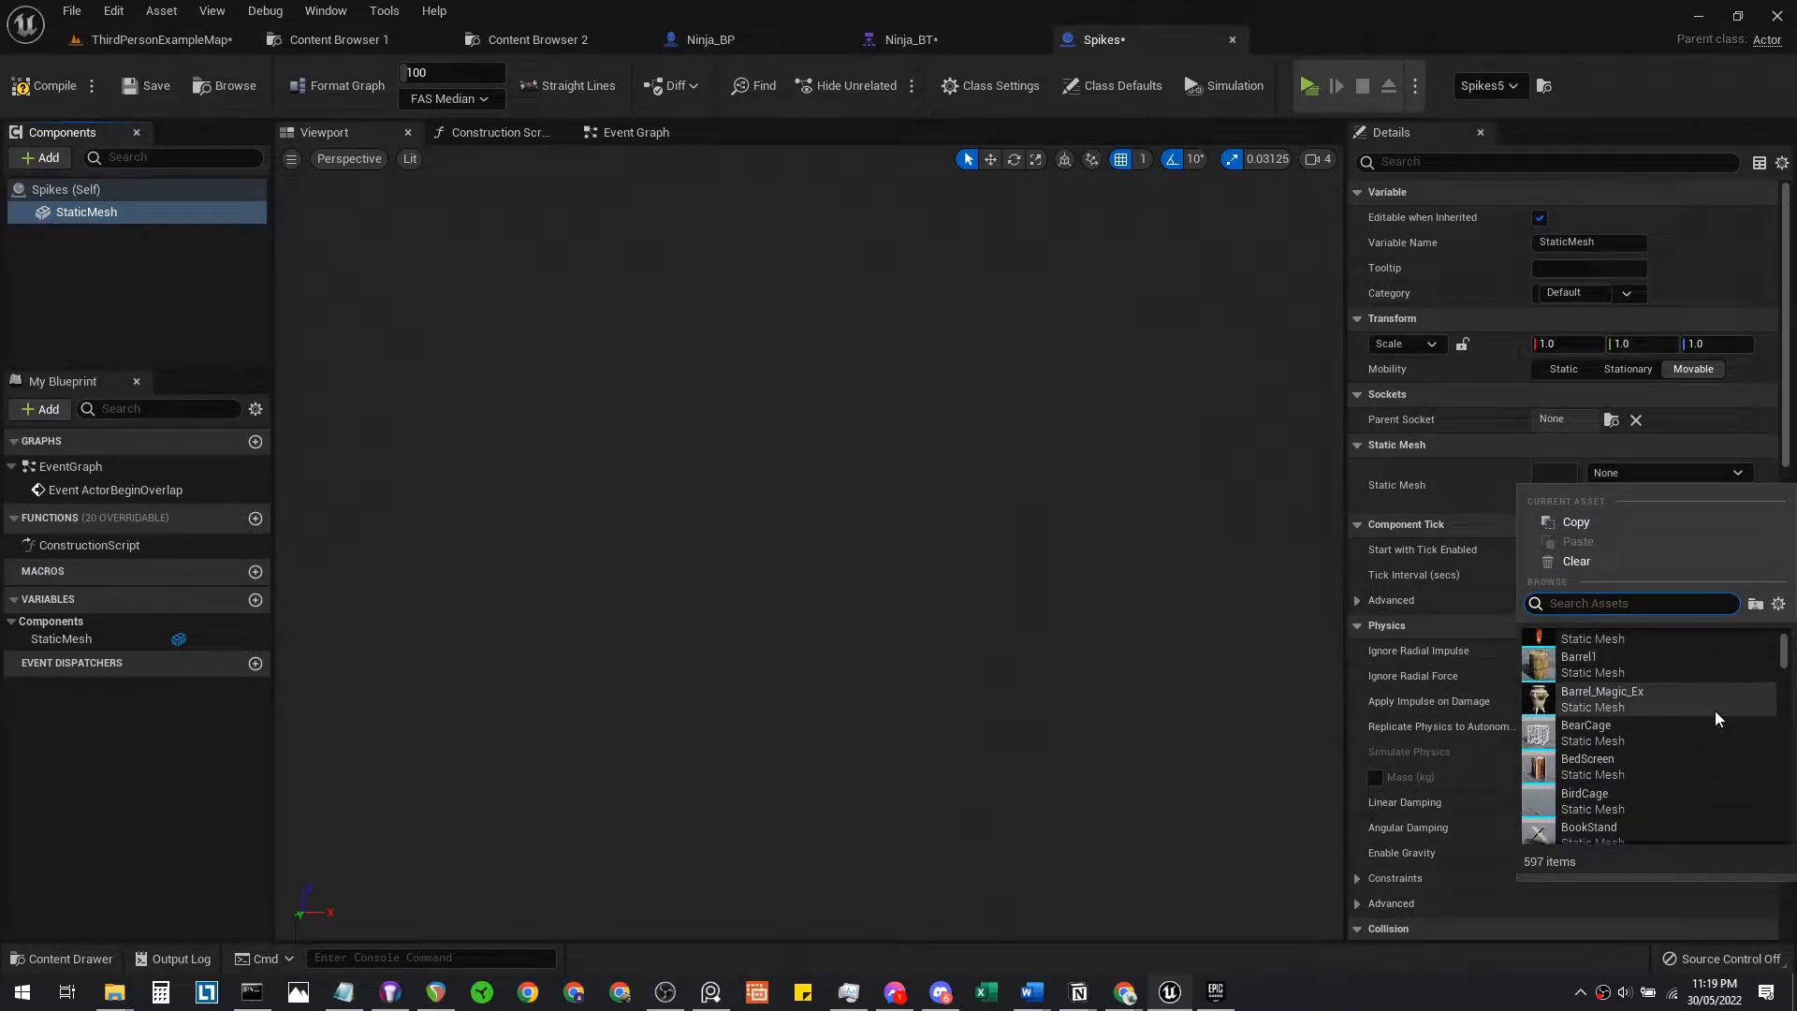
{"action": "scroll", "coordinate": [1693, 676], "scroll_direction": "down", "scroll_amount": 5}
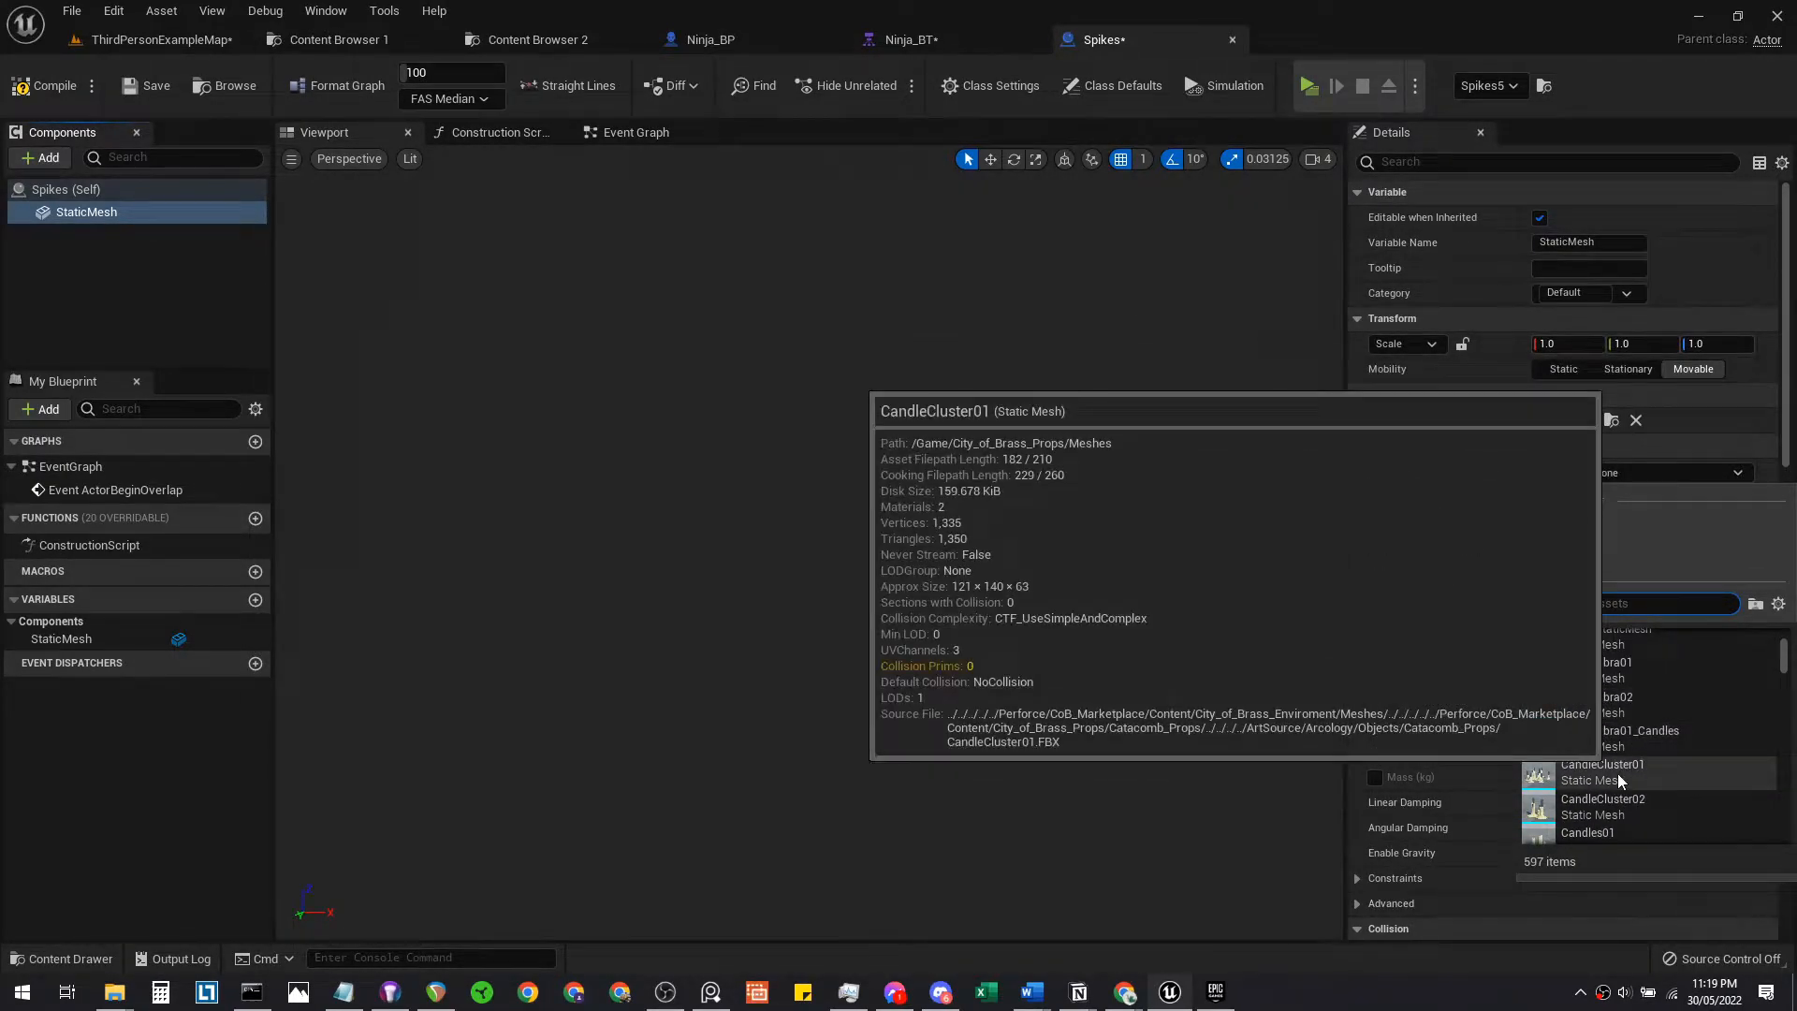
{"action": "scroll", "coordinate": [1617, 773], "scroll_direction": "down", "scroll_amount": 3}
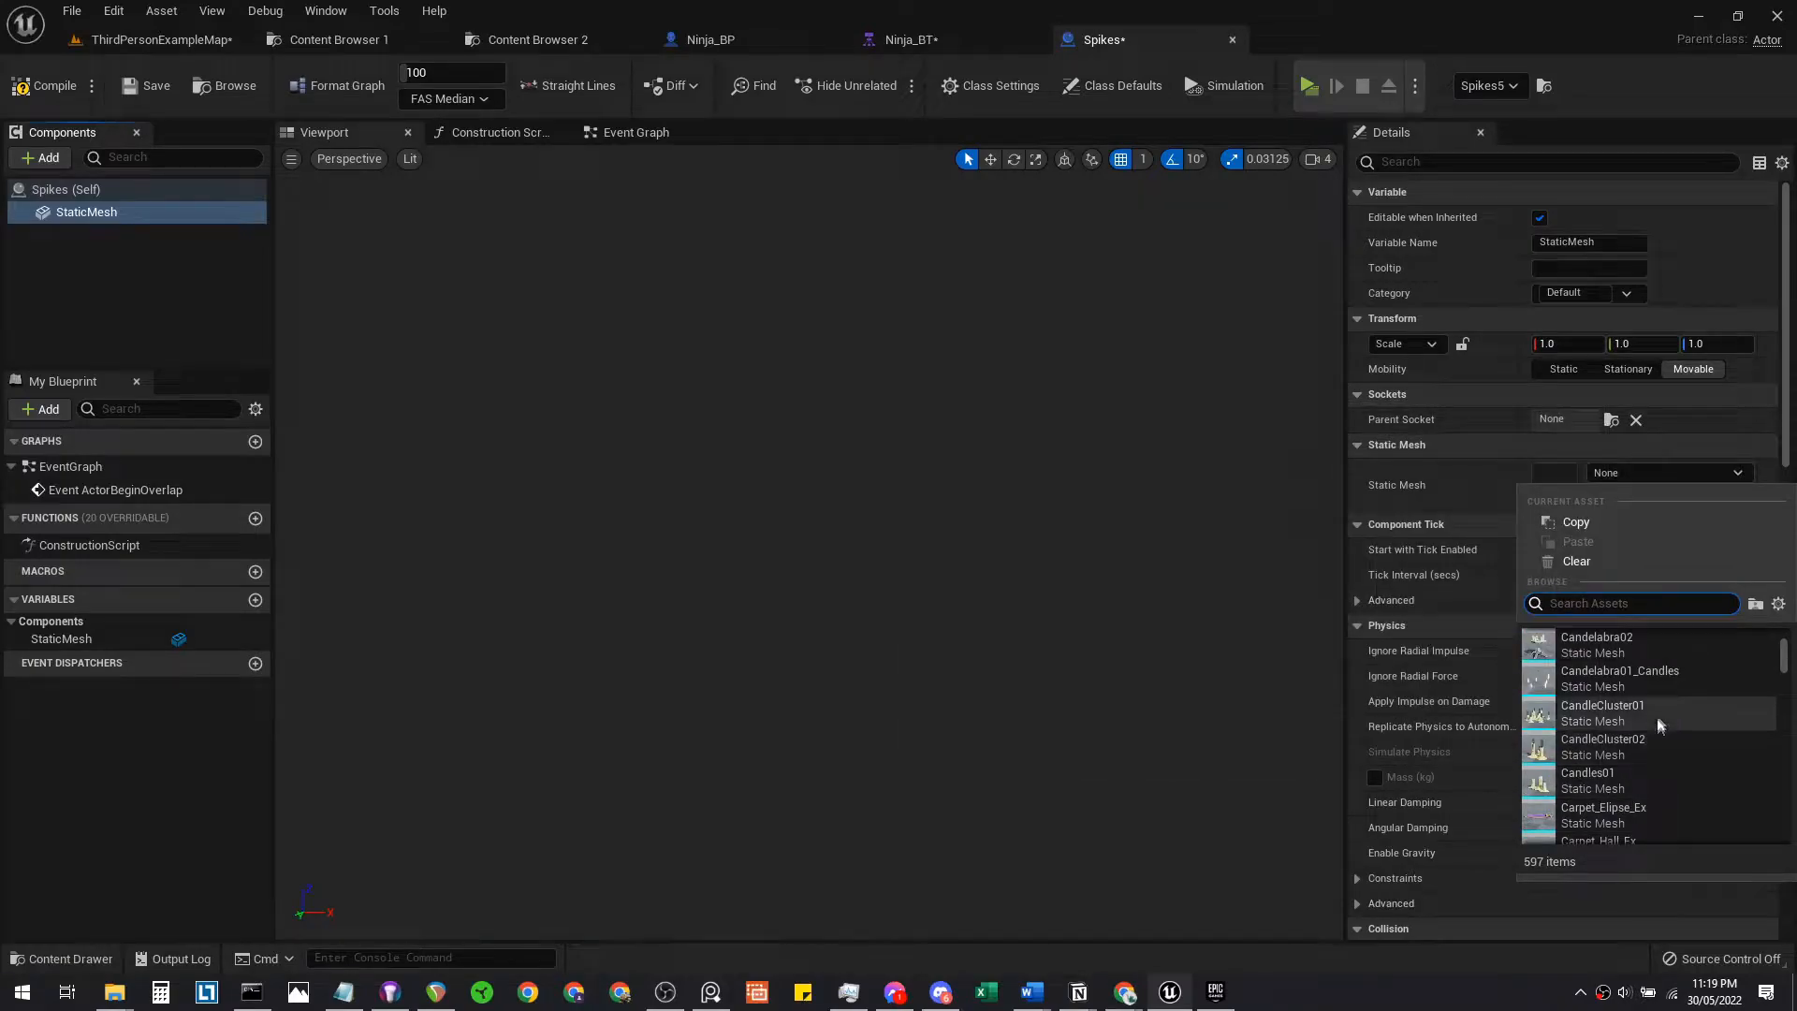
{"action": "scroll", "coordinate": [1653, 678], "scroll_direction": "down", "scroll_amount": 5}
{"action": "scroll", "coordinate": [1652, 686], "scroll_direction": "down", "scroll_amount": 10}
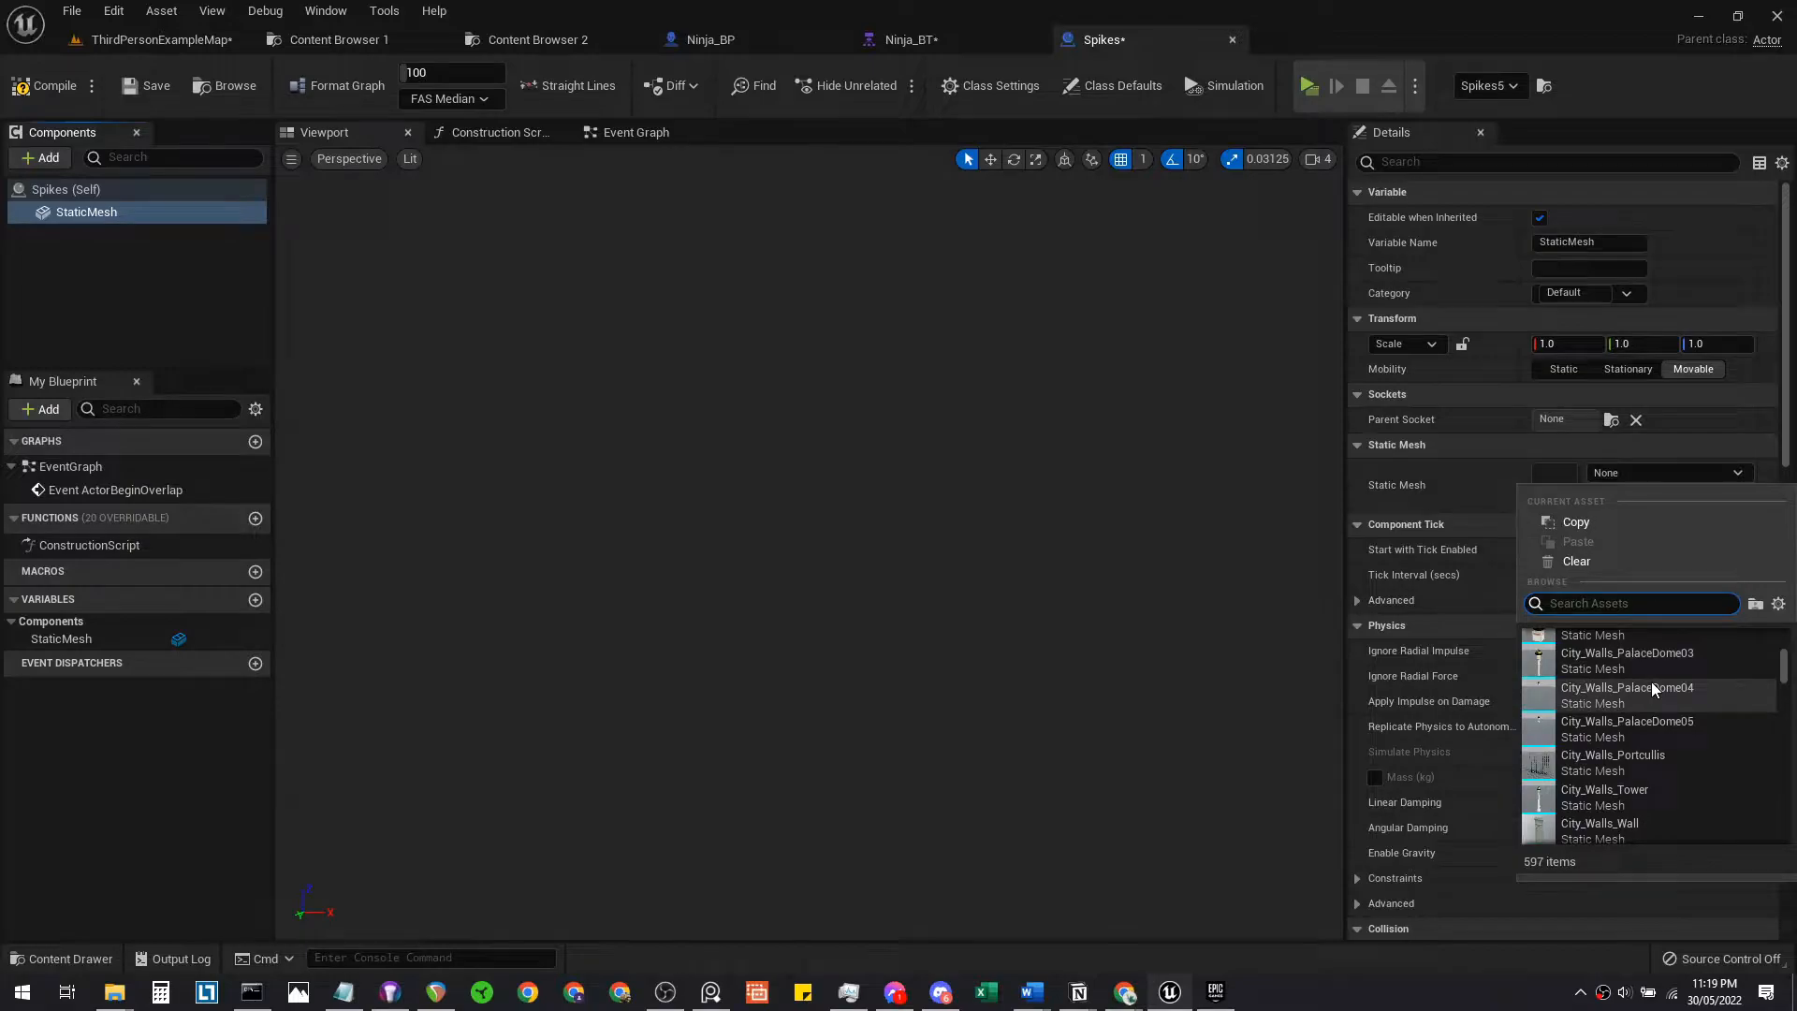
{"action": "scroll", "coordinate": [1652, 681], "scroll_direction": "down", "scroll_amount": 3}
Open the City_of_Brass_Props Meshes folder in Content Browser 2
{"action": "left_click", "coordinate": [556, 48]}
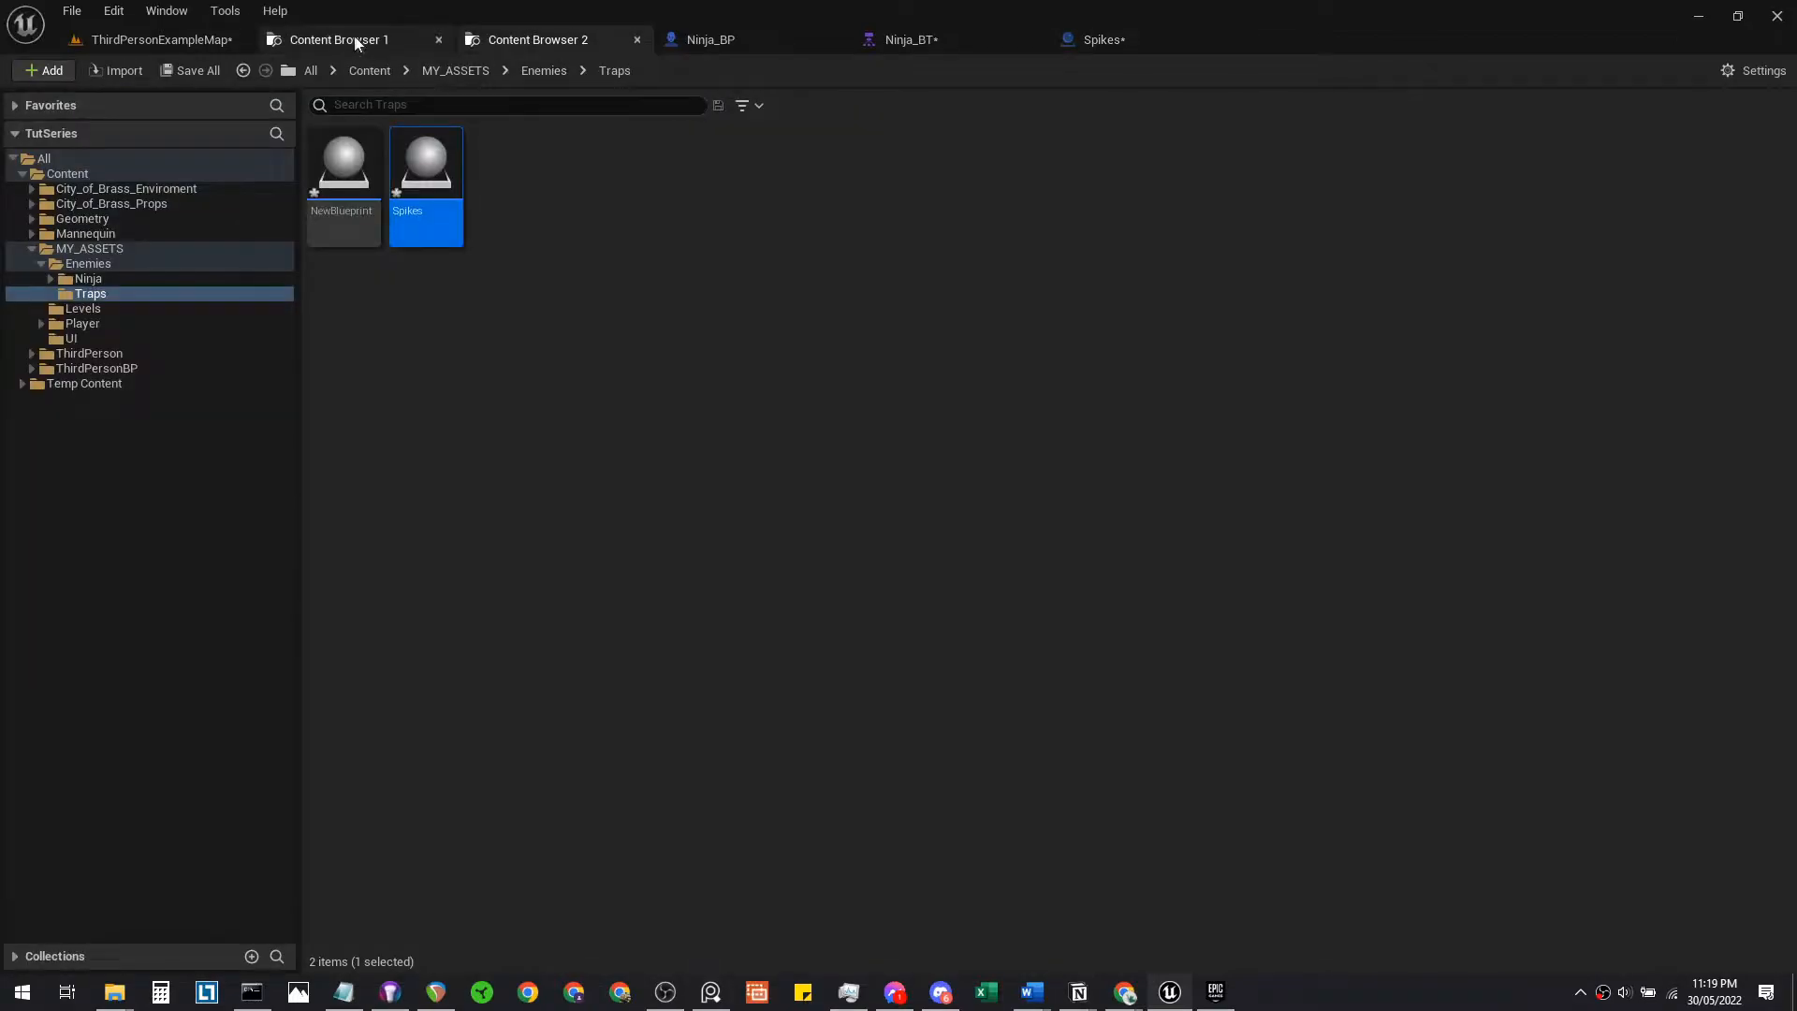
{"action": "left_click", "coordinate": [354, 41]}
{"action": "left_click", "coordinate": [524, 44]}
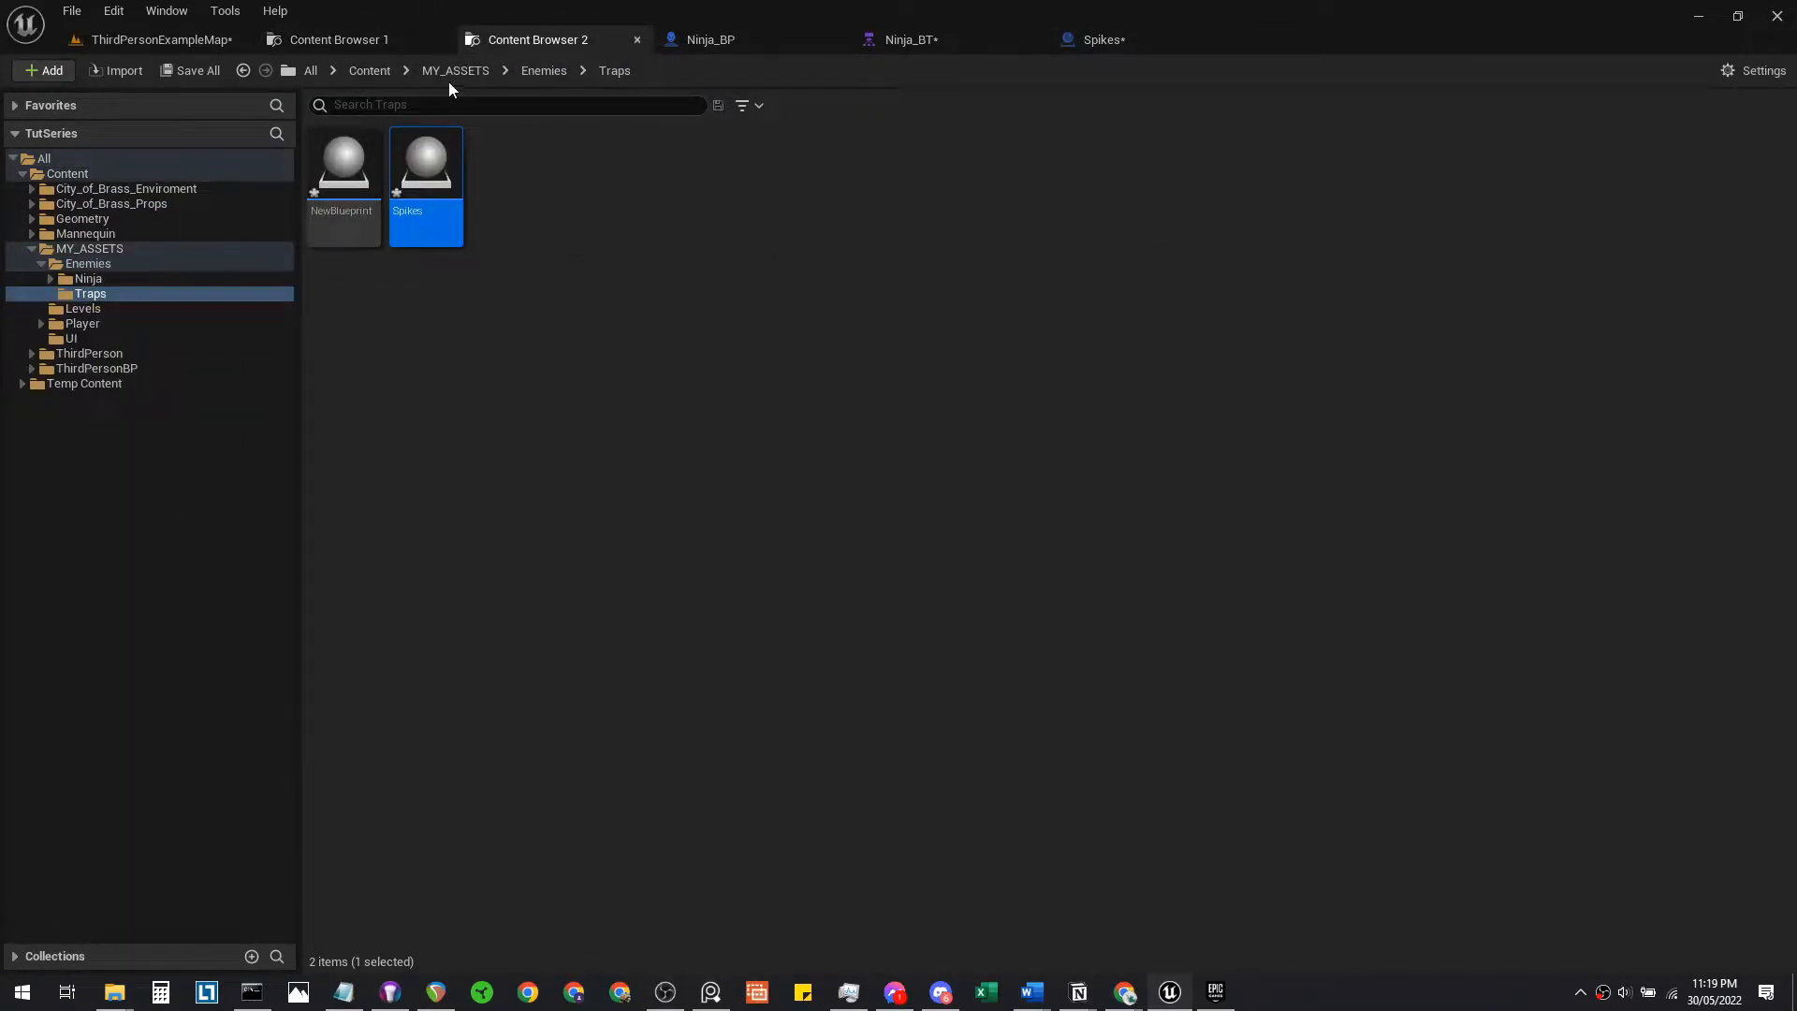
{"action": "left_click", "coordinate": [470, 72]}
{"action": "left_click", "coordinate": [384, 72]}
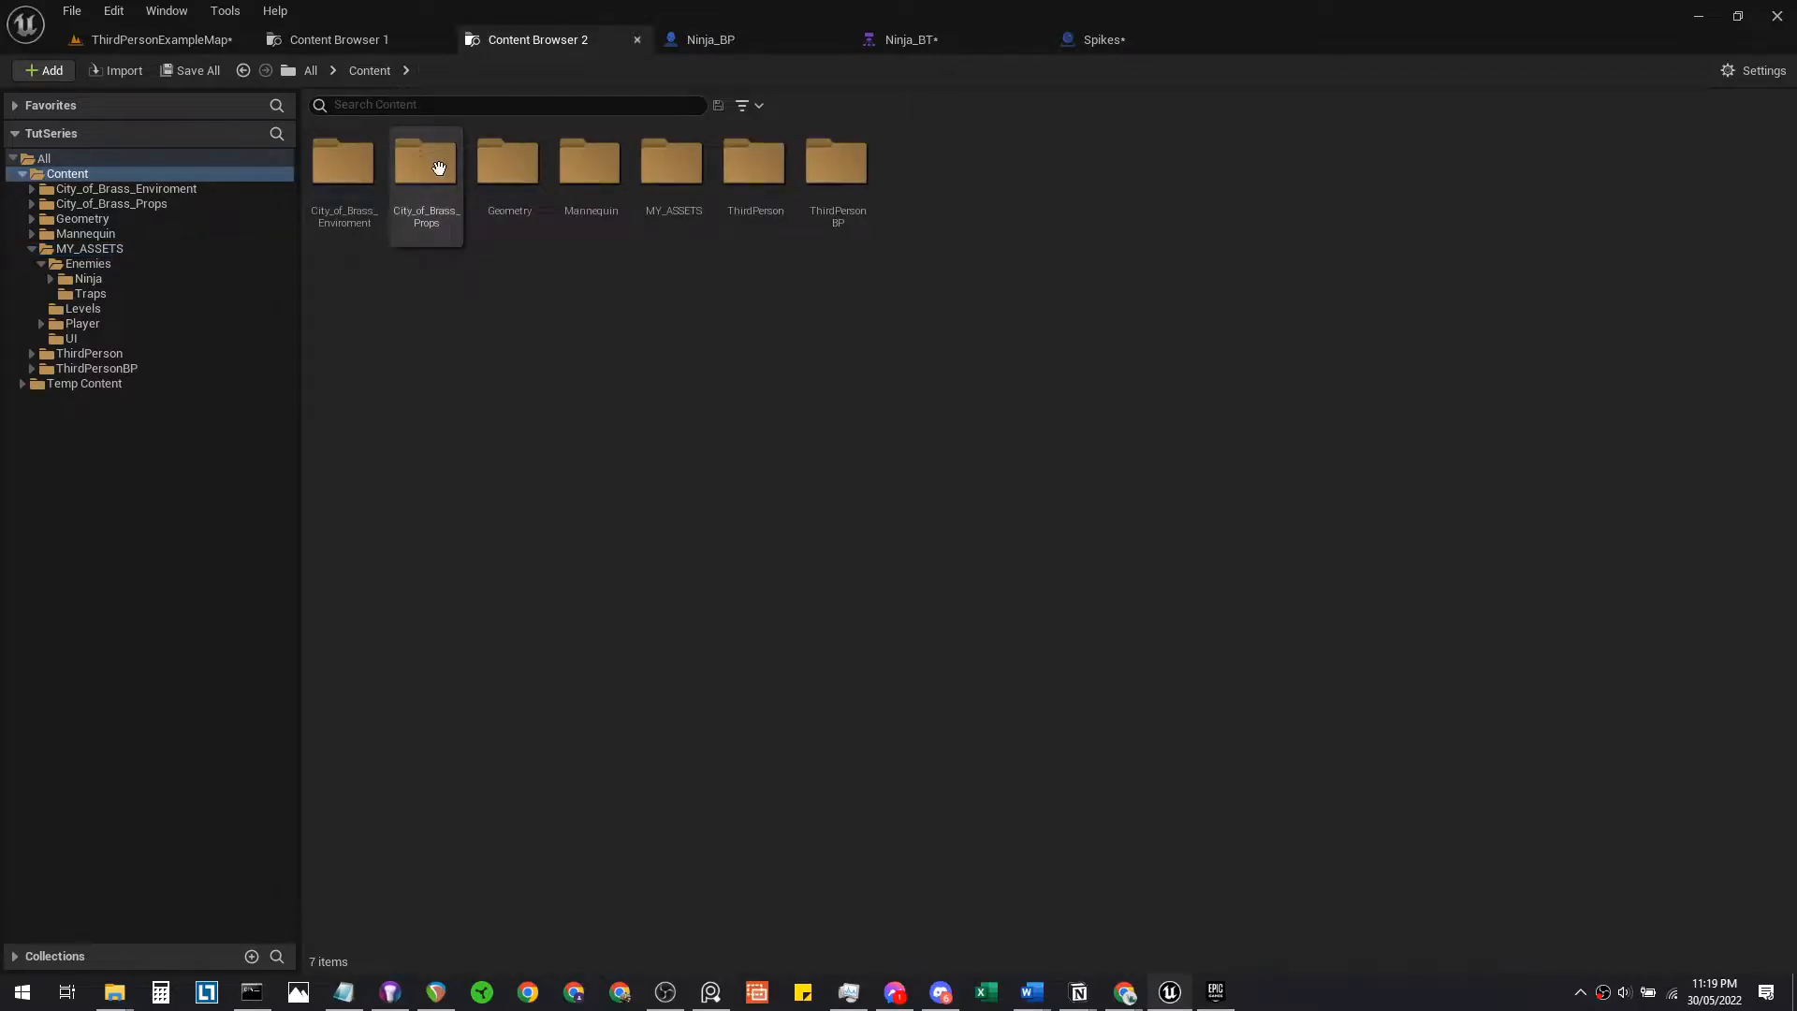
{"action": "double_click", "coordinate": [458, 223]}
{"action": "left_click", "coordinate": [525, 205]}
{"action": "double_click", "coordinate": [525, 205]}
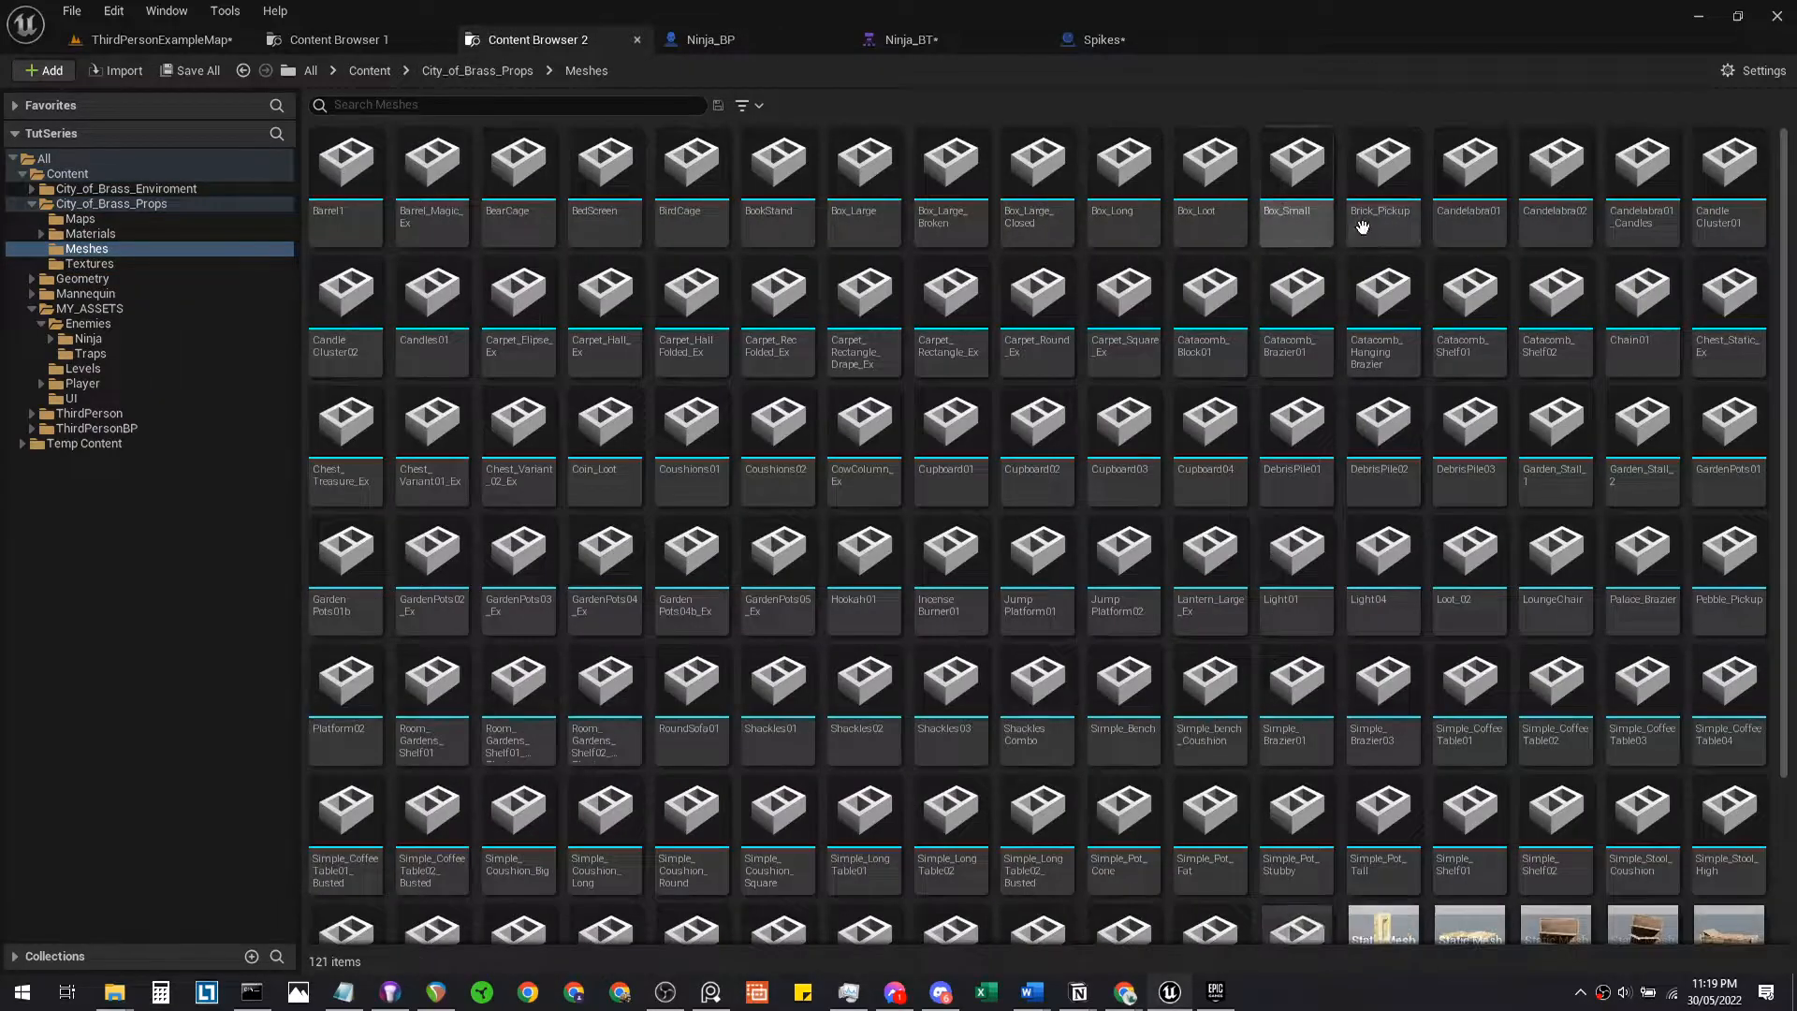
Enlarge the content browser thumbnails and look through the City_of_Brass_Props meshes for a trap model
{"action": "left_click", "coordinate": [1753, 70]}
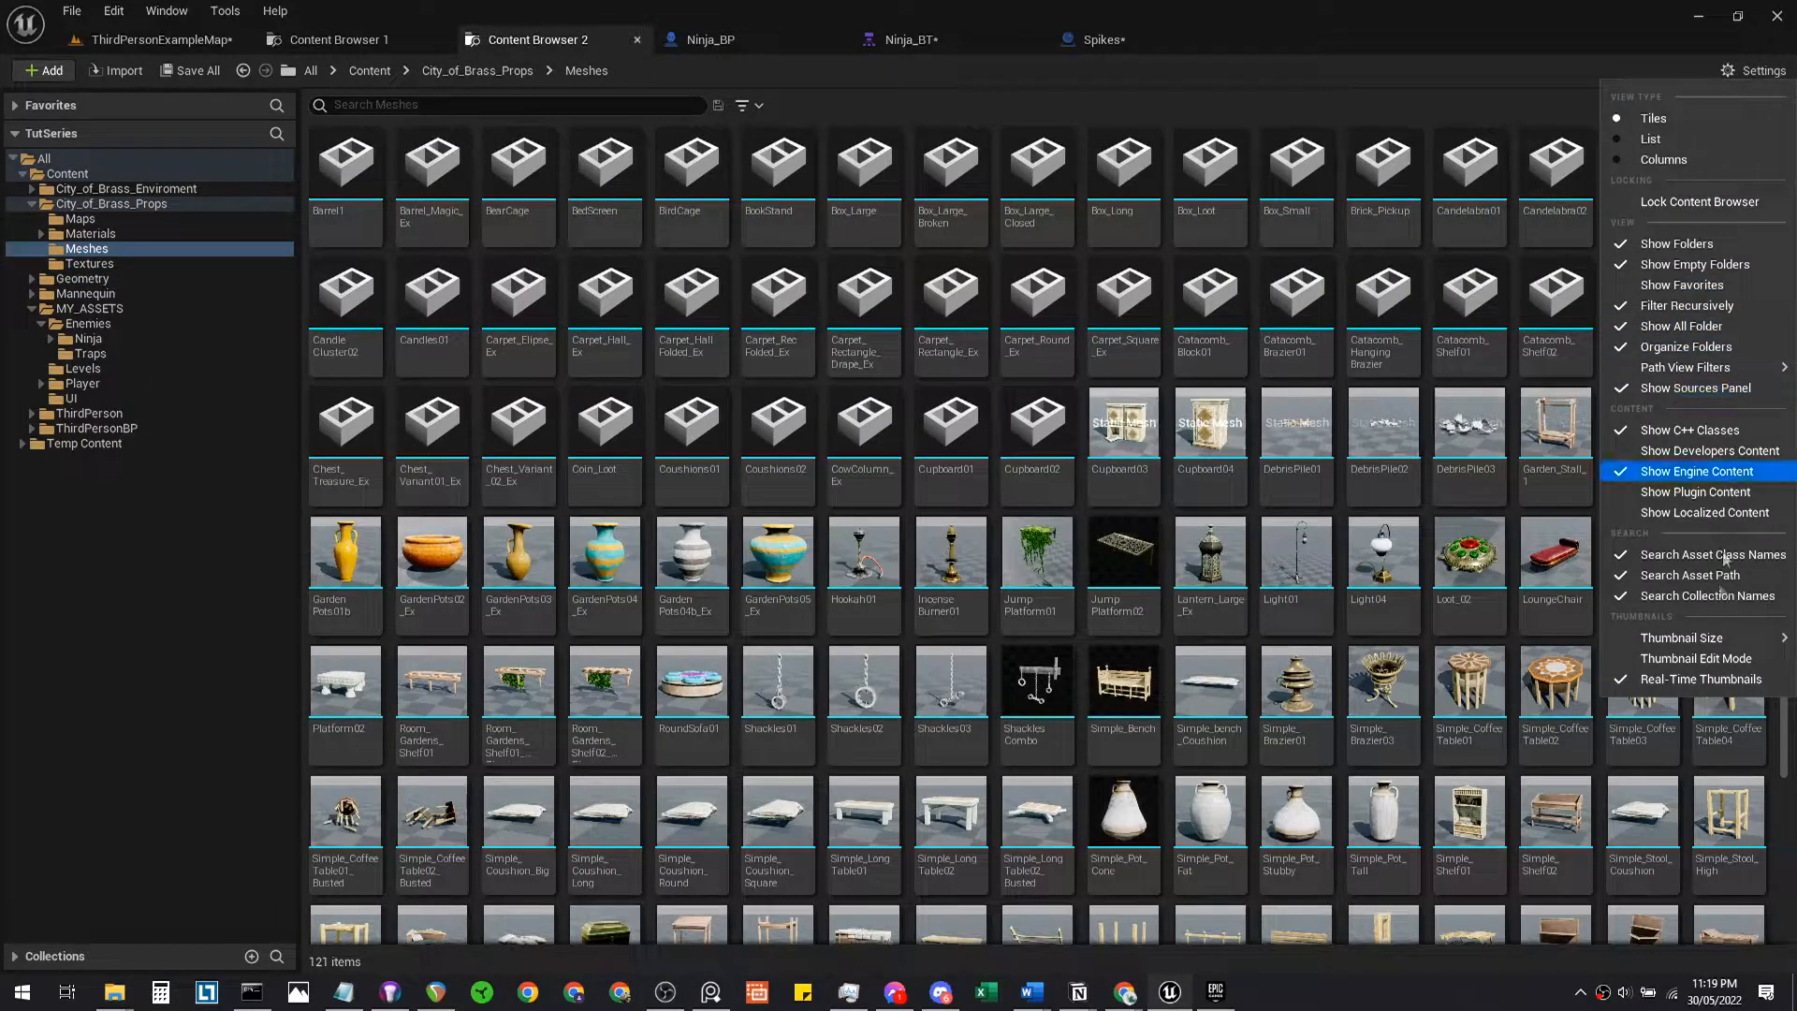
{"action": "mouse_move", "coordinate": [1682, 638]}
{"action": "left_click", "coordinate": [1562, 695]}
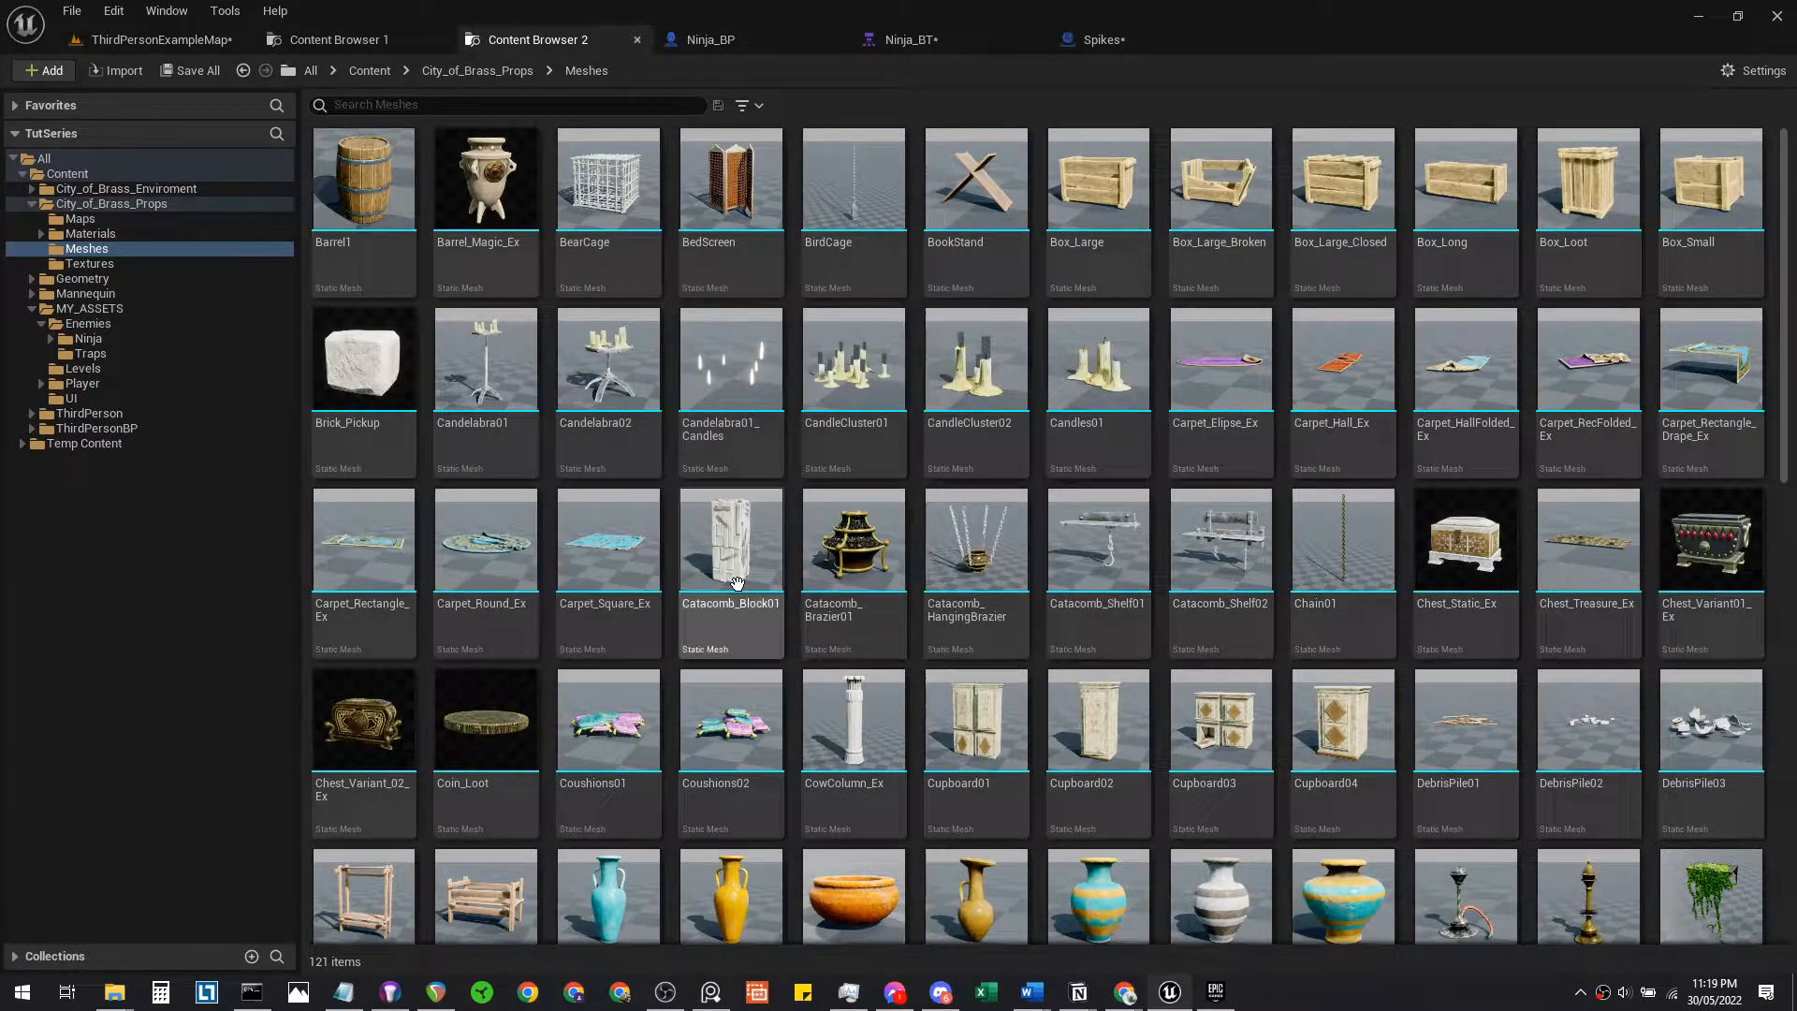
{"action": "scroll", "coordinate": [740, 627], "scroll_direction": "down", "scroll_amount": 3}
{"action": "scroll", "coordinate": [491, 727], "scroll_direction": "down", "scroll_amount": 3}
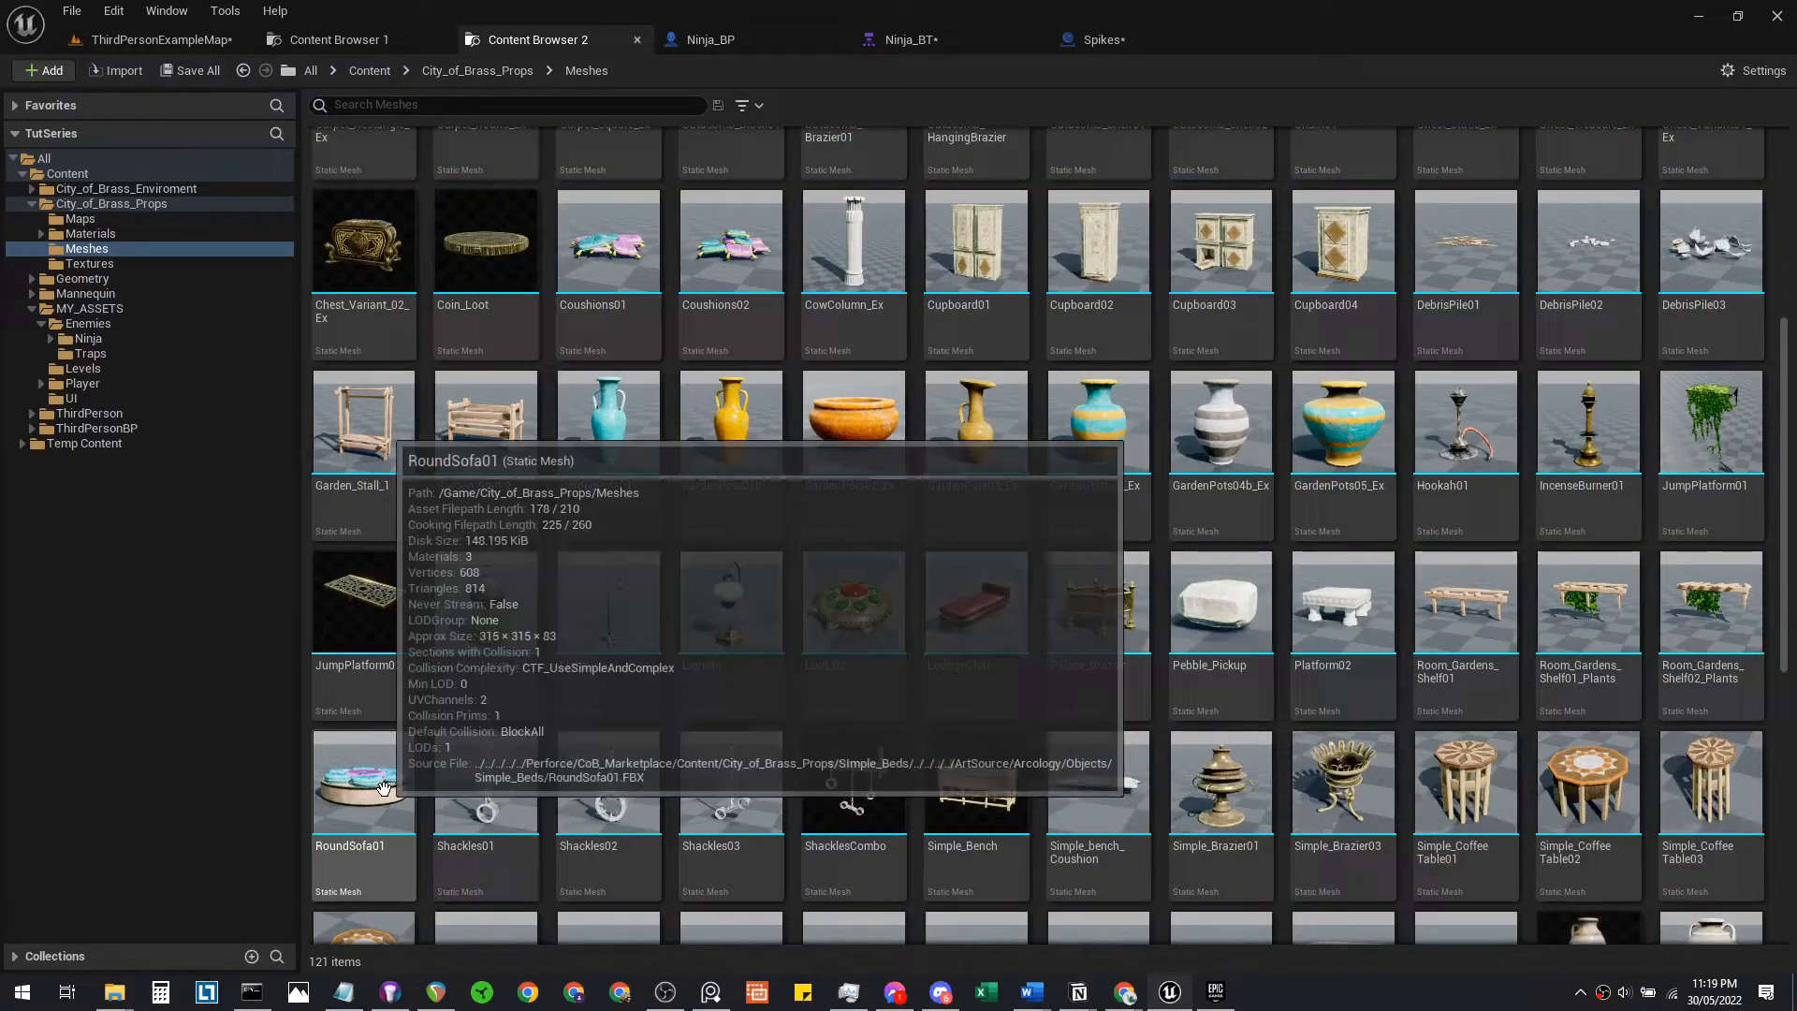
{"action": "scroll", "coordinate": [362, 862], "scroll_direction": "down", "scroll_amount": 5}
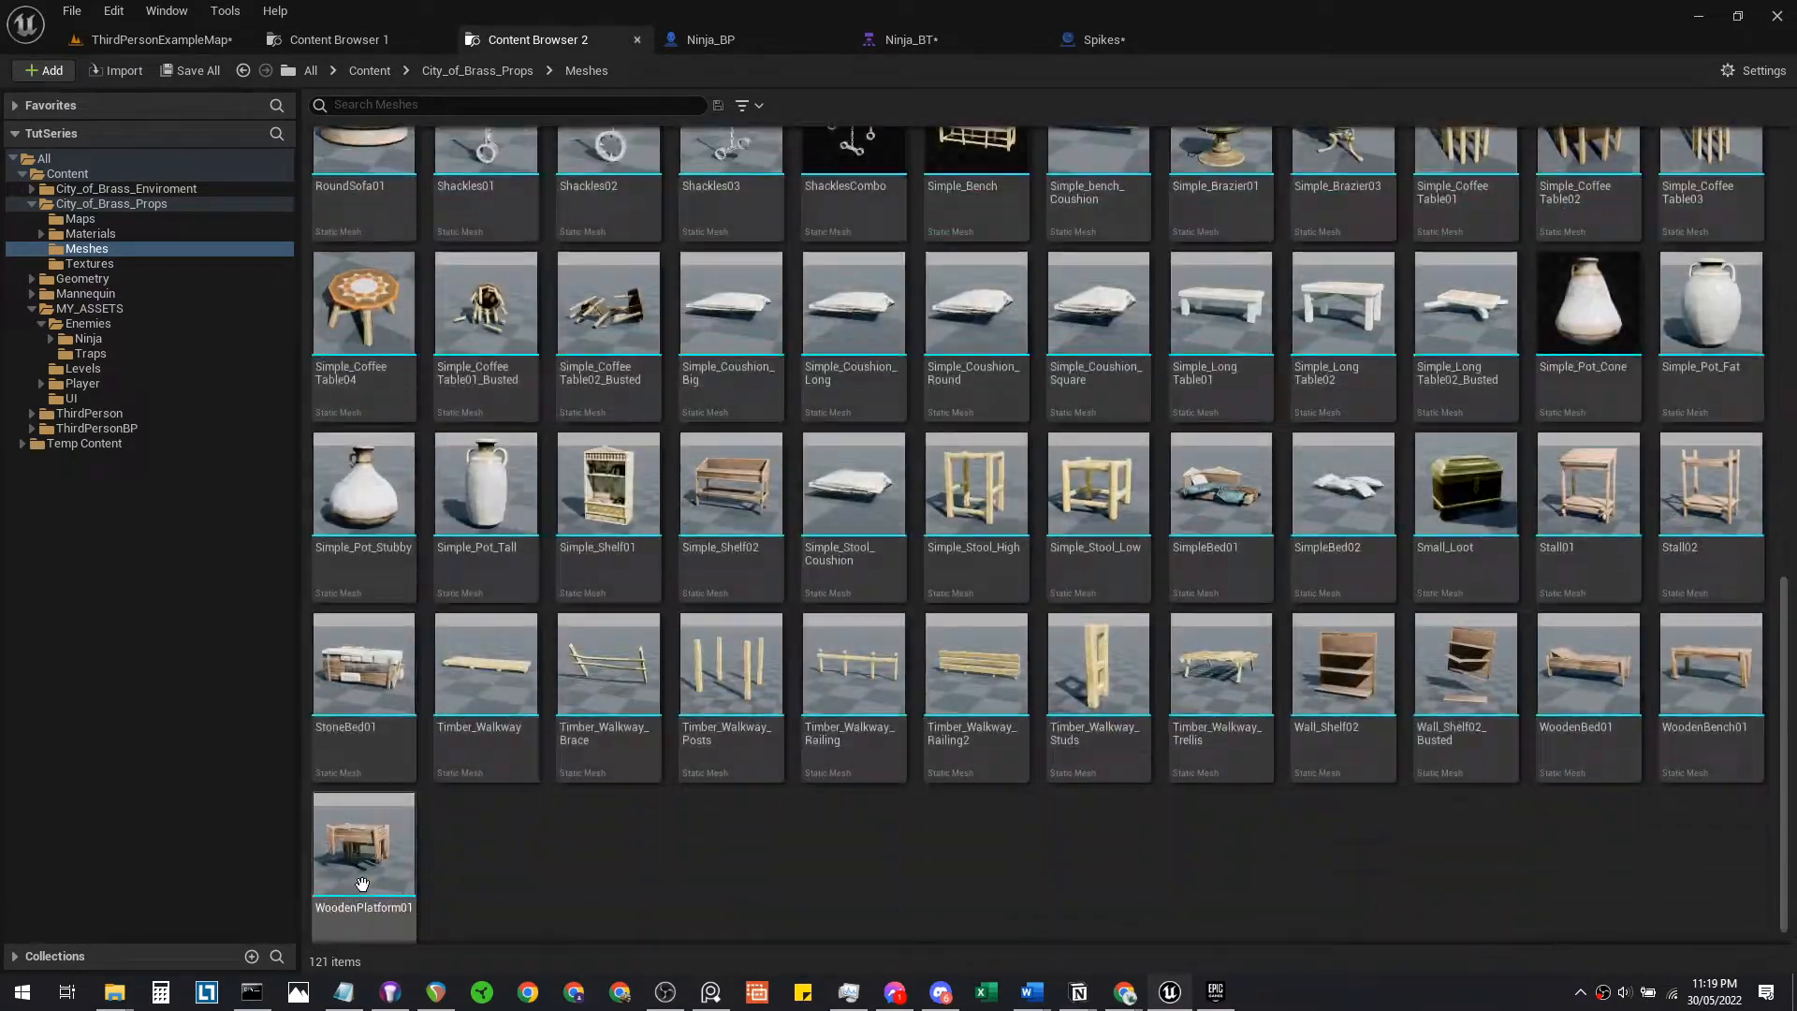
{"action": "scroll", "coordinate": [522, 910], "scroll_direction": "up", "scroll_amount": 15}
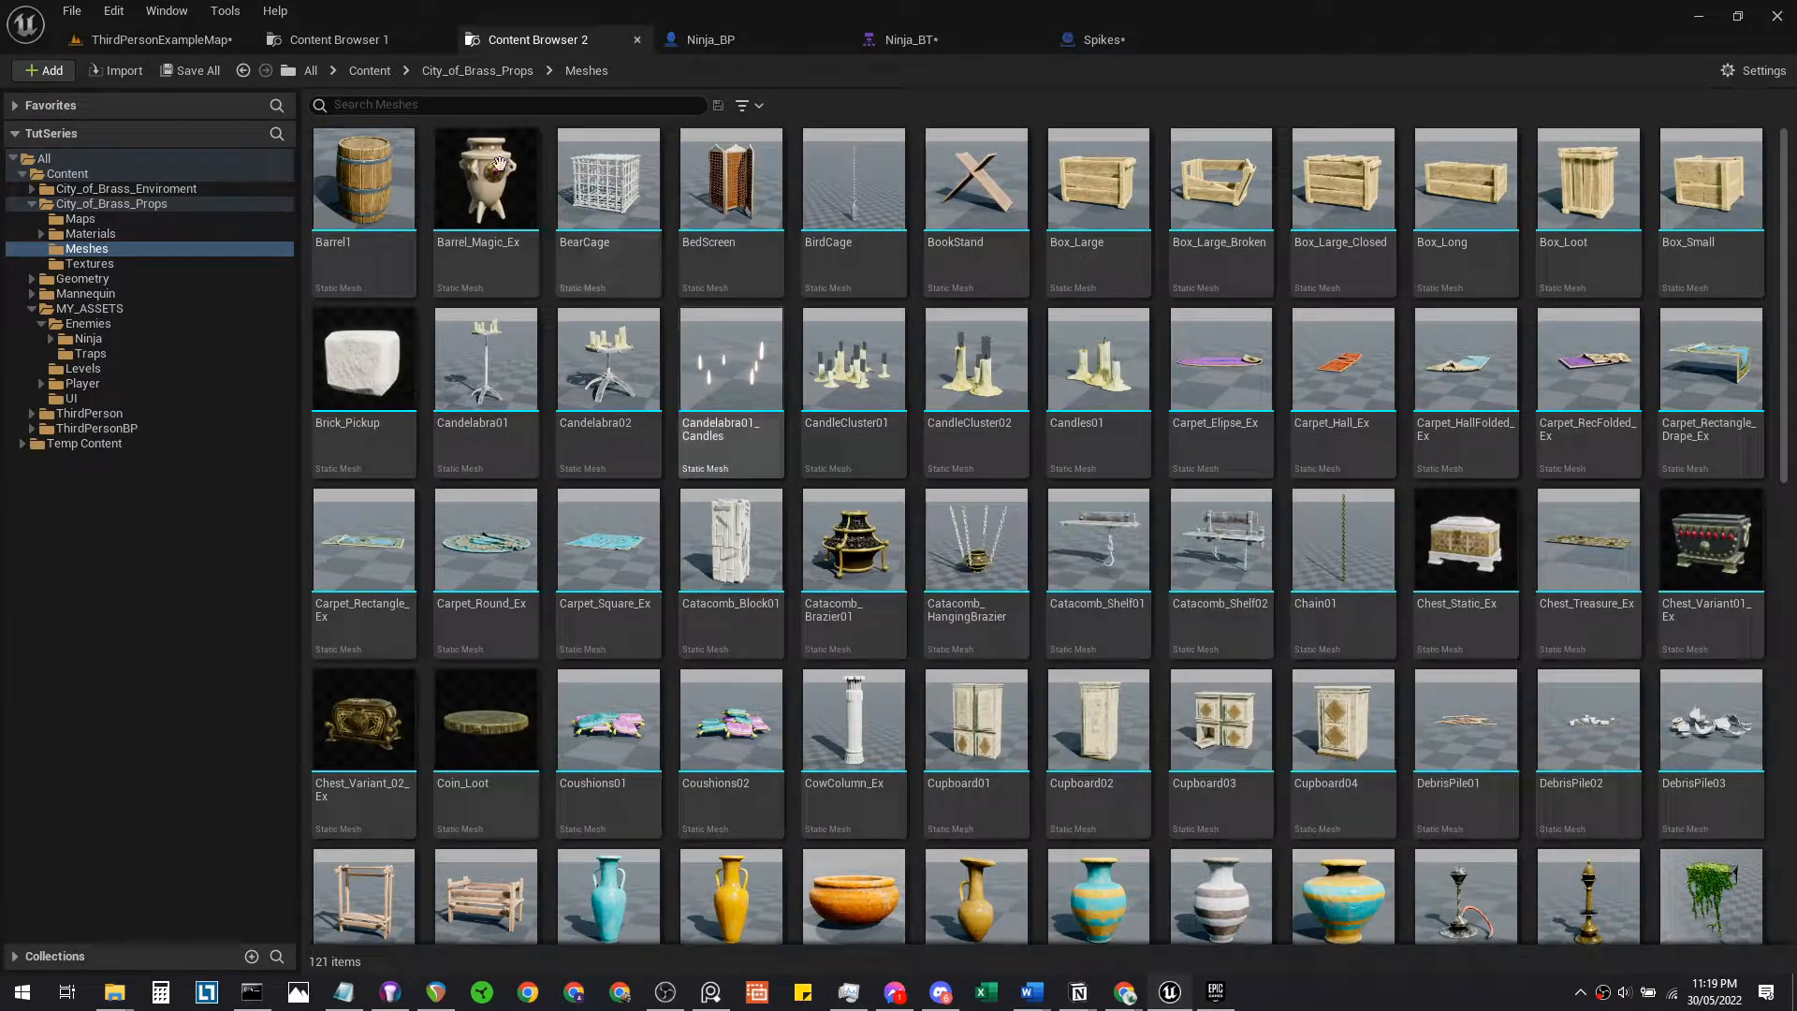
Open the City_of_Brass_Enviroment Meshes folder and filter its contents to Static Mesh assets
{"action": "left_click", "coordinate": [477, 70]}
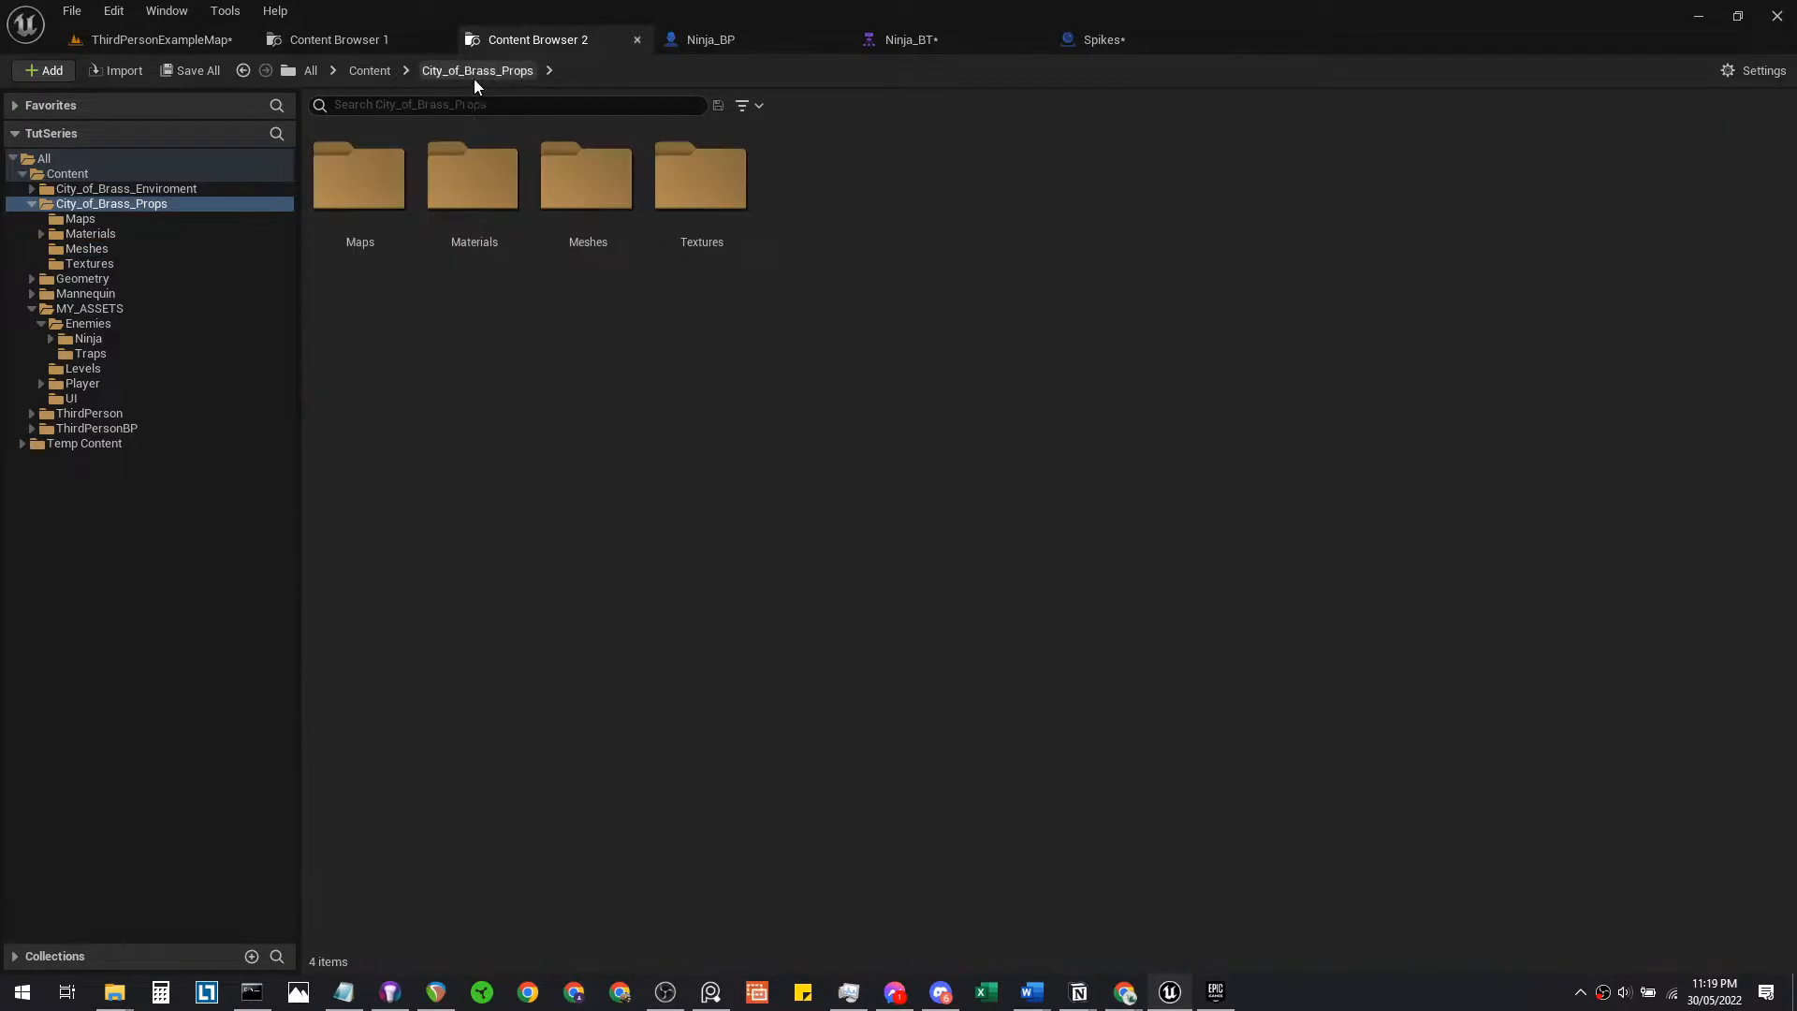
{"action": "left_click", "coordinate": [370, 71]}
{"action": "double_click", "coordinate": [390, 213]}
{"action": "double_click", "coordinate": [586, 208]}
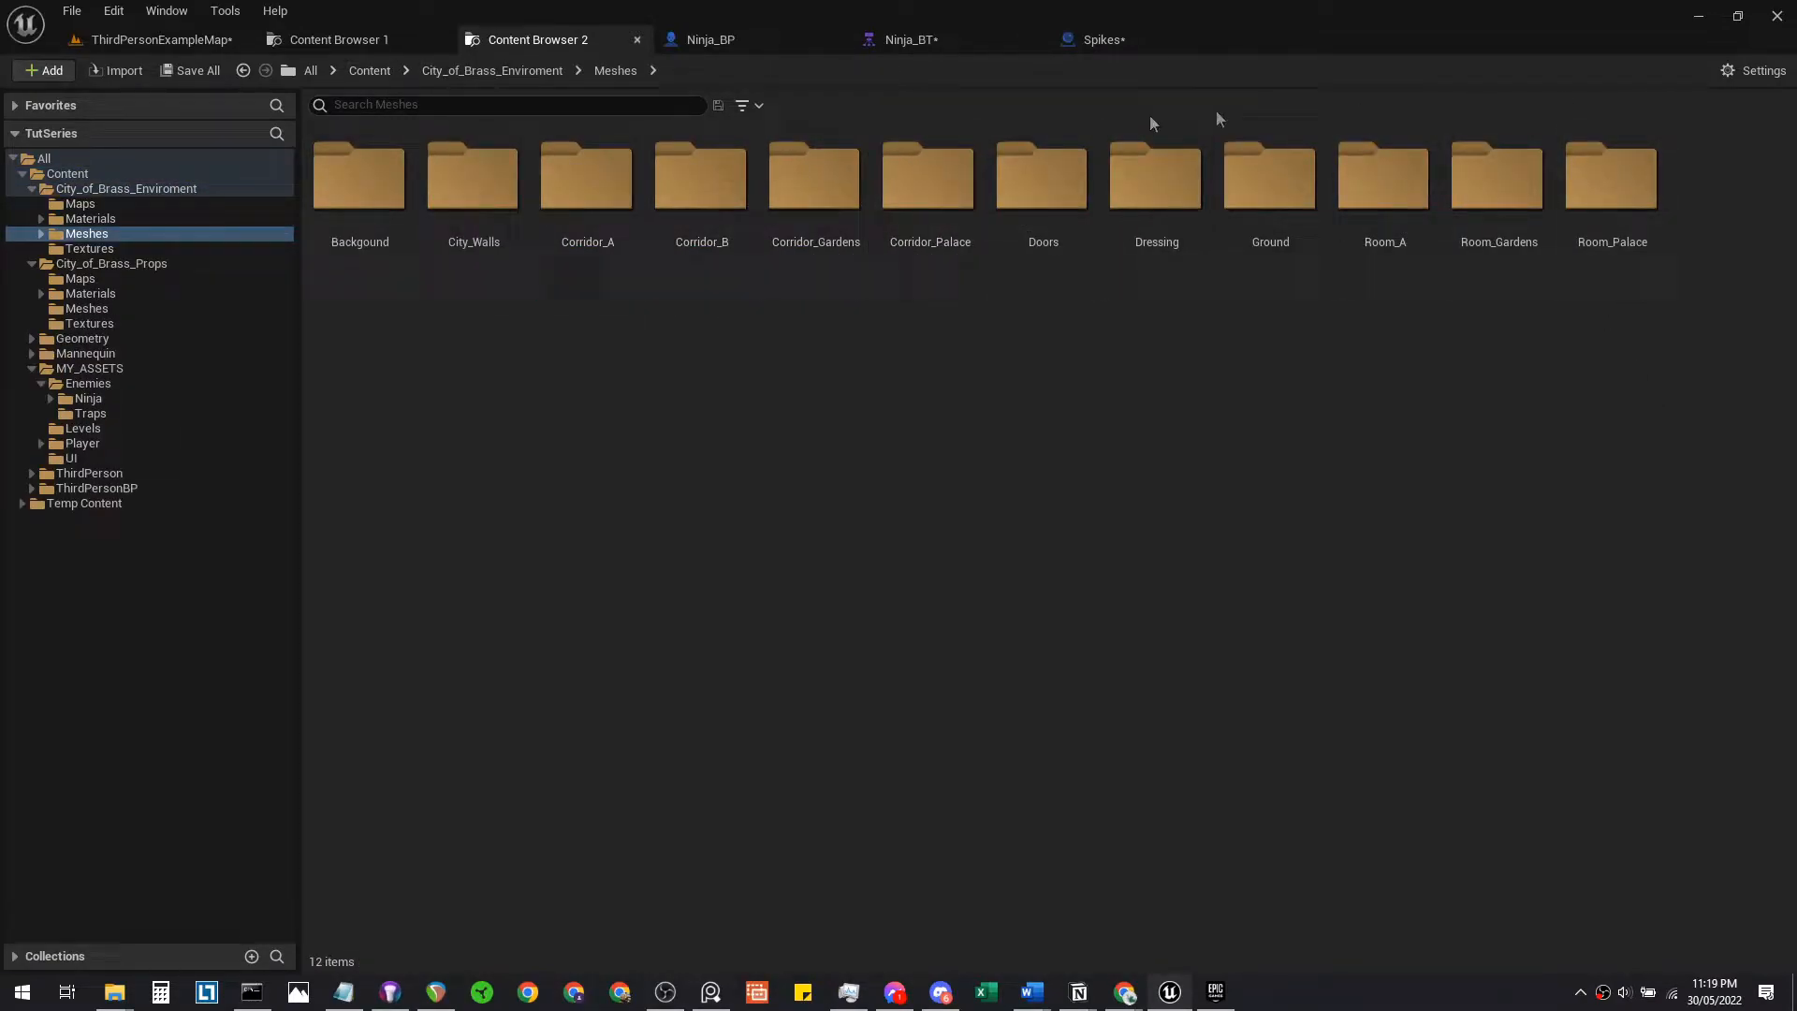
{"action": "left_click", "coordinate": [742, 105]}
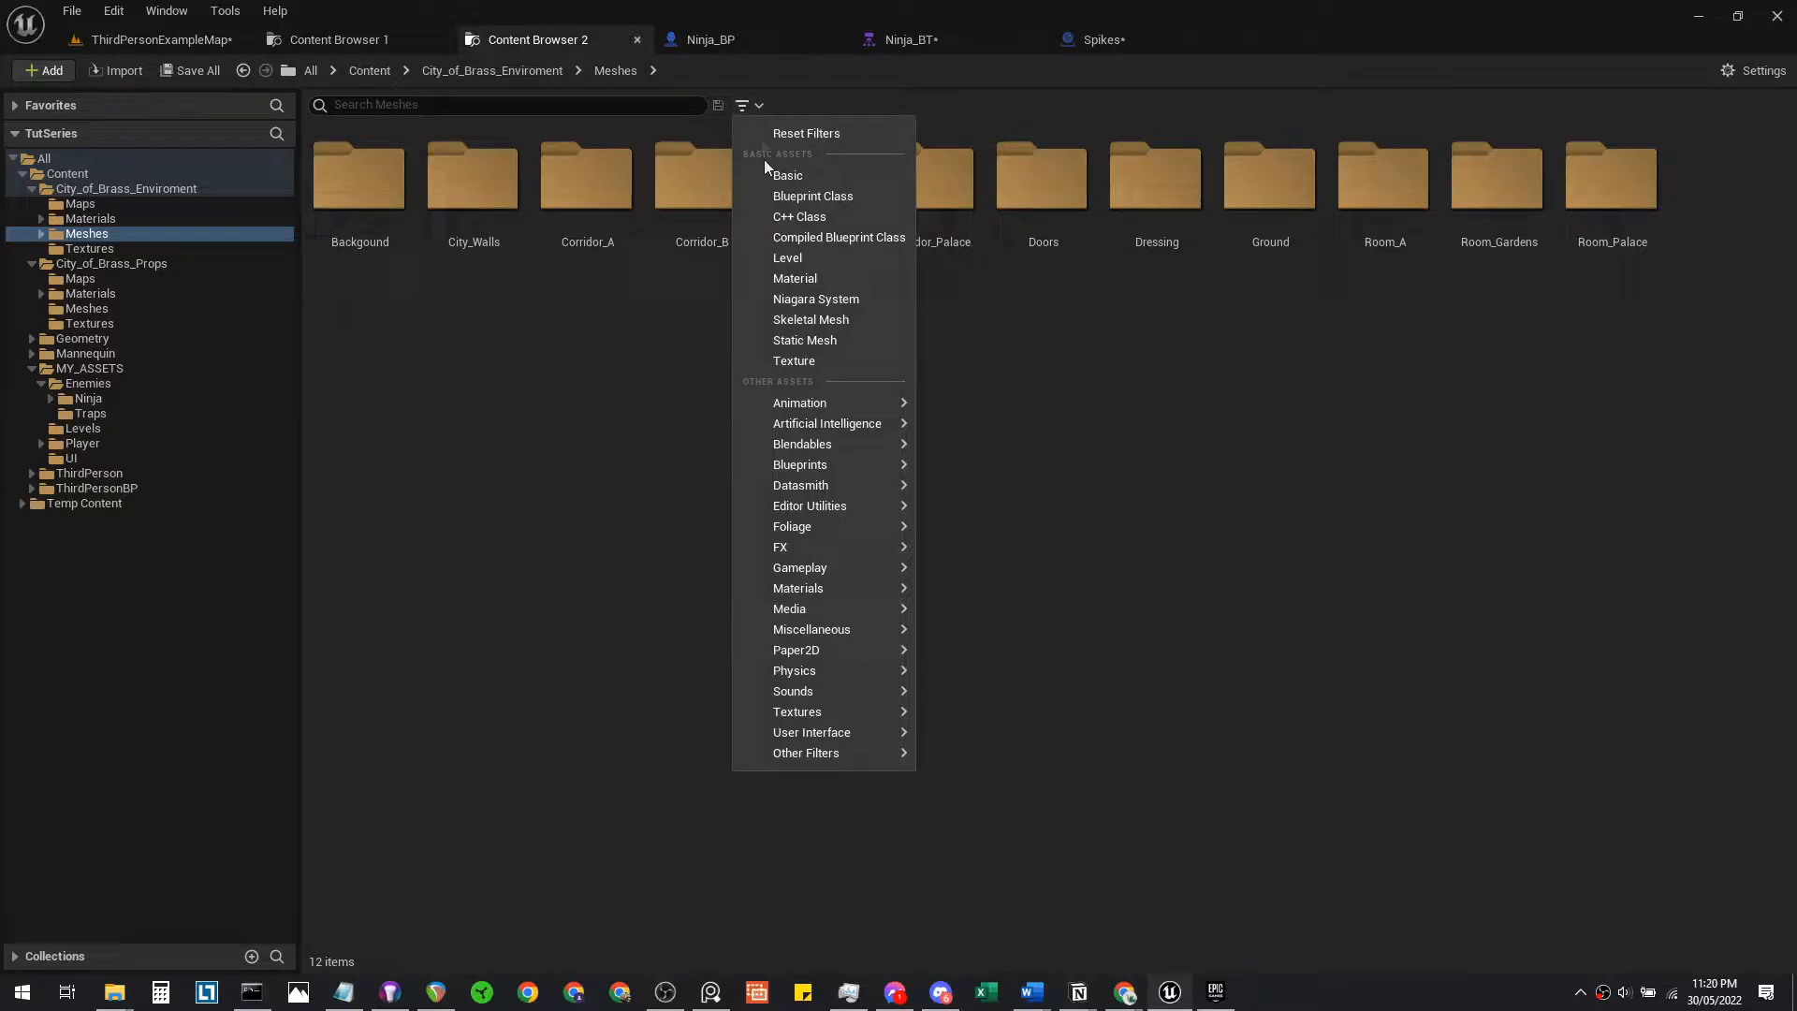
{"action": "left_click", "coordinate": [806, 342]}
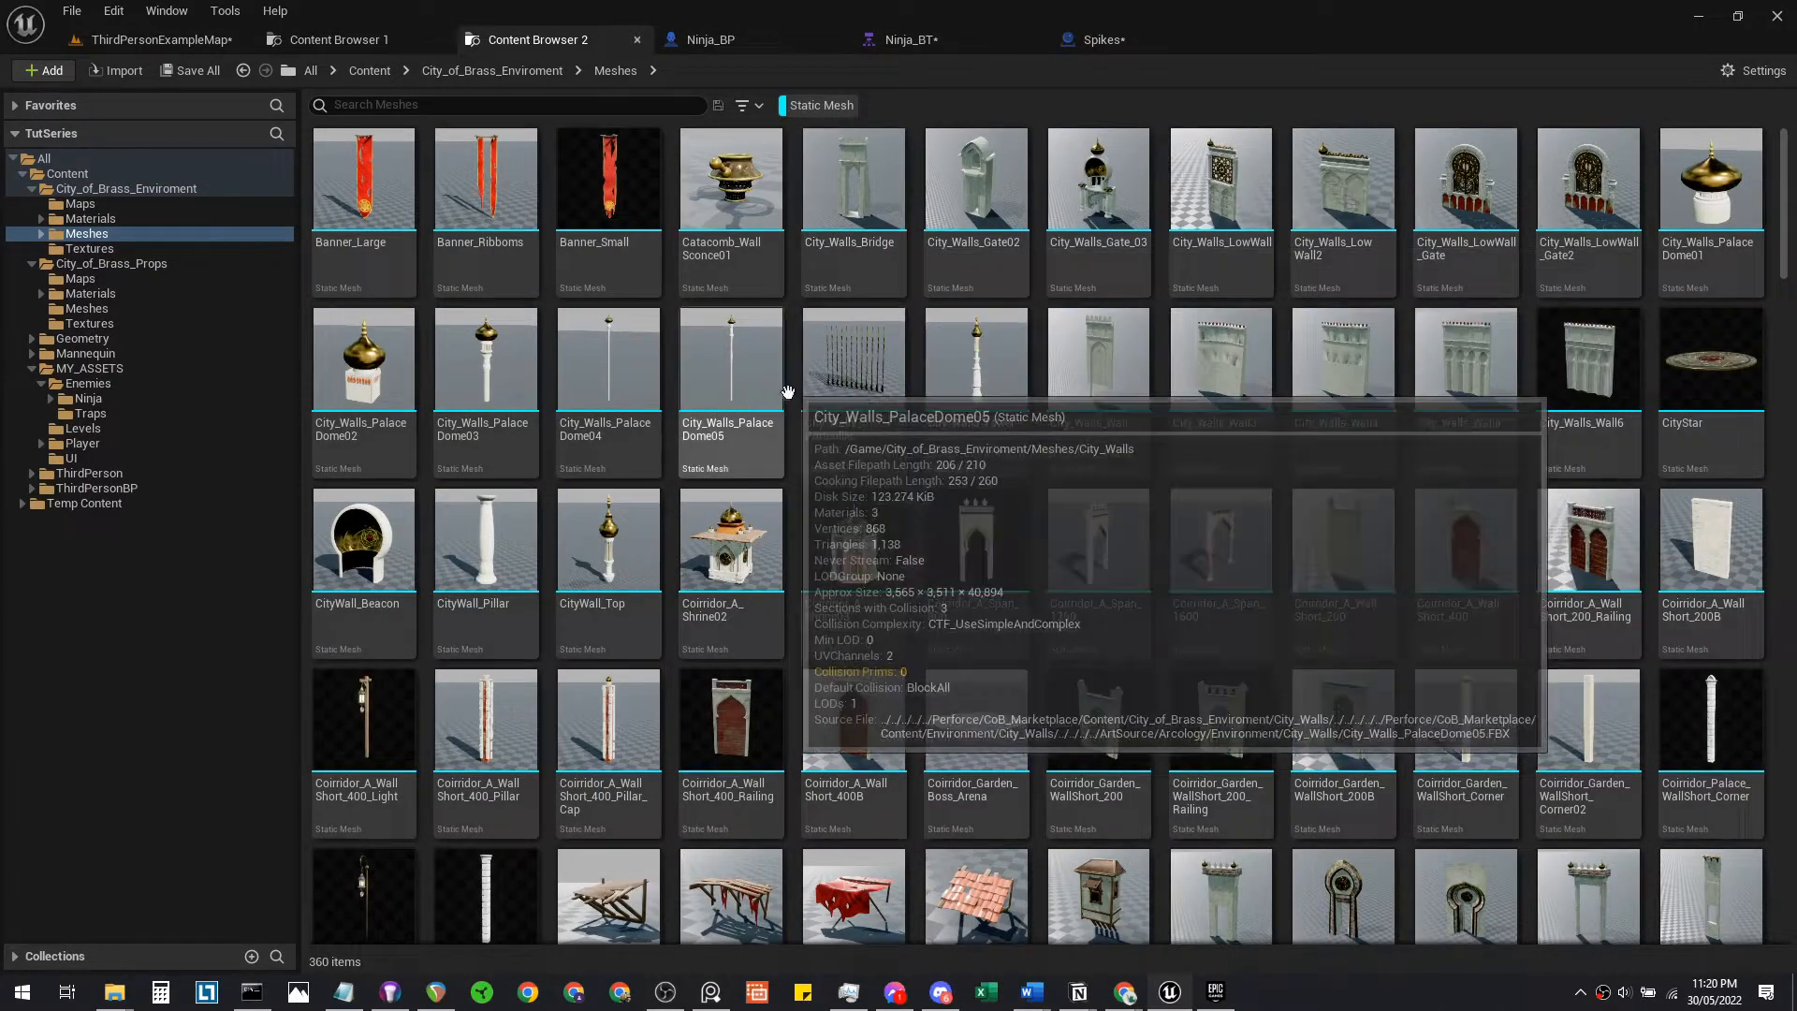
Examine the full list of City_of_Brass_Enviroment static meshes for one that could serve as a spikes trap
{"action": "mouse_move", "coordinate": [907, 506]}
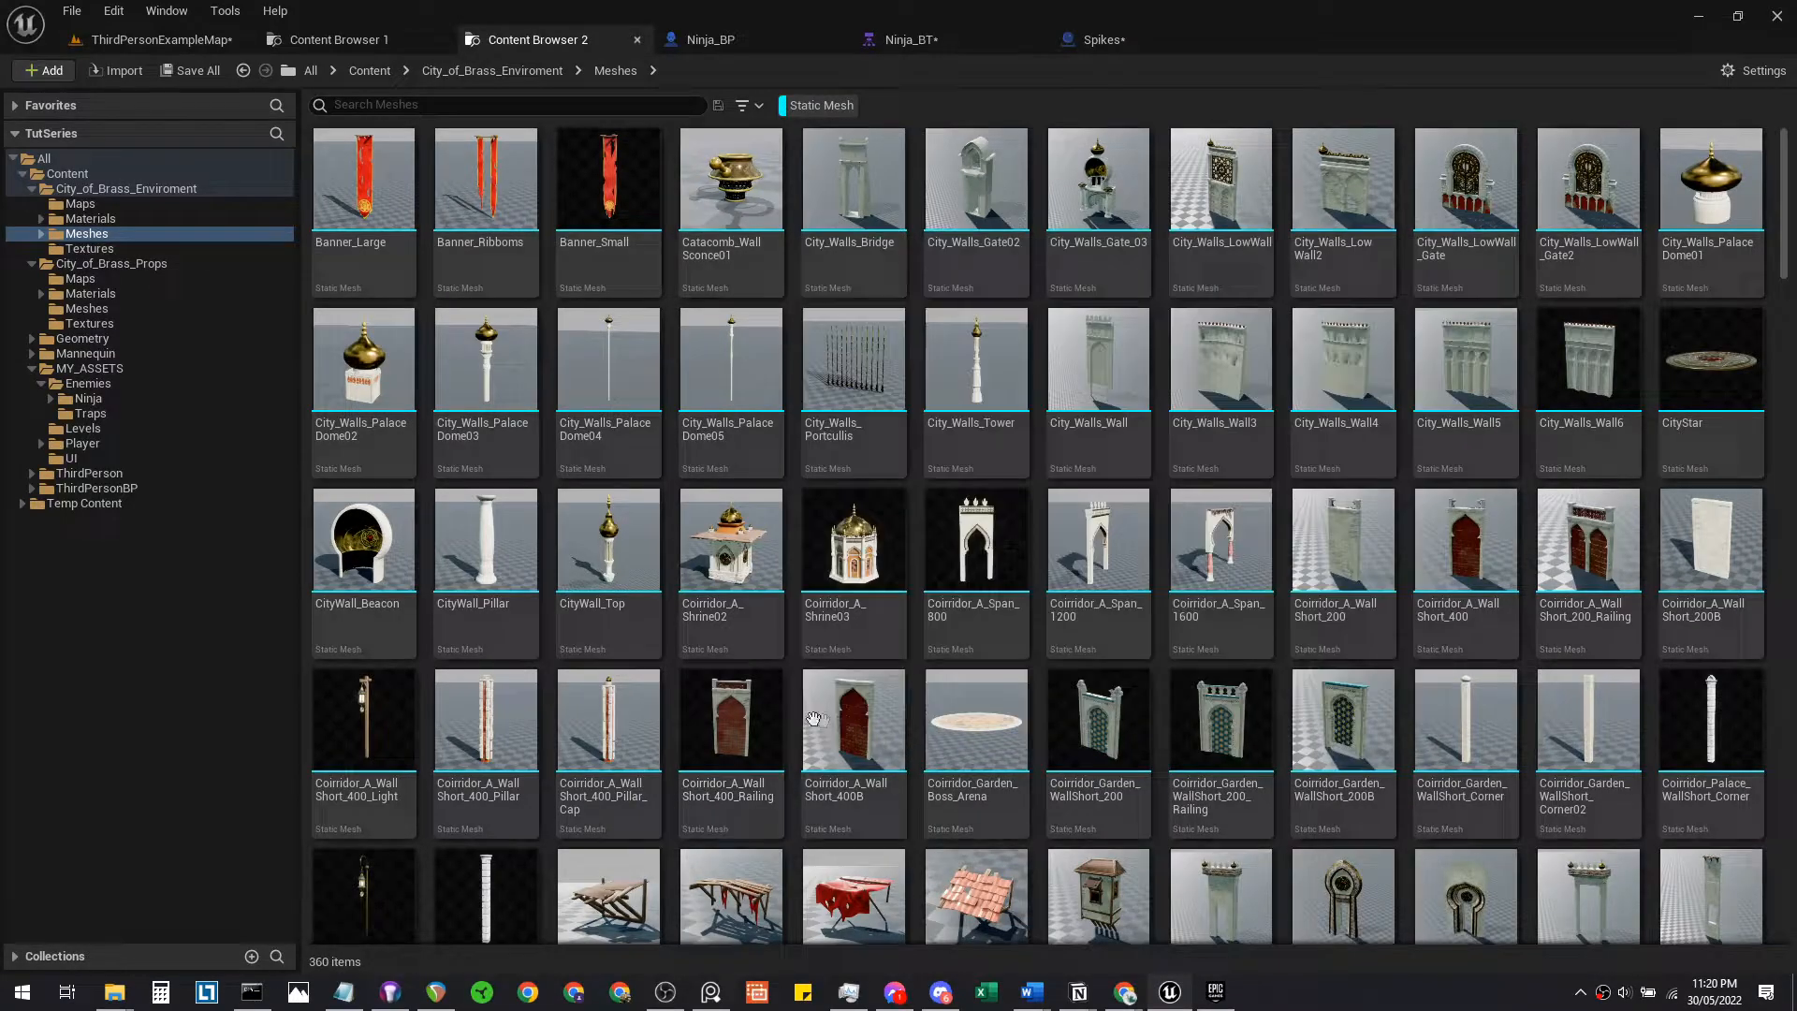
{"action": "scroll", "coordinate": [977, 802], "scroll_direction": "down", "scroll_amount": 5}
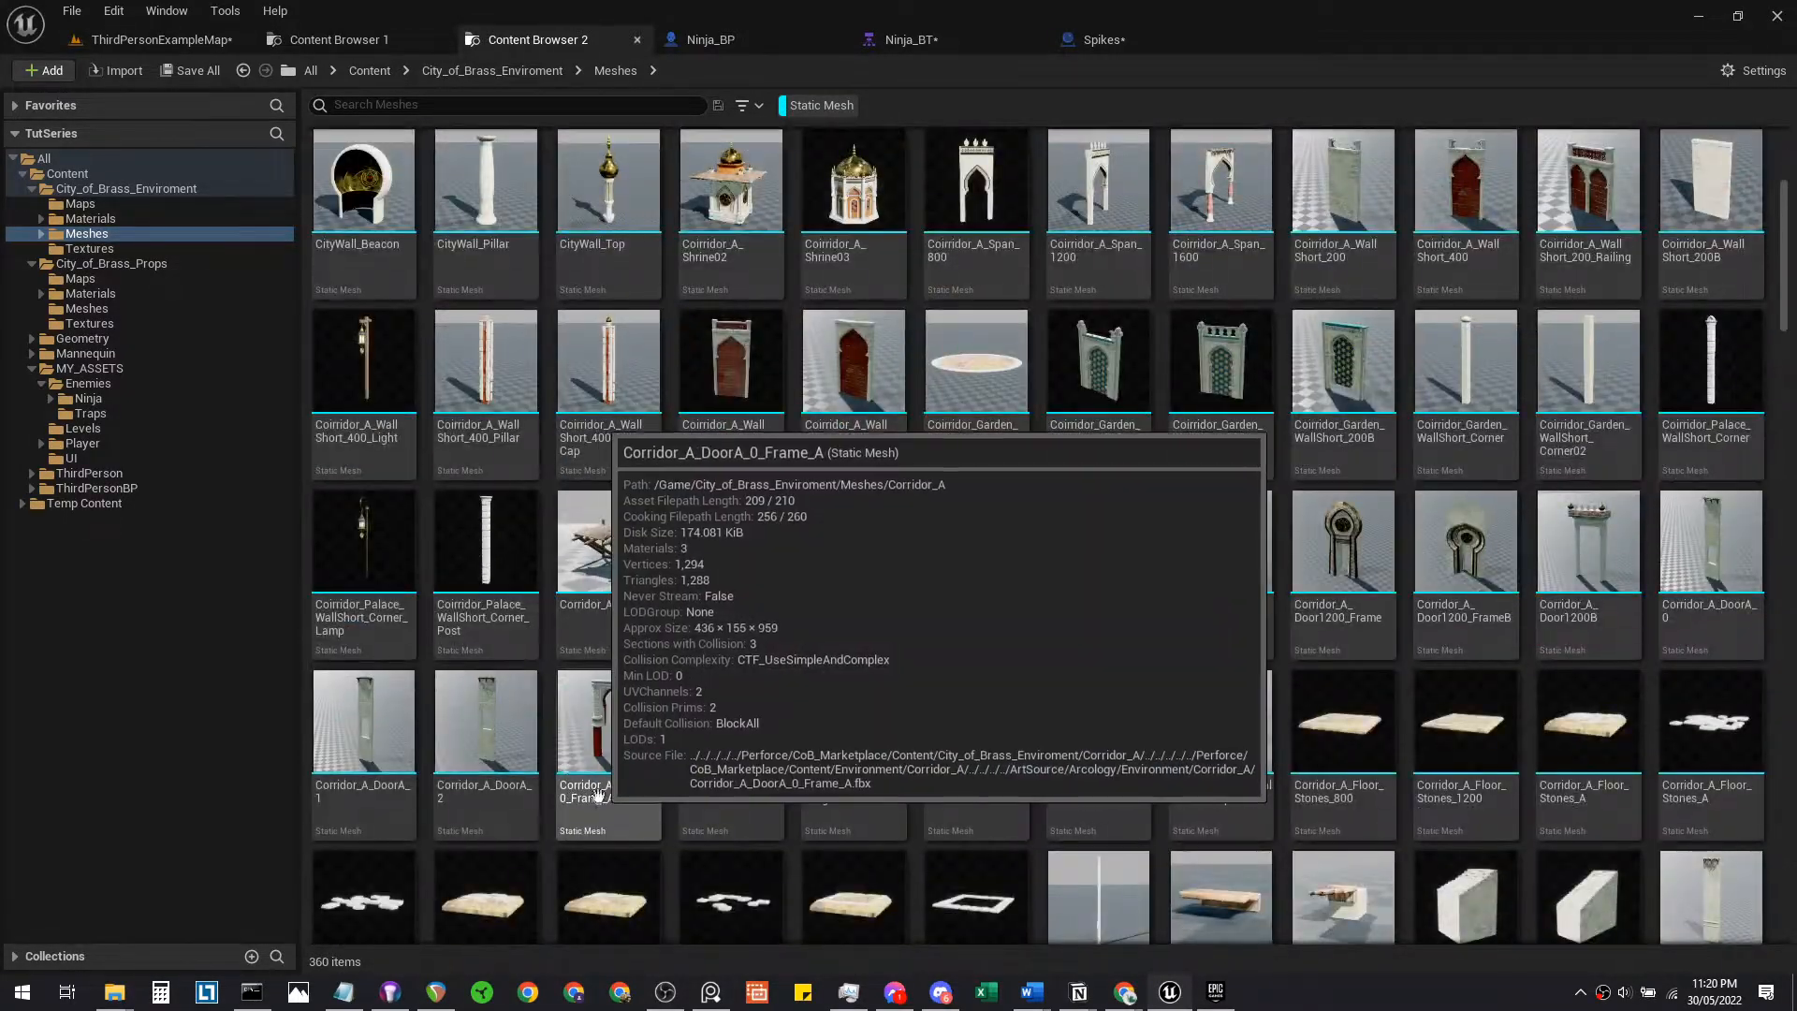
{"action": "scroll", "coordinate": [1178, 905], "scroll_direction": "down", "scroll_amount": 7}
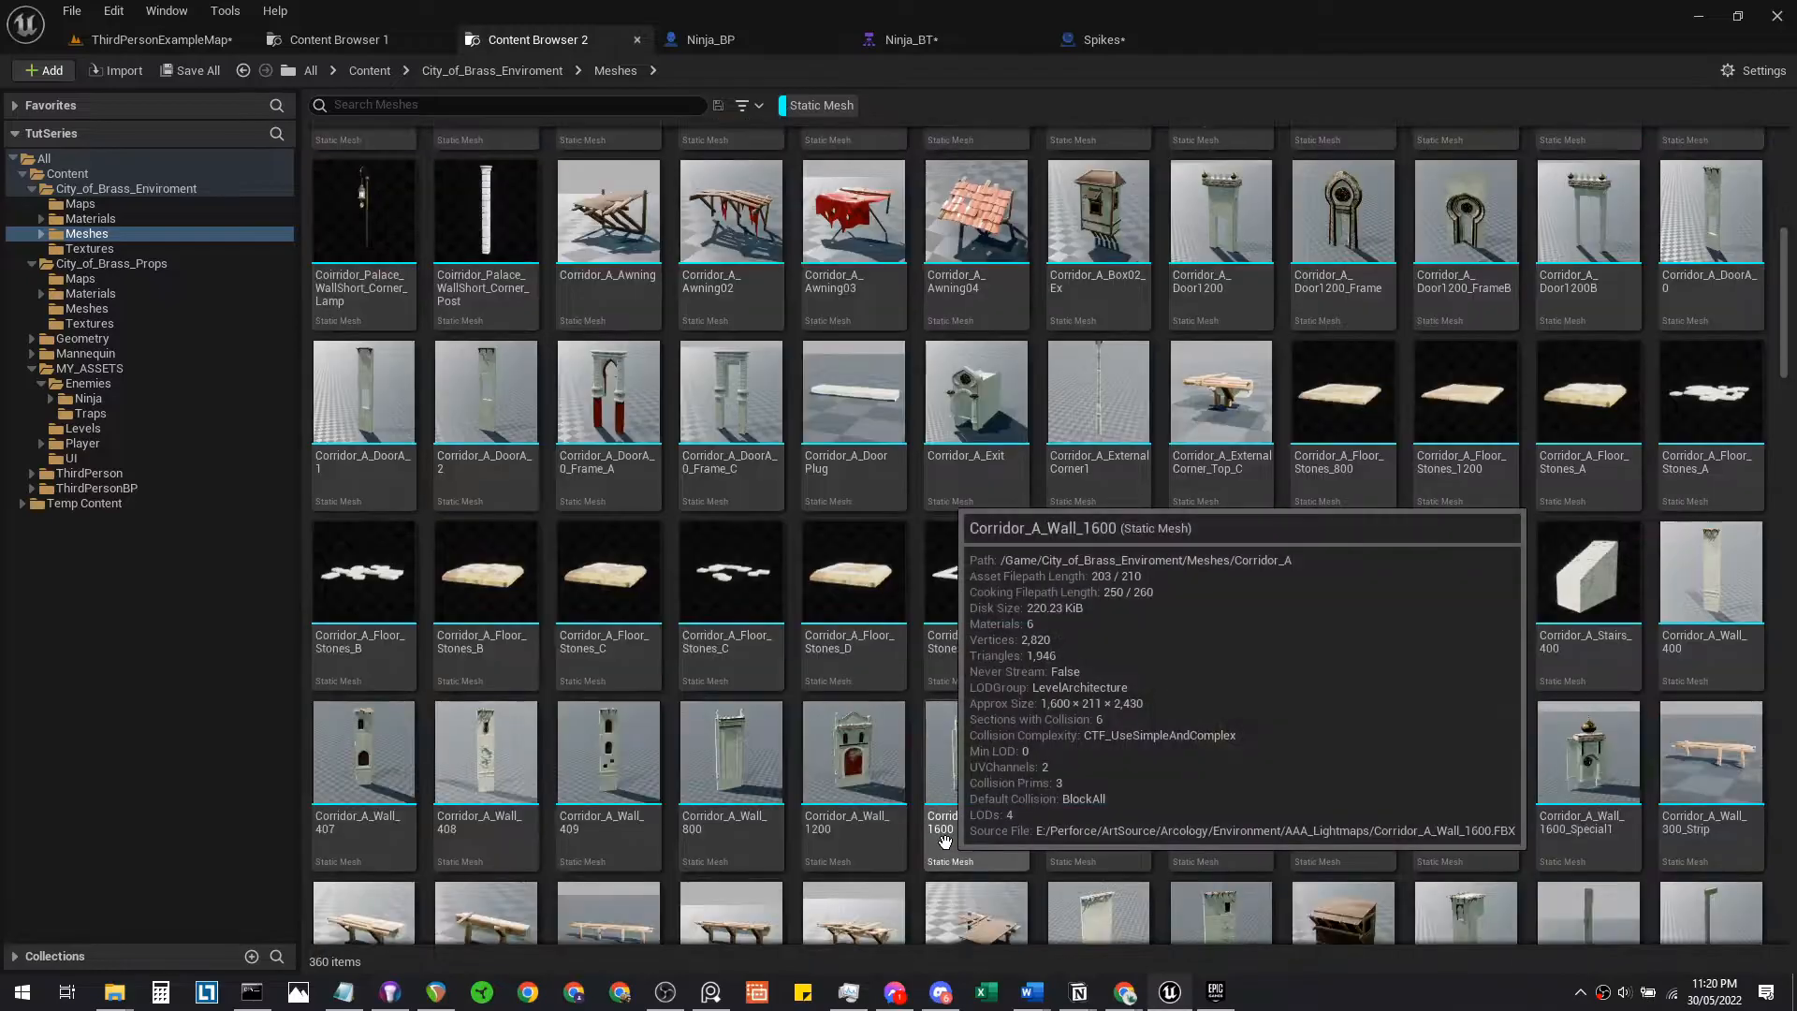
{"action": "scroll", "coordinate": [1068, 836], "scroll_direction": "down", "scroll_amount": 7}
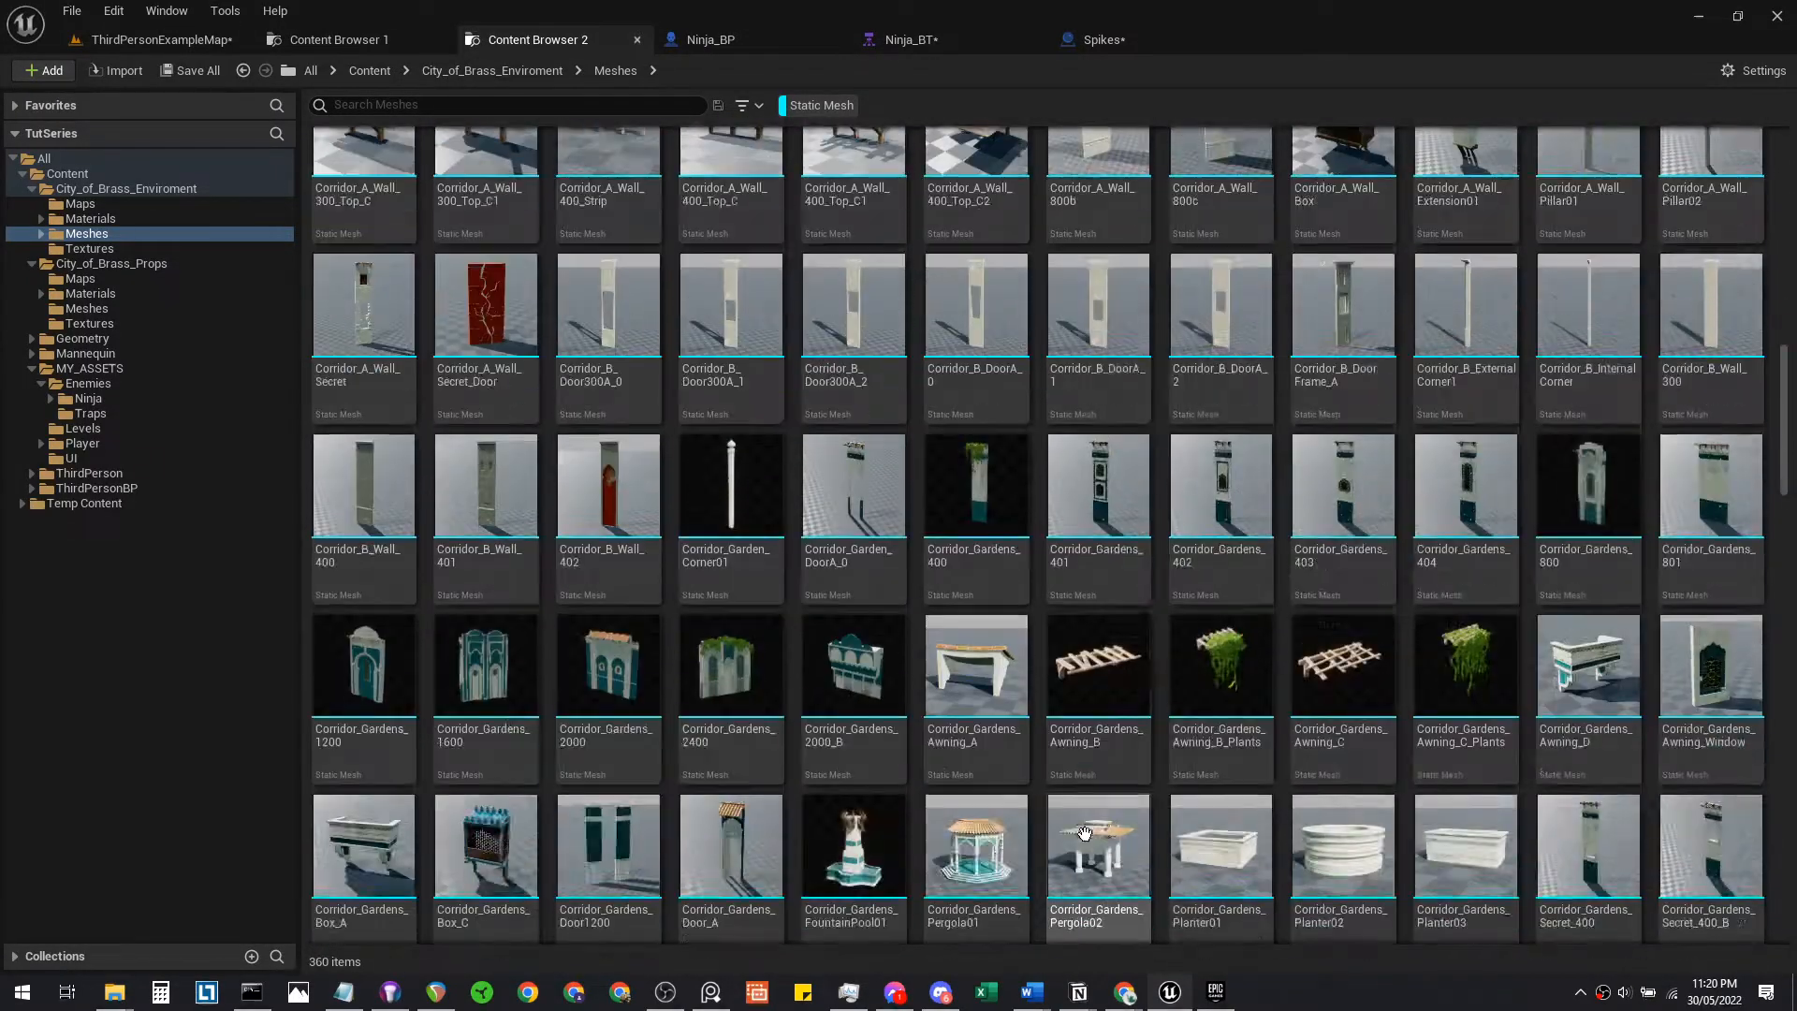
{"action": "scroll", "coordinate": [1211, 852], "scroll_direction": "down", "scroll_amount": 10}
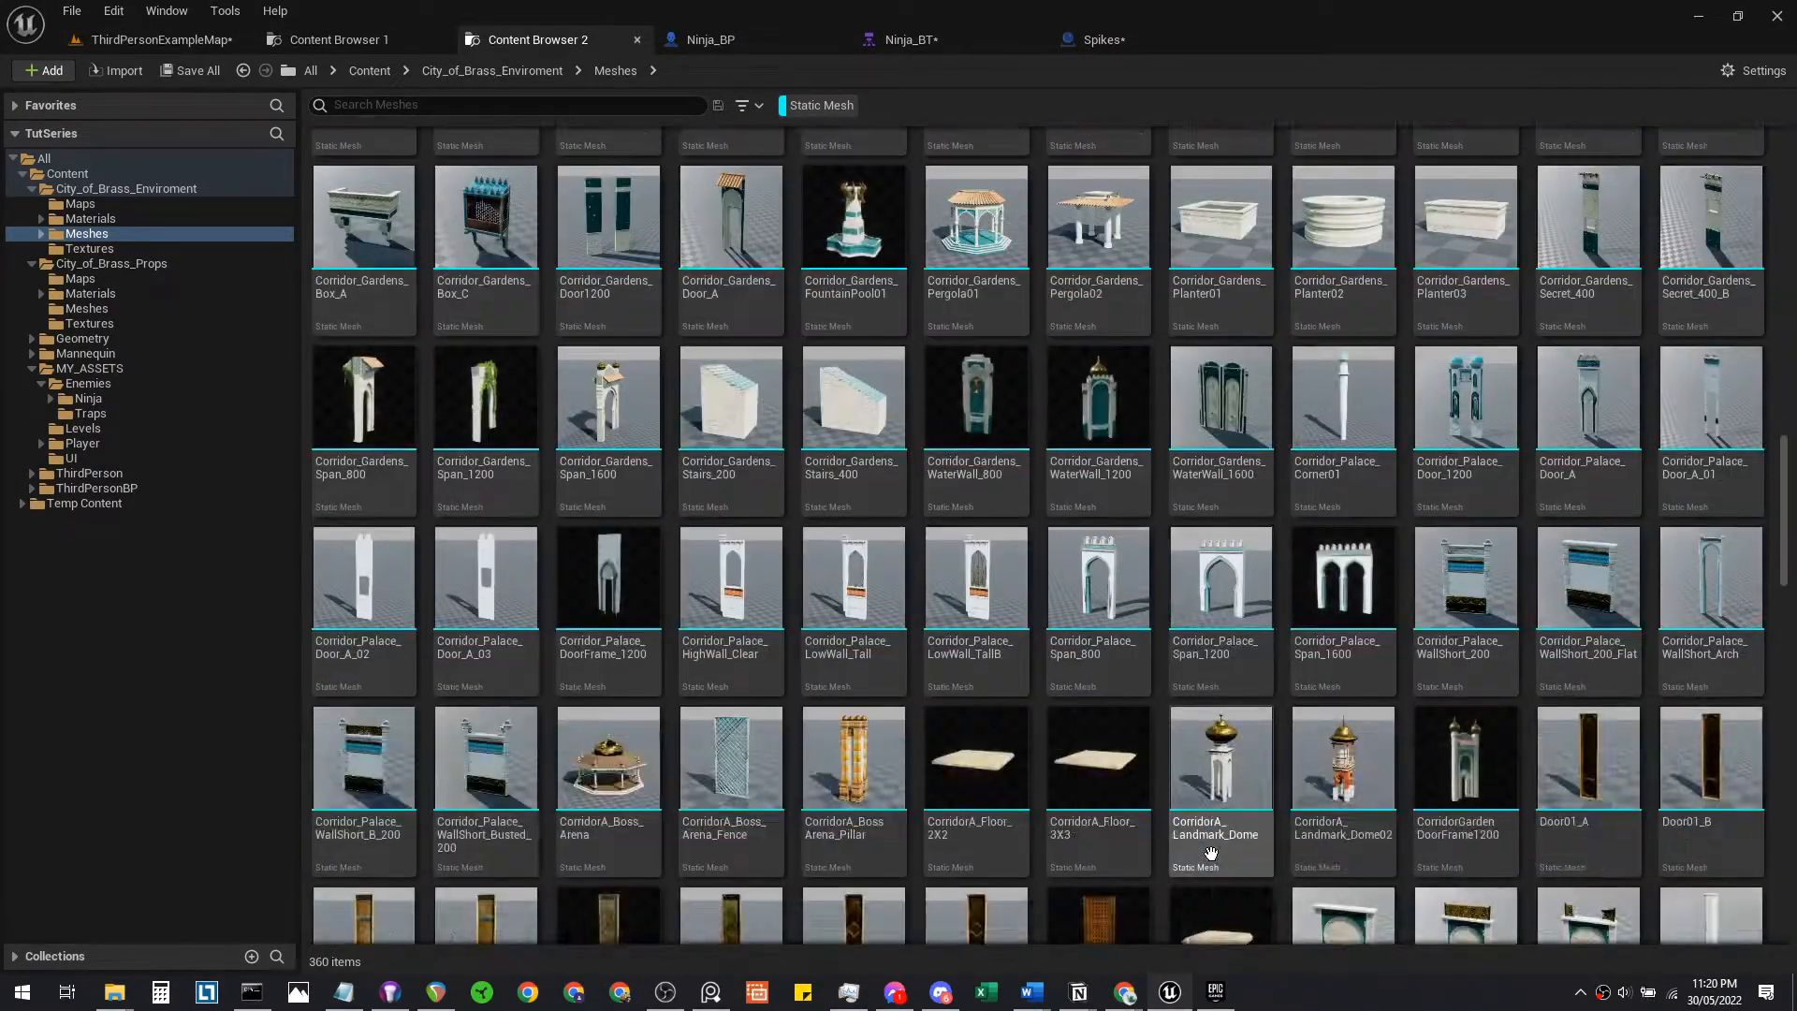
{"action": "scroll", "coordinate": [1210, 852], "scroll_direction": "down", "scroll_amount": 3}
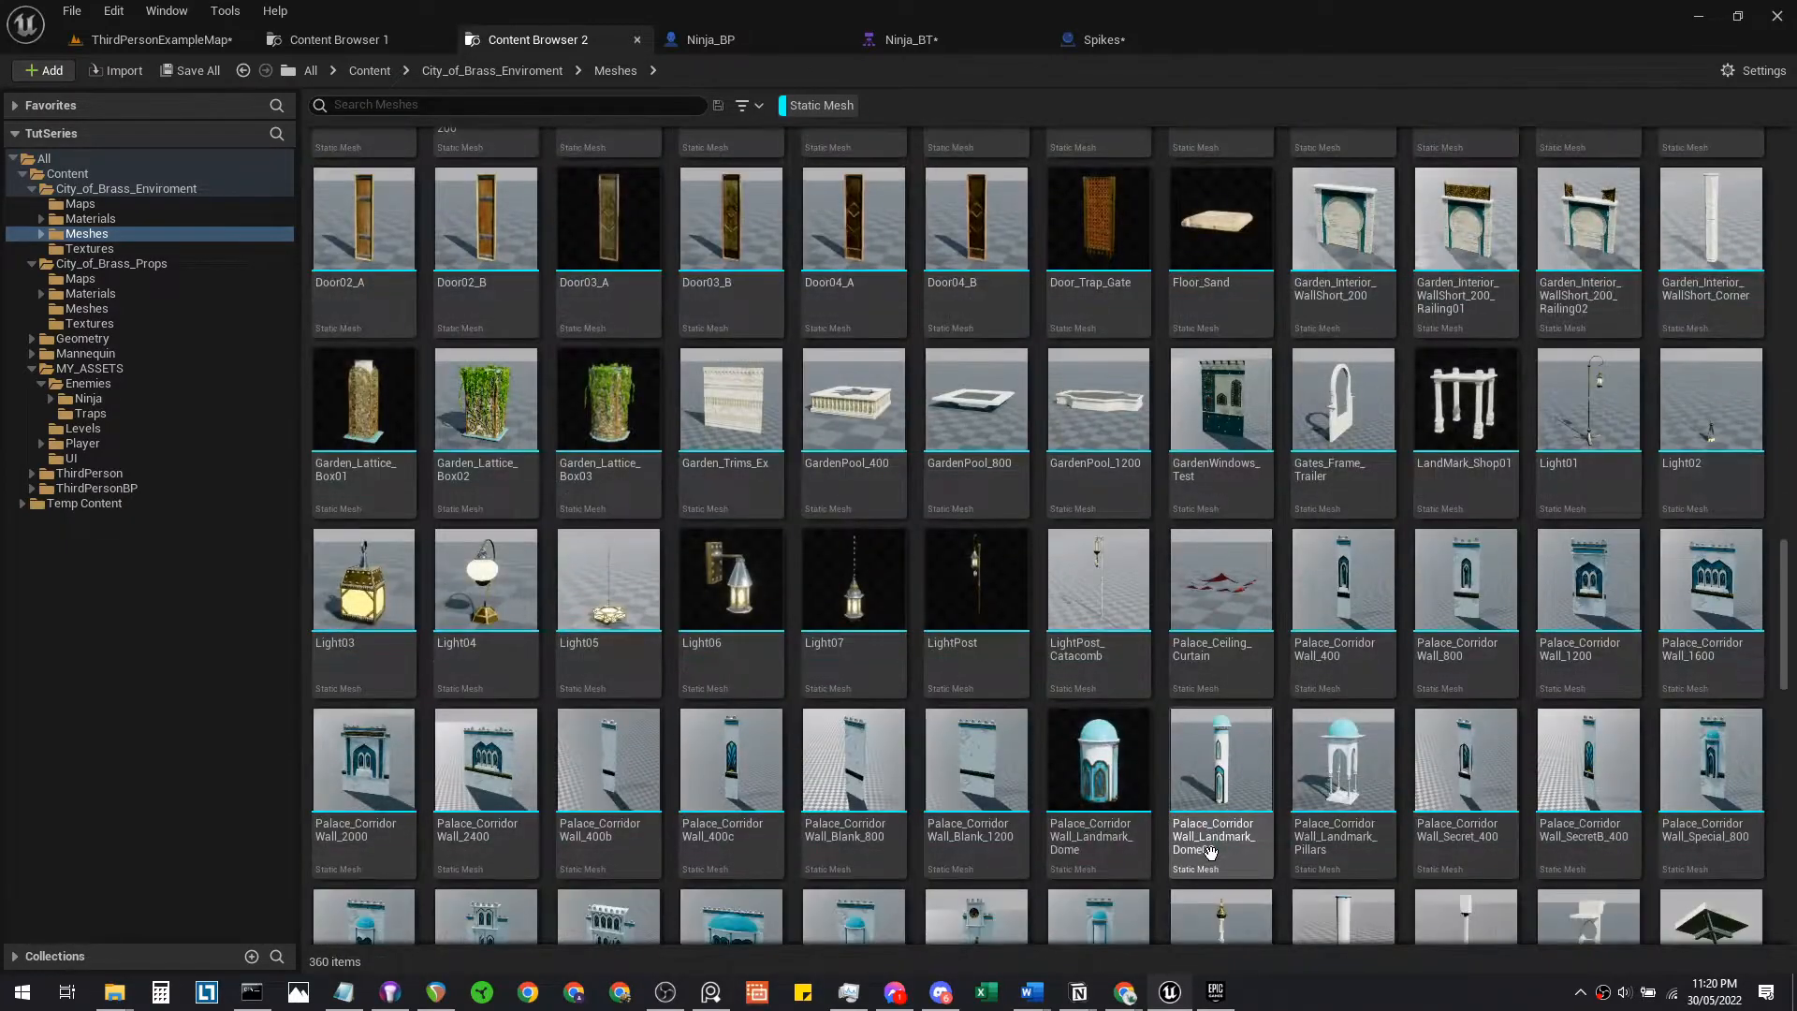
{"action": "scroll", "coordinate": [1210, 853], "scroll_direction": "down", "scroll_amount": 6}
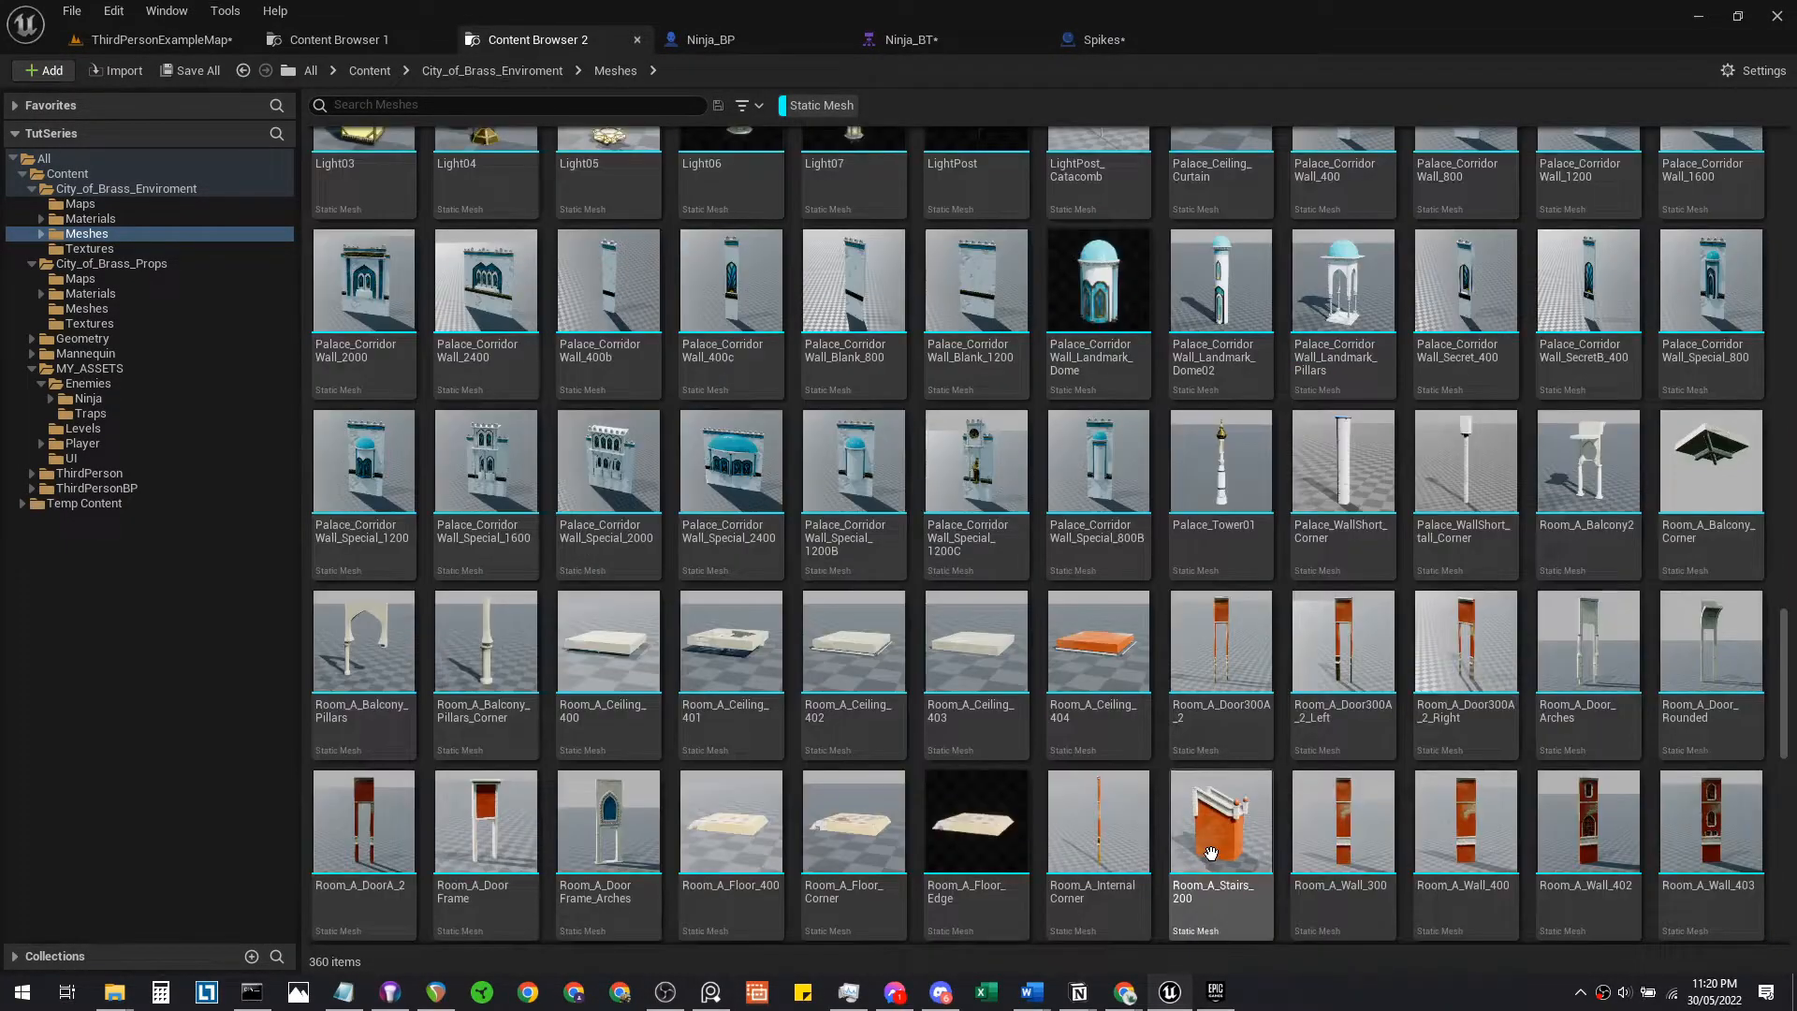
{"action": "scroll", "coordinate": [1211, 853], "scroll_direction": "down", "scroll_amount": 12}
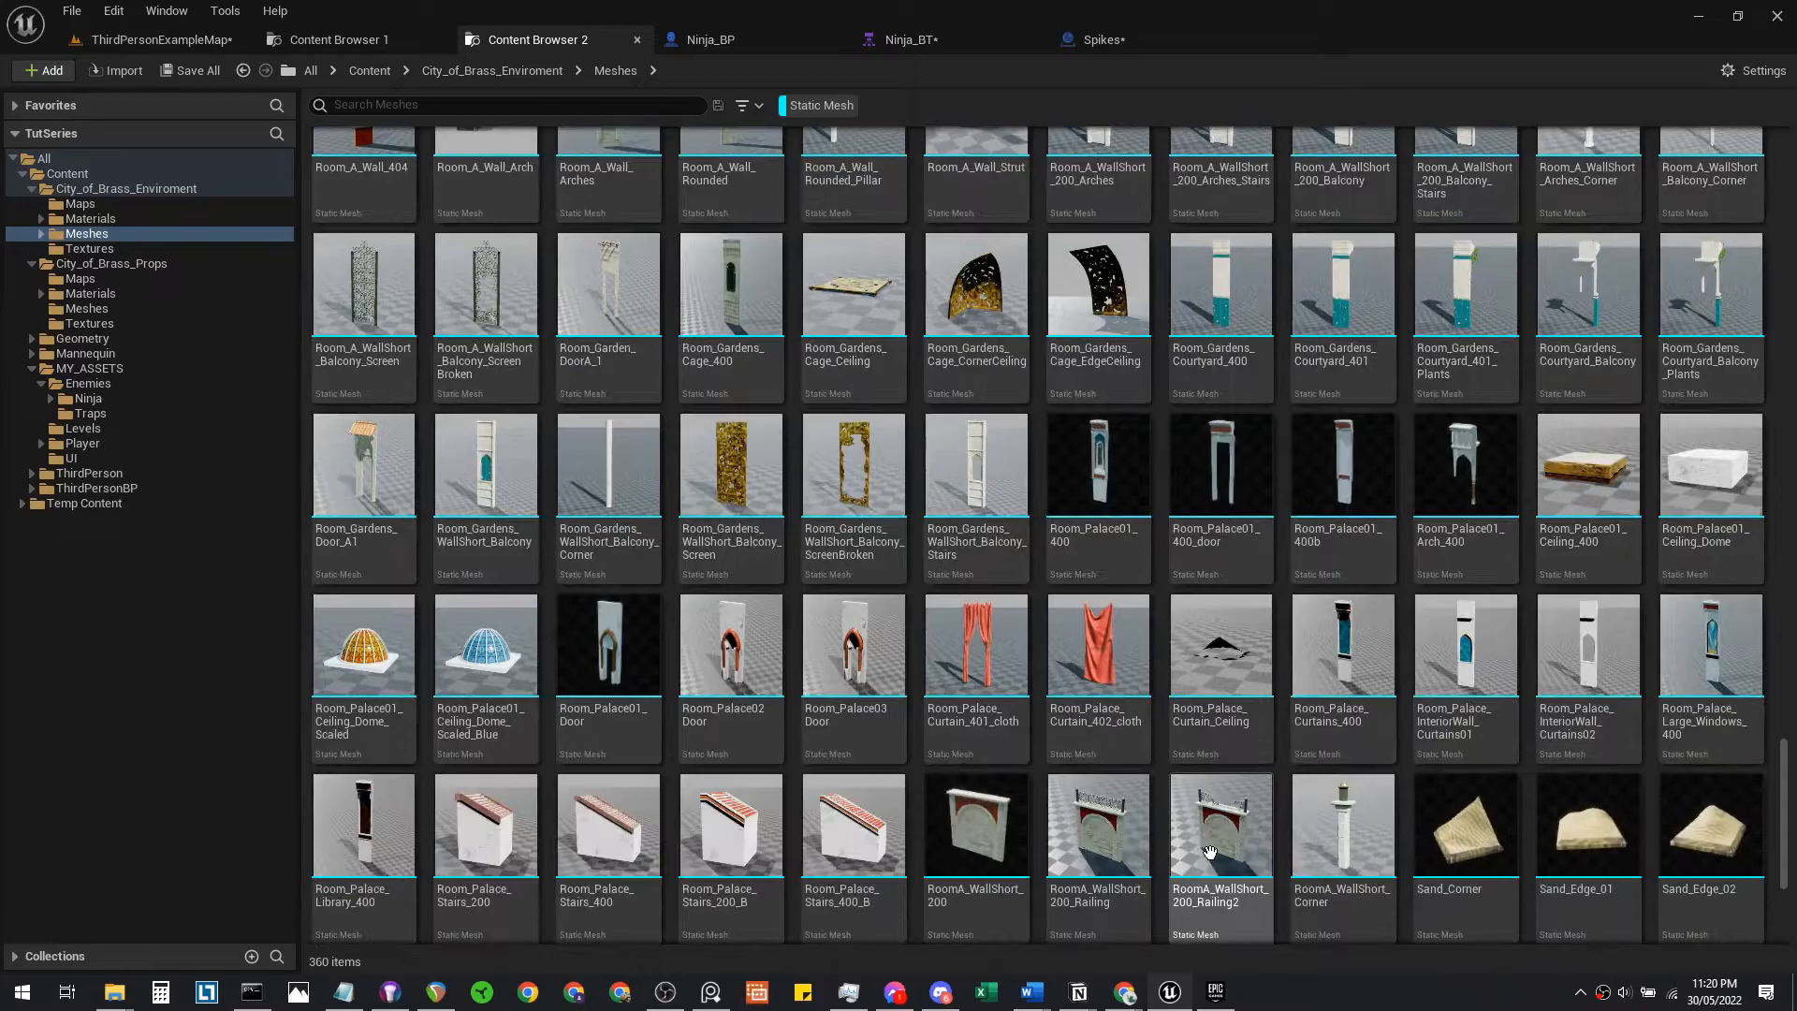
{"action": "scroll", "coordinate": [1211, 853], "scroll_direction": "down", "scroll_amount": 7}
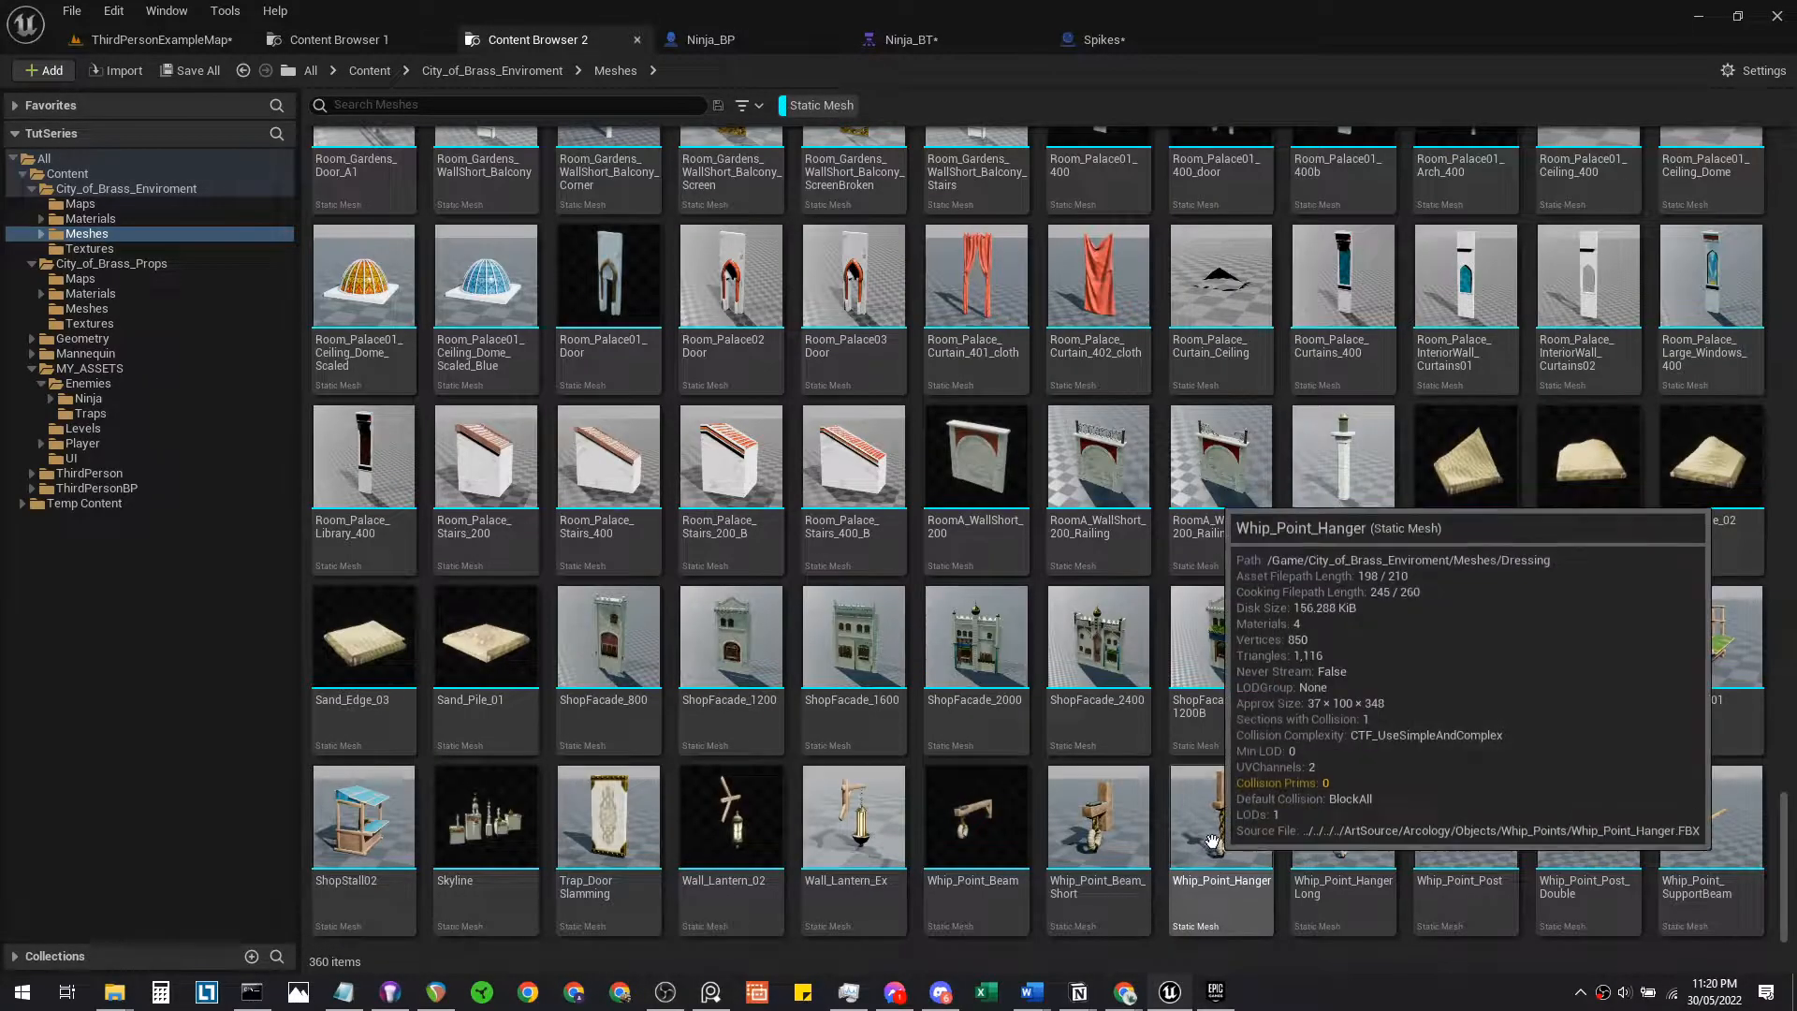
{"action": "scroll", "coordinate": [1249, 829], "scroll_direction": "up", "scroll_amount": 3}
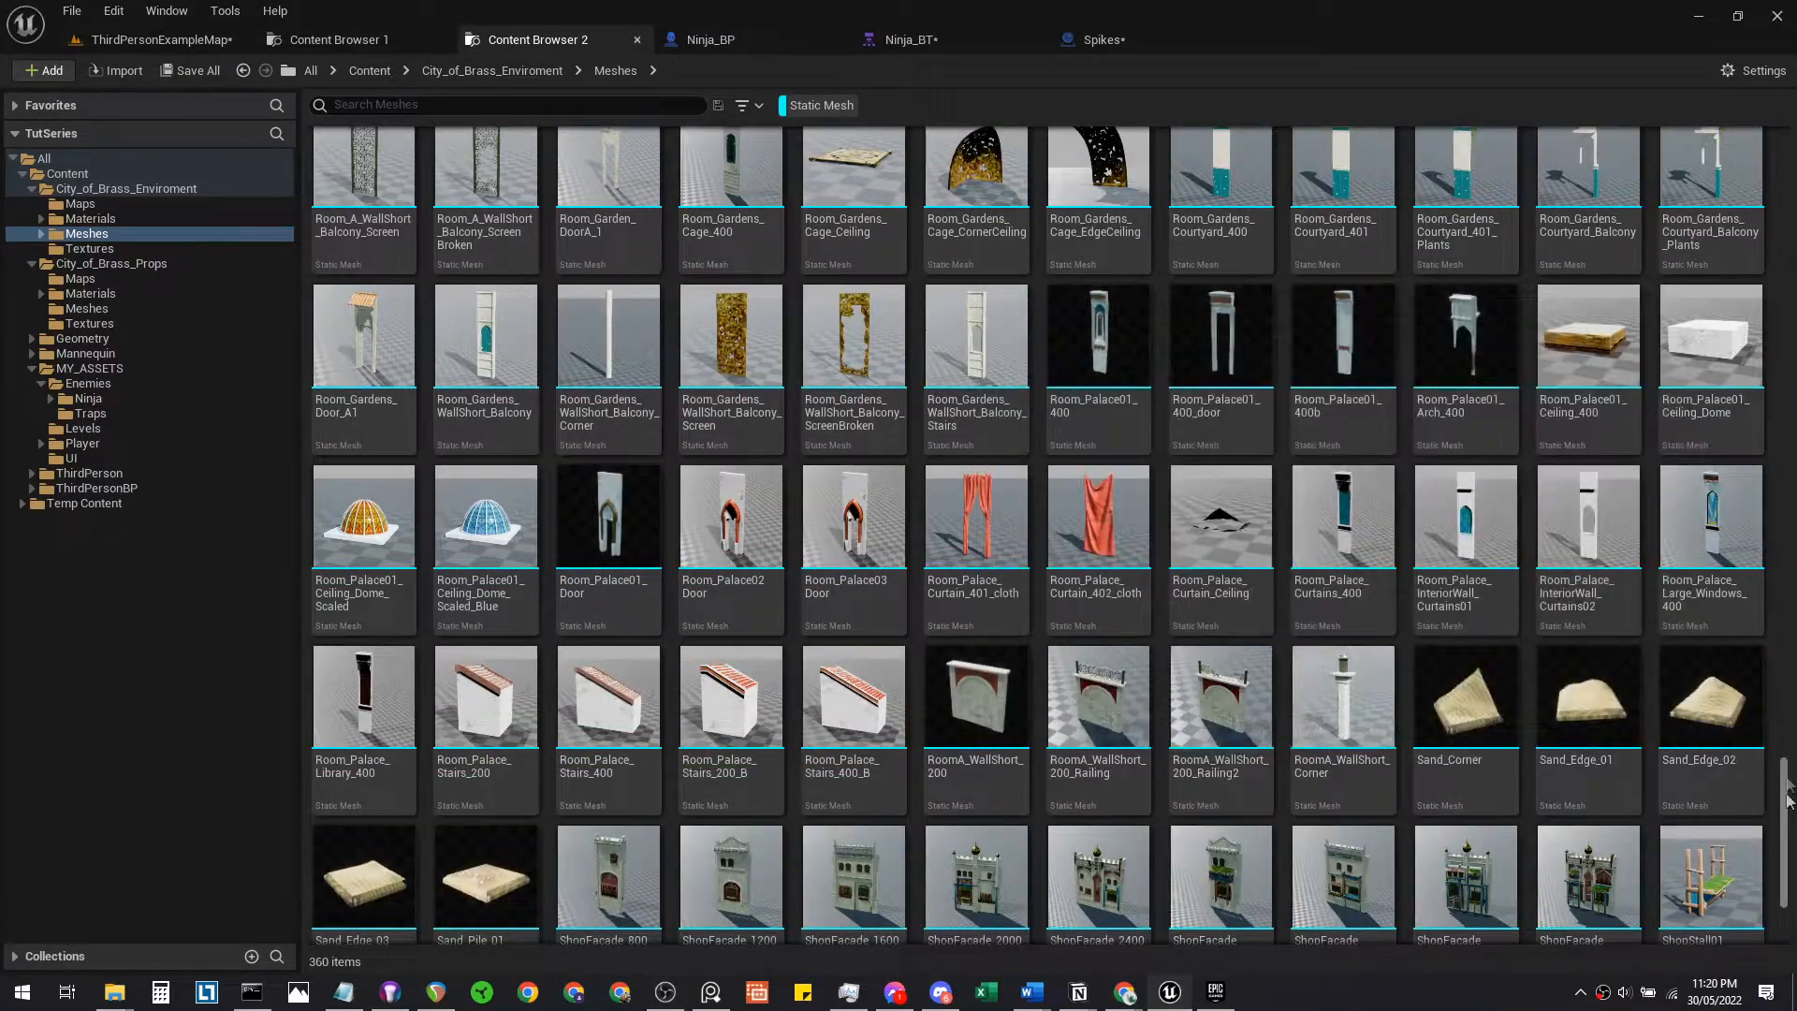
{"action": "scroll", "coordinate": [1729, 481], "scroll_direction": "up", "scroll_amount": 20}
{"action": "scroll", "coordinate": [735, 187], "scroll_direction": "up", "scroll_amount": 15}
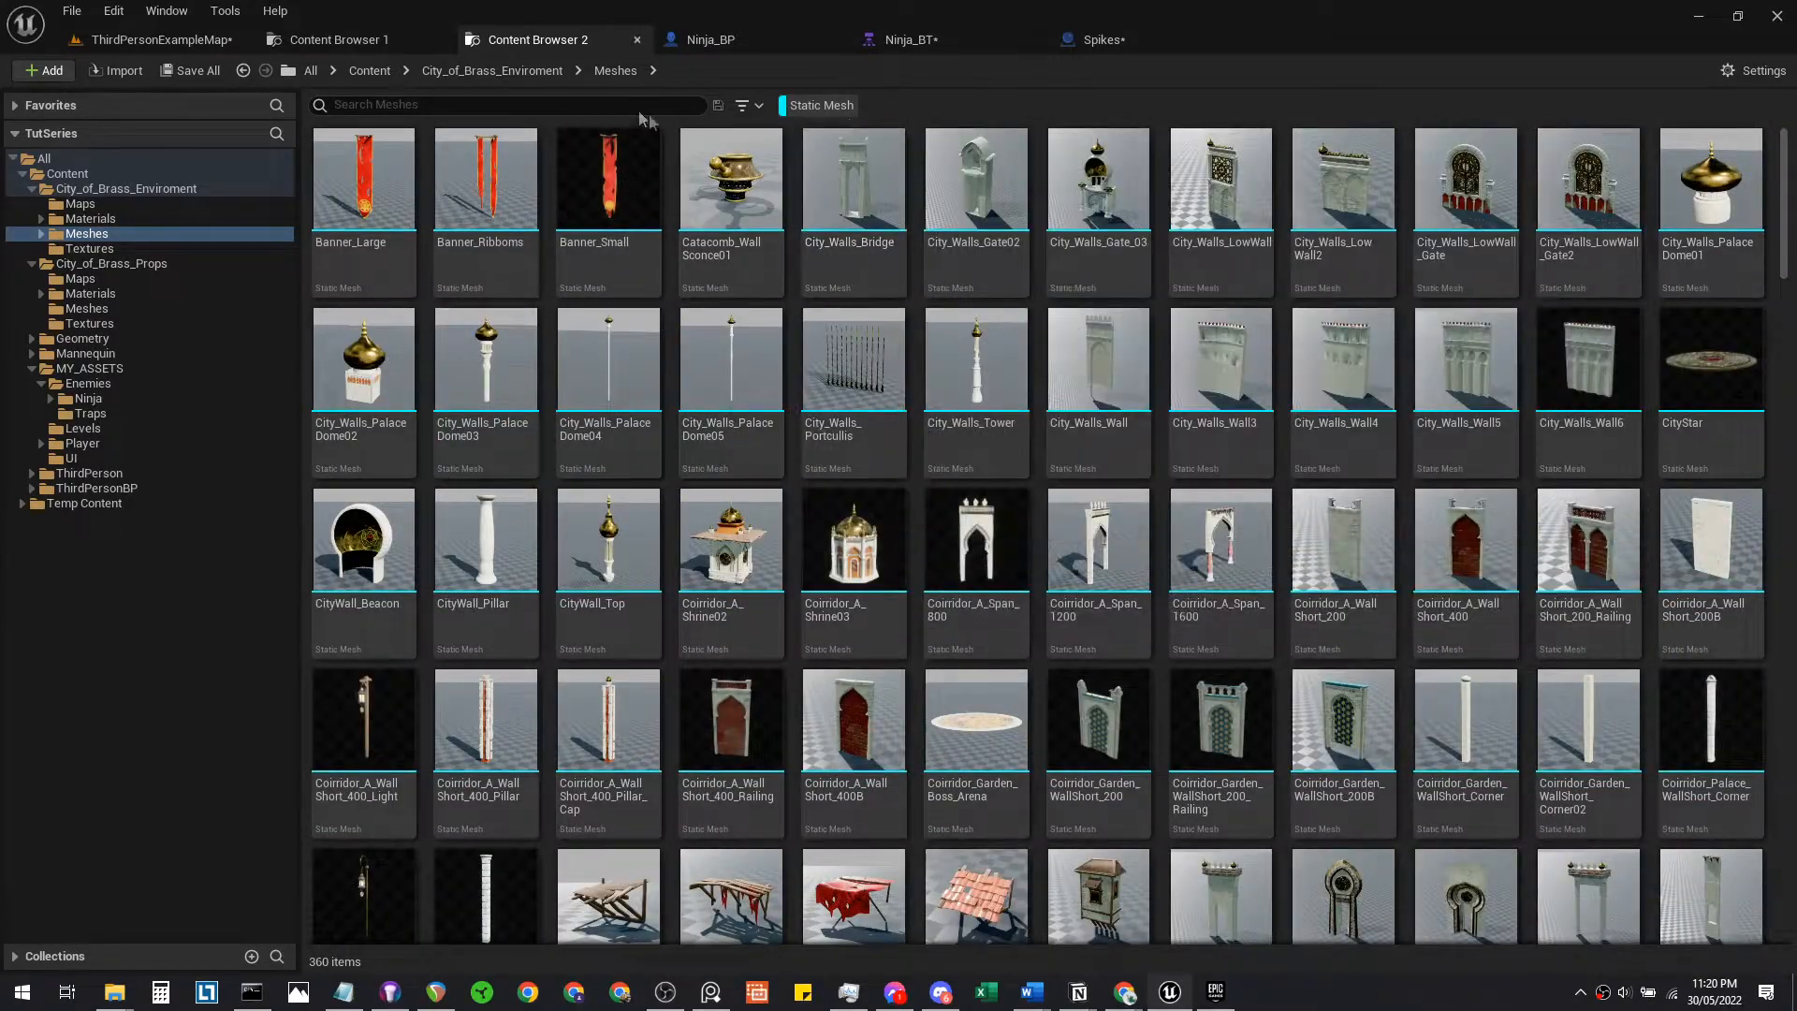
Turn off the Static Mesh filter and return to the City_of_Brass_Props folder
{"action": "left_click", "coordinate": [811, 106]}
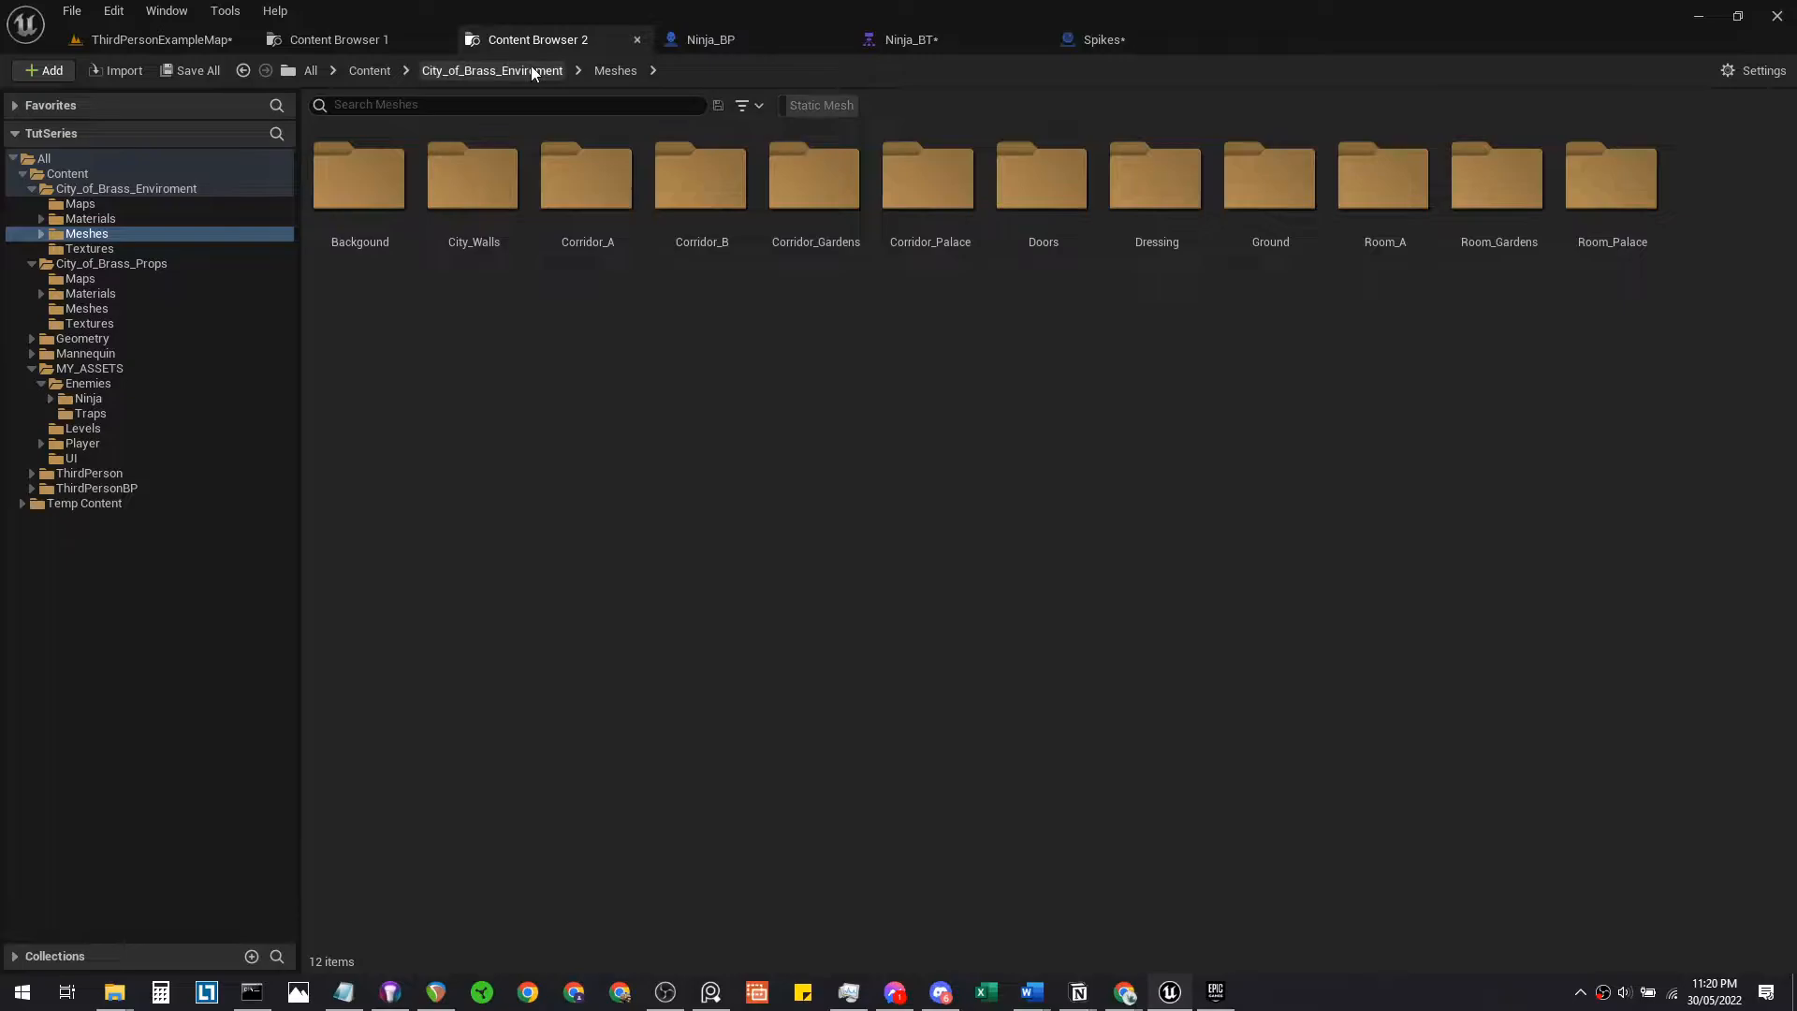
{"action": "left_click", "coordinate": [530, 71]}
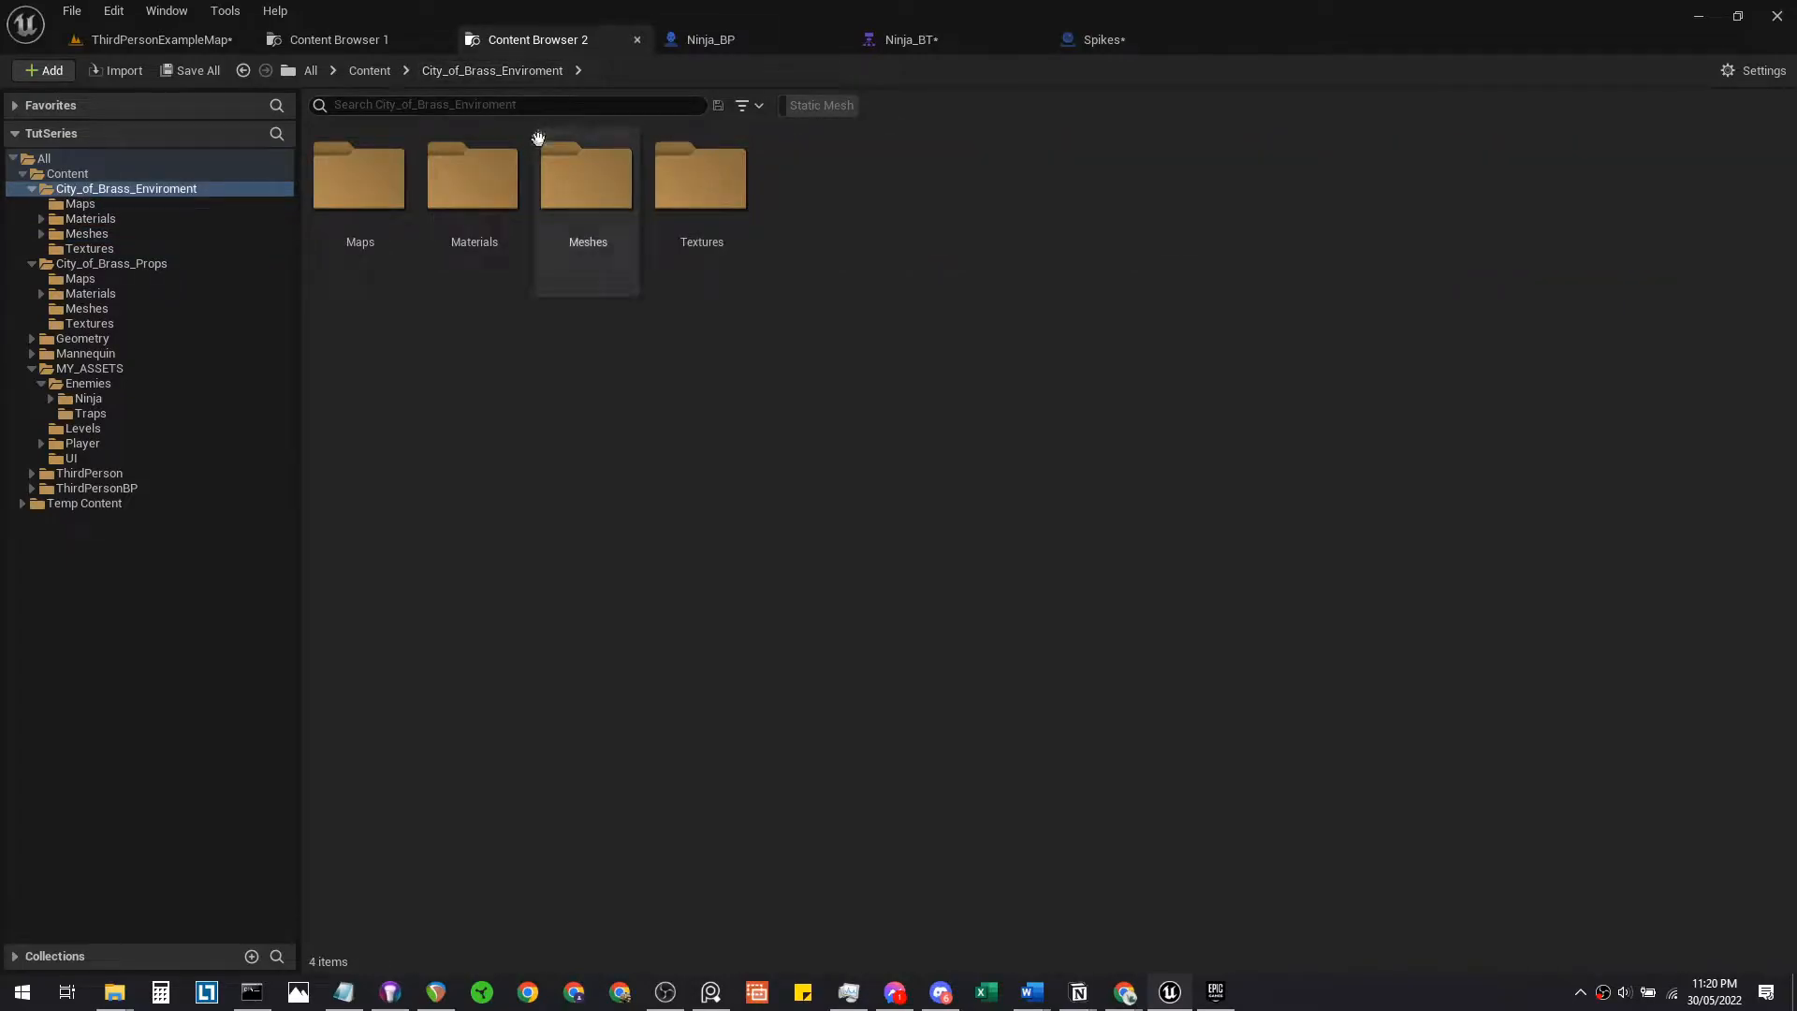
{"action": "left_click", "coordinate": [390, 73]}
{"action": "double_click", "coordinate": [455, 181]}
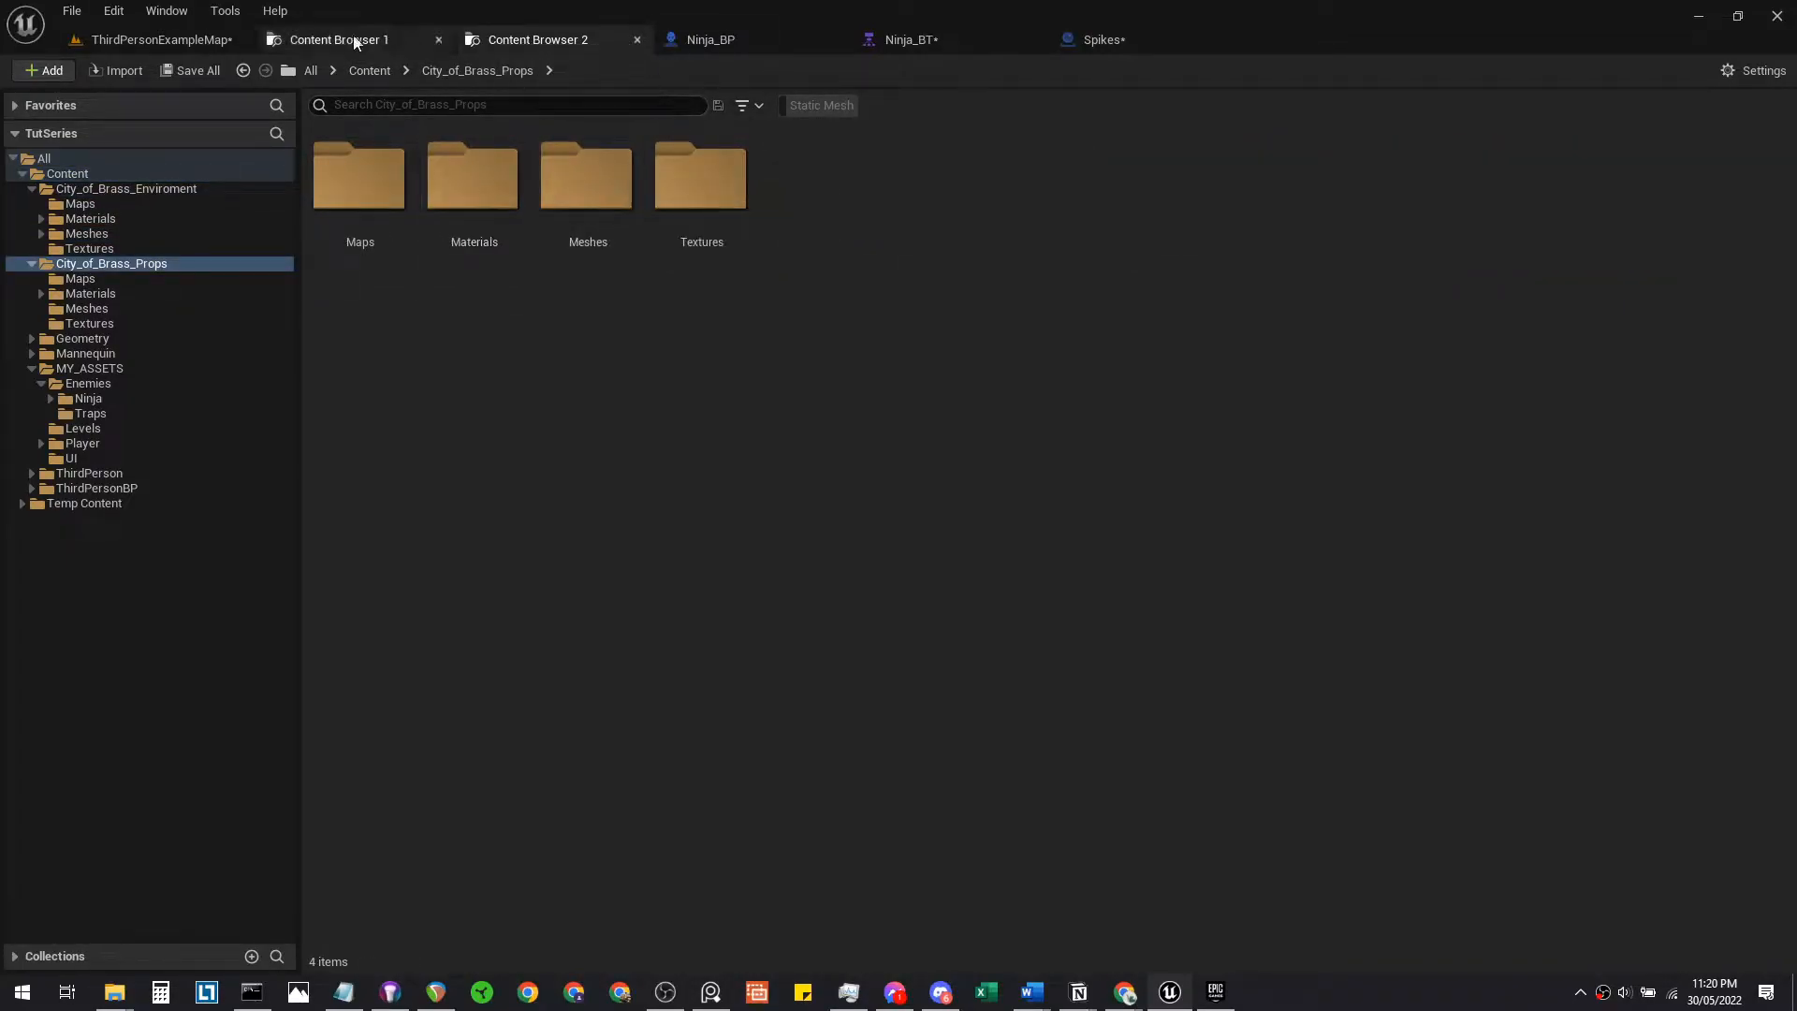
Assign the Candles01 mesh to the StaticMesh component of the Spikes blueprint and inspect it up close
{"action": "left_click", "coordinate": [1120, 45]}
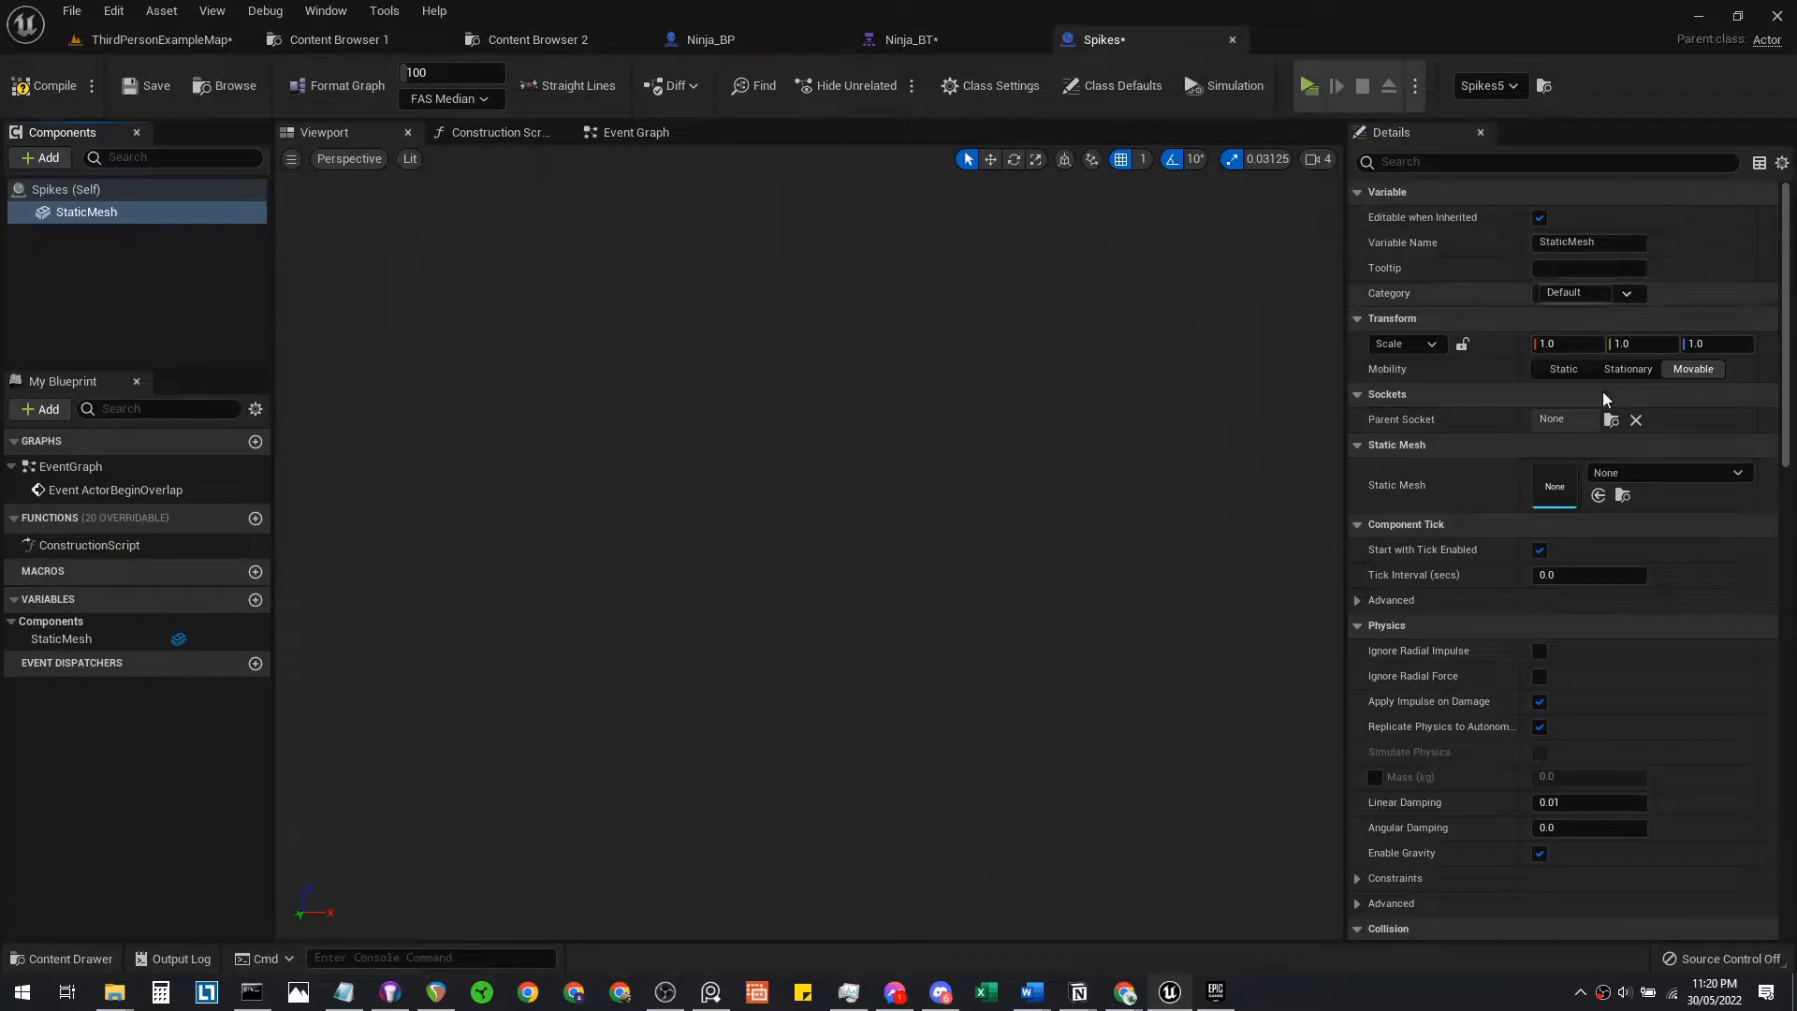
{"action": "left_click", "coordinate": [1644, 474]}
{"action": "type", "text": "candle"}
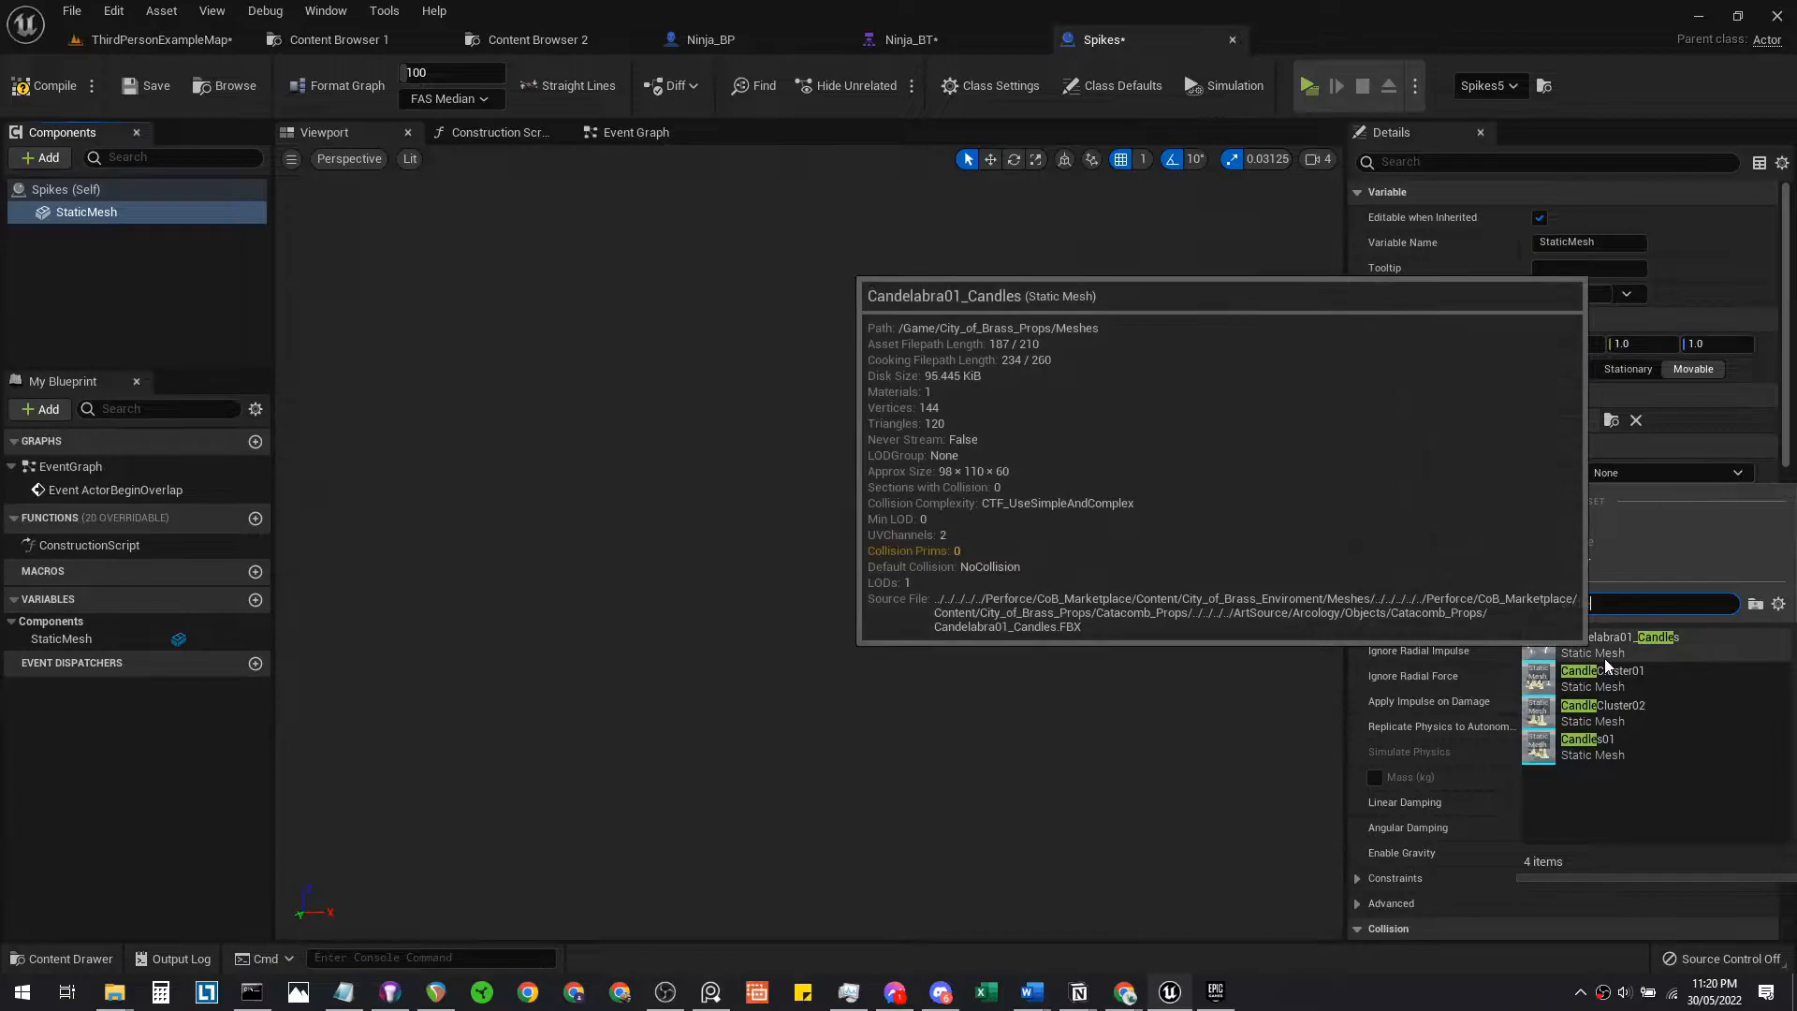
{"action": "left_click", "coordinate": [1615, 749]}
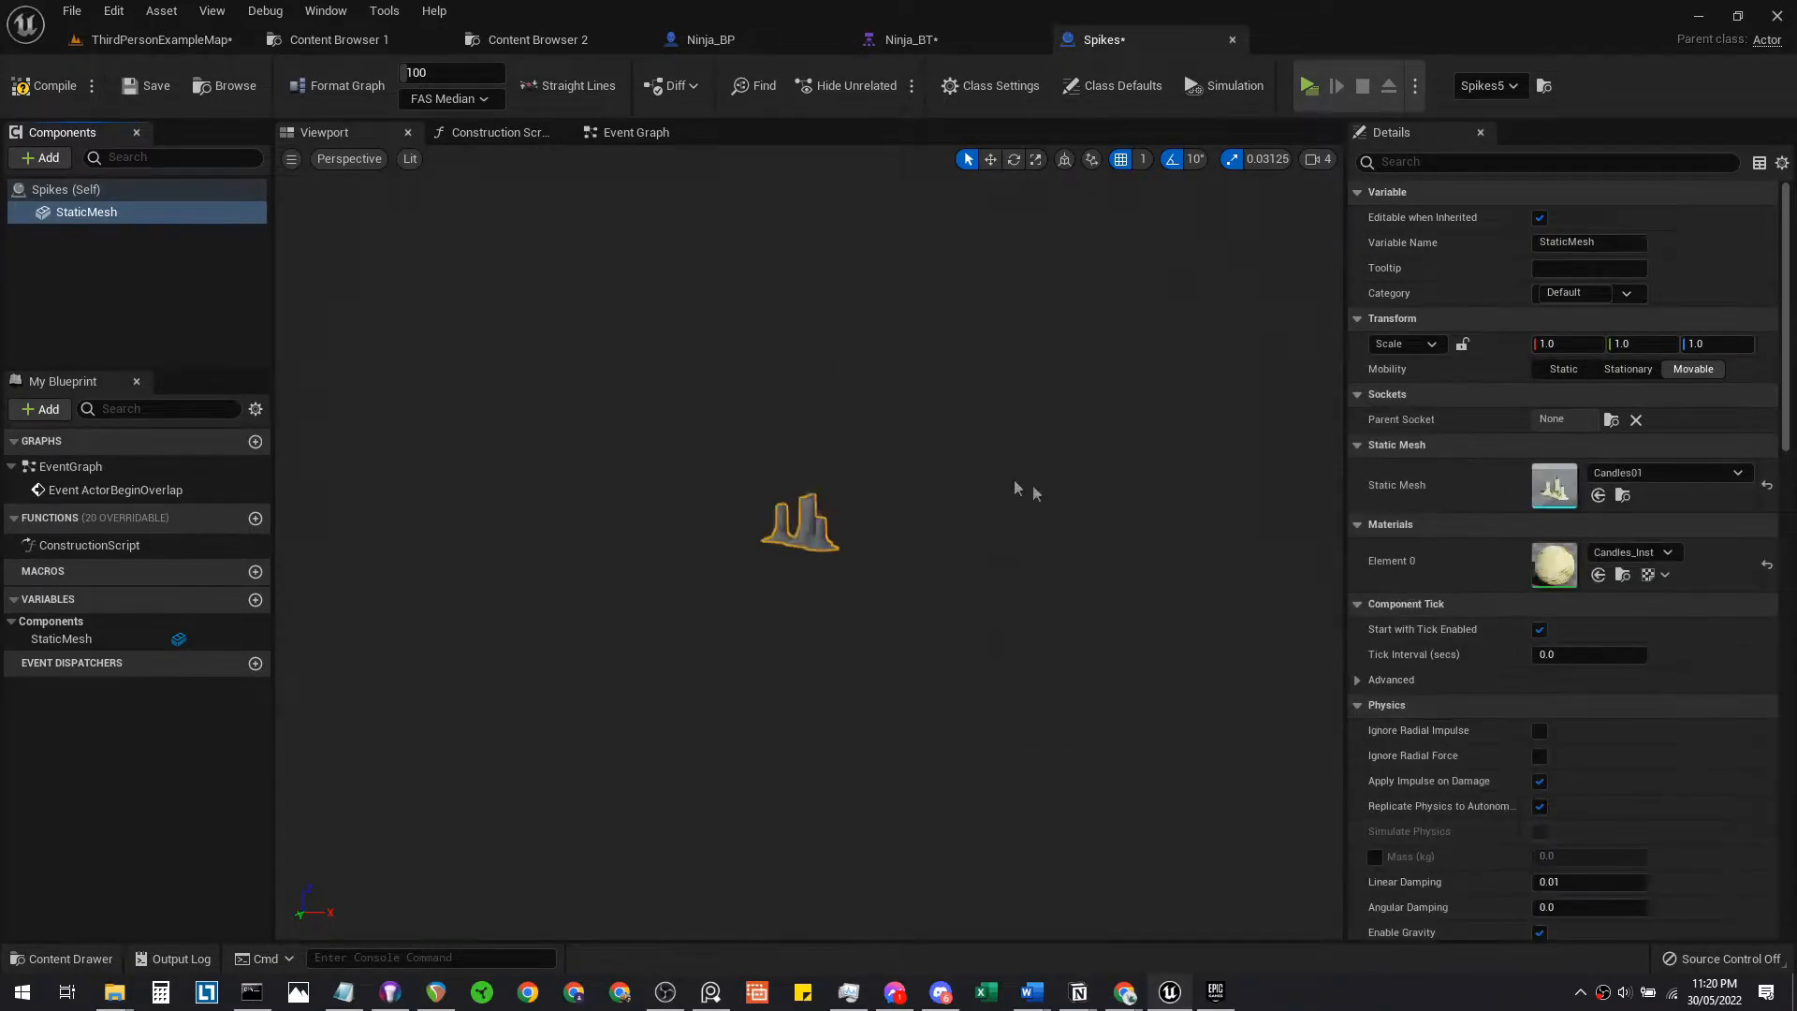
{"action": "right_click_drag", "start_coordinate": [770, 559], "coordinate": [1053, 367]}
{"action": "right_click_drag", "start_coordinate": [1153, 564], "coordinate": [1255, 547]}
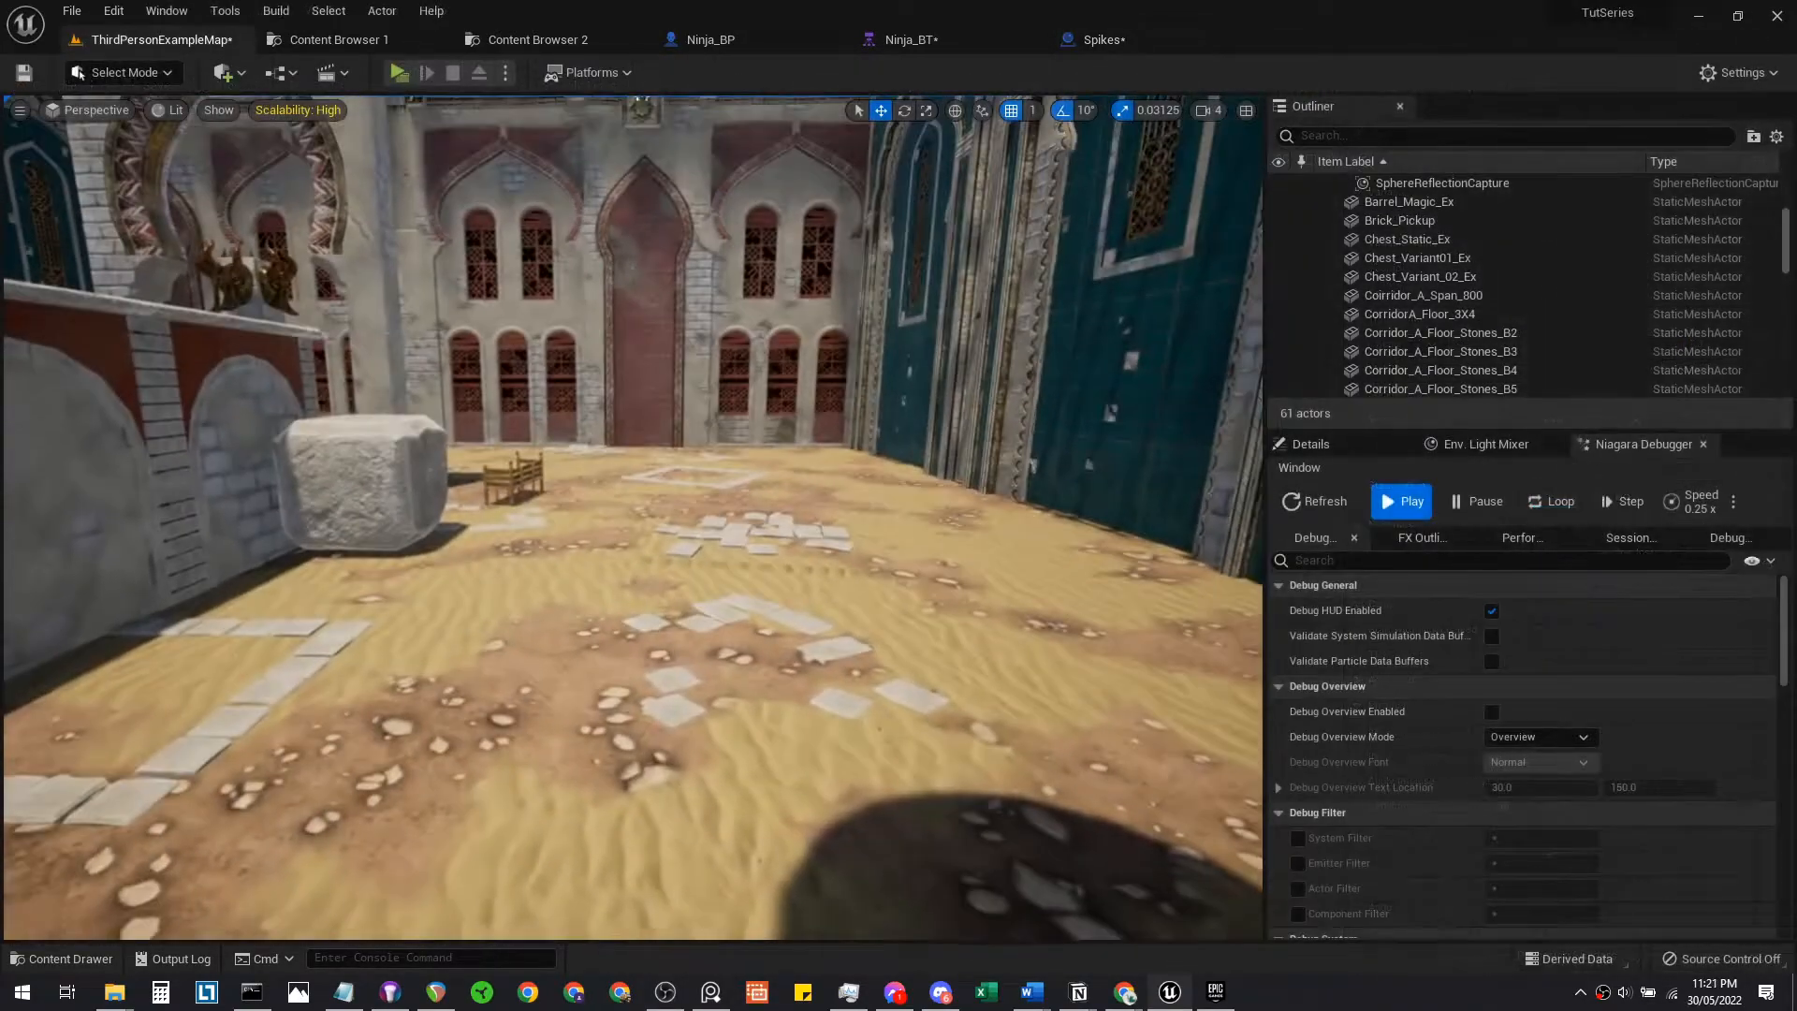
Examine the candle traps placed in ThirdPersonExampleMap and compare them with the mesh in the Spikes blueprint
{"action": "mouse_move", "coordinate": [632, 515]}
{"action": "right_mouse_down"}
{"action": "mouse_move", "coordinate": [655, 506]}
{"action": "mouse_move", "coordinate": [562, 506]}
{"action": "mouse_move", "coordinate": [656, 505]}
{"action": "right_mouse_up"}
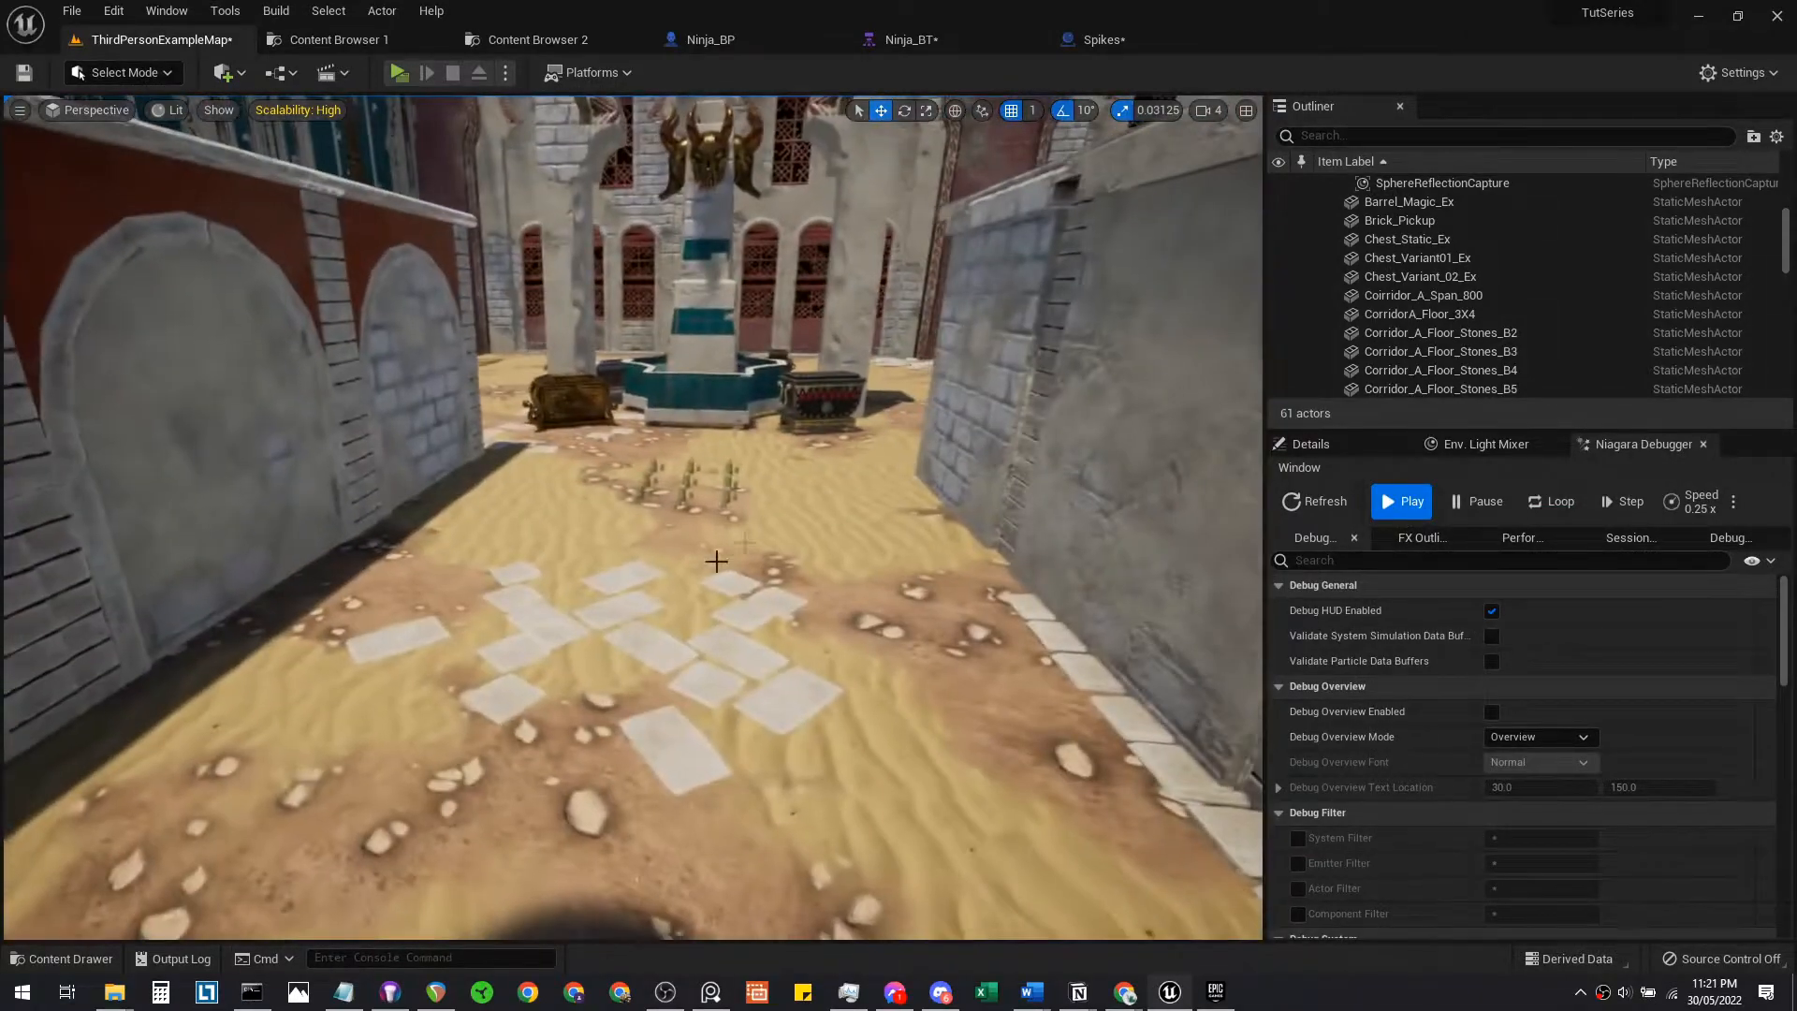
{"action": "left_click", "coordinate": [1105, 39]}
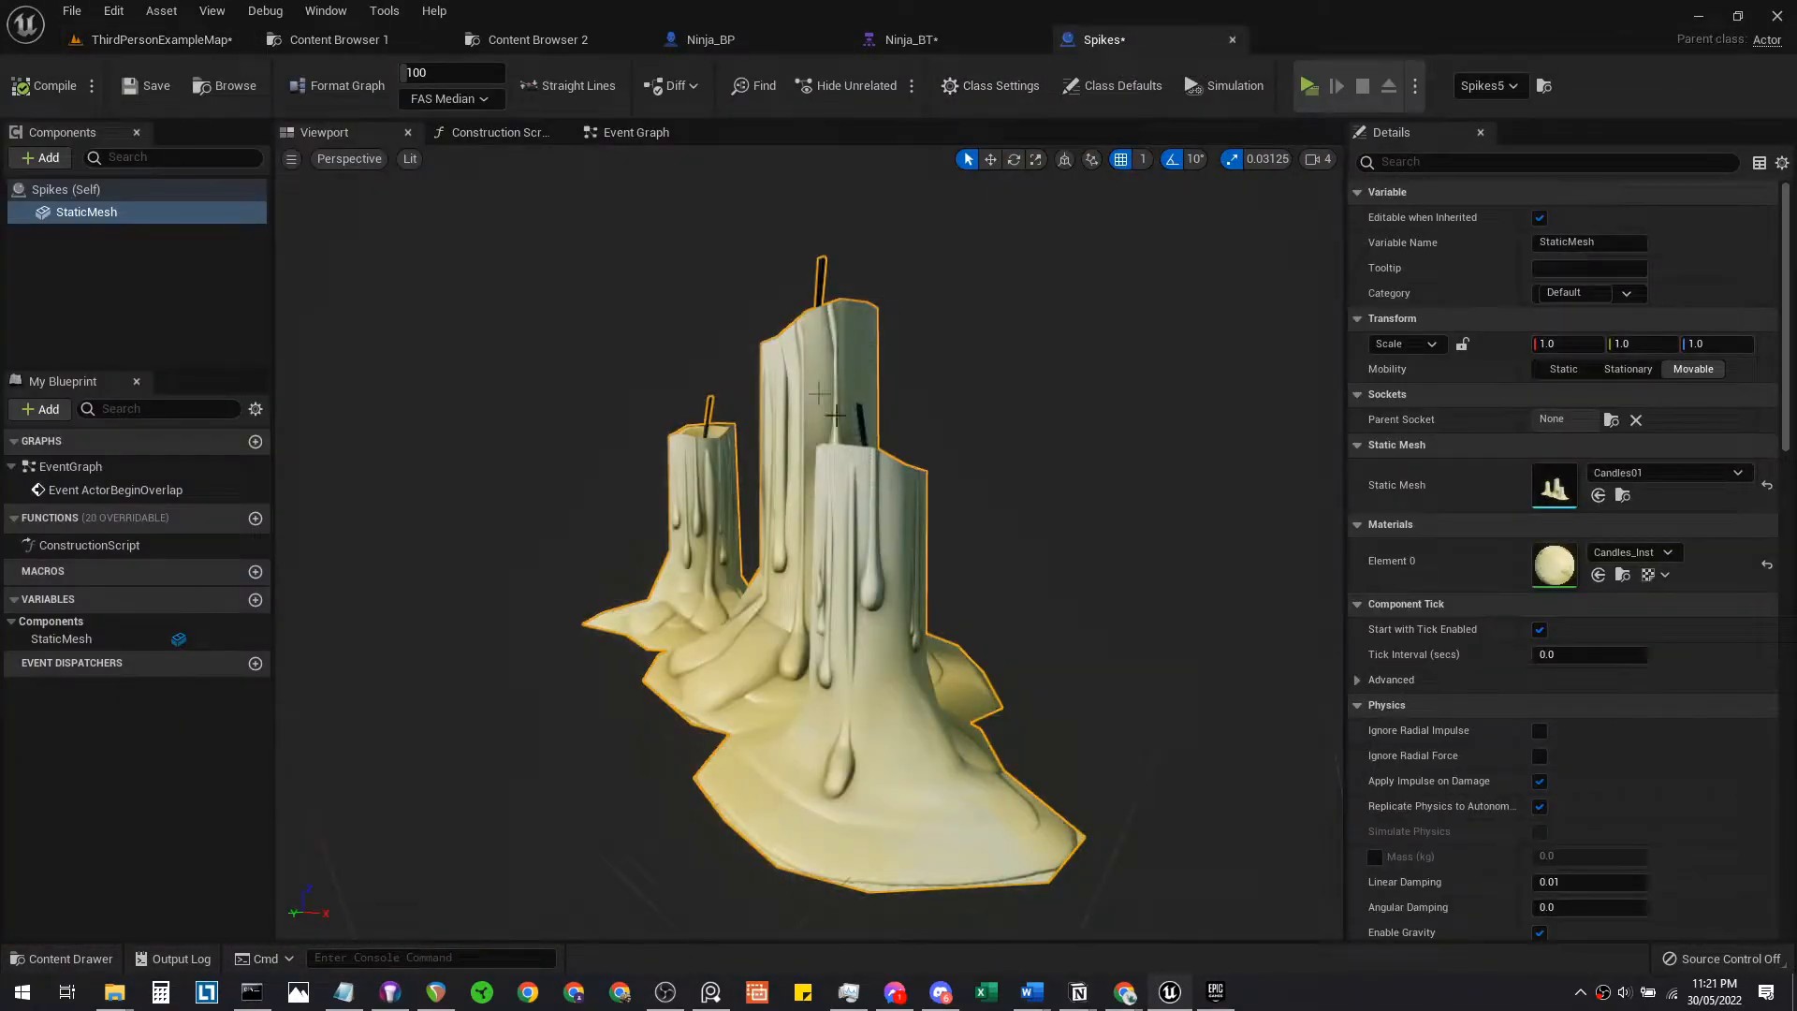
{"action": "left_click", "coordinate": [187, 41]}
{"action": "right_click_drag", "start_coordinate": [632, 505], "coordinate": [656, 562]}
{"action": "key", "text": "s"}
{"action": "key", "text": "w"}
{"action": "left_click", "coordinate": [1098, 41]}
{"action": "left_click", "coordinate": [140, 44]}
Play-test the level by running the character through the candle traps in front of the fountain
{"action": "key", "text": "alt+p"}
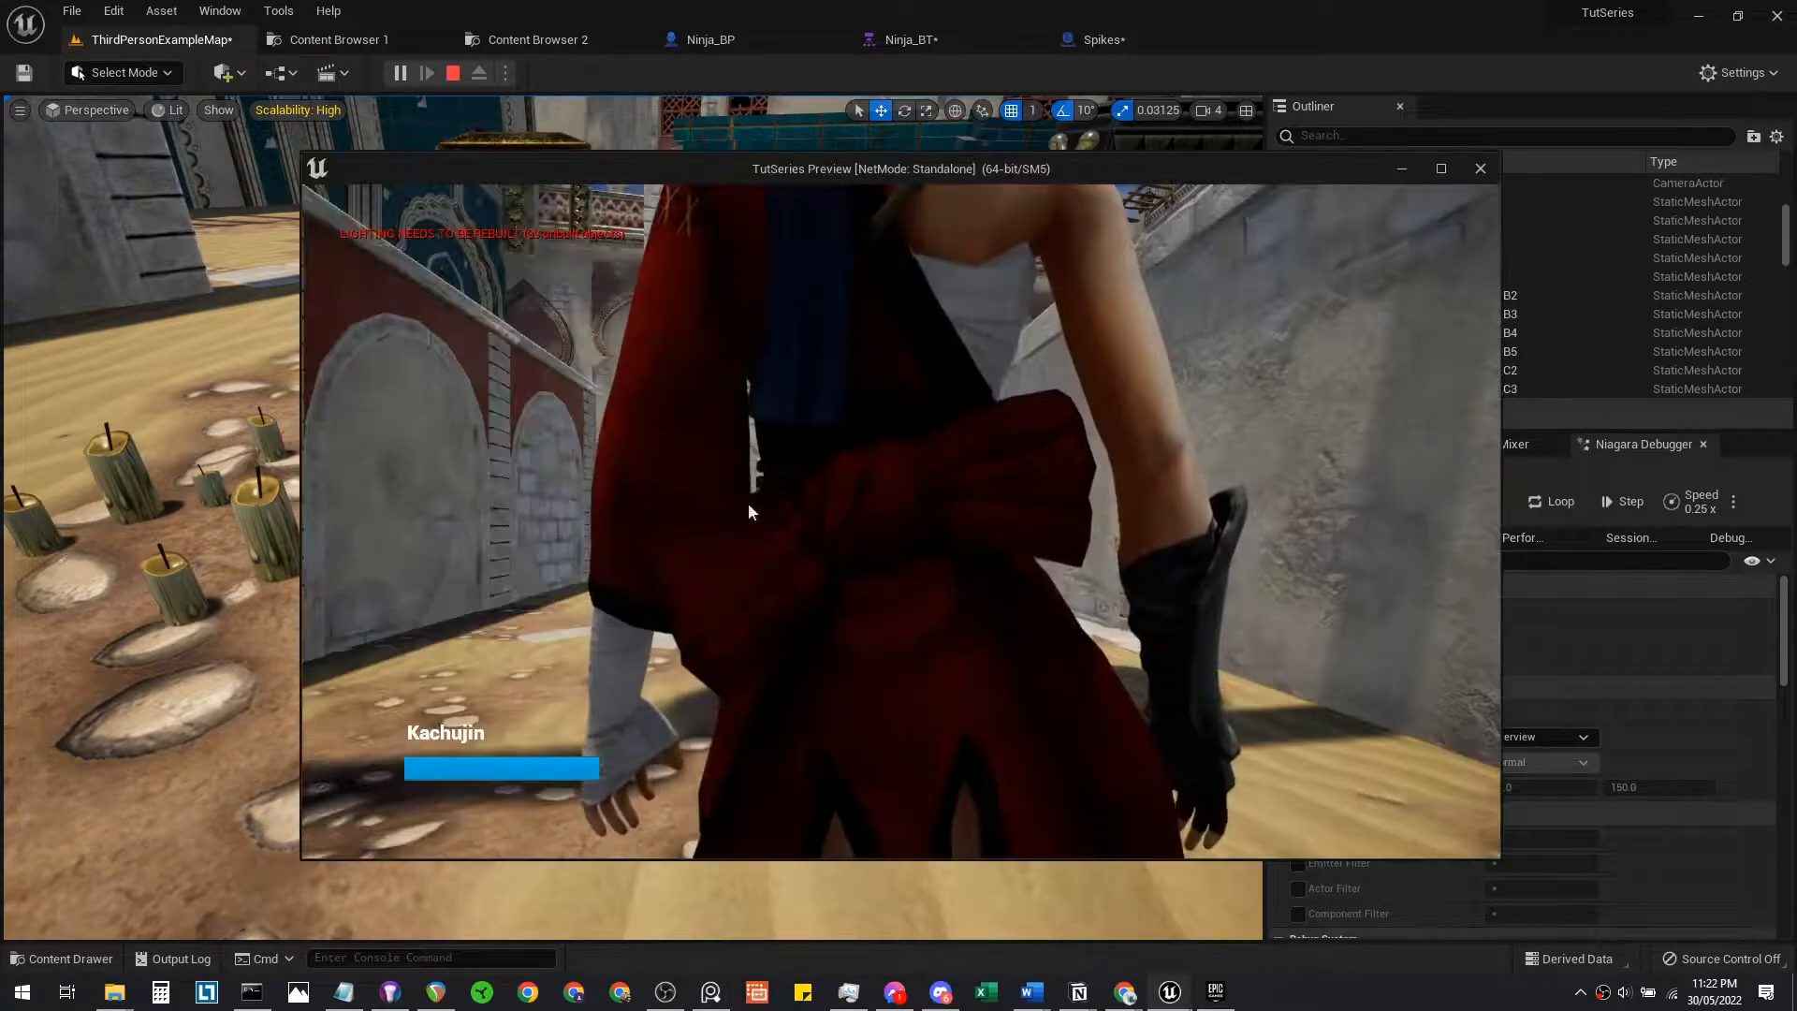
{"action": "key", "text": "w"}
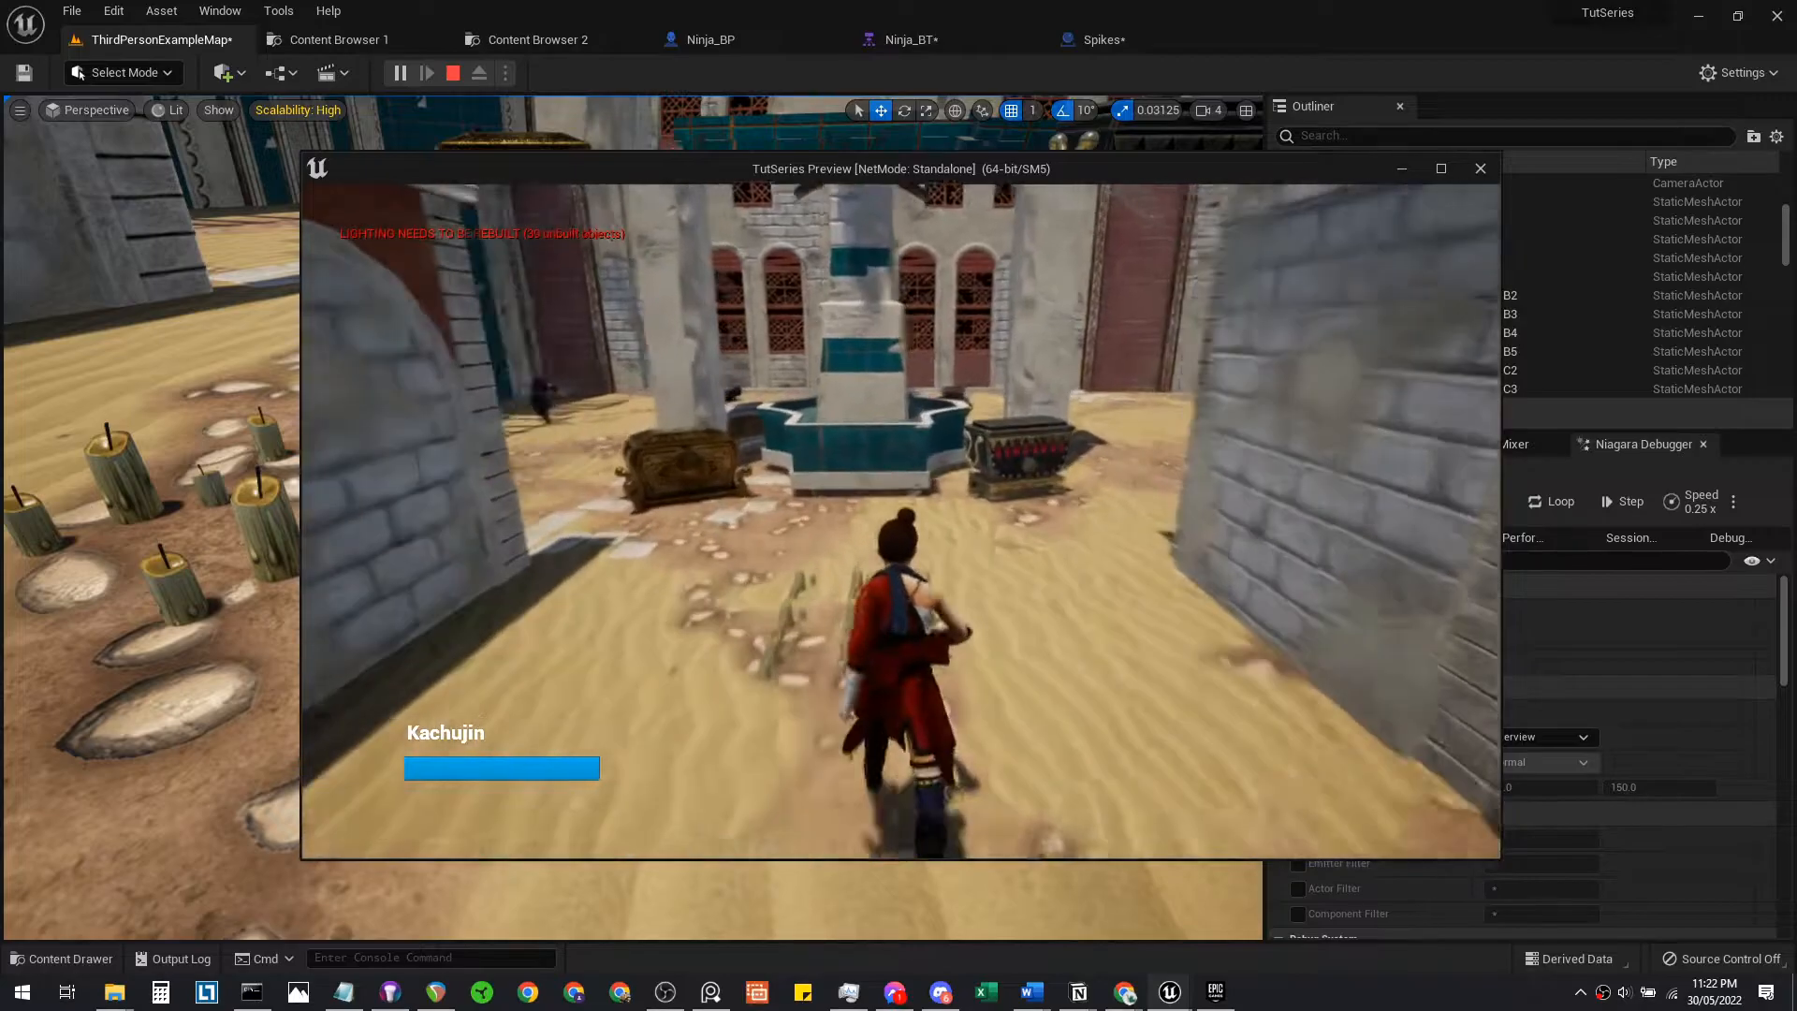
{"action": "key", "text": "w"}
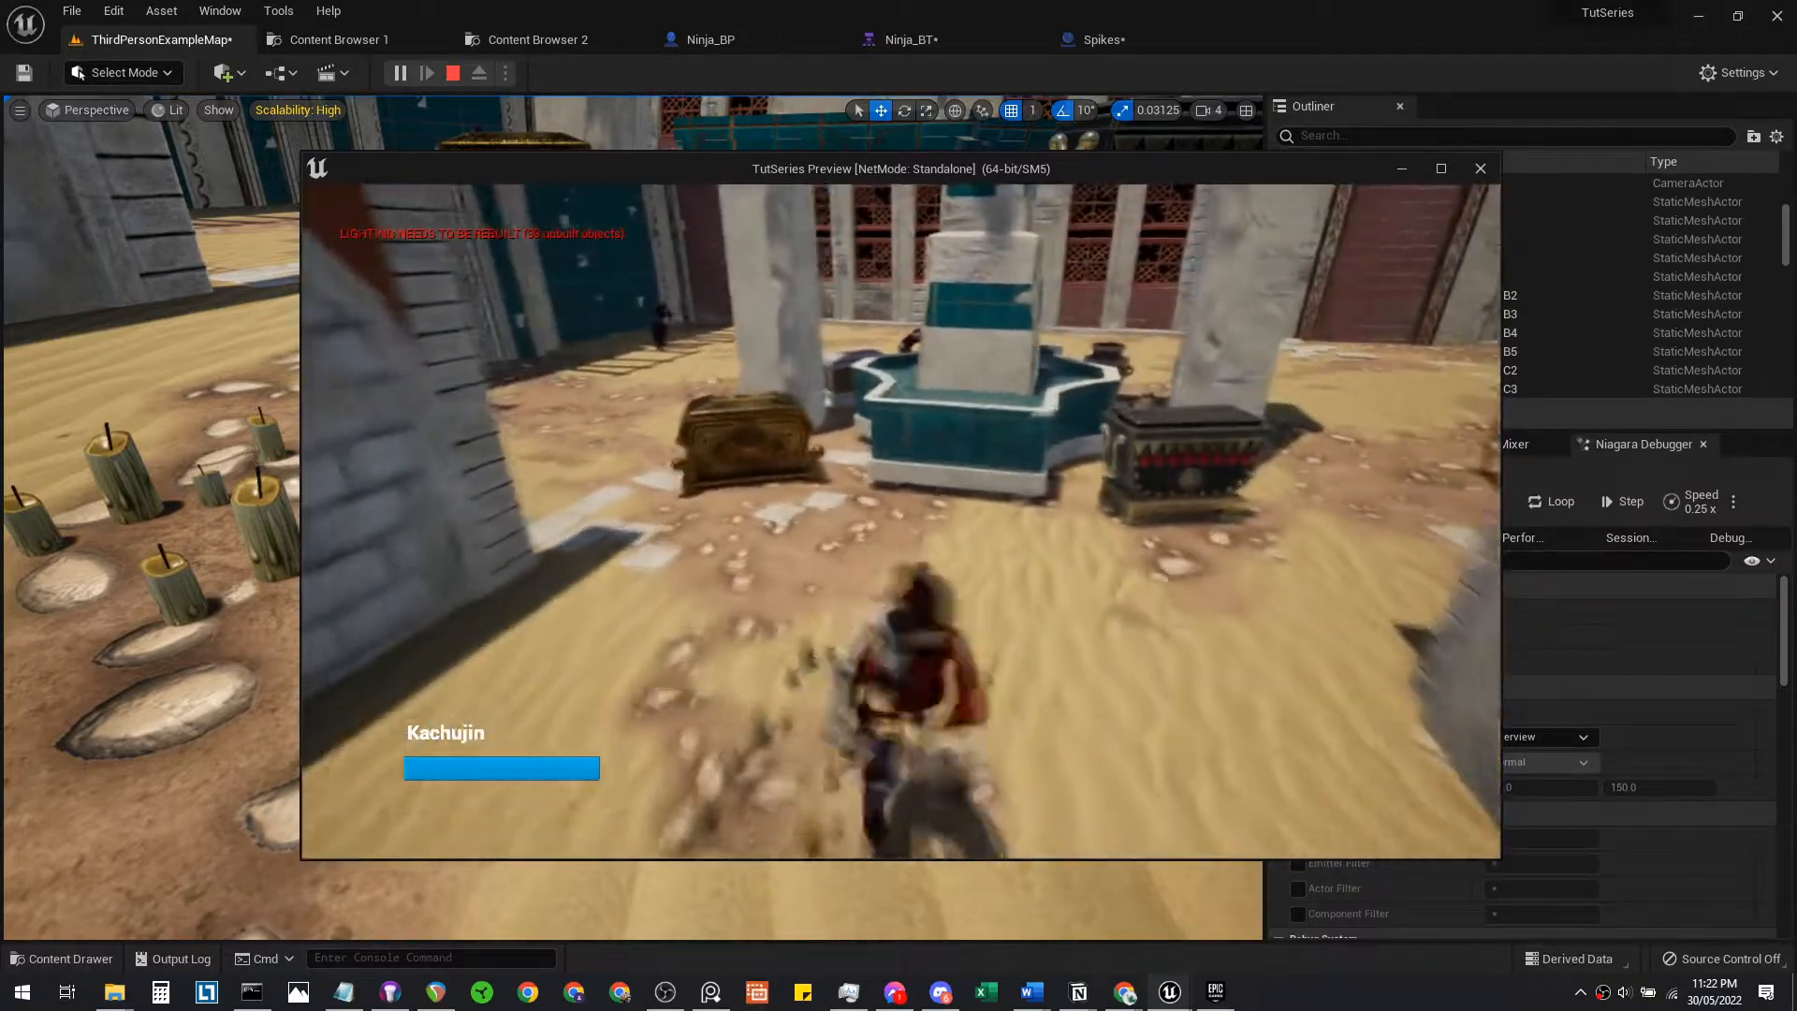
{"action": "key", "text": "w"}
{"action": "key", "text": "Escape"}
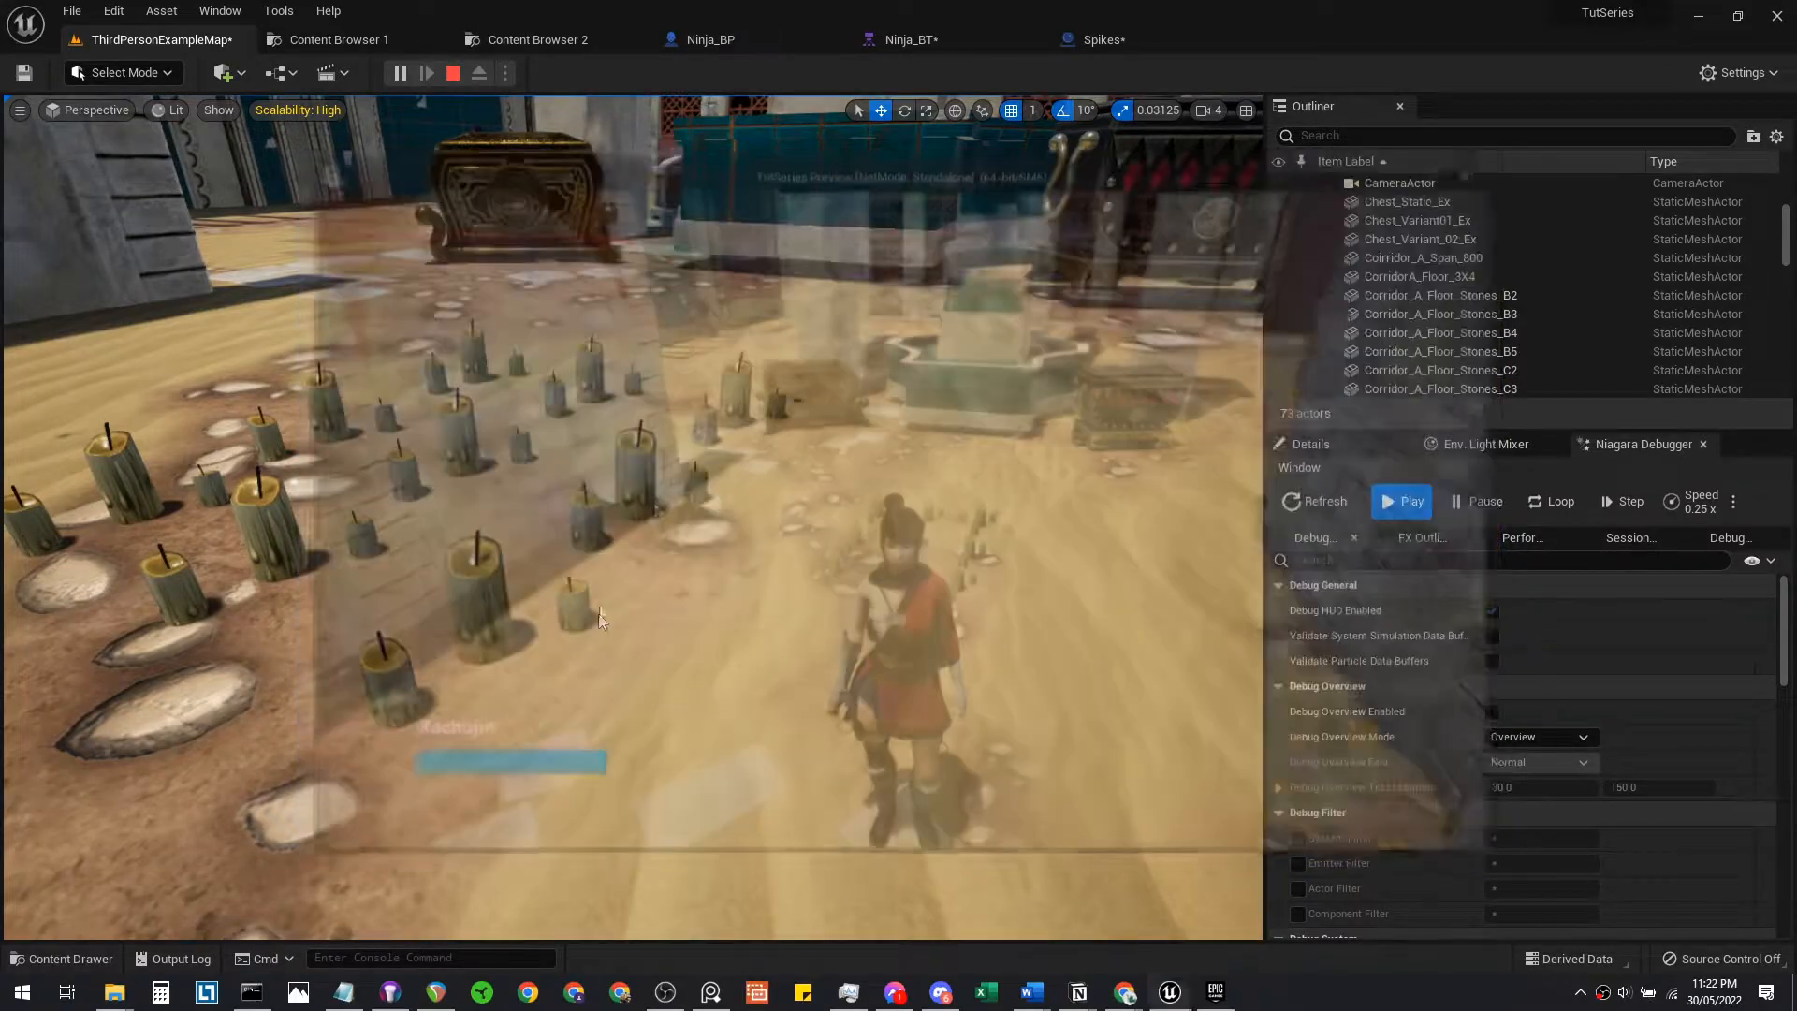
Set the collision preset of the Spikes blueprint's StaticMesh component to OverlapAllDynamic
{"action": "left_click", "coordinate": [1104, 41]}
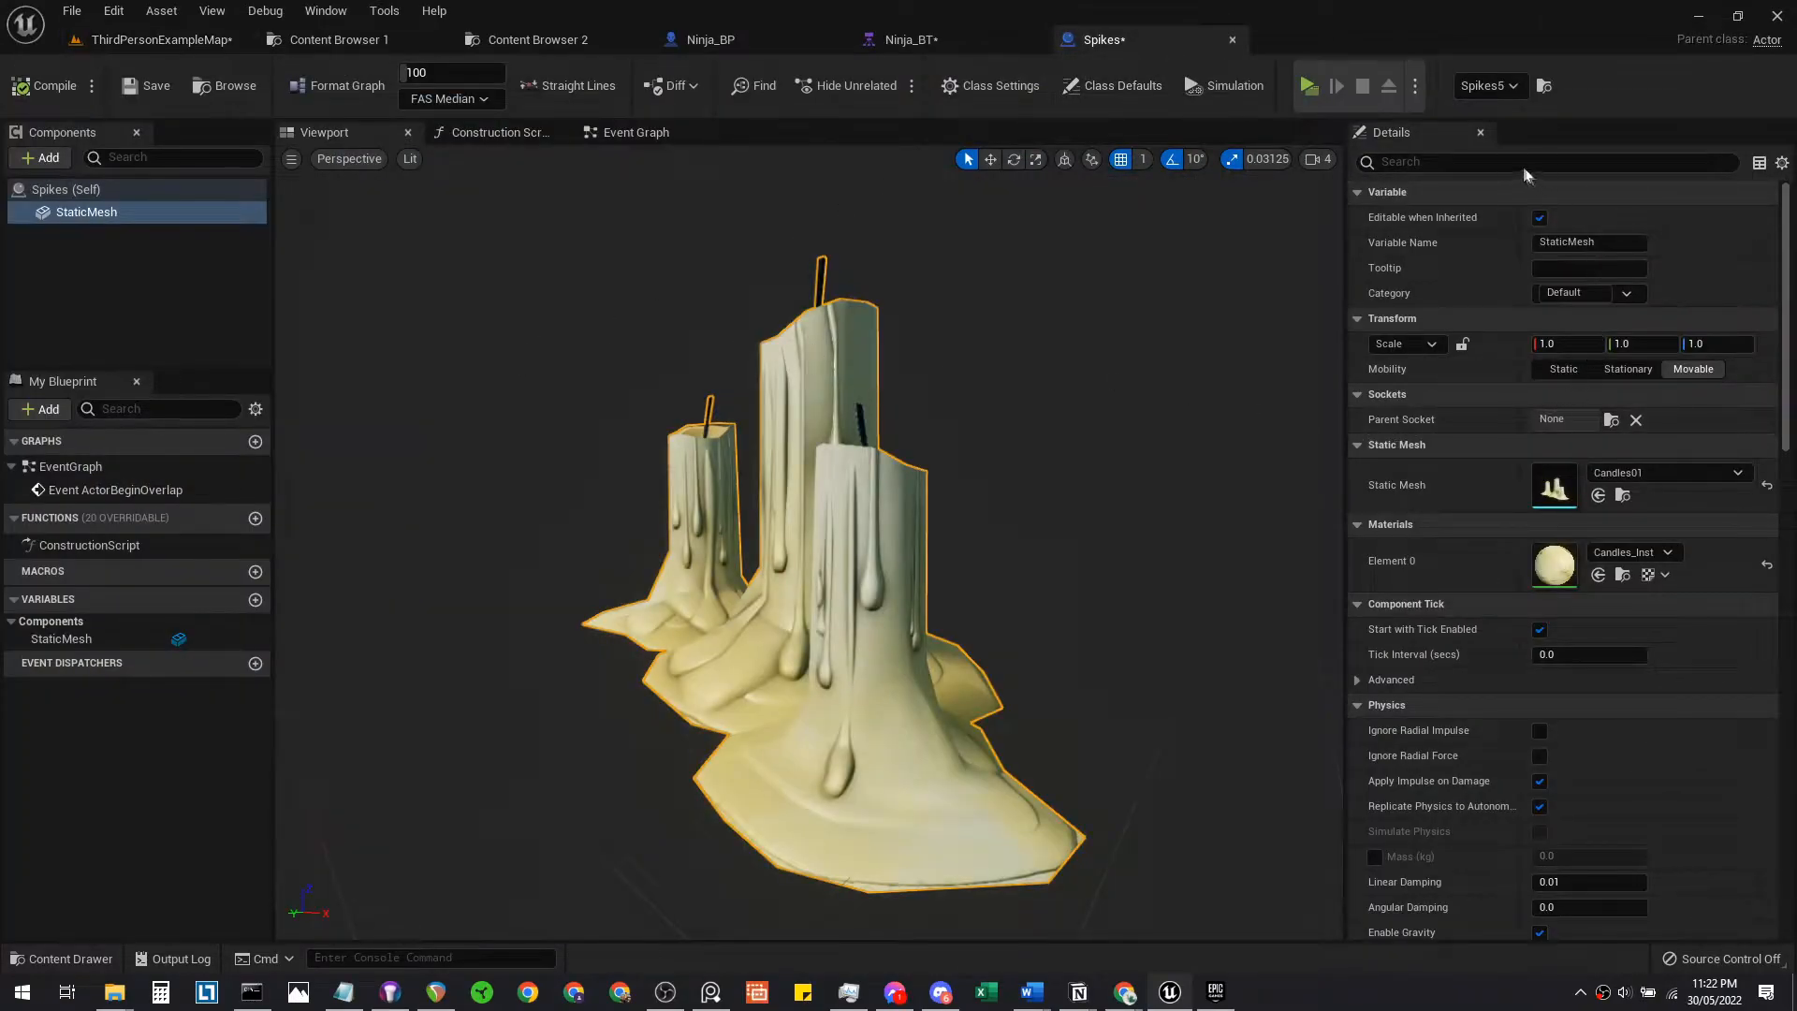
{"action": "type", "text": "coll"}
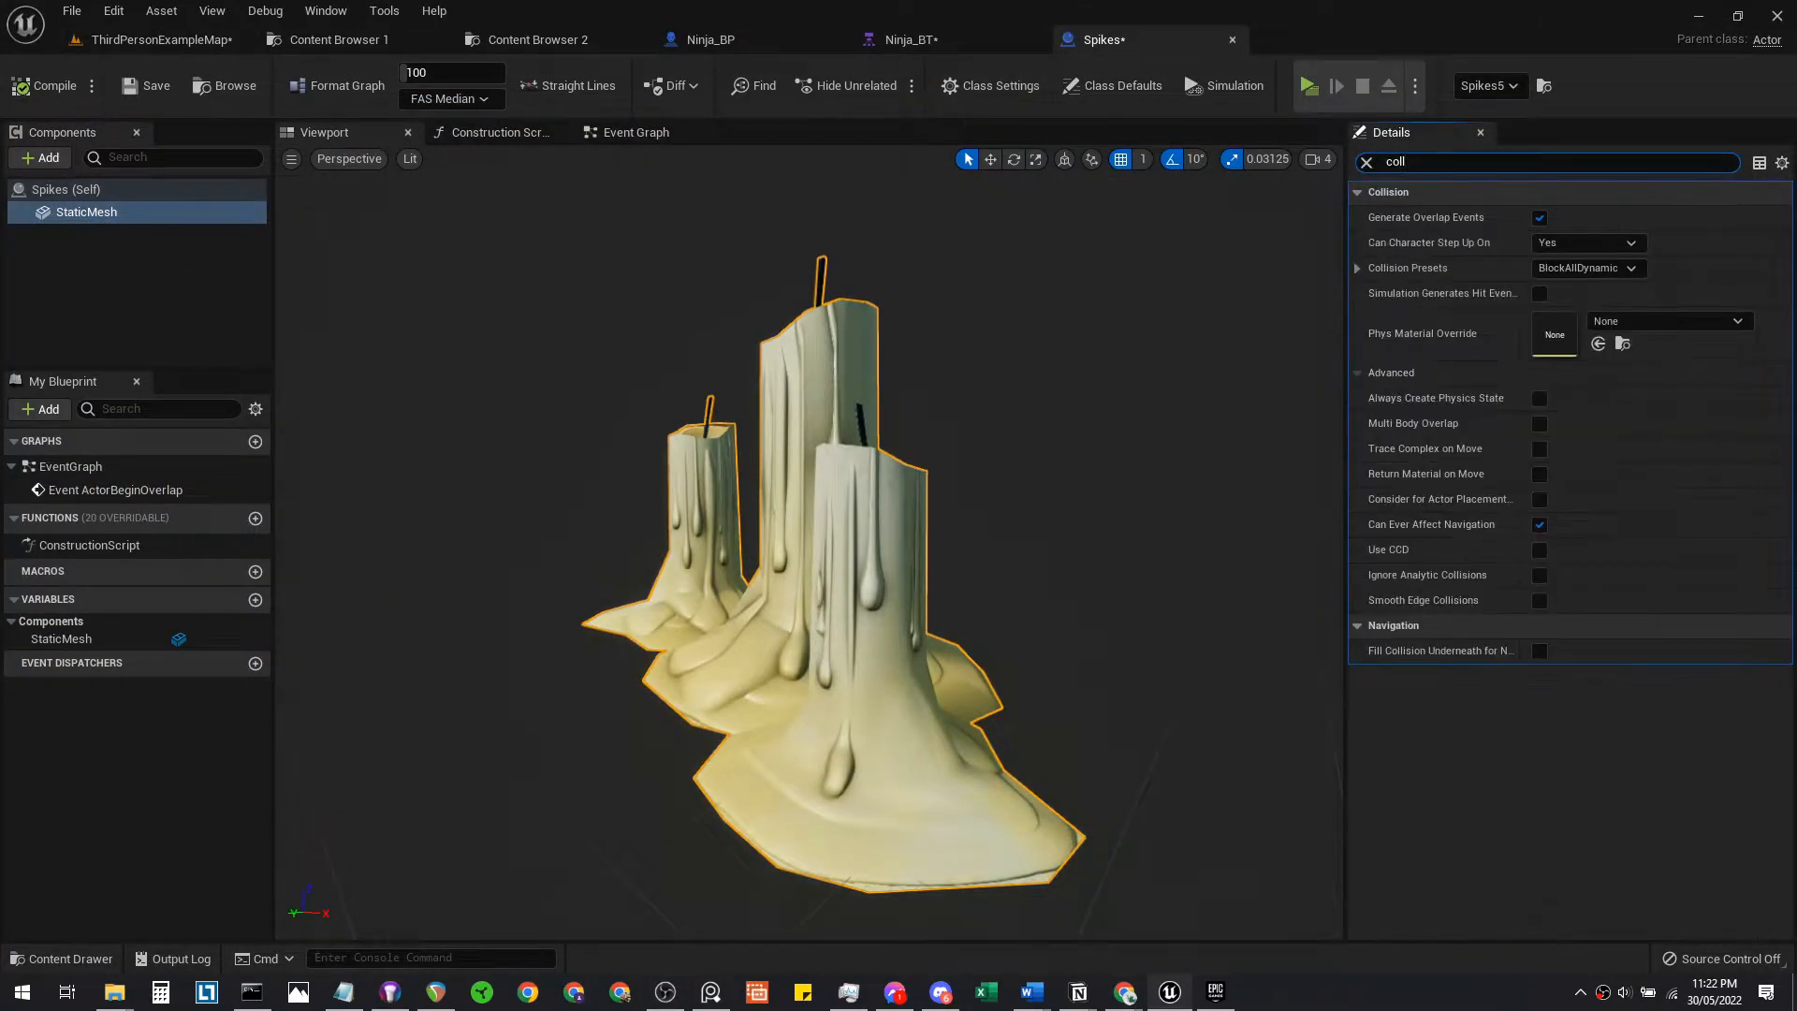
{"action": "left_click", "coordinate": [1610, 269]}
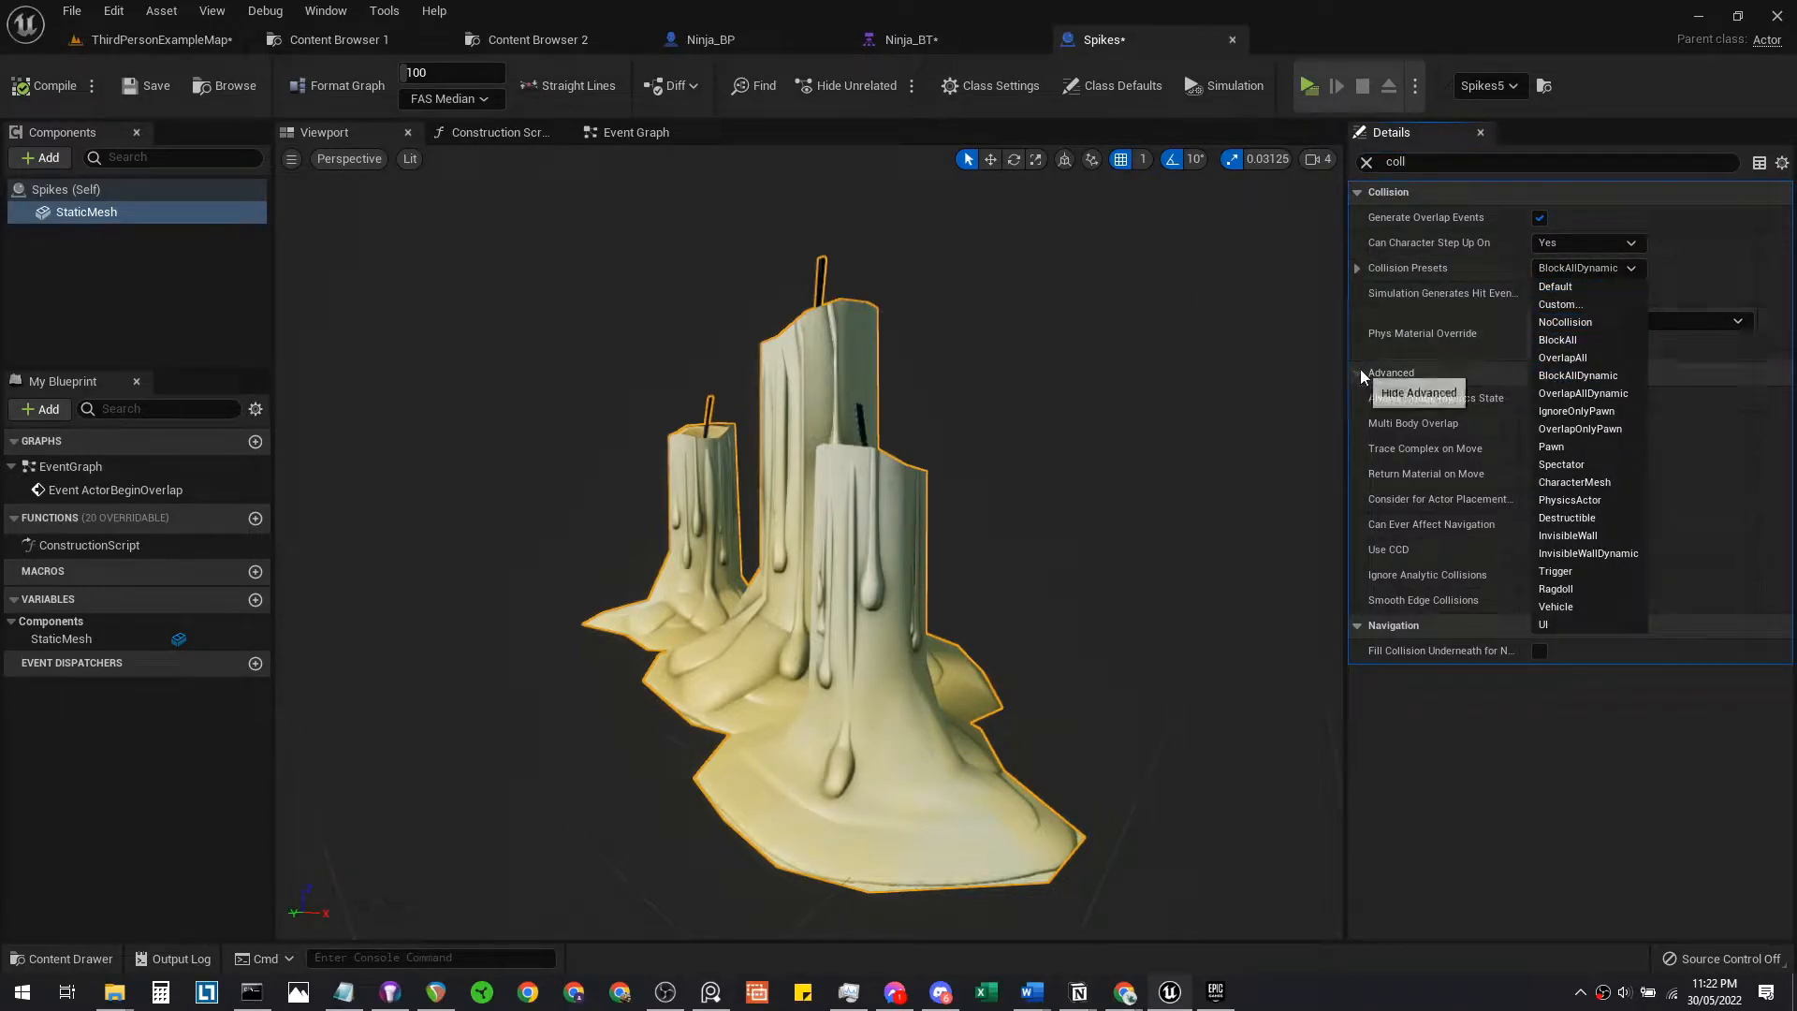
{"action": "left_click", "coordinate": [1359, 272]}
{"action": "left_click", "coordinate": [1622, 270]}
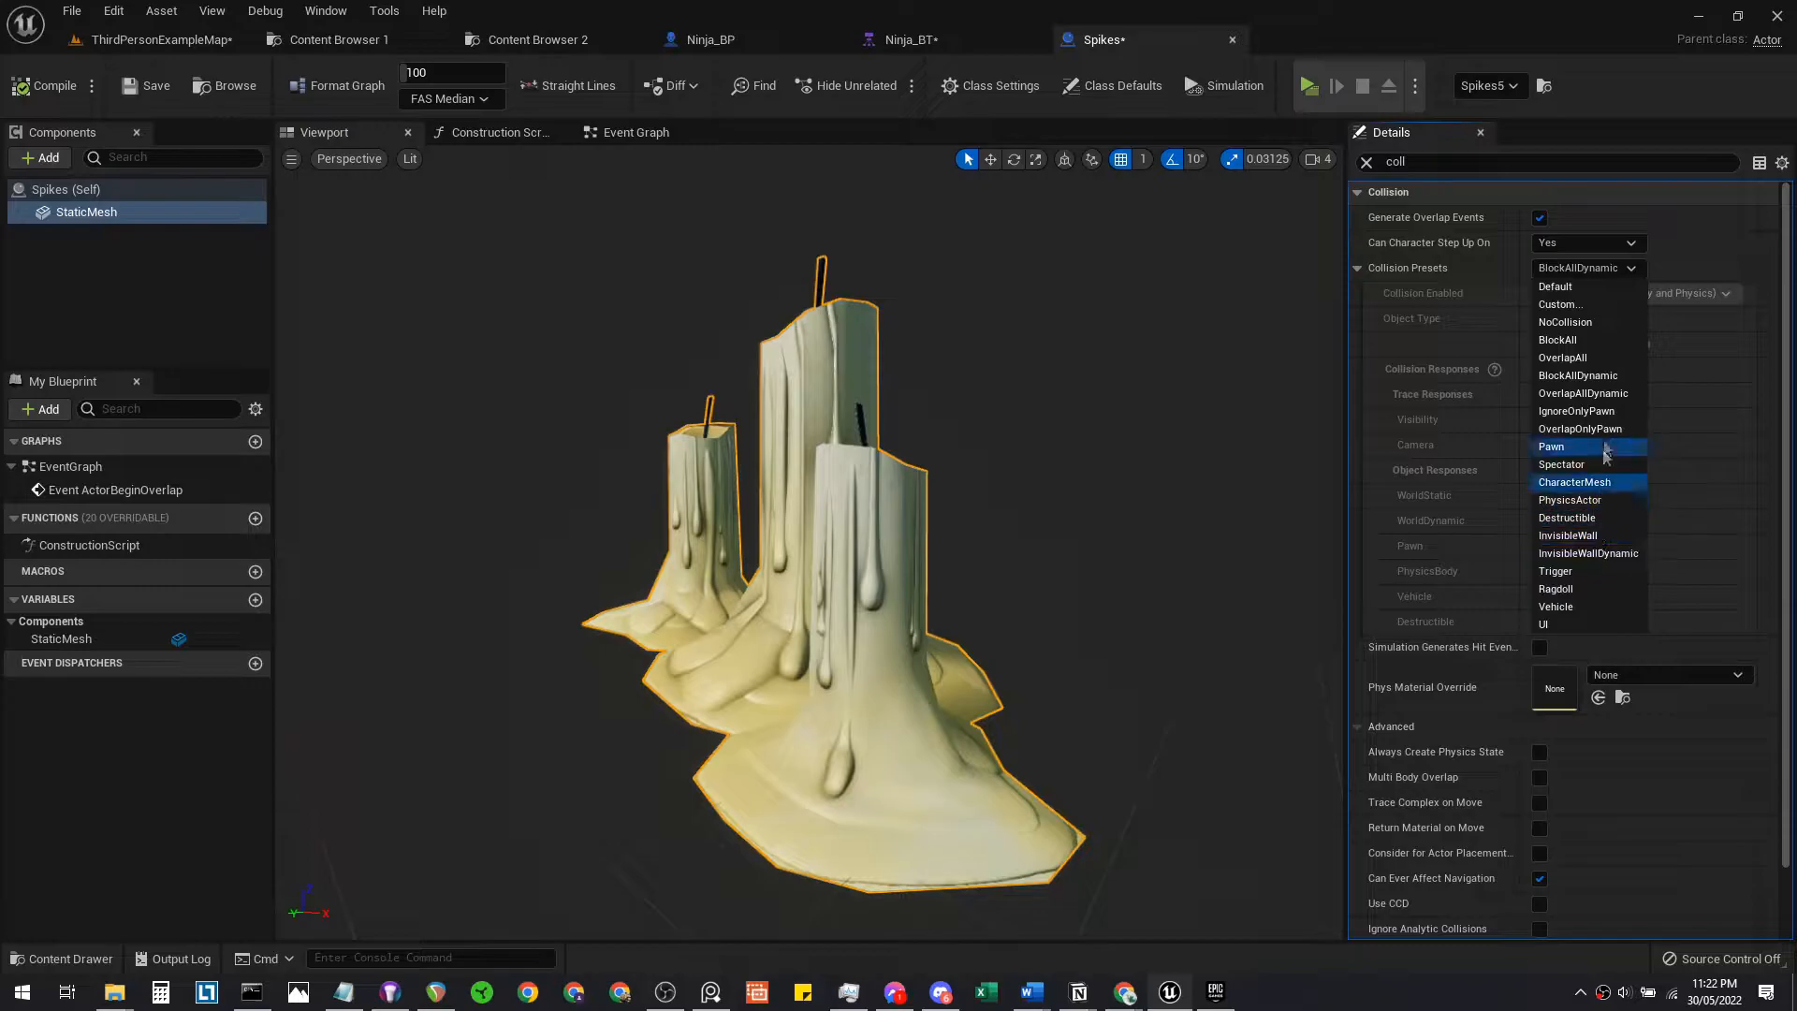
{"action": "left_click", "coordinate": [1602, 393]}
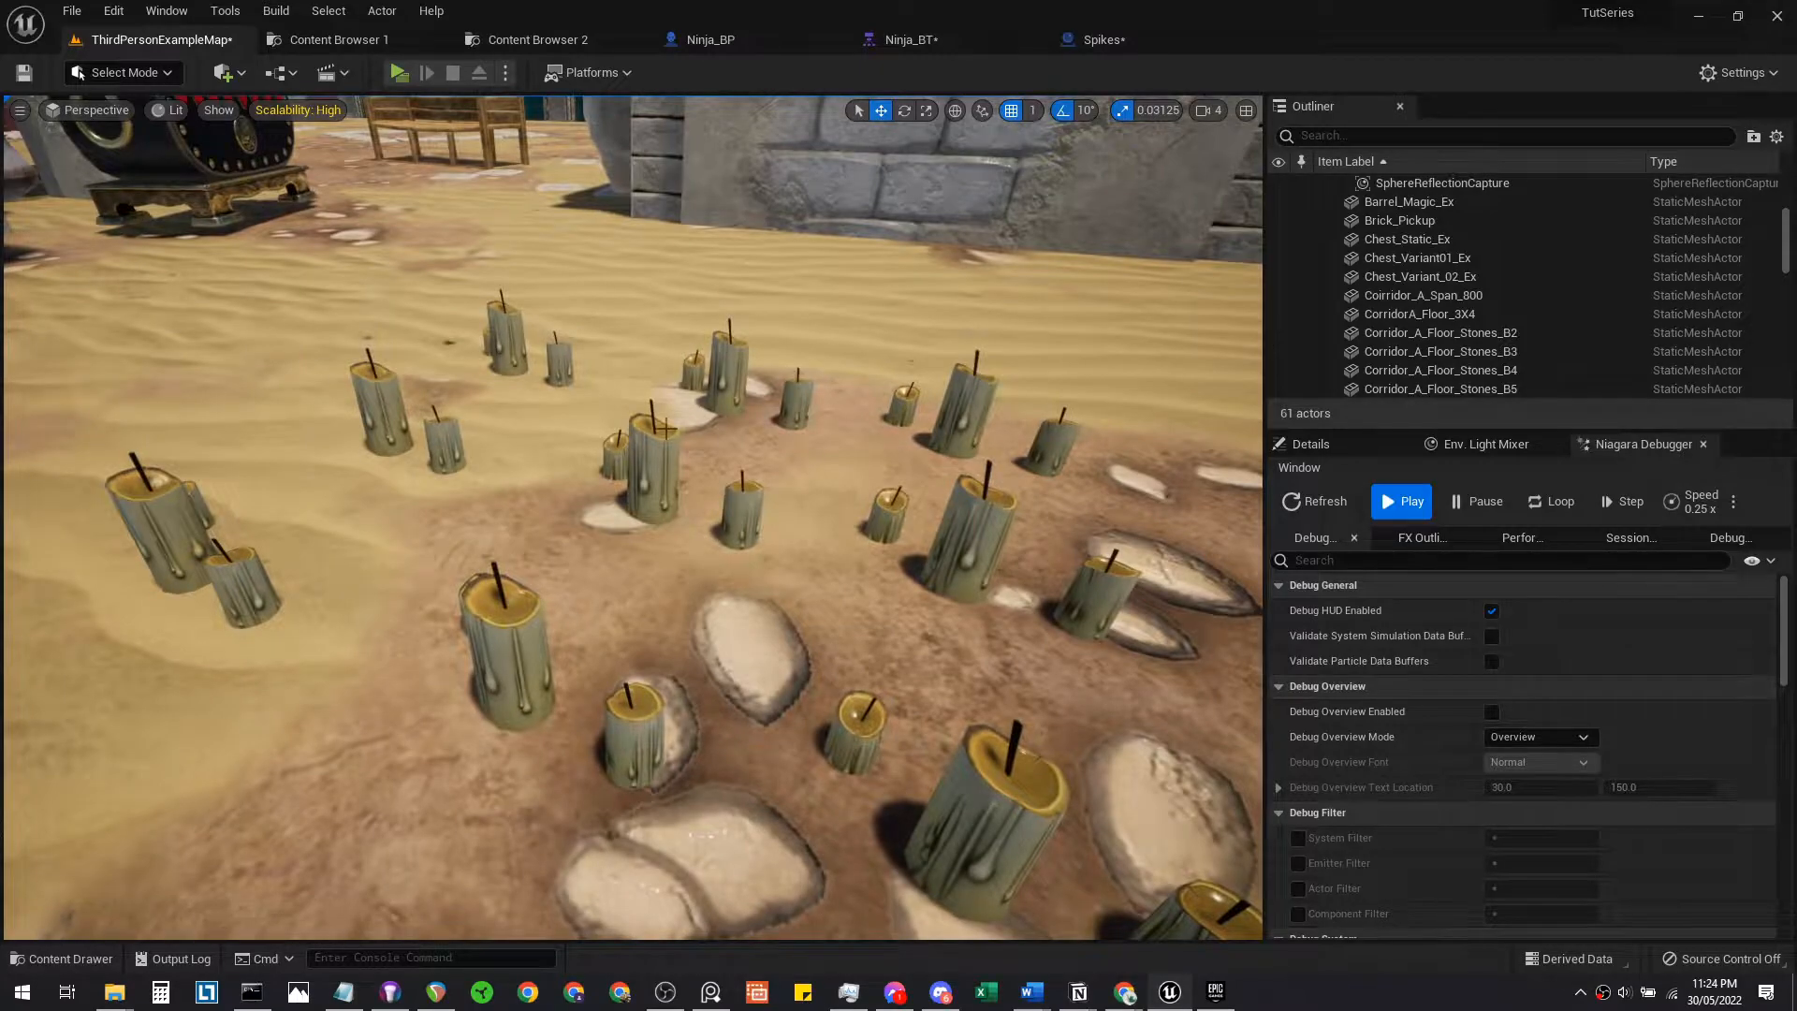
Select all nine Spikes actors in the level and raise them so the candle bases sit above the sand
{"action": "left_click", "coordinate": [664, 428]}
{"action": "left_click", "coordinate": [1387, 221]}
{"action": "left_click", "coordinate": [1388, 370], "text": "shift"}
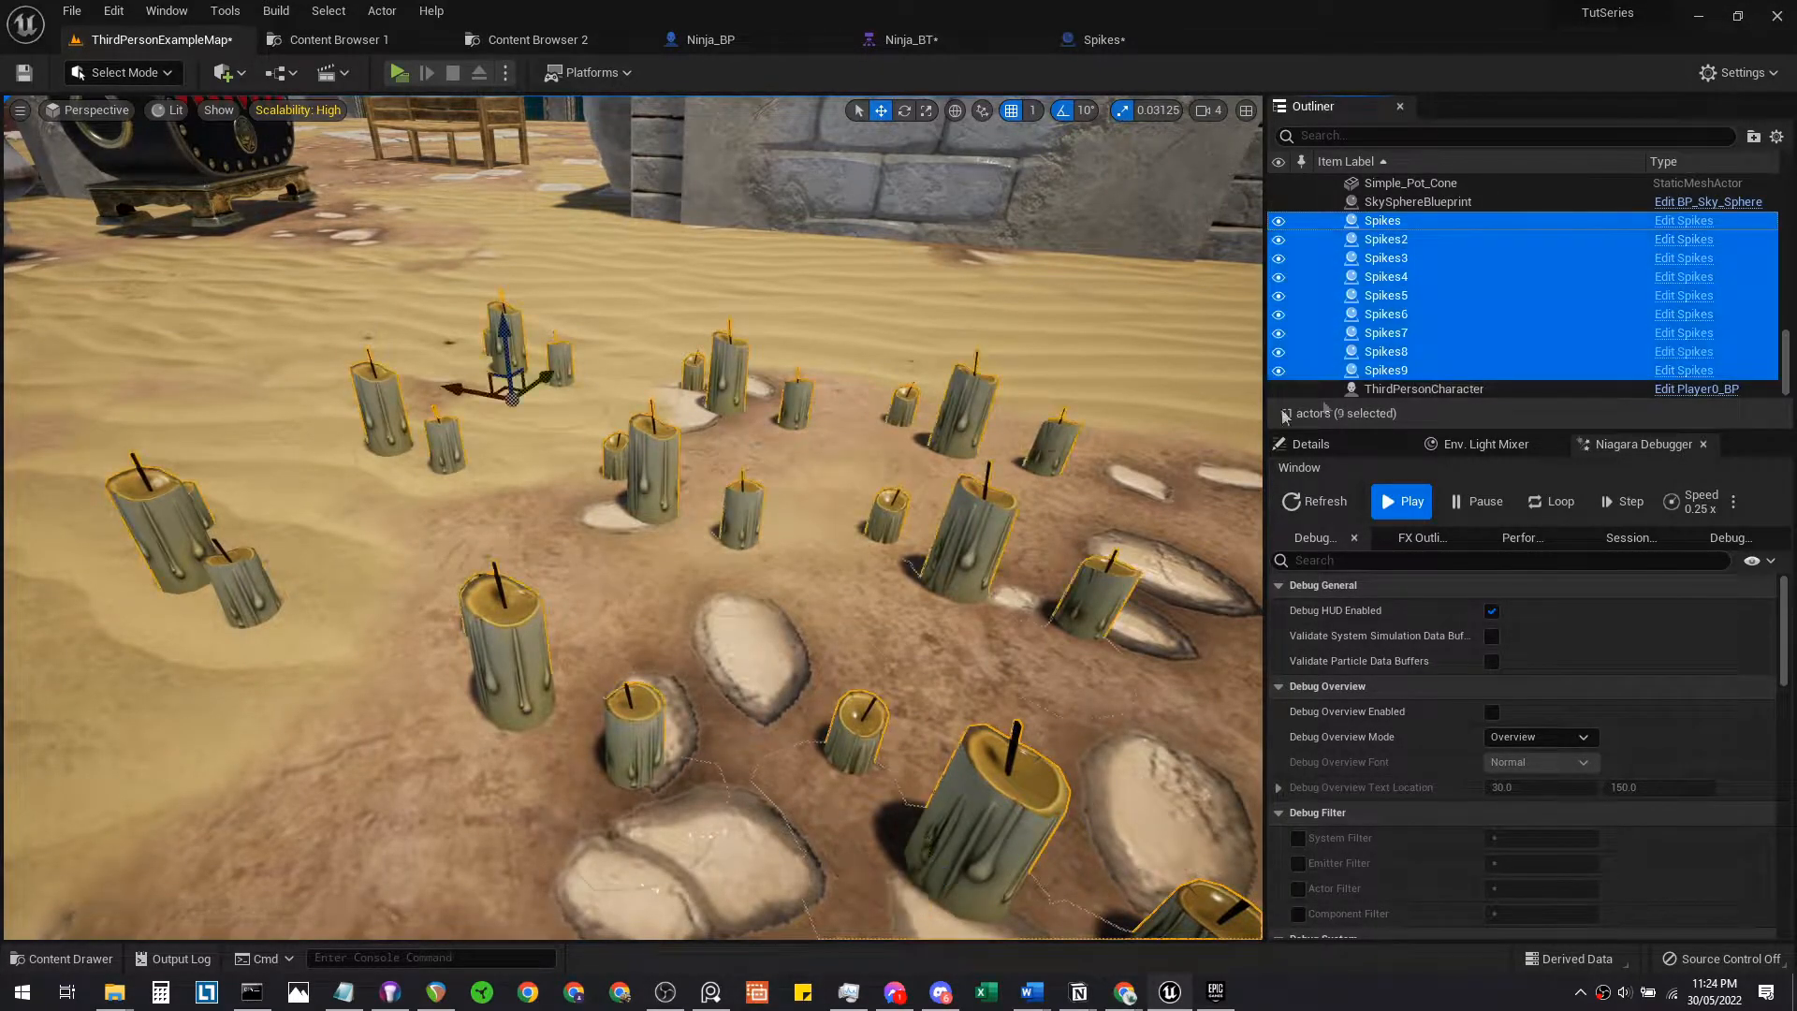
{"action": "key", "text": "f"}
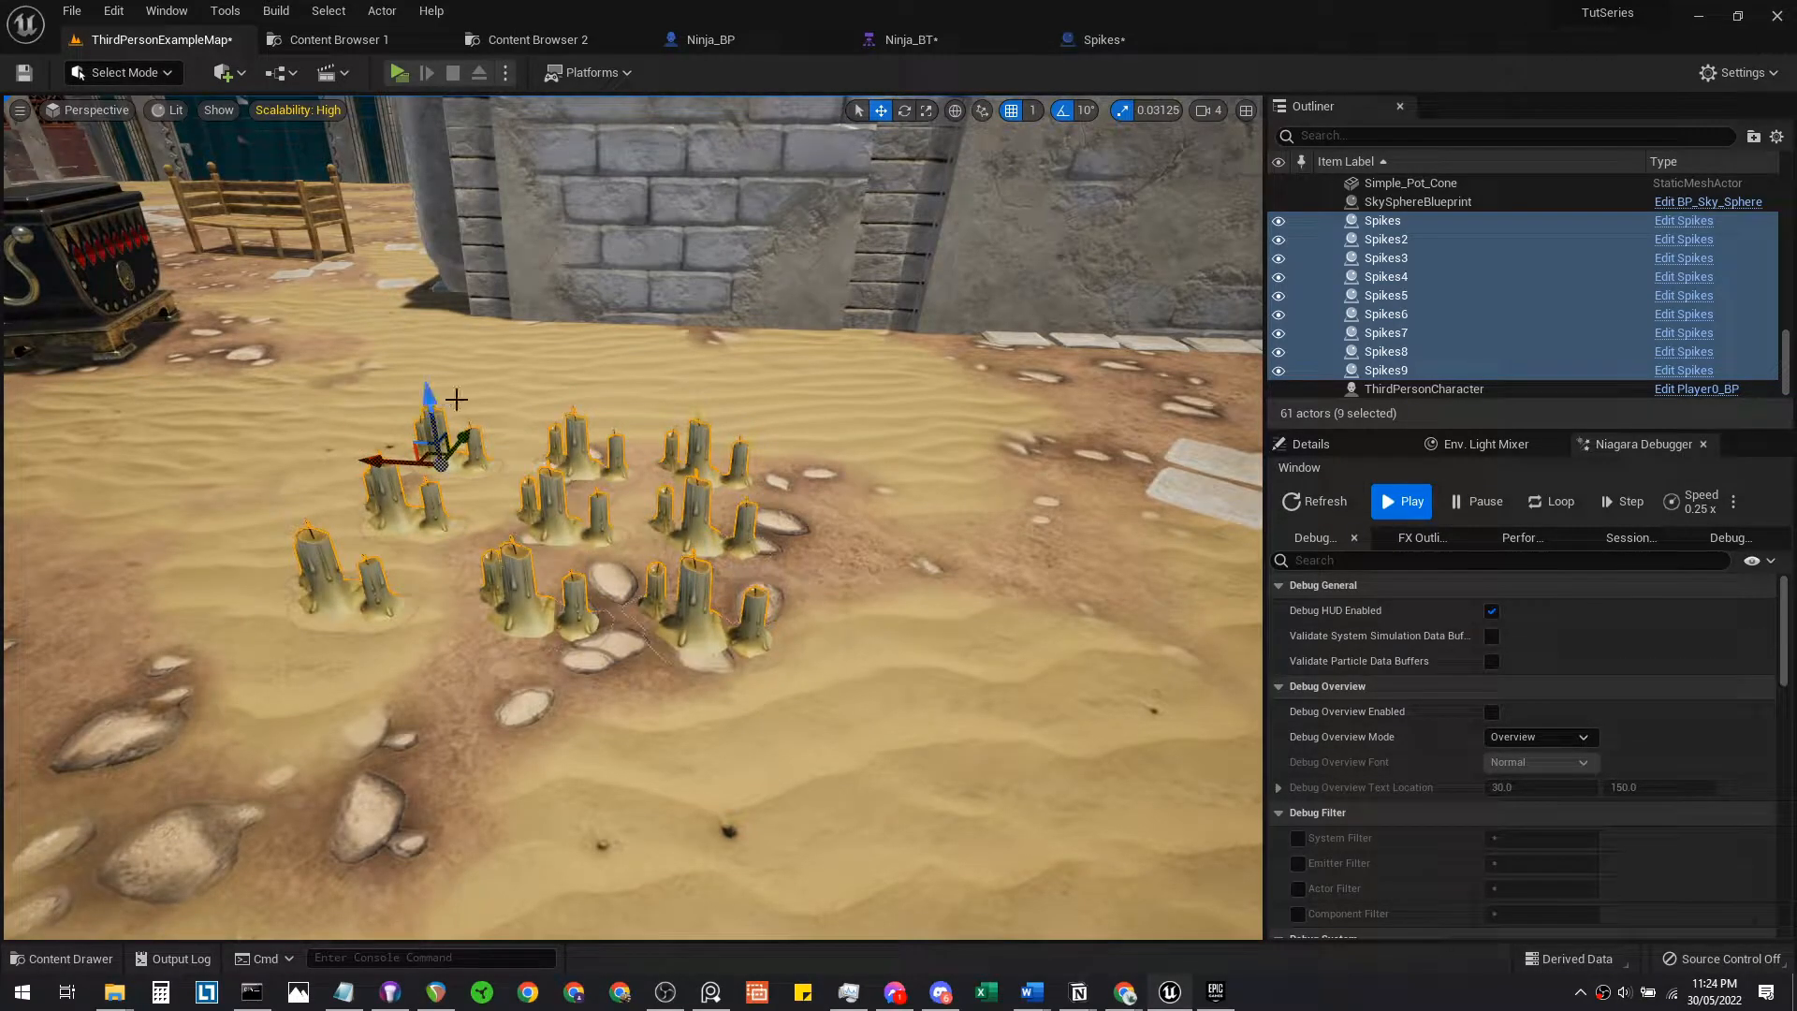
Play-test the raised candle traps and lower all nine Spikes actors slightly into the ground
{"action": "key", "text": "alt+p"}
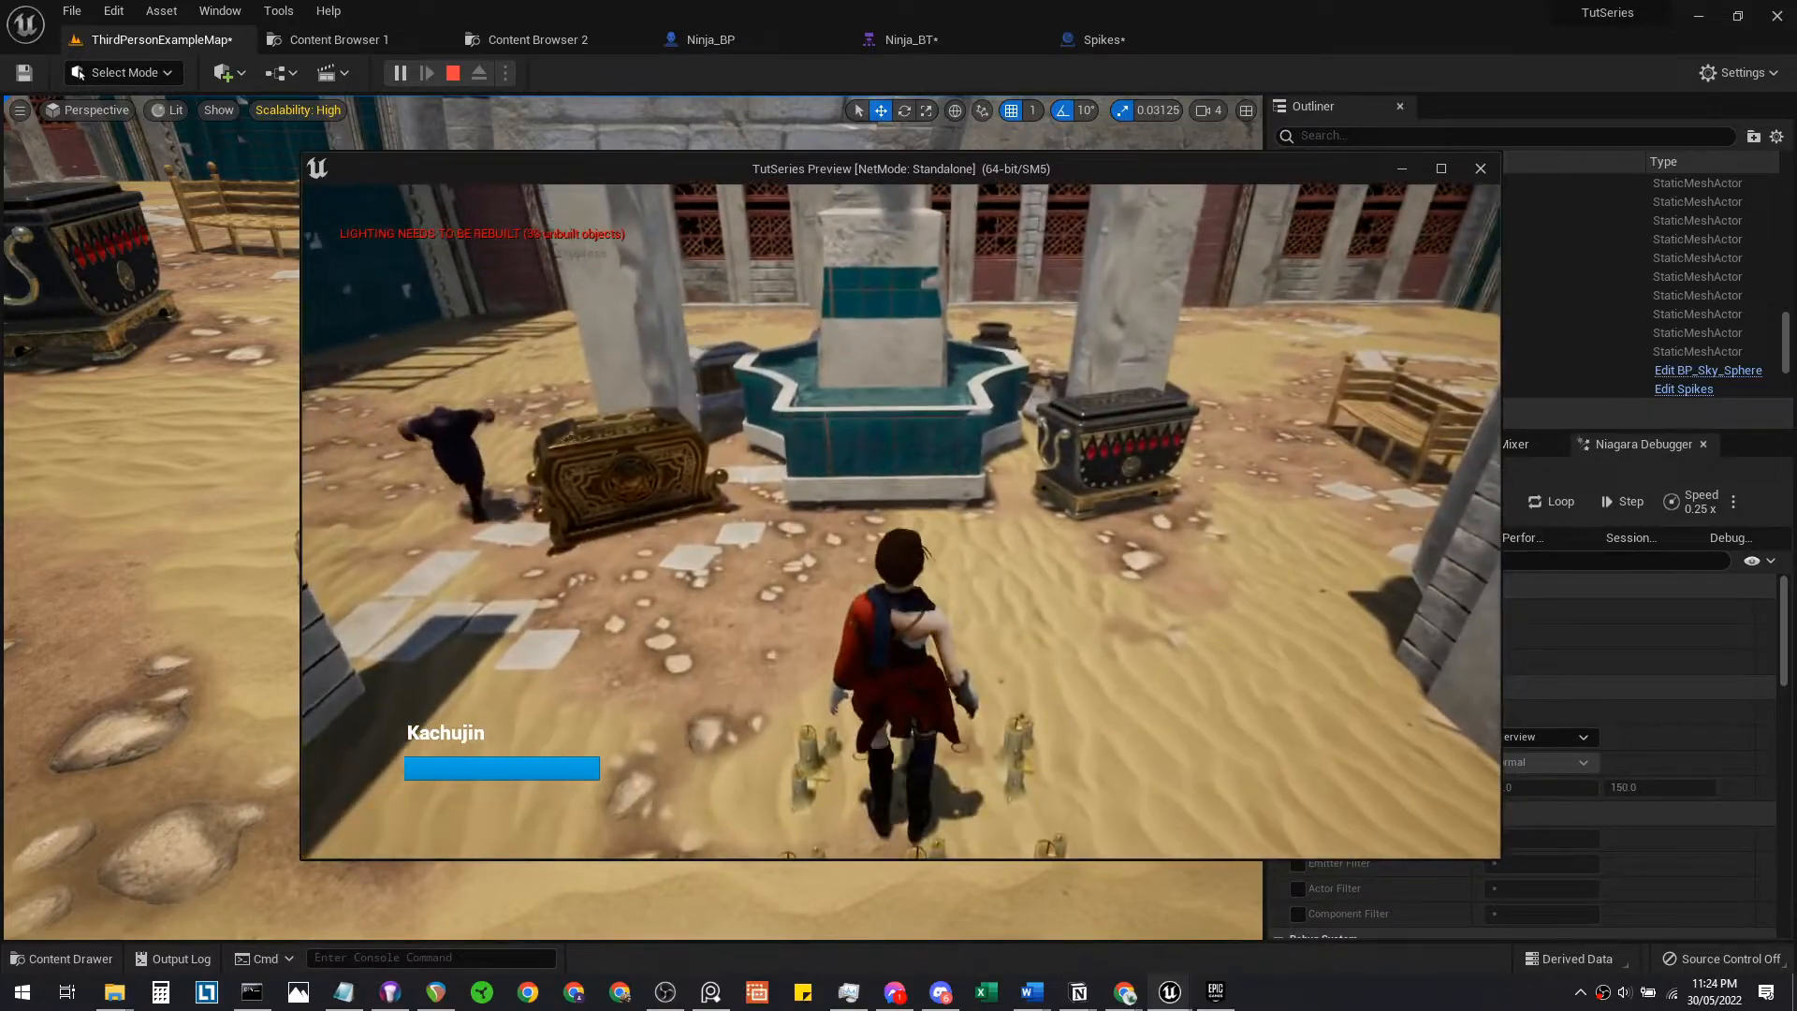
{"action": "key", "text": "Escape"}
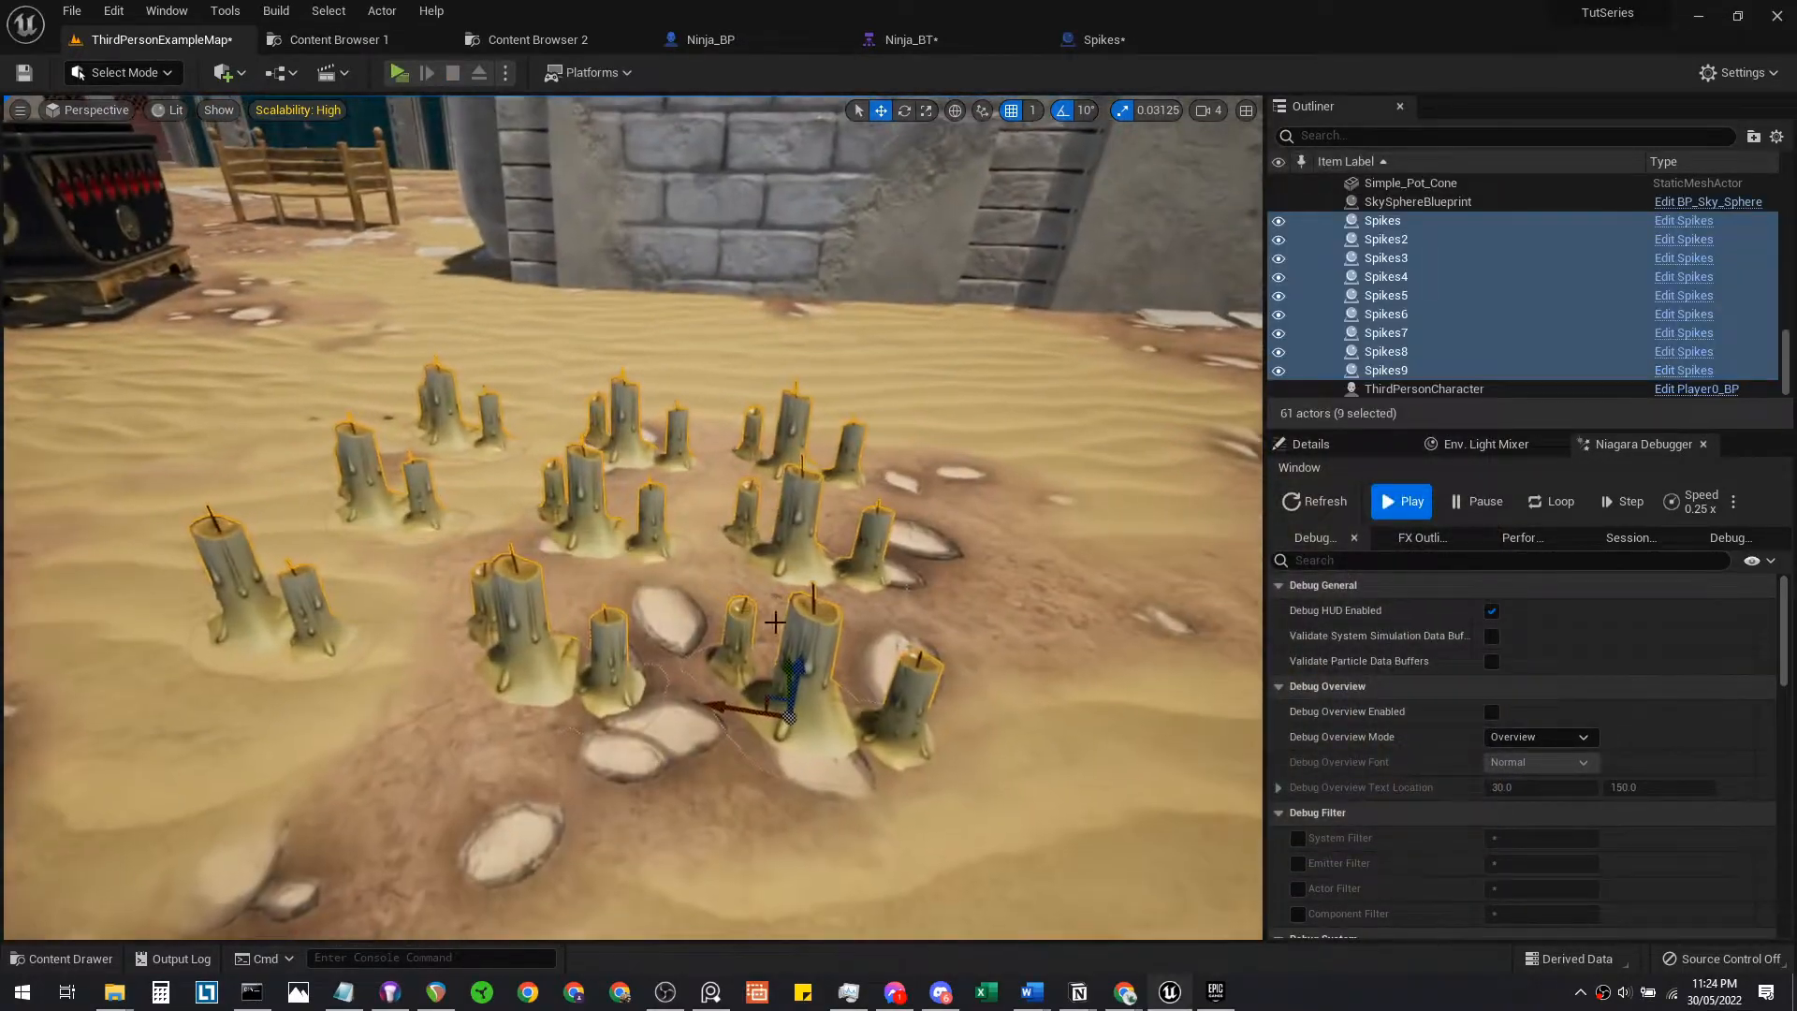
{"action": "left_click_drag", "start_coordinate": [797, 662], "coordinate": [793, 672]}
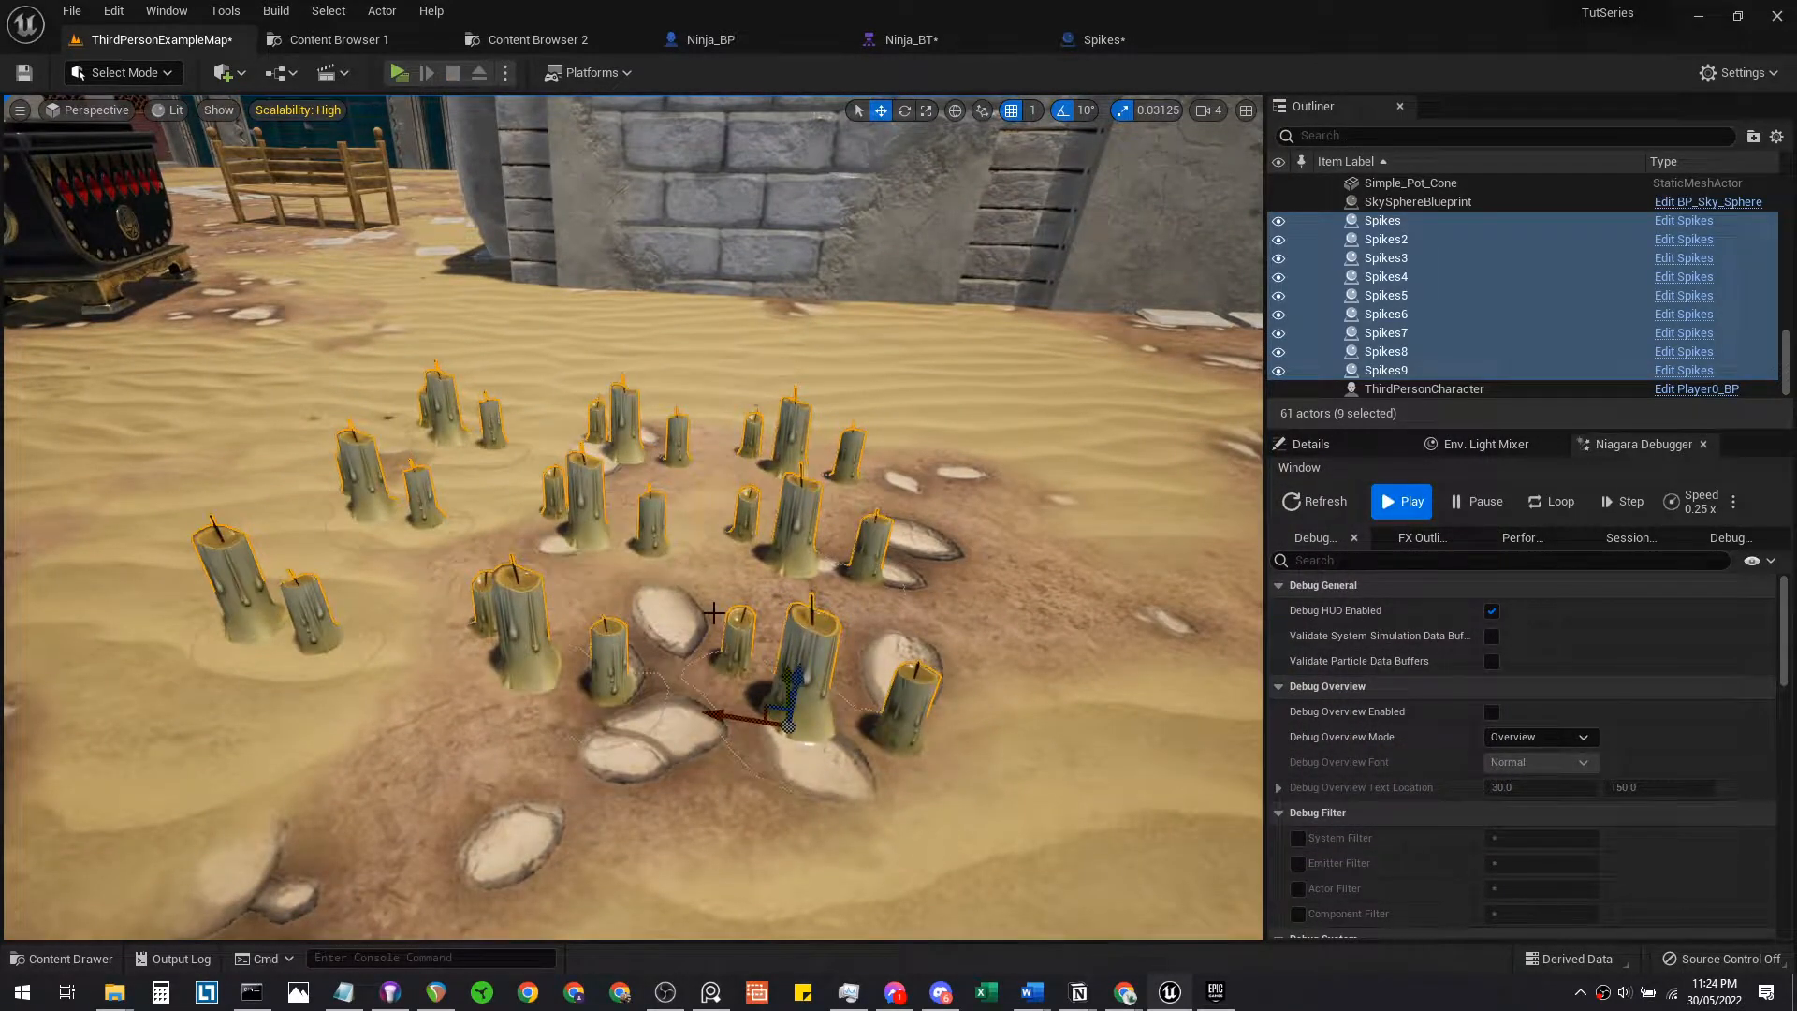
Add a Box Collision component to the Spikes blueprint beneath its StaticMesh
{"action": "left_click", "coordinate": [1159, 41]}
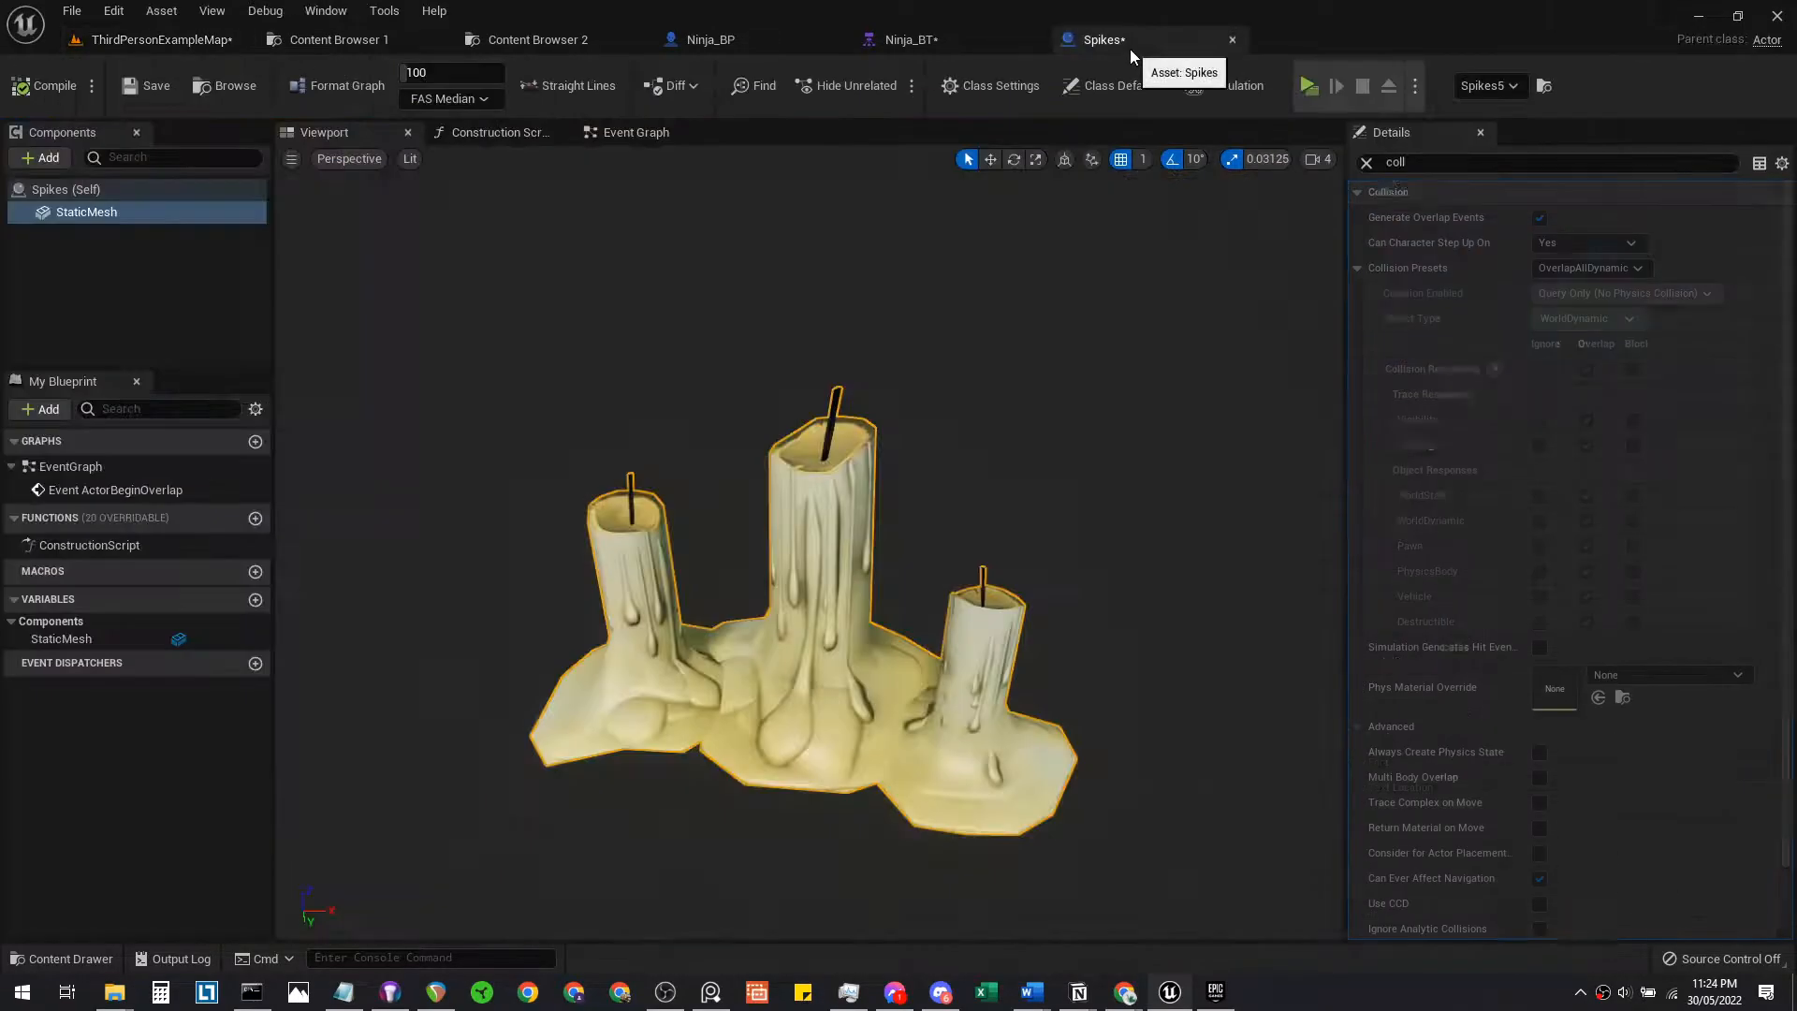
{"action": "left_click", "coordinate": [114, 251]}
{"action": "left_click", "coordinate": [43, 158]}
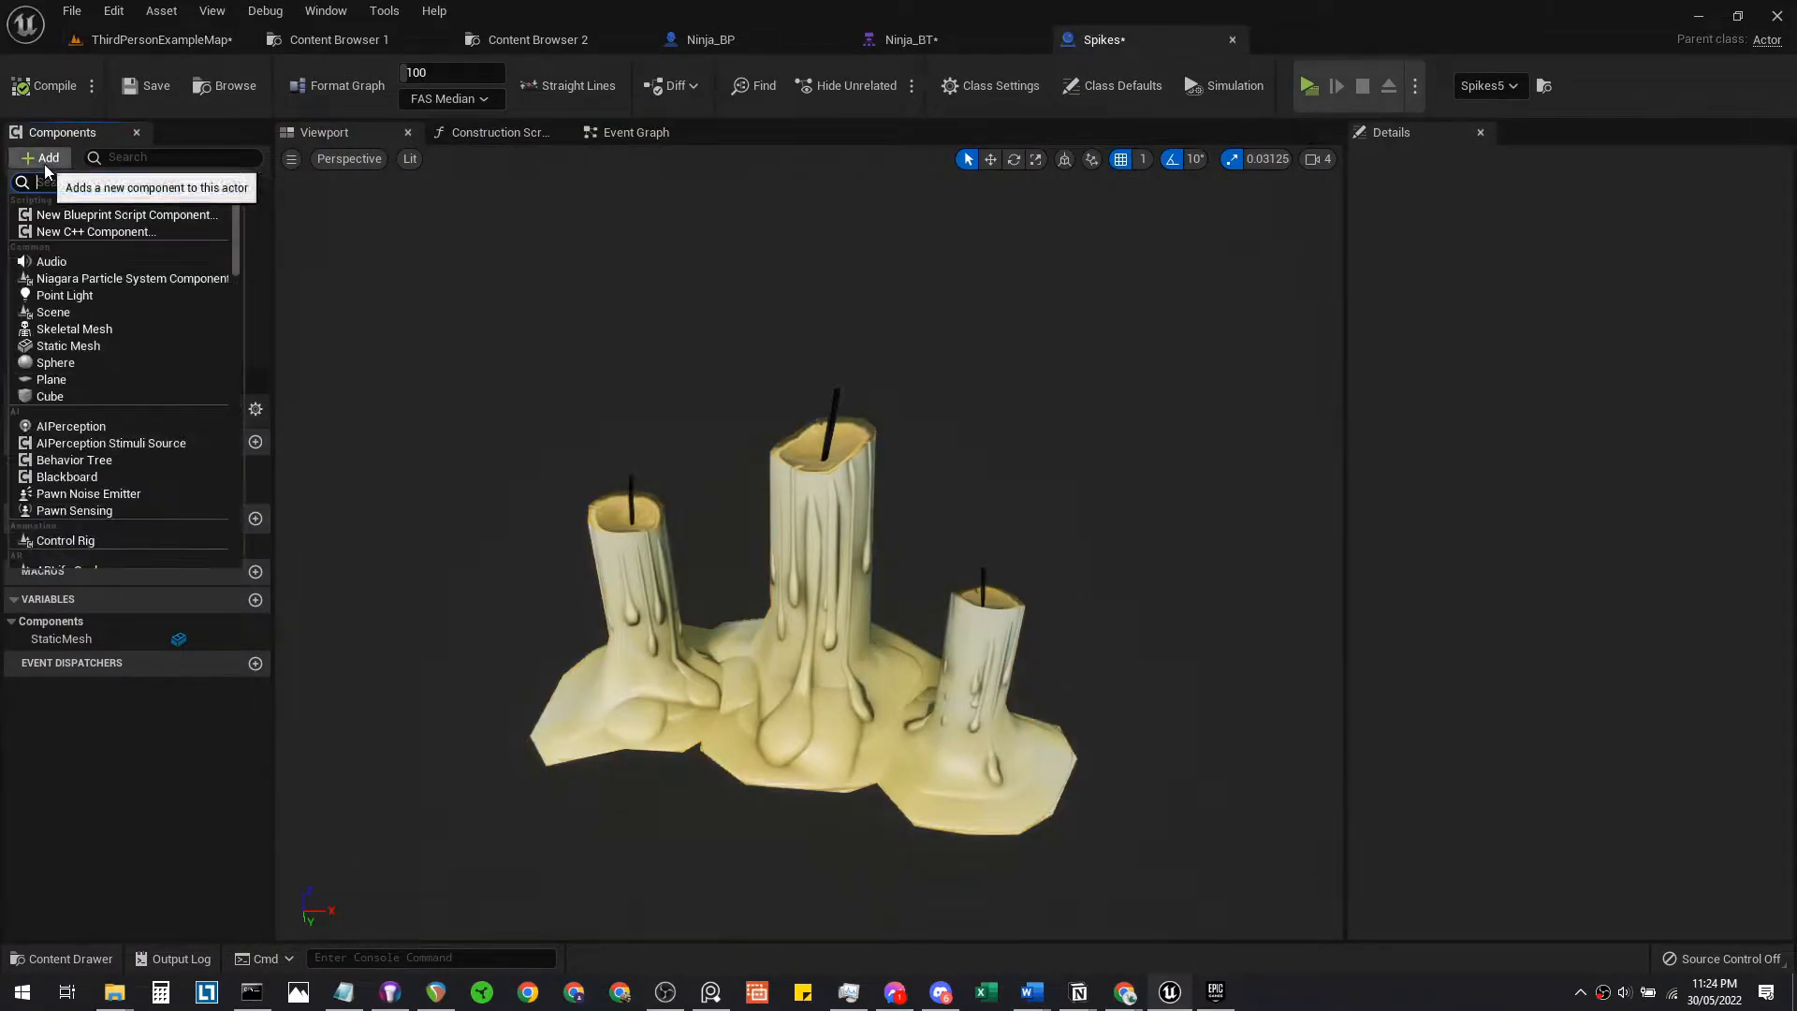
{"action": "type", "text": "box"}
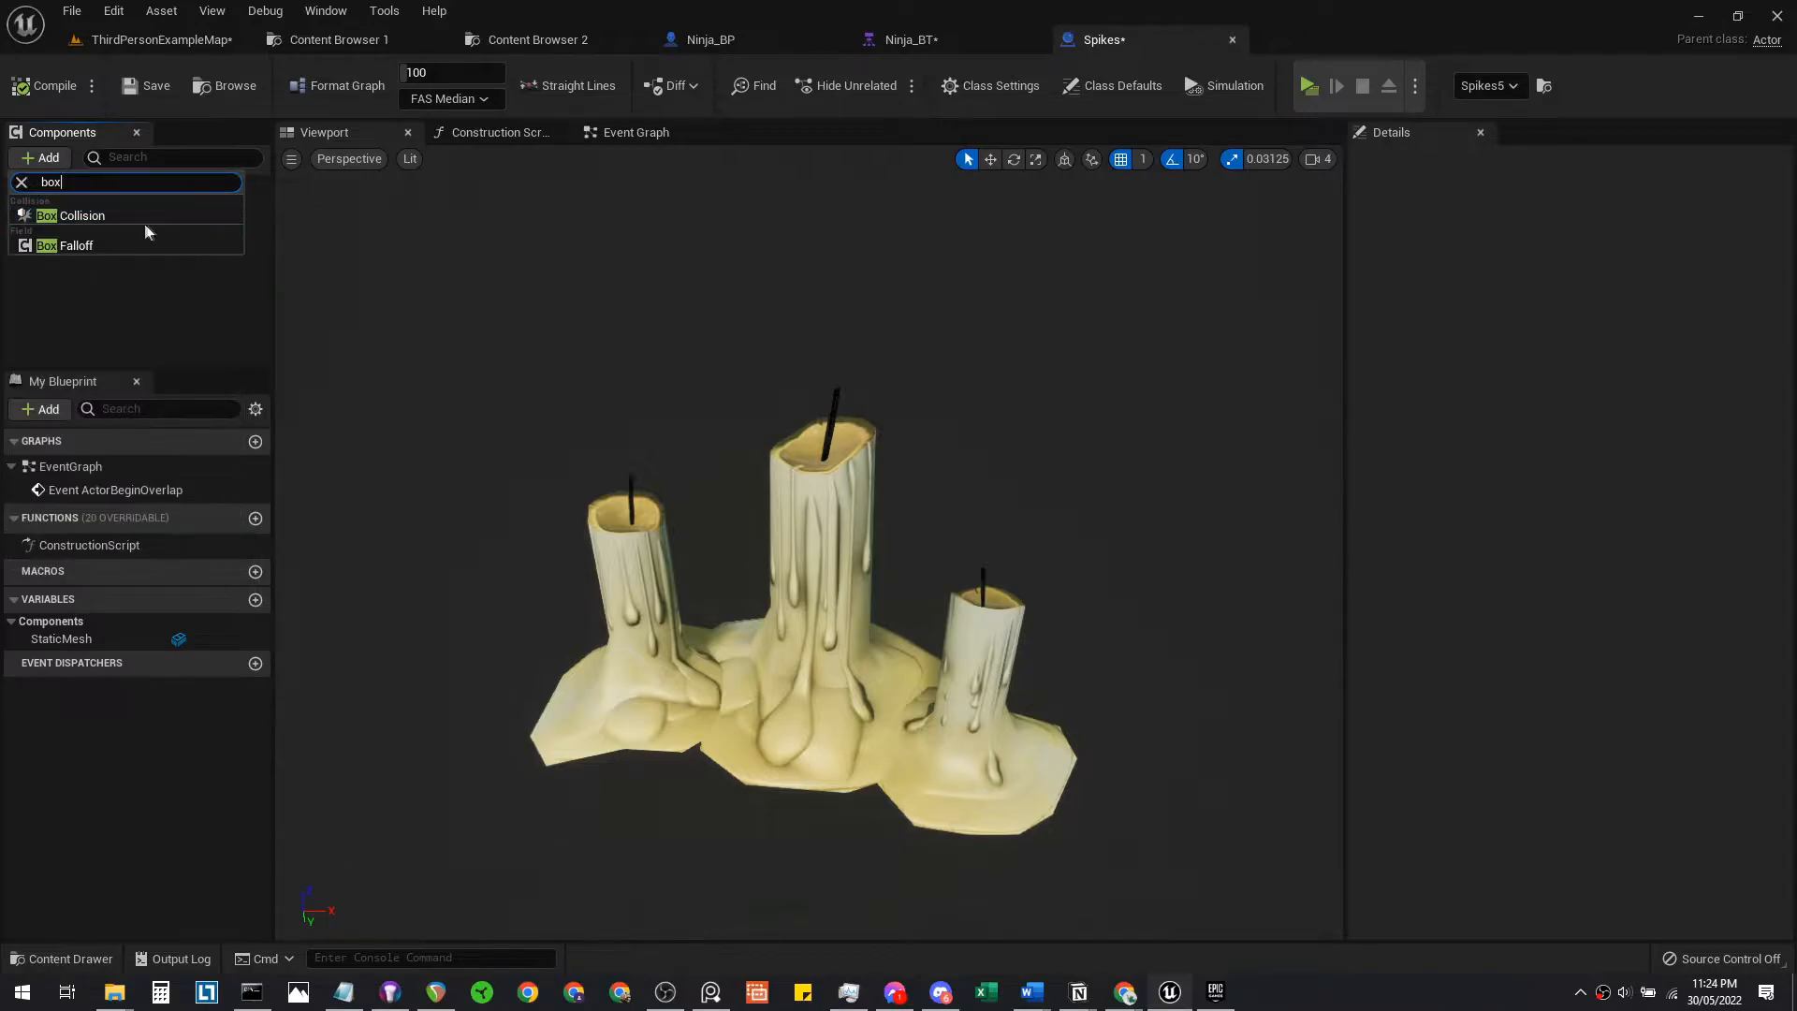
{"action": "left_click", "coordinate": [137, 219]}
Scale the collision box and raise it about 19 units so it closely encloses the three candles from every side
{"action": "right_click_drag", "start_coordinate": [1020, 464], "coordinate": [1104, 524]}
{"action": "right_click_drag", "start_coordinate": [637, 539], "coordinate": [863, 546]}
{"action": "key", "text": "r"}
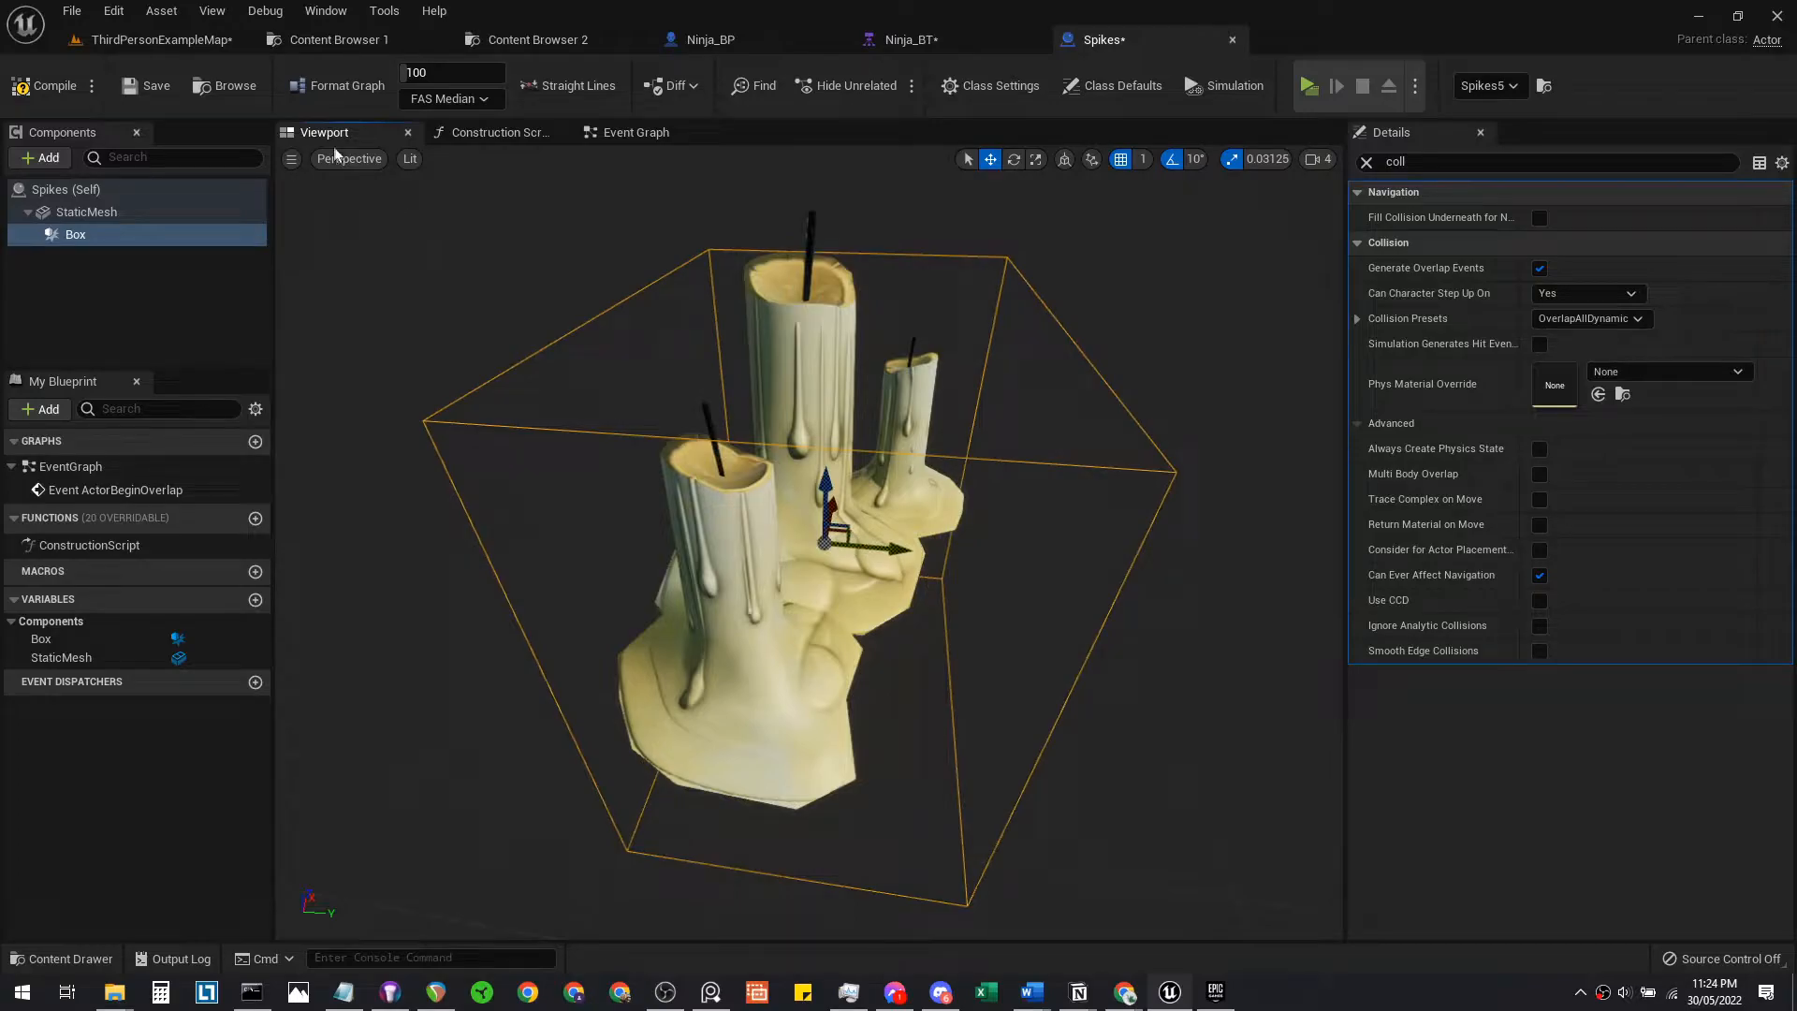
{"action": "left_click", "coordinate": [342, 158]}
{"action": "left_click", "coordinate": [412, 230]}
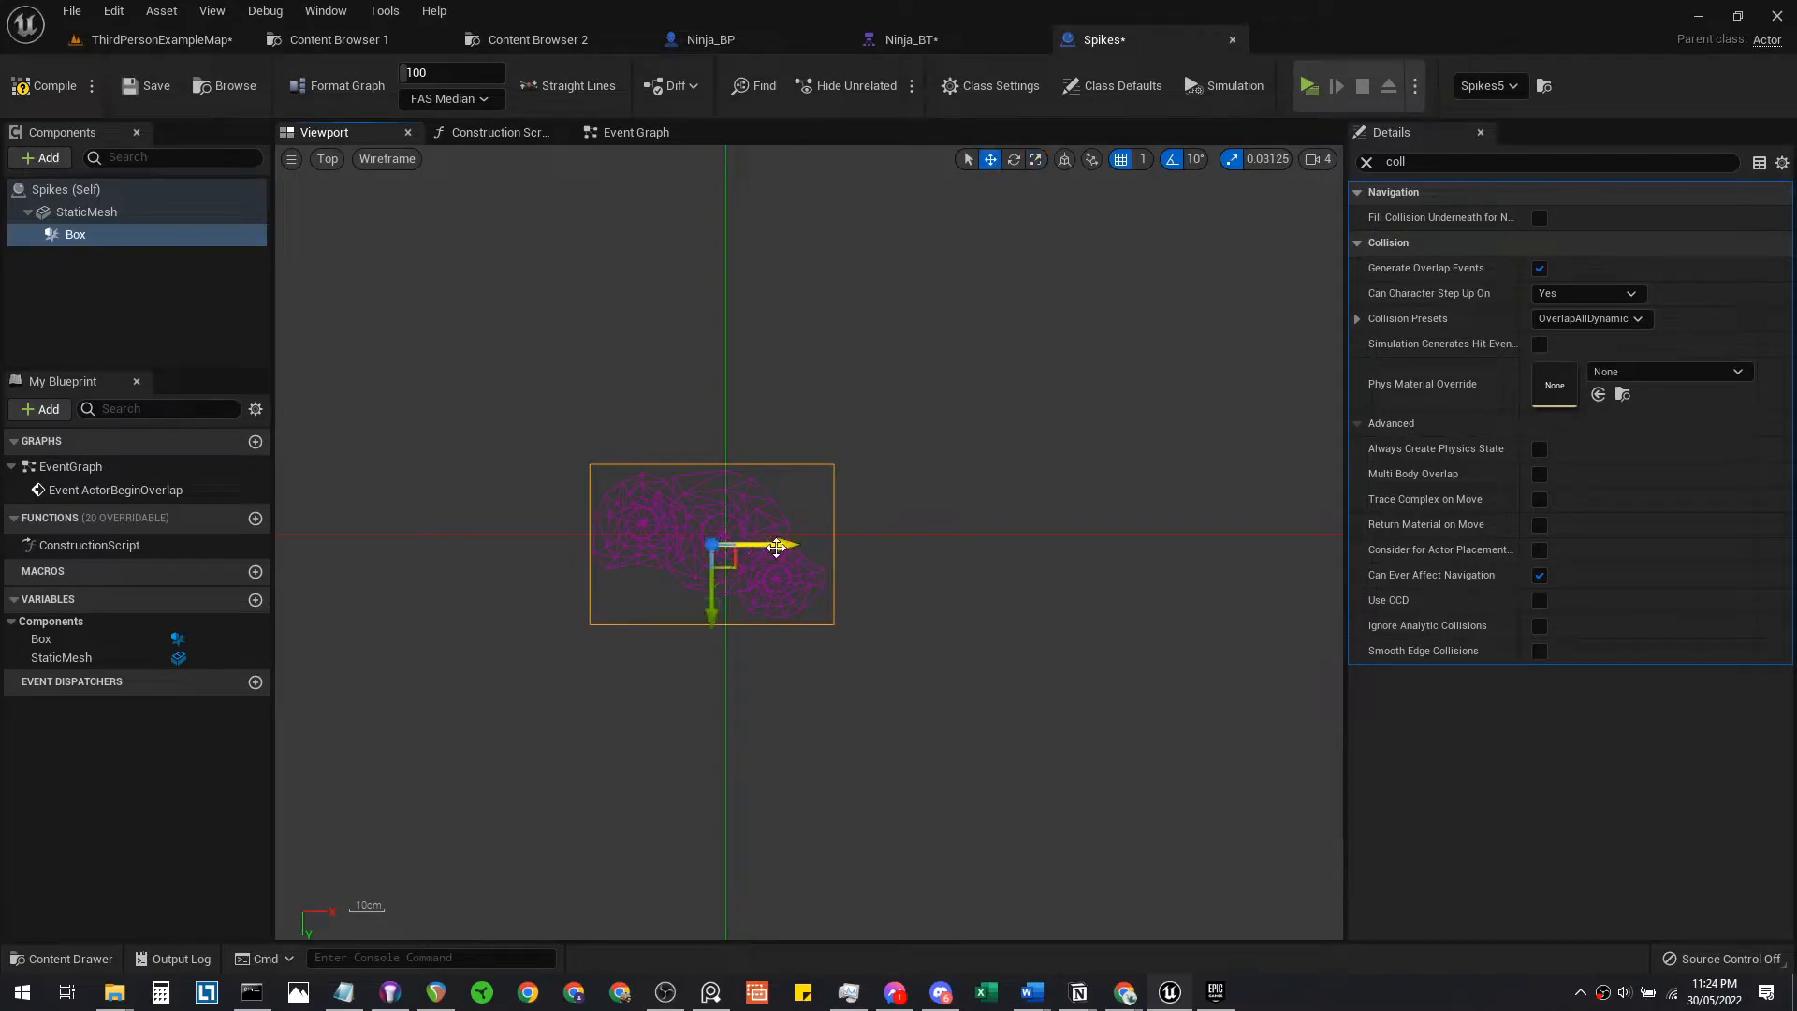
{"action": "left_click", "coordinate": [399, 249]}
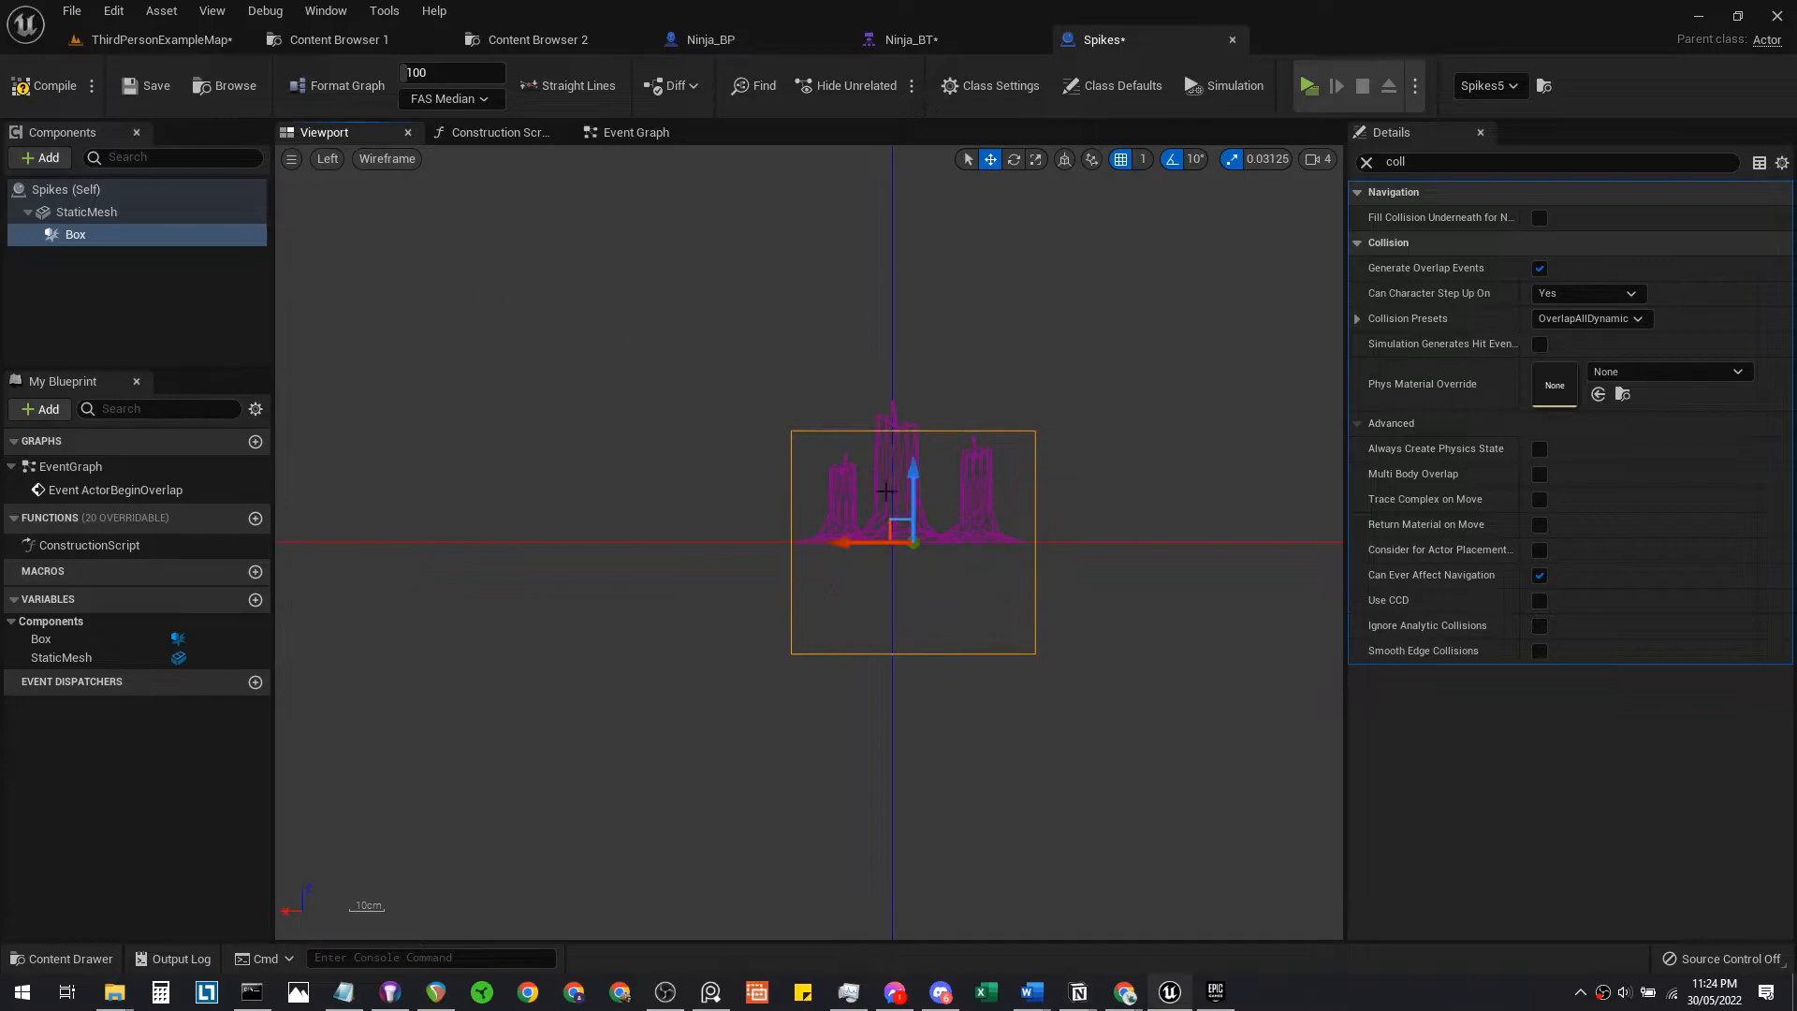
{"action": "left_click_drag", "start_coordinate": [913, 470], "coordinate": [914, 432]}
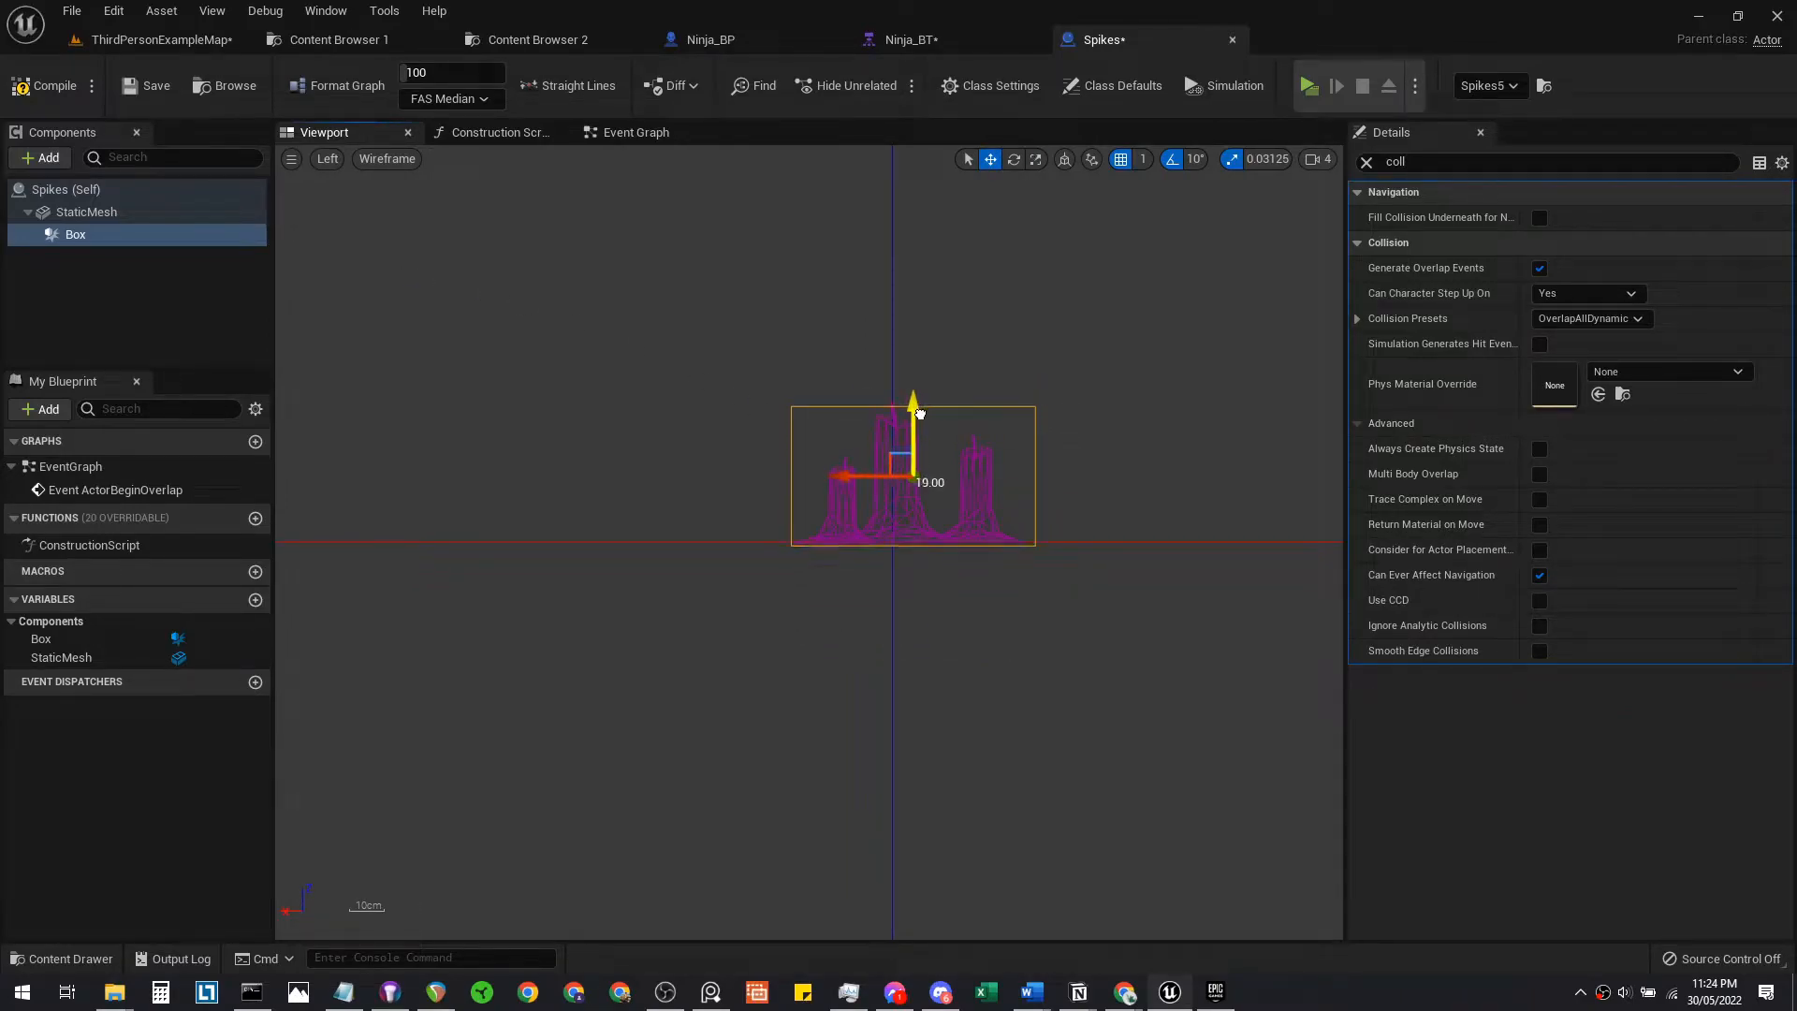
{"action": "left_click", "coordinate": [401, 307]}
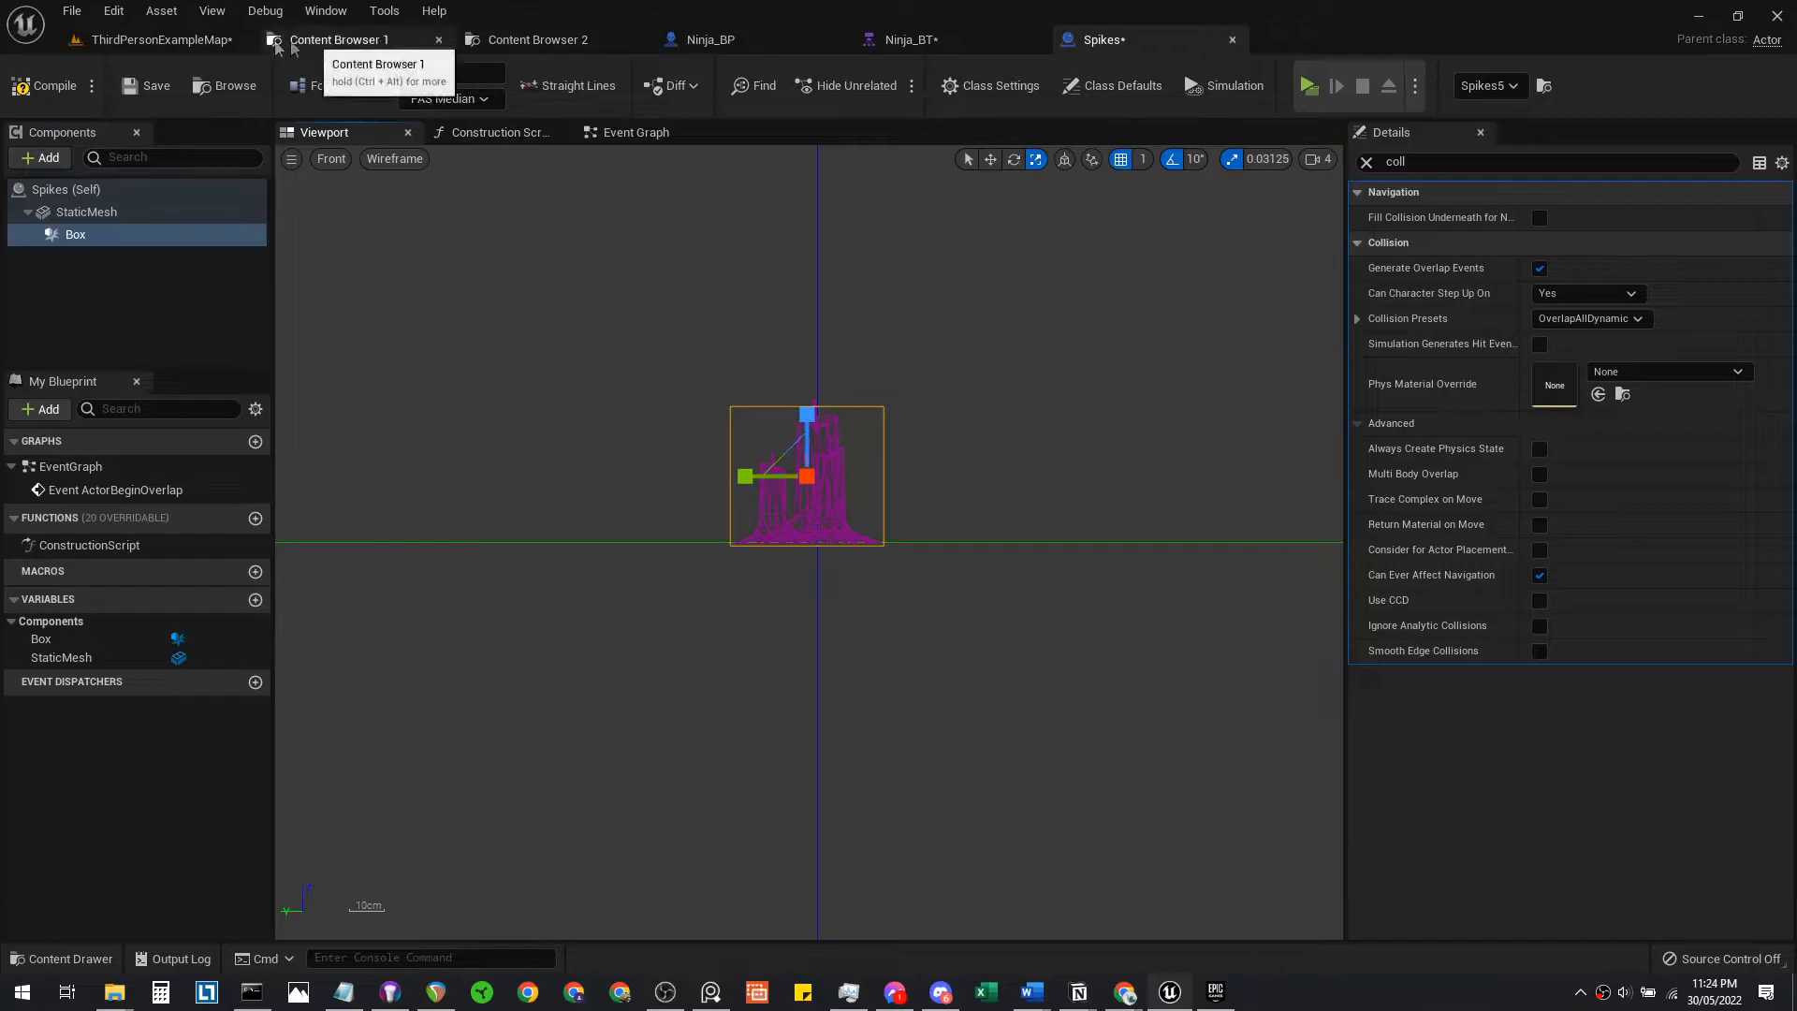
Play-test ThirdPersonExampleMap by running the character into the candle traps repeatedly to check the damage and the ninja's pursuit
{"action": "left_click", "coordinate": [198, 41]}
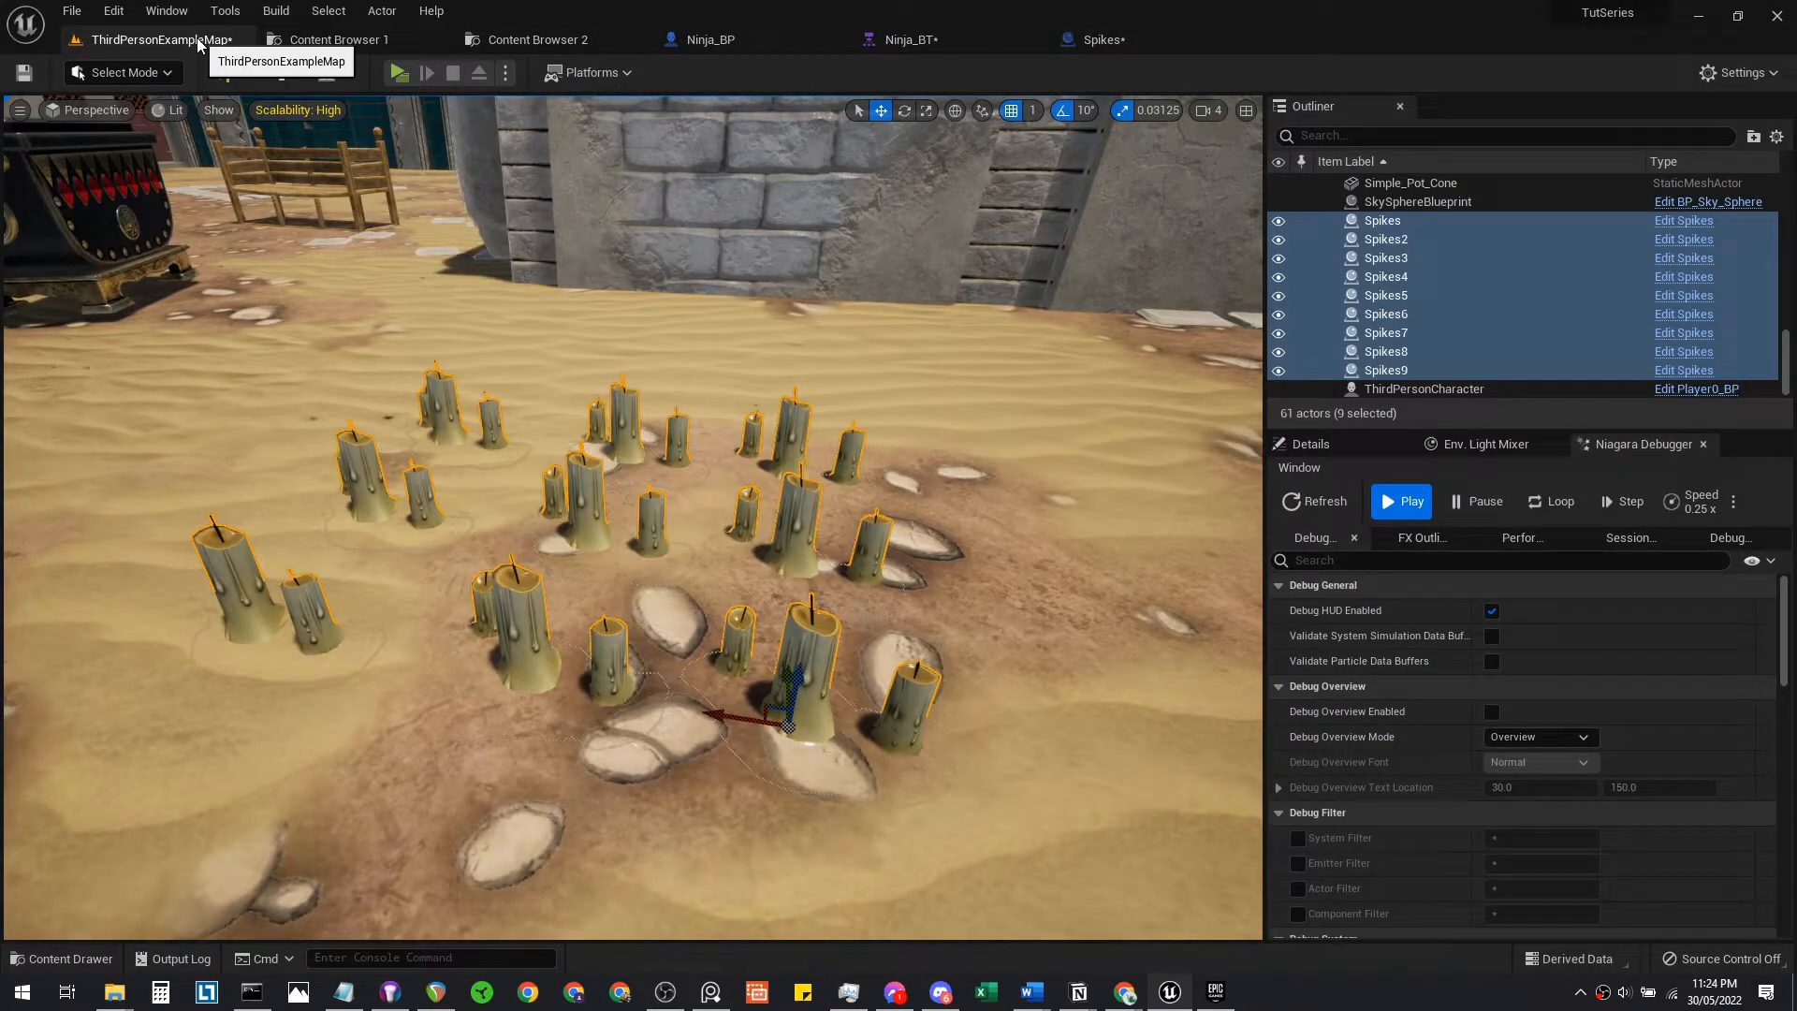
{"action": "key", "text": "alt+p"}
{"action": "key", "text": "w"}
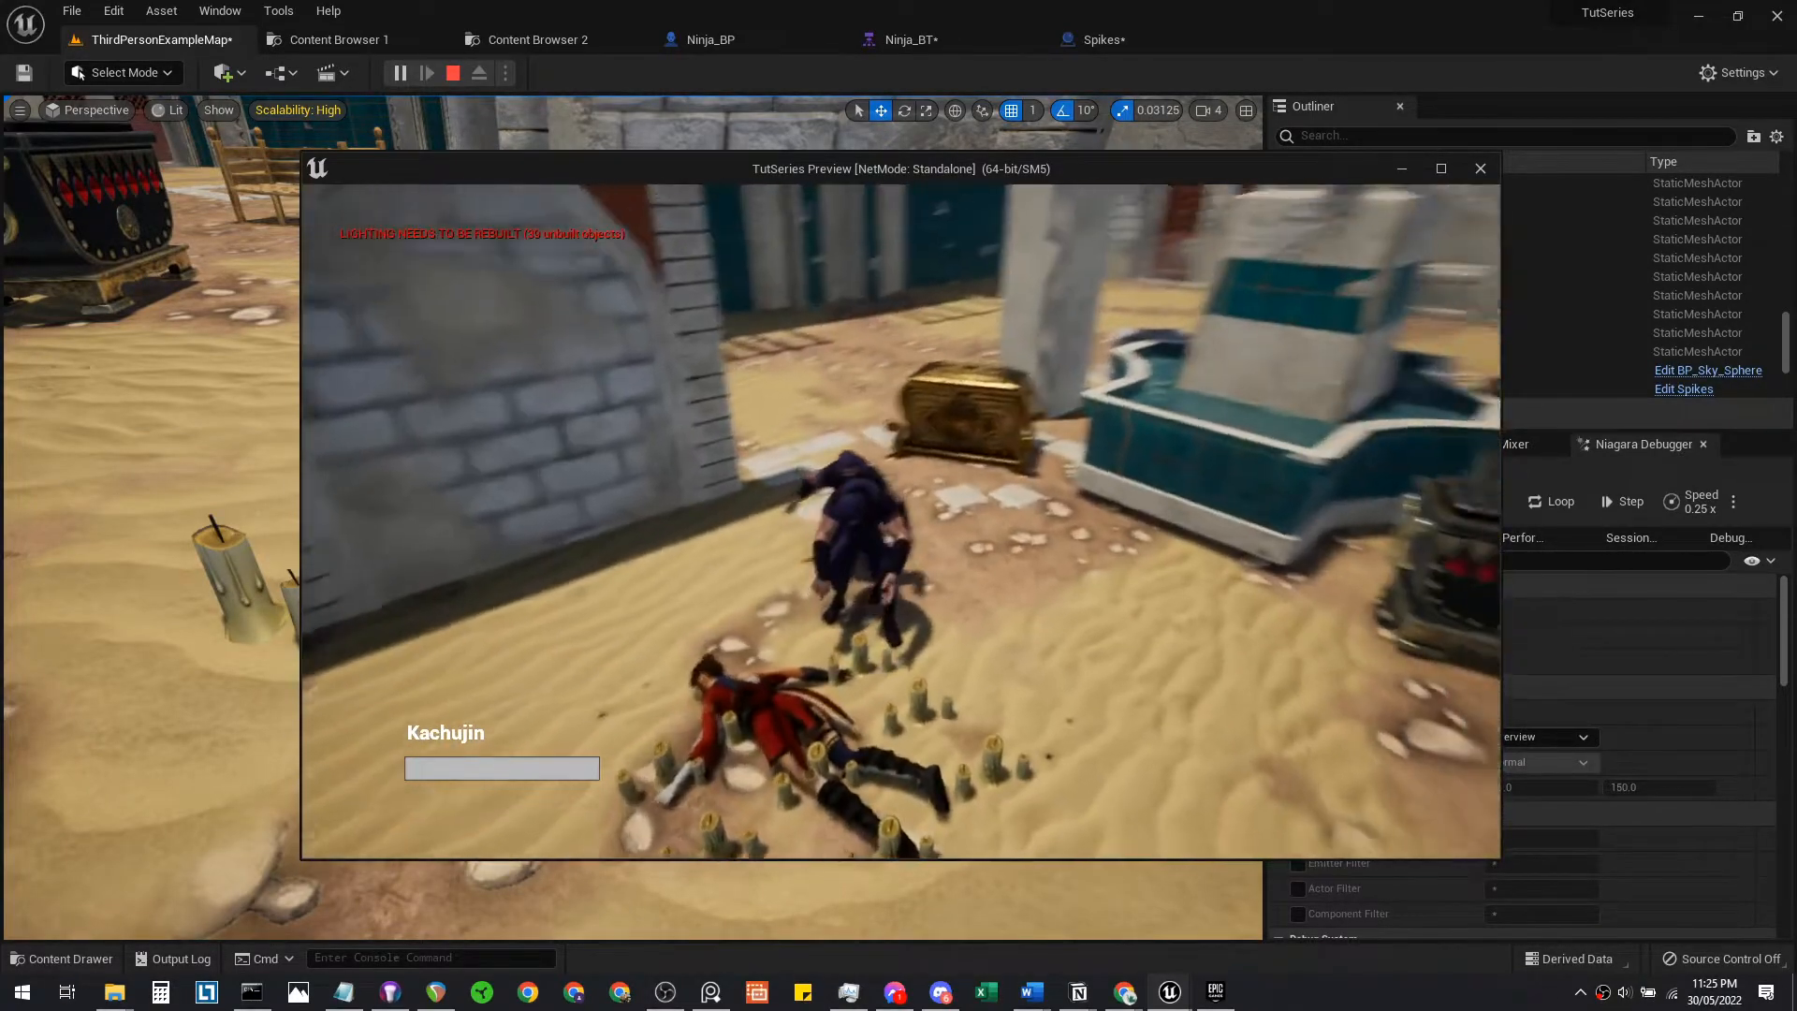
{"action": "left_click", "coordinate": [941, 611]}
{"action": "key", "text": "w"}
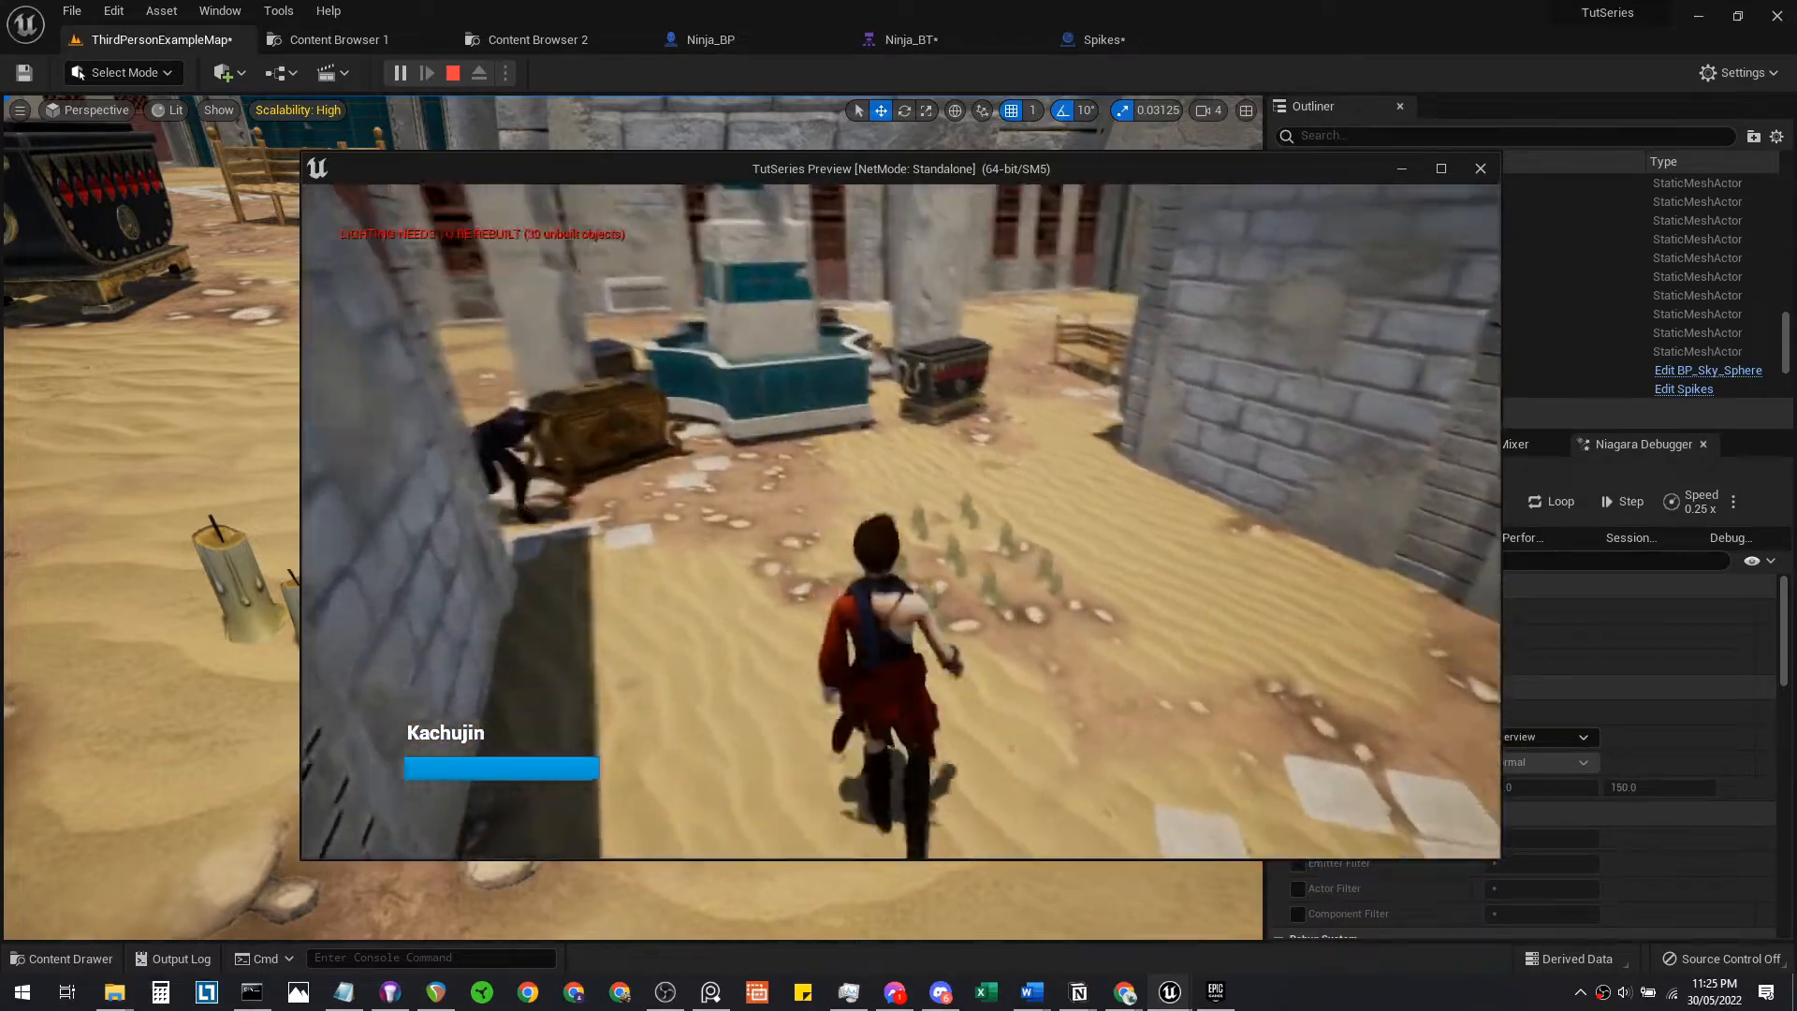
{"action": "key", "text": "s"}
{"action": "key", "text": "d"}
{"action": "key", "text": "w"}
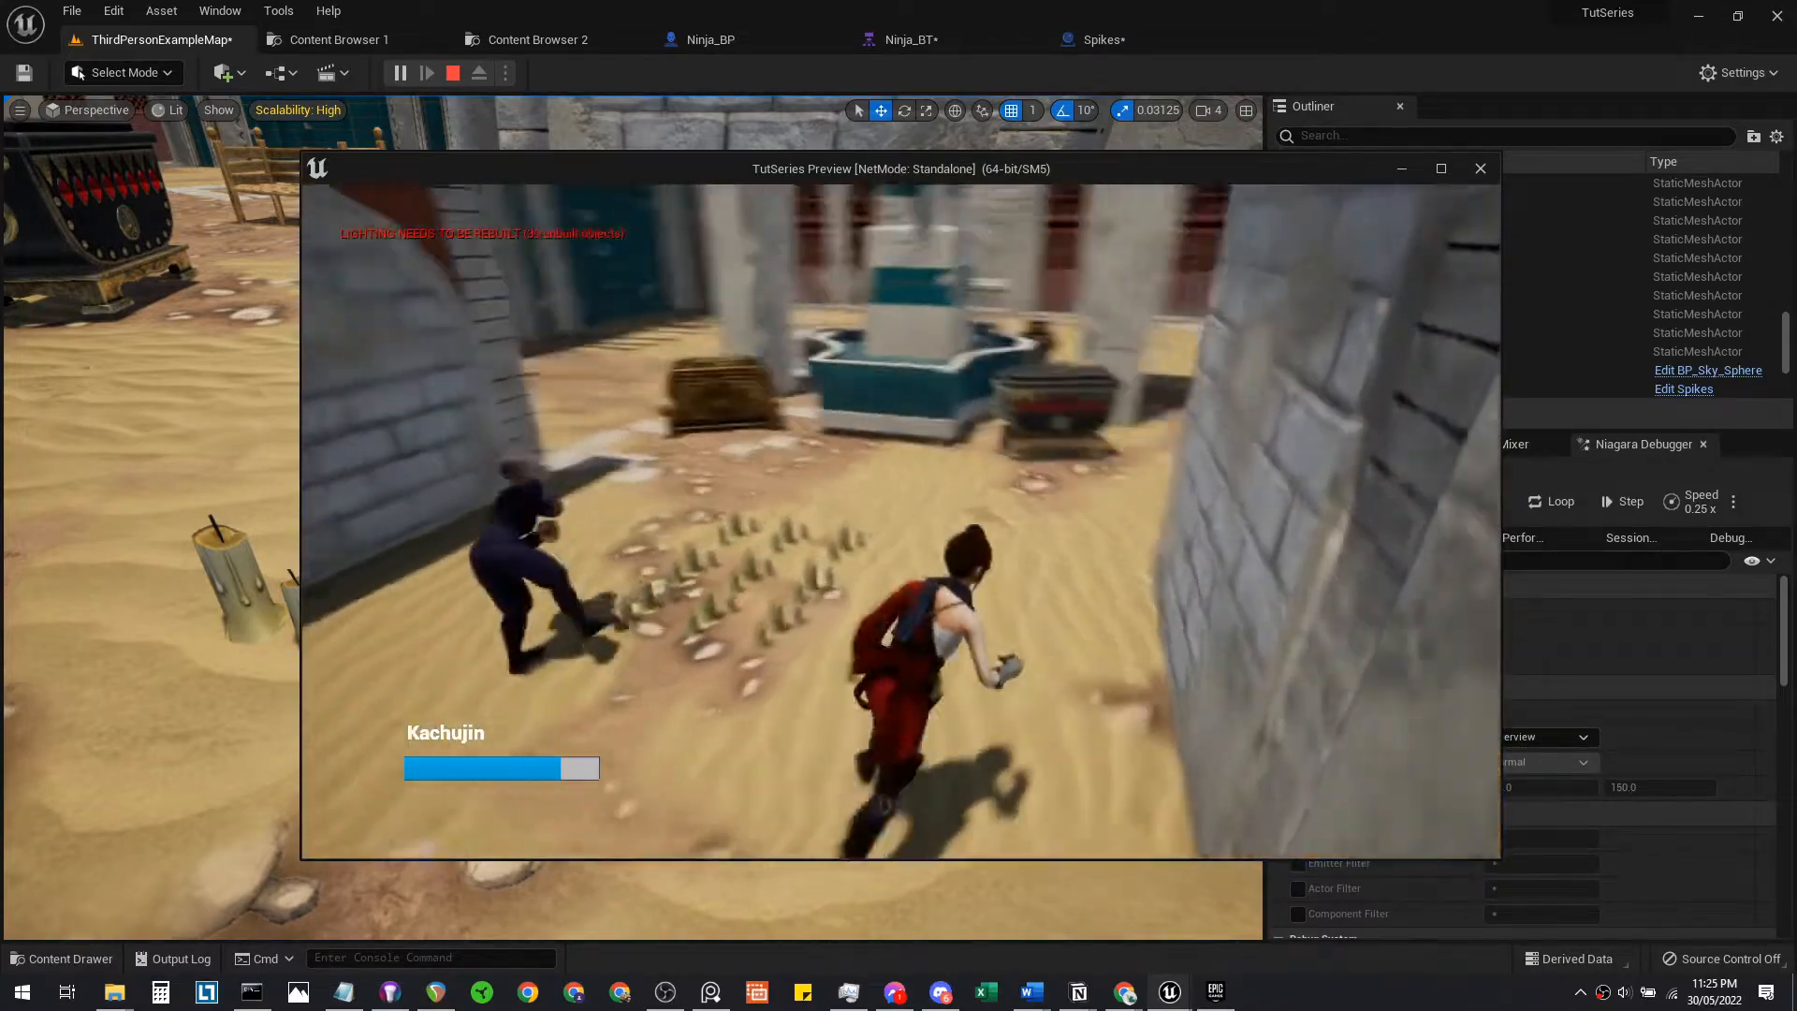
{"action": "key", "text": "s"}
{"action": "key", "text": "w"}
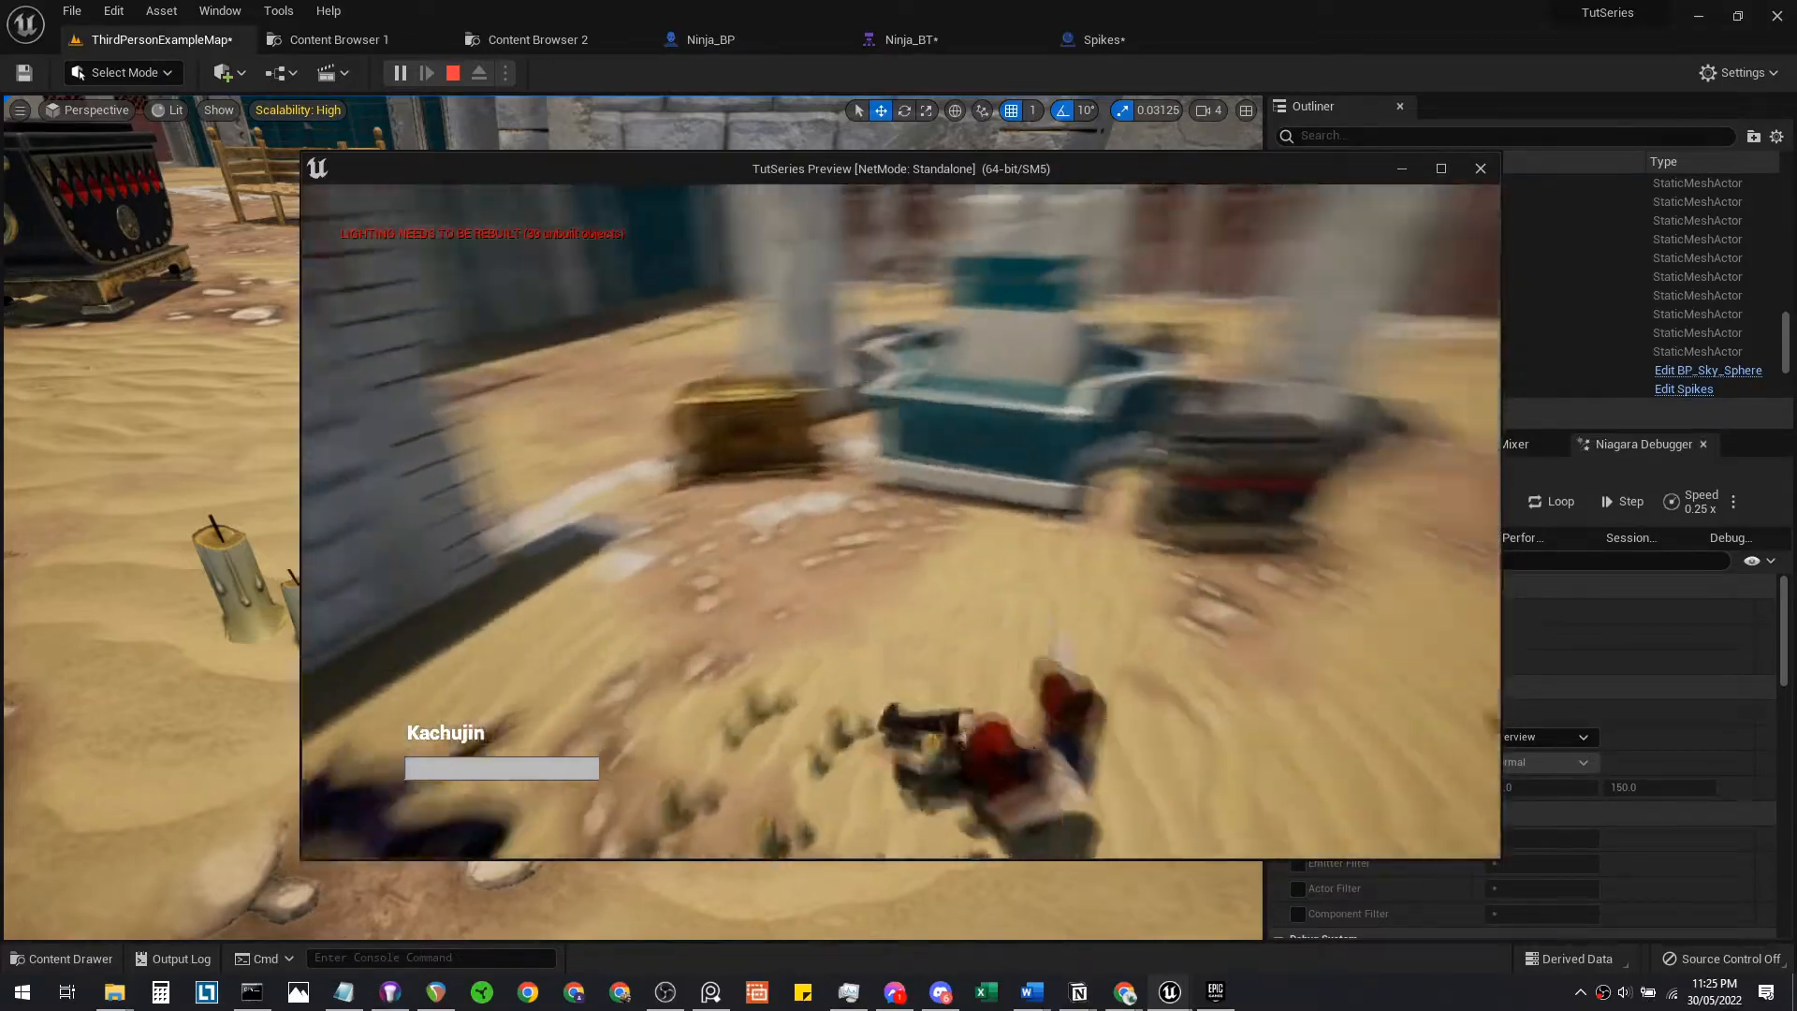
{"action": "key", "text": "Escape"}
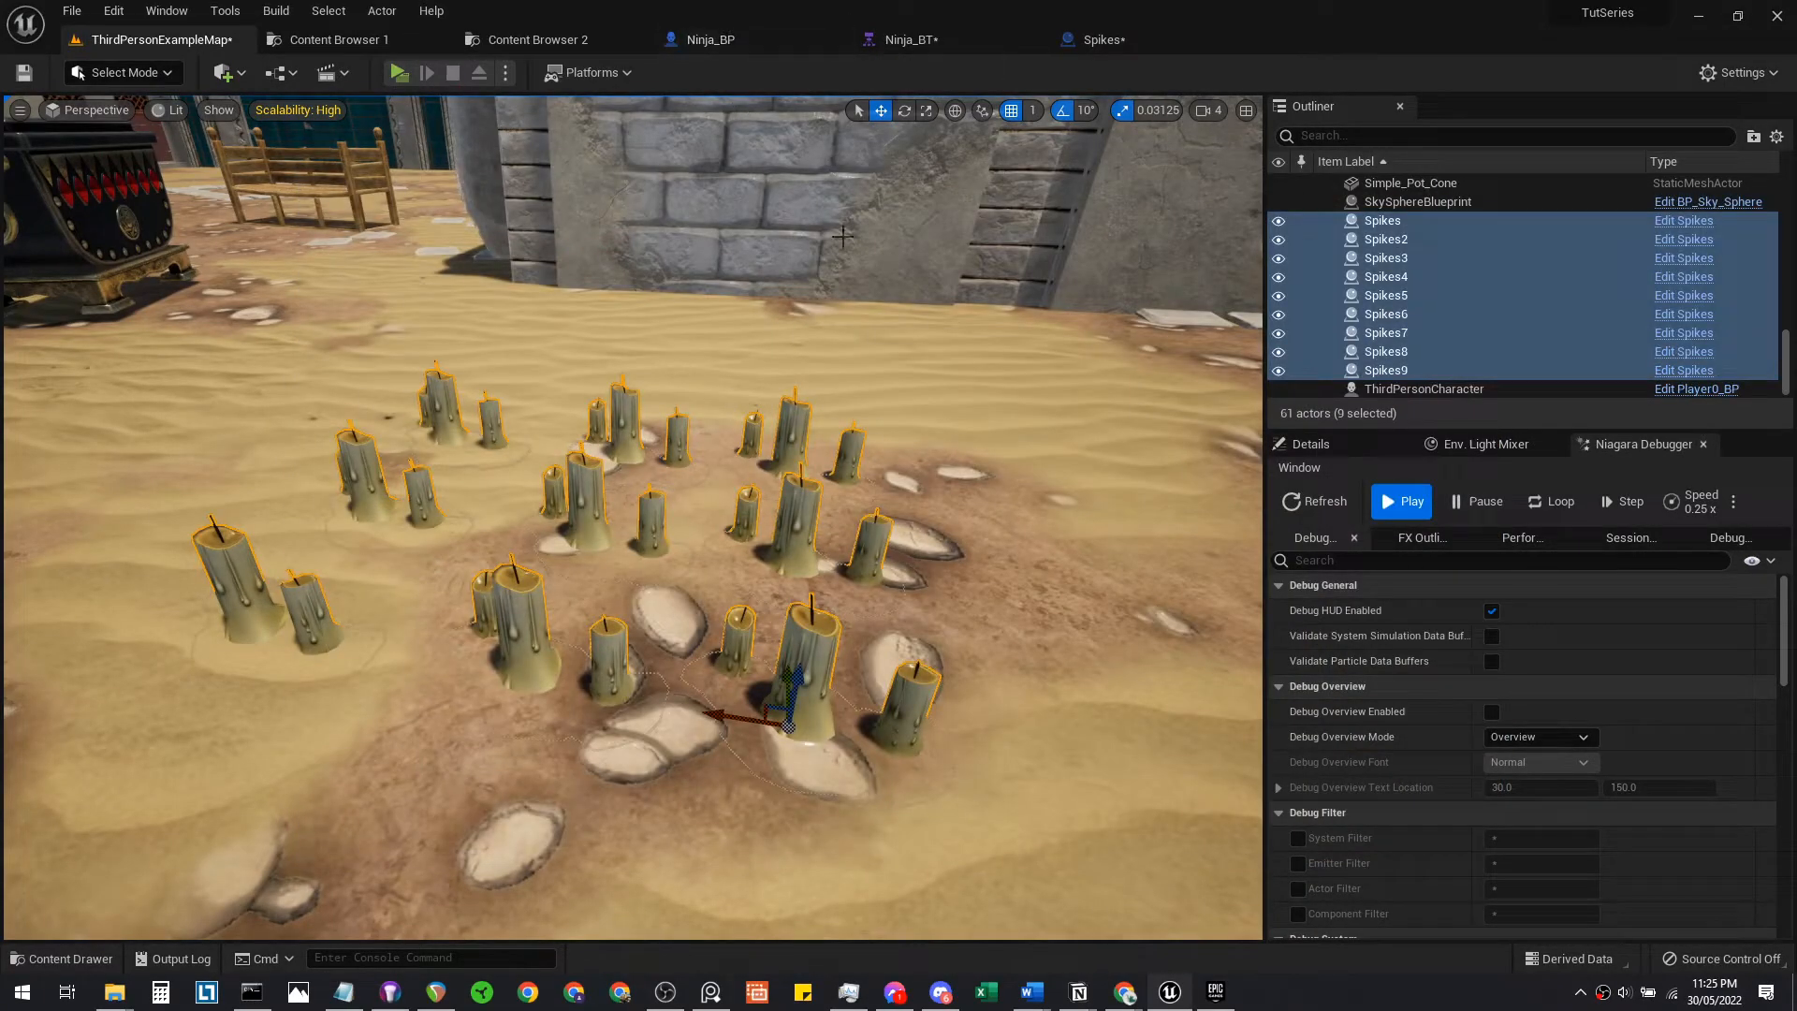
Examine the placement of the nine candle traps beside the fountain from close up and across the courtyard
{"action": "key", "text": "s"}
{"action": "right_click_drag", "start_coordinate": [843, 236], "coordinate": [836, 283]}
{"action": "key", "text": "d"}
{"action": "key", "text": "w"}
{"action": "key", "text": "s"}
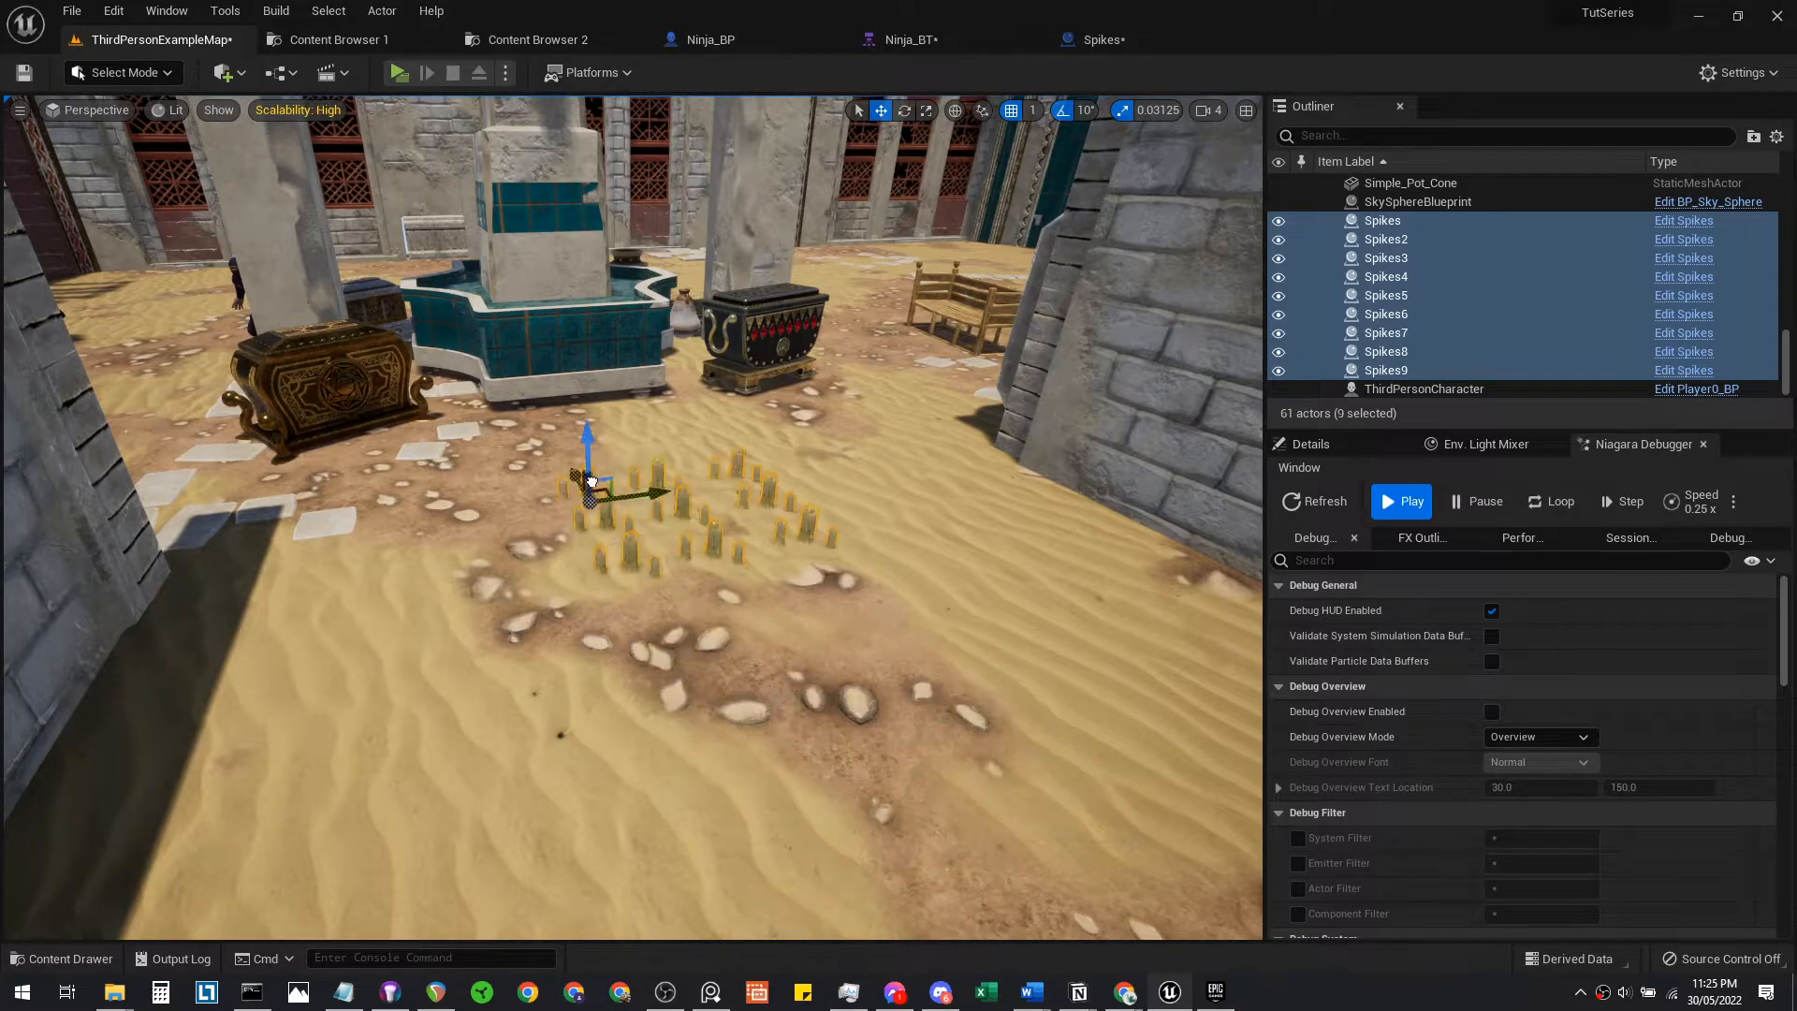
{"action": "key", "text": "w"}
{"action": "right_click_drag", "start_coordinate": [545, 418], "coordinate": [600, 527]}
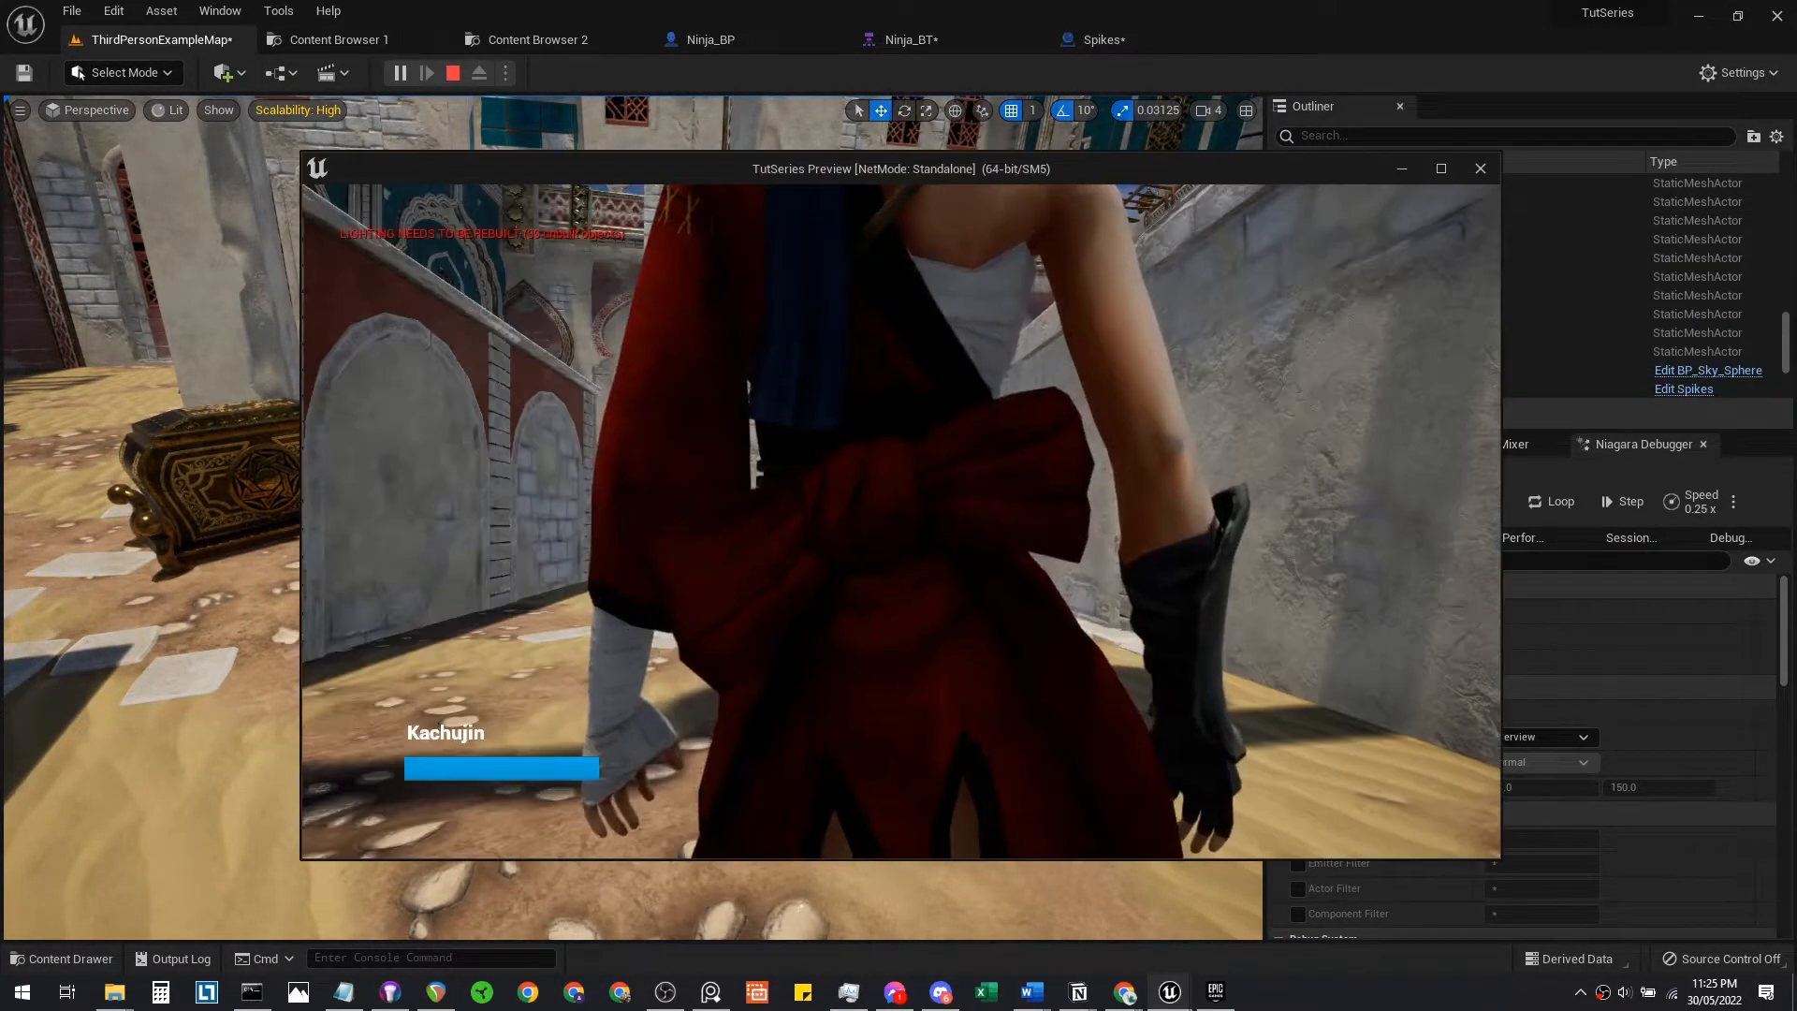
Play-test the level by luring the ninjas around the fountain and through the candle traps
{"action": "key", "text": "w"}
{"action": "key", "text": "w"}
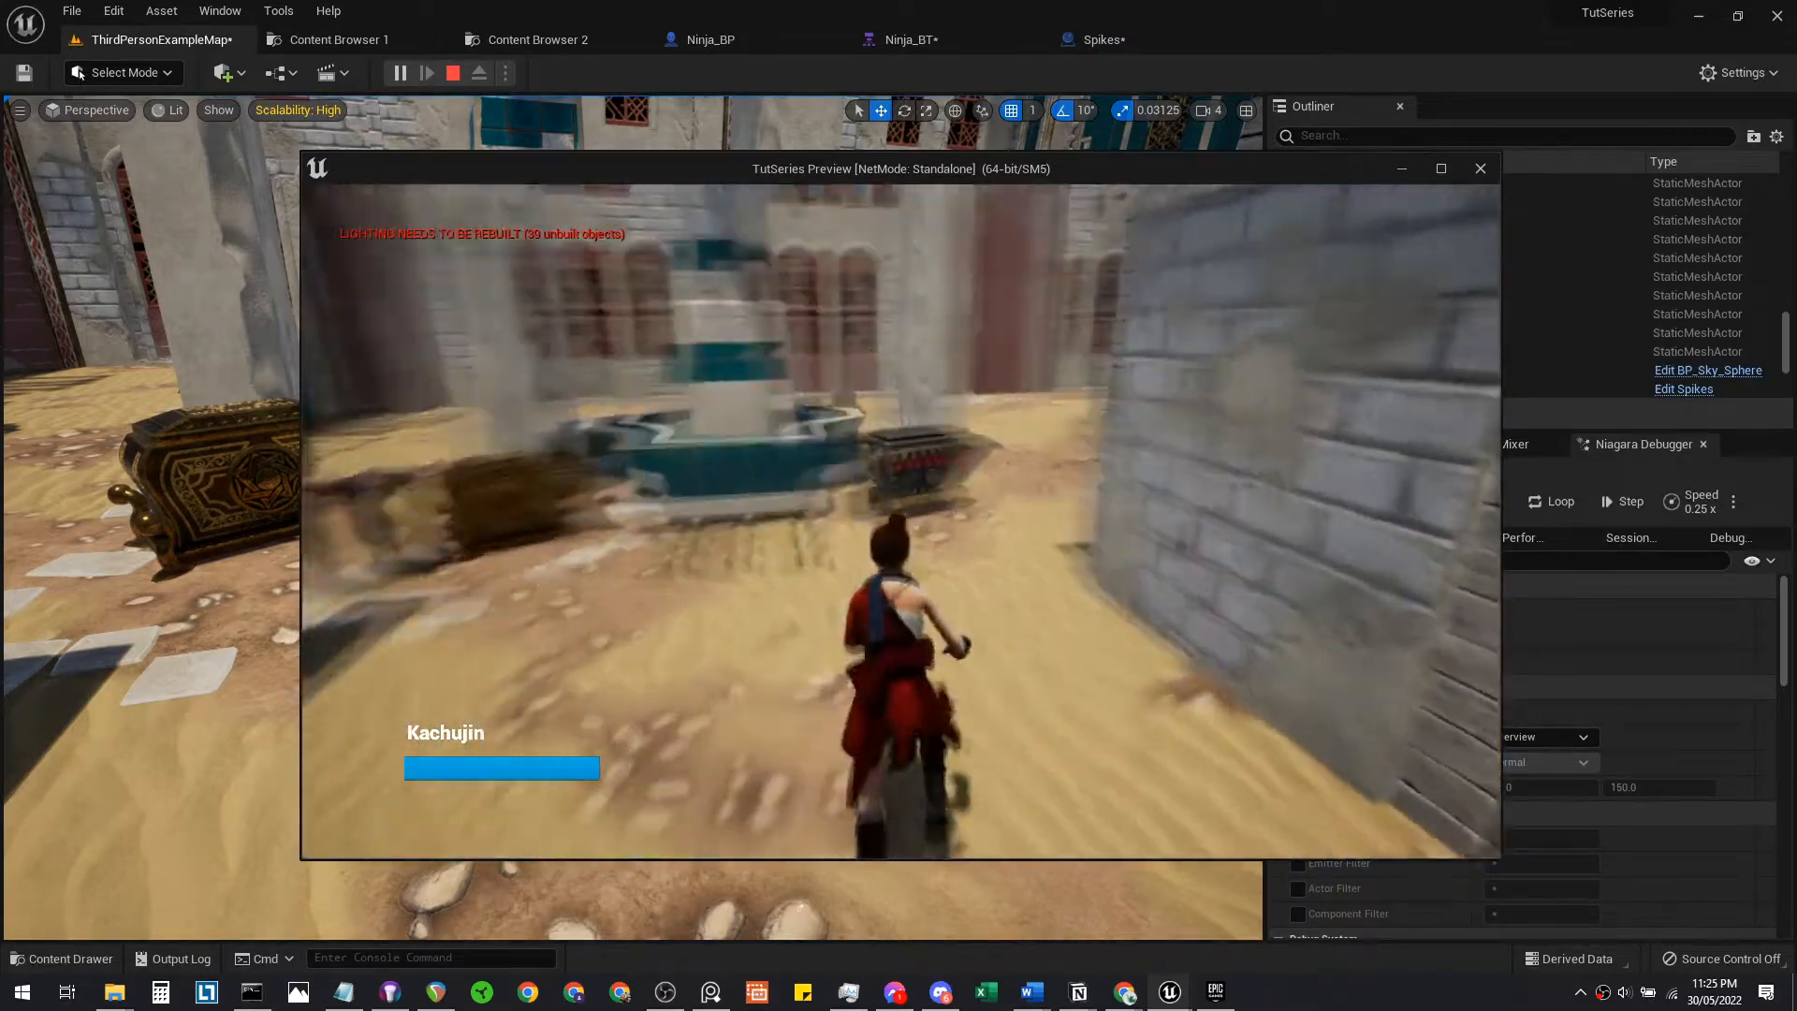
{"action": "key", "text": "s"}
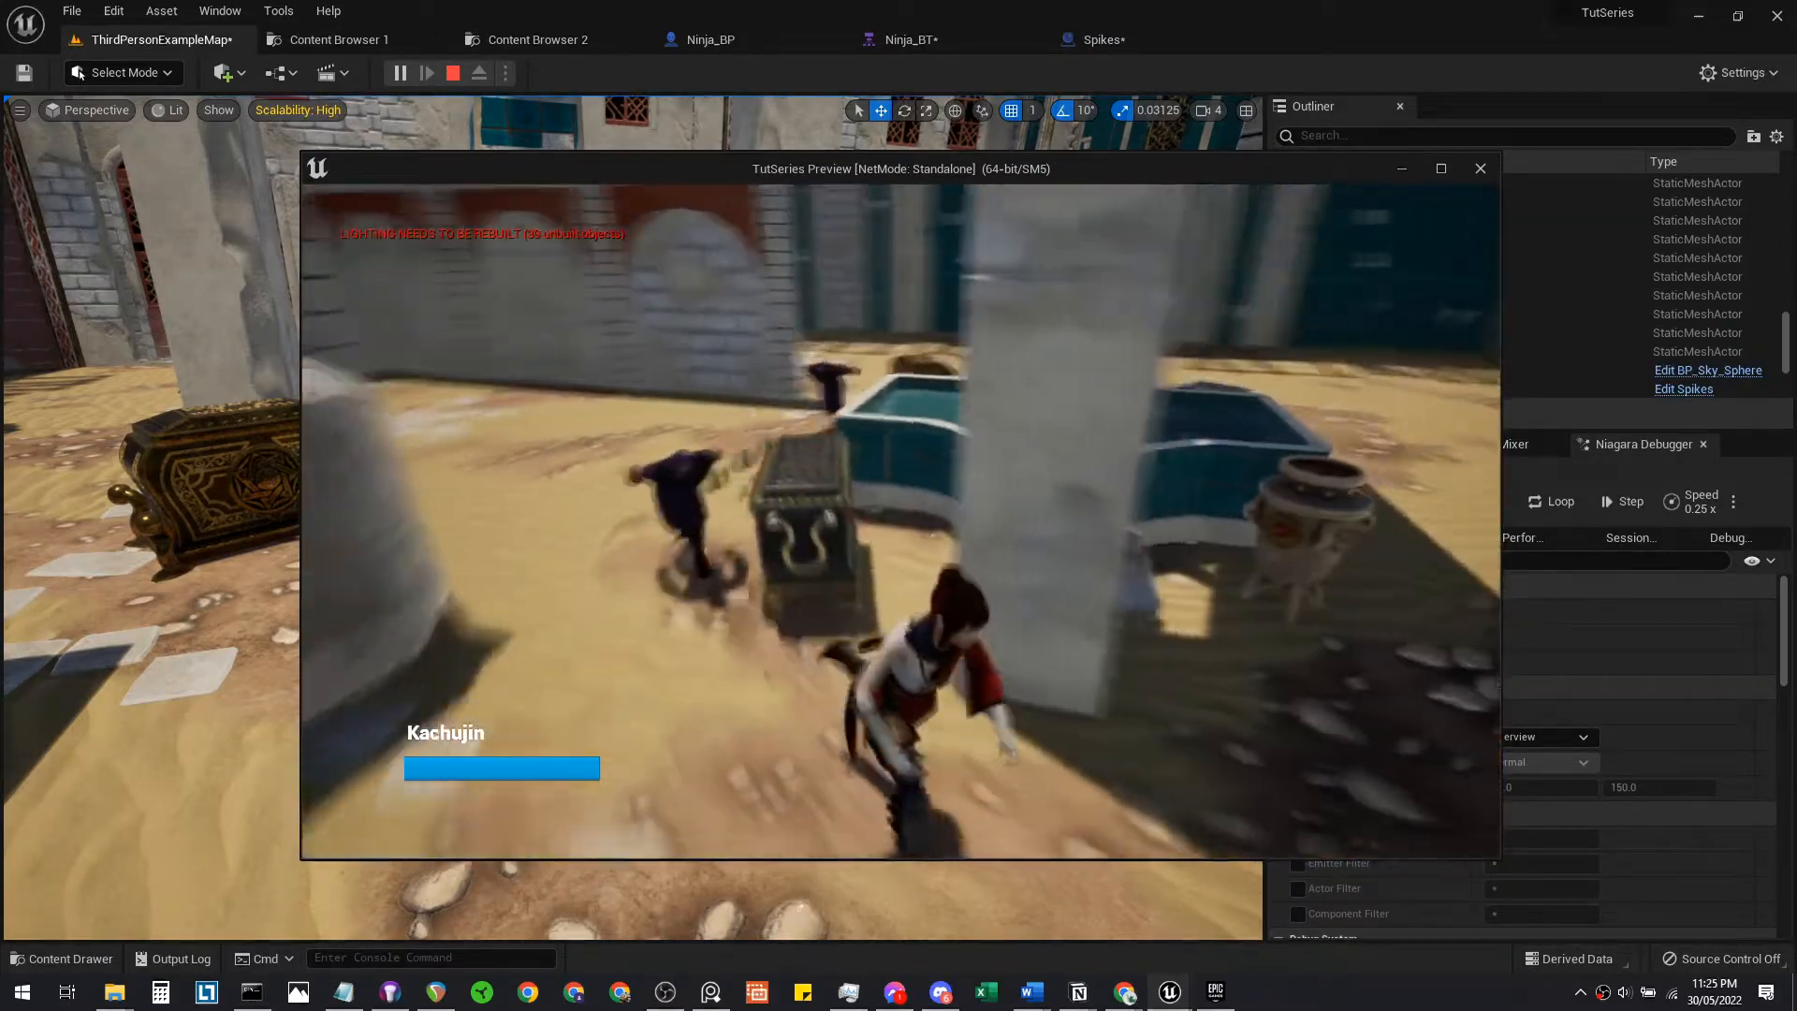
{"action": "key", "text": "w"}
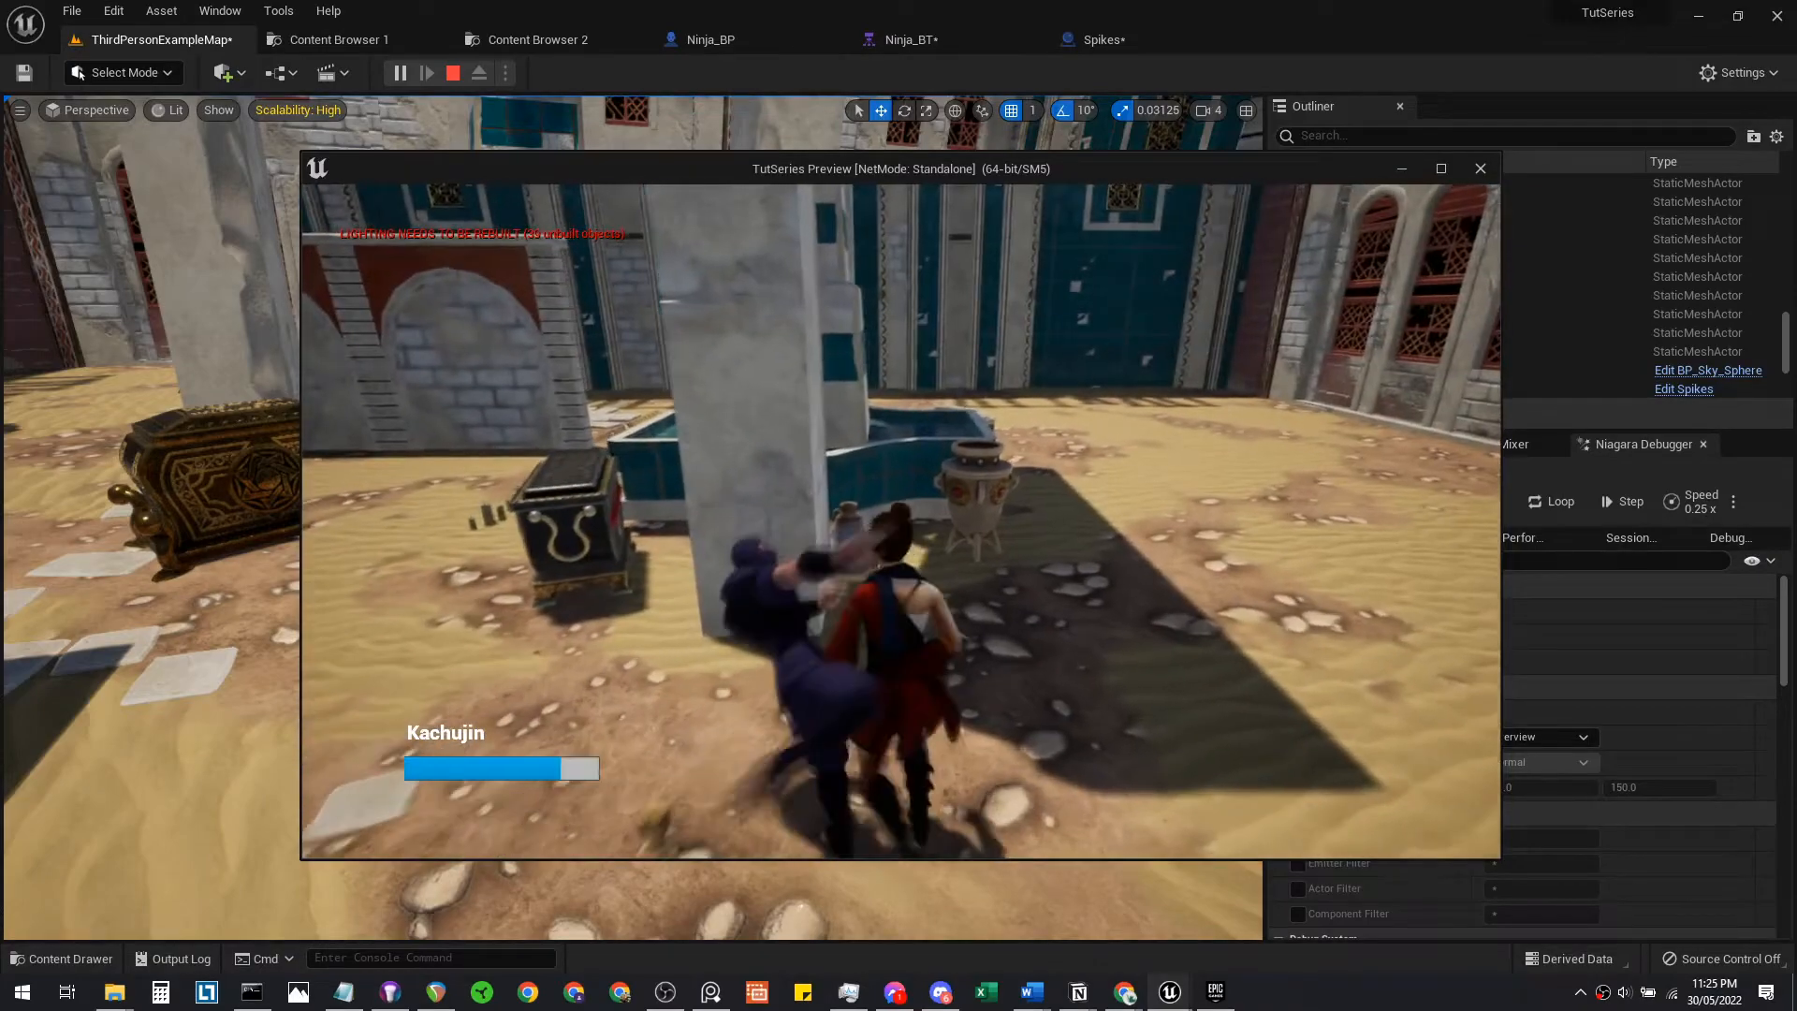
{"action": "key", "text": "w"}
{"action": "key", "text": "w"}
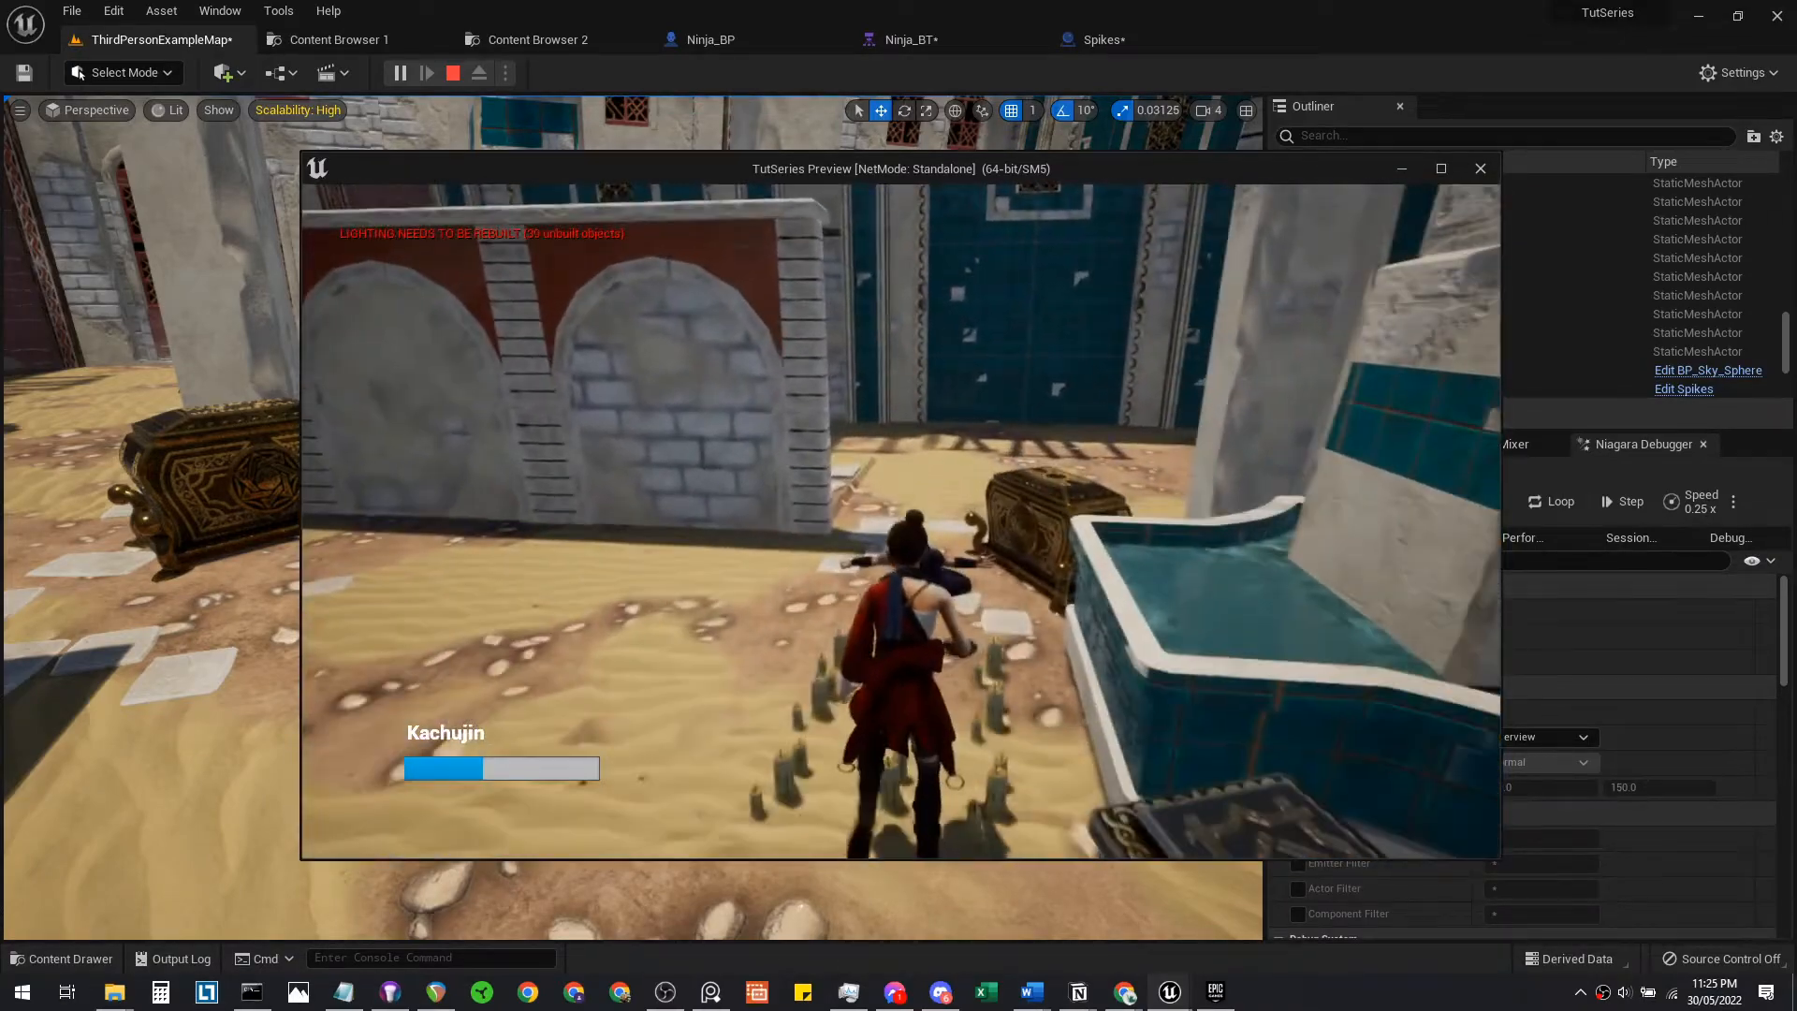
{"action": "key", "text": "s"}
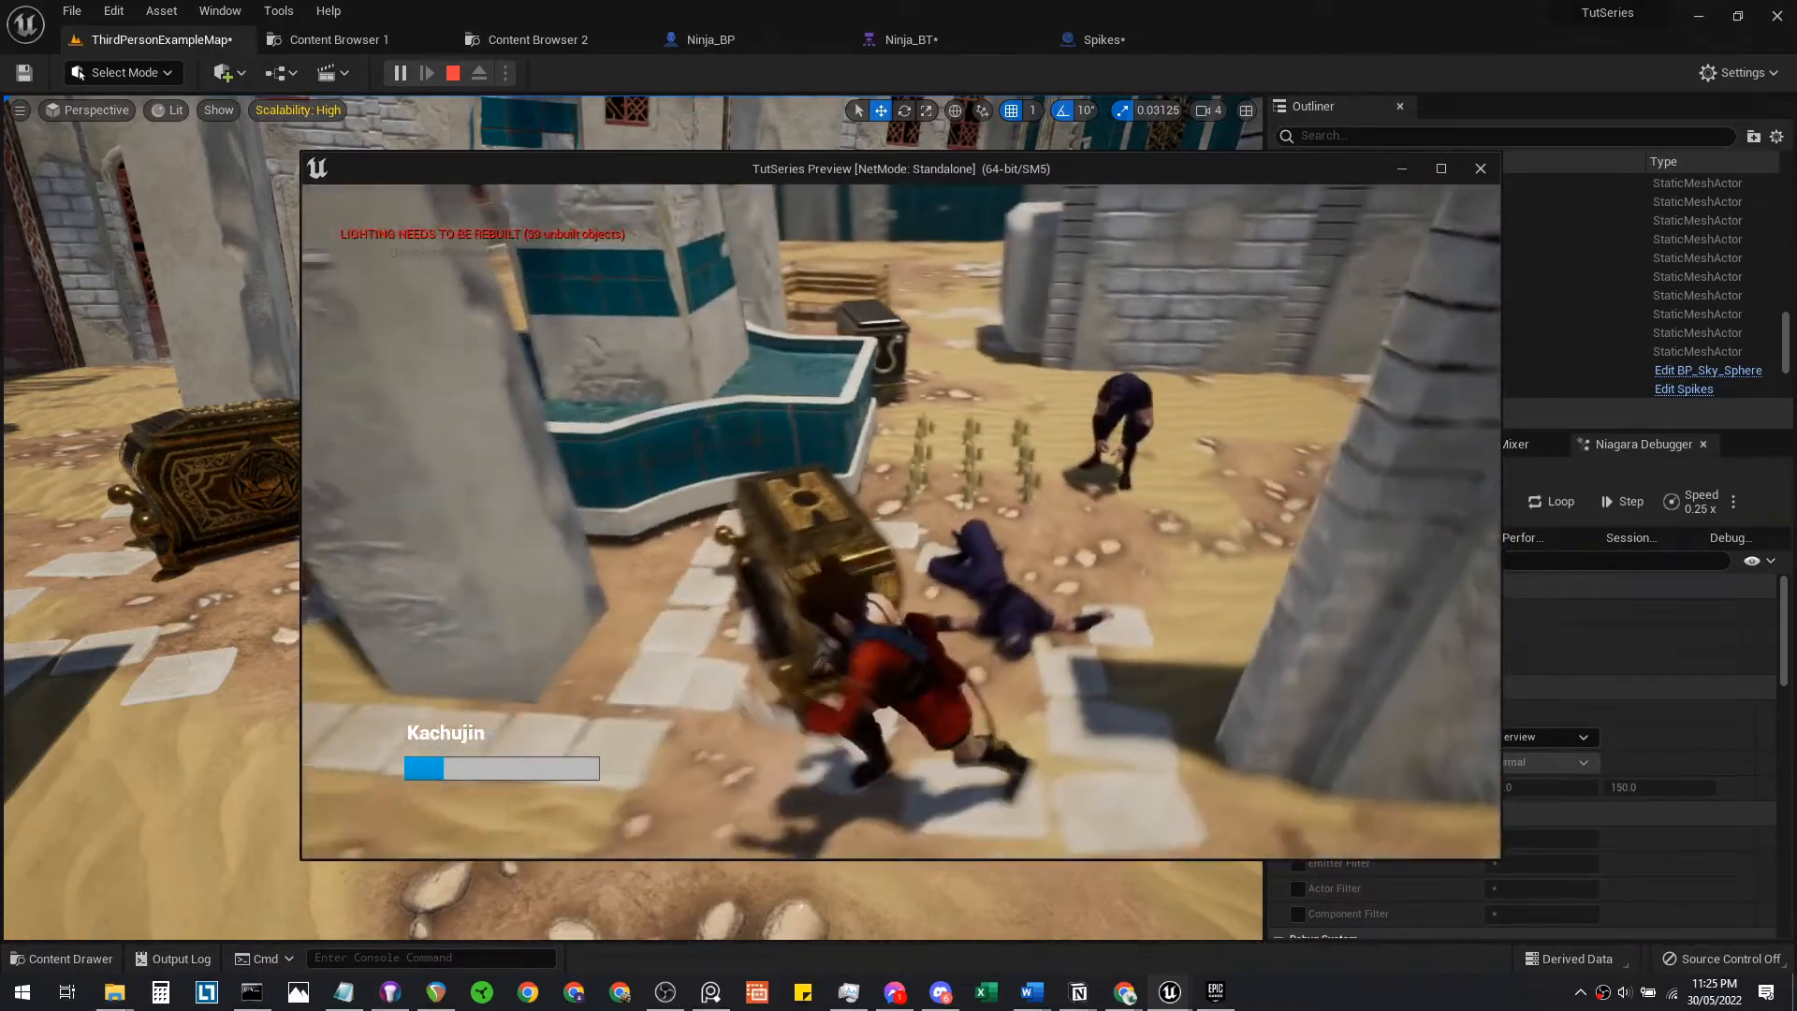
{"action": "key", "text": "d"}
{"action": "key", "text": "w"}
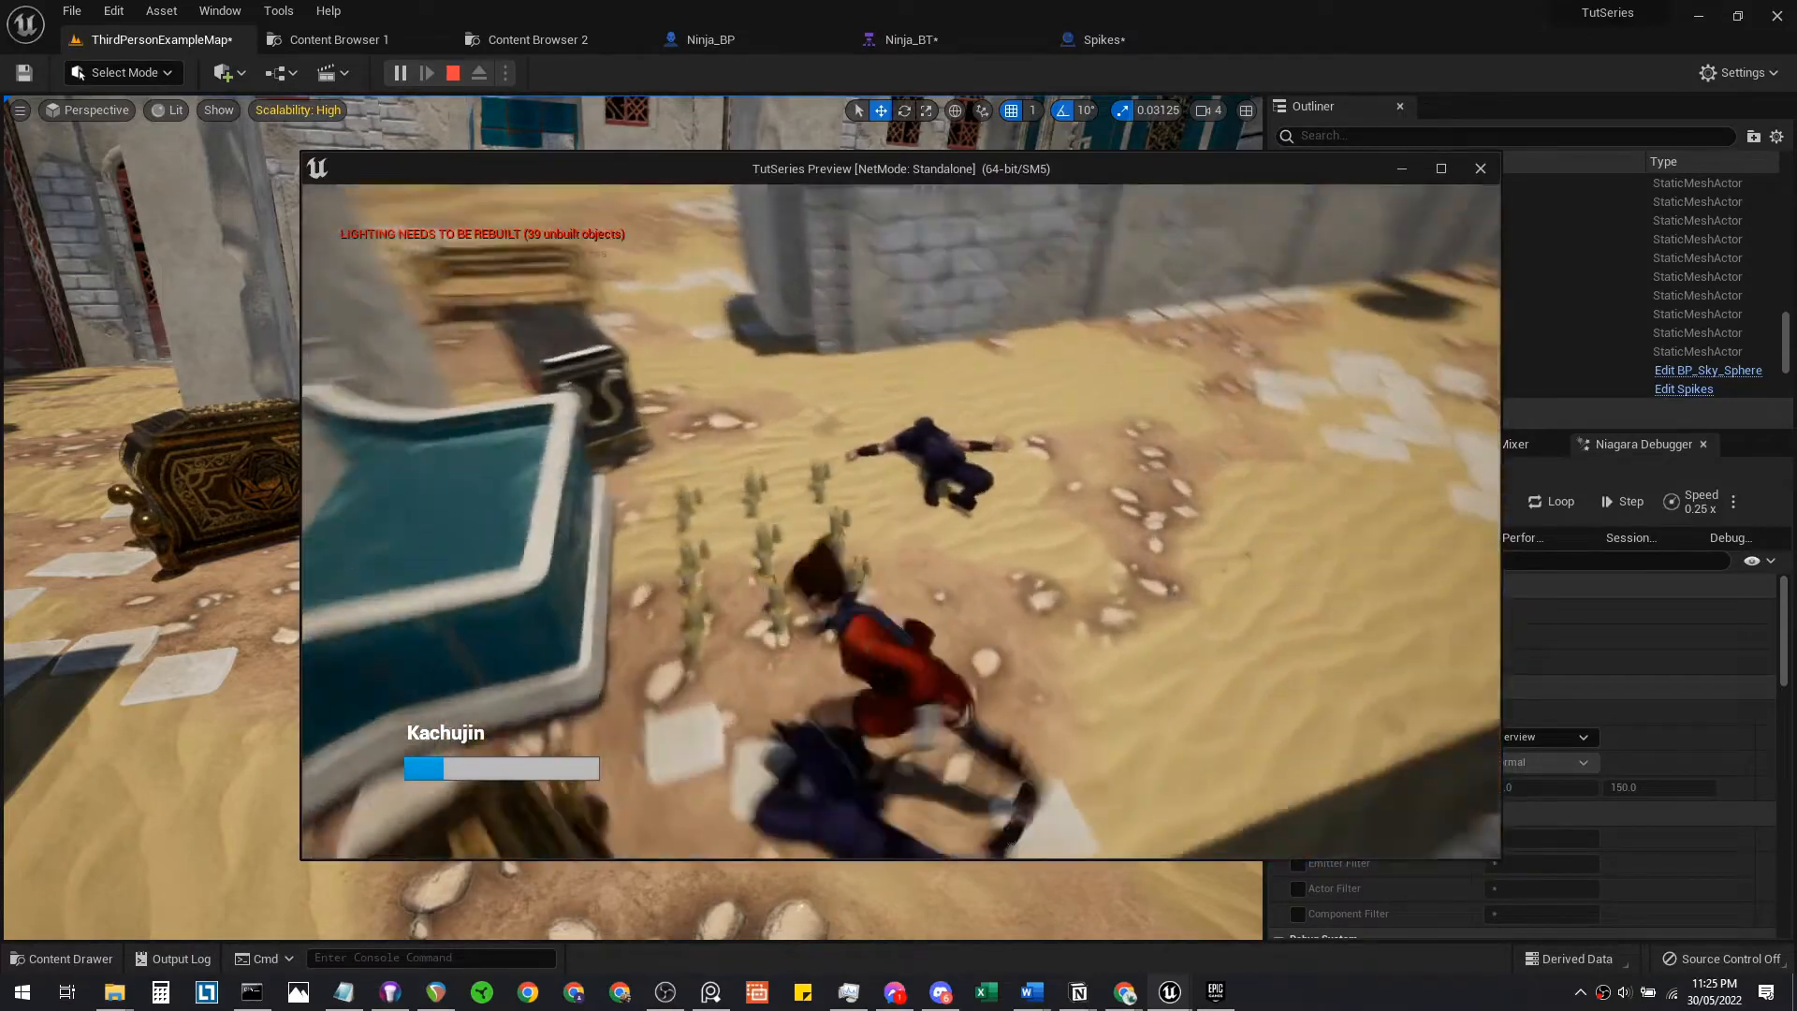
Run the character around the fountain and pillars in the play-test to examine the dressed arena
{"action": "key", "text": "w"}
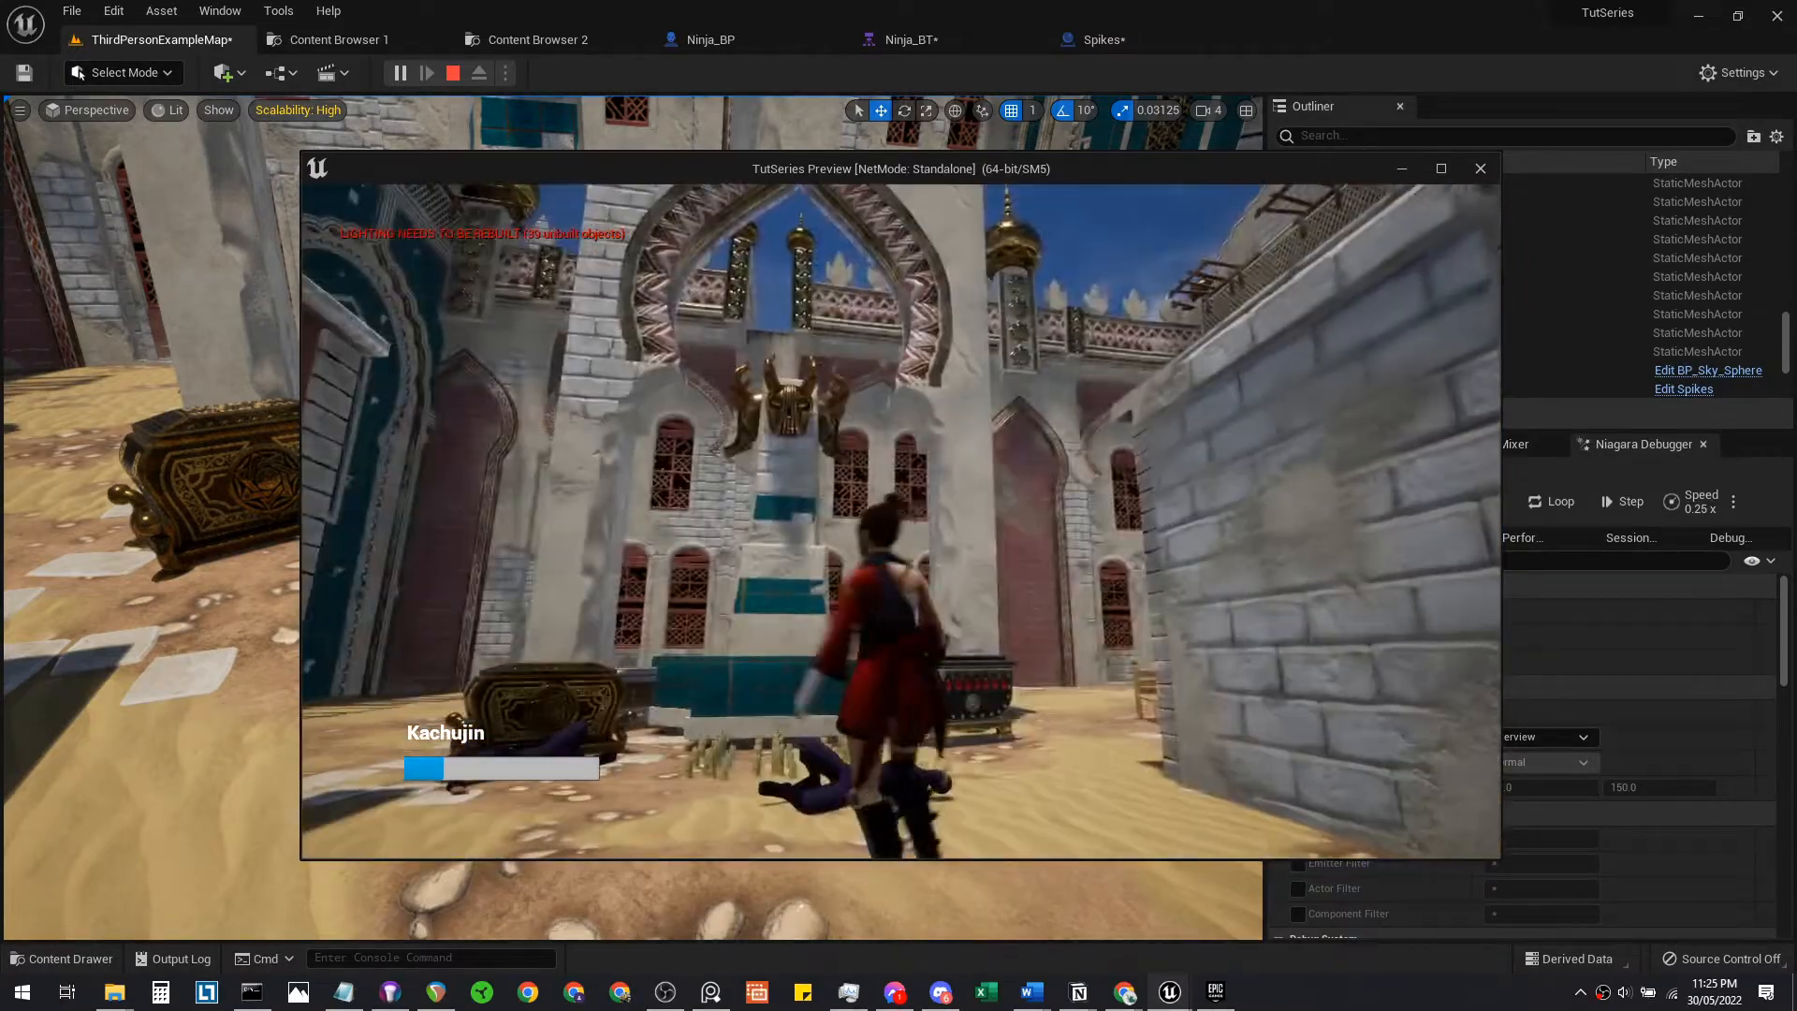
{"action": "key", "text": "d"}
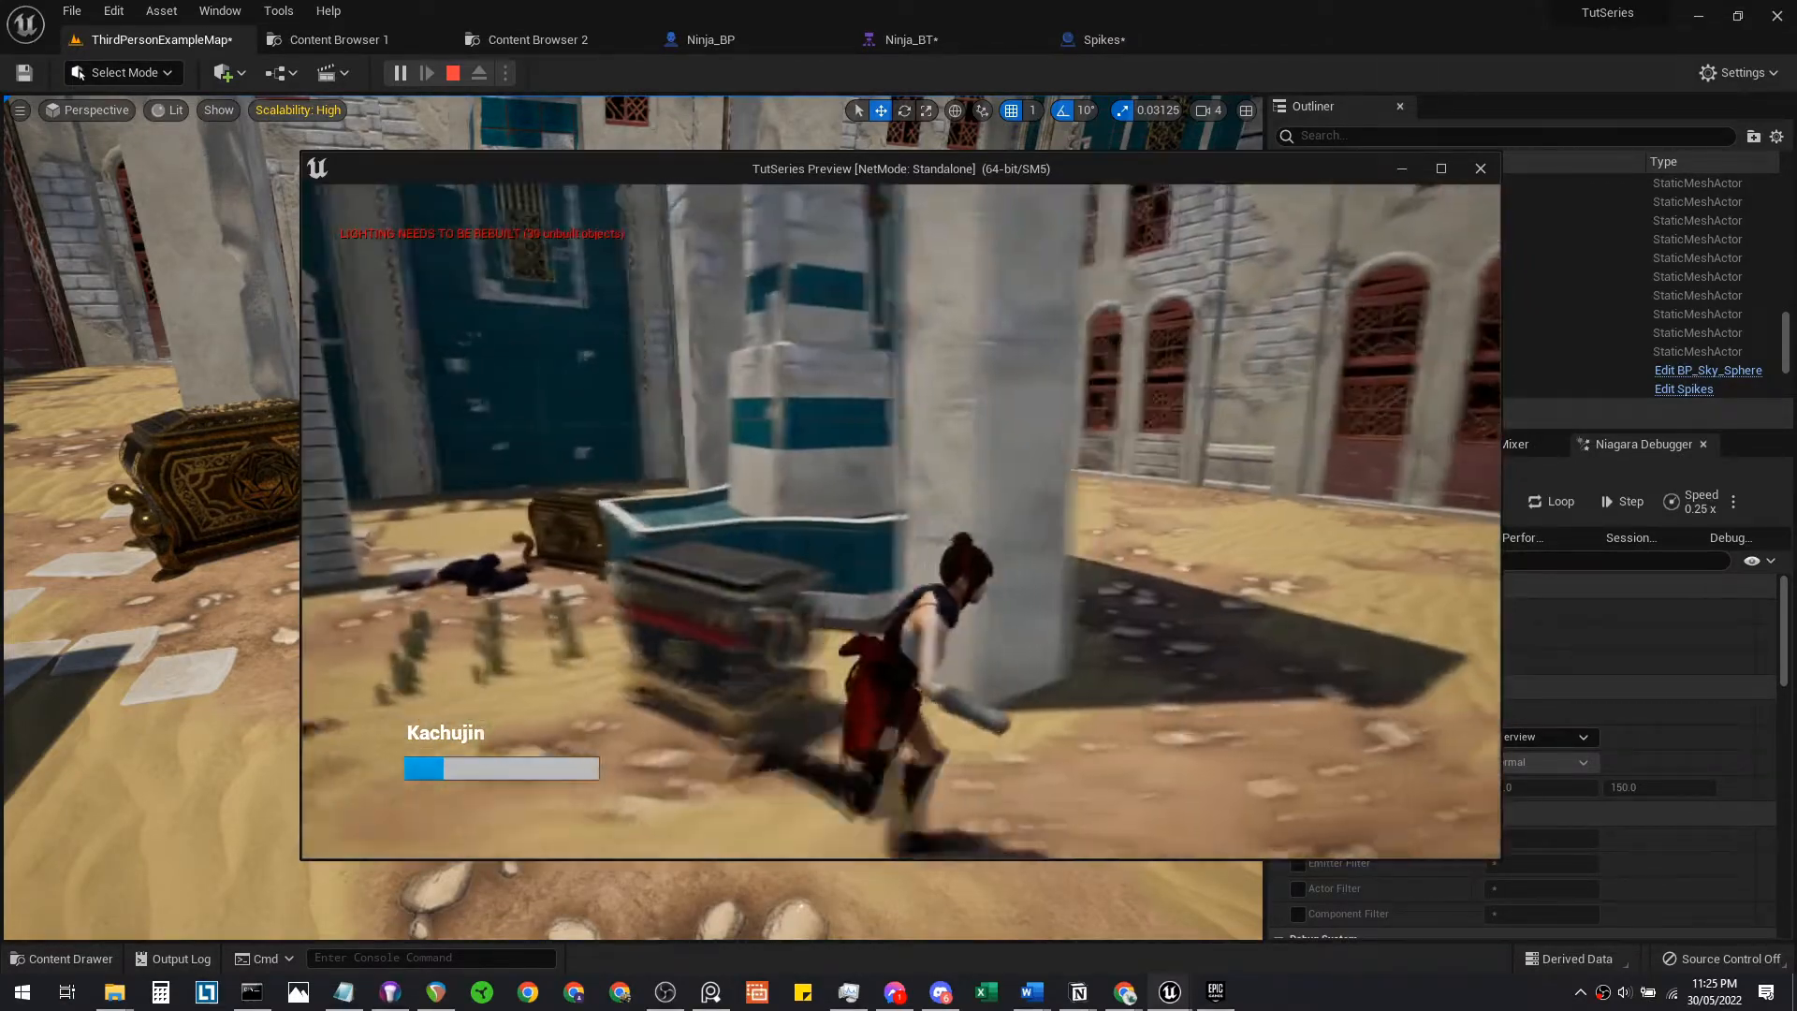
{"action": "key", "text": "w"}
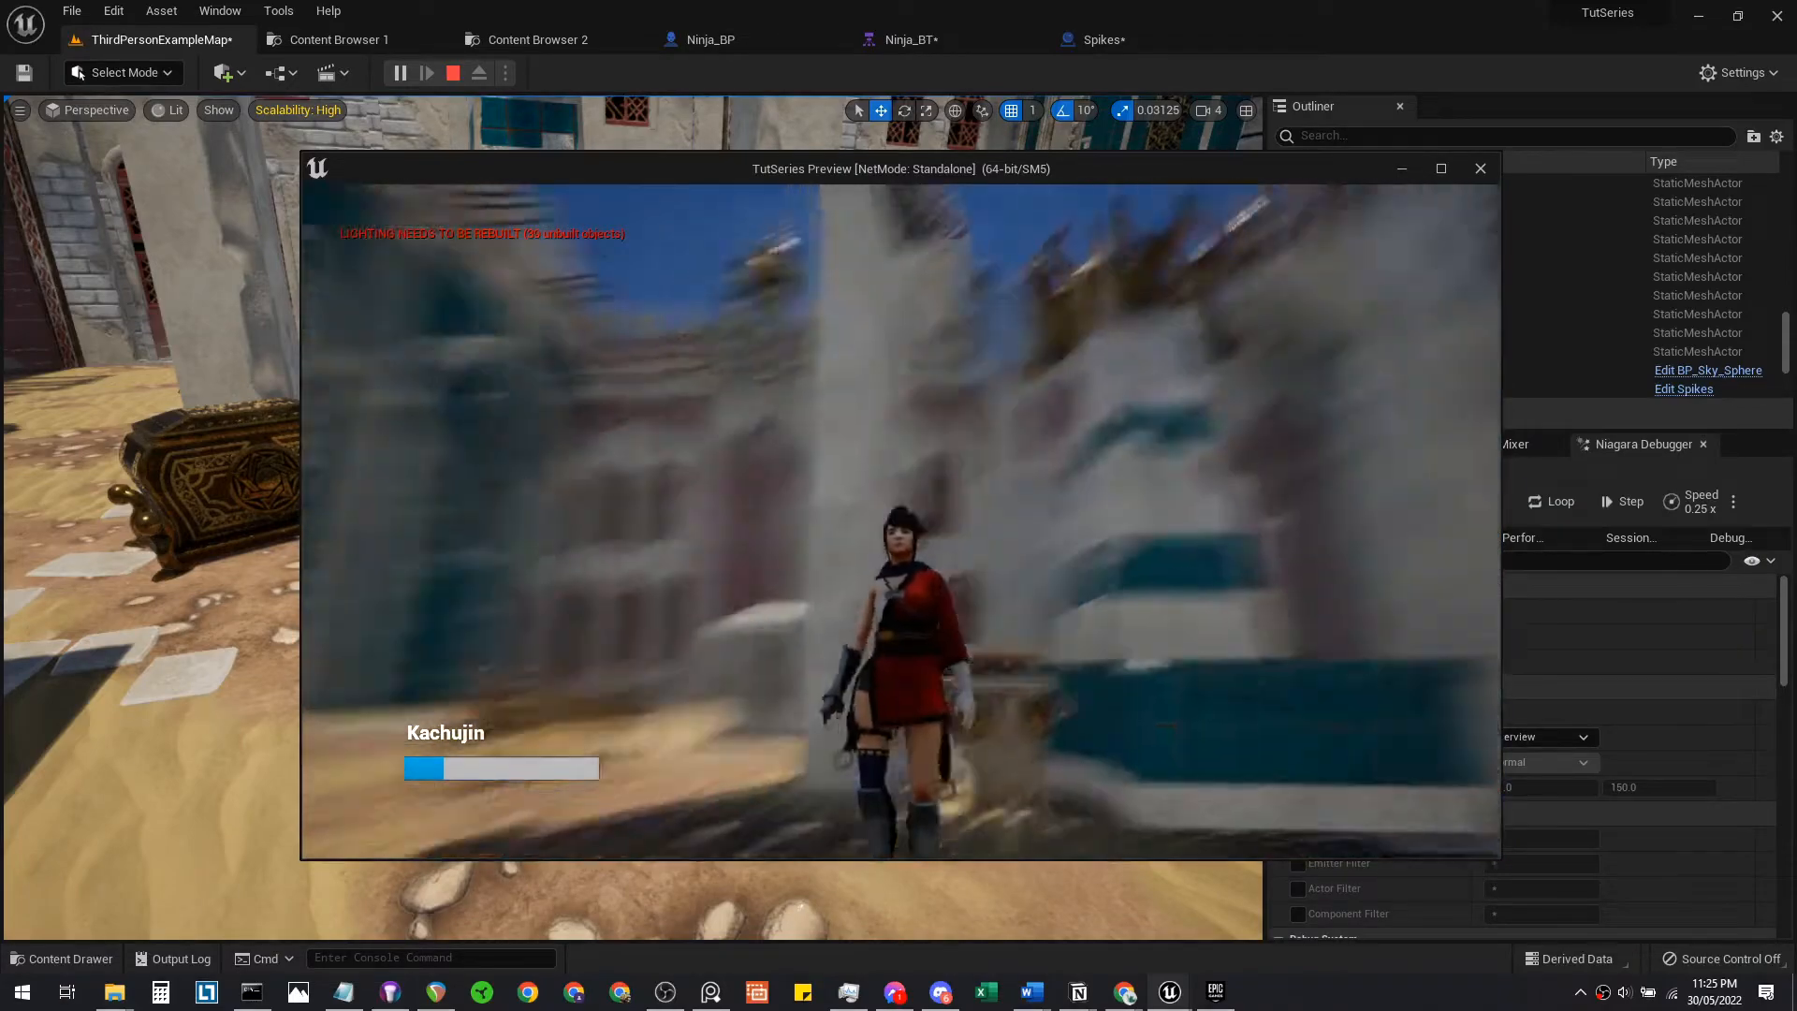
{"action": "key", "text": "w"}
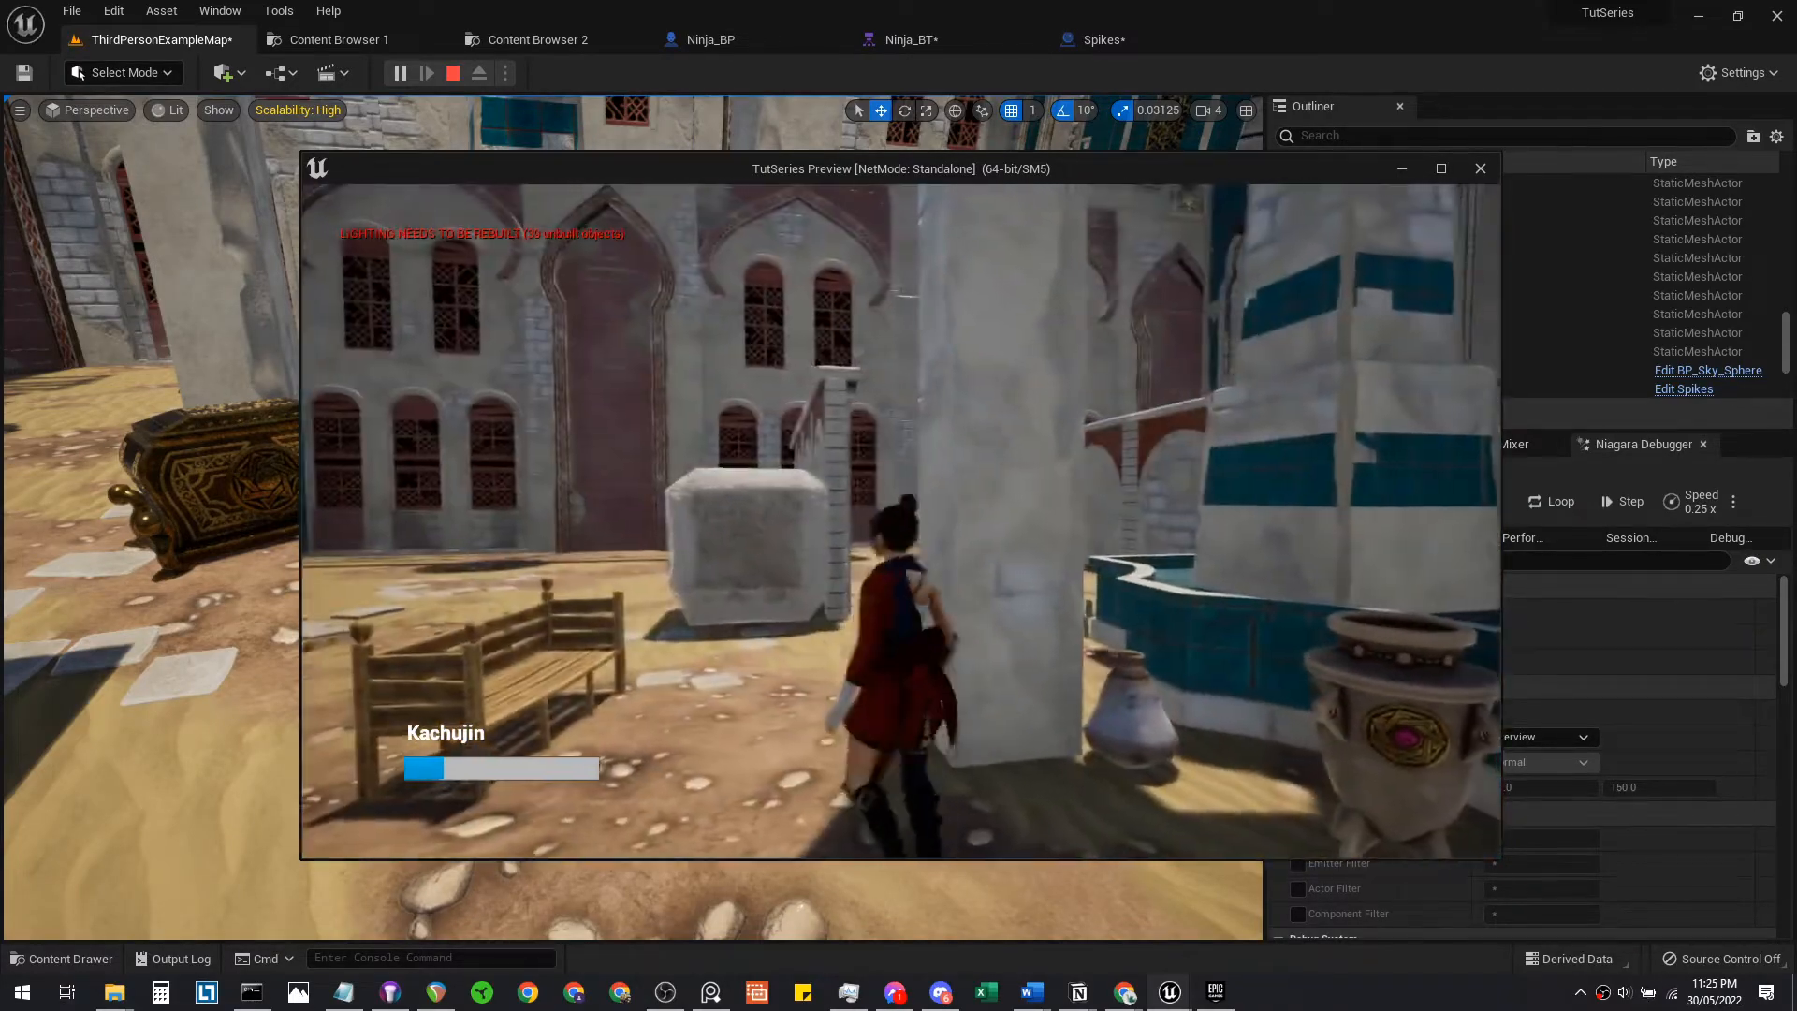
{"action": "key", "text": "w"}
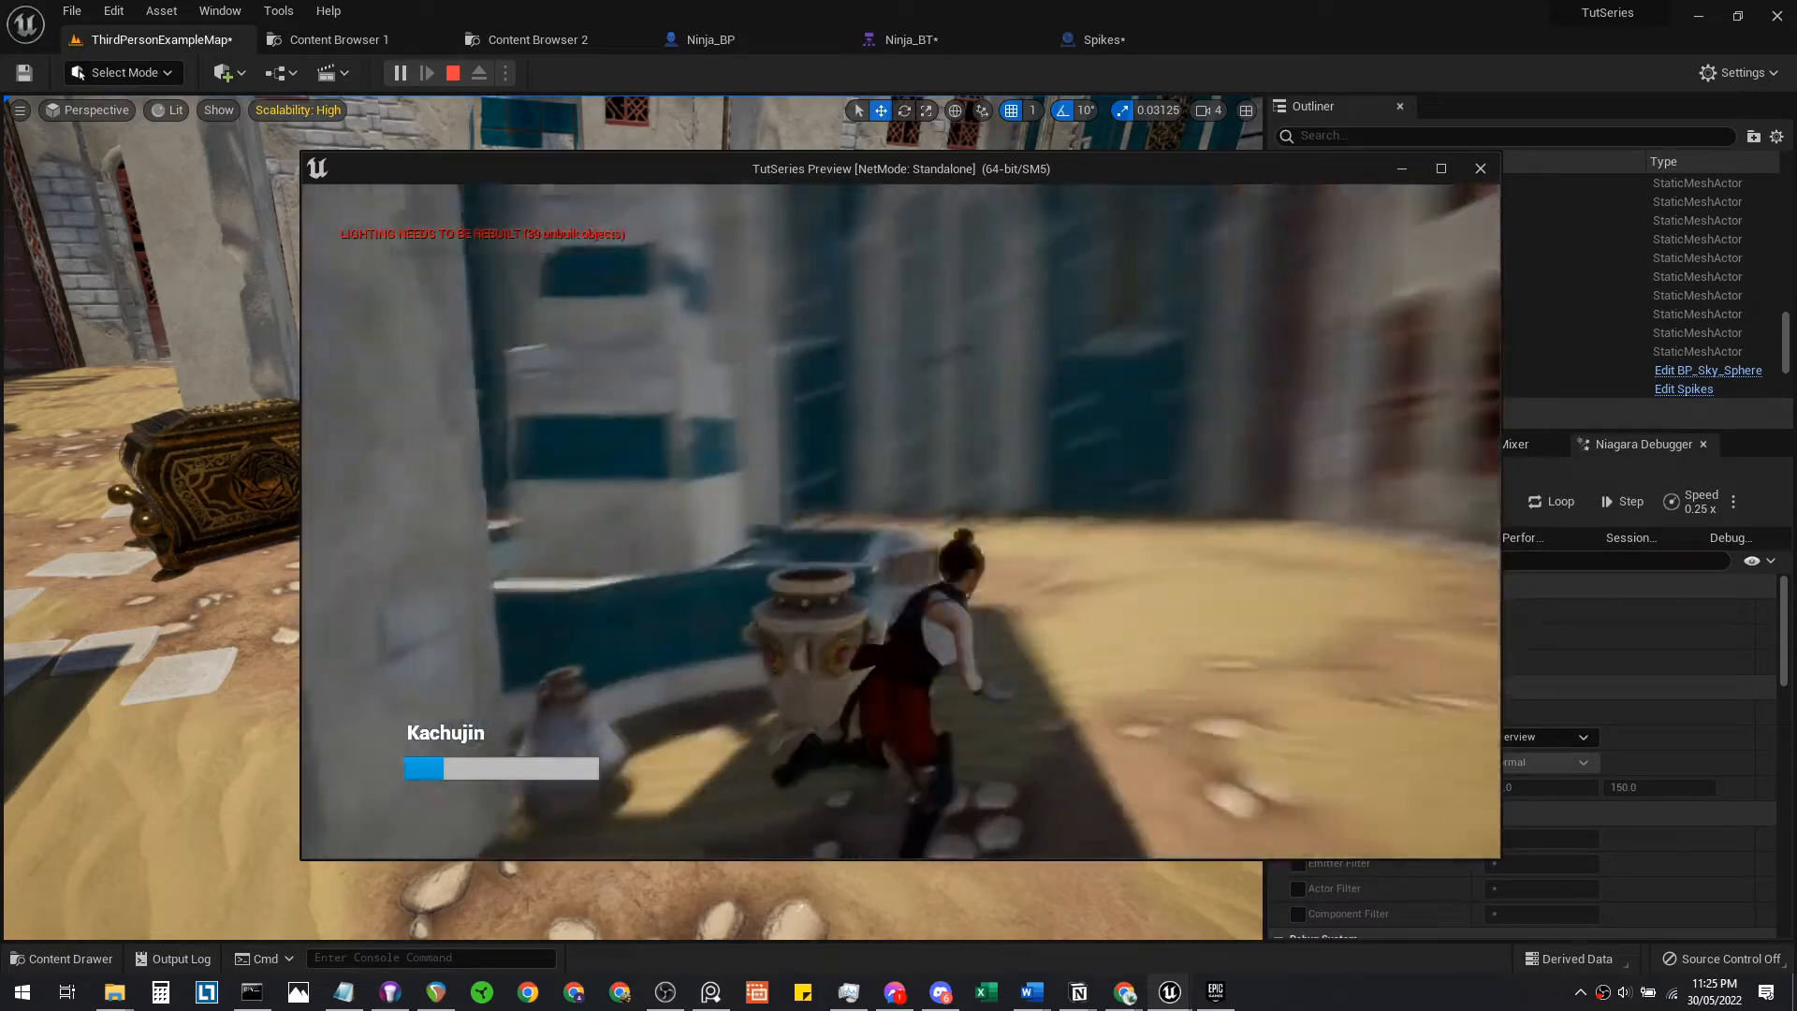
{"action": "key", "text": "w"}
{"action": "key", "text": "w"}
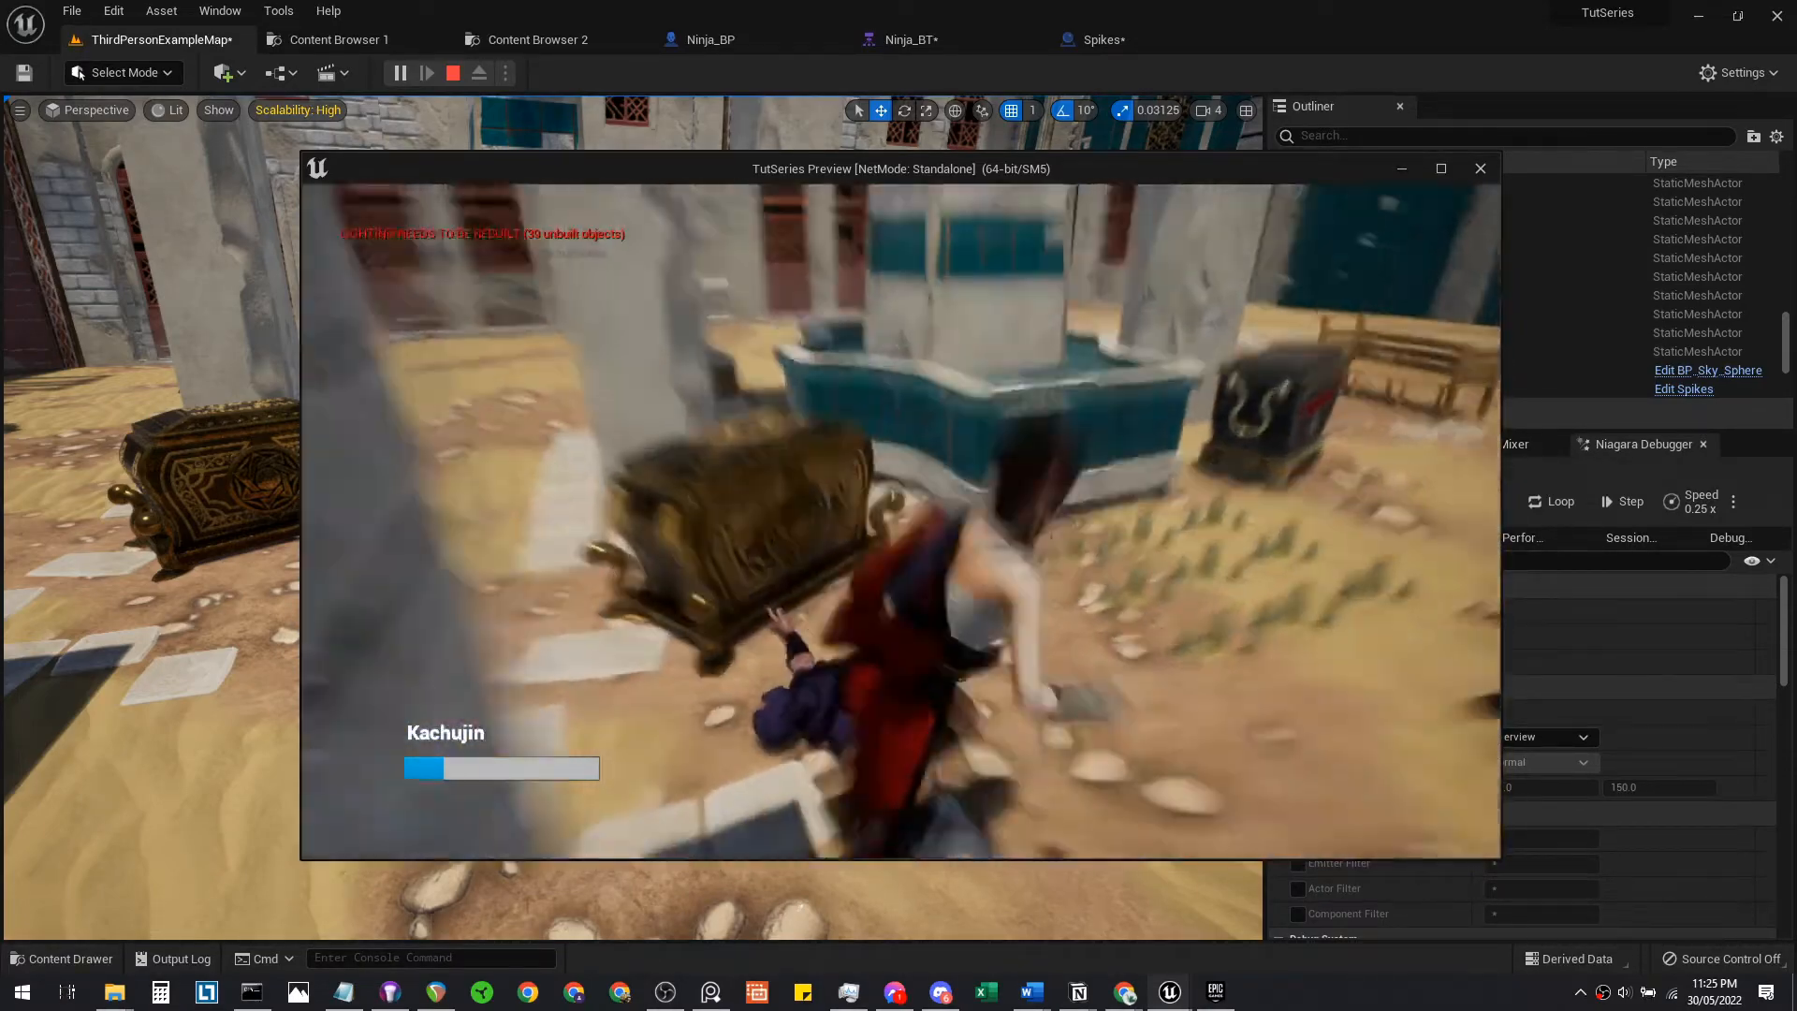